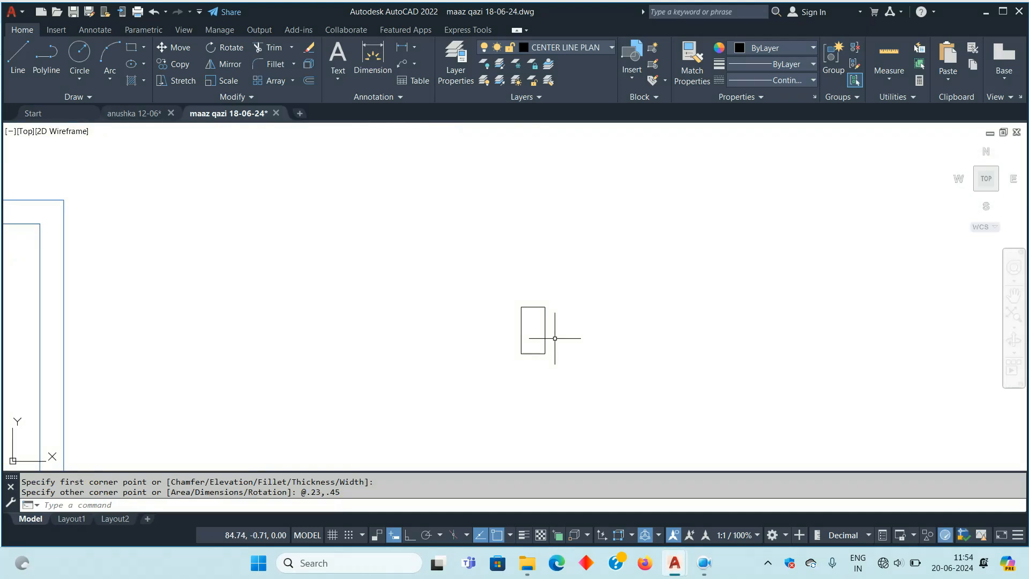
Hatch the inside of the small rectangle with a solid fill in colour 99,100,102
{"action": "type", "text": "h"}
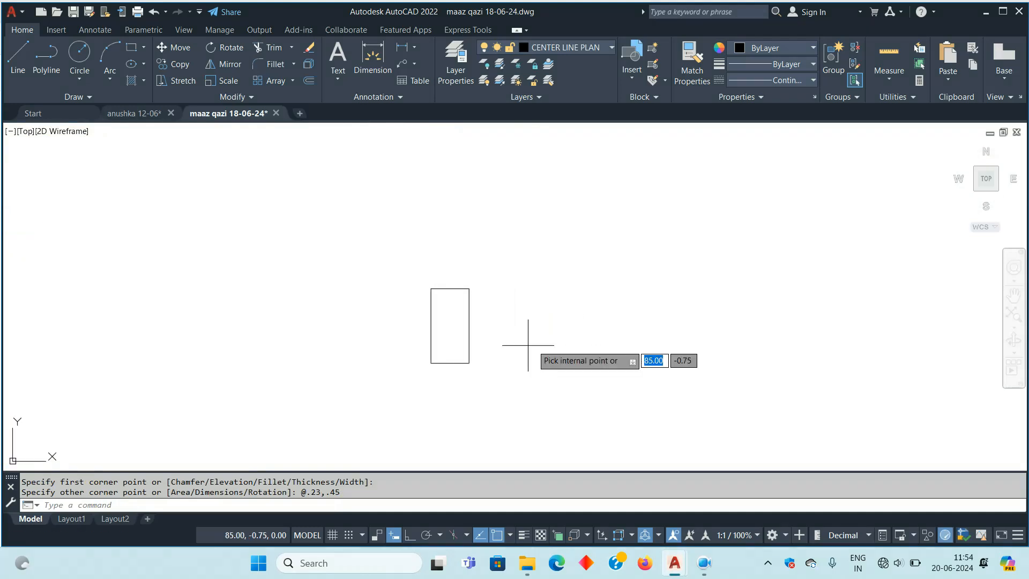
{"action": "key", "text": "Return"}
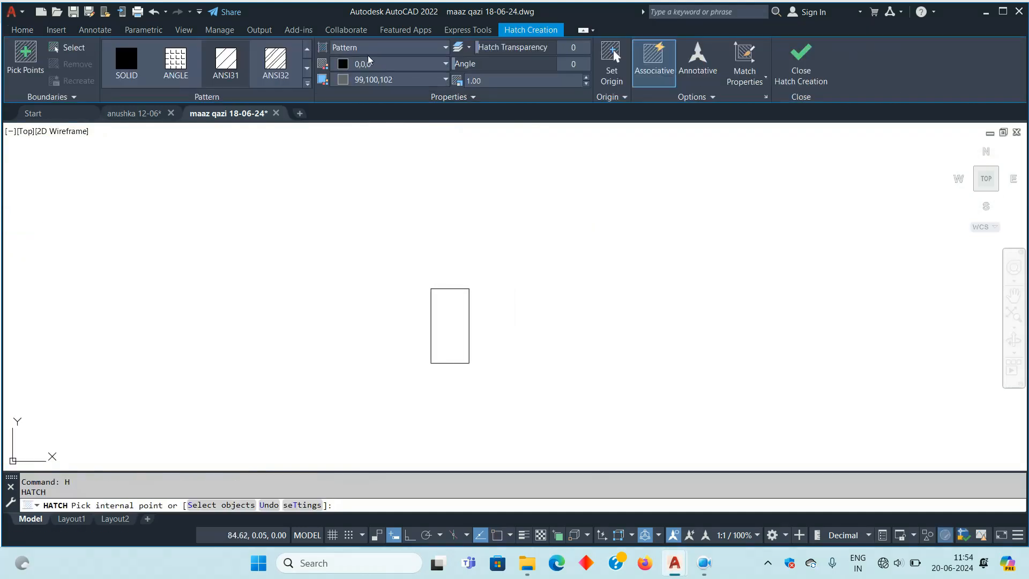
{"action": "left_click", "coordinate": [363, 49]}
{"action": "left_click", "coordinate": [353, 66]}
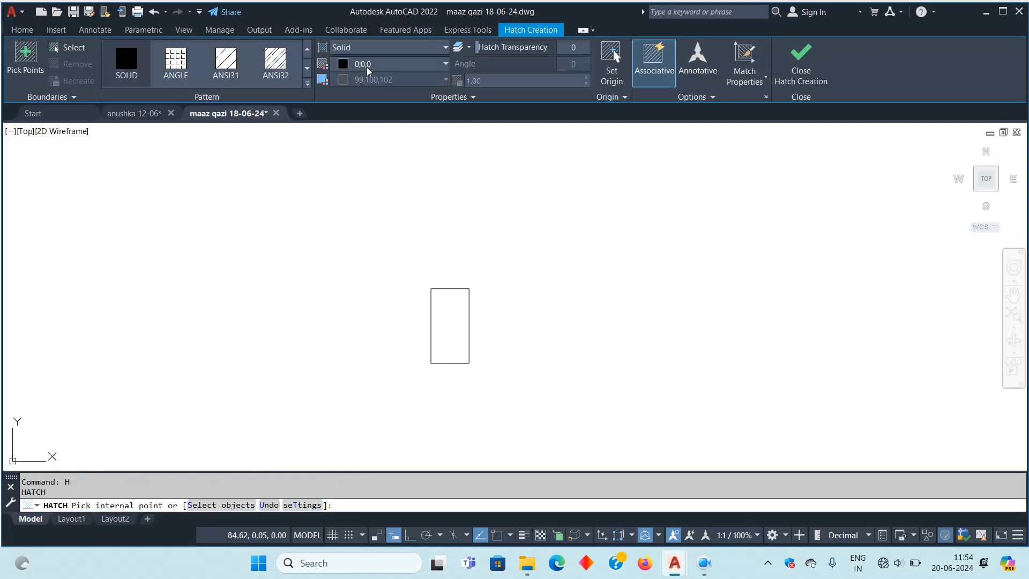
{"action": "left_click", "coordinate": [368, 65]}
{"action": "left_click", "coordinate": [345, 144]}
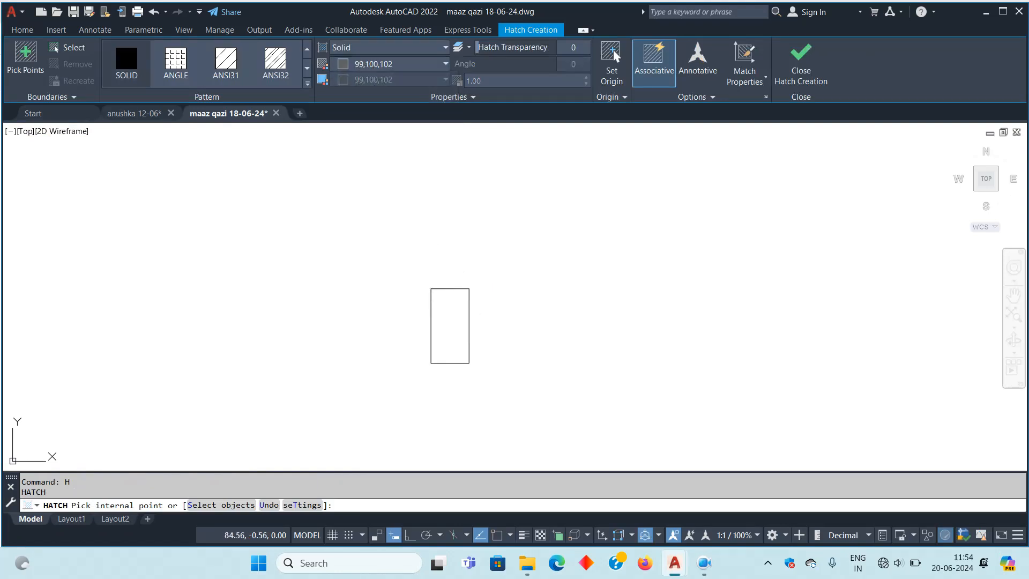
{"action": "left_click", "coordinate": [460, 311]}
{"action": "scroll", "coordinate": [460, 311], "scroll_direction": "up", "scroll_amount": 5}
{"action": "scroll", "coordinate": [458, 312], "scroll_direction": "down", "scroll_amount": 4}
{"action": "key", "text": "Return"}
Group the rectangle and its solid hatch into one column object
{"action": "left_click", "coordinate": [526, 427]}
{"action": "left_click", "coordinate": [315, 232]}
{"action": "middle_click_drag", "start_coordinate": [481, 328], "coordinate": [340, 286]}
{"action": "type", "text": "g"}
{"action": "key", "text": "Return"}
Copy the grouped column to a free spot beside the original
{"action": "left_click", "coordinate": [337, 328]}
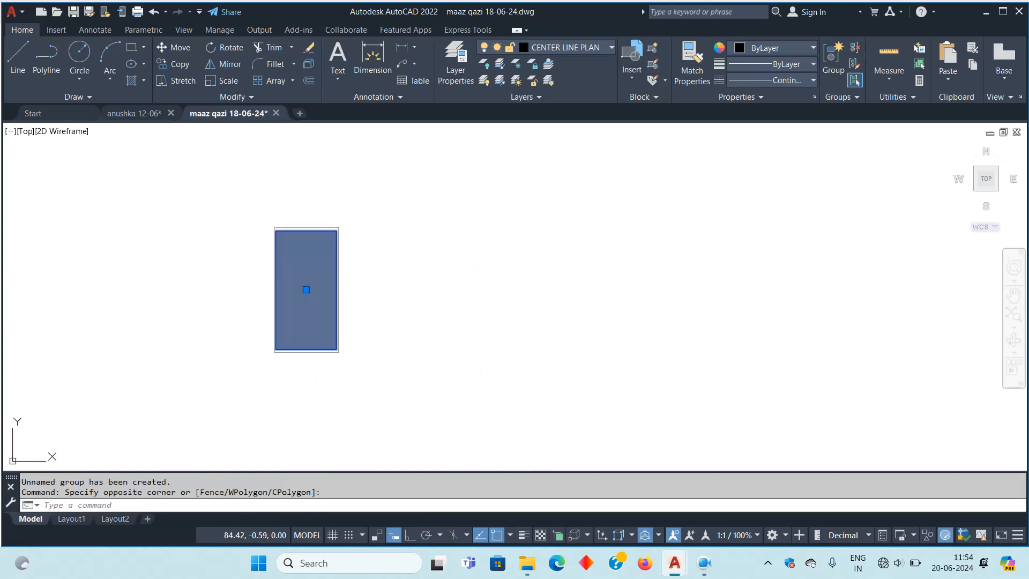
{"action": "middle_click_drag", "start_coordinate": [337, 328], "coordinate": [262, 315]}
{"action": "type", "text": "co"}
{"action": "key", "text": "Return"}
{"action": "left_click", "coordinate": [230, 311]}
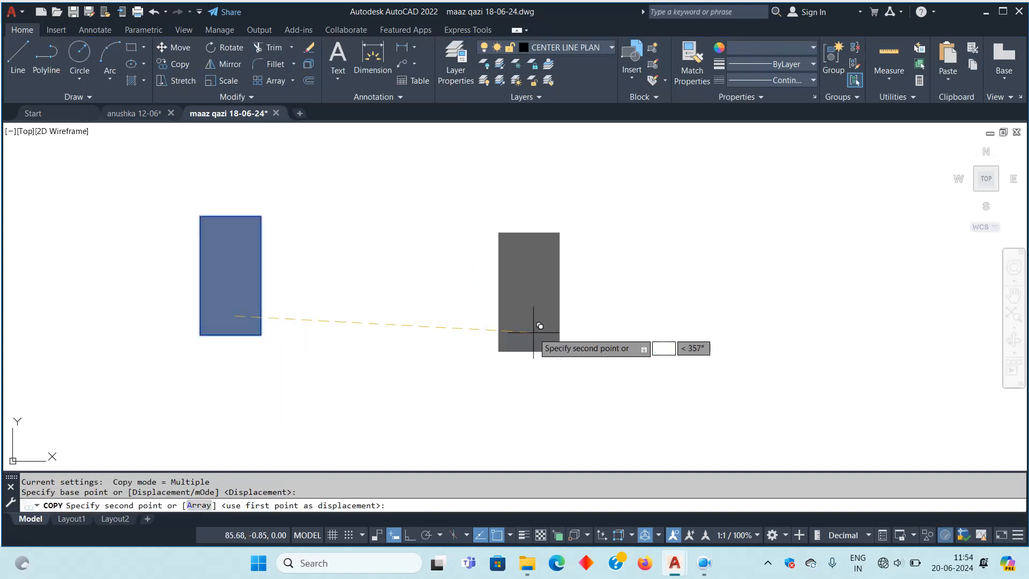
{"action": "left_click", "coordinate": [527, 313]}
{"action": "key", "text": "Escape"}
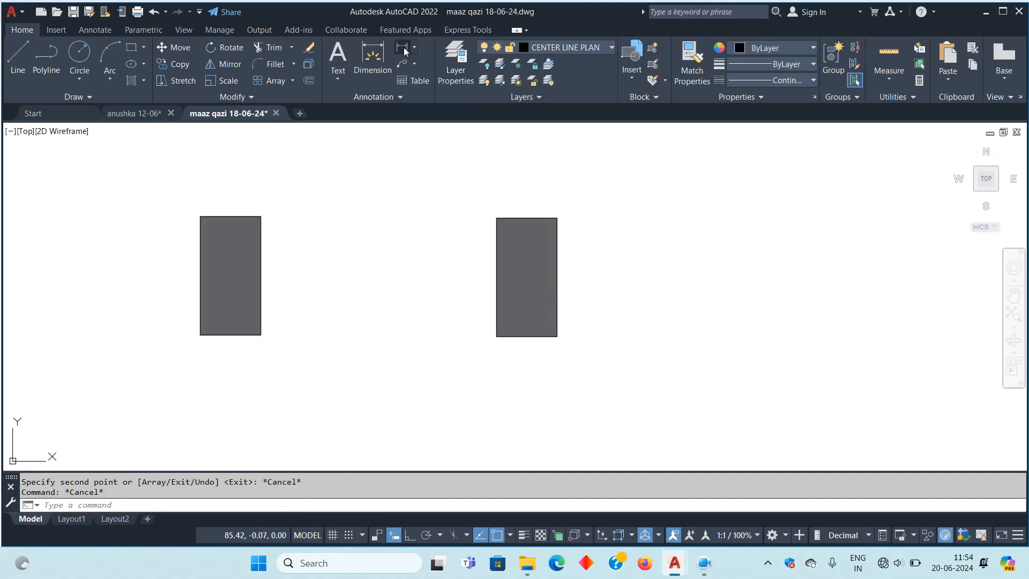
Add linear dimensions for the width and height of the copied column, above and beside it
{"action": "left_click", "coordinate": [404, 52]}
{"action": "left_click", "coordinate": [497, 218]}
{"action": "left_click", "coordinate": [557, 219]}
{"action": "left_click", "coordinate": [557, 172]}
{"action": "left_click", "coordinate": [406, 58]}
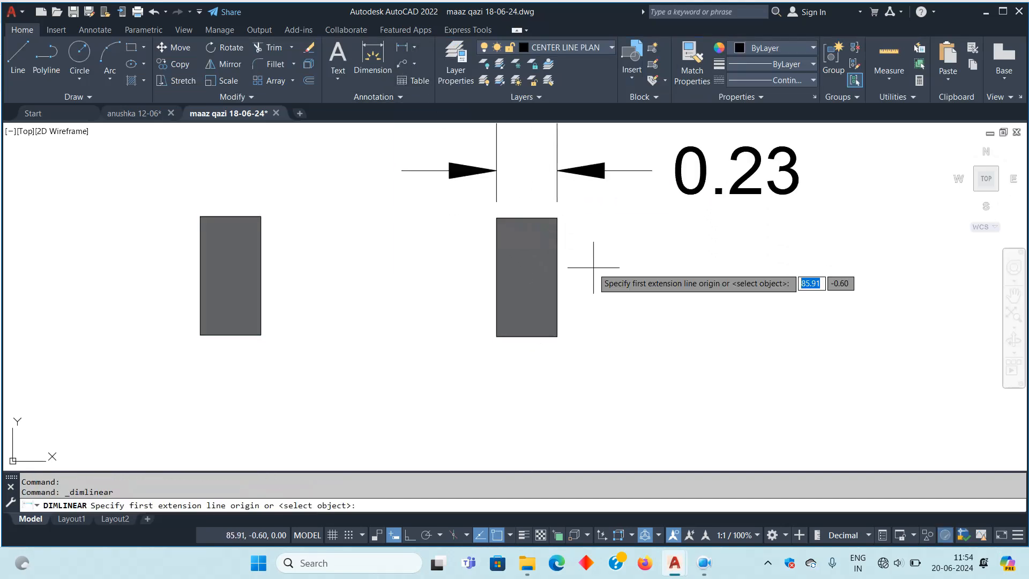
{"action": "left_click", "coordinate": [557, 219]}
{"action": "left_click", "coordinate": [557, 336]}
{"action": "left_click", "coordinate": [684, 333]}
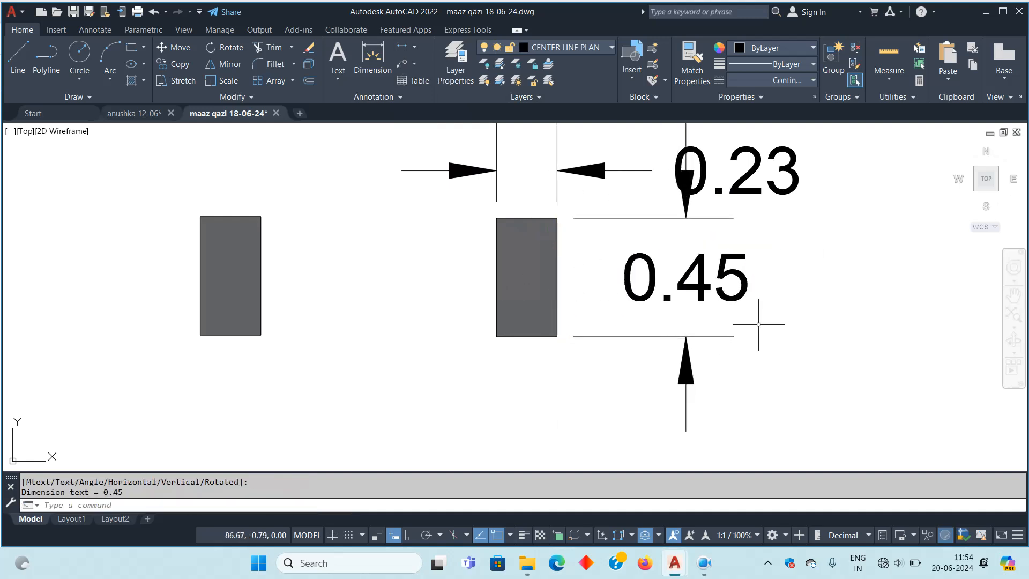
Move the width dimension's text to the other side of its arrows, clear of the height dimension
{"action": "middle_click_drag", "start_coordinate": [810, 304], "coordinate": [734, 326]}
{"action": "left_click", "coordinate": [633, 182]}
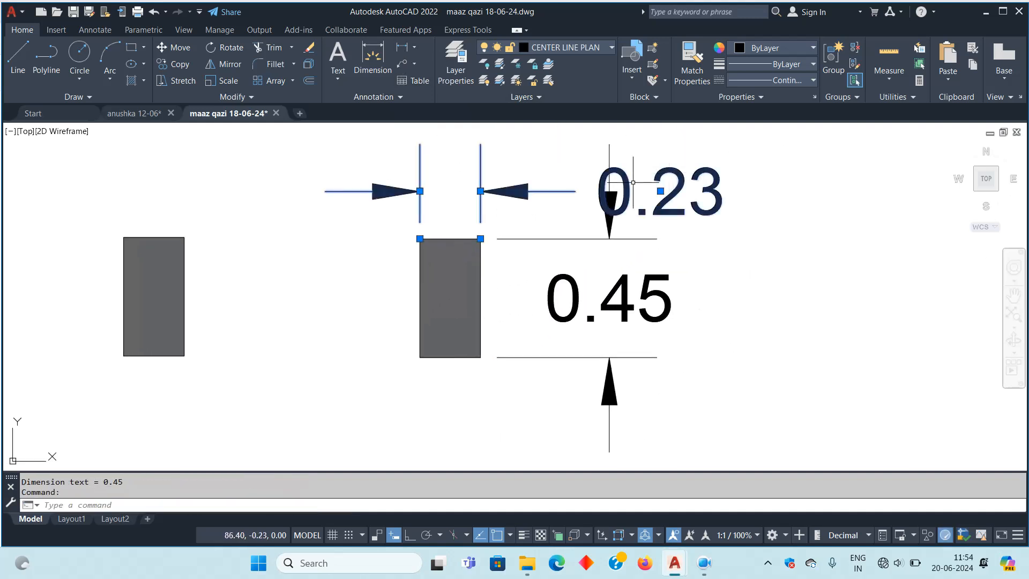
{"action": "left_click", "coordinate": [662, 190]}
{"action": "mouse_move", "coordinate": [215, 278]}
{"action": "middle_mouse_down"}
{"action": "mouse_move", "coordinate": [459, 299]}
{"action": "mouse_move", "coordinate": [570, 286]}
{"action": "middle_mouse_up"}
{"action": "key", "text": "Escape"}
Copy the undimensioned column by its upper-right corner onto the bedroom's outer wall corner beside window W1 in the ground floor plan
{"action": "left_click", "coordinate": [570, 359]}
{"action": "left_click", "coordinate": [466, 337]}
{"action": "middle_click_drag", "start_coordinate": [611, 384], "coordinate": [588, 394]}
{"action": "type", "text": "c"}
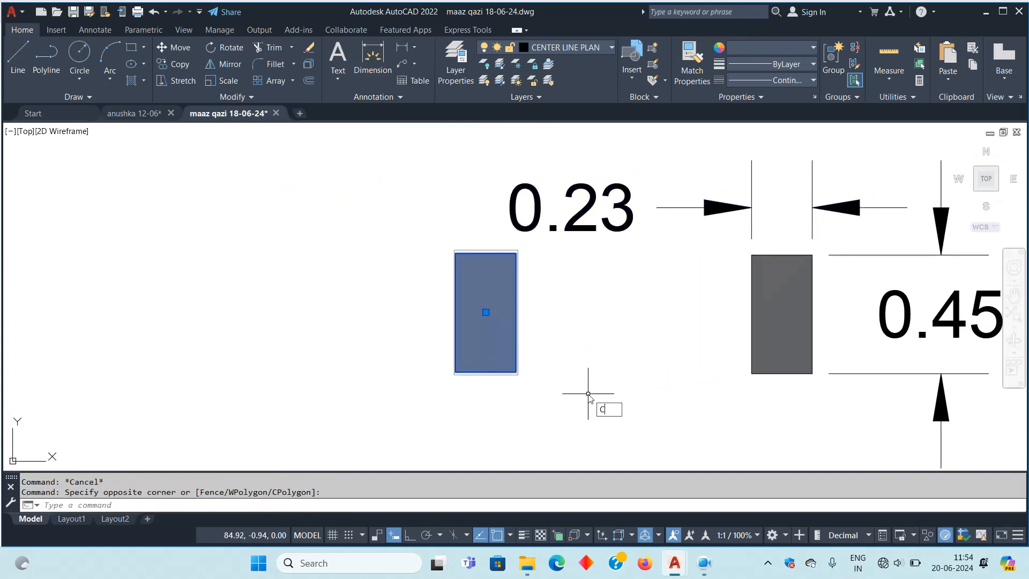
{"action": "type", "text": "o"}
{"action": "key", "text": "Return"}
{"action": "left_click", "coordinate": [516, 253]}
{"action": "scroll", "coordinate": [878, 241], "scroll_direction": "down", "scroll_amount": 5}
{"action": "key", "text": "ctrl+z"}
{"action": "scroll", "coordinate": [643, 266], "scroll_direction": "down", "scroll_amount": 5}
{"action": "scroll", "coordinate": [616, 252], "scroll_direction": "up", "scroll_amount": 3}
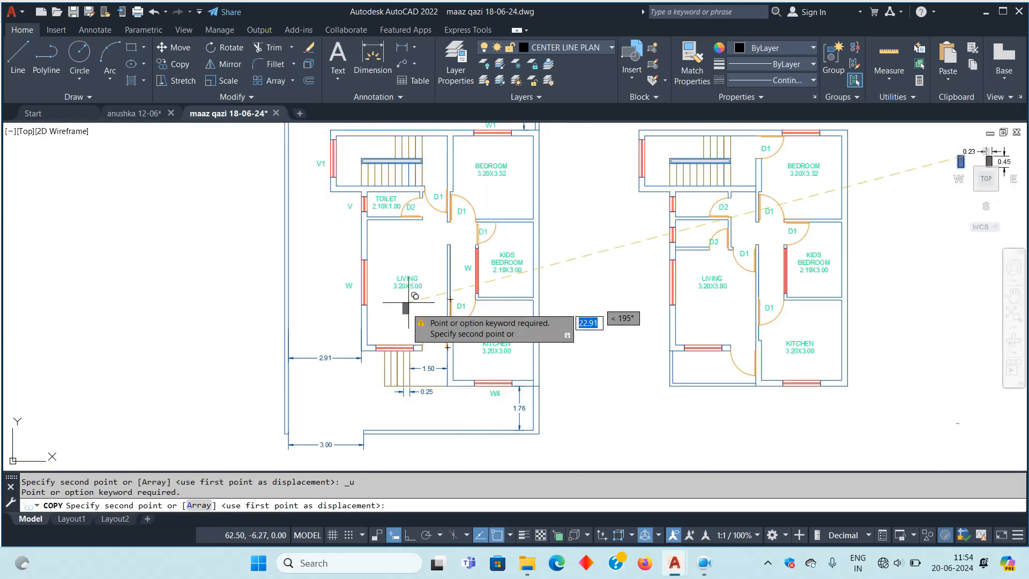
{"action": "scroll", "coordinate": [488, 262], "scroll_direction": "down", "scroll_amount": 4}
{"action": "scroll", "coordinate": [483, 225], "scroll_direction": "up", "scroll_amount": 6}
{"action": "scroll", "coordinate": [458, 293], "scroll_direction": "up", "scroll_amount": 5}
{"action": "left_click", "coordinate": [490, 274]}
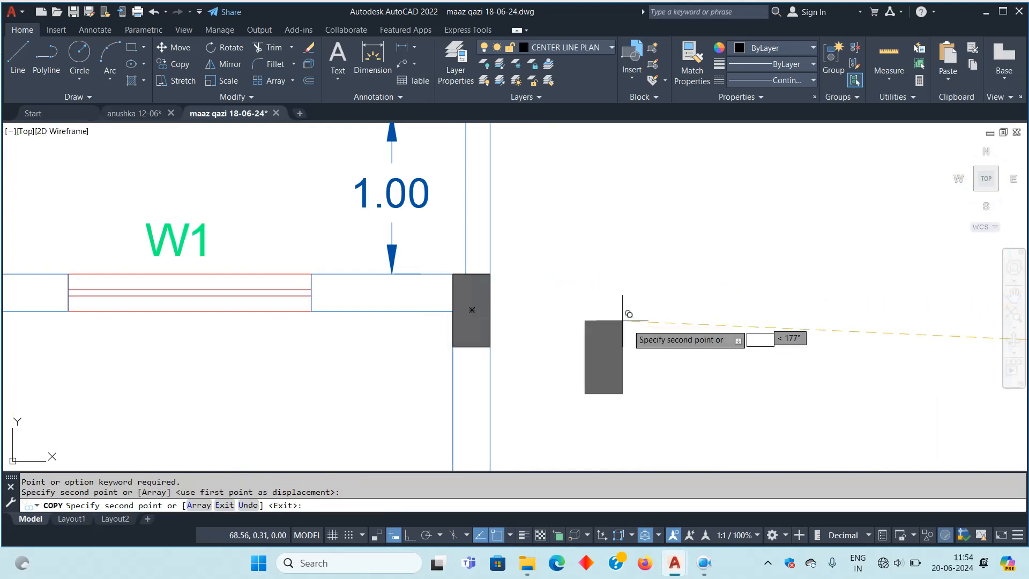
Place another column copy where the wall between staircase and bedroom meets the inner face of the rear wall
{"action": "scroll", "coordinate": [517, 281], "scroll_direction": "down", "scroll_amount": 4}
{"action": "scroll", "coordinate": [409, 304], "scroll_direction": "up", "scroll_amount": 2}
{"action": "scroll", "coordinate": [376, 300], "scroll_direction": "down", "scroll_amount": 2}
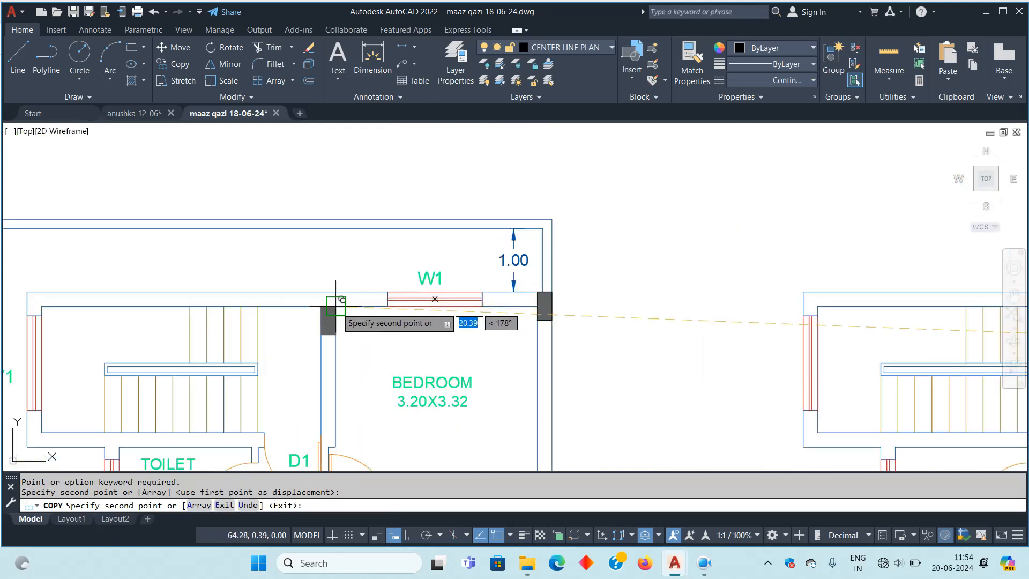
{"action": "scroll", "coordinate": [335, 304], "scroll_direction": "up", "scroll_amount": 3}
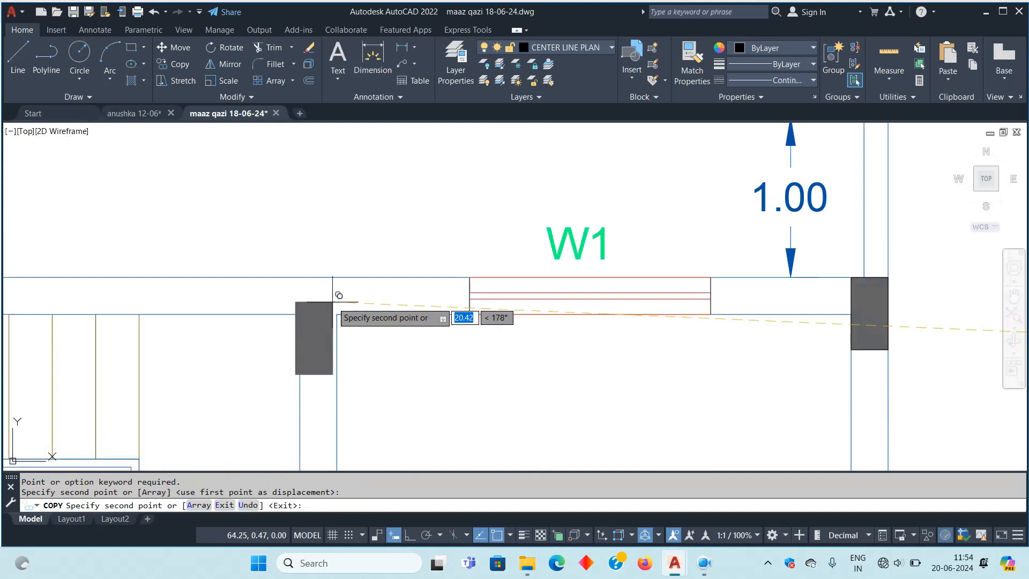
{"action": "middle_click_drag", "start_coordinate": [318, 309], "coordinate": [339, 318]}
{"action": "key", "text": "Escape"}
{"action": "key", "text": "Escape"}
Move the column at the staircase and bedroom wall junction 0.23 upward with Ortho on
{"action": "left_click", "coordinate": [340, 317]}
{"action": "left_click", "coordinate": [330, 348]}
{"action": "middle_click_drag", "start_coordinate": [409, 363], "coordinate": [427, 369]}
{"action": "type", "text": "m"}
{"action": "key", "text": "Return"}
{"action": "left_click", "coordinate": [439, 388]}
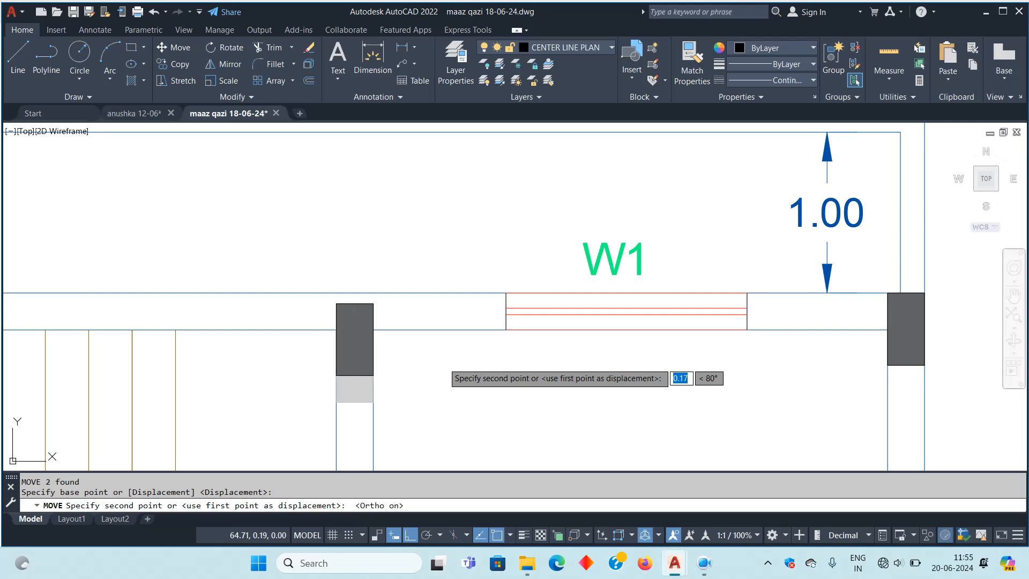
{"action": "type", "text": "3"}
{"action": "key", "text": "Return"}
Copy the junction column straight up to a spot just above the rear wall
{"action": "scroll", "coordinate": [482, 345], "scroll_direction": "down", "scroll_amount": 8}
{"action": "scroll", "coordinate": [887, 367], "scroll_direction": "up", "scroll_amount": 4}
{"action": "middle_click_drag", "start_coordinate": [872, 335], "coordinate": [936, 335]}
{"action": "middle_click_drag", "start_coordinate": [404, 333], "coordinate": [746, 342]}
{"action": "scroll", "coordinate": [413, 289], "scroll_direction": "up", "scroll_amount": 4}
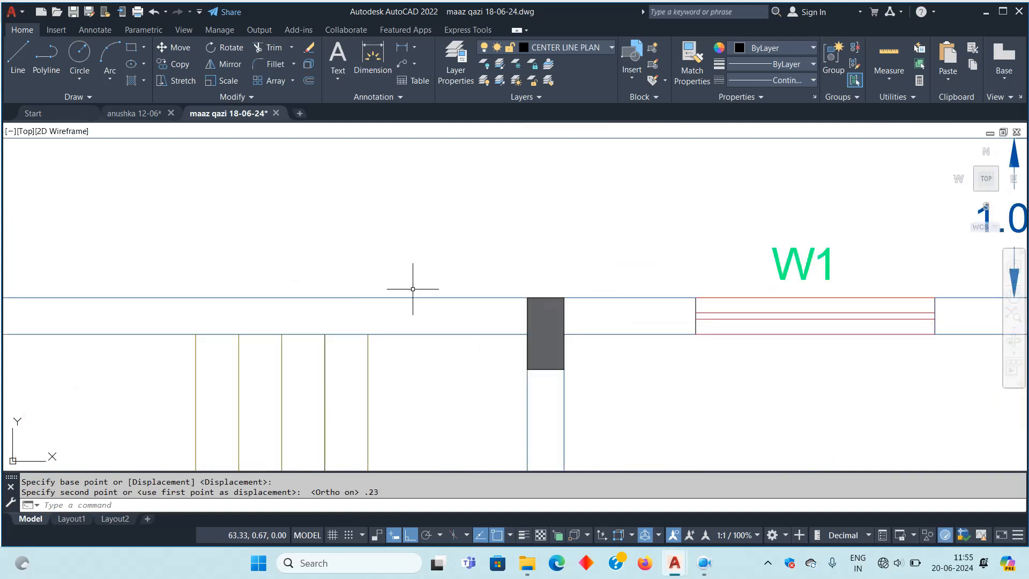
{"action": "left_click", "coordinate": [585, 308]}
{"action": "left_click", "coordinate": [516, 311]}
{"action": "middle_click_drag", "start_coordinate": [593, 322], "coordinate": [493, 340]}
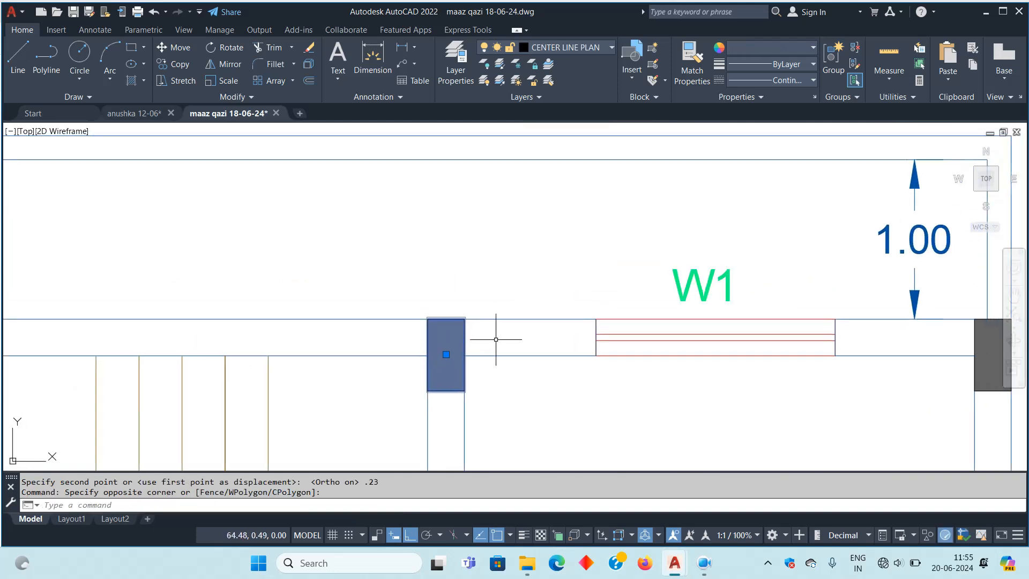
{"action": "key", "text": "Return"}
{"action": "left_click", "coordinate": [516, 286]}
{"action": "left_click", "coordinate": [519, 204]}
{"action": "key", "text": "Escape"}
{"action": "key", "text": "Escape"}
Rotate the new column copy above the wall by 90 degrees
{"action": "left_click", "coordinate": [503, 246]}
{"action": "left_click", "coordinate": [349, 228]}
{"action": "middle_click_drag", "start_coordinate": [535, 254], "coordinate": [491, 256]}
{"action": "type", "text": "ro"}
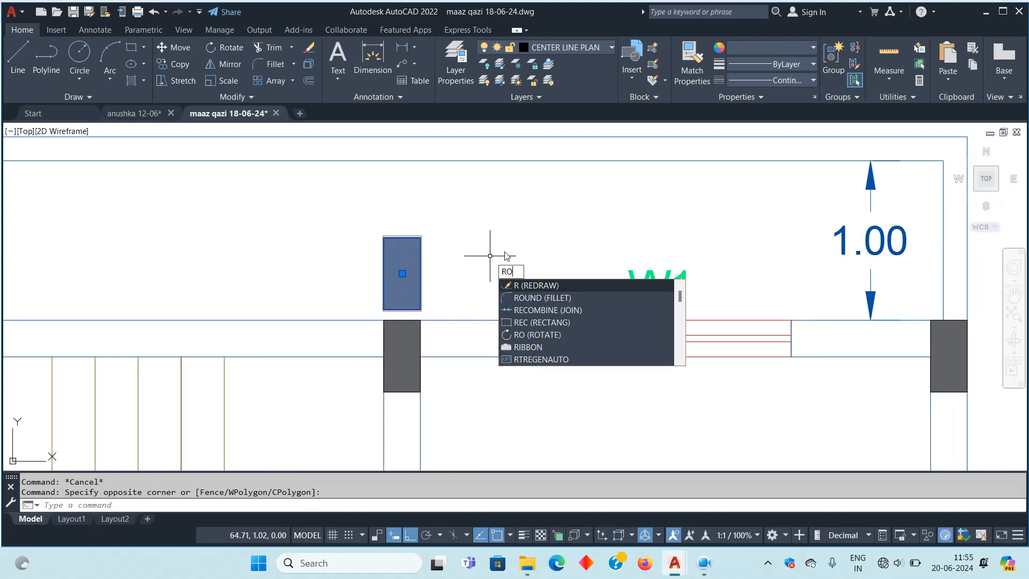
{"action": "key", "text": "Return"}
{"action": "left_click", "coordinate": [514, 257]}
{"action": "type", "text": "90"}
{"action": "key", "text": "Return"}
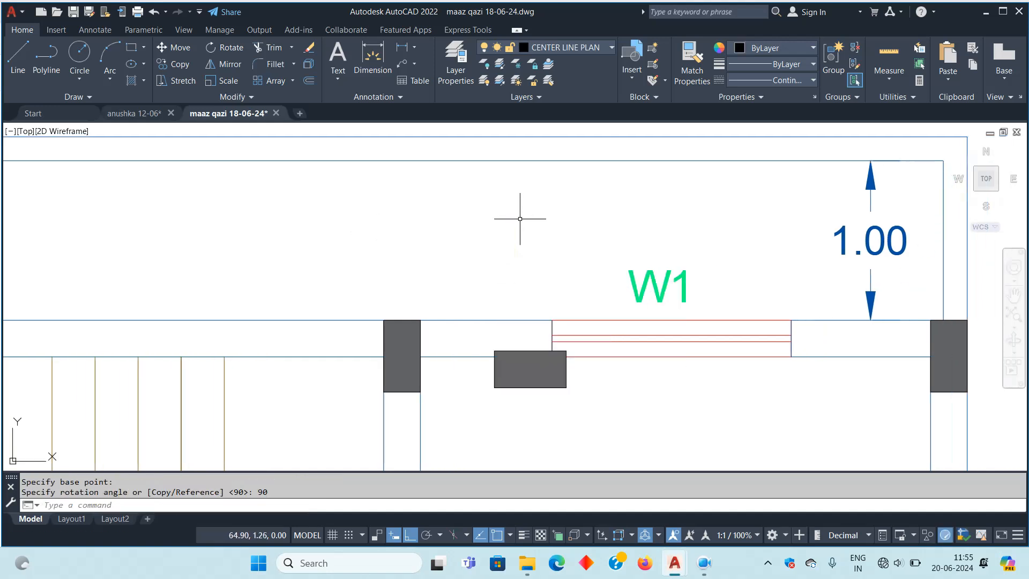
Move the rotated column so its upper-right corner meets the upper-right corner of the junction column
{"action": "left_click", "coordinate": [515, 416]}
{"action": "left_click", "coordinate": [455, 349]}
{"action": "middle_click_drag", "start_coordinate": [569, 389], "coordinate": [584, 438]}
{"action": "type", "text": "m"}
{"action": "key", "text": "Return"}
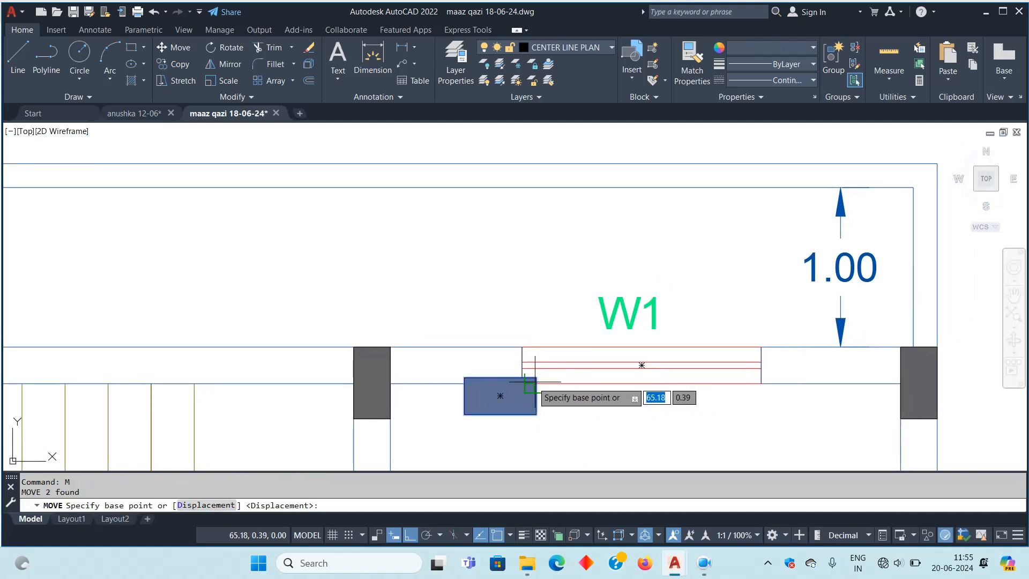
{"action": "left_click", "coordinate": [536, 377]}
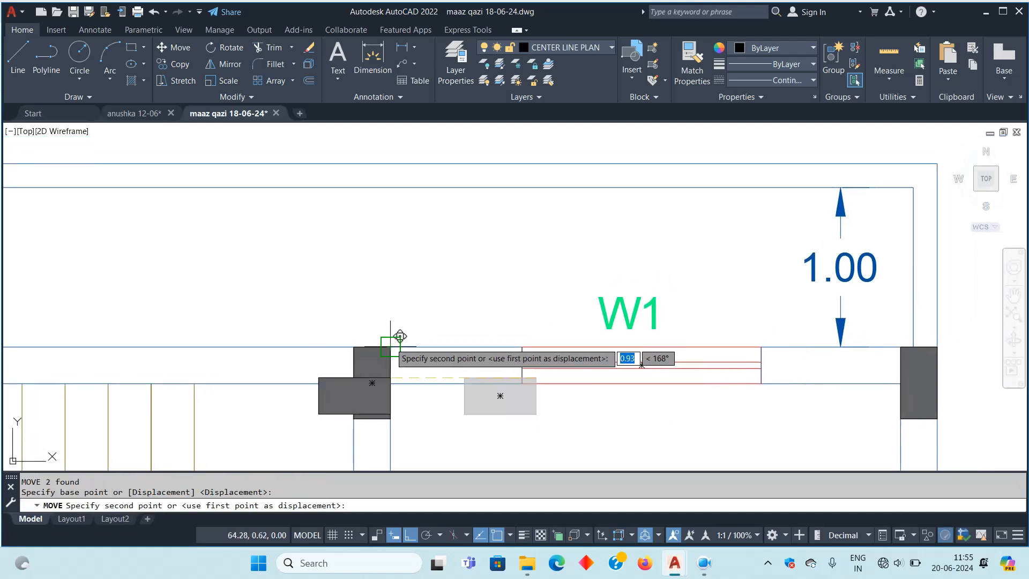
{"action": "left_click", "coordinate": [400, 336]}
Shift the horizontal column sideways so its lower edge is centred on the bedroom partition wall
{"action": "middle_click_drag", "start_coordinate": [363, 423], "coordinate": [452, 386]}
{"action": "left_click", "coordinate": [462, 399]}
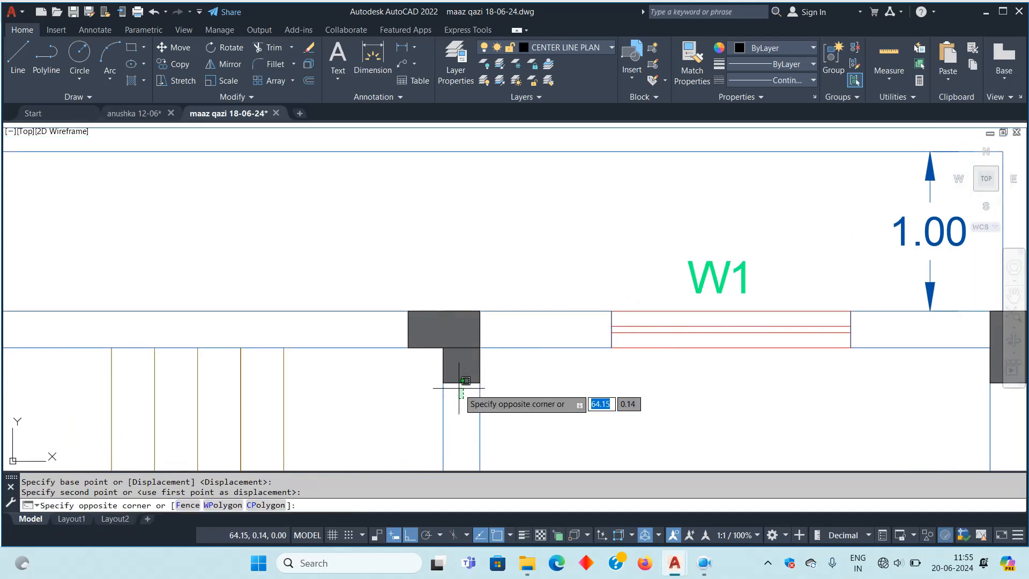
{"action": "key", "text": "Escape"}
{"action": "left_click_drag", "start_coordinate": [409, 333], "coordinate": [398, 331]}
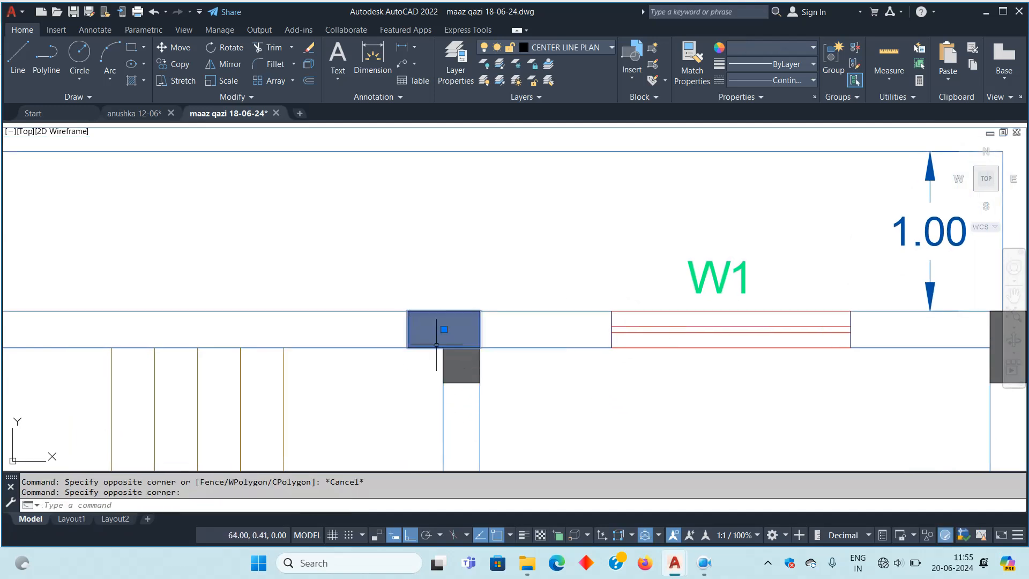
{"action": "type", "text": "m"}
{"action": "key", "text": "Return"}
{"action": "left_click", "coordinate": [444, 346]}
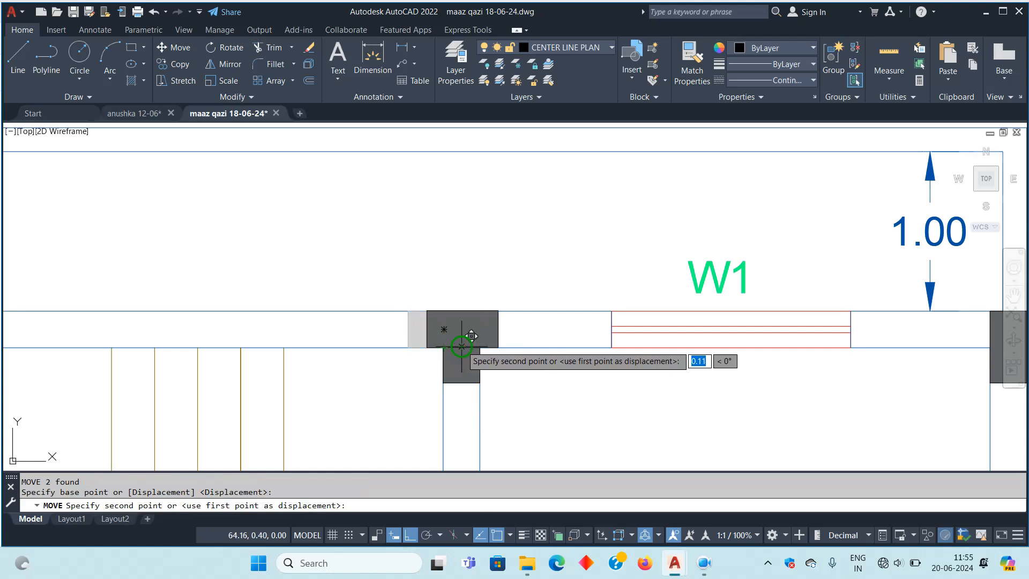
{"action": "key", "text": "Escape"}
{"action": "key", "text": "Escape"}
Delete the vertical column beneath the horizontal one at the wall junction
{"action": "left_click", "coordinate": [464, 398]}
{"action": "left_click", "coordinate": [455, 376]}
{"action": "middle_click_drag", "start_coordinate": [538, 410], "coordinate": [703, 400]}
{"action": "key", "text": "Delete"}
{"action": "scroll", "coordinate": [683, 379], "scroll_direction": "down", "scroll_amount": 4}
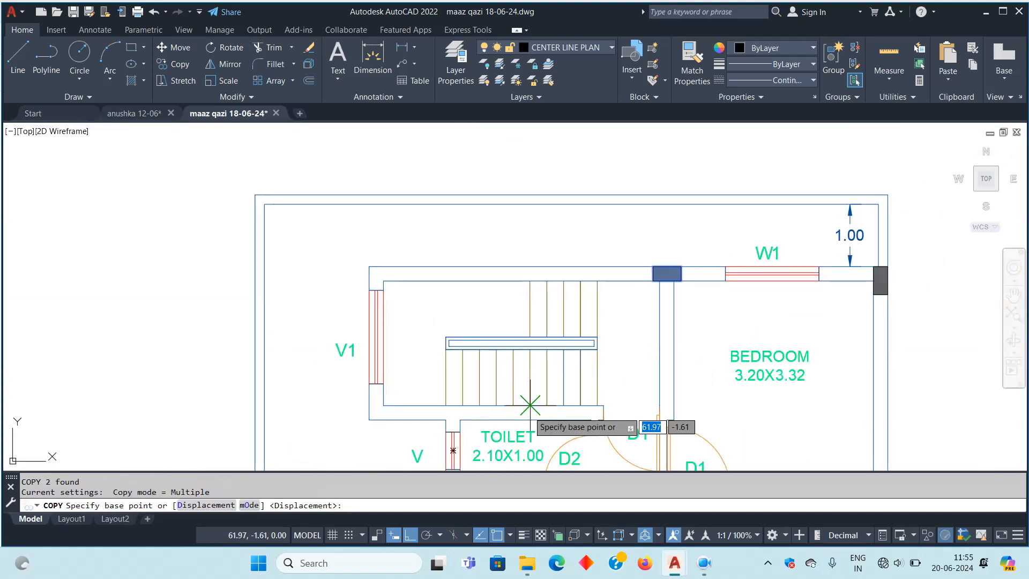
{"action": "key", "text": "Escape"}
{"action": "key", "text": "Escape"}
{"action": "type", "text": "o"}
{"action": "key", "text": "Return"}
{"action": "left_click", "coordinate": [446, 420]}
{"action": "left_click", "coordinate": [446, 237]}
{"action": "key", "text": "Escape"}
Draw a vertical guide line from the toilet's upper-left outer wall corner up past the rear wall
{"action": "type", "text": "l"}
{"action": "key", "text": "Return"}
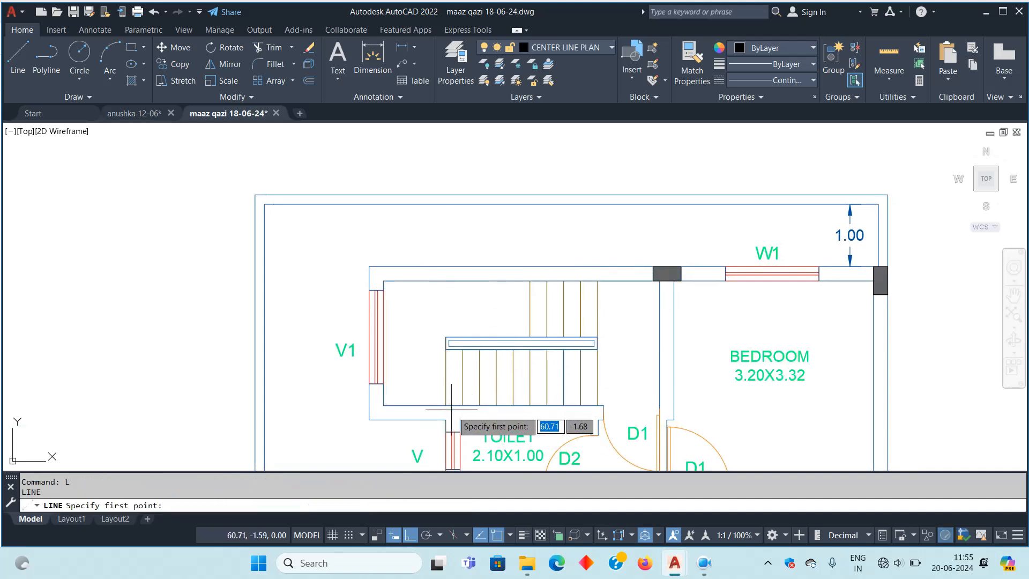
{"action": "left_click", "coordinate": [446, 420]}
{"action": "left_click", "coordinate": [446, 236]}
Copy the horizontal column along the rear wall so its upper-left corner sits on the vertical guide line
{"action": "left_click", "coordinate": [657, 269]}
{"action": "middle_click_drag", "start_coordinate": [671, 291], "coordinate": [589, 306]}
{"action": "type", "text": "co"}
{"action": "key", "text": "Return"}
{"action": "left_click", "coordinate": [571, 282]}
{"action": "left_click", "coordinate": [363, 282]}
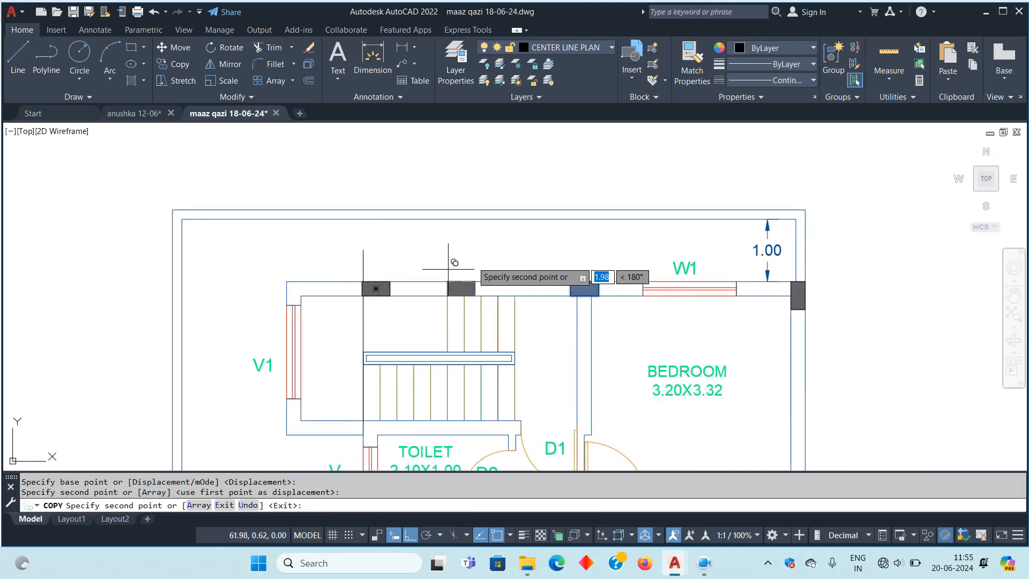
{"action": "scroll", "coordinate": [558, 289], "scroll_direction": "up", "scroll_amount": 4}
{"action": "scroll", "coordinate": [490, 316], "scroll_direction": "down", "scroll_amount": 8}
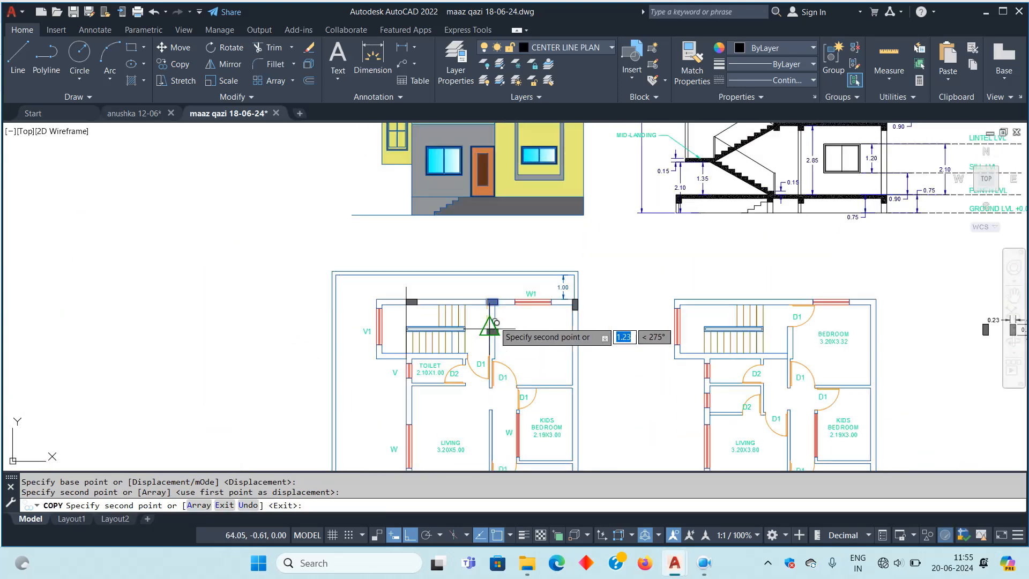
{"action": "key", "text": "Escape"}
{"action": "key", "text": "Escape"}
{"action": "middle_click_drag", "start_coordinate": [417, 188], "coordinate": [497, 261]}
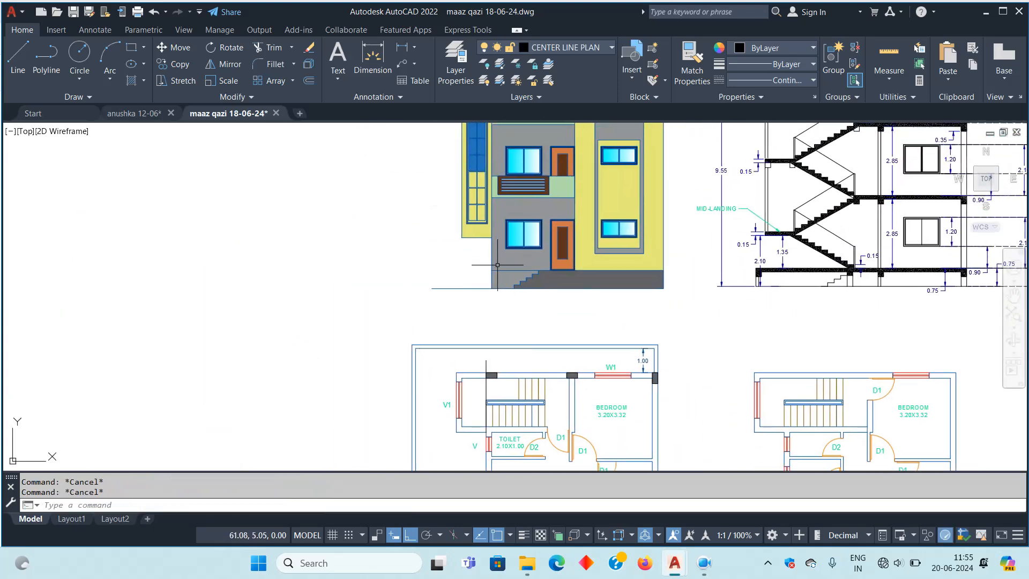
{"action": "scroll", "coordinate": [518, 282], "scroll_direction": "down", "scroll_amount": 6}
{"action": "scroll", "coordinate": [529, 341], "scroll_direction": "up", "scroll_amount": 4}
{"action": "middle_click_drag", "start_coordinate": [529, 349], "coordinate": [526, 388]}
{"action": "type", "text": "l"}
{"action": "key", "text": "Return"}
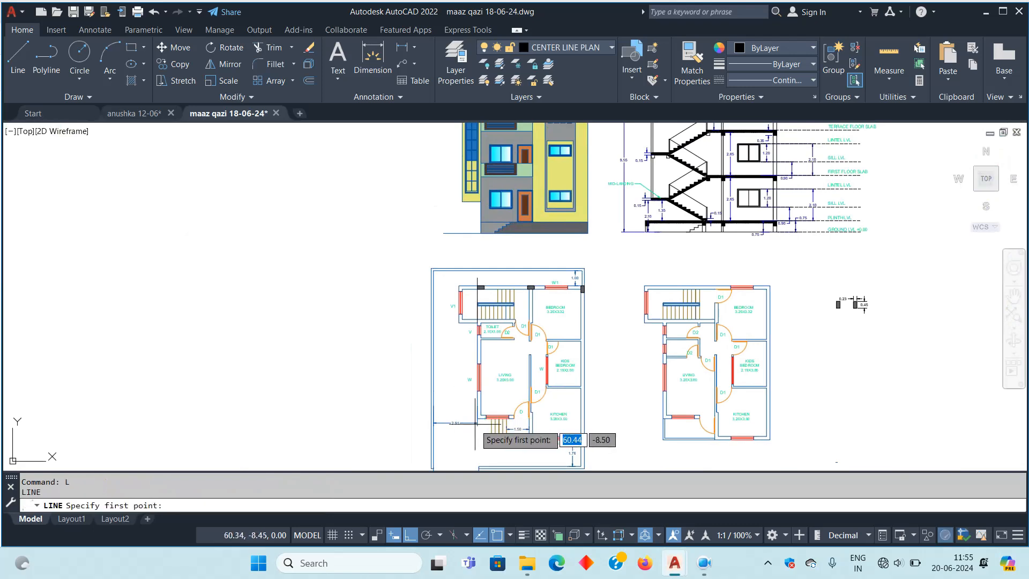
{"action": "key", "text": "Escape"}
Draw a vertical line from the lower outer corner of the living room's side window W up past the front elevation
{"action": "key", "text": "Return"}
{"action": "scroll", "coordinate": [482, 397], "scroll_direction": "up", "scroll_amount": 5}
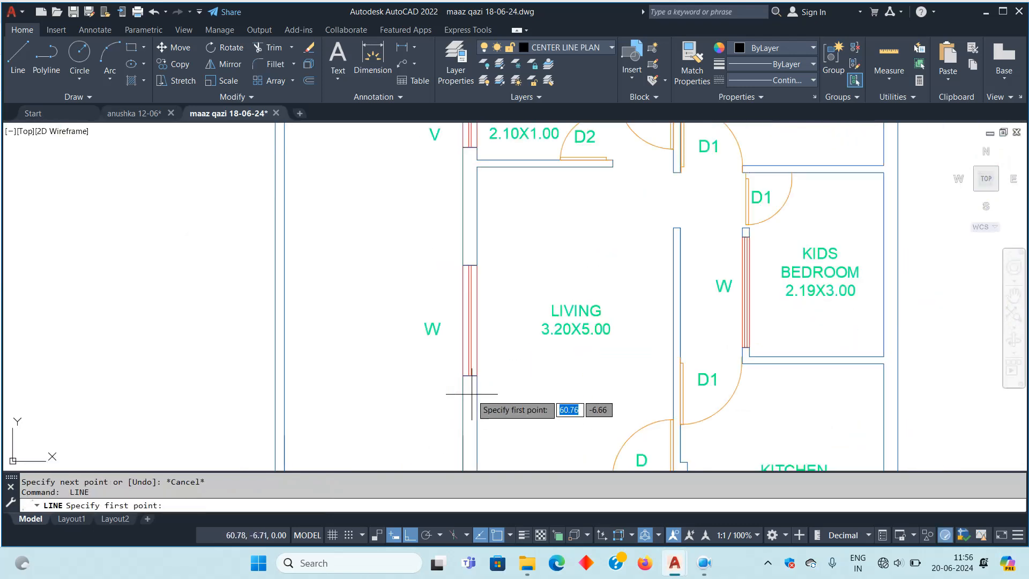
{"action": "left_click", "coordinate": [464, 376]}
{"action": "scroll", "coordinate": [464, 375], "scroll_direction": "down", "scroll_amount": 6}
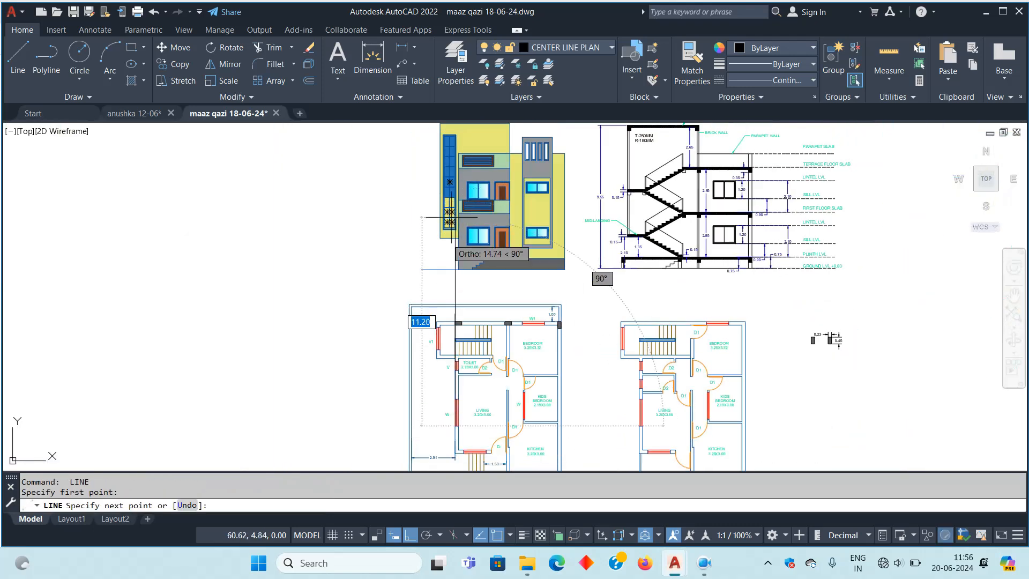
{"action": "scroll", "coordinate": [602, 276], "scroll_direction": "down", "scroll_amount": 2}
{"action": "left_click", "coordinate": [425, 181]}
{"action": "scroll", "coordinate": [431, 364], "scroll_direction": "up", "scroll_amount": 4}
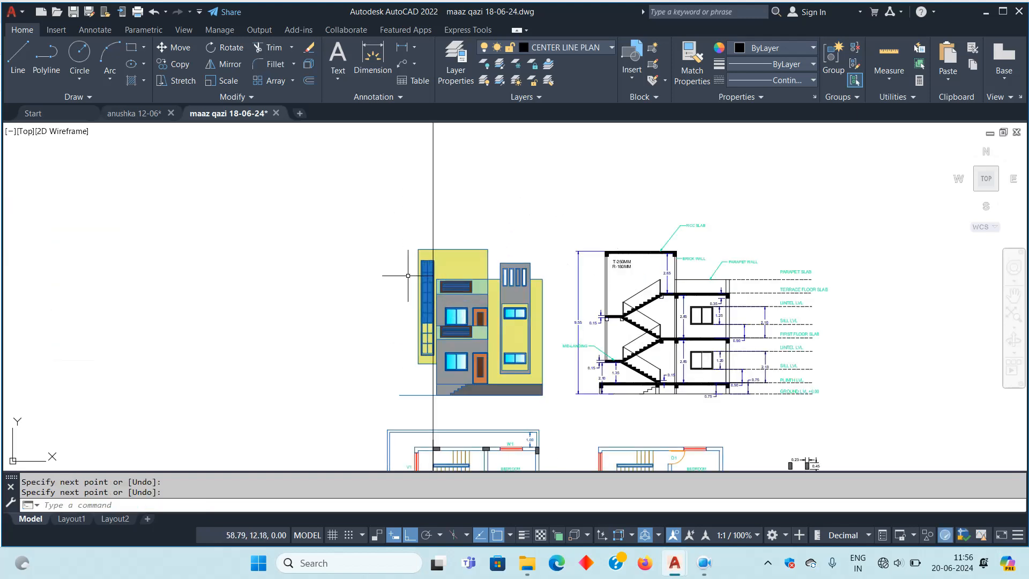
{"action": "key", "text": "Escape"}
{"action": "key", "text": "Escape"}
{"action": "left_click", "coordinate": [431, 345]}
{"action": "key", "text": "Escape"}
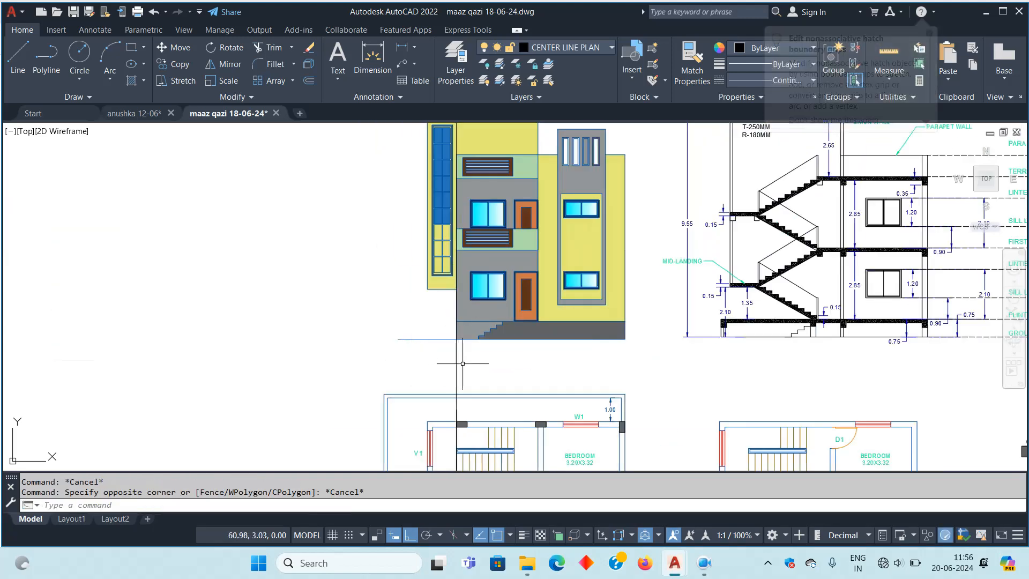
Delete both vertical guide lines, the one running past the front elevation and the short one at the rear-wall column
{"action": "left_click", "coordinate": [465, 364]}
{"action": "left_click", "coordinate": [435, 366]}
{"action": "key", "text": "Delete"}
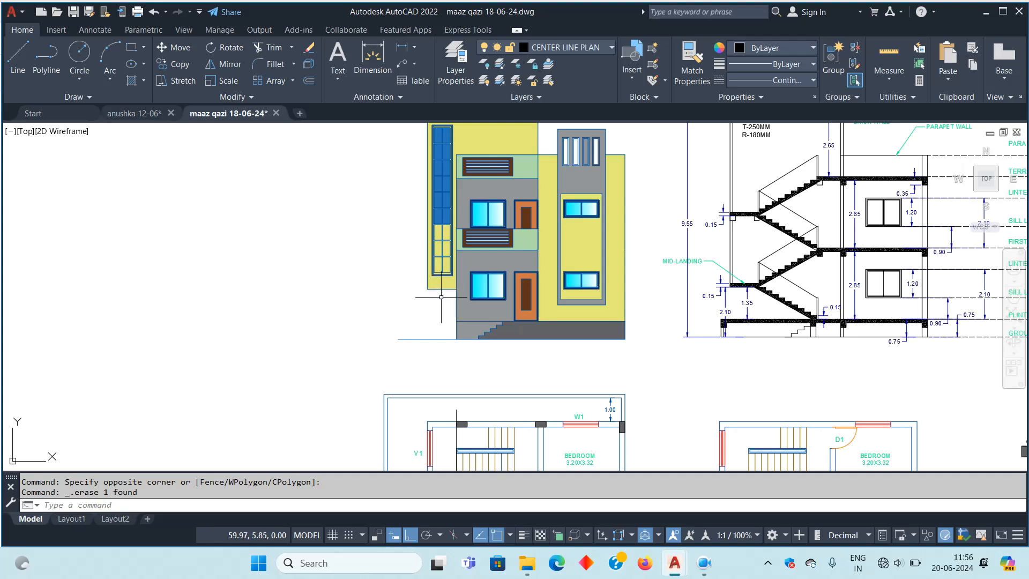
{"action": "scroll", "coordinate": [440, 294], "scroll_direction": "down", "scroll_amount": 2}
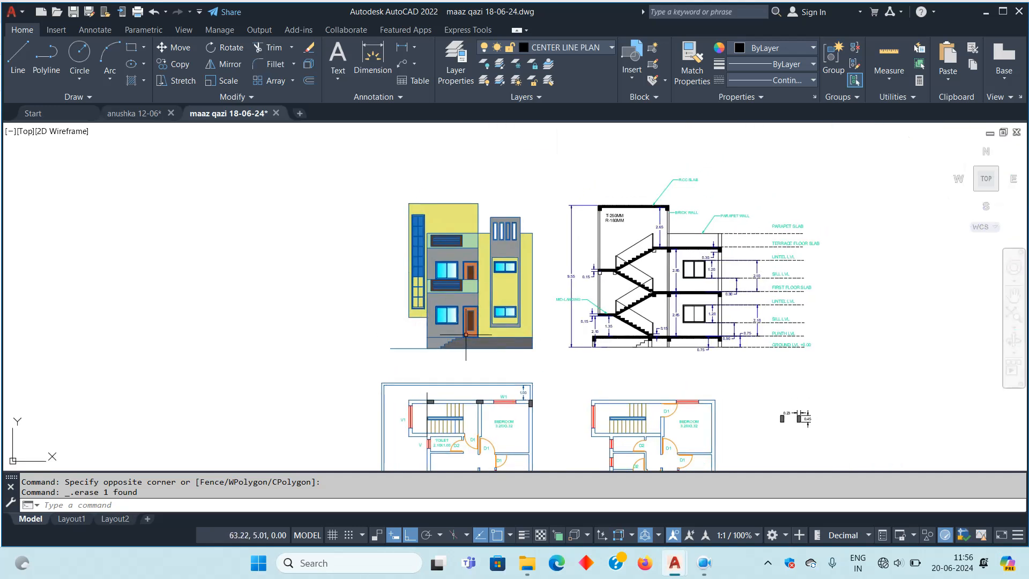
{"action": "middle_click_drag", "start_coordinate": [437, 335], "coordinate": [397, 269]}
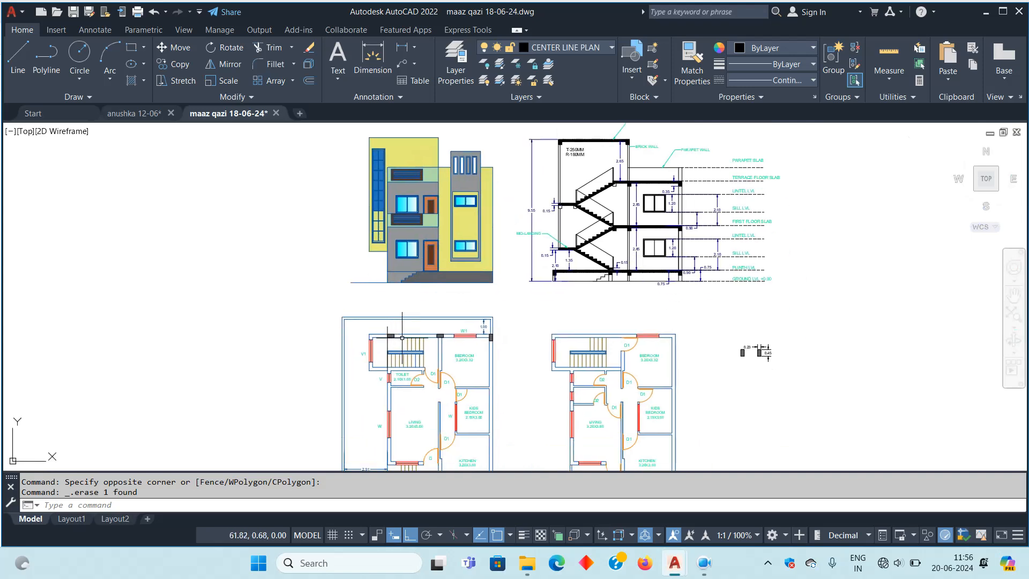
{"action": "scroll", "coordinate": [397, 343], "scroll_direction": "up", "scroll_amount": 4}
{"action": "left_click", "coordinate": [450, 288]}
{"action": "key", "text": "Delete"}
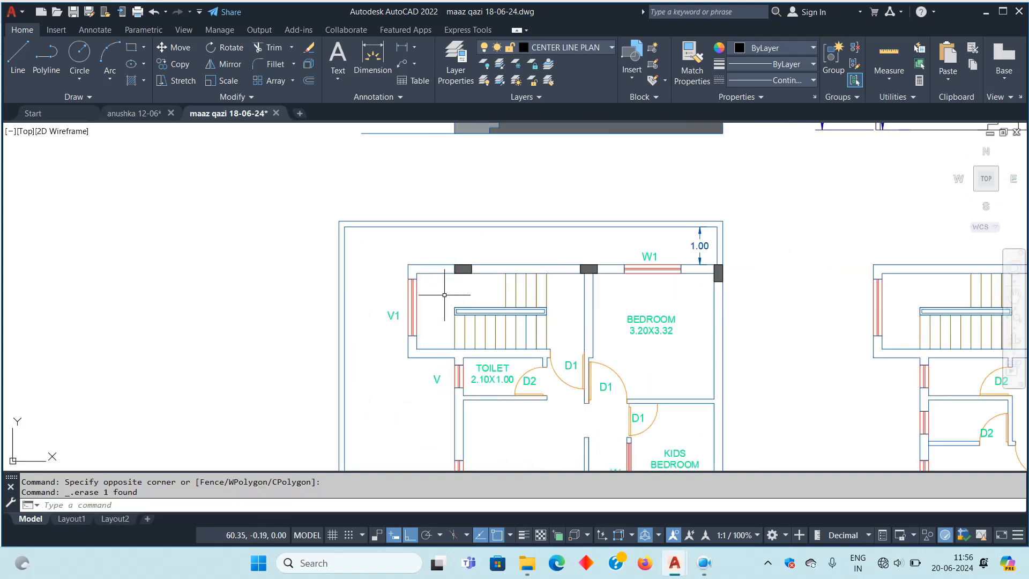
Copy the three rear-wall columns straight down so the first one sits on the junction above the toilet
{"action": "left_click", "coordinate": [461, 269]}
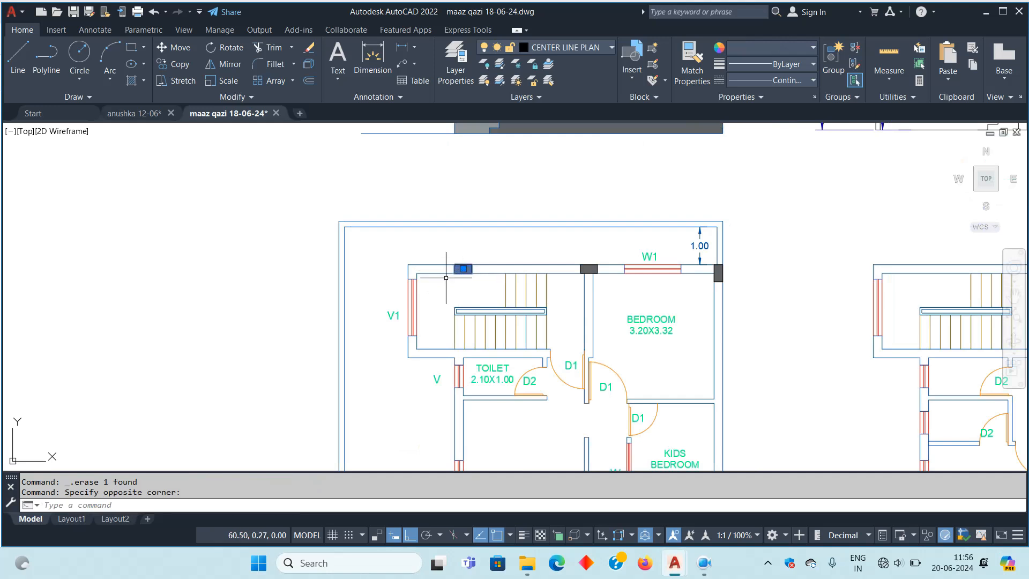
{"action": "left_click", "coordinate": [585, 268]}
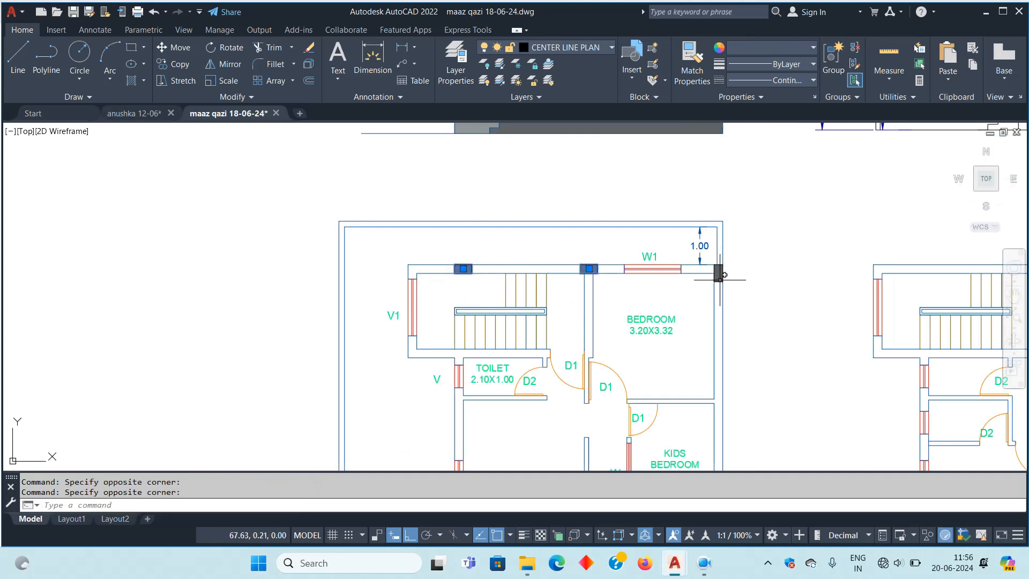
{"action": "middle_click_drag", "start_coordinate": [607, 303], "coordinate": [576, 311]}
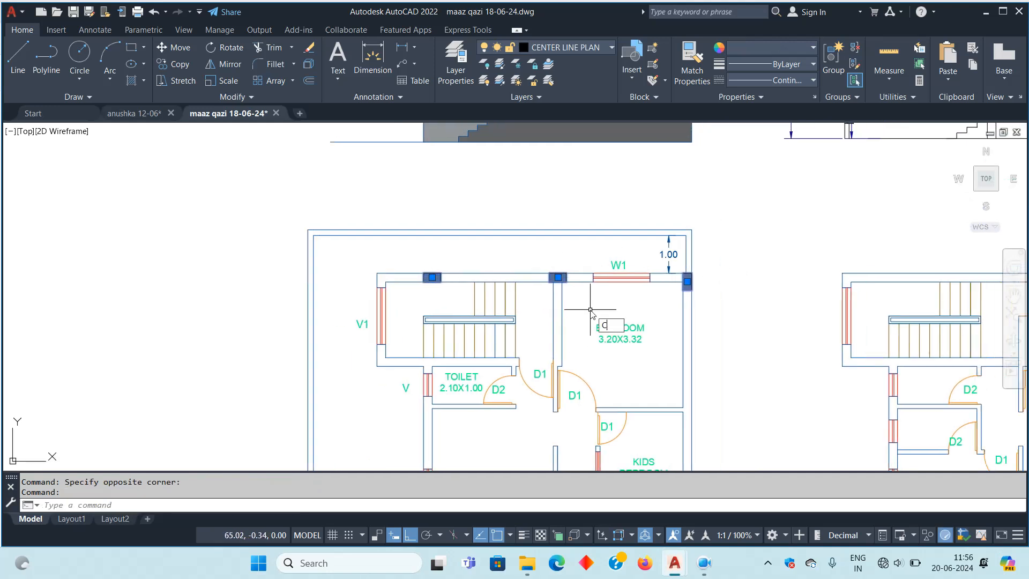
{"action": "type", "text": "o"}
{"action": "key", "text": "Return"}
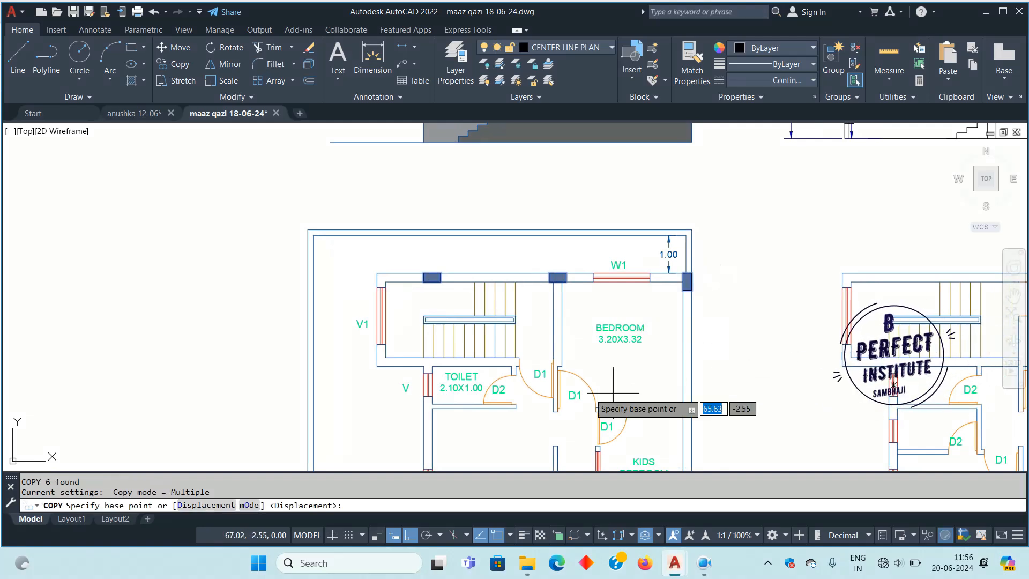
{"action": "scroll", "coordinate": [427, 357], "scroll_direction": "up", "scroll_amount": 2}
{"action": "left_click", "coordinate": [428, 230]}
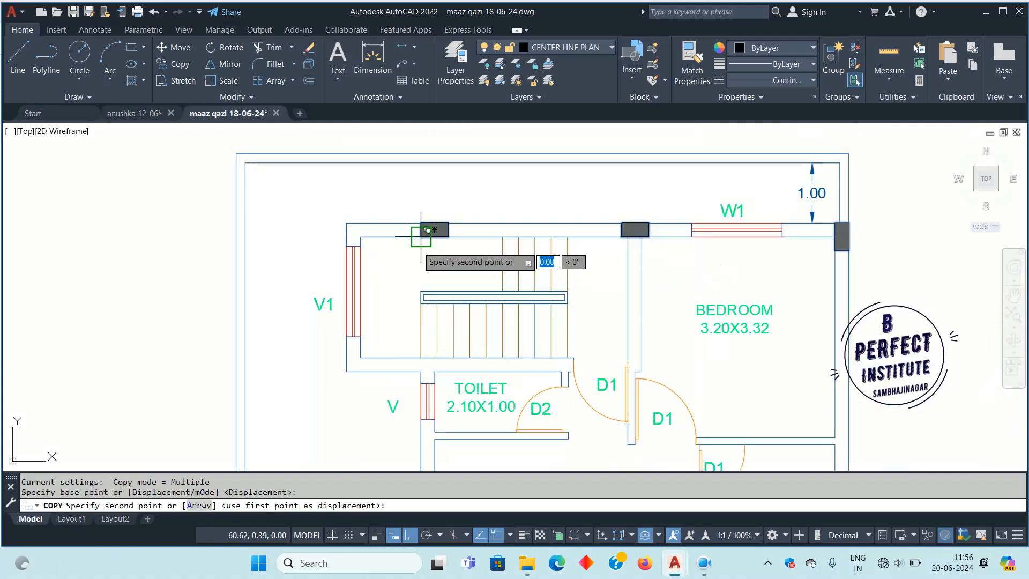
{"action": "left_click", "coordinate": [427, 365]}
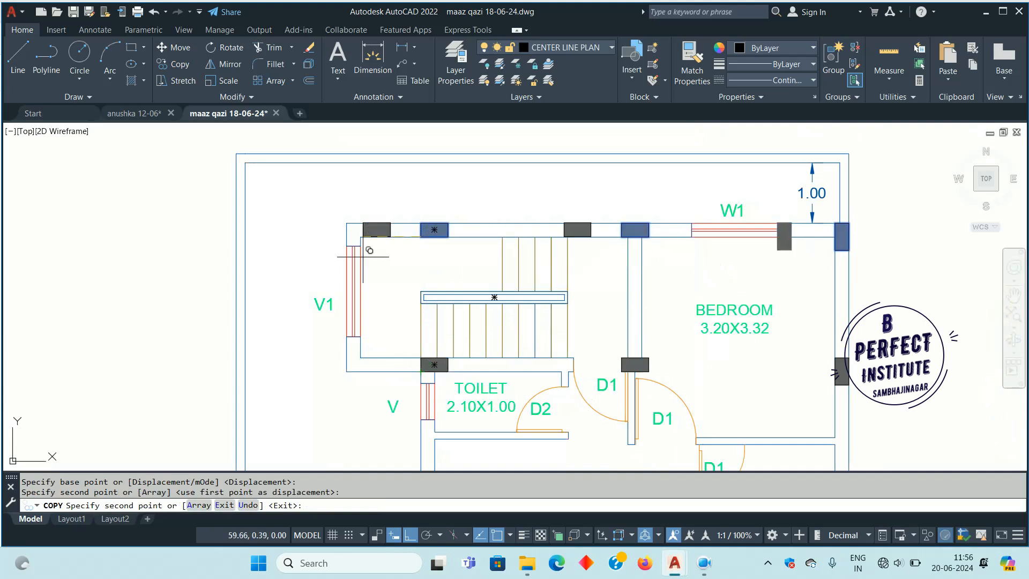
{"action": "key", "text": "Return"}
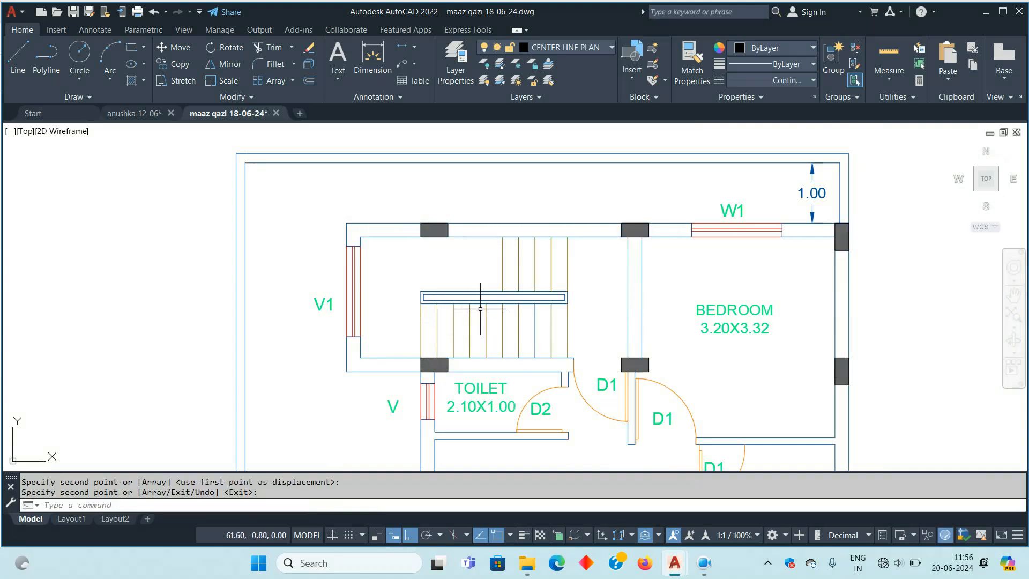
Move the copied column at the wall junction between the two D1 doors off the wall into the bedroom
{"action": "middle_click_drag", "start_coordinate": [415, 266], "coordinate": [464, 269]}
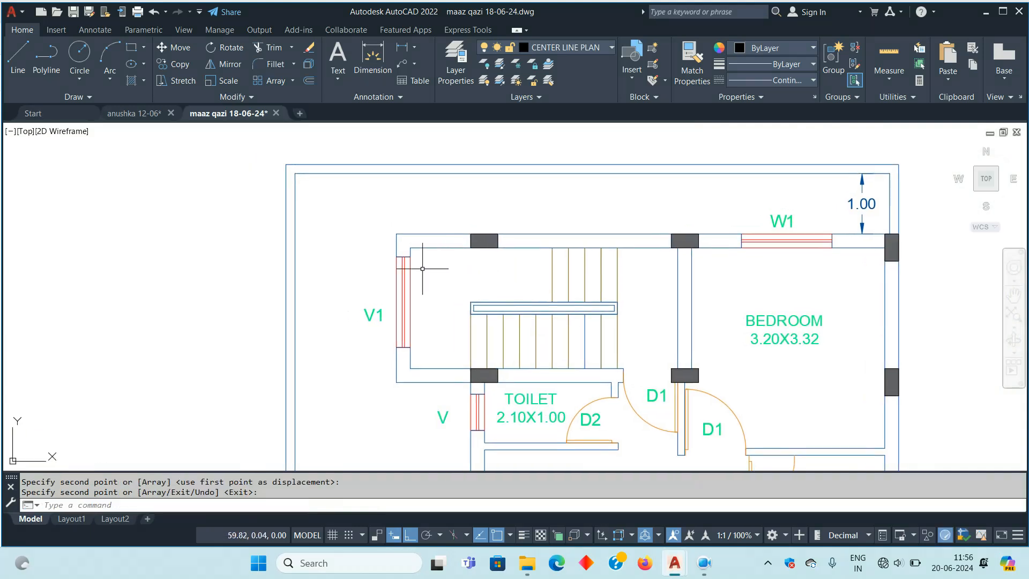
{"action": "middle_click_drag", "start_coordinate": [513, 298], "coordinate": [399, 306]}
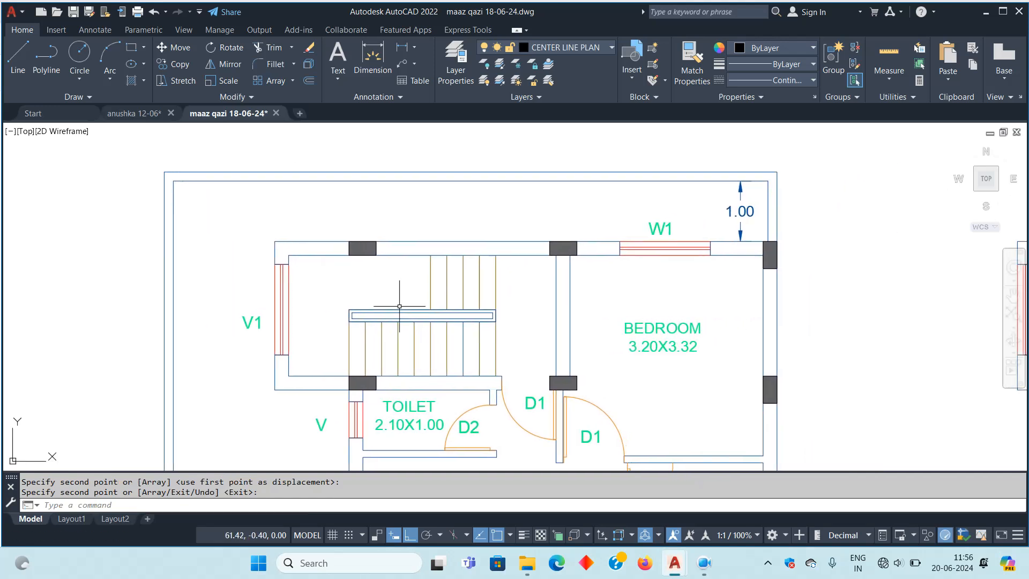
{"action": "scroll", "coordinate": [678, 392], "scroll_direction": "up", "scroll_amount": 2}
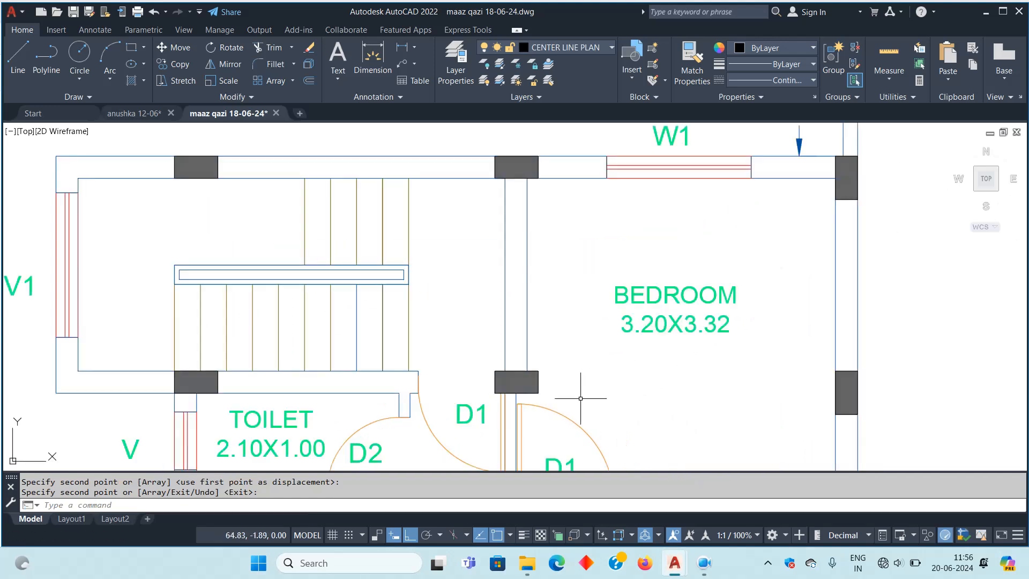
{"action": "left_click", "coordinate": [494, 394]}
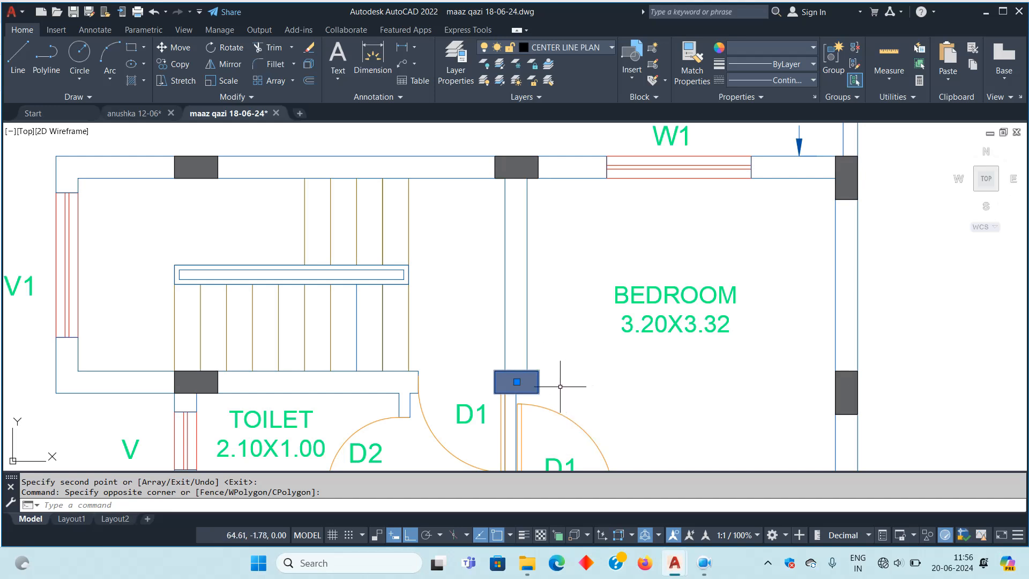
{"action": "type", "text": "m"}
{"action": "key", "text": "space"}
{"action": "left_click", "coordinate": [567, 395]}
{"action": "left_click", "coordinate": [647, 395]}
{"action": "key", "text": "Escape"}
{"action": "key", "text": "Escape"}
Rotate the column standing inside the bedroom by 90 degrees
{"action": "left_click", "coordinate": [629, 399]}
{"action": "left_click", "coordinate": [576, 353]}
{"action": "middle_click_drag", "start_coordinate": [644, 405], "coordinate": [645, 431]}
{"action": "type", "text": "ro"}
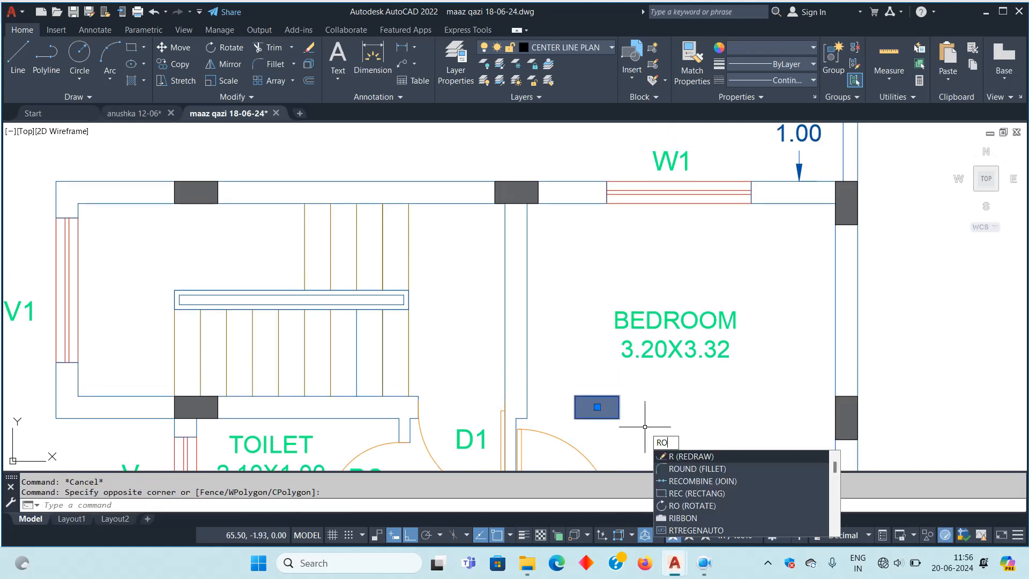
{"action": "key", "text": "space"}
{"action": "left_click", "coordinate": [644, 420]}
{"action": "key", "text": "space"}
Move the rotated column by its lower-right corner onto the bedroom wall corner above door D1
{"action": "middle_click_drag", "start_coordinate": [661, 382], "coordinate": [749, 311]}
{"action": "left_click", "coordinate": [757, 358]}
{"action": "left_click", "coordinate": [721, 381]}
{"action": "middle_click_drag", "start_coordinate": [772, 397], "coordinate": [786, 388]}
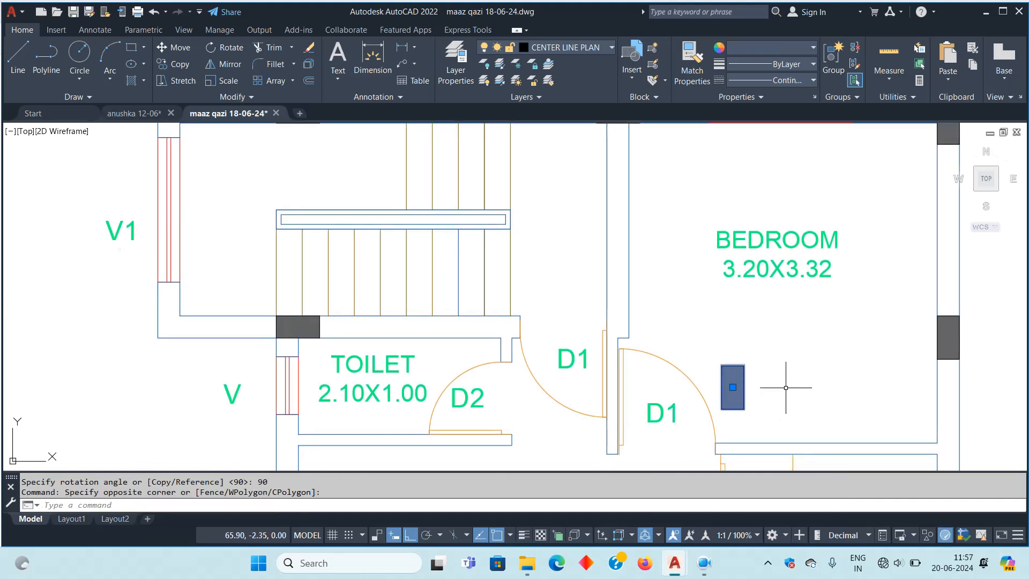
{"action": "type", "text": "m"}
{"action": "key", "text": "space"}
{"action": "left_click", "coordinate": [744, 409]}
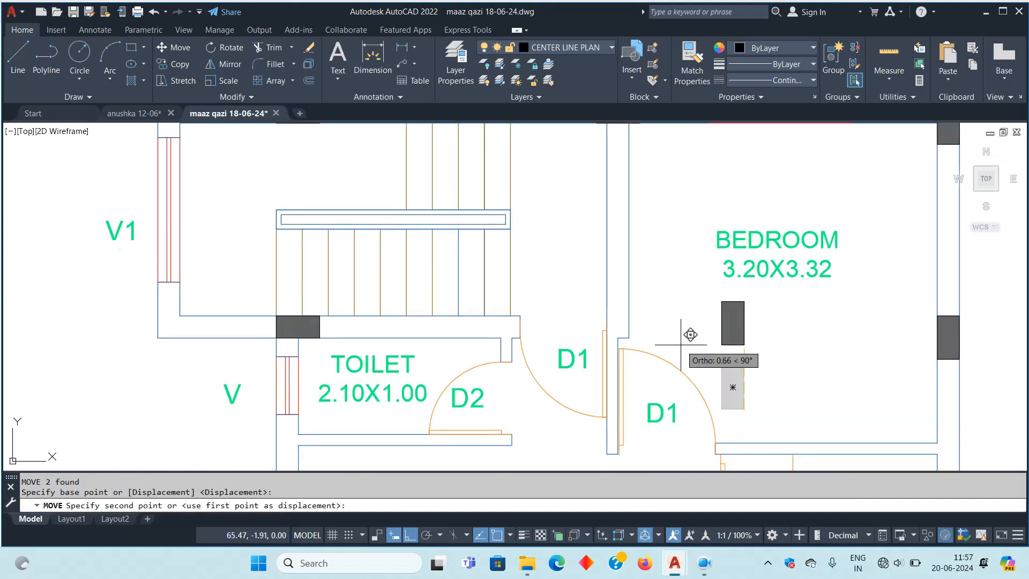
{"action": "left_click", "coordinate": [629, 338]}
{"action": "middle_click_drag", "start_coordinate": [748, 340], "coordinate": [693, 354]}
{"action": "type", "text": "l"}
{"action": "key", "text": "space"}
{"action": "left_click", "coordinate": [216, 335]}
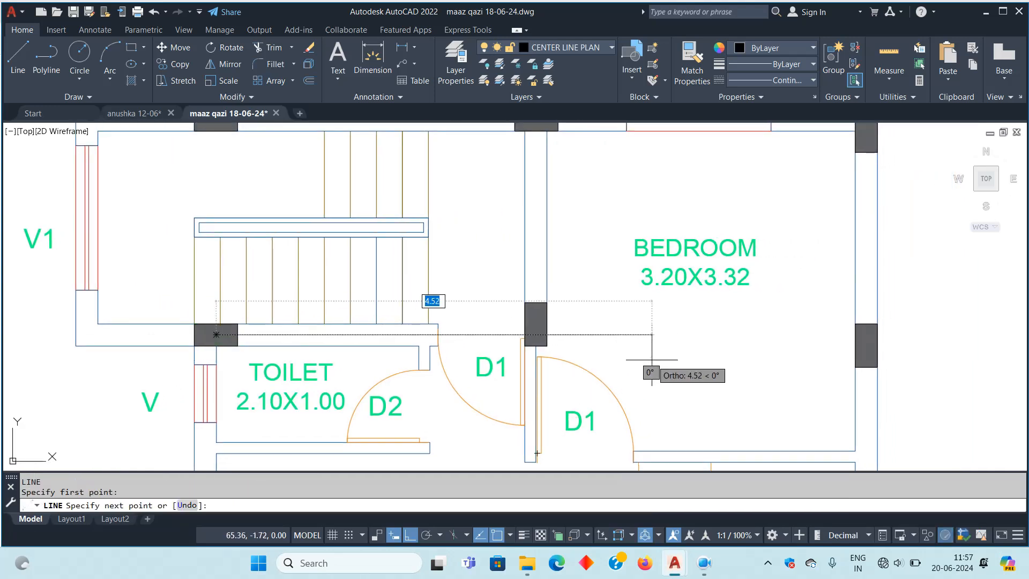
{"action": "key", "text": "Escape"}
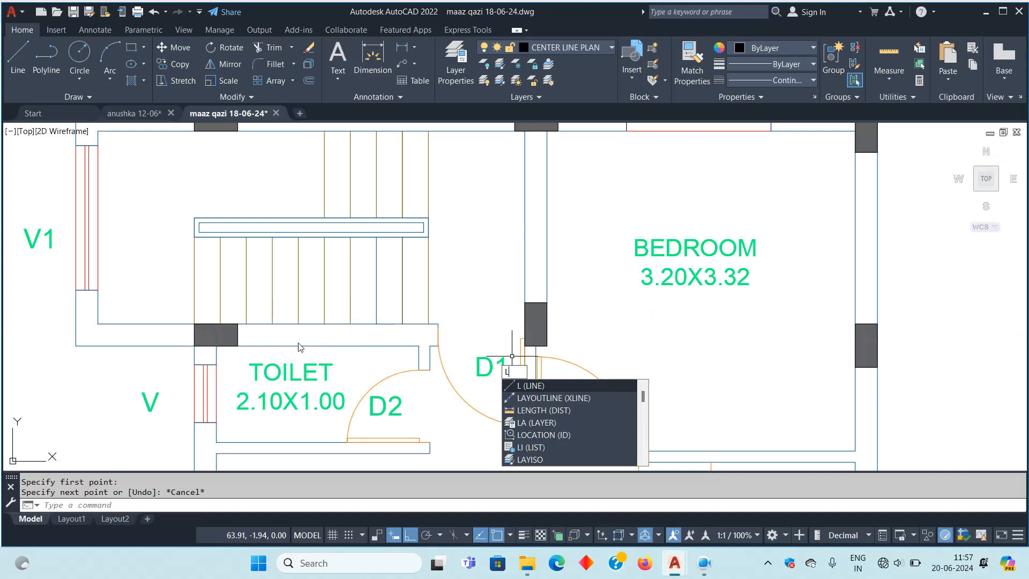
Draw a horizontal guide line from the centre of the toilet junction column to beyond the bedroom's outer side wall
{"action": "key", "text": "space"}
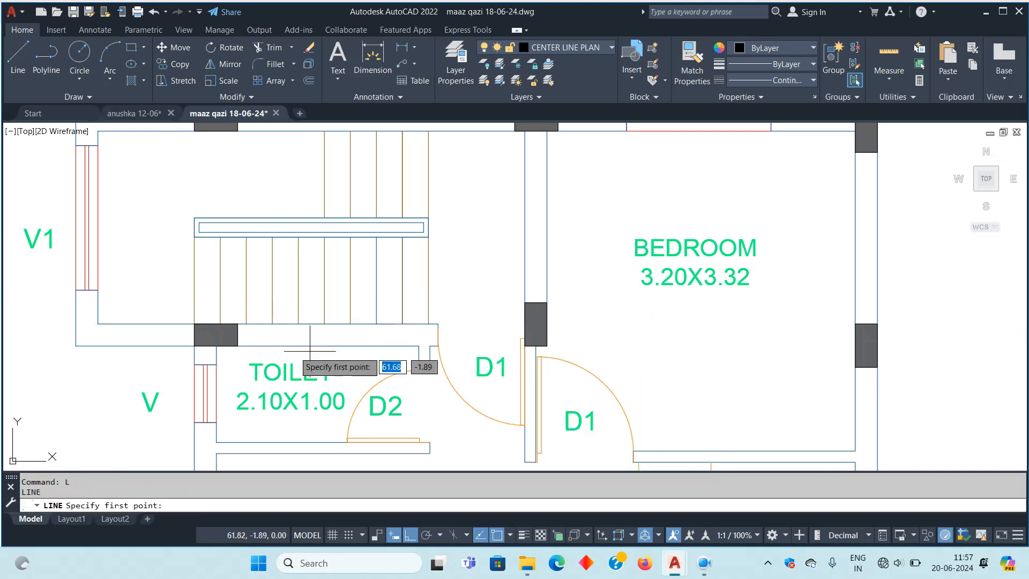
{"action": "left_click", "coordinate": [216, 334]}
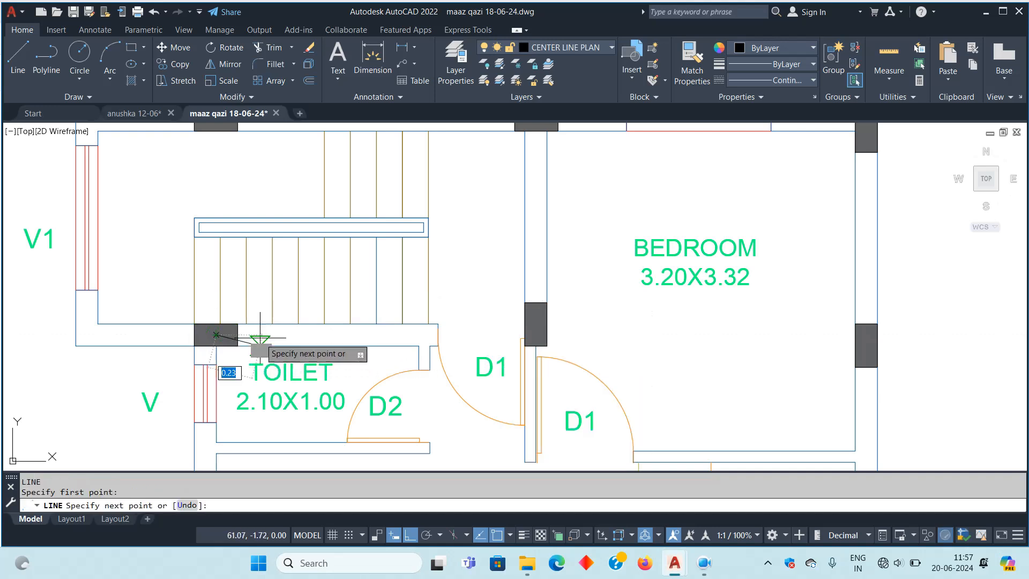
{"action": "left_click", "coordinate": [935, 305]}
{"action": "key", "text": "space"}
Move the bedroom's lower outer-wall column down until its base aligns with the lower face of the kids bedroom partition
{"action": "middle_click_drag", "start_coordinate": [925, 365], "coordinate": [772, 370]}
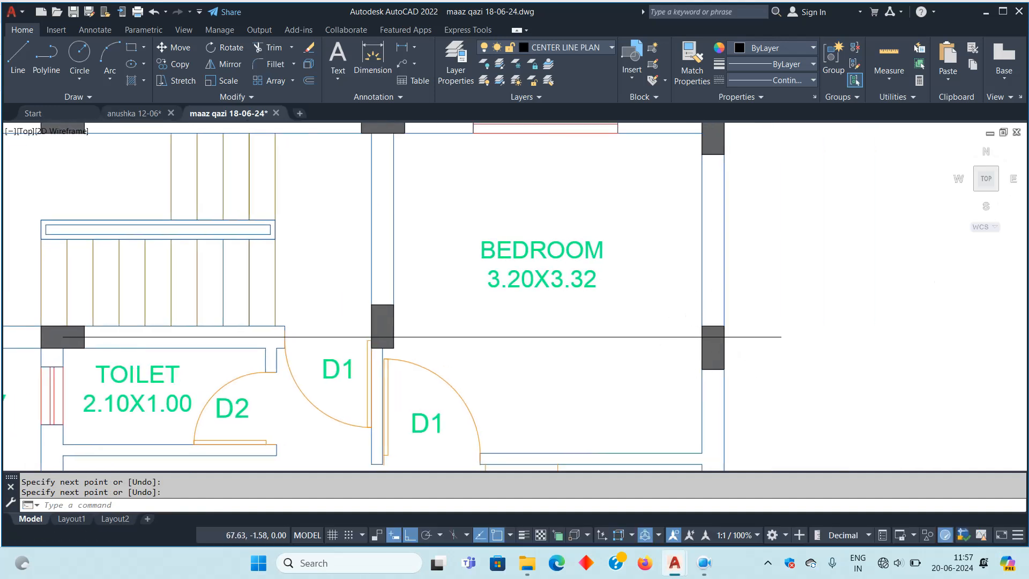
{"action": "scroll", "coordinate": [695, 335], "scroll_direction": "down", "scroll_amount": 4}
{"action": "middle_click_drag", "start_coordinate": [731, 345], "coordinate": [799, 287]}
{"action": "left_click", "coordinate": [760, 286]}
{"action": "left_click", "coordinate": [758, 287]}
{"action": "middle_click_drag", "start_coordinate": [768, 324], "coordinate": [771, 354]}
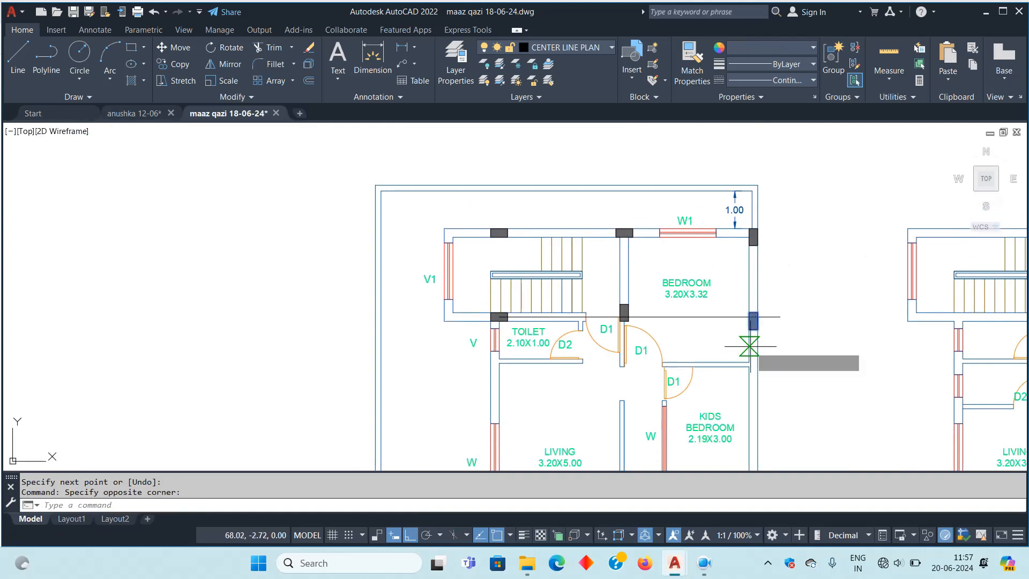
{"action": "key", "text": "Return"}
{"action": "scroll", "coordinate": [751, 345], "scroll_direction": "up", "scroll_amount": 4}
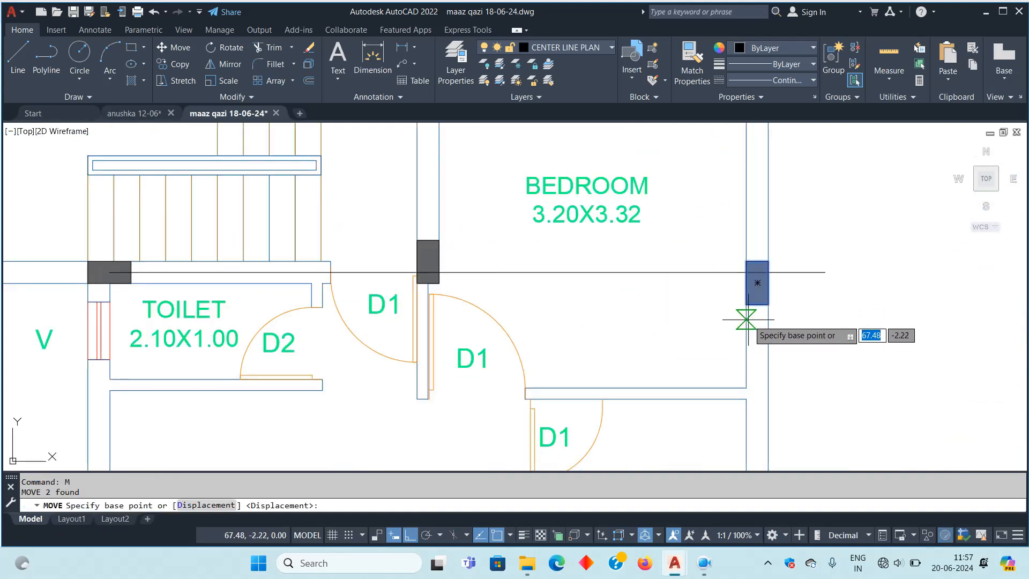
{"action": "left_click", "coordinate": [768, 304]}
{"action": "left_click", "coordinate": [766, 400]}
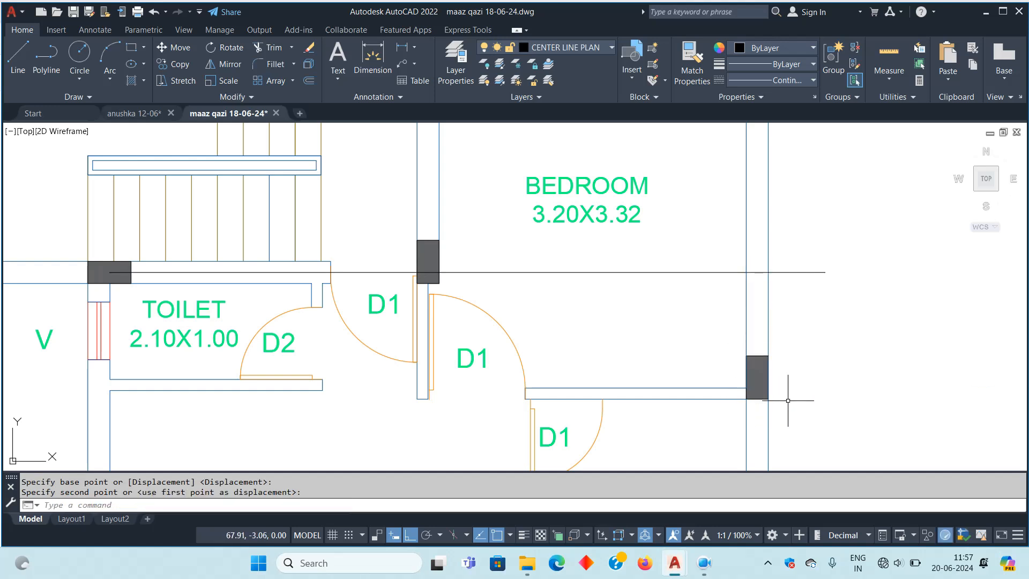
{"action": "key", "text": "Escape"}
Shift the outer-wall column at the kids bedroom partition down by 0.115
{"action": "left_click", "coordinate": [759, 352]}
{"action": "left_click", "coordinate": [752, 370]}
{"action": "middle_click_drag", "start_coordinate": [832, 380], "coordinate": [820, 364]}
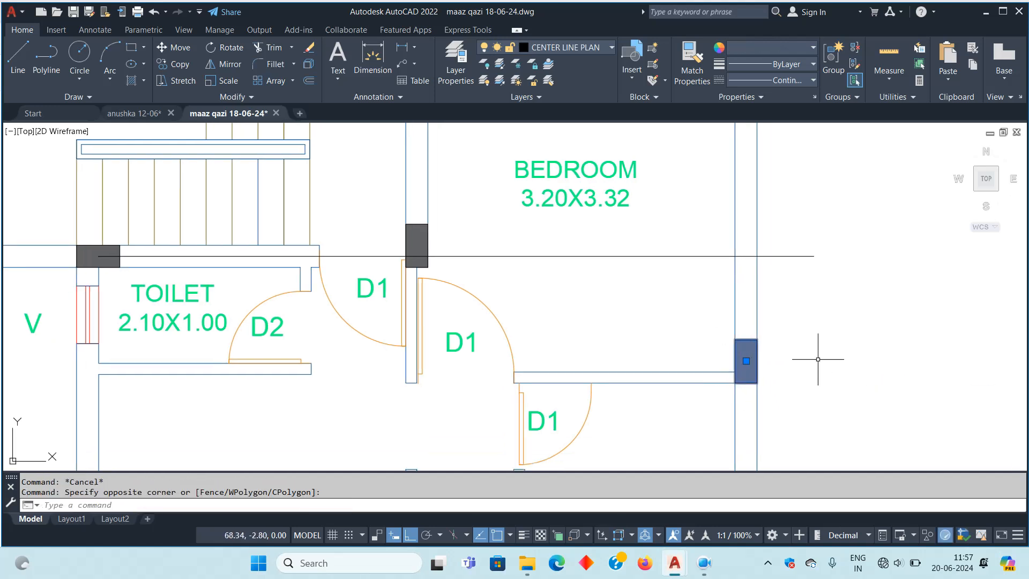
{"action": "type", "text": "m"}
{"action": "key", "text": "Return"}
{"action": "left_click", "coordinate": [820, 354]}
{"action": "type", "text": ".115"}
{"action": "key", "text": "Return"}
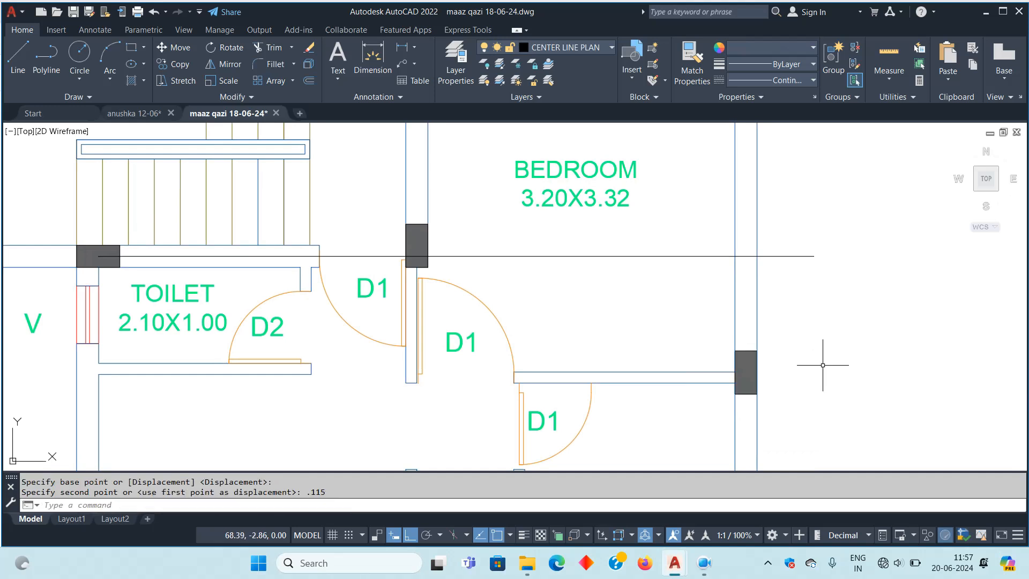
Move the column at the kids bedroom partition horizontally off the outer wall to the outside of the plan
{"action": "middle_click_drag", "start_coordinate": [834, 384], "coordinate": [894, 332]}
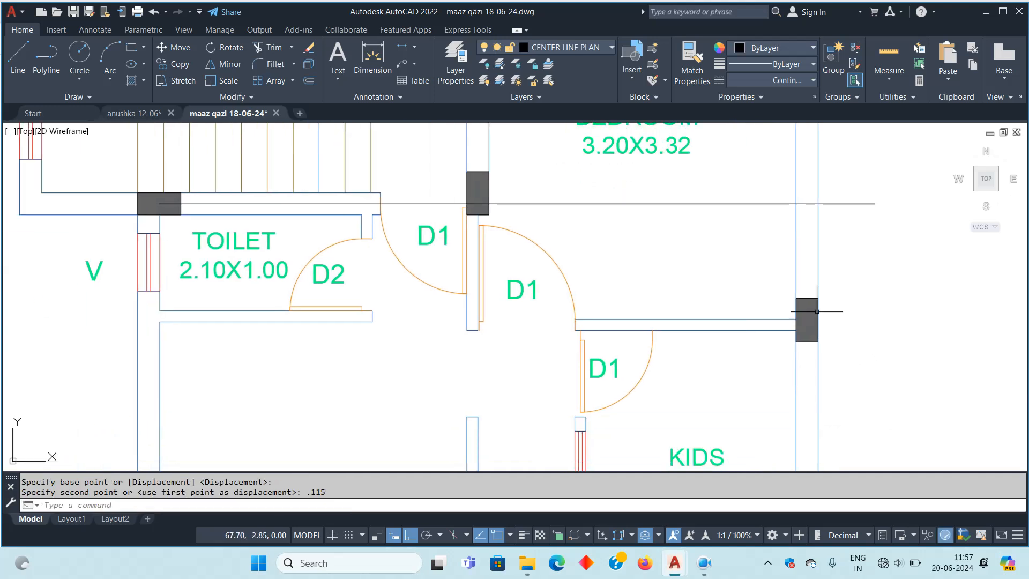
{"action": "scroll", "coordinate": [818, 312], "scroll_direction": "up", "scroll_amount": 2}
{"action": "left_click", "coordinate": [802, 263]}
{"action": "left_click", "coordinate": [804, 330]}
{"action": "middle_click_drag", "start_coordinate": [823, 343], "coordinate": [734, 360]}
{"action": "left_click", "coordinate": [779, 350]}
{"action": "type", "text": "m"}
{"action": "key", "text": "Return"}
{"action": "left_click", "coordinate": [767, 363]}
{"action": "left_click", "coordinate": [870, 359]}
Undo moving the partition column outside the plan
{"action": "scroll", "coordinate": [884, 362], "scroll_direction": "down", "scroll_amount": 5}
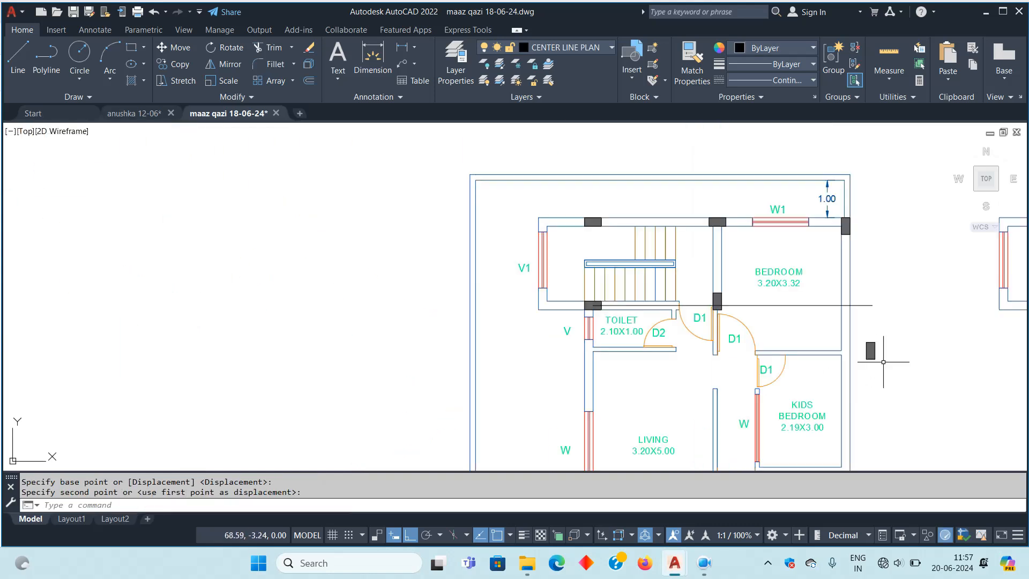
{"action": "middle_click_drag", "start_coordinate": [855, 360], "coordinate": [772, 334]}
{"action": "key", "text": "Escape"}
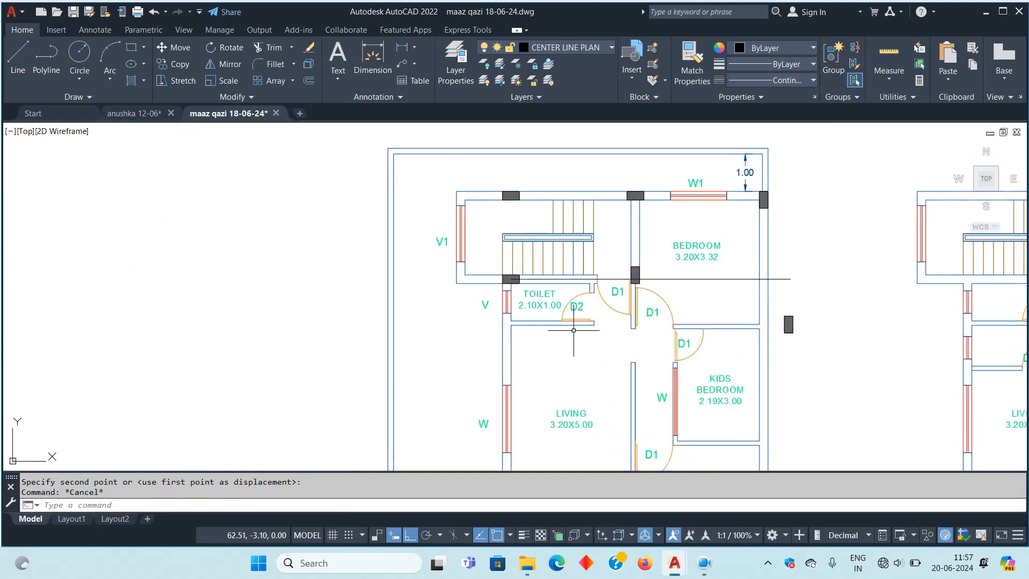
{"action": "key", "text": "ctrl+z"}
{"action": "key", "text": "ctrl+z"}
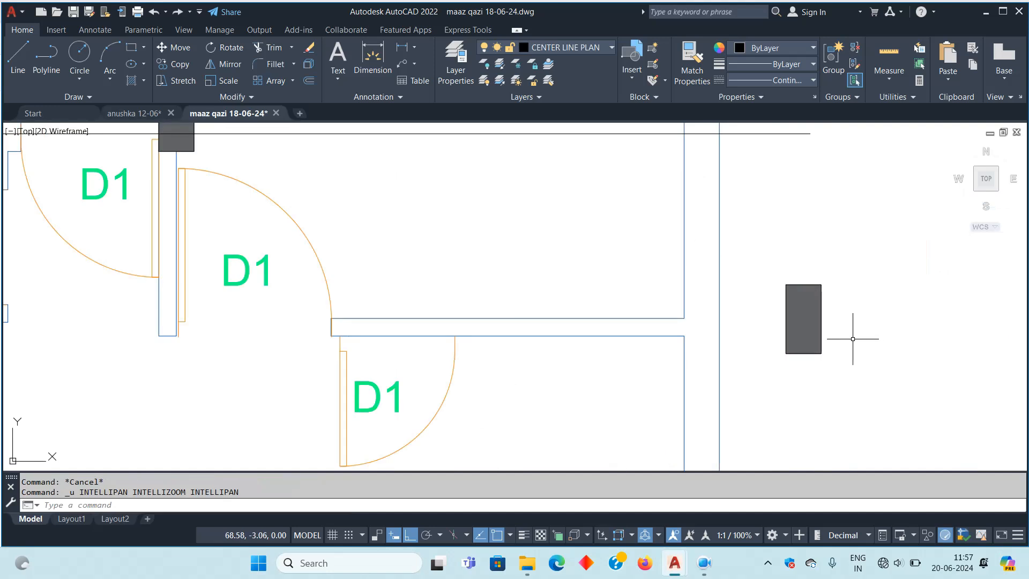
Copy the outer-wall column at the kids bedroom partition straight down to the kitchen's outer corner beside window W4
{"action": "scroll", "coordinate": [828, 306], "scroll_direction": "down", "scroll_amount": 2}
{"action": "left_click", "coordinate": [791, 304]}
{"action": "left_click", "coordinate": [790, 291]}
{"action": "middle_click_drag", "start_coordinate": [821, 318], "coordinate": [761, 300]}
{"action": "type", "text": "c"}
{"action": "key", "text": "Return"}
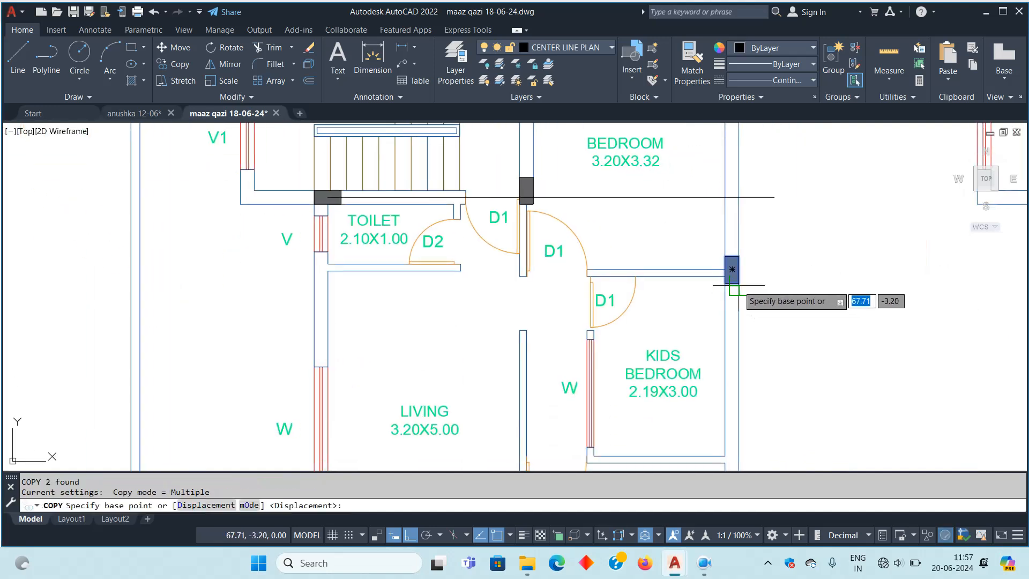
{"action": "left_click", "coordinate": [733, 269]}
{"action": "scroll", "coordinate": [749, 232], "scroll_direction": "down", "scroll_amount": 2}
{"action": "scroll", "coordinate": [751, 228], "scroll_direction": "down", "scroll_amount": 2}
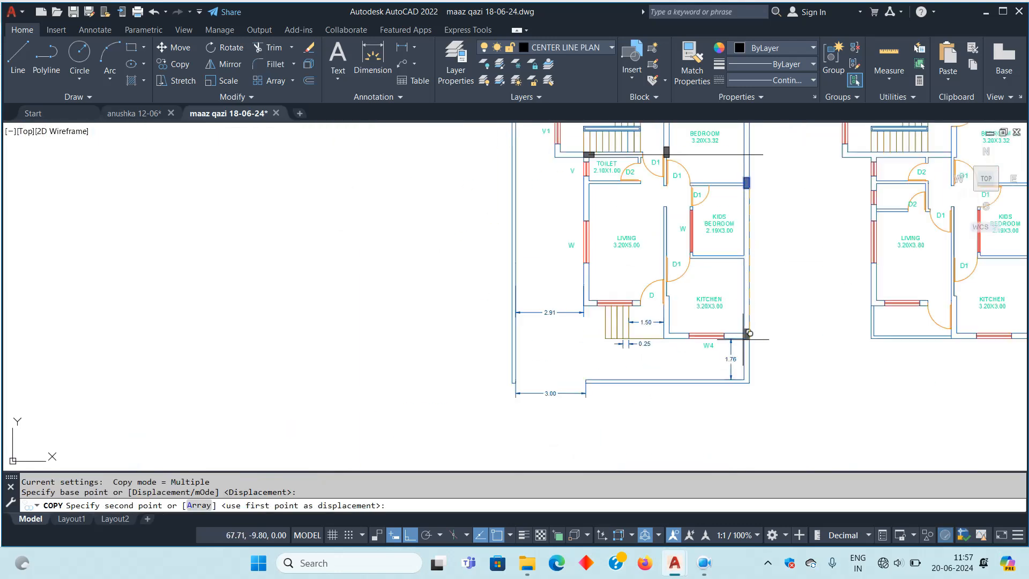
{"action": "scroll", "coordinate": [756, 311], "scroll_direction": "up", "scroll_amount": 8}
{"action": "left_click", "coordinate": [736, 336]}
{"action": "scroll", "coordinate": [839, 324], "scroll_direction": "down", "scroll_amount": 2}
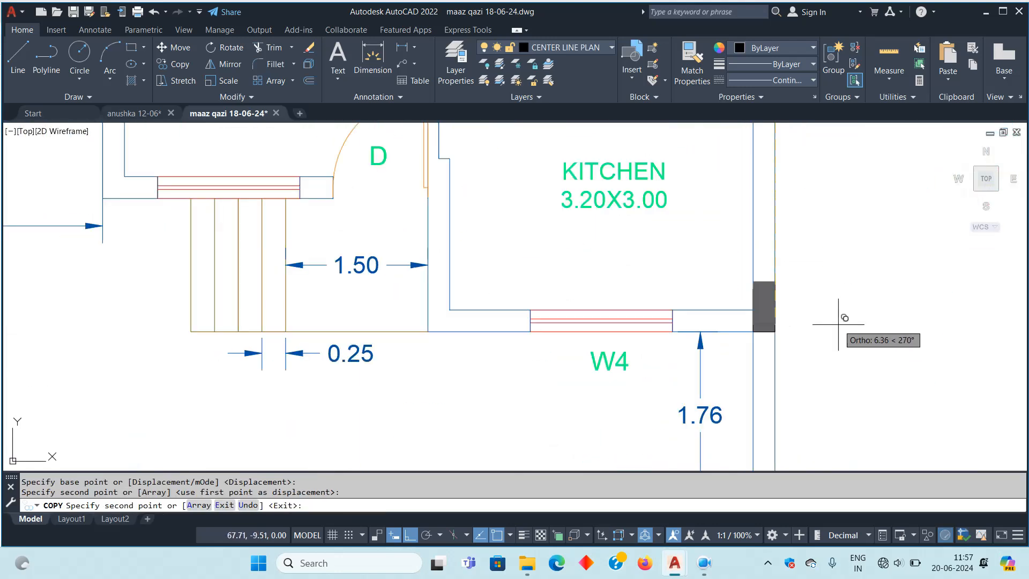
Copy the column at the kitchen's outer corner to the kitchen's opposite corner by the entrance steps and to the living room's lower outer corner
{"action": "key", "text": "Escape"}
{"action": "mouse_move", "coordinate": [839, 314]}
{"action": "middle_mouse_down"}
{"action": "mouse_move", "coordinate": [825, 337]}
{"action": "mouse_move", "coordinate": [793, 349]}
{"action": "middle_mouse_up"}
{"action": "type", "text": "co"}
{"action": "key", "text": "Return"}
{"action": "left_click", "coordinate": [727, 373]}
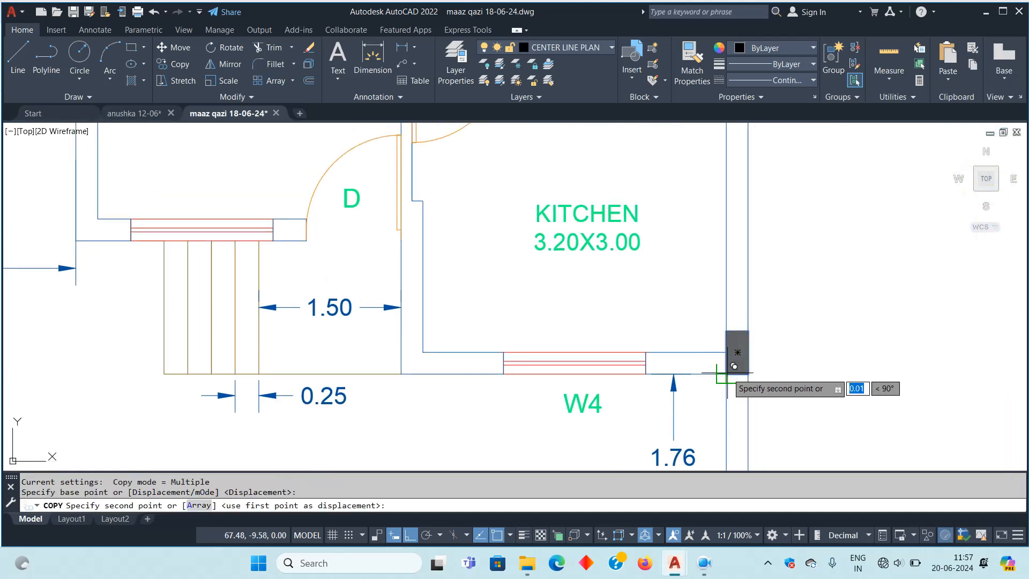
{"action": "left_click", "coordinate": [401, 371]}
{"action": "scroll", "coordinate": [547, 369], "scroll_direction": "down", "scroll_amount": 4}
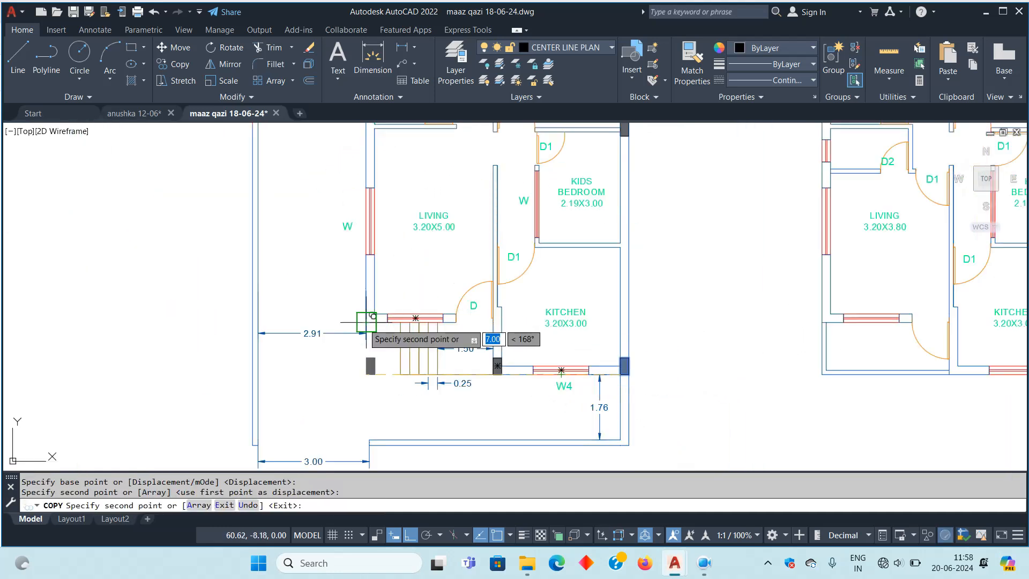
{"action": "left_click", "coordinate": [366, 322]}
{"action": "middle_click_drag", "start_coordinate": [808, 351], "coordinate": [725, 389]}
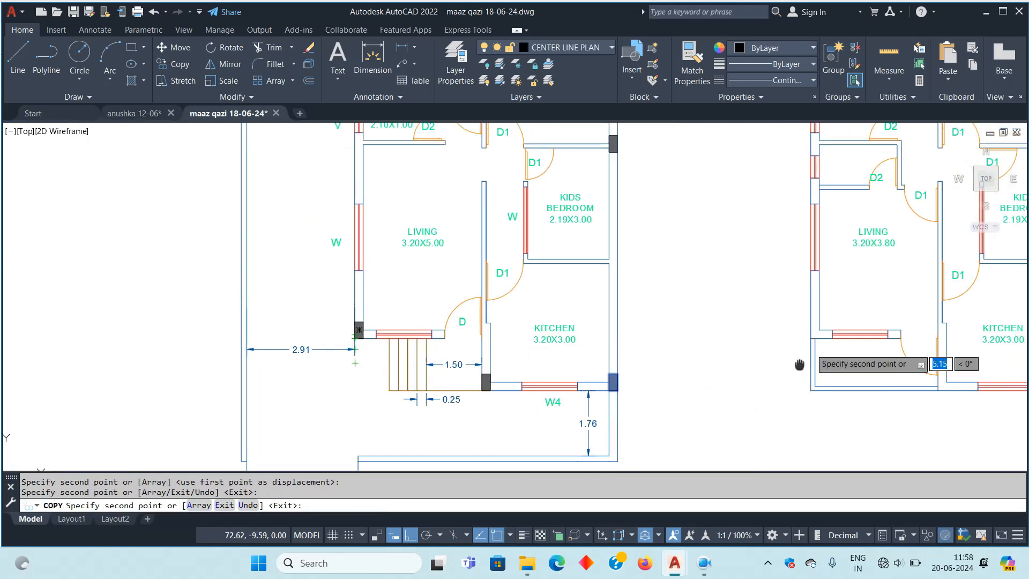
{"action": "key", "text": "Return"}
Draw a short line at the outer-wall column where the bedroom and kids bedroom partition meets the wall
{"action": "scroll", "coordinate": [725, 389], "scroll_direction": "down", "scroll_amount": 4}
{"action": "scroll", "coordinate": [574, 330], "scroll_direction": "up", "scroll_amount": 2}
{"action": "mouse_move", "coordinate": [574, 330]}
{"action": "middle_mouse_down"}
{"action": "mouse_move", "coordinate": [570, 365]}
{"action": "mouse_move", "coordinate": [588, 381]}
{"action": "middle_mouse_up"}
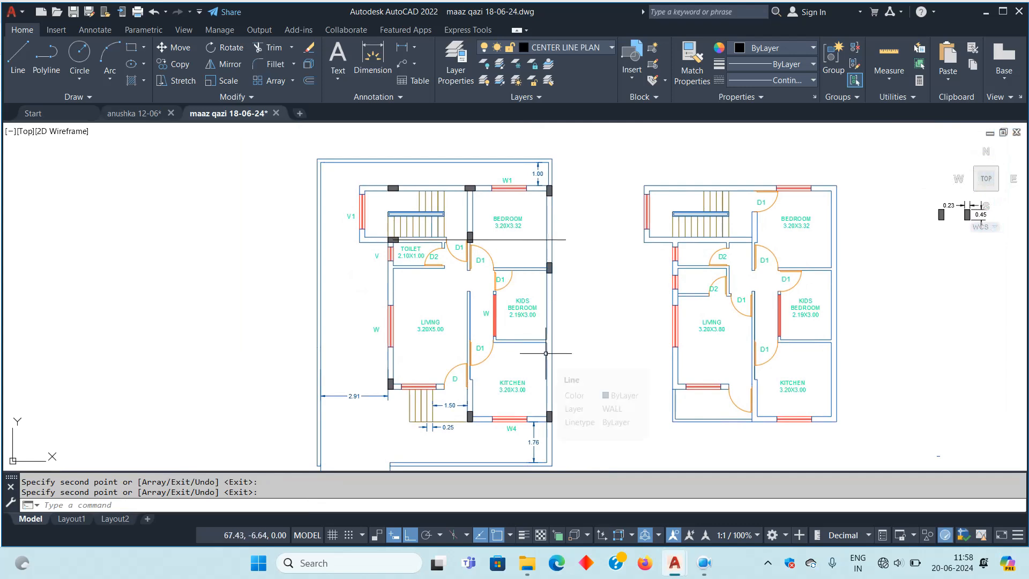
{"action": "scroll", "coordinate": [549, 262], "scroll_direction": "up", "scroll_amount": 4}
{"action": "scroll", "coordinate": [549, 263], "scroll_direction": "down", "scroll_amount": 2}
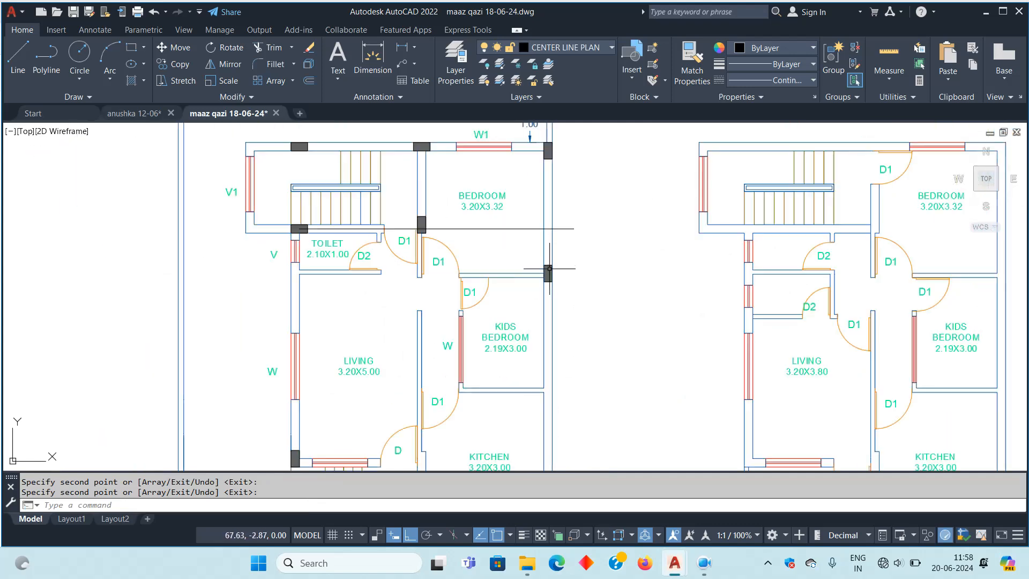
{"action": "scroll", "coordinate": [549, 265], "scroll_direction": "up", "scroll_amount": 4}
{"action": "key", "text": "l"}
{"action": "key", "text": "Return"}
{"action": "left_click", "coordinate": [577, 331]}
{"action": "left_click", "coordinate": [579, 345]}
{"action": "key", "text": "Return"}
Copy the kitchen's outer corner column straight up to the outer-wall junction of the kitchen and kids bedroom partition
{"action": "scroll", "coordinate": [616, 340], "scroll_direction": "down", "scroll_amount": 5}
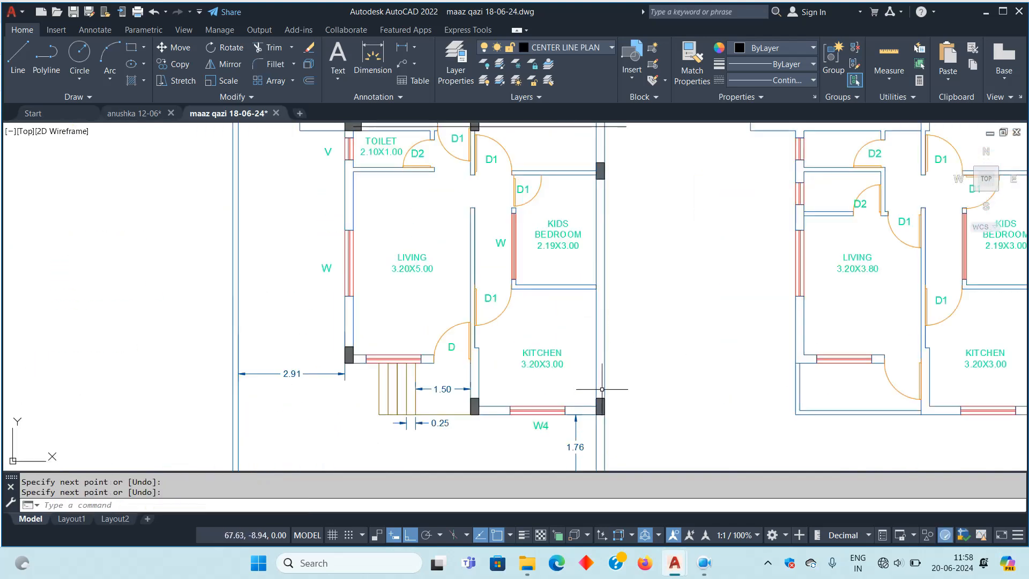
{"action": "scroll", "coordinate": [602, 389], "scroll_direction": "up", "scroll_amount": 2}
{"action": "left_click", "coordinate": [602, 389]}
{"action": "left_click", "coordinate": [604, 407]}
{"action": "scroll", "coordinate": [590, 397], "scroll_direction": "up", "scroll_amount": 2}
{"action": "type", "text": "co"}
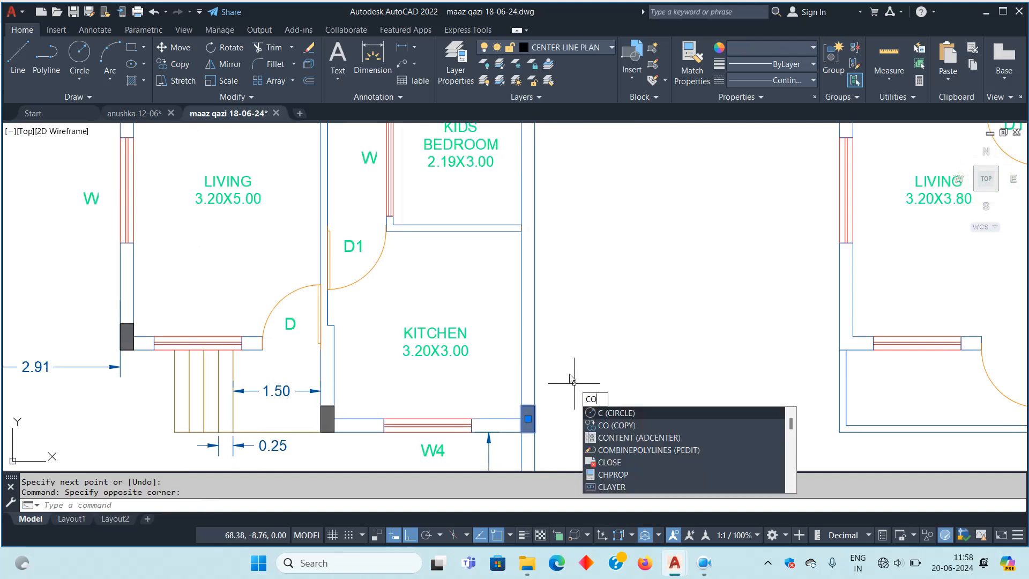
{"action": "key", "text": "Return"}
{"action": "scroll", "coordinate": [528, 419], "scroll_direction": "up", "scroll_amount": 3}
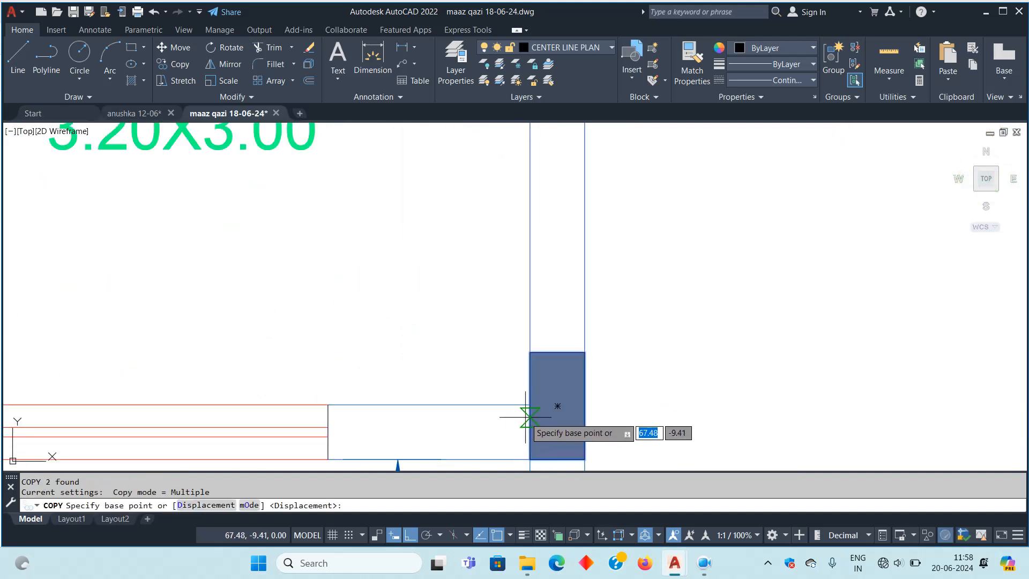
{"action": "left_click", "coordinate": [528, 417]}
{"action": "scroll", "coordinate": [535, 409], "scroll_direction": "down", "scroll_amount": 4}
{"action": "scroll", "coordinate": [541, 229], "scroll_direction": "up", "scroll_amount": 7}
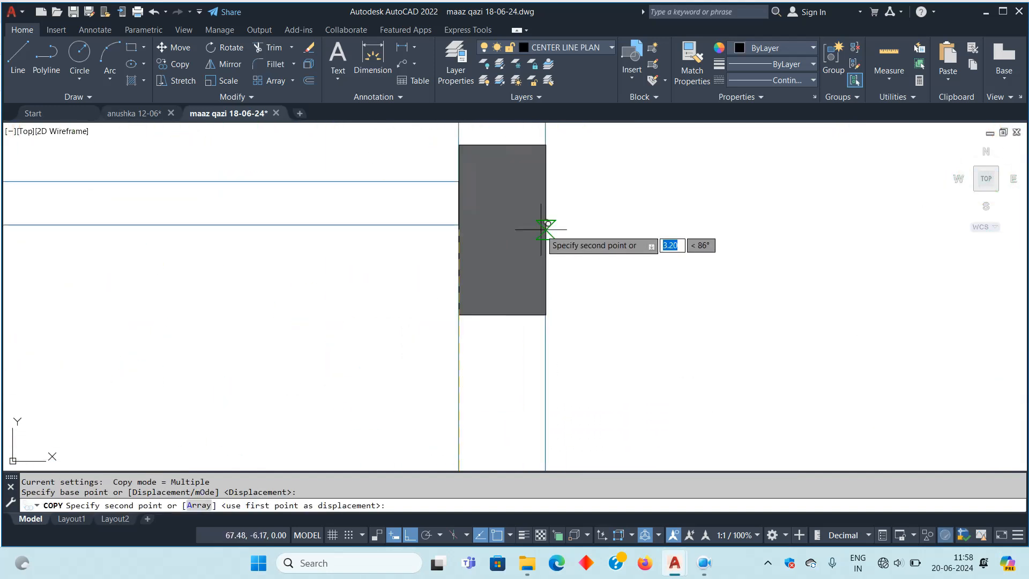
{"action": "left_click", "coordinate": [459, 202]}
{"action": "scroll", "coordinate": [560, 287], "scroll_direction": "down", "scroll_amount": 3}
{"action": "key", "text": "Escape"}
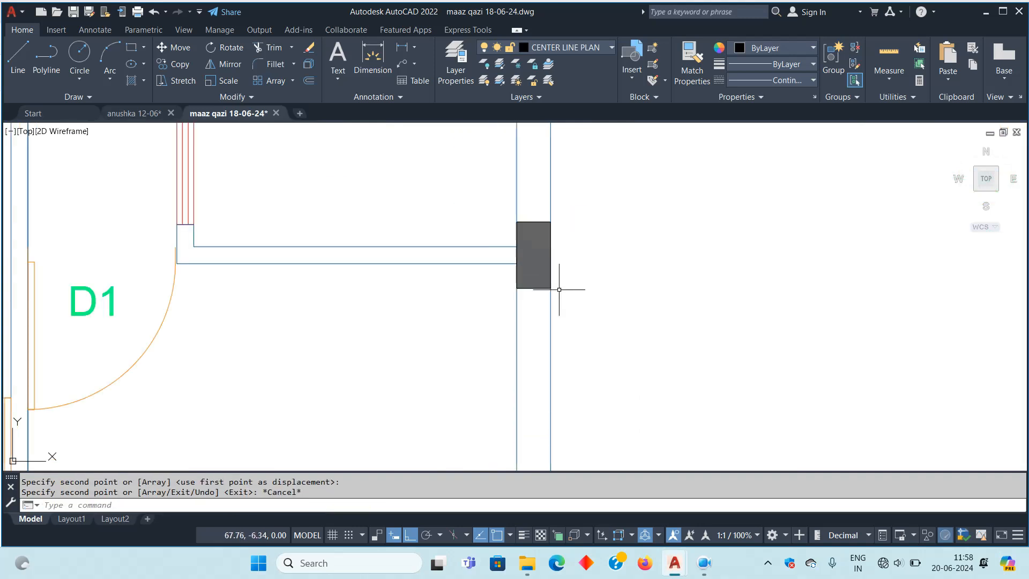
{"action": "key", "text": "Escape"}
Draw a horizontal guide line from the lower end of the ground floor living room window W across both plans
{"action": "scroll", "coordinate": [639, 291], "scroll_direction": "down", "scroll_amount": 6}
{"action": "middle_click_drag", "start_coordinate": [654, 290], "coordinate": [575, 353]}
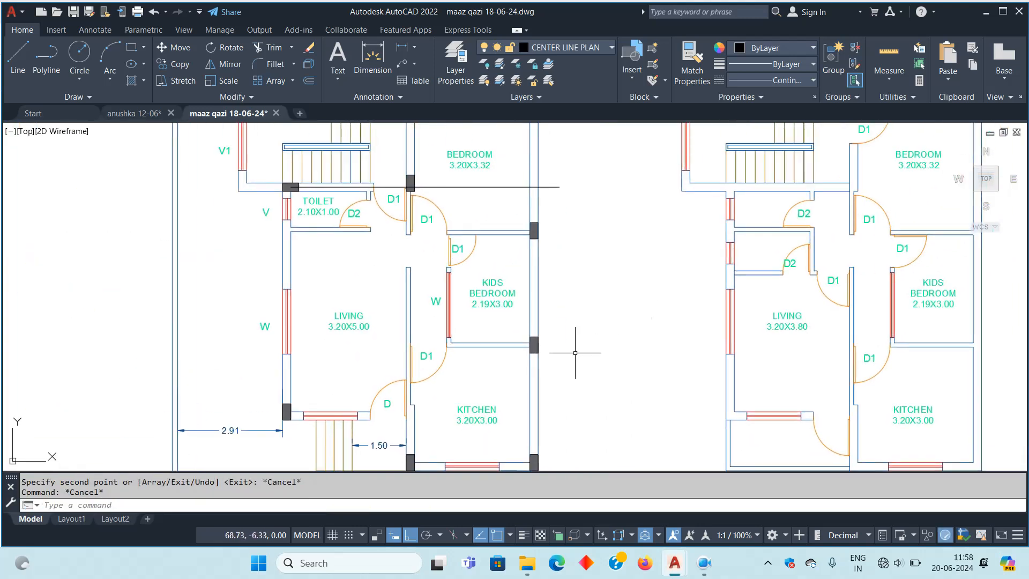
{"action": "scroll", "coordinate": [305, 329], "scroll_direction": "down", "scroll_amount": 2}
{"action": "left_click", "coordinate": [300, 291]}
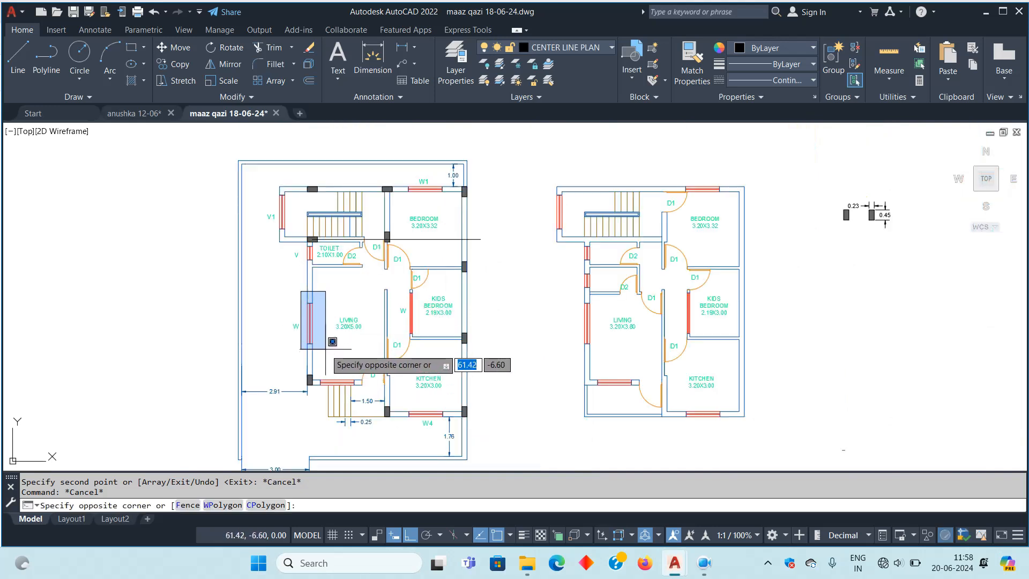
{"action": "left_click", "coordinate": [300, 319]}
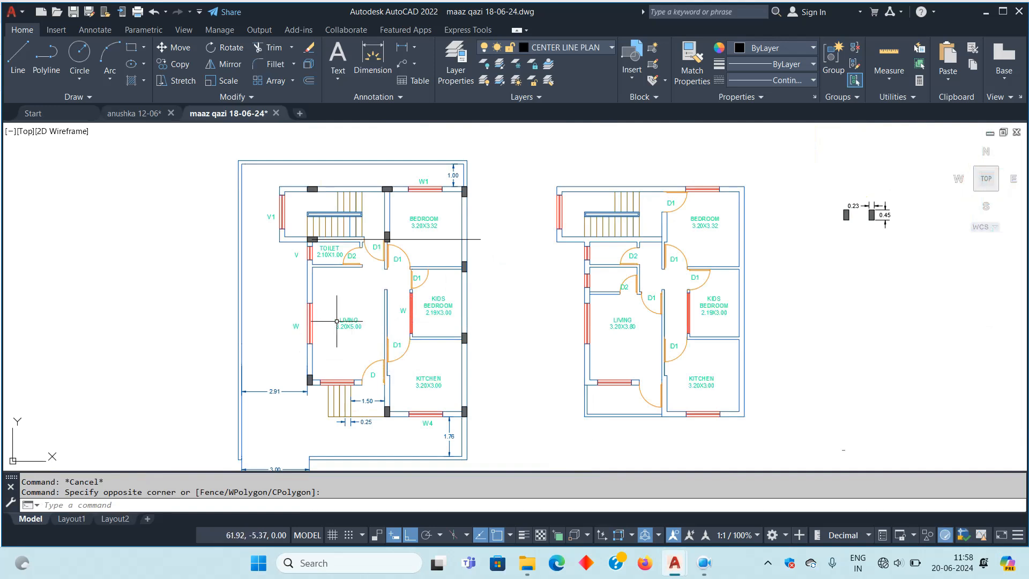
{"action": "middle_click_drag", "start_coordinate": [367, 321], "coordinate": [362, 332]}
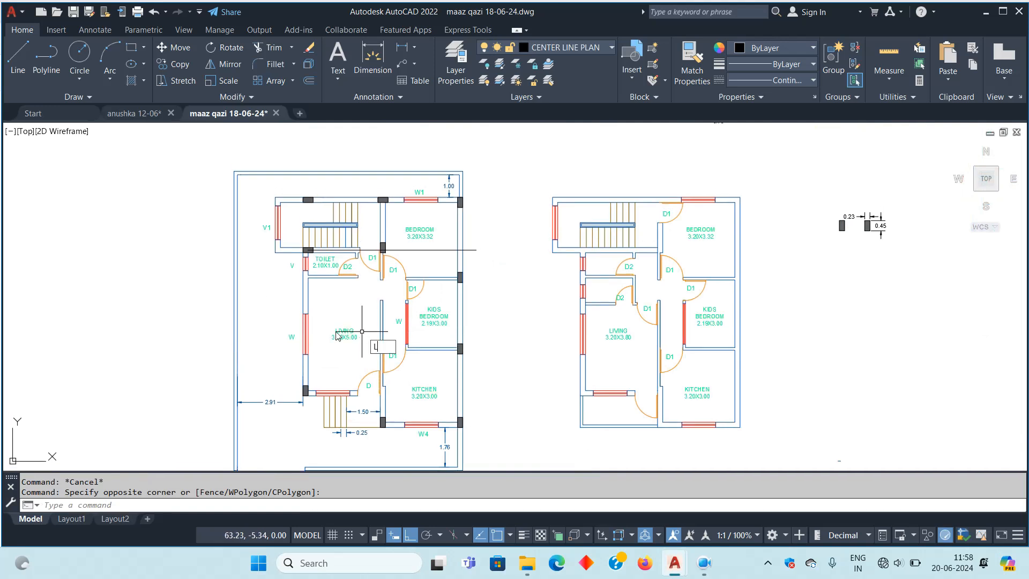
{"action": "key", "text": "Return"}
{"action": "left_click", "coordinate": [282, 354]}
{"action": "left_click", "coordinate": [847, 354]}
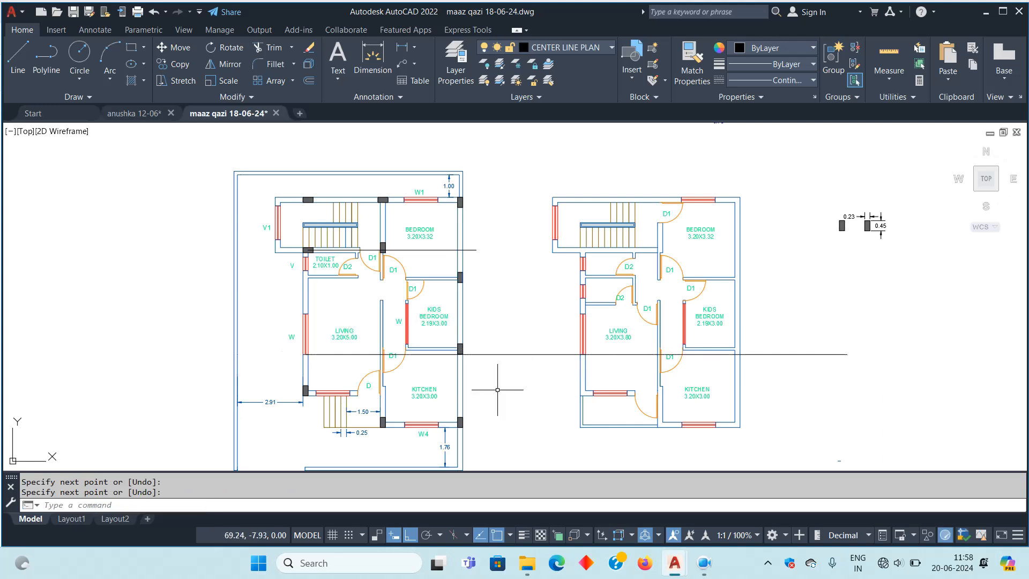
{"action": "key", "text": "Return"}
Move the living room's outer-wall windows in both plans down by 0.60 together with their jambs
{"action": "left_click", "coordinate": [298, 351]}
{"action": "scroll", "coordinate": [300, 333], "scroll_direction": "up", "scroll_amount": 2}
{"action": "scroll", "coordinate": [299, 334], "scroll_direction": "down", "scroll_amount": 4}
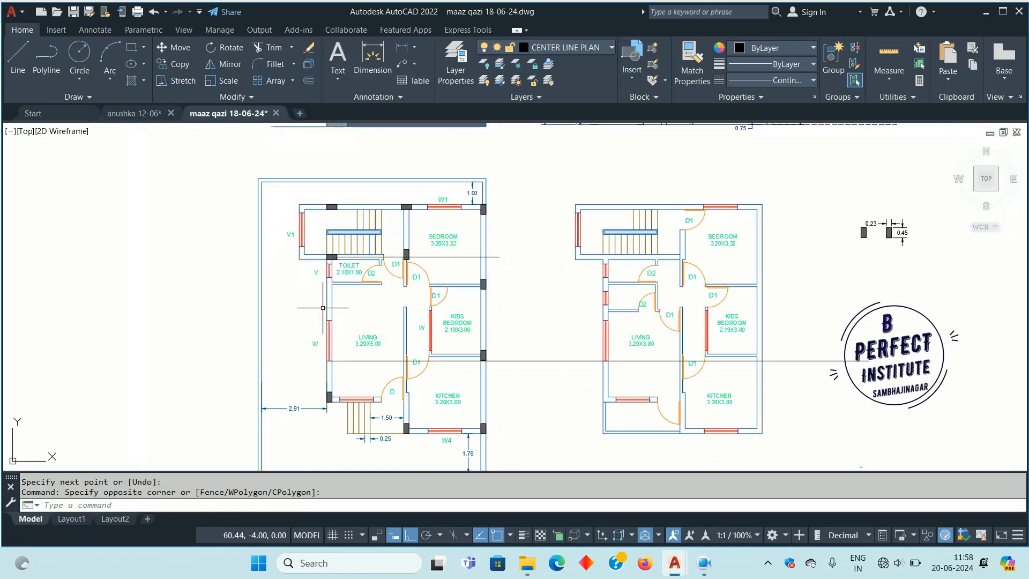
{"action": "left_click", "coordinate": [587, 316]}
{"action": "left_click", "coordinate": [614, 373]}
{"action": "scroll", "coordinate": [320, 311], "scroll_direction": "up", "scroll_amount": 4}
{"action": "left_click", "coordinate": [328, 324]}
{"action": "left_click", "coordinate": [370, 440]}
{"action": "left_click", "coordinate": [332, 310]}
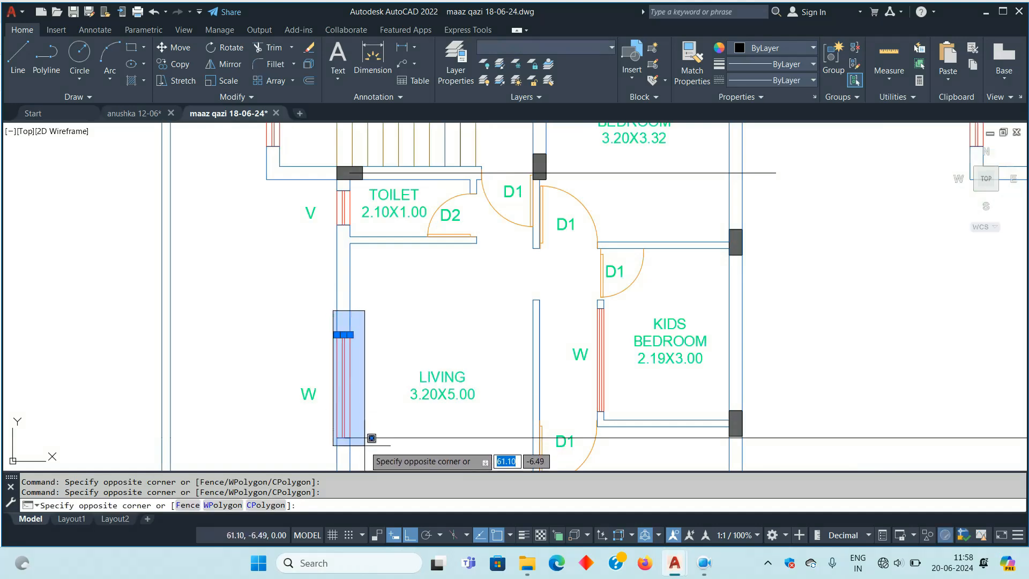
{"action": "left_click", "coordinate": [371, 437]}
{"action": "scroll", "coordinate": [371, 437], "scroll_direction": "down", "scroll_amount": 5}
{"action": "scroll", "coordinate": [585, 356], "scroll_direction": "up", "scroll_amount": 2}
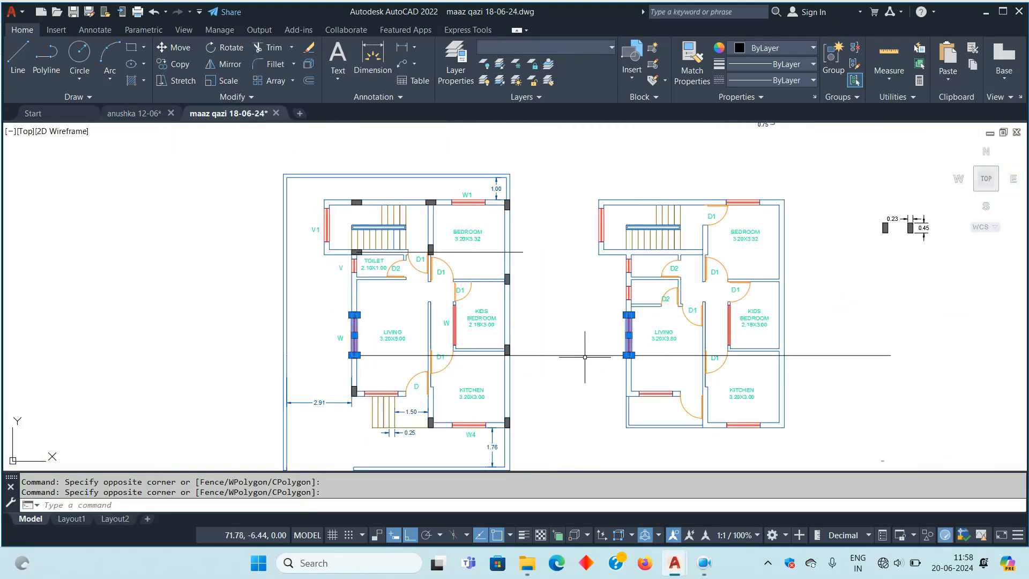
{"action": "middle_click_drag", "start_coordinate": [386, 336], "coordinate": [464, 322]}
{"action": "scroll", "coordinate": [412, 308], "scroll_direction": "up", "scroll_amount": 5}
{"action": "scroll", "coordinate": [417, 308], "scroll_direction": "down", "scroll_amount": 5}
{"action": "scroll", "coordinate": [716, 359], "scroll_direction": "up", "scroll_amount": 4}
{"action": "type", "text": "m"}
{"action": "key", "text": "Return"}
{"action": "left_click", "coordinate": [742, 358]}
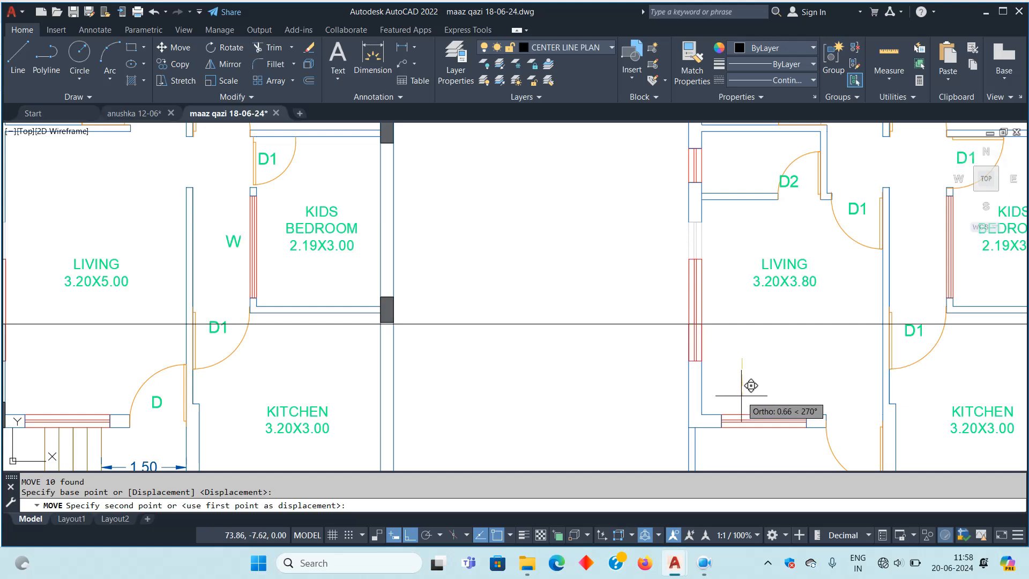
{"action": "type", "text": ".60"}
{"action": "key", "text": "Return"}
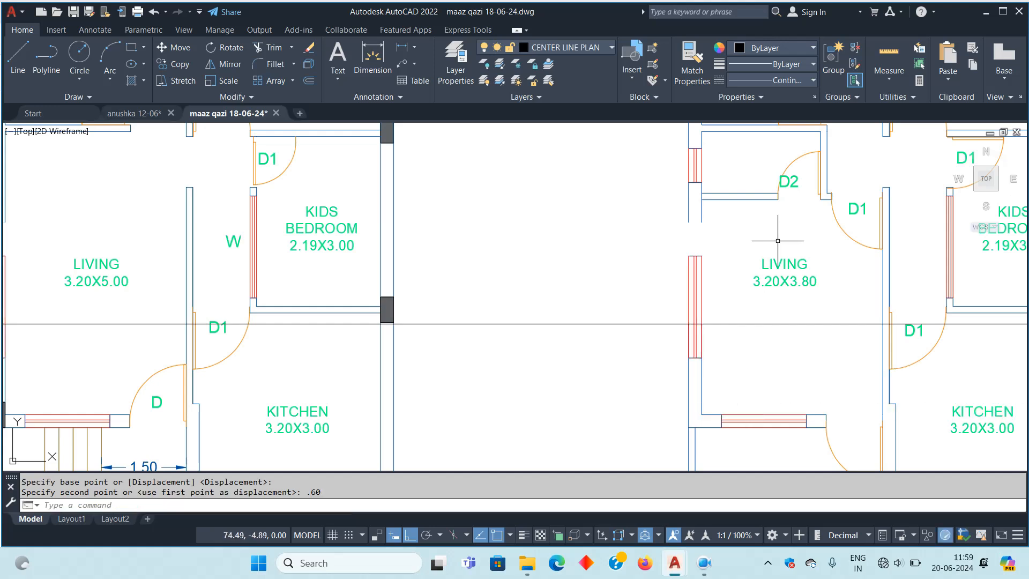
{"action": "key", "text": "Escape"}
{"action": "key", "text": "Escape"}
Extend the outer wall lines down to the moved living room windows in both plans to close the gaps
{"action": "middle_click_drag", "start_coordinate": [777, 241], "coordinate": [775, 264]}
{"action": "type", "text": "EX"}
{"action": "key", "text": "Return"}
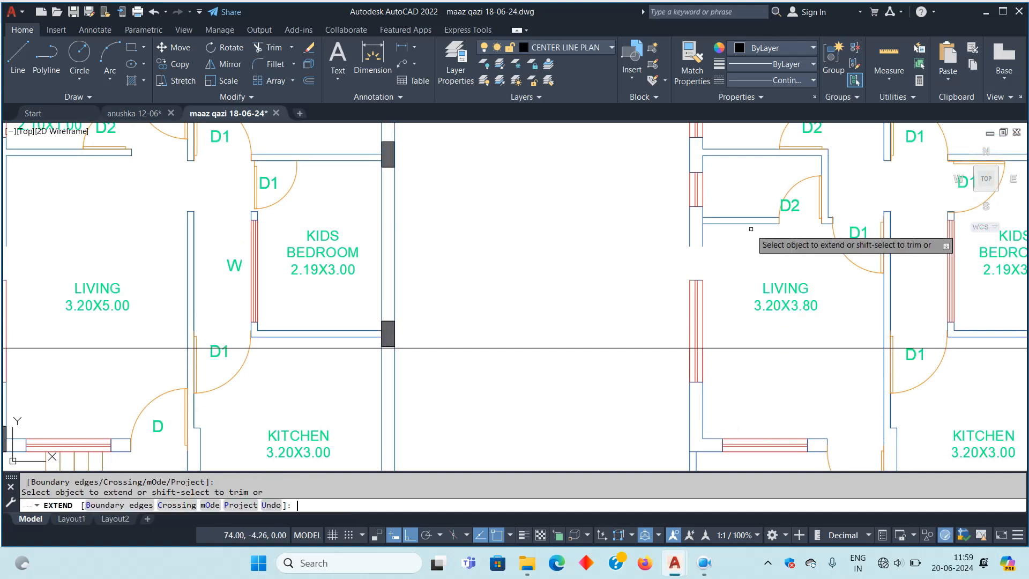
{"action": "scroll", "coordinate": [669, 242], "scroll_direction": "down", "scroll_amount": 4}
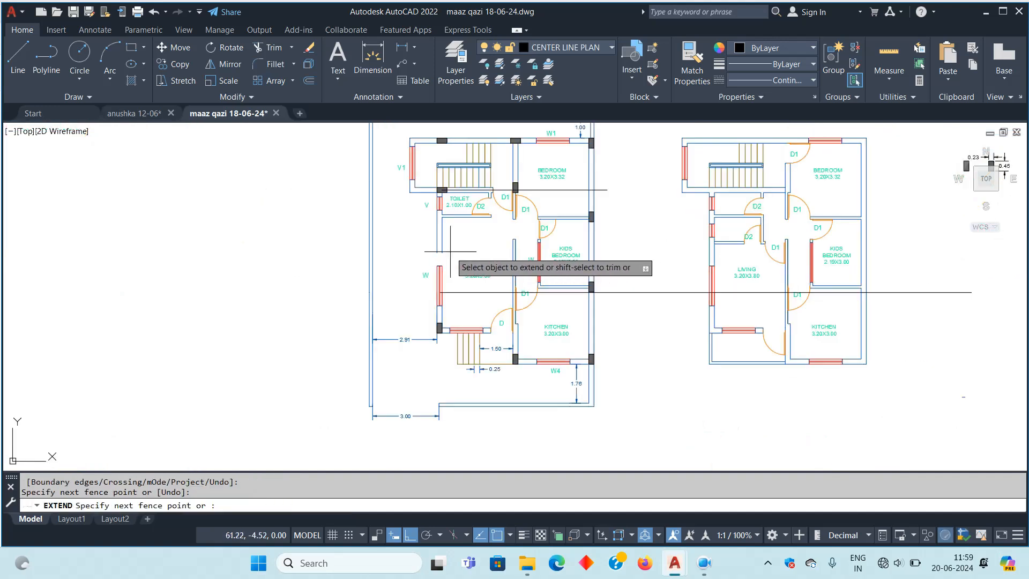
{"action": "key", "text": "Escape"}
Delete the horizontal guide line running across both plans at the living room windows
{"action": "left_click", "coordinate": [664, 266]}
{"action": "left_click", "coordinate": [662, 322]}
{"action": "key", "text": "Delete"}
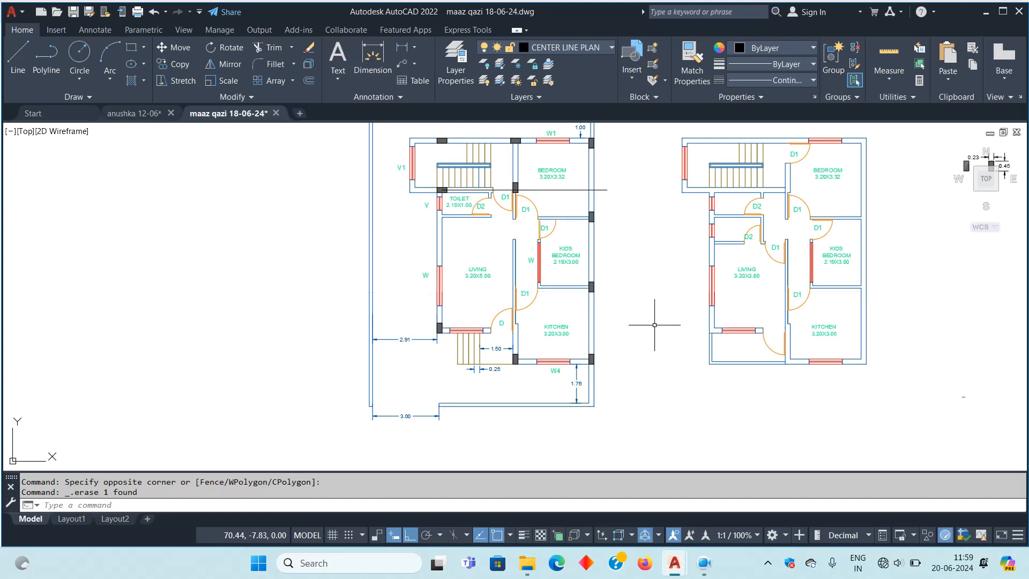
Copy the living room's lower outer corner column straight up about 3.41 onto the outer wall above window W
{"action": "scroll", "coordinate": [406, 323], "scroll_direction": "up", "scroll_amount": 2}
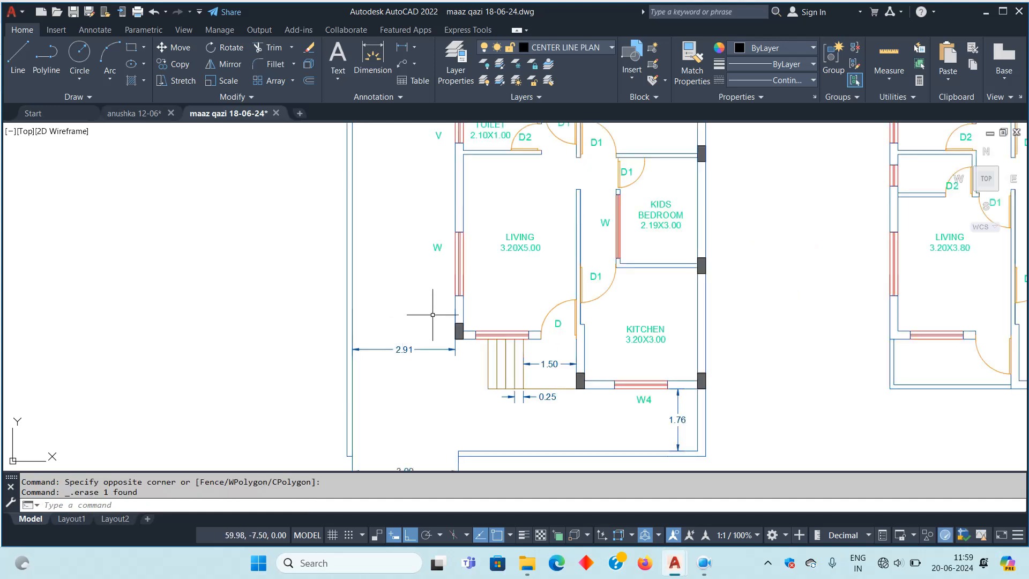
{"action": "middle_click_drag", "start_coordinate": [484, 272], "coordinate": [452, 346]}
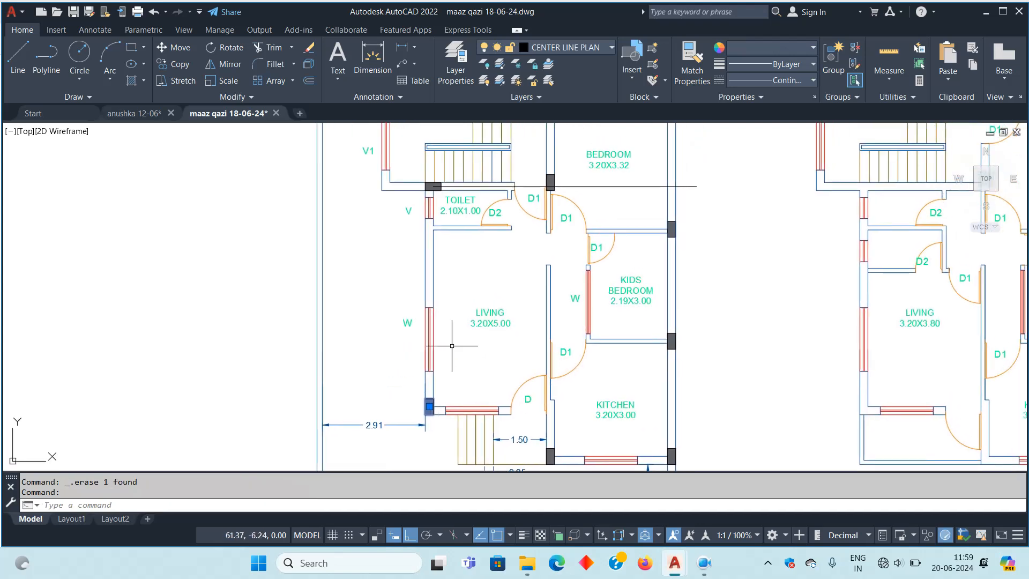
{"action": "type", "text": "o"}
{"action": "key", "text": "Return"}
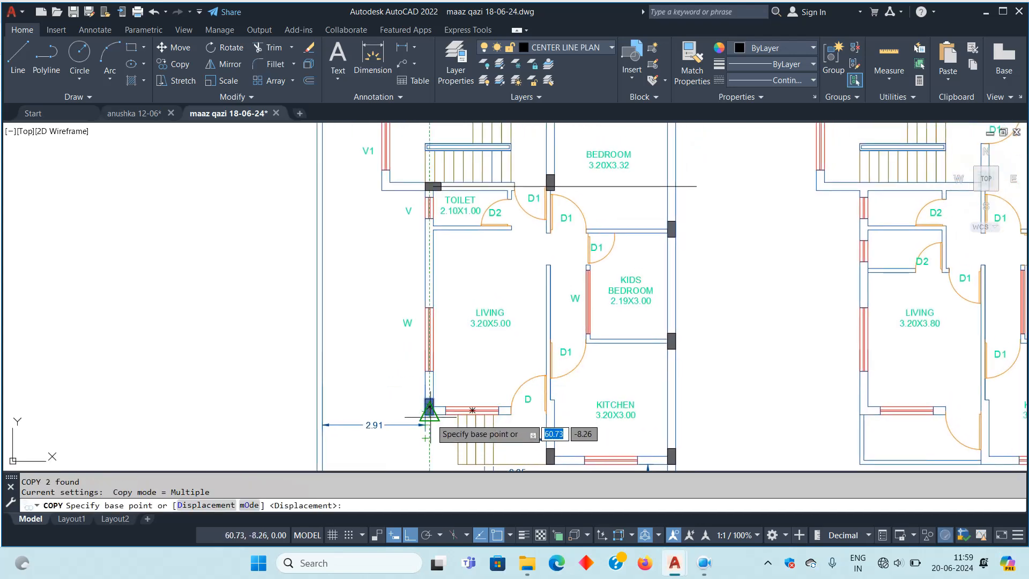
{"action": "scroll", "coordinate": [428, 423], "scroll_direction": "up", "scroll_amount": 6}
{"action": "left_click", "coordinate": [415, 347]}
{"action": "scroll", "coordinate": [399, 375], "scroll_direction": "down", "scroll_amount": 6}
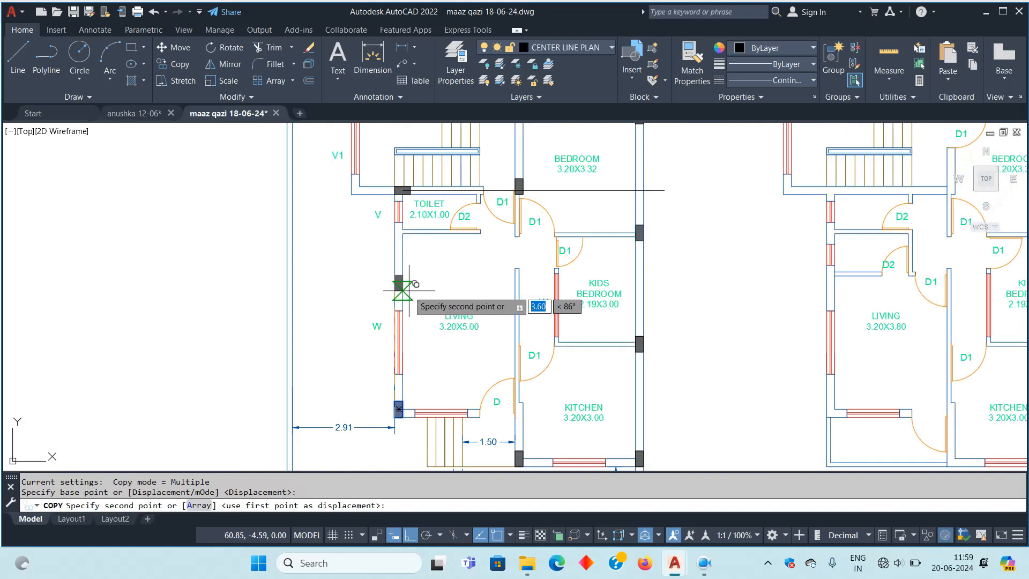
{"action": "scroll", "coordinate": [400, 289], "scroll_direction": "up", "scroll_amount": 2}
{"action": "scroll", "coordinate": [399, 290], "scroll_direction": "down", "scroll_amount": 2}
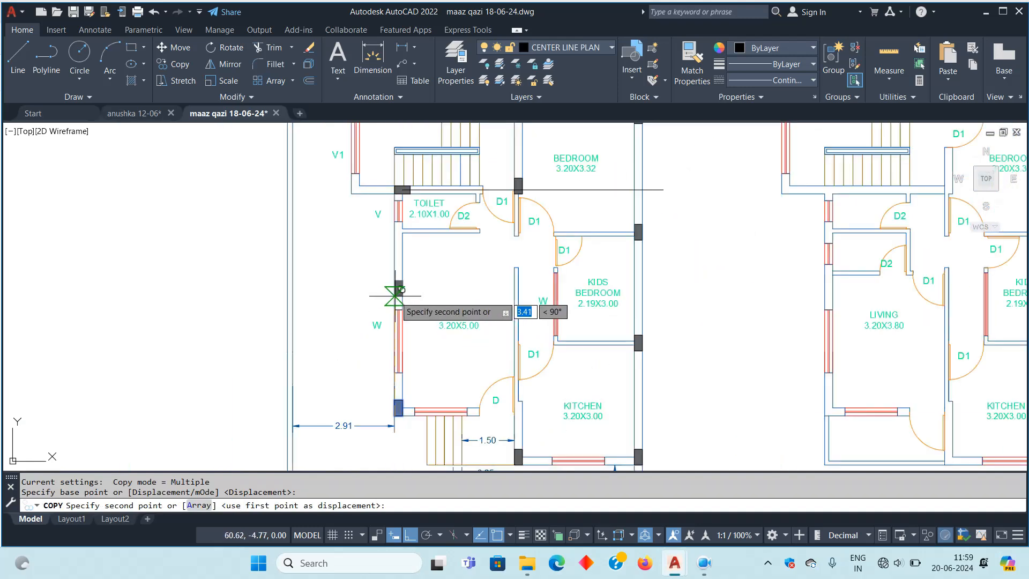
{"action": "left_click", "coordinate": [395, 295]}
{"action": "key", "text": "Escape"}
{"action": "key", "text": "Escape"}
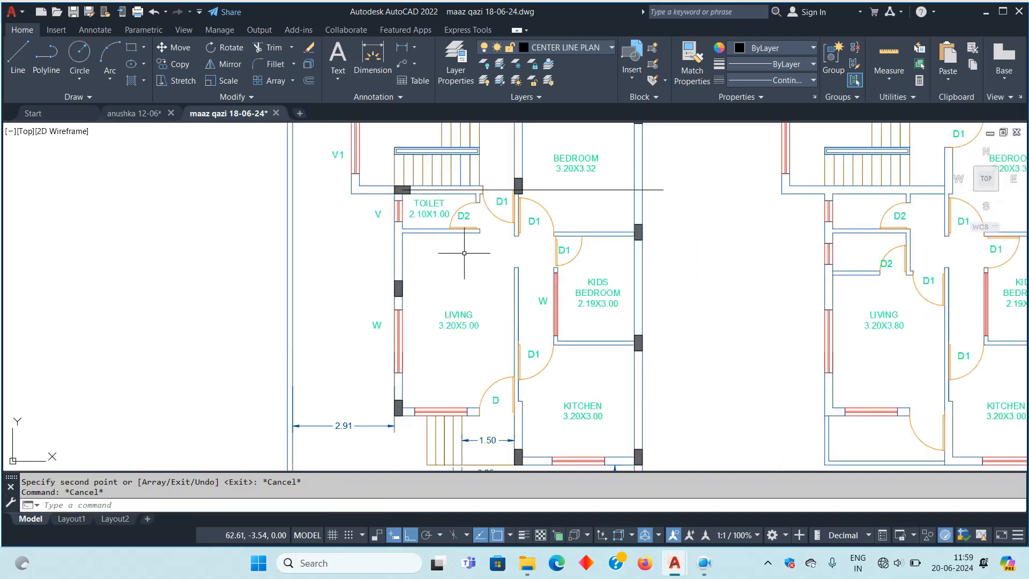
Draw a guide line from the column at the toilet's outer corner to the living room's lower outer corner column
{"action": "key", "text": "Escape"}
{"action": "middle_click_drag", "start_coordinate": [463, 263], "coordinate": [471, 288]}
{"action": "type", "text": "l"}
{"action": "key", "text": "Return"}
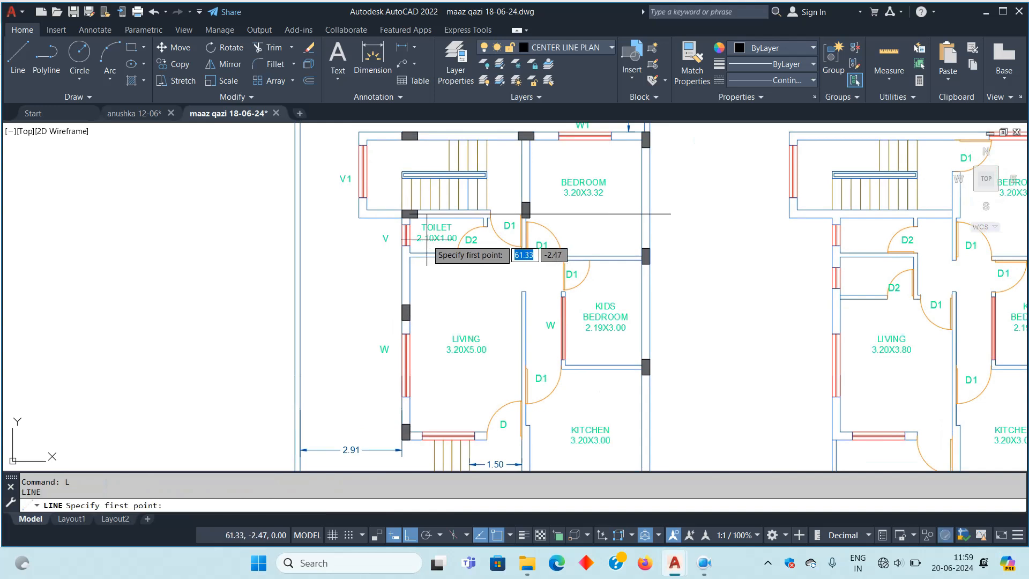
{"action": "left_click", "coordinate": [410, 213]}
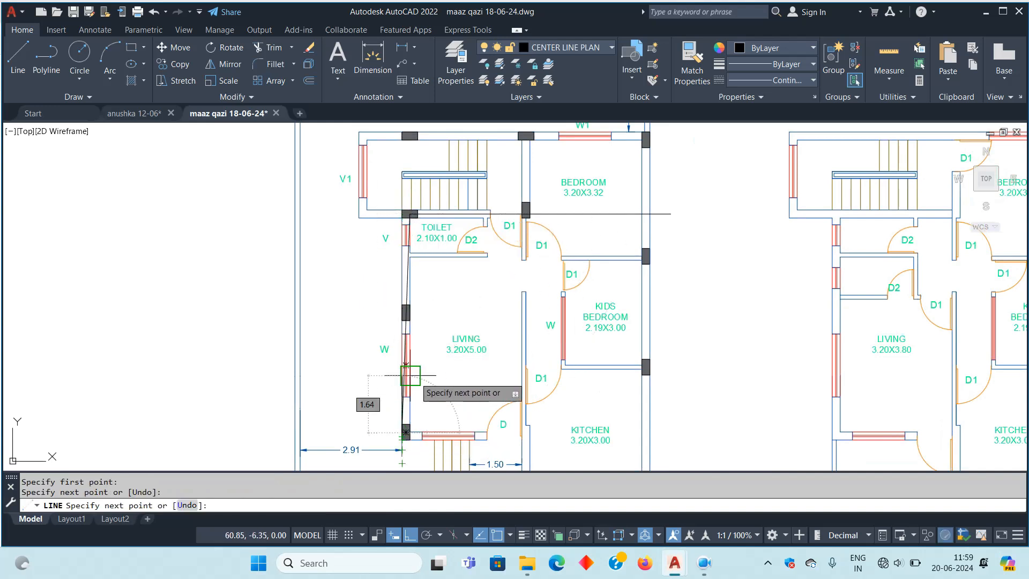
{"action": "key", "text": "Escape"}
{"action": "key", "text": "Escape"}
Move the column on the living room's outer wall straight down about 0.28, closer to window W
{"action": "scroll", "coordinate": [424, 280], "scroll_direction": "up", "scroll_amount": 4}
{"action": "left_click", "coordinate": [370, 310]}
{"action": "left_click", "coordinate": [361, 328]}
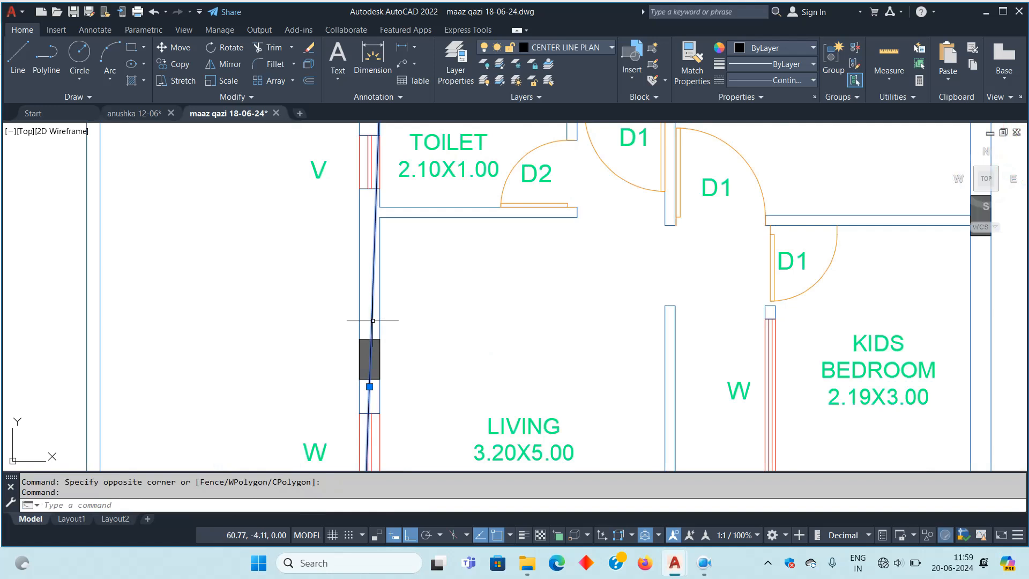
{"action": "key", "text": "Escape"}
{"action": "left_click", "coordinate": [364, 336]}
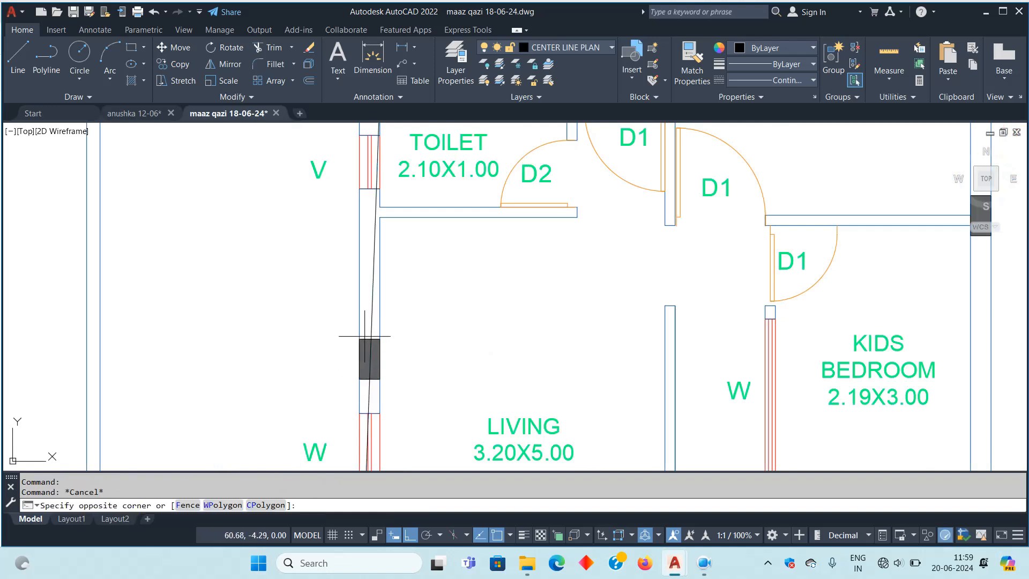
{"action": "left_click", "coordinate": [364, 344]}
{"action": "scroll", "coordinate": [504, 311], "scroll_direction": "down", "scroll_amount": 4}
{"action": "middle_click_drag", "start_coordinate": [510, 323], "coordinate": [495, 327]}
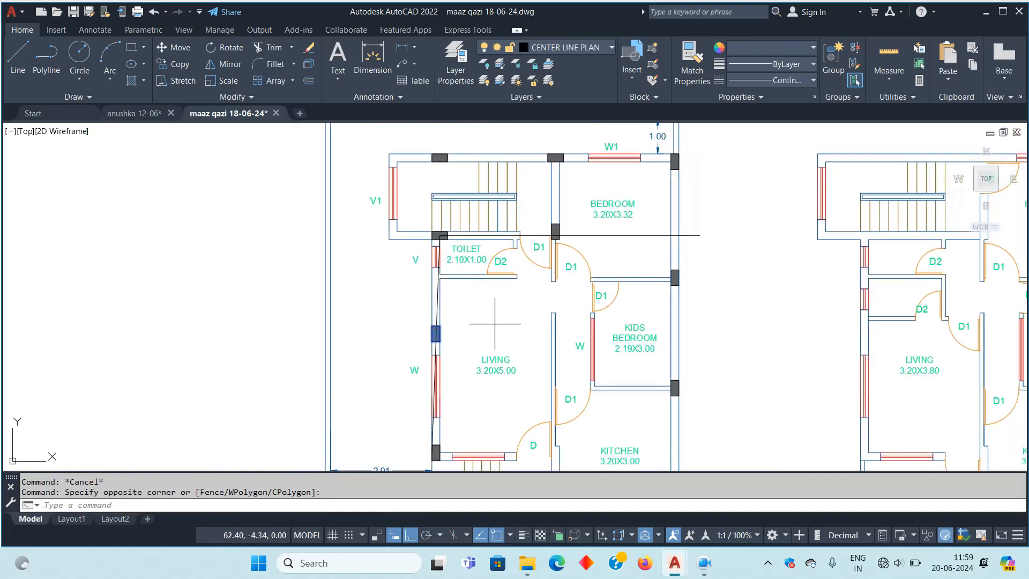
{"action": "type", "text": "m"}
{"action": "key", "text": "Return"}
{"action": "left_click", "coordinate": [496, 317]}
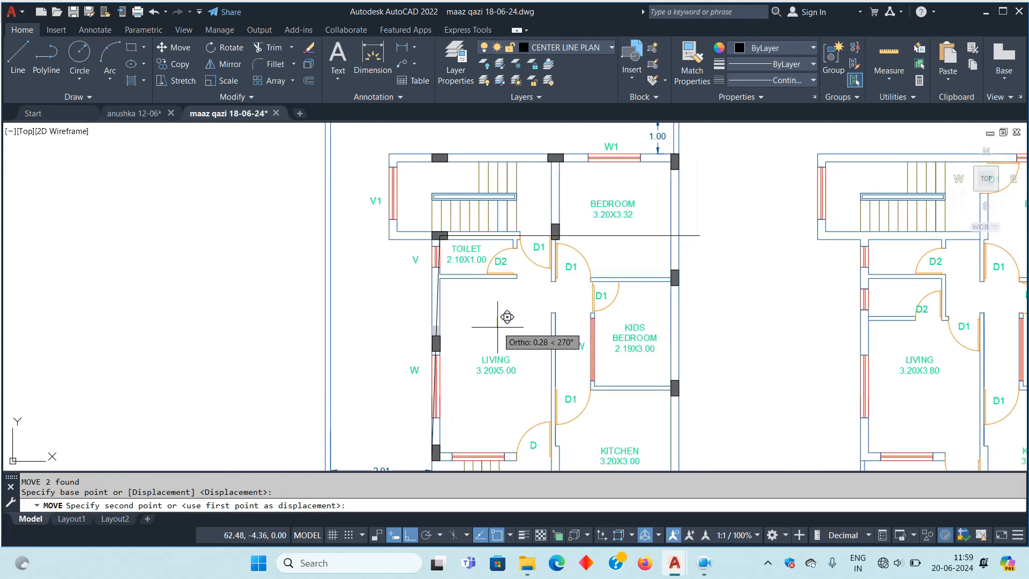
{"action": "key", "text": "Escape"}
Delete the slanted guide line between the toilet's outer corner column and the living room's lower corner column
{"action": "scroll", "coordinate": [438, 311], "scroll_direction": "up", "scroll_amount": 4}
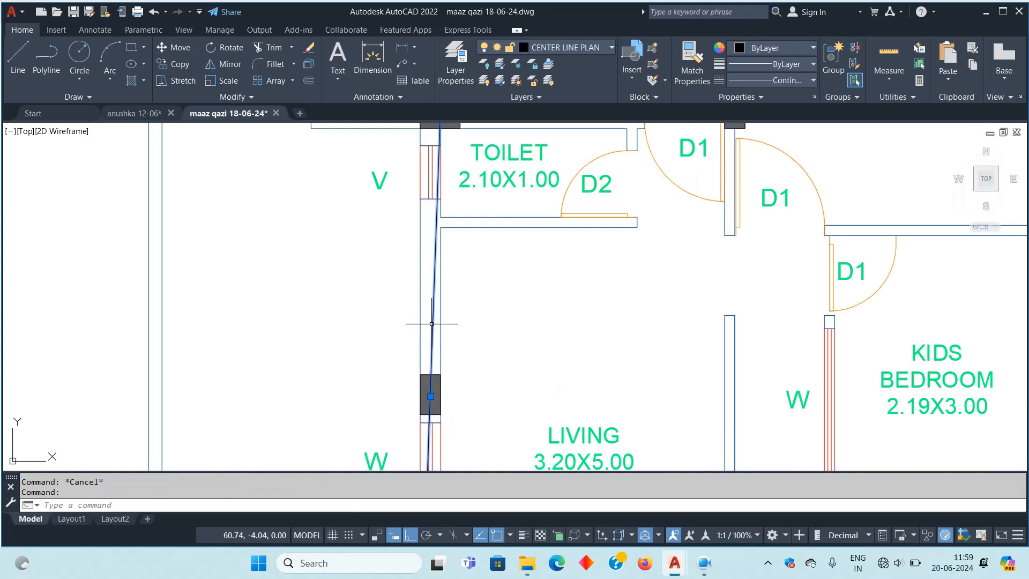
{"action": "key", "text": "Delete"}
{"action": "scroll", "coordinate": [432, 323], "scroll_direction": "down", "scroll_amount": 4}
{"action": "middle_click_drag", "start_coordinate": [529, 356], "coordinate": [428, 357]}
{"action": "mouse_move", "coordinate": [536, 375]}
{"action": "middle_mouse_down"}
{"action": "mouse_move", "coordinate": [476, 352]}
{"action": "mouse_move", "coordinate": [447, 321]}
{"action": "middle_mouse_up"}
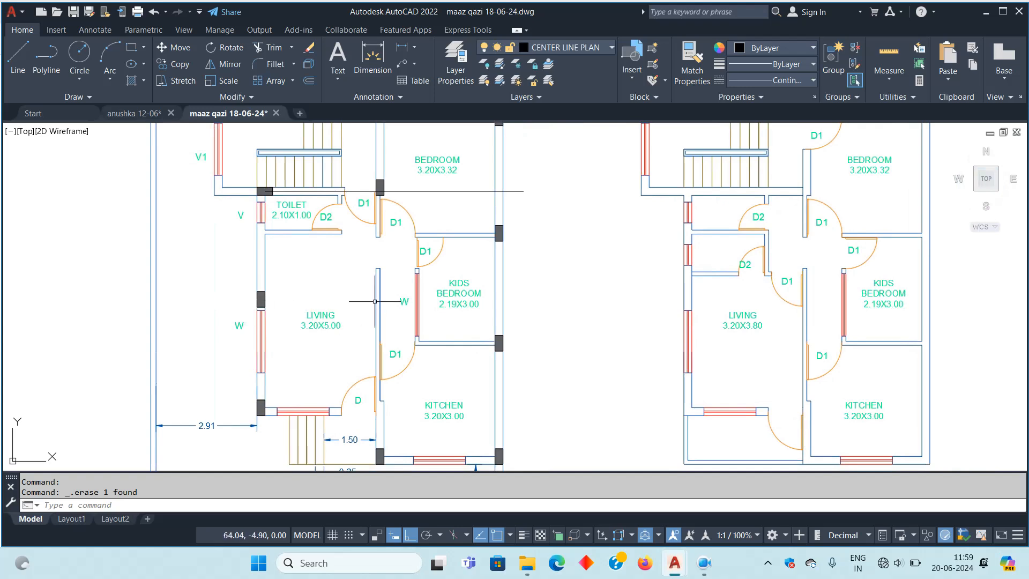
{"action": "scroll", "coordinate": [384, 303], "scroll_direction": "down", "scroll_amount": 4}
{"action": "scroll", "coordinate": [383, 304], "scroll_direction": "up", "scroll_amount": 2}
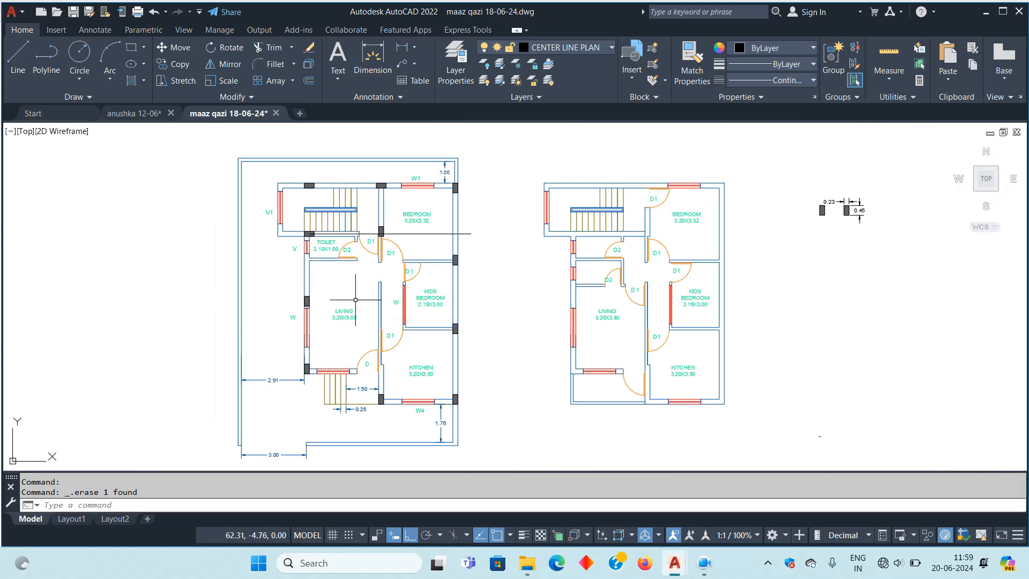
{"action": "scroll", "coordinate": [263, 286], "scroll_direction": "up", "scroll_amount": 4}
Copy the living room's outer wall column above window W straight across onto the inner wall facing the kids bedroom
{"action": "left_click", "coordinate": [369, 330]}
{"action": "scroll", "coordinate": [414, 317], "scroll_direction": "down", "scroll_amount": 5}
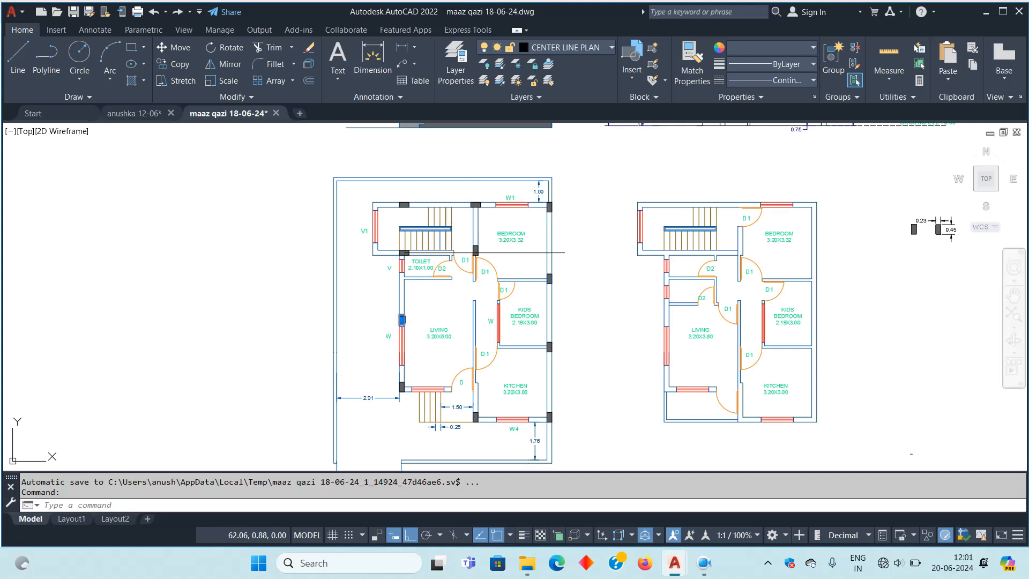
{"action": "scroll", "coordinate": [421, 323], "scroll_direction": "up", "scroll_amount": 5}
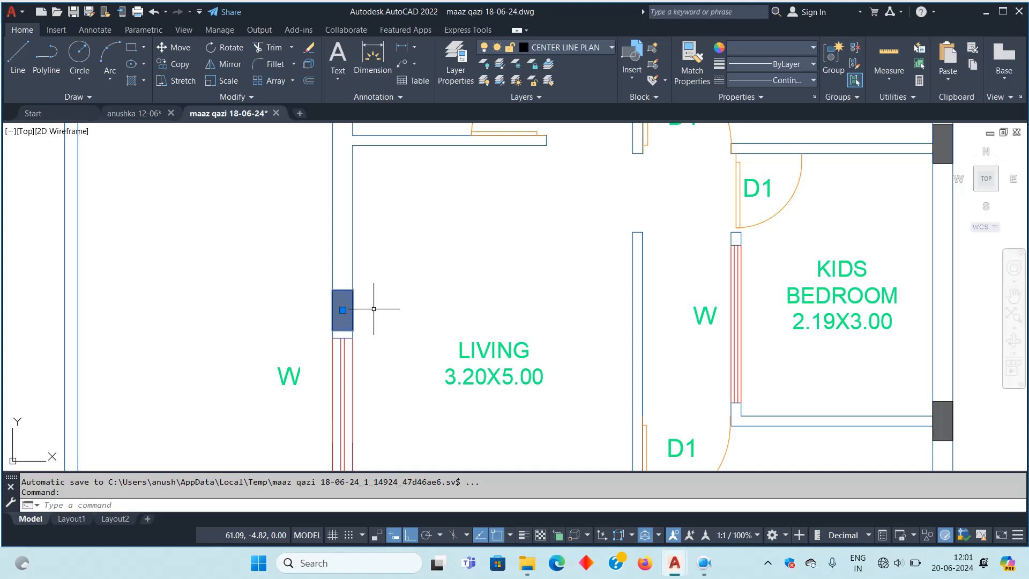
{"action": "scroll", "coordinate": [373, 309], "scroll_direction": "down", "scroll_amount": 7}
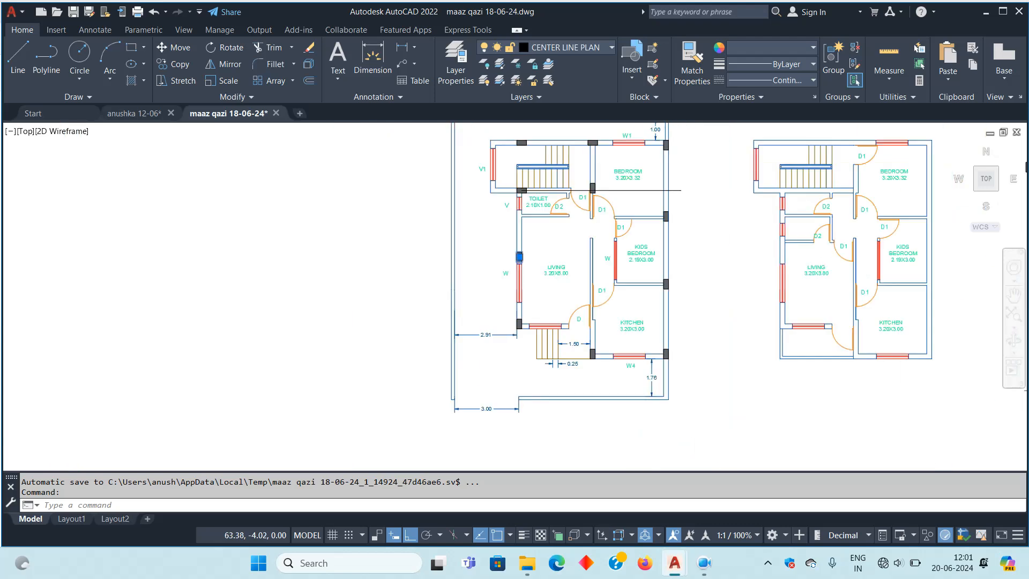
{"action": "scroll", "coordinate": [401, 326], "scroll_direction": "up", "scroll_amount": 2}
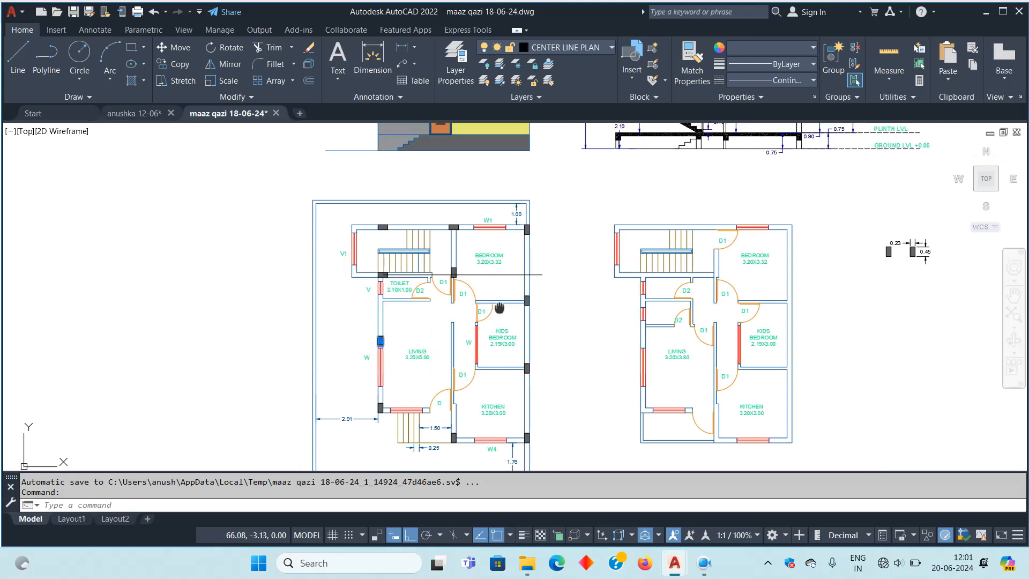
{"action": "scroll", "coordinate": [429, 289], "scroll_direction": "up", "scroll_amount": 4}
{"action": "left_click", "coordinate": [482, 349]}
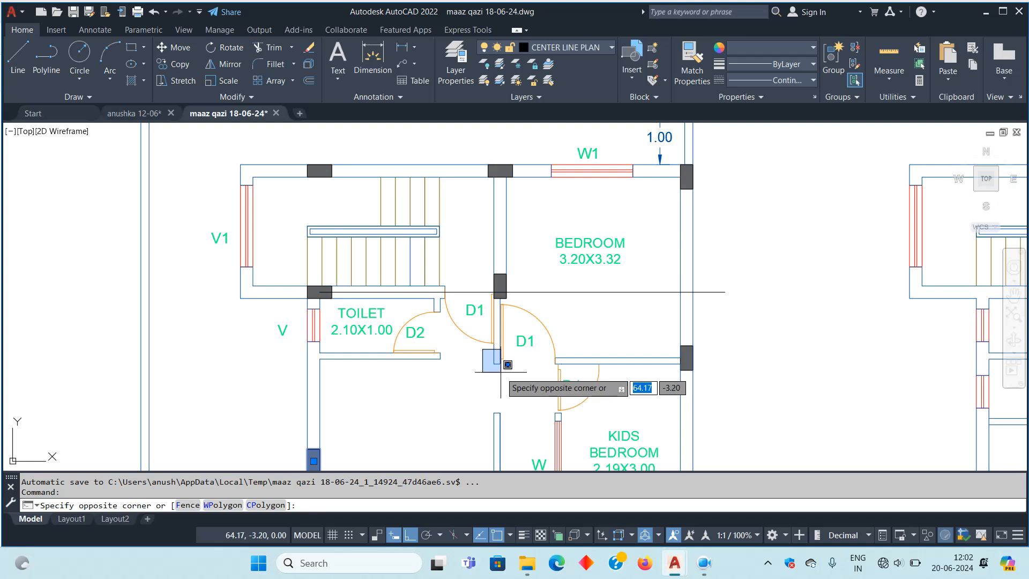
{"action": "left_click", "coordinate": [517, 370]}
{"action": "middle_click_drag", "start_coordinate": [518, 371], "coordinate": [449, 272]}
{"action": "scroll", "coordinate": [237, 362], "scroll_direction": "up", "scroll_amount": 2}
{"action": "middle_click_drag", "start_coordinate": [267, 352], "coordinate": [245, 319]}
{"action": "type", "text": "o"}
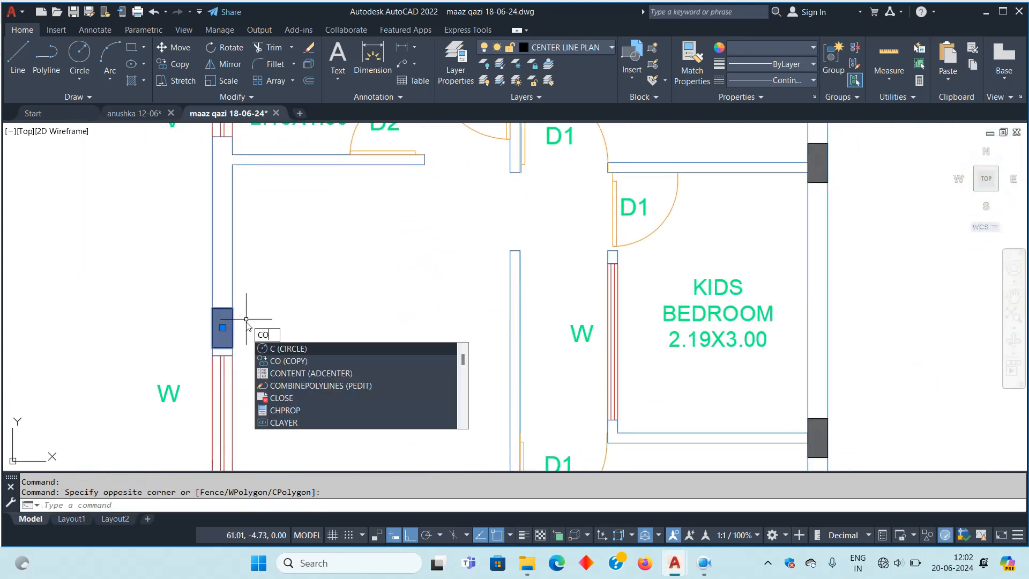
{"action": "key", "text": "Return"}
{"action": "left_click", "coordinate": [232, 347]}
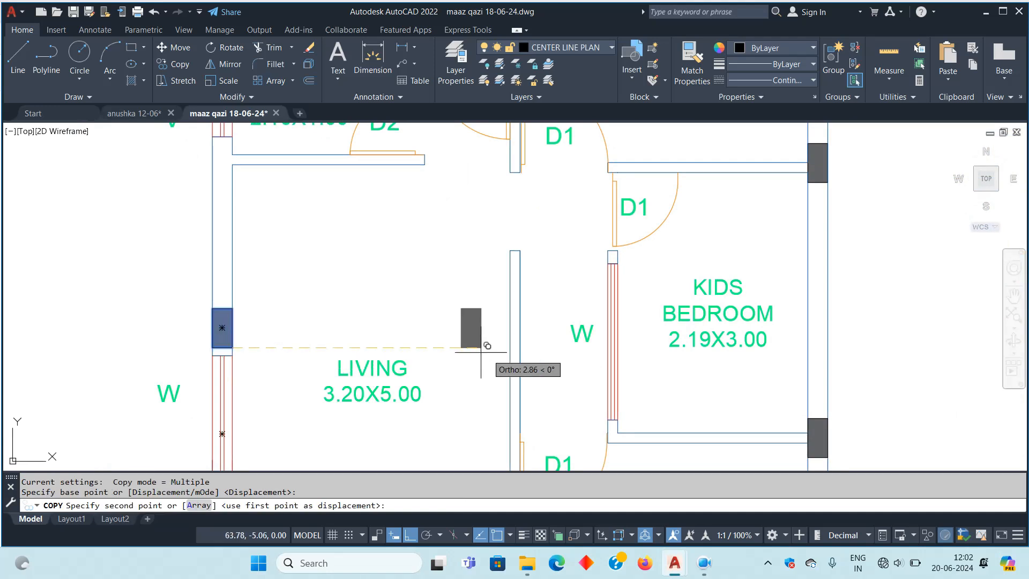
{"action": "left_click", "coordinate": [519, 347]}
{"action": "key", "text": "Escape"}
{"action": "key", "text": "Escape"}
{"action": "key", "text": "Escape"}
{"action": "middle_click_drag", "start_coordinate": [561, 342], "coordinate": [552, 342]}
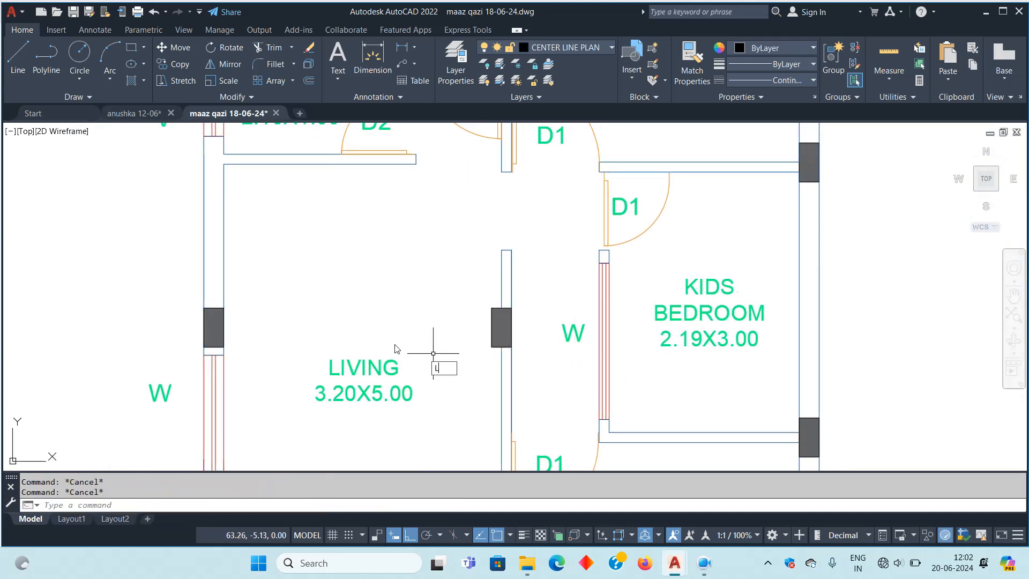
Draw a horizontal guide line from the centre of the living room's outer wall column to the kids bedroom's outer wall
{"action": "type", "text": "l"}
{"action": "key", "text": "Return"}
{"action": "left_click", "coordinate": [213, 327]}
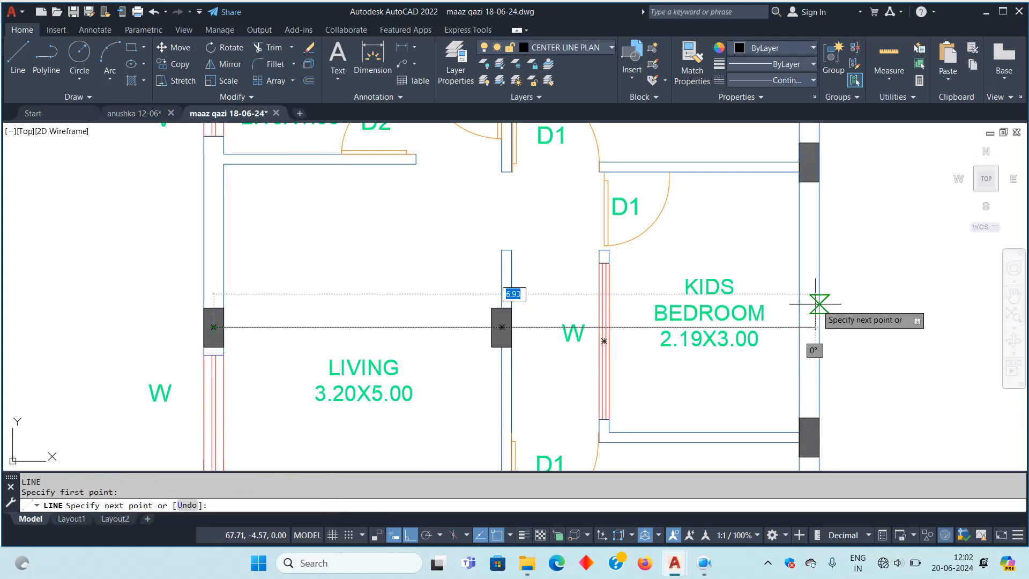
{"action": "left_click", "coordinate": [819, 327]}
{"action": "scroll", "coordinate": [724, 257], "scroll_direction": "down", "scroll_amount": 2}
{"action": "key", "text": "Escape"}
{"action": "key", "text": "Escape"}
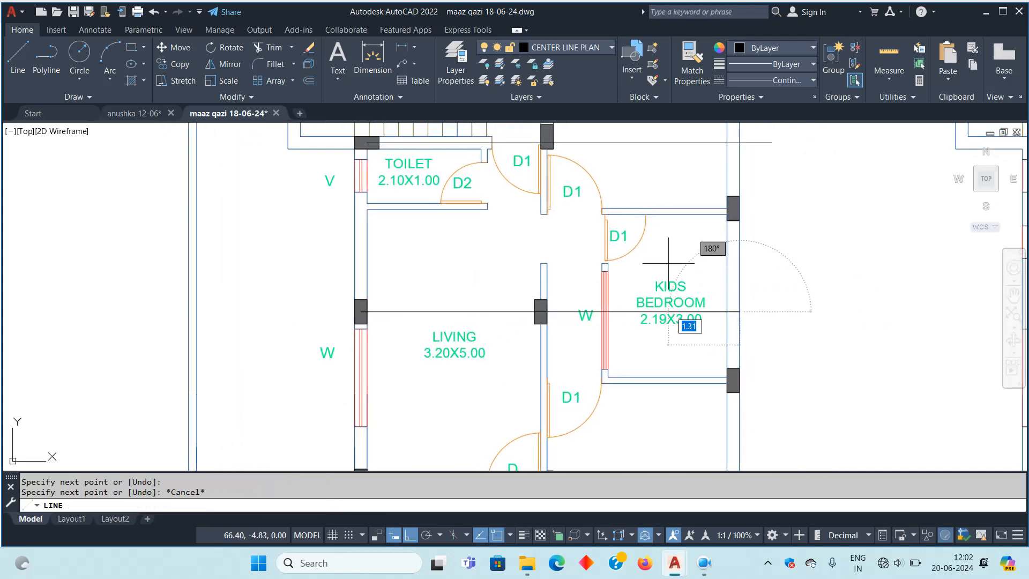
{"action": "scroll", "coordinate": [721, 259], "scroll_direction": "down", "scroll_amount": 2}
{"action": "middle_click_drag", "start_coordinate": [870, 311], "coordinate": [663, 338]}
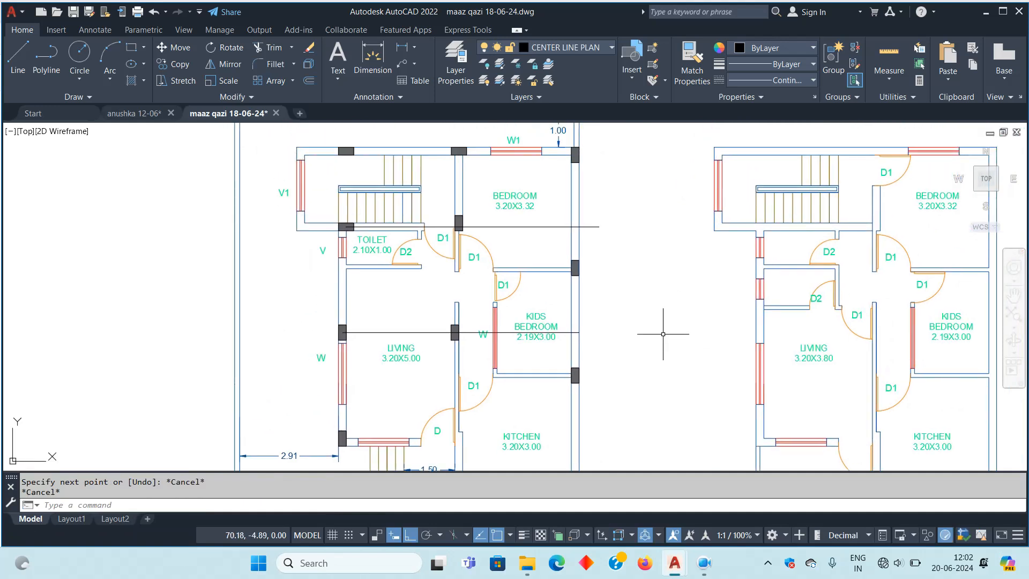
{"action": "scroll", "coordinate": [589, 252], "scroll_direction": "down", "scroll_amount": 2}
{"action": "middle_click_drag", "start_coordinate": [605, 296], "coordinate": [633, 290]}
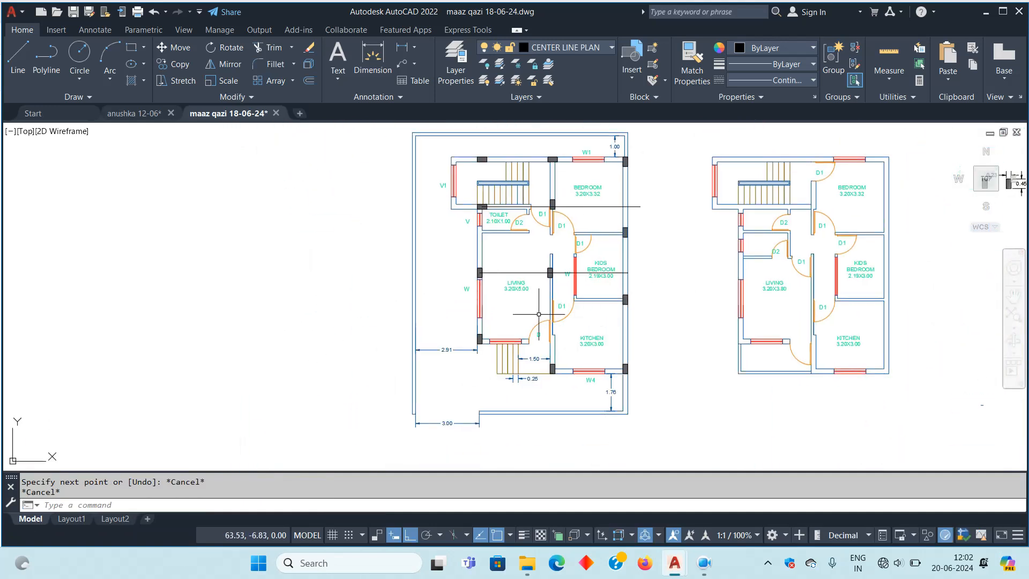
Delete the horizontal guide line running across the living room and the kids bedroom
{"action": "left_click", "coordinate": [536, 312]}
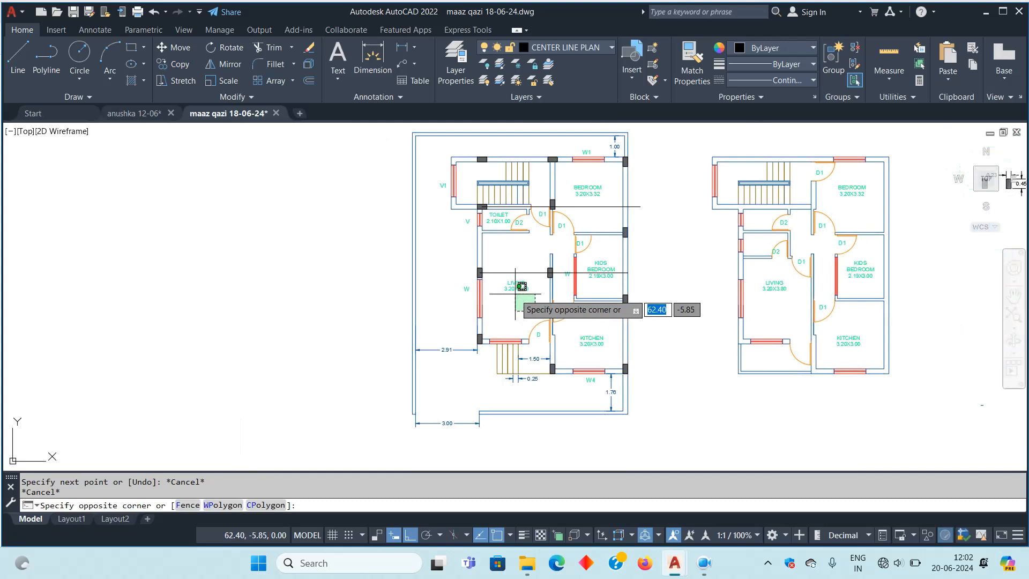
{"action": "left_click", "coordinate": [510, 276]}
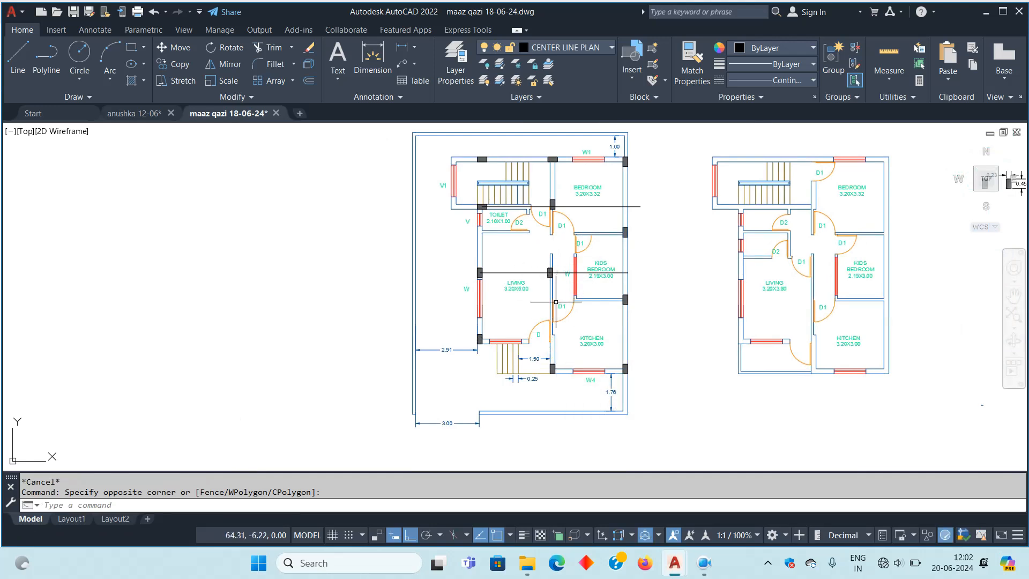
{"action": "scroll", "coordinate": [556, 308], "scroll_direction": "up", "scroll_amount": 2}
{"action": "scroll", "coordinate": [594, 303], "scroll_direction": "down", "scroll_amount": 1}
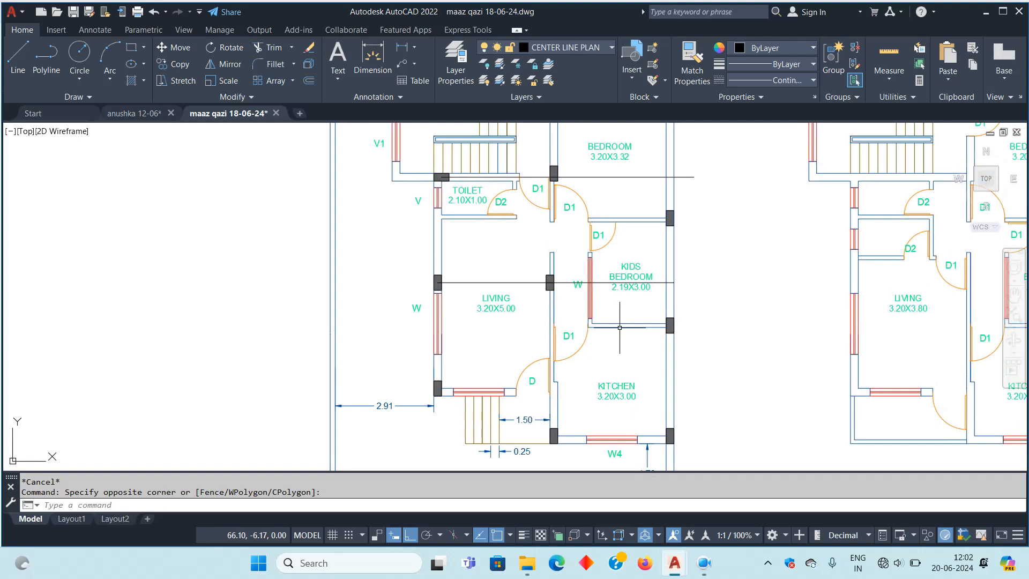
{"action": "scroll", "coordinate": [624, 338], "scroll_direction": "down", "scroll_amount": 1}
{"action": "left_click", "coordinate": [536, 295]}
{"action": "left_click", "coordinate": [516, 313]}
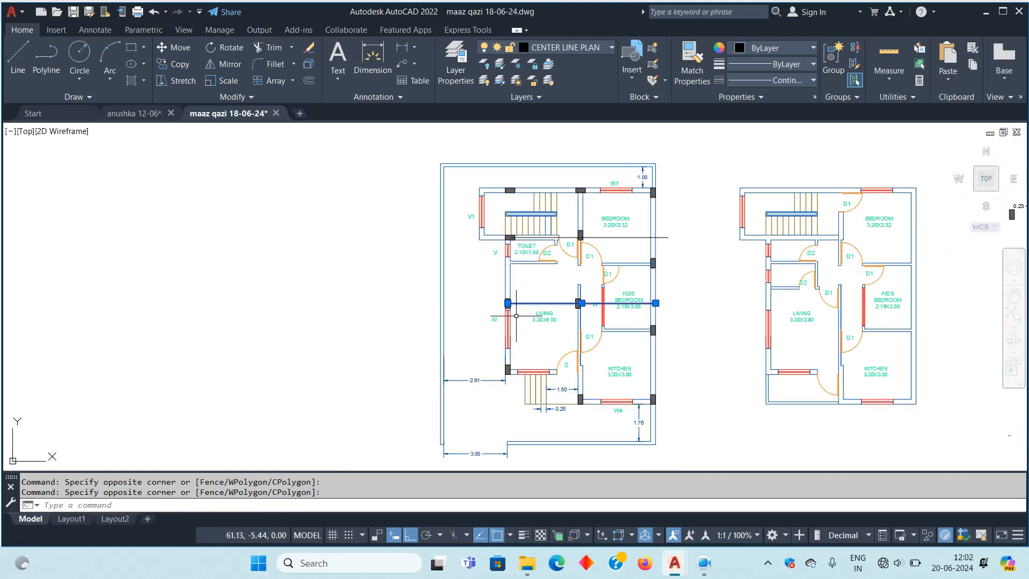
{"action": "key", "text": "Delete"}
{"action": "middle_click_drag", "start_coordinate": [625, 355], "coordinate": [534, 367]}
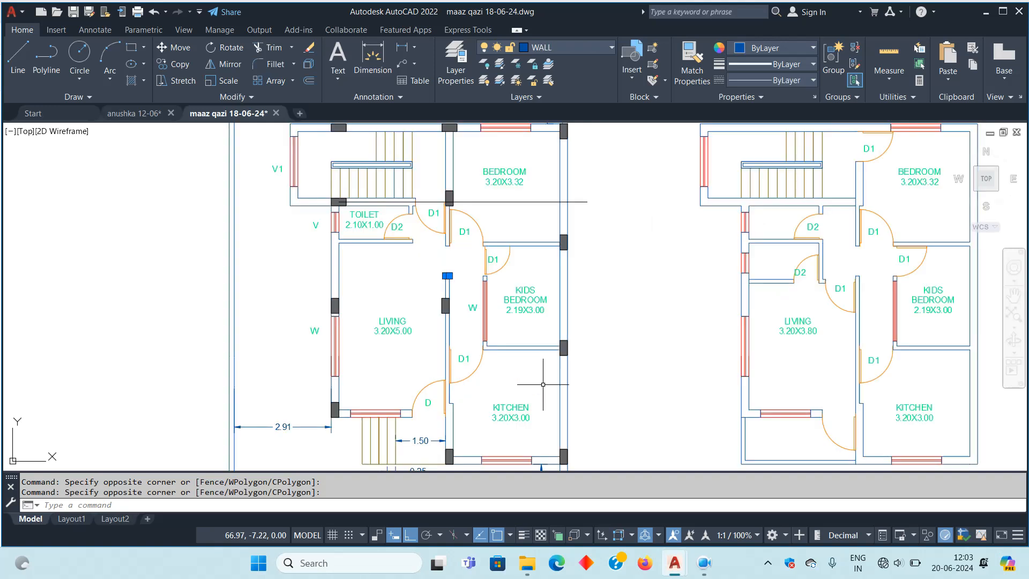
Move the column on the living room's inner wall straight up to the wall's free end
{"action": "middle_click_drag", "start_coordinate": [549, 394], "coordinate": [569, 418]}
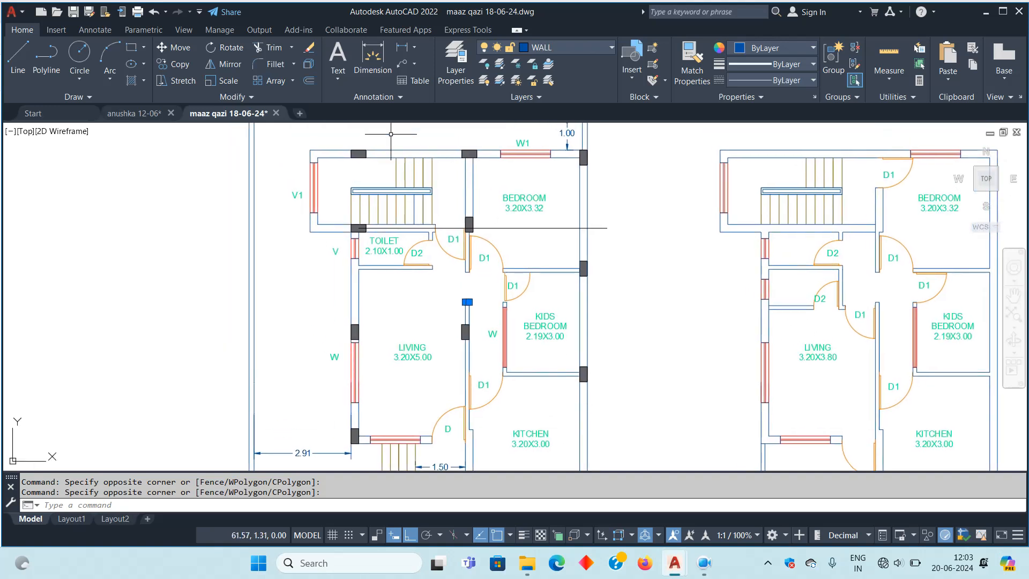
{"action": "key", "text": "Escape"}
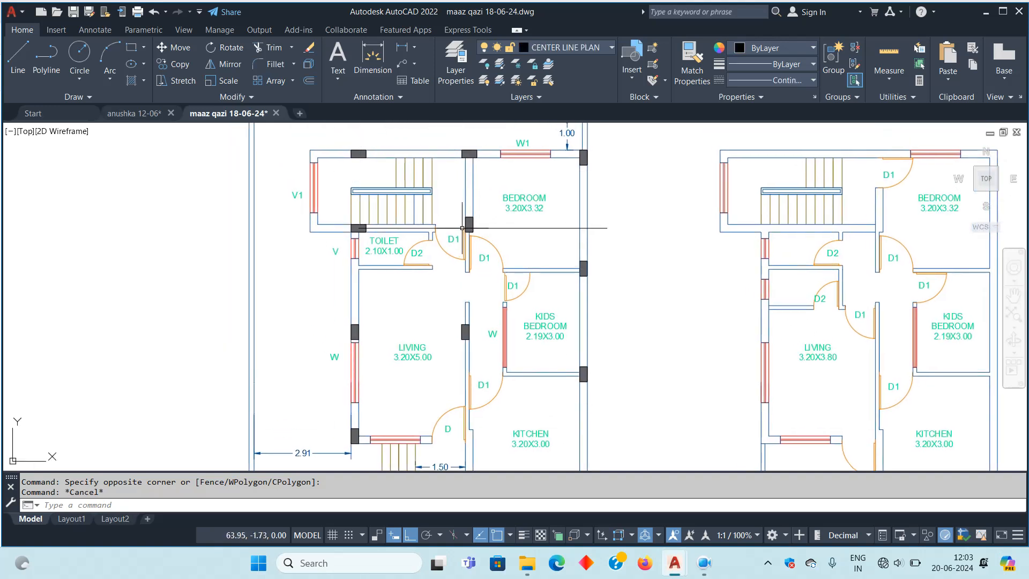
{"action": "middle_click_drag", "start_coordinate": [465, 330], "coordinate": [489, 313]}
{"action": "key", "text": "Escape"}
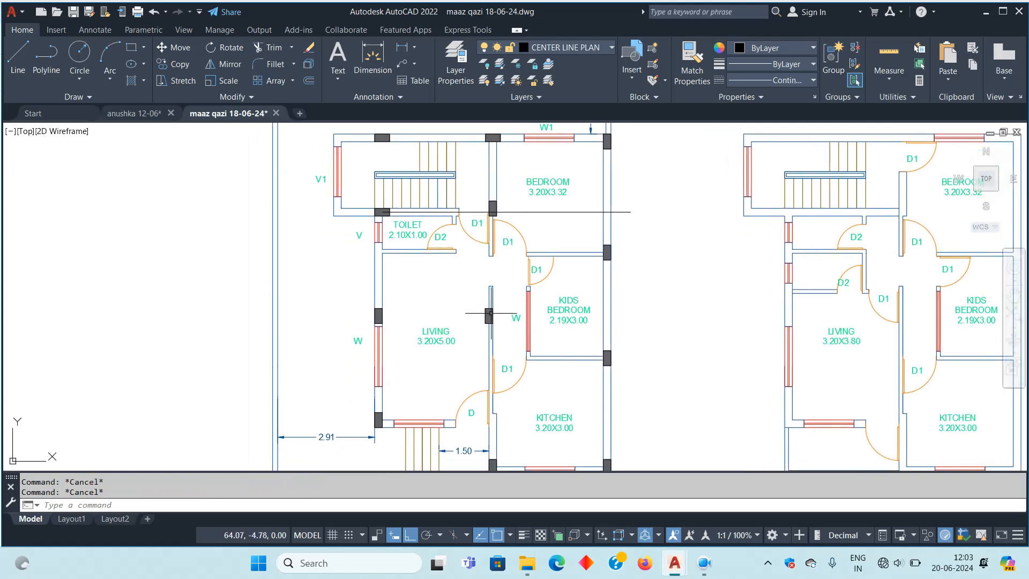
{"action": "scroll", "coordinate": [489, 314], "scroll_direction": "up", "scroll_amount": 6}
{"action": "left_click", "coordinate": [506, 244]}
Copy the column at the inner wall's end straight down the same wall to the D1 door above the kitchen
{"action": "type", "text": "co"}
{"action": "key", "text": "Return"}
{"action": "left_click", "coordinate": [494, 181]}
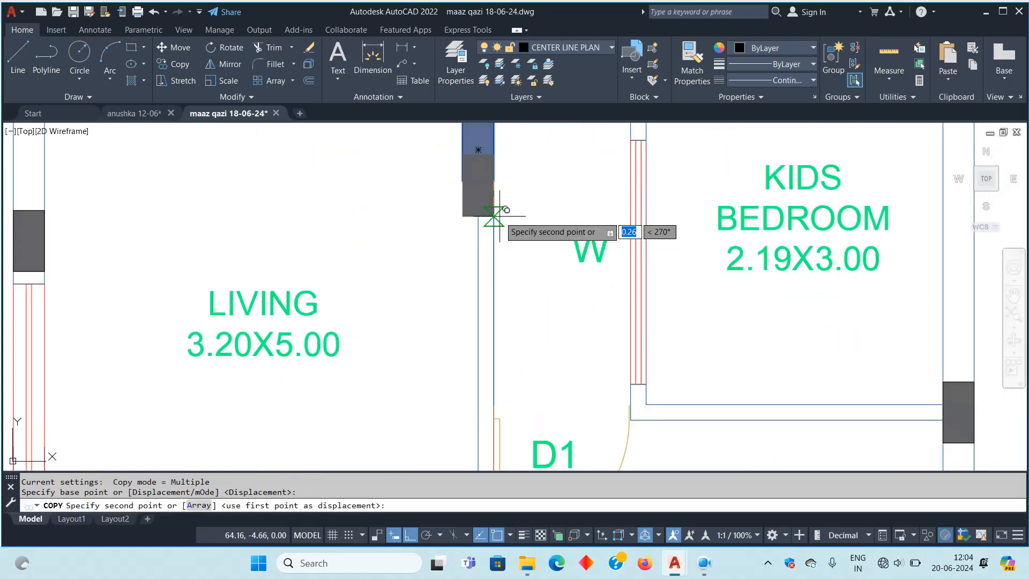
{"action": "scroll", "coordinate": [500, 220], "scroll_direction": "down", "scroll_amount": 3}
{"action": "scroll", "coordinate": [502, 264], "scroll_direction": "up", "scroll_amount": 2}
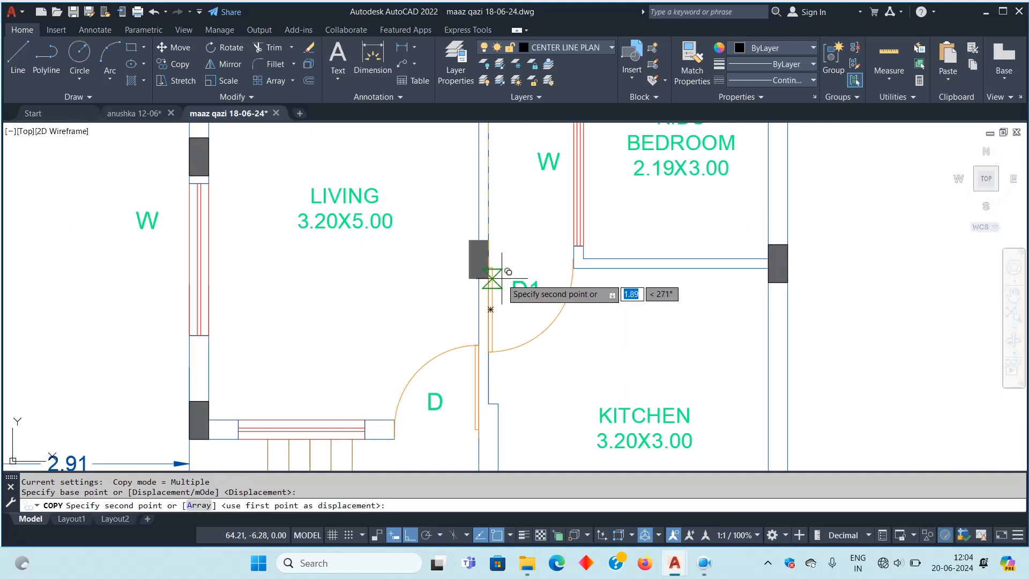
{"action": "scroll", "coordinate": [490, 310], "scroll_direction": "up", "scroll_amount": 2}
{"action": "left_click", "coordinate": [482, 317]}
{"action": "key", "text": "Escape"}
Draw a horizontal guide line from the column at the kids bedroom's lower outer corner across the inner living room wall
{"action": "scroll", "coordinate": [463, 328], "scroll_direction": "down", "scroll_amount": 4}
{"action": "type", "text": "l"}
{"action": "key", "text": "Return"}
{"action": "left_click", "coordinate": [642, 302]}
{"action": "left_click", "coordinate": [371, 300]}
Move the column beside the kitchen's D1 door up so its top aligns with the kids bedroom's lower wall
{"action": "scroll", "coordinate": [456, 318], "scroll_direction": "up", "scroll_amount": 5}
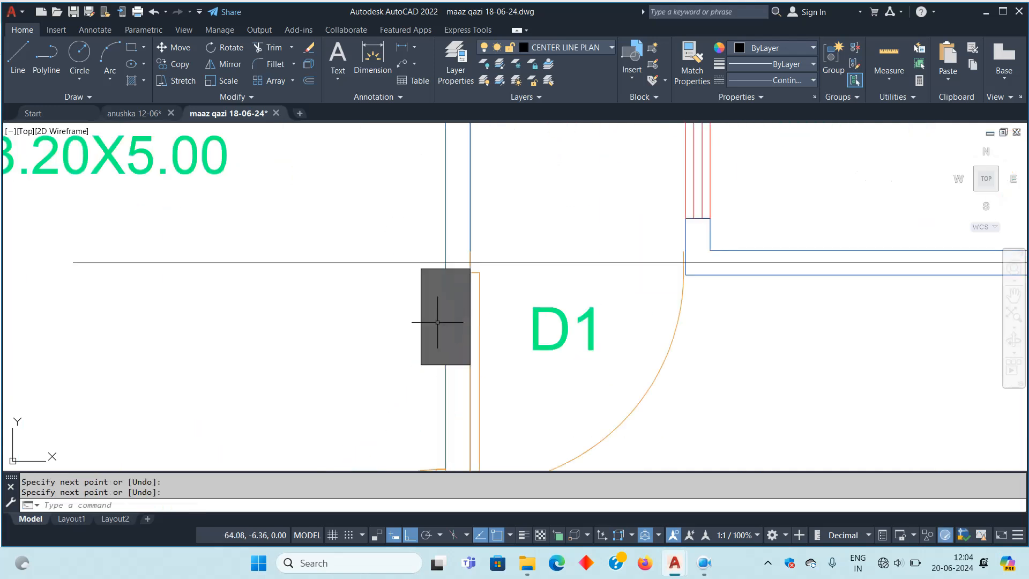
{"action": "key", "text": "Escape"}
{"action": "left_click_drag", "start_coordinate": [450, 329], "coordinate": [438, 318]}
{"action": "middle_click_drag", "start_coordinate": [369, 325], "coordinate": [328, 363]}
{"action": "type", "text": "m"}
{"action": "key", "text": "Return"}
{"action": "left_click", "coordinate": [428, 305]}
{"action": "key", "text": "Escape"}
Delete the horizontal guide line along the wall between the kids bedroom and the kitchen
{"action": "scroll", "coordinate": [427, 289], "scroll_direction": "down", "scroll_amount": 5}
{"action": "key", "text": "Escape"}
{"action": "left_click_drag", "start_coordinate": [423, 257], "coordinate": [384, 305]}
{"action": "key", "text": "Delete"}
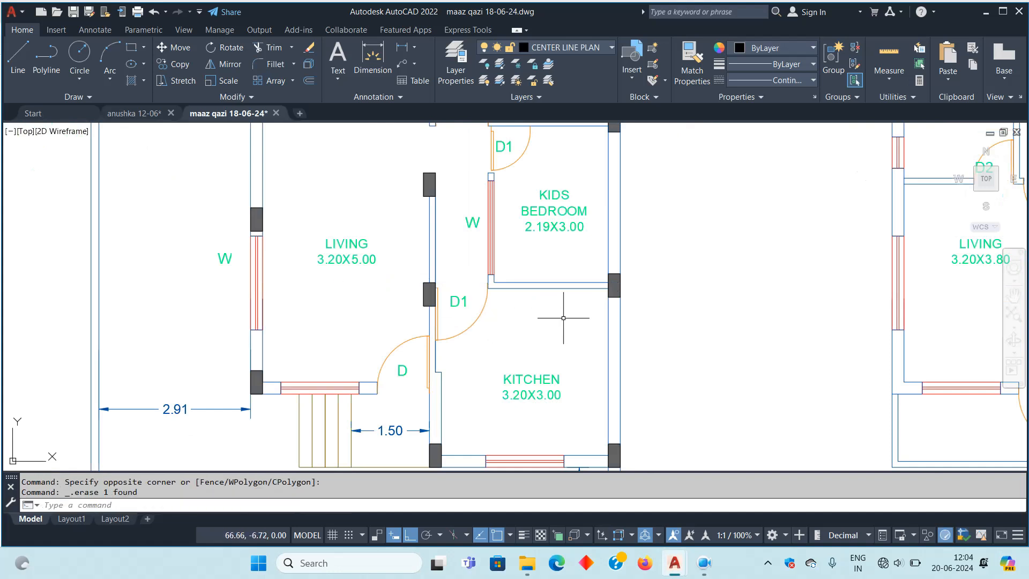
Draw a rectangle about 3.9 wide from the column by door D1 to just beyond the kids bedroom's lower outer corner column
{"action": "scroll", "coordinate": [536, 303], "scroll_direction": "up", "scroll_amount": 5}
{"action": "scroll", "coordinate": [433, 298], "scroll_direction": "down", "scroll_amount": 2}
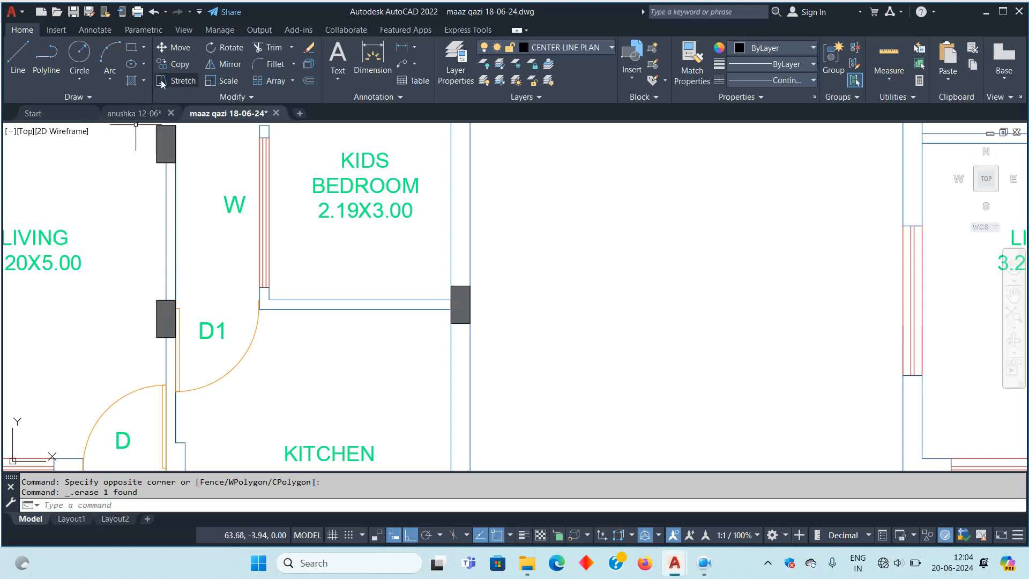
{"action": "left_click", "coordinate": [132, 47]}
{"action": "left_click", "coordinate": [156, 299]}
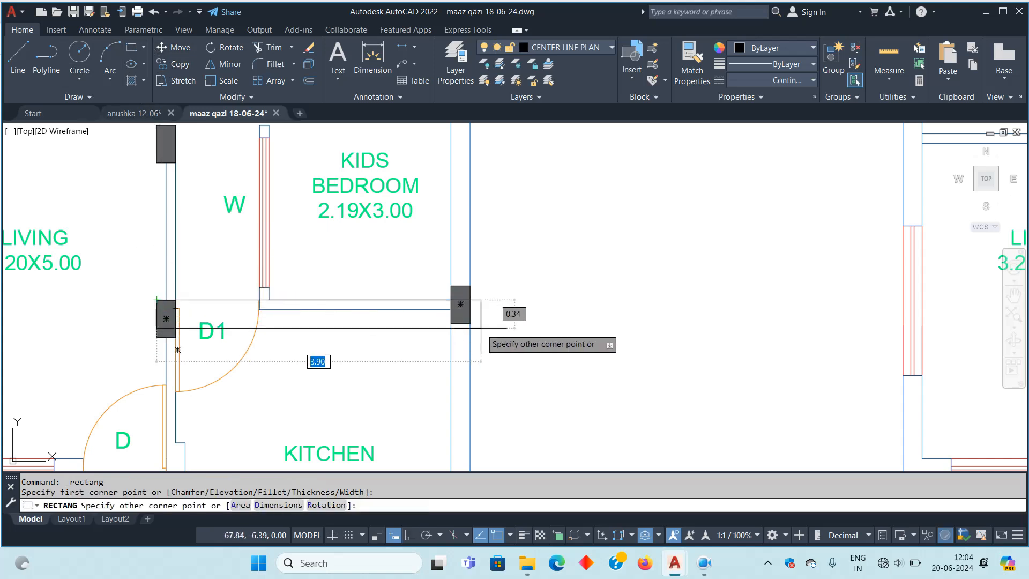
{"action": "left_click", "coordinate": [484, 324]}
{"action": "middle_click_drag", "start_coordinate": [363, 348], "coordinate": [576, 321]}
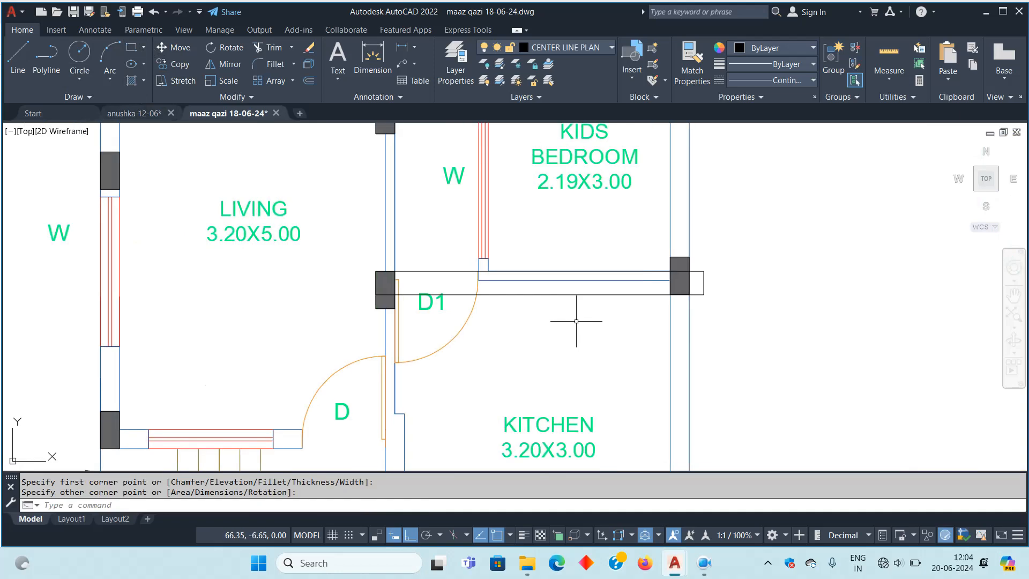
Delete the long rectangle spanning the two columns between the kids bedroom and the kitchen
{"action": "left_click", "coordinate": [576, 322]}
{"action": "left_click", "coordinate": [546, 289]}
{"action": "key", "text": "Delete"}
{"action": "scroll", "coordinate": [509, 355], "scroll_direction": "down", "scroll_amount": 2}
{"action": "left_click", "coordinate": [394, 309]}
{"action": "left_click", "coordinate": [369, 349]}
{"action": "middle_click_drag", "start_coordinate": [375, 233], "coordinate": [408, 338]}
{"action": "left_click", "coordinate": [382, 268]}
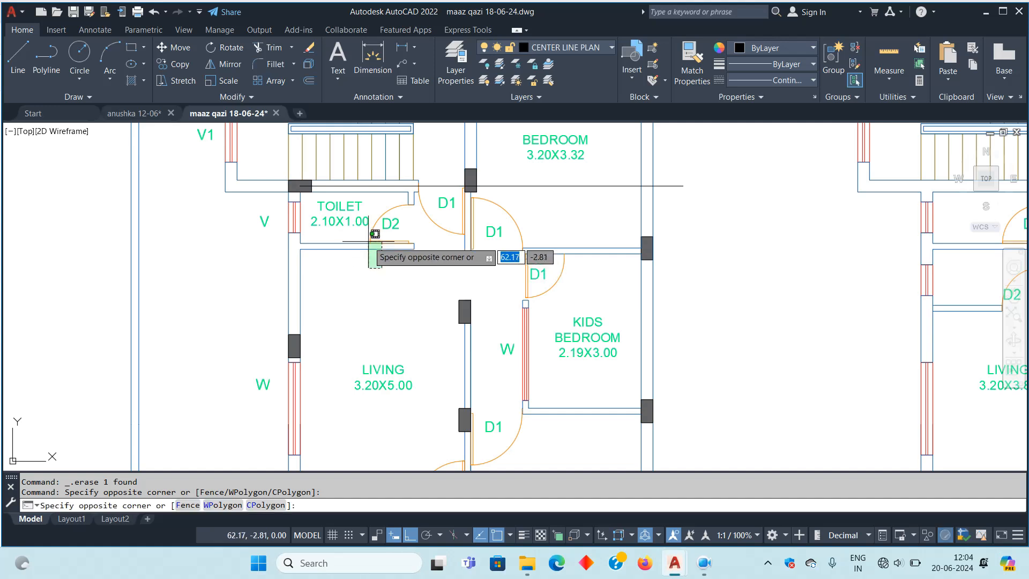
{"action": "left_click", "coordinate": [388, 265]}
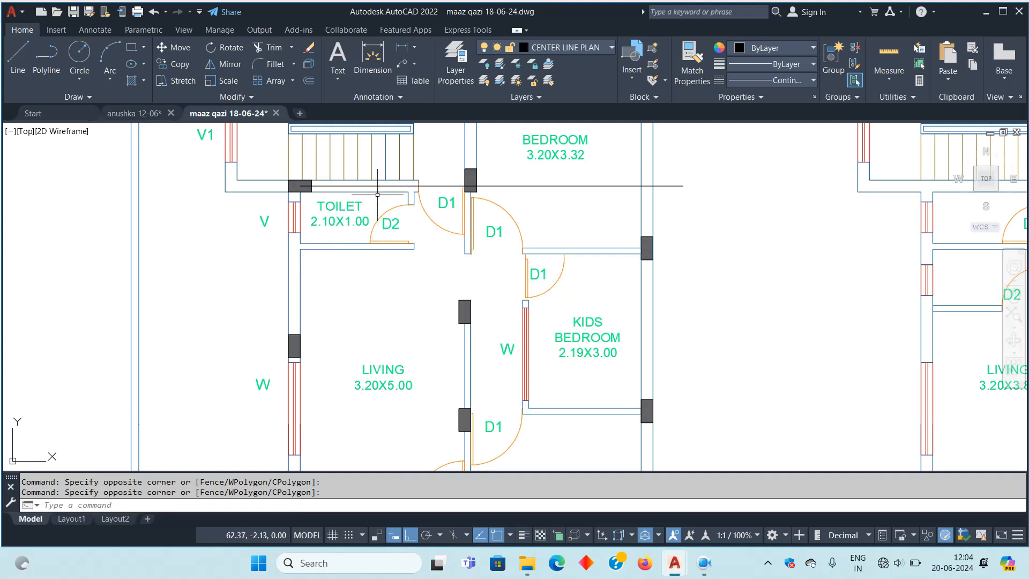
{"action": "scroll", "coordinate": [378, 252], "scroll_direction": "down", "scroll_amount": 4}
{"action": "middle_click_drag", "start_coordinate": [407, 262], "coordinate": [329, 266]}
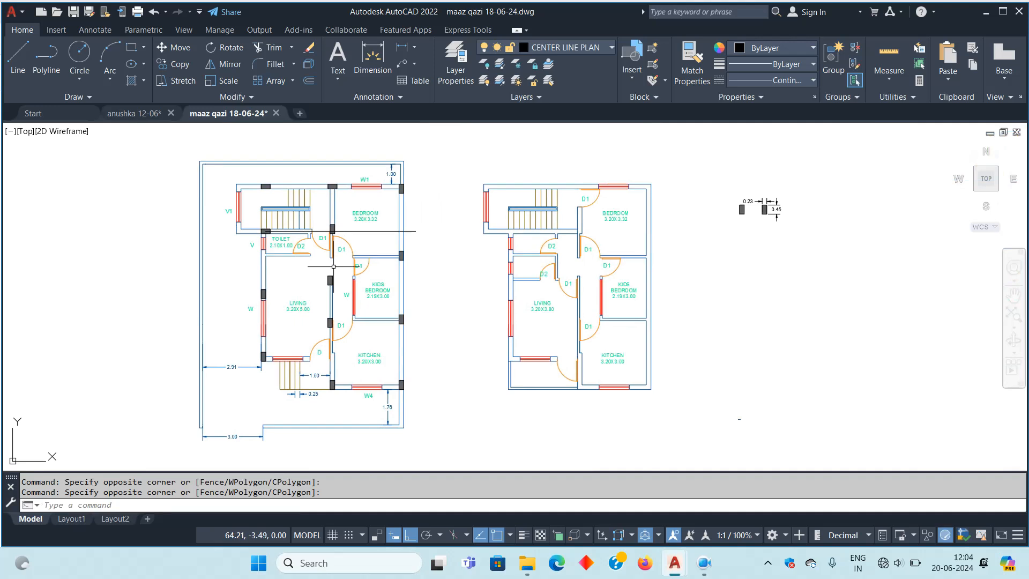
{"action": "scroll", "coordinate": [331, 322], "scroll_direction": "up", "scroll_amount": 6}
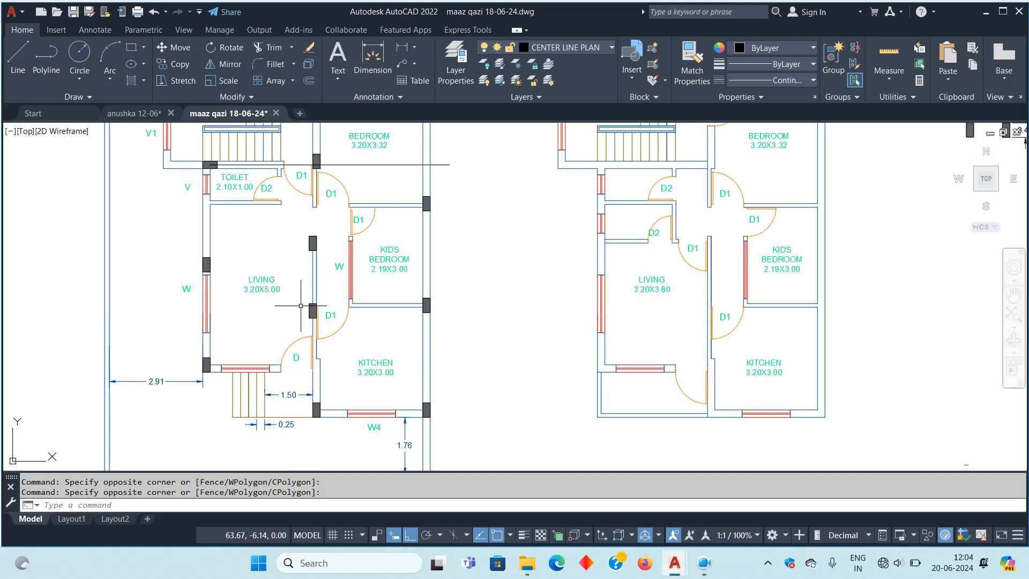
Move the column beside the kitchen's D1 door and the outer-wall column at the kids bedroom's lower corner down by about 0.15
{"action": "left_click", "coordinate": [329, 322]}
{"action": "left_click", "coordinate": [606, 267]}
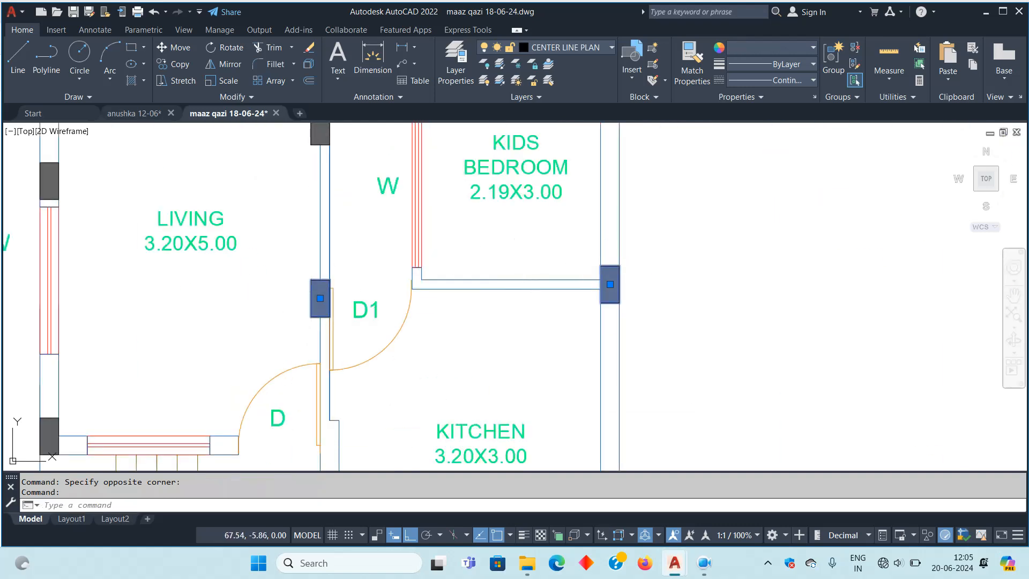
{"action": "middle_click_drag", "start_coordinate": [650, 271], "coordinate": [634, 301]}
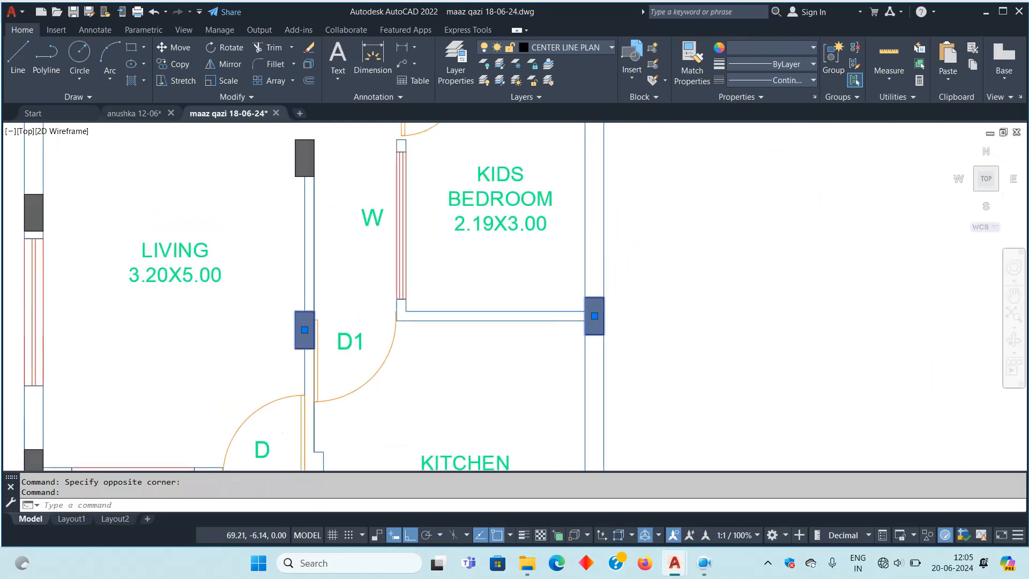
{"action": "scroll", "coordinate": [726, 319], "scroll_direction": "down", "scroll_amount": 5}
{"action": "scroll", "coordinate": [422, 327], "scroll_direction": "up", "scroll_amount": 3}
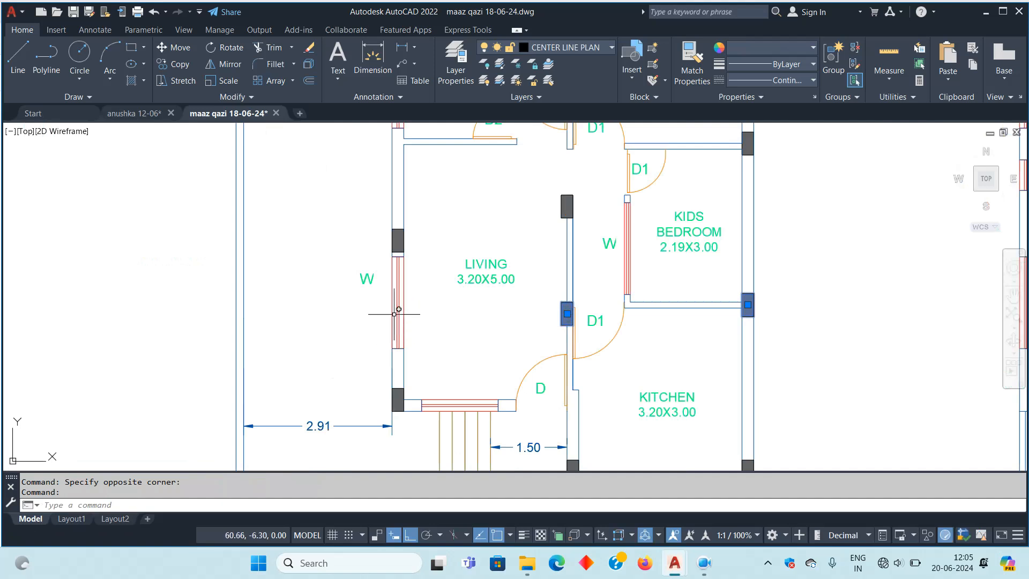
{"action": "middle_click_drag", "start_coordinate": [829, 322], "coordinate": [765, 338]}
{"action": "type", "text": "m"}
{"action": "key", "text": "Return"}
{"action": "left_click", "coordinate": [792, 311]}
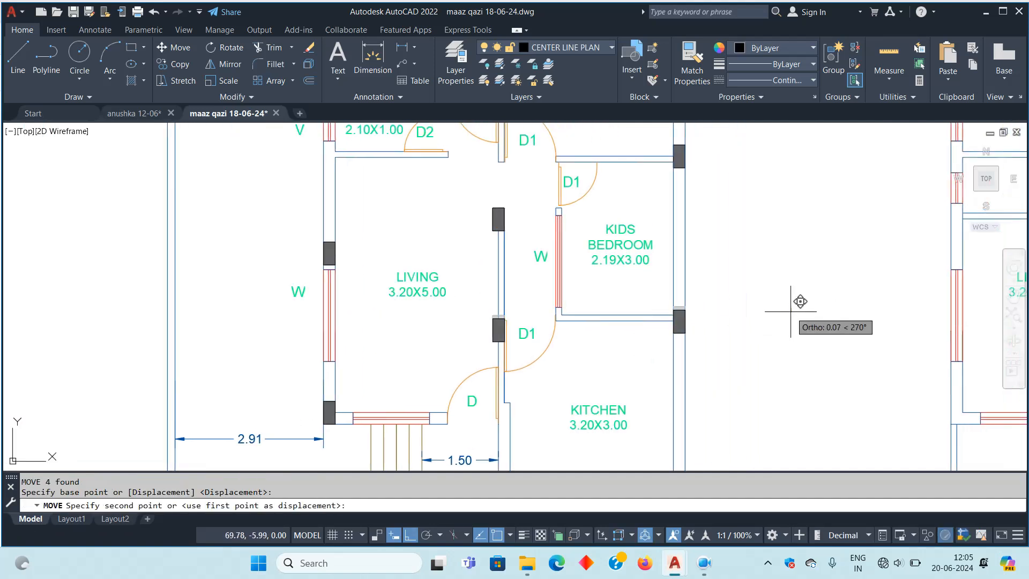
{"action": "scroll", "coordinate": [790, 314], "scroll_direction": "up", "scroll_amount": 2}
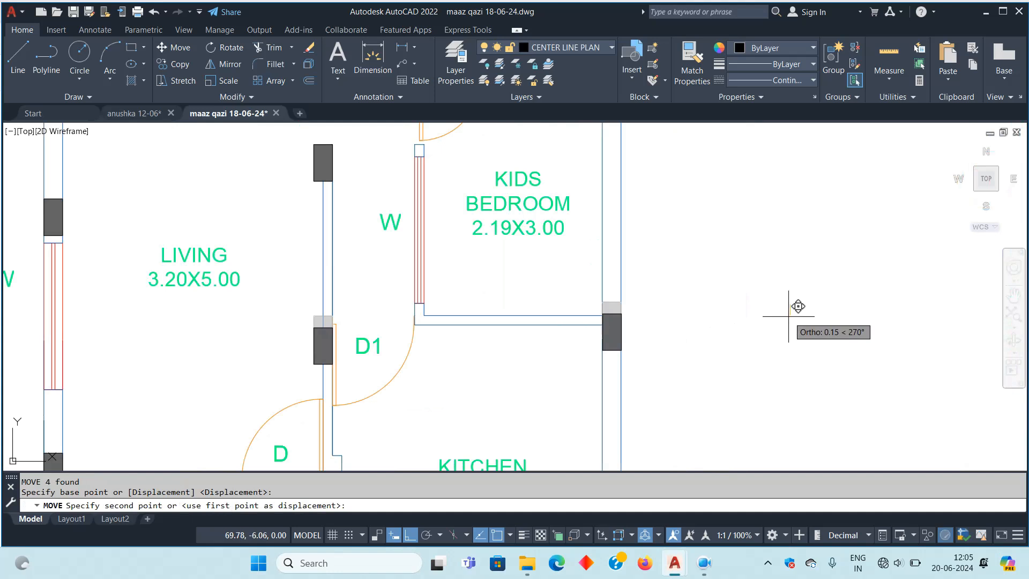
{"action": "left_click", "coordinate": [785, 316]}
{"action": "scroll", "coordinate": [633, 320], "scroll_direction": "up", "scroll_amount": 5}
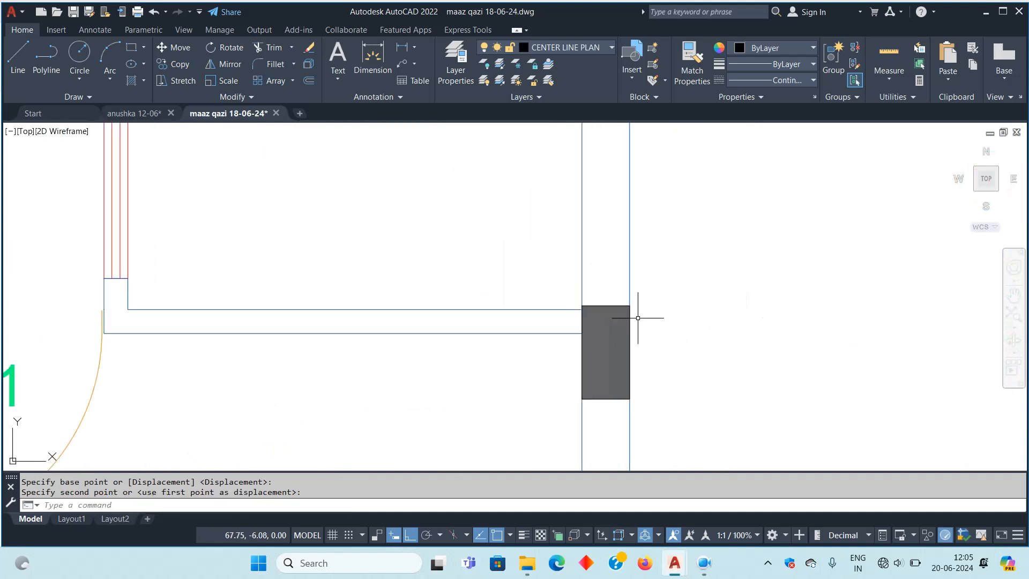
{"action": "scroll", "coordinate": [576, 314], "scroll_direction": "down", "scroll_amount": 5}
{"action": "left_click_drag", "start_coordinate": [536, 288], "coordinate": [482, 356]}
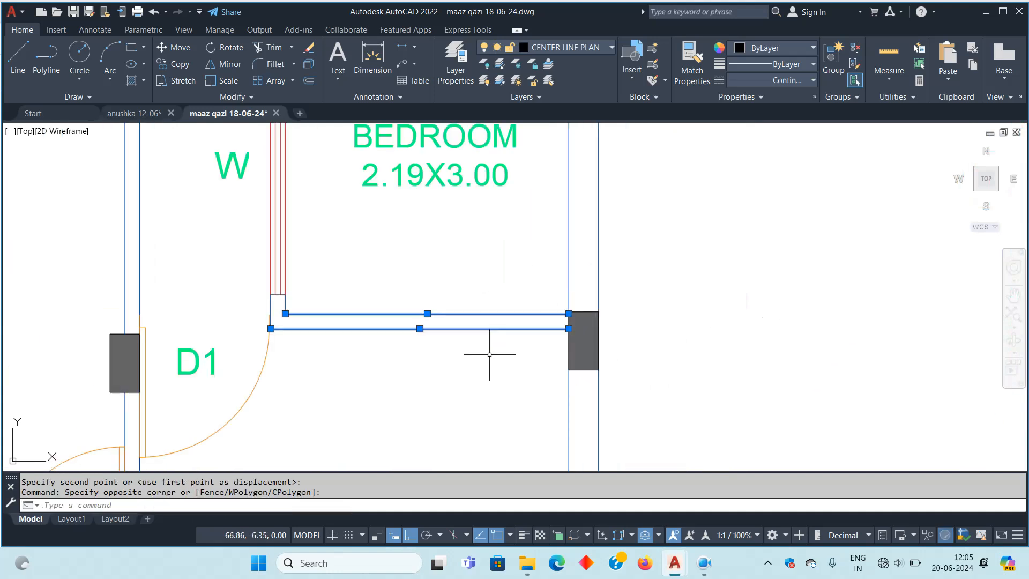
{"action": "scroll", "coordinate": [593, 322], "scroll_direction": "up", "scroll_amount": 5}
{"action": "scroll", "coordinate": [602, 292], "scroll_direction": "down", "scroll_amount": 4}
{"action": "key", "text": "Escape"}
{"action": "key", "text": "Escape"}
Move the same two columns together slightly to line up the outer column's top with the kids bedroom's lower wall
{"action": "left_click_drag", "start_coordinate": [591, 299], "coordinate": [584, 332]}
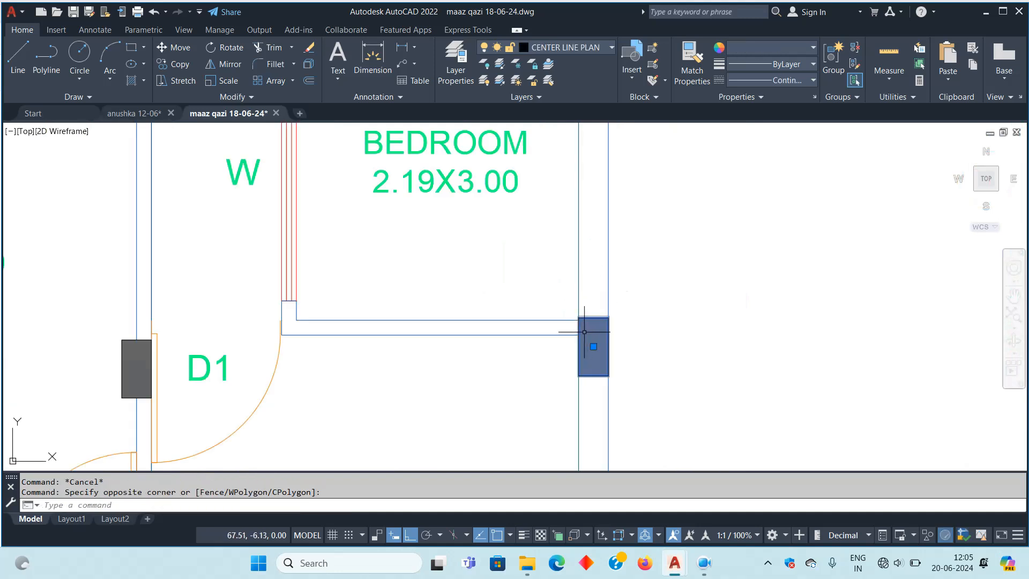
{"action": "left_click", "coordinate": [124, 340]}
{"action": "left_click", "coordinate": [115, 353]}
{"action": "left_click", "coordinate": [259, 299]}
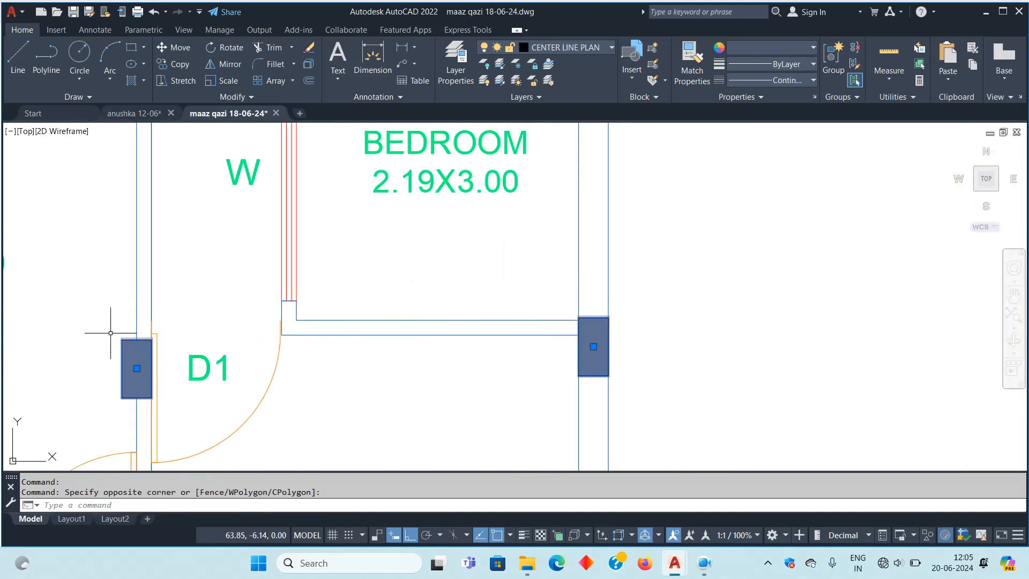
{"action": "scroll", "coordinate": [562, 295], "scroll_direction": "up", "scroll_amount": 6}
{"action": "middle_click_drag", "start_coordinate": [657, 307], "coordinate": [635, 345]}
{"action": "type", "text": "m"}
{"action": "key", "text": "Return"}
{"action": "left_click", "coordinate": [645, 361]}
{"action": "scroll", "coordinate": [638, 343], "scroll_direction": "down", "scroll_amount": 5}
{"action": "key", "text": "Escape"}
{"action": "key", "text": "Escape"}
{"action": "scroll", "coordinate": [662, 217], "scroll_direction": "up", "scroll_amount": 1}
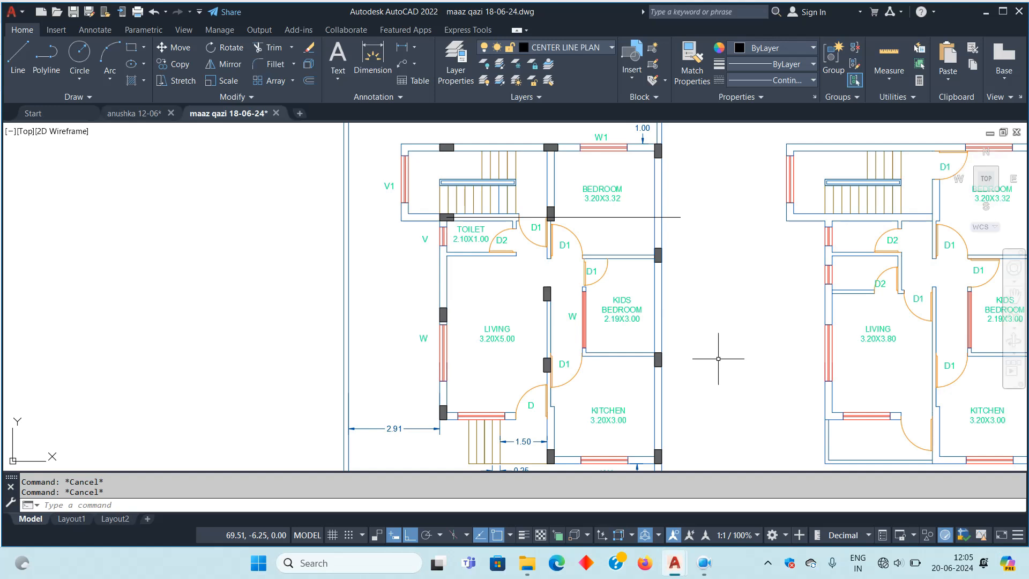
Select all similar columns from the bedroom's upper corner column, leaving out the two dimensioned sample columns
{"action": "mouse_move", "coordinate": [605, 252]}
{"action": "middle_mouse_down"}
{"action": "mouse_move", "coordinate": [597, 268]}
{"action": "mouse_move", "coordinate": [568, 268]}
{"action": "middle_mouse_up"}
{"action": "left_click", "coordinate": [630, 167]}
{"action": "left_click", "coordinate": [623, 168]}
{"action": "right_click", "coordinate": [622, 168]}
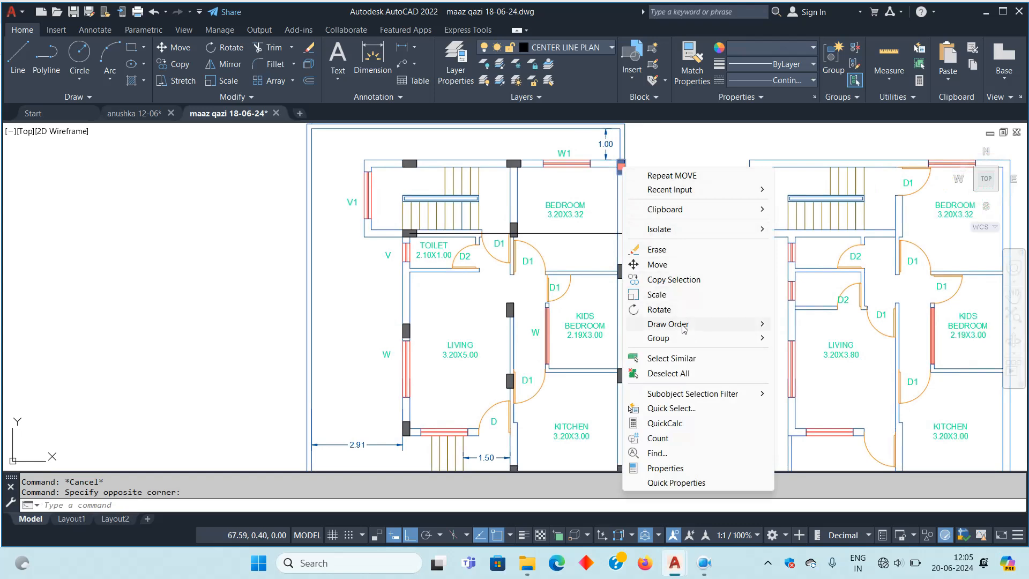
{"action": "left_click", "coordinate": [650, 357]}
{"action": "scroll", "coordinate": [429, 306], "scroll_direction": "down", "scroll_amount": 4}
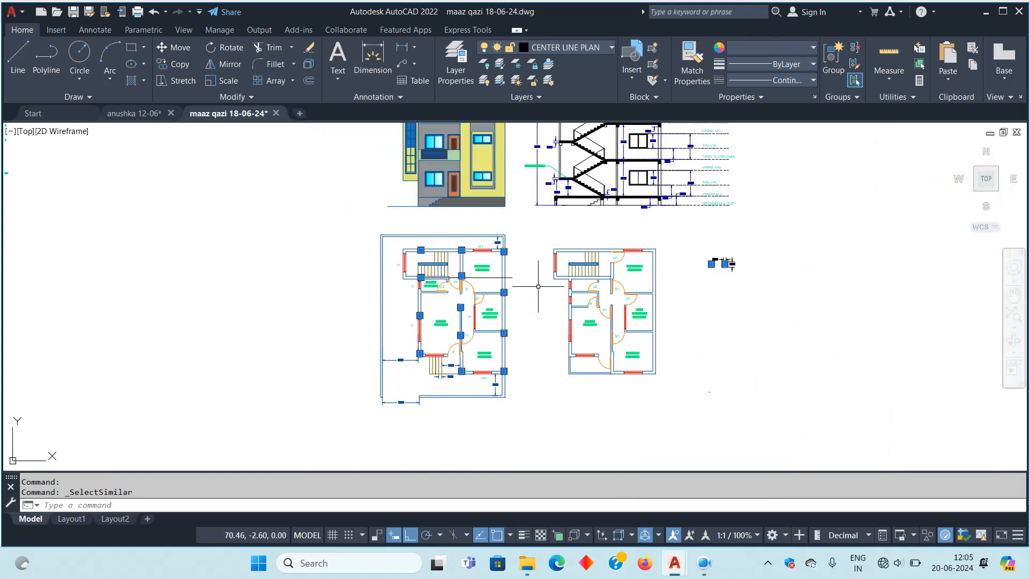
{"action": "middle_click_drag", "start_coordinate": [538, 286], "coordinate": [522, 323]}
{"action": "left_click", "coordinate": [813, 324]}
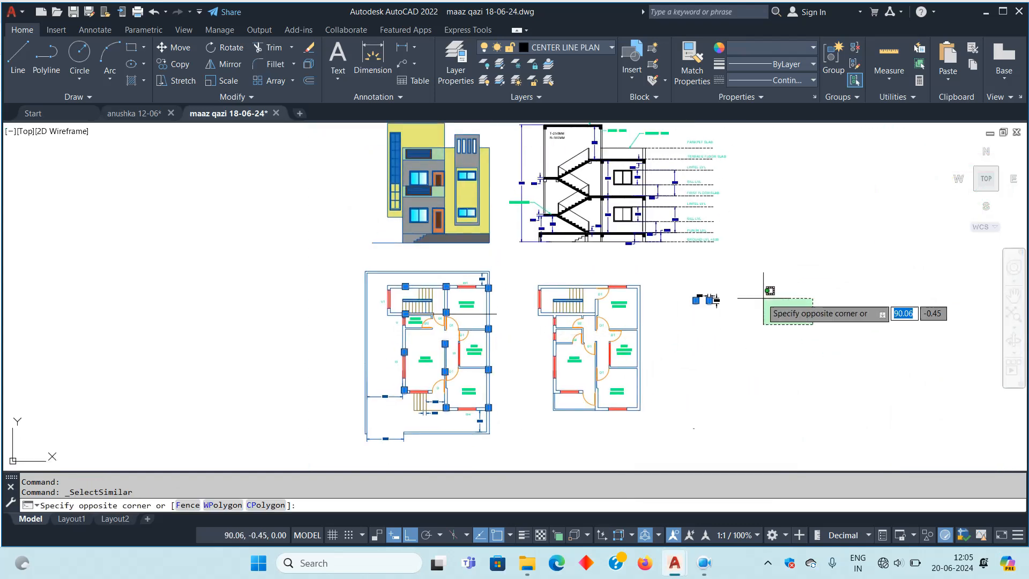
{"action": "left_click", "coordinate": [683, 270]}
Copy the selected columns to the neighbouring floor plan, matching the upper outer corner of the bedroom in both plans
{"action": "scroll", "coordinate": [449, 296], "scroll_direction": "up", "scroll_amount": 3}
{"action": "middle_click_drag", "start_coordinate": [625, 282], "coordinate": [558, 300]}
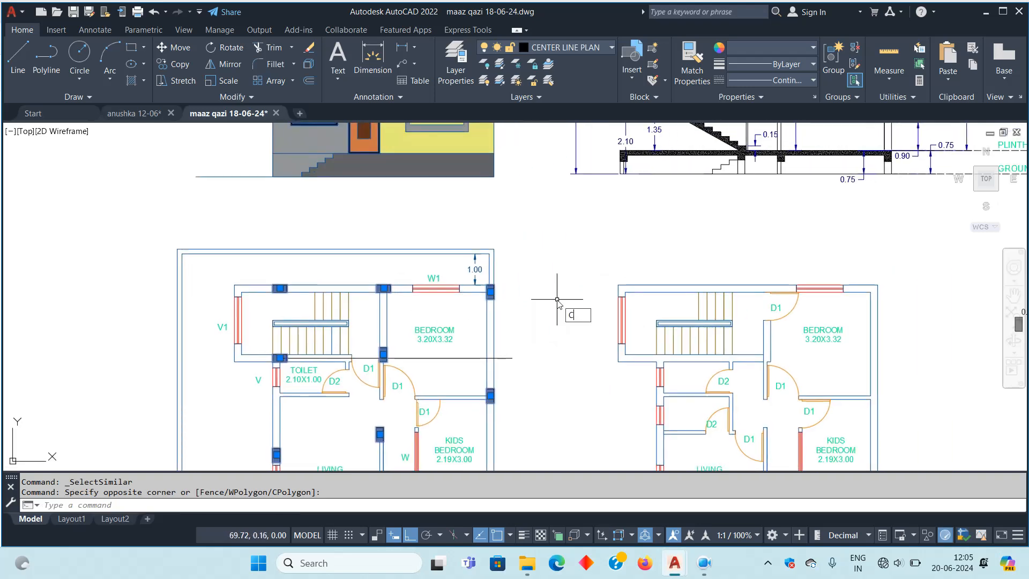
{"action": "key", "text": "Return"}
{"action": "scroll", "coordinate": [514, 289], "scroll_direction": "up", "scroll_amount": 4}
{"action": "left_click", "coordinate": [464, 277]}
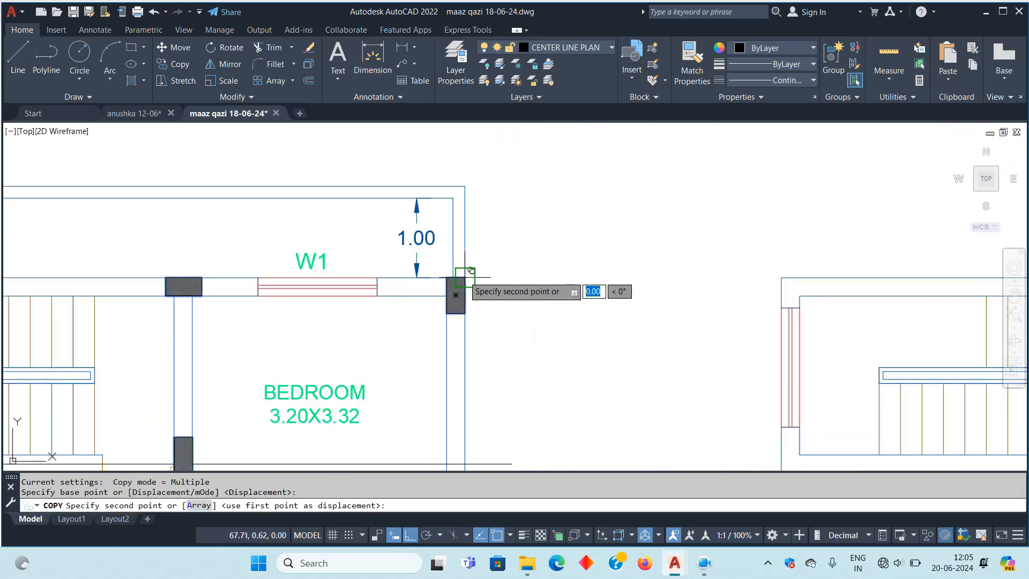
{"action": "scroll", "coordinate": [467, 290], "scroll_direction": "down", "scroll_amount": 5}
{"action": "scroll", "coordinate": [551, 288], "scroll_direction": "up", "scroll_amount": 6}
{"action": "left_click", "coordinate": [582, 272]}
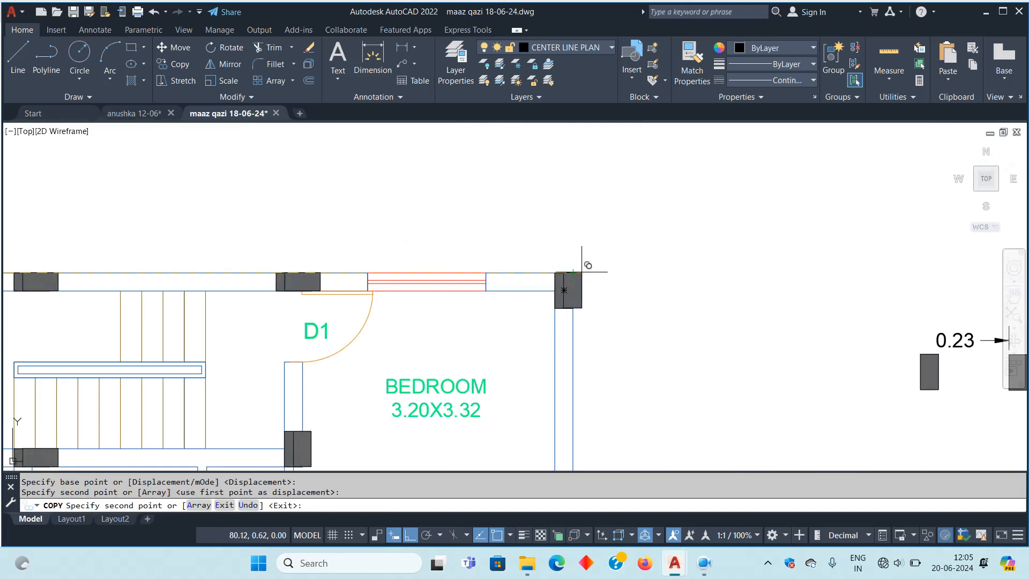
{"action": "scroll", "coordinate": [758, 288], "scroll_direction": "down", "scroll_amount": 5}
{"action": "key", "text": "Escape"}
{"action": "key", "text": "Escape"}
Check the copied columns against the walls and doors of the second plan and compare them with the original plan
{"action": "scroll", "coordinate": [659, 275], "scroll_direction": "up", "scroll_amount": 6}
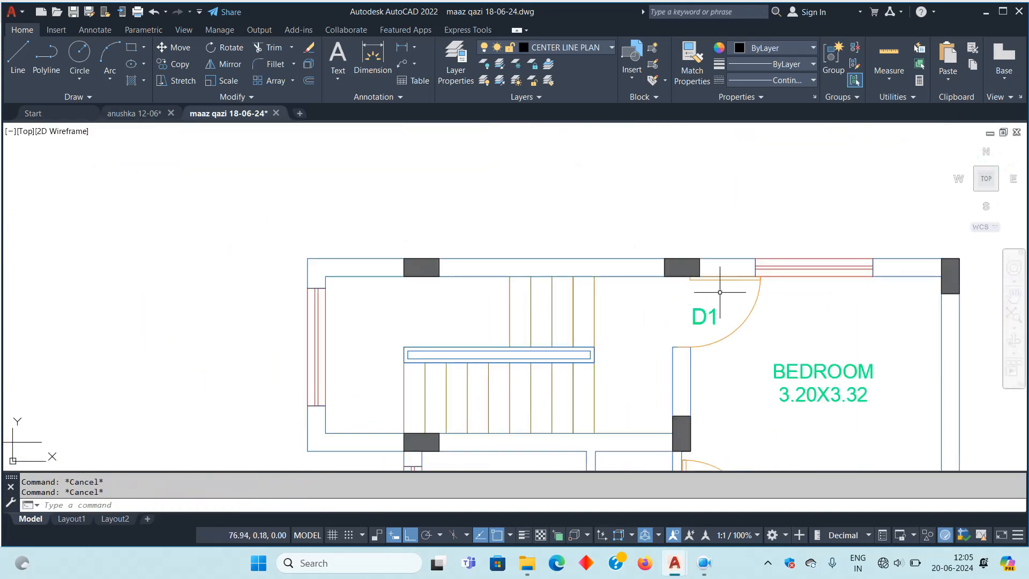
{"action": "scroll", "coordinate": [720, 292], "scroll_direction": "down", "scroll_amount": 4}
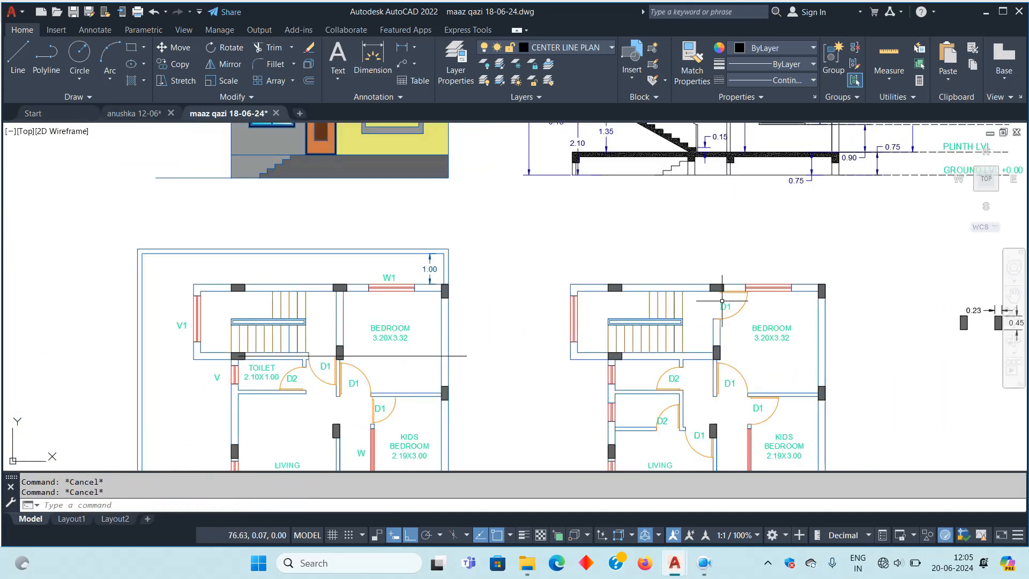
{"action": "mouse_move", "coordinate": [755, 309]}
{"action": "middle_mouse_down"}
{"action": "mouse_move", "coordinate": [745, 218]}
{"action": "mouse_move", "coordinate": [696, 180]}
{"action": "middle_mouse_up"}
{"action": "scroll", "coordinate": [662, 316], "scroll_direction": "up", "scroll_amount": 6}
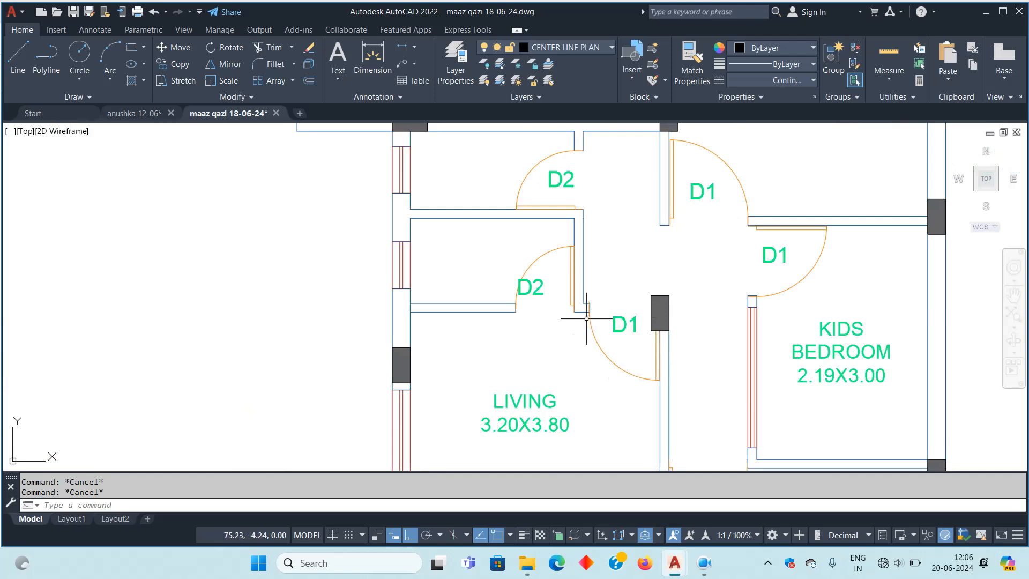
{"action": "scroll", "coordinate": [589, 321], "scroll_direction": "up", "scroll_amount": 2}
{"action": "scroll", "coordinate": [717, 329], "scroll_direction": "down", "scroll_amount": 6}
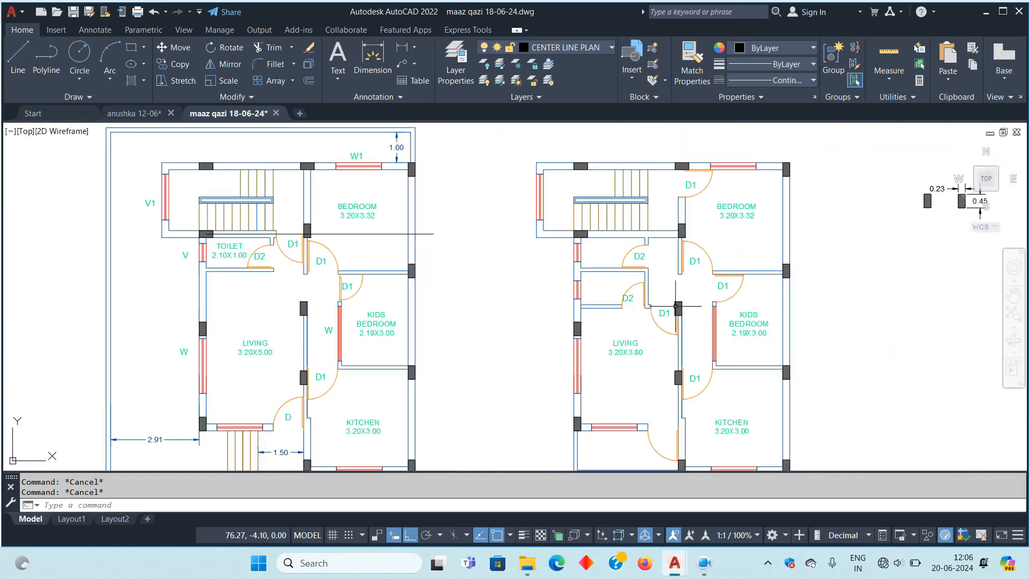
{"action": "middle_click_drag", "start_coordinate": [636, 313], "coordinate": [744, 319]}
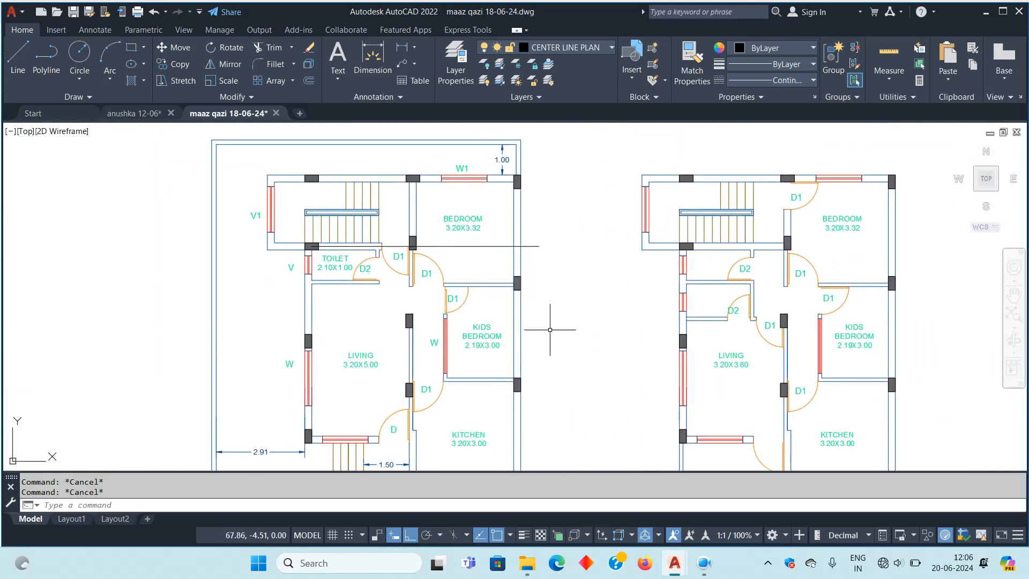
{"action": "middle_click_drag", "start_coordinate": [504, 325], "coordinate": [595, 327]}
{"action": "scroll", "coordinate": [509, 320], "scroll_direction": "up", "scroll_amount": 2}
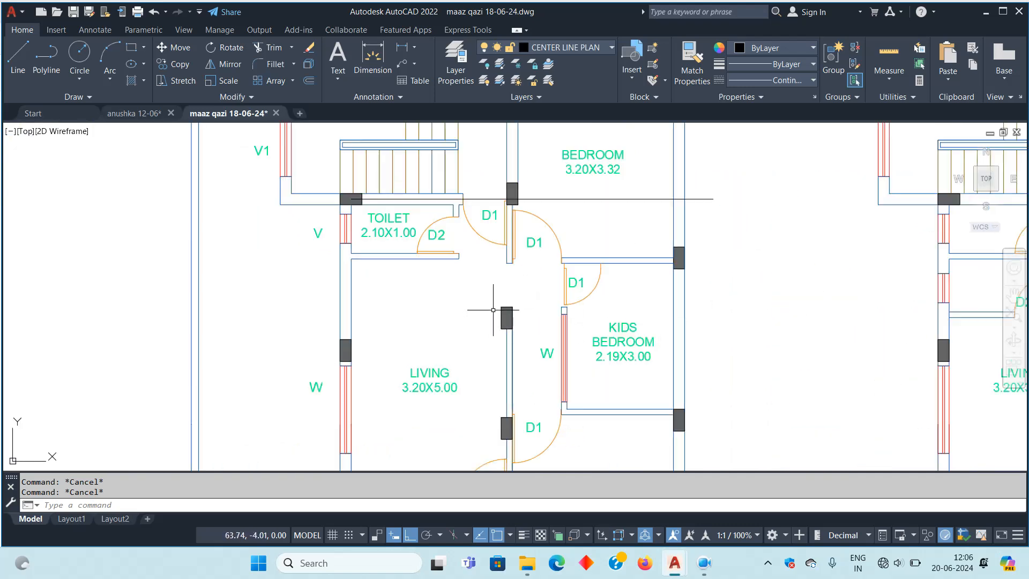
{"action": "scroll", "coordinate": [490, 308], "scroll_direction": "down", "scroll_amount": 4}
{"action": "scroll", "coordinate": [494, 301], "scroll_direction": "up", "scroll_amount": 2}
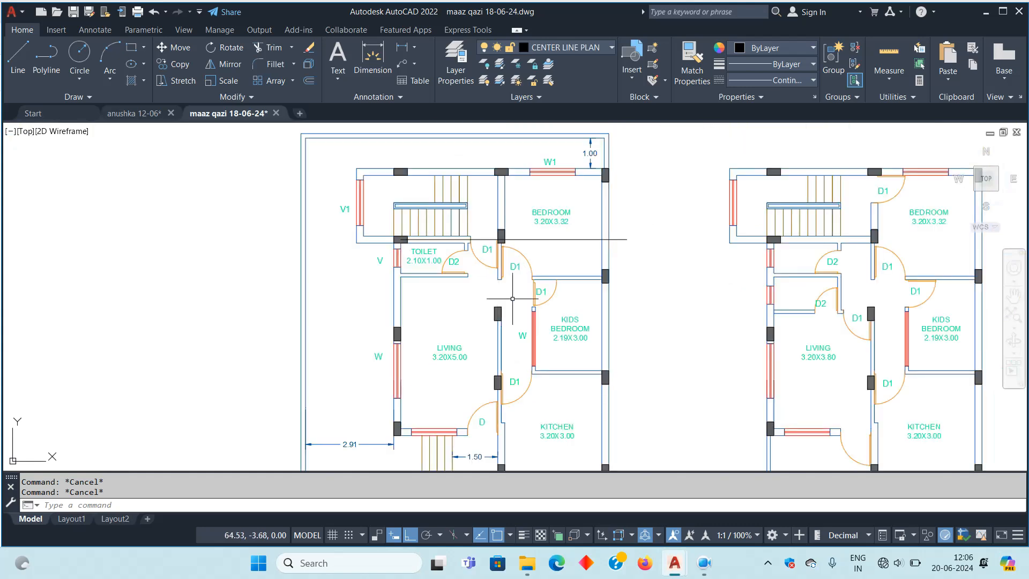
{"action": "middle_click_drag", "start_coordinate": [918, 362], "coordinate": [705, 362]}
{"action": "scroll", "coordinate": [660, 322], "scroll_direction": "up", "scroll_amount": 4}
{"action": "scroll", "coordinate": [606, 307], "scroll_direction": "up", "scroll_amount": 2}
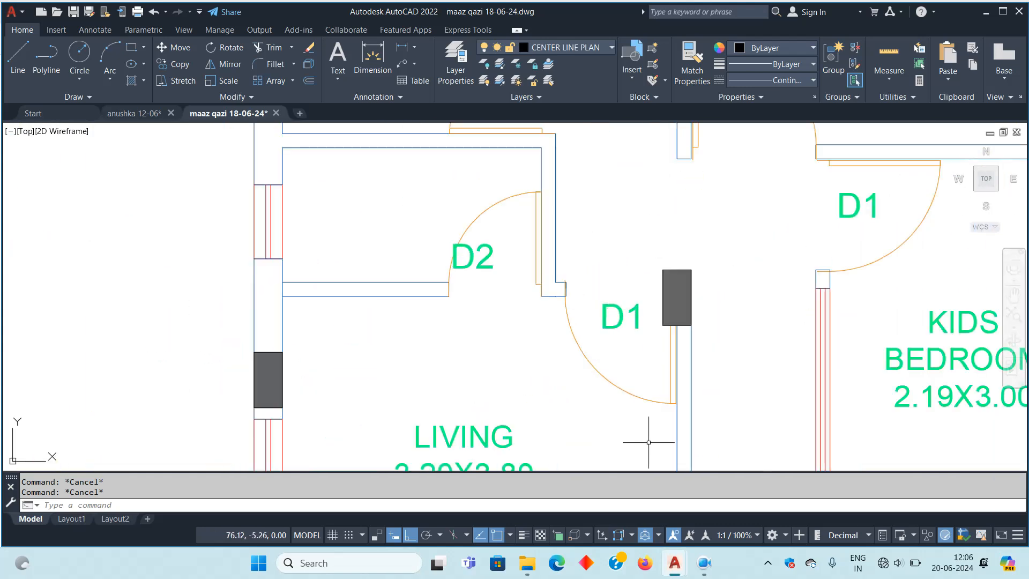
Move door D1 and its label at the 3.20X3.80 living room 0.08 away from the column, onto the wall corner by door D2
{"action": "scroll", "coordinate": [678, 408], "scroll_direction": "up", "scroll_amount": 2}
{"action": "left_click", "coordinate": [677, 403]}
{"action": "key", "text": "Escape"}
{"action": "left_click", "coordinate": [675, 406]}
{"action": "left_click", "coordinate": [660, 385]}
{"action": "left_click", "coordinate": [638, 288]}
{"action": "left_click", "coordinate": [571, 238]}
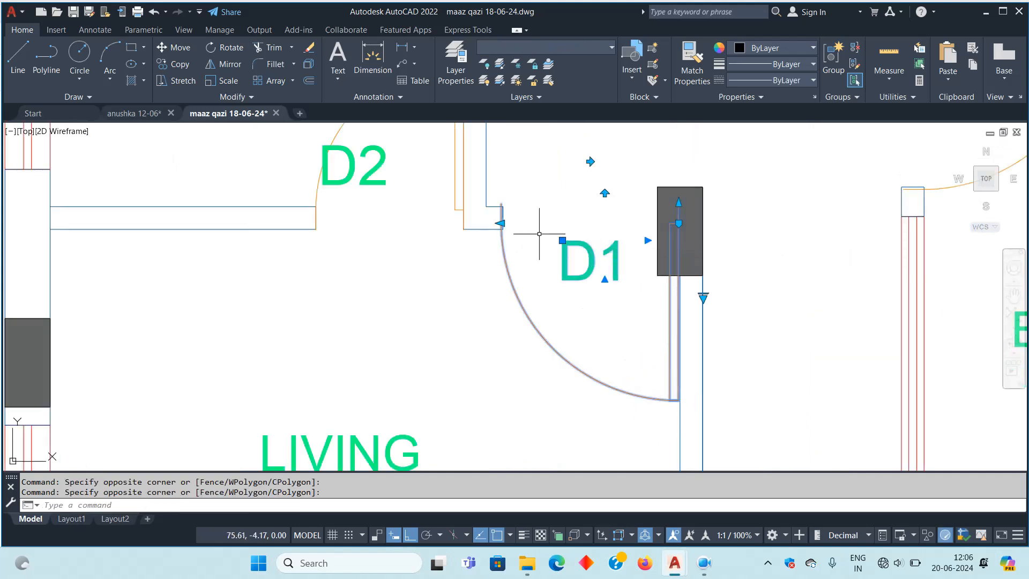
{"action": "scroll", "coordinate": [600, 276], "scroll_direction": "up", "scroll_amount": 2}
{"action": "type", "text": "m"}
{"action": "key", "text": "Return"}
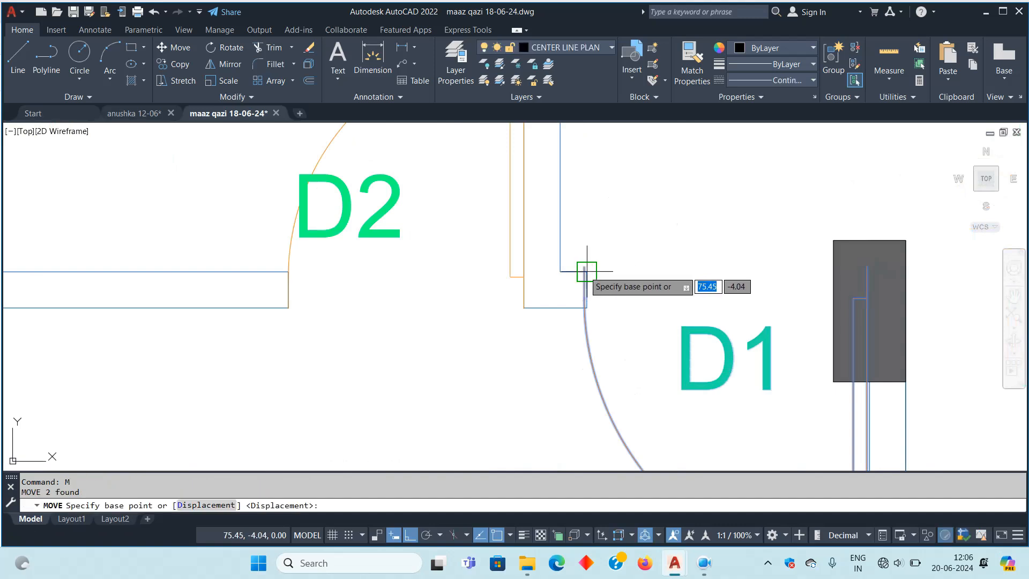
{"action": "scroll", "coordinate": [589, 272], "scroll_direction": "up", "scroll_amount": 2}
{"action": "left_click", "coordinate": [610, 269]}
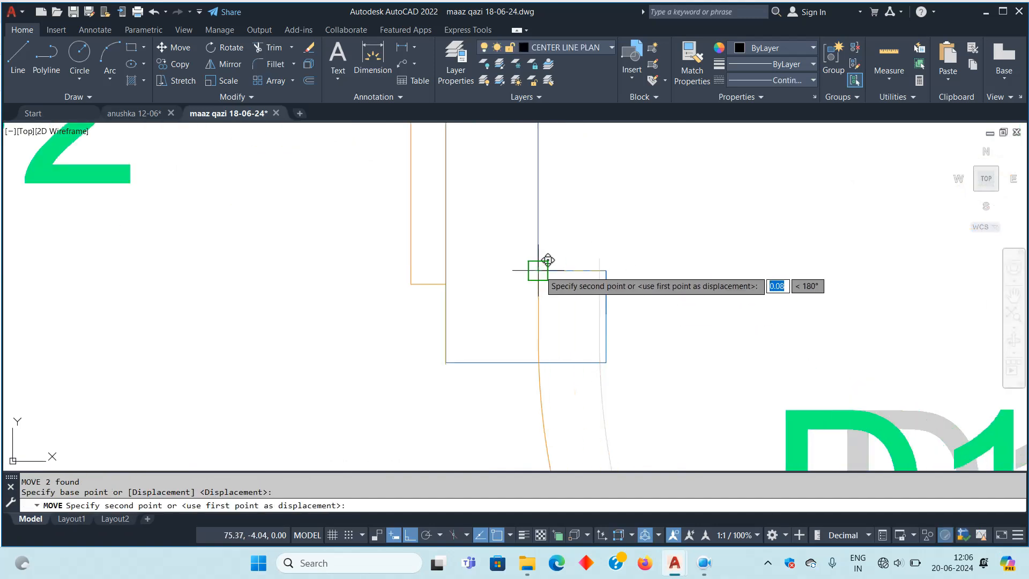
{"action": "key", "text": "Escape"}
{"action": "key", "text": "Escape"}
Trim off the short wall stub projecting past the wall corner between doors D2 and D1
{"action": "type", "text": "tr"}
{"action": "key", "text": "Return"}
{"action": "left_click_drag", "start_coordinate": [588, 259], "coordinate": [586, 405]}
{"action": "mouse_move", "coordinate": [598, 378]}
{"action": "left_mouse_down"}
{"action": "mouse_move", "coordinate": [587, 320]}
{"action": "mouse_move", "coordinate": [600, 311]}
{"action": "mouse_move", "coordinate": [590, 312]}
{"action": "left_mouse_up"}
{"action": "scroll", "coordinate": [588, 319], "scroll_direction": "down", "scroll_amount": 3}
{"action": "key", "text": "Escape"}
{"action": "key", "text": "Escape"}
Add a linear dimension across the living room's D1 door opening, from the wall corner to the column
{"action": "mouse_move", "coordinate": [818, 370]}
{"action": "middle_mouse_down"}
{"action": "mouse_move", "coordinate": [767, 317]}
{"action": "mouse_move", "coordinate": [804, 259]}
{"action": "middle_mouse_up"}
{"action": "scroll", "coordinate": [661, 308], "scroll_direction": "down", "scroll_amount": 4}
{"action": "scroll", "coordinate": [734, 269], "scroll_direction": "up", "scroll_amount": 2}
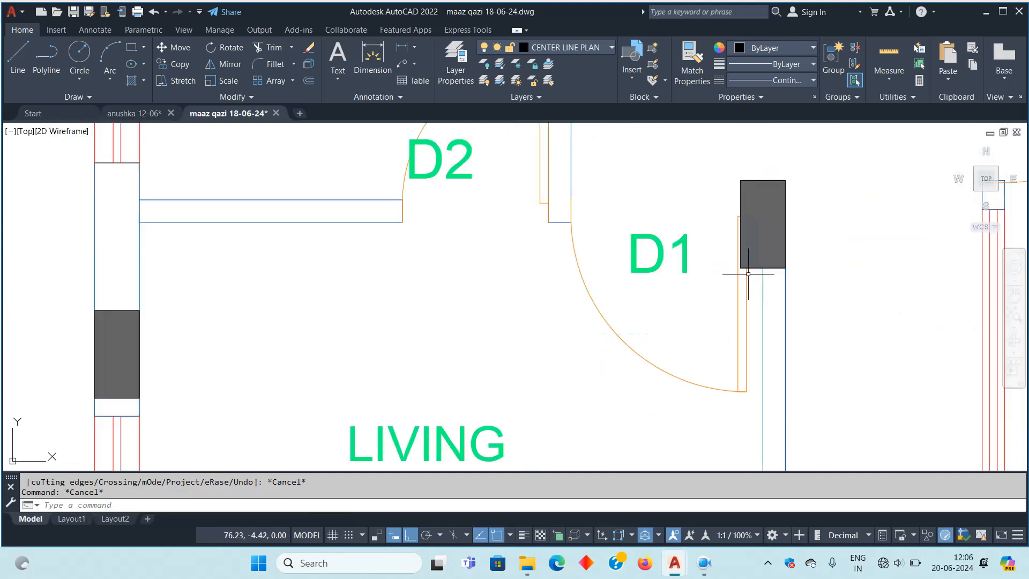
{"action": "left_click", "coordinate": [410, 51]}
{"action": "left_click", "coordinate": [571, 200]}
{"action": "left_click", "coordinate": [736, 199]}
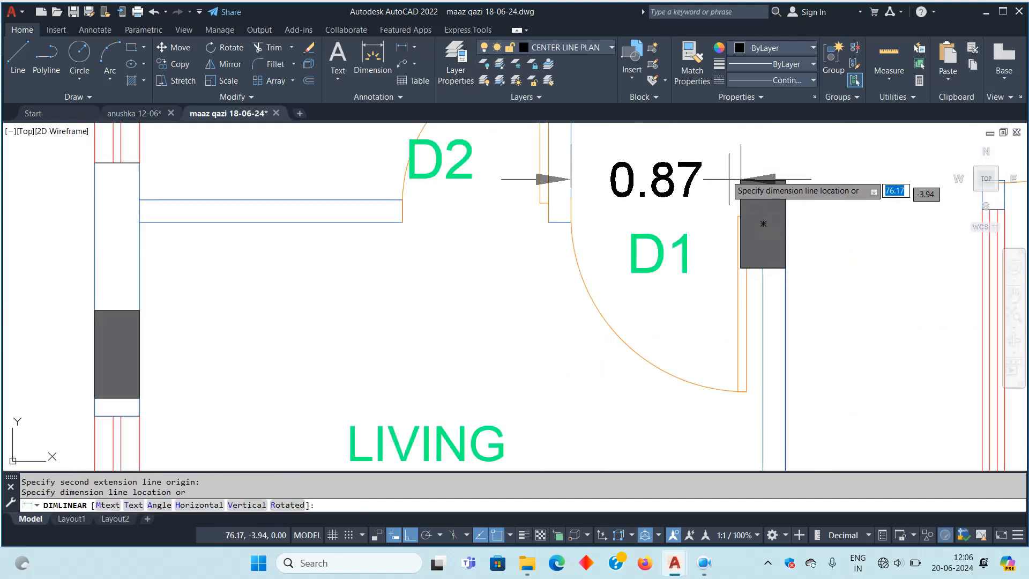
{"action": "left_click", "coordinate": [737, 168]}
Add a linear dimension across the passage from the column beside door D1 to the kids bedroom's window wall
{"action": "middle_click_drag", "start_coordinate": [850, 218], "coordinate": [712, 271]}
{"action": "left_click", "coordinate": [651, 250]}
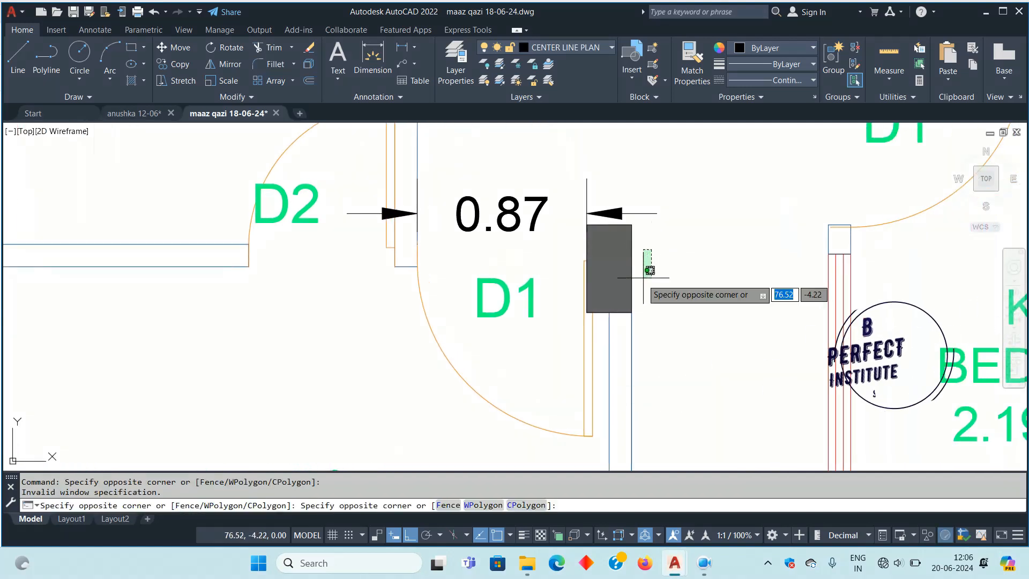
{"action": "key", "text": "Escape"}
{"action": "key", "text": "Return"}
{"action": "left_click", "coordinate": [632, 312]}
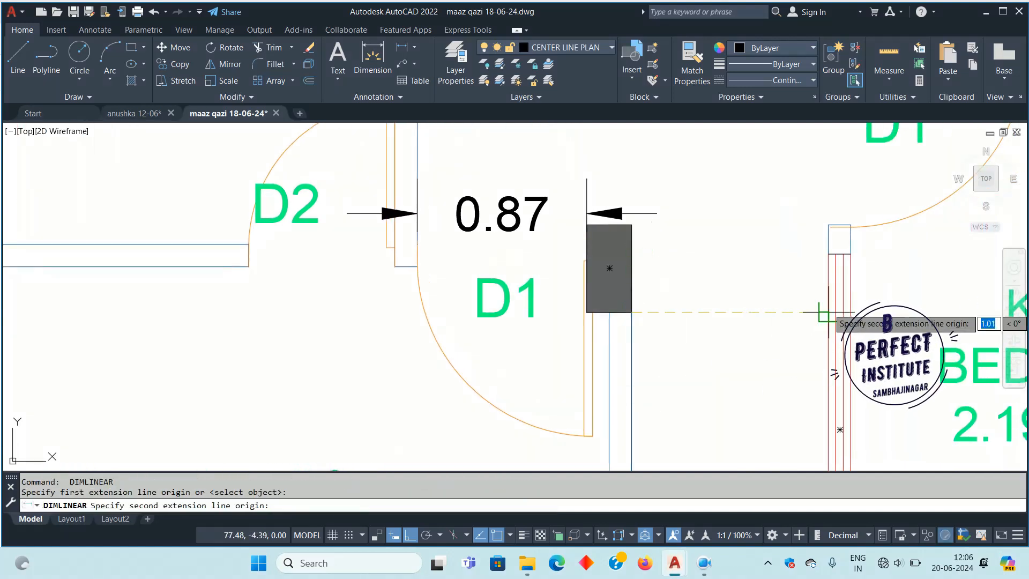
{"action": "left_click", "coordinate": [829, 311]}
{"action": "left_click", "coordinate": [793, 272]}
{"action": "middle_click_drag", "start_coordinate": [726, 345], "coordinate": [847, 340]}
{"action": "scroll", "coordinate": [848, 314], "scroll_direction": "down", "scroll_amount": 2}
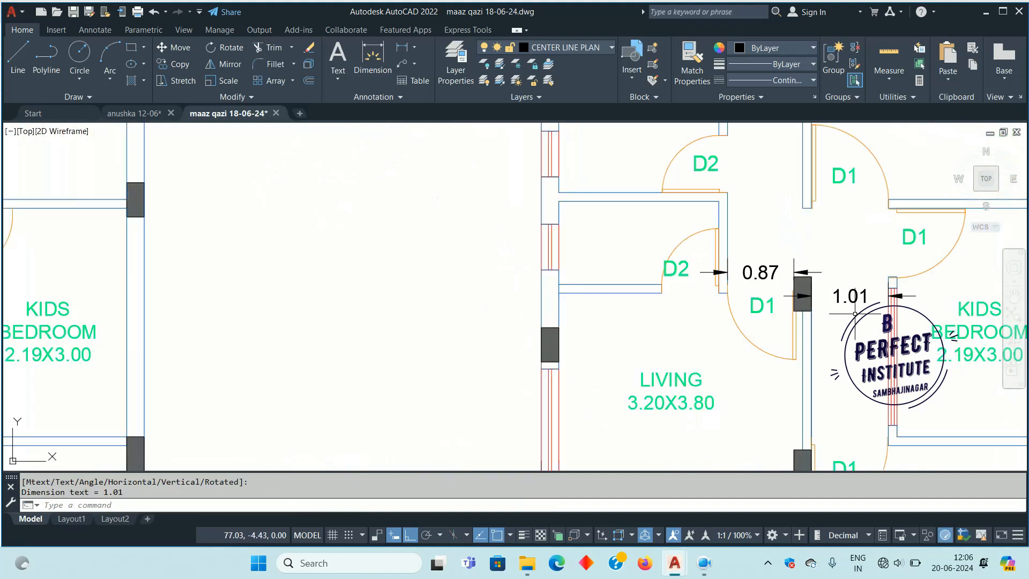
Examine the living room's D1 door opening, its adjoining column and the passage, comparing them with the ground floor plan
{"action": "middle_click_drag", "start_coordinate": [795, 304], "coordinate": [793, 305]}
{"action": "key", "text": "Escape"}
{"action": "key", "text": "Escape"}
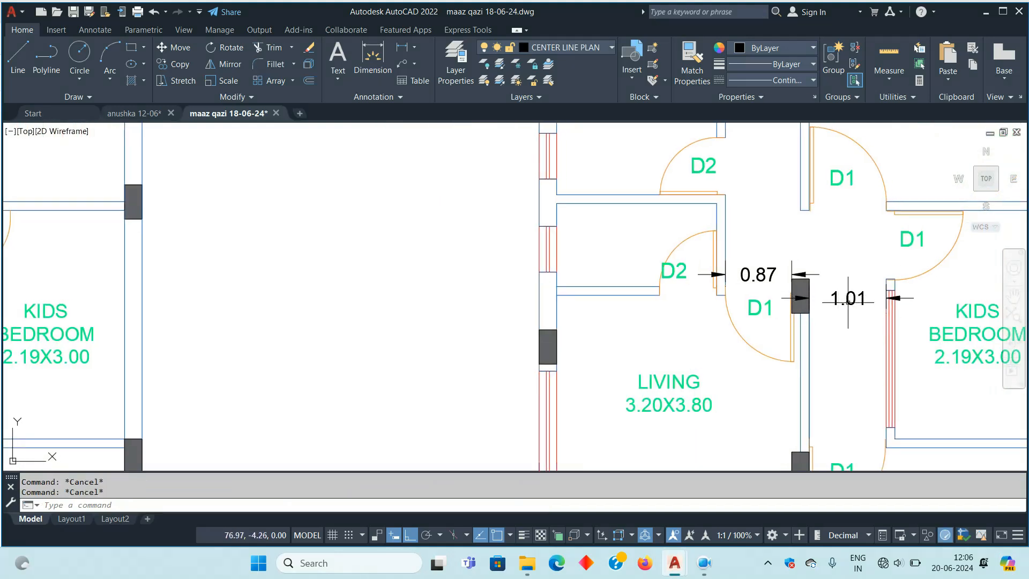
{"action": "scroll", "coordinate": [344, 320], "scroll_direction": "down", "scroll_amount": 5}
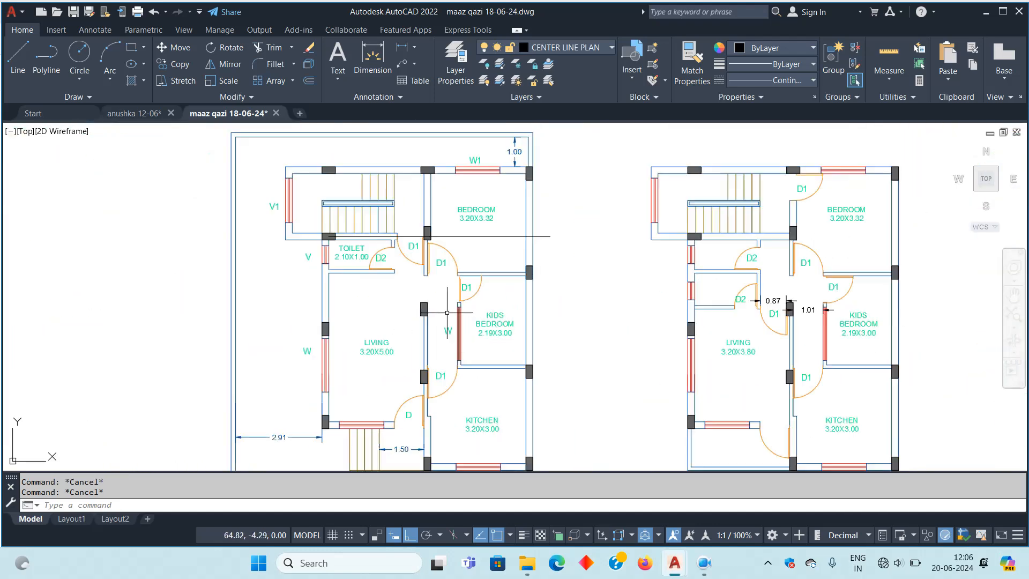
{"action": "middle_click_drag", "start_coordinate": [400, 310], "coordinate": [419, 307]}
{"action": "scroll", "coordinate": [810, 298], "scroll_direction": "up", "scroll_amount": 4}
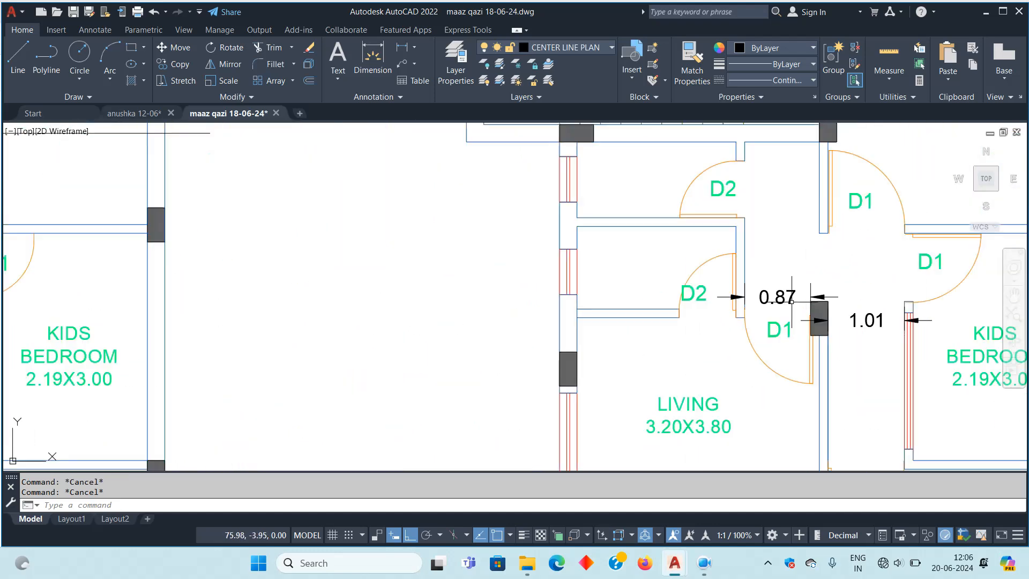
{"action": "scroll", "coordinate": [782, 314], "scroll_direction": "up", "scroll_amount": 2}
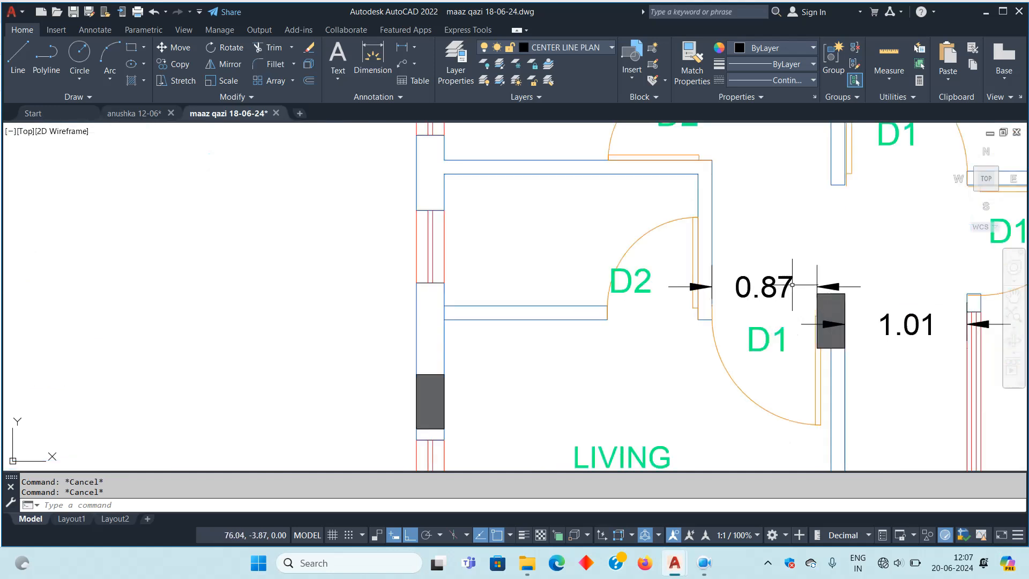
{"action": "middle_click_drag", "start_coordinate": [793, 284], "coordinate": [689, 283]}
{"action": "scroll", "coordinate": [702, 321], "scroll_direction": "up", "scroll_amount": 3}
{"action": "left_click", "coordinate": [706, 339]}
{"action": "middle_click_drag", "start_coordinate": [707, 339], "coordinate": [666, 349]}
{"action": "key", "text": "Escape"}
{"action": "left_click", "coordinate": [664, 347]}
{"action": "key", "text": "Escape"}
{"action": "scroll", "coordinate": [758, 345], "scroll_direction": "down", "scroll_amount": 5}
{"action": "middle_click_drag", "start_coordinate": [747, 384], "coordinate": [697, 274]}
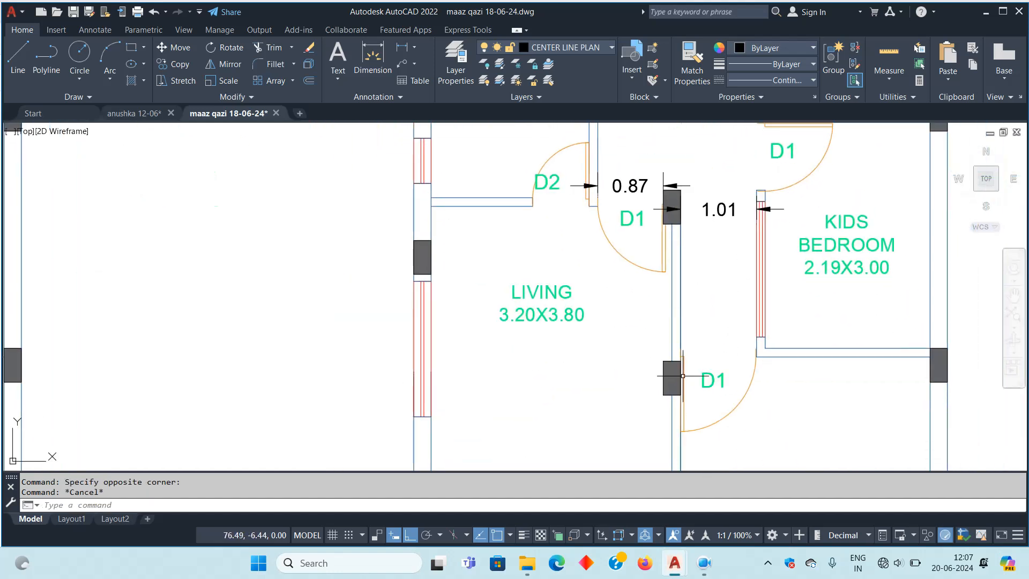
{"action": "scroll", "coordinate": [671, 209], "scroll_direction": "up", "scroll_amount": 6}
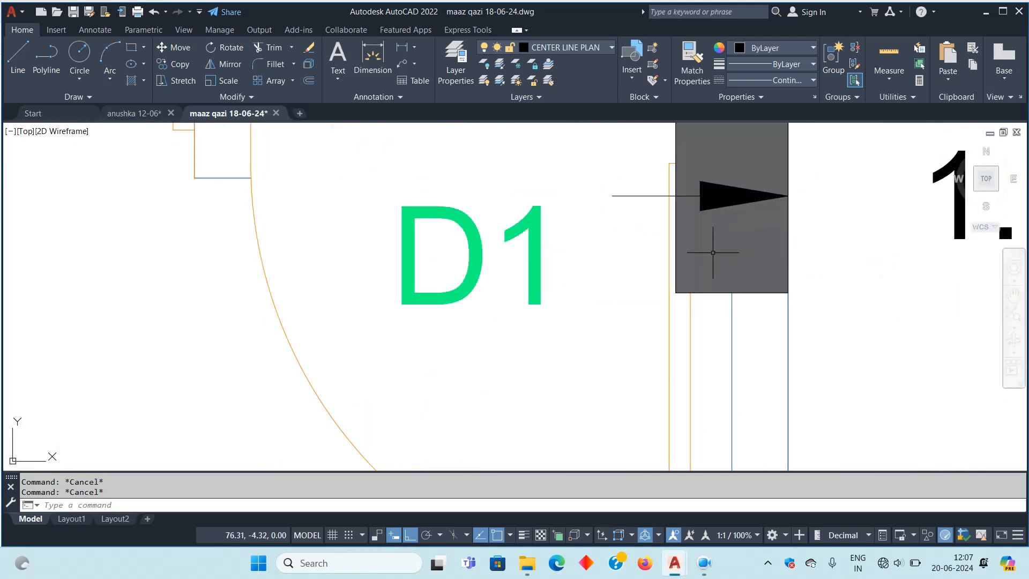
Undo the door opening and passage dimensions, the wall stub trim and the move of the living room's door D1
{"action": "left_click", "coordinate": [704, 329]}
{"action": "key", "text": "Escape"}
{"action": "key", "text": "ctrl+z"}
{"action": "key", "text": "ctrl+z"}
{"action": "key", "text": "ctrl+z"}
{"action": "key", "text": "ctrl+z"}
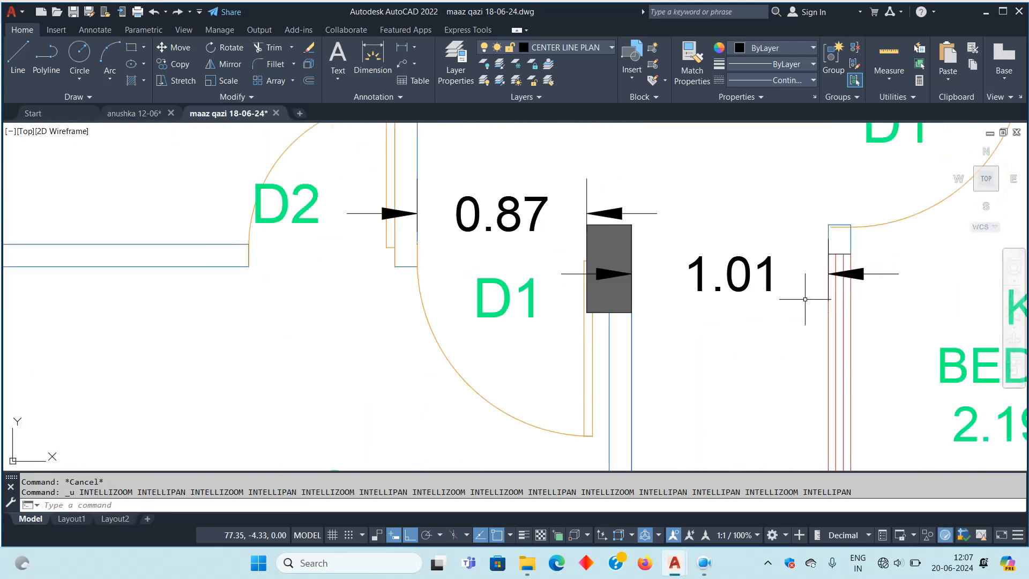
{"action": "key", "text": "ctrl+z"}
{"action": "key", "text": "ctrl+z"}
{"action": "key", "text": "ctrl+z"}
{"action": "key", "text": "ctrl+z"}
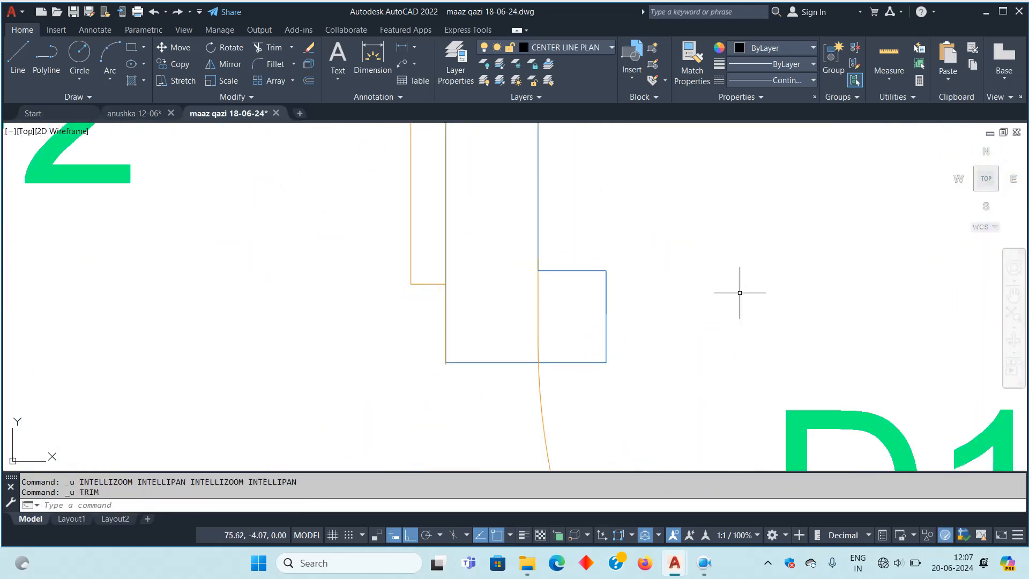
{"action": "key", "text": "ctrl+z"}
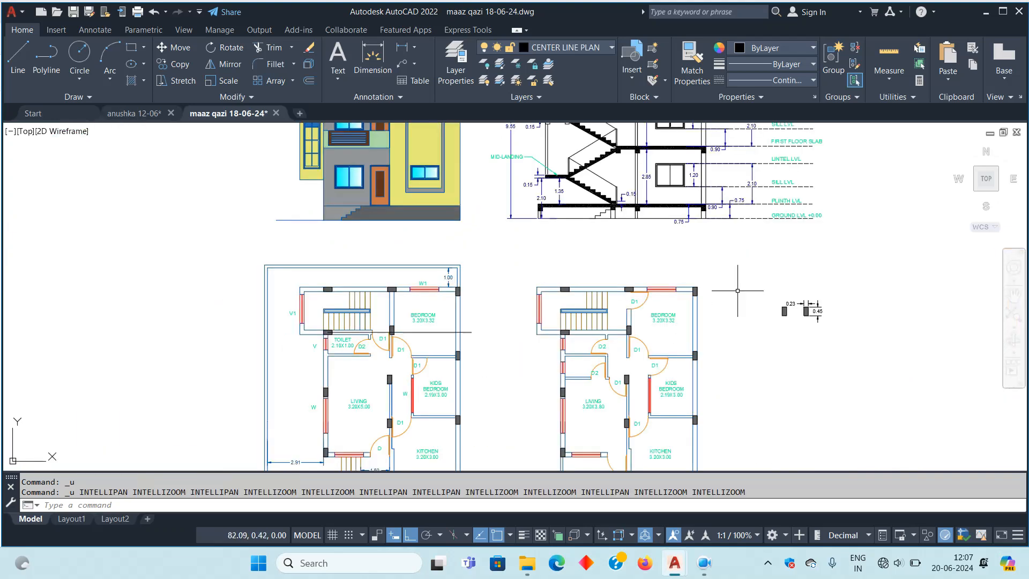
Move the column beside the 3.20X3.80 living room's door D1 toward the passage, aligning its edge with the wall's living-room face
{"action": "scroll", "coordinate": [662, 372], "scroll_direction": "up", "scroll_amount": 2}
{"action": "scroll", "coordinate": [656, 339], "scroll_direction": "up", "scroll_amount": 9}
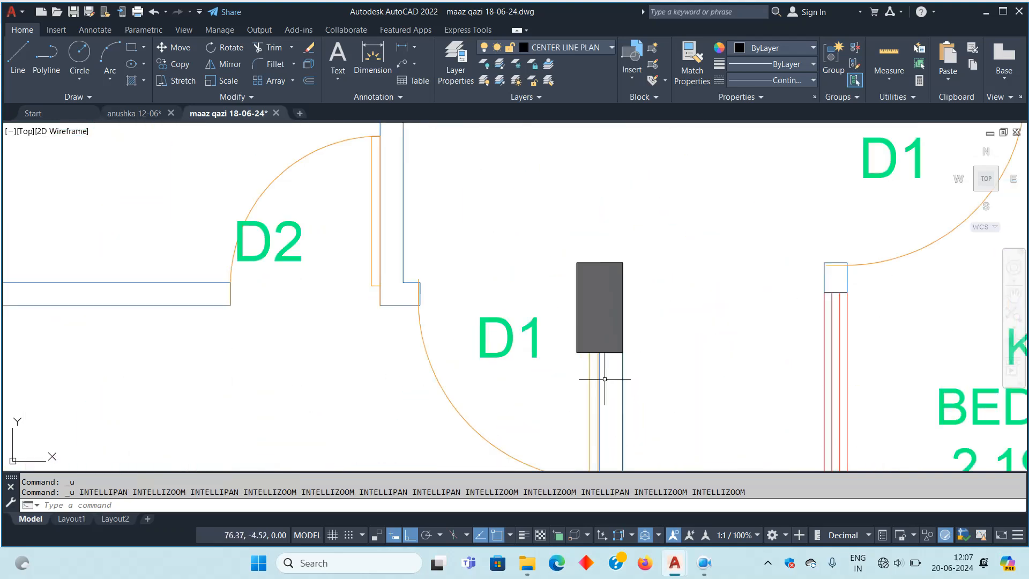
{"action": "left_click", "coordinate": [621, 264]}
{"action": "type", "text": "m"}
{"action": "key", "text": "Return"}
{"action": "scroll", "coordinate": [567, 374], "scroll_direction": "up", "scroll_amount": 4}
{"action": "left_click", "coordinate": [540, 334]}
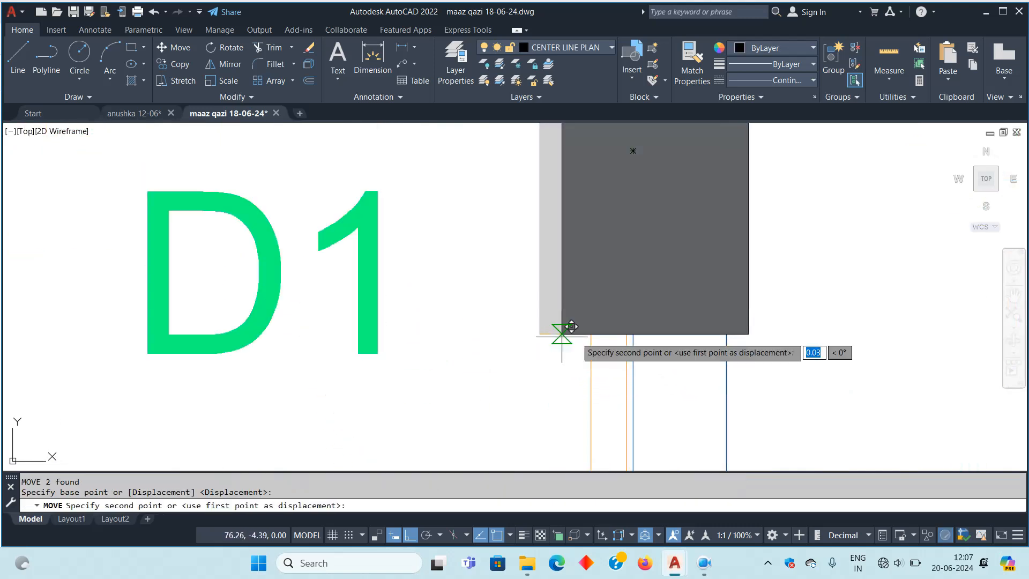
{"action": "key", "text": "Escape"}
{"action": "key", "text": "Escape"}
{"action": "scroll", "coordinate": [643, 324], "scroll_direction": "down", "scroll_amount": 6}
{"action": "scroll", "coordinate": [713, 338], "scroll_direction": "up", "scroll_amount": 3}
{"action": "left_click", "coordinate": [734, 382]}
{"action": "key", "text": "Escape"}
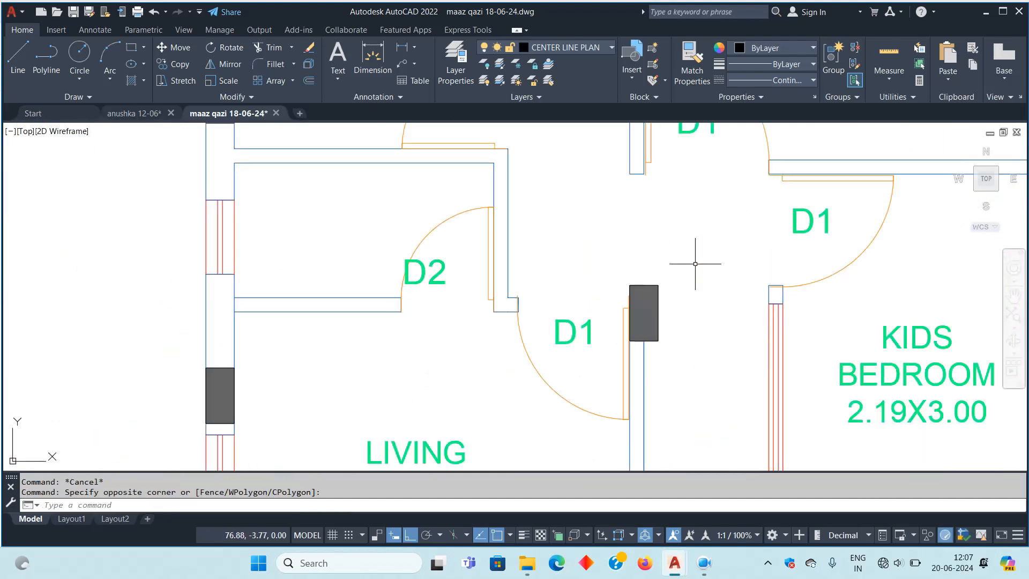
{"action": "scroll", "coordinate": [718, 321], "scroll_direction": "down", "scroll_amount": 3}
{"action": "scroll", "coordinate": [713, 319], "scroll_direction": "up", "scroll_amount": 1}
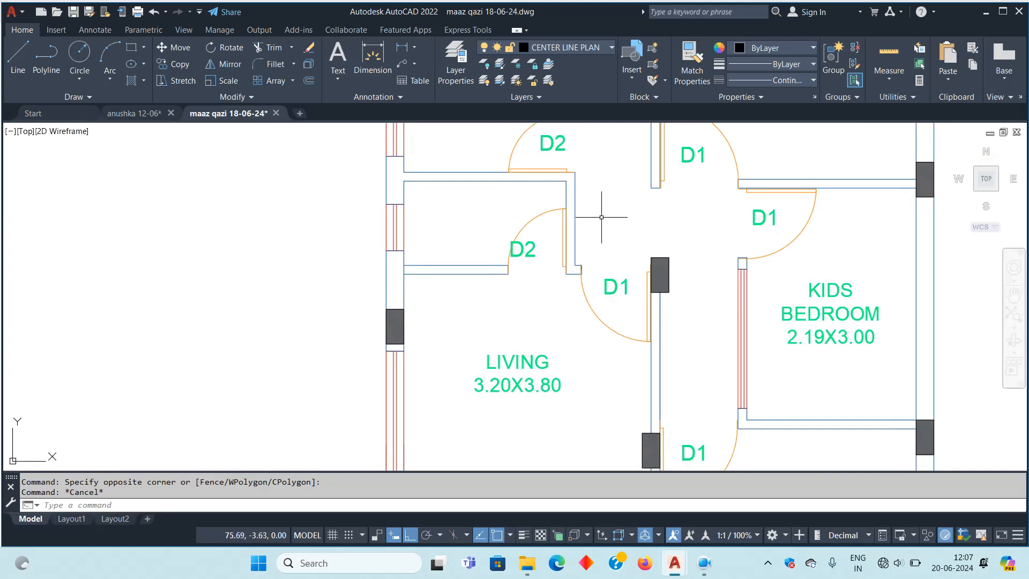
Add a linear dimension across the living room's D1 door opening, from the moved column to the wall stub
{"action": "left_click", "coordinate": [402, 47]}
{"action": "scroll", "coordinate": [624, 256], "scroll_direction": "up", "scroll_amount": 4}
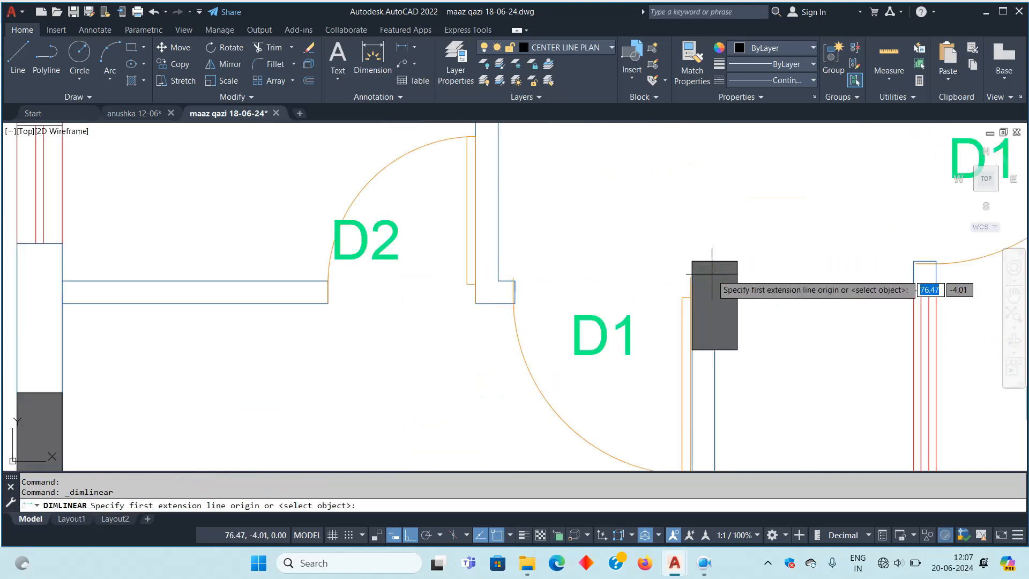
{"action": "left_click", "coordinate": [692, 261]}
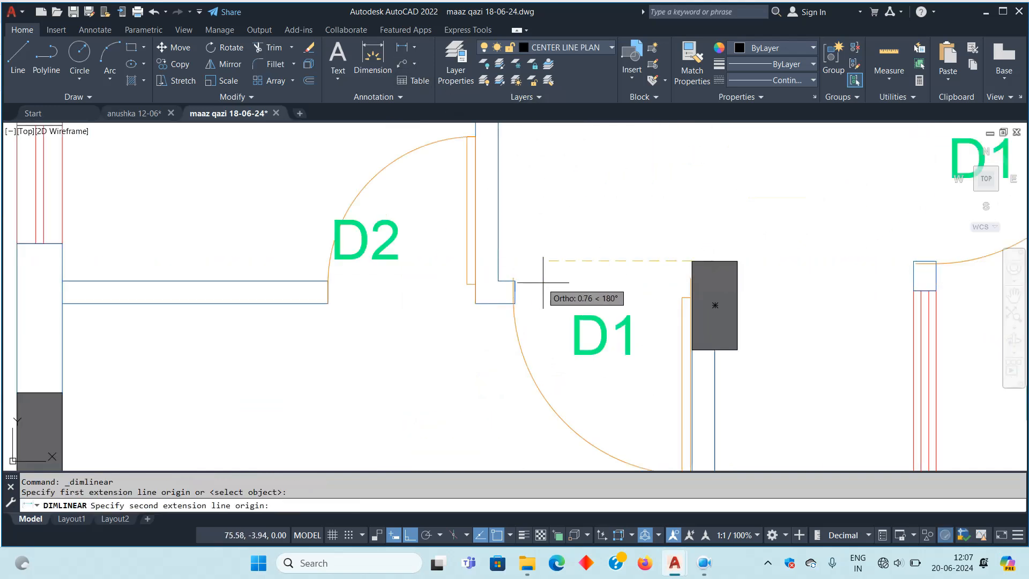
{"action": "left_click", "coordinate": [515, 280]}
{"action": "left_click", "coordinate": [516, 225]}
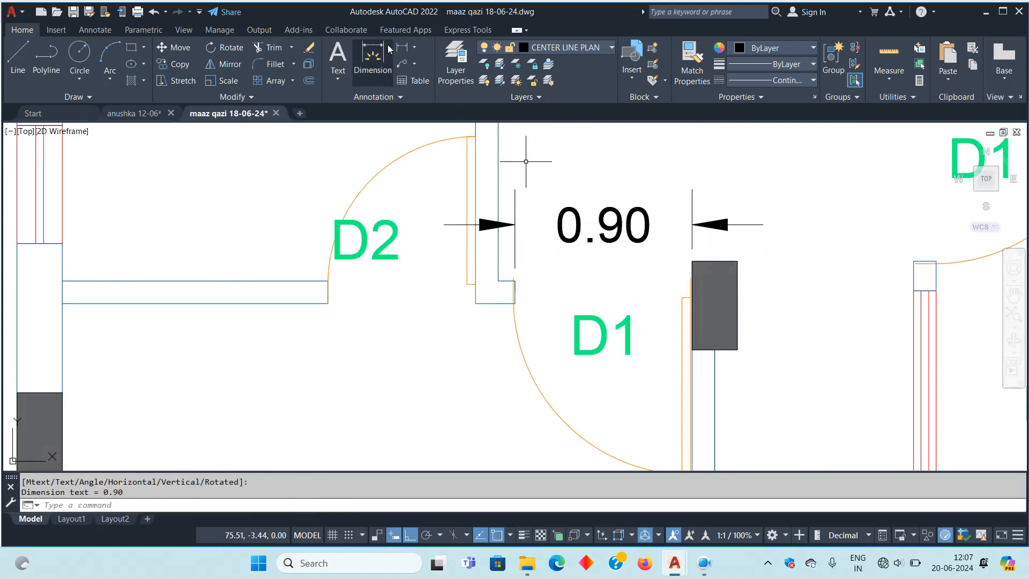
Add a linear dimension across the passage from the living room wall's passage face to the kids bedroom's window wall
{"action": "left_click", "coordinate": [402, 47]}
{"action": "scroll", "coordinate": [549, 258], "scroll_direction": "down", "scroll_amount": 4}
{"action": "middle_click_drag", "start_coordinate": [719, 316], "coordinate": [709, 345]}
{"action": "scroll", "coordinate": [619, 380], "scroll_direction": "up", "scroll_amount": 4}
{"action": "left_click", "coordinate": [583, 307]}
{"action": "left_click", "coordinate": [781, 306]}
{"action": "left_click", "coordinate": [739, 322]}
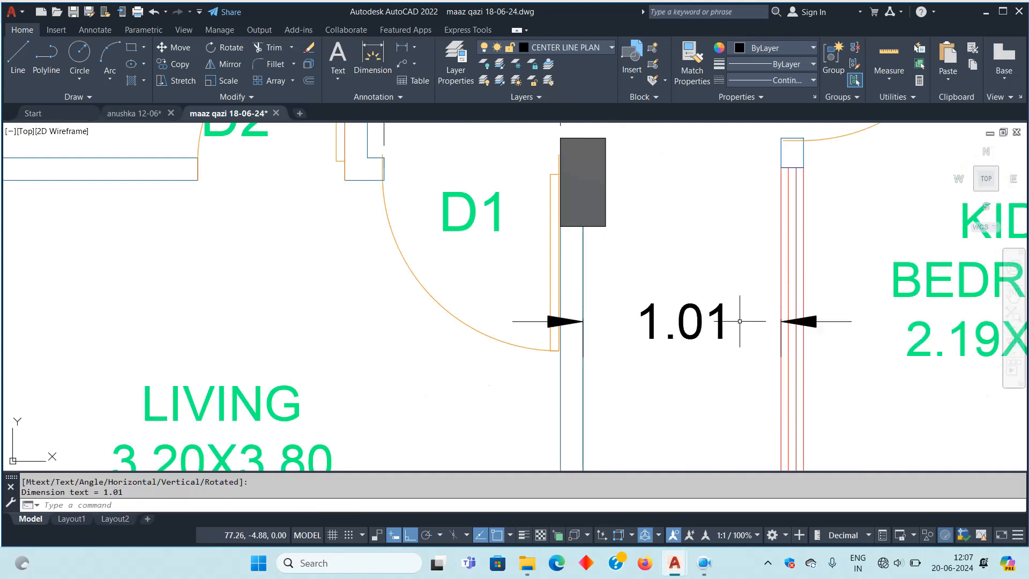
Add a linear dimension across the passage from the moved column to the kids bedroom's window wall
{"action": "left_click", "coordinate": [403, 48]}
{"action": "left_click", "coordinate": [605, 211]}
{"action": "left_click", "coordinate": [781, 211]}
{"action": "left_click", "coordinate": [772, 204]}
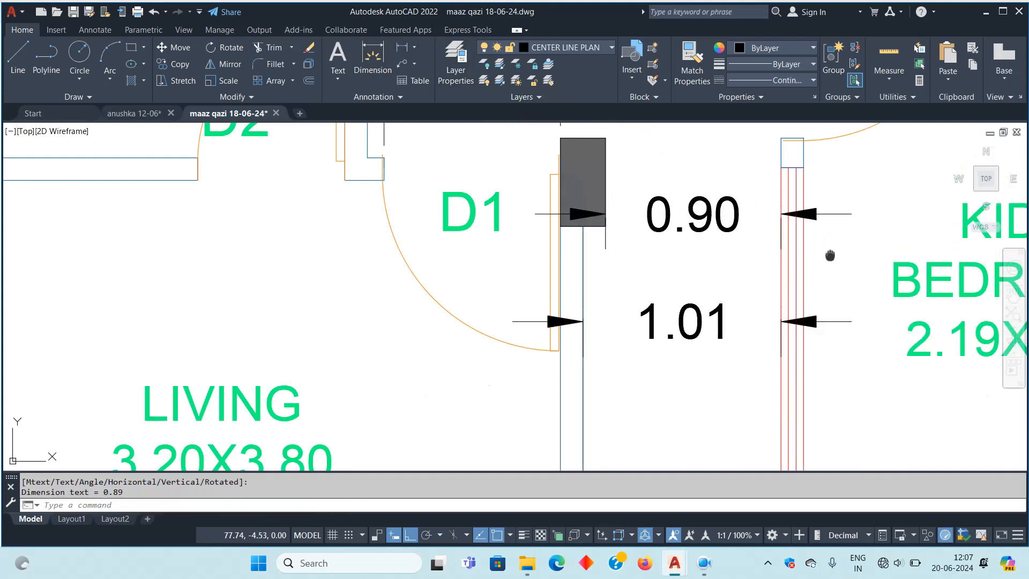
Delete the three check dimensions around the column beside door D1
{"action": "scroll", "coordinate": [690, 339], "scroll_direction": "down", "scroll_amount": 3}
{"action": "left_click", "coordinate": [674, 378]}
{"action": "left_click", "coordinate": [634, 224]}
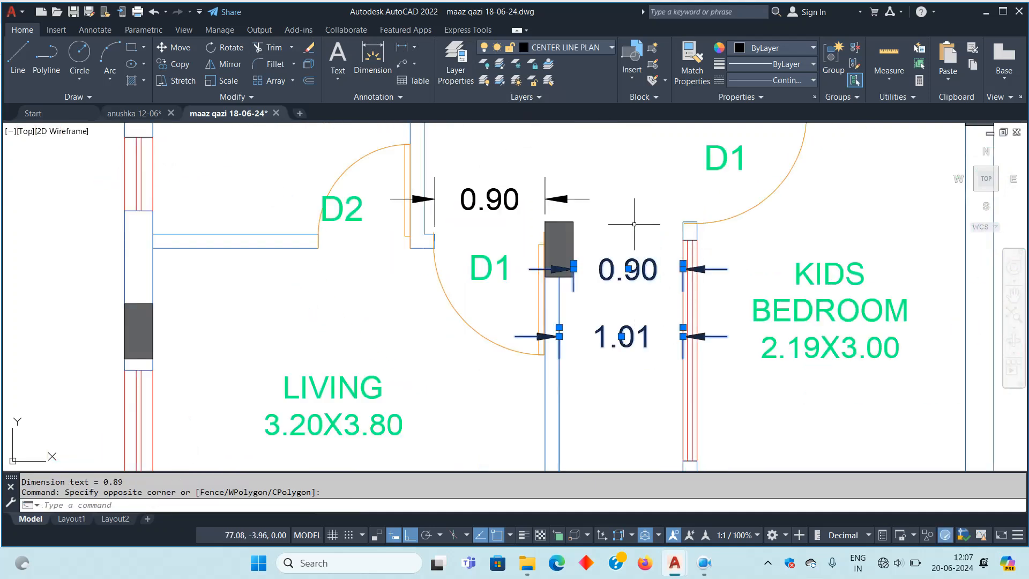
{"action": "left_click", "coordinate": [569, 176]}
{"action": "left_click", "coordinate": [483, 203]}
{"action": "key", "text": "Delete"}
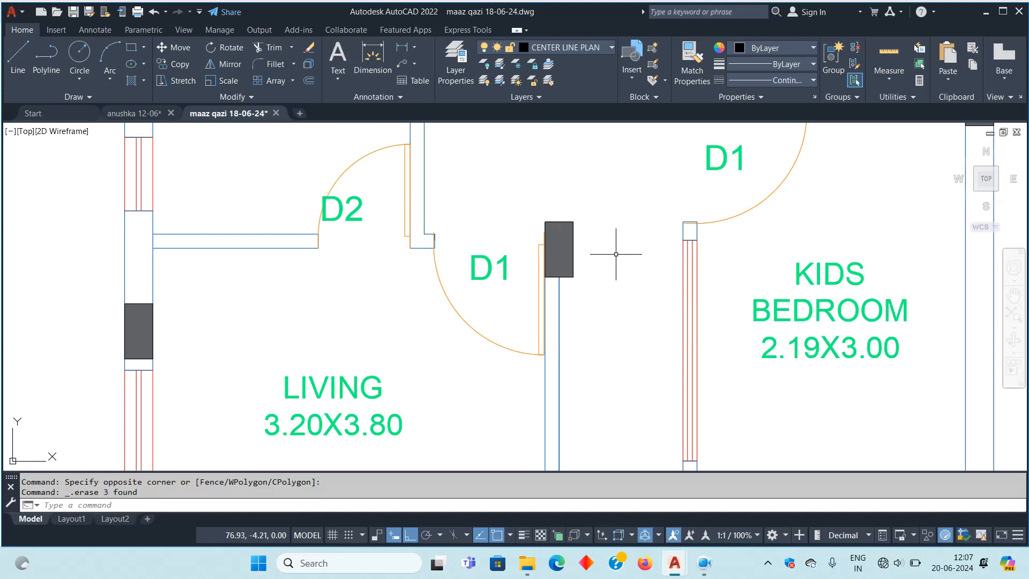
{"action": "left_click", "coordinate": [613, 220]}
{"action": "left_click", "coordinate": [655, 255]}
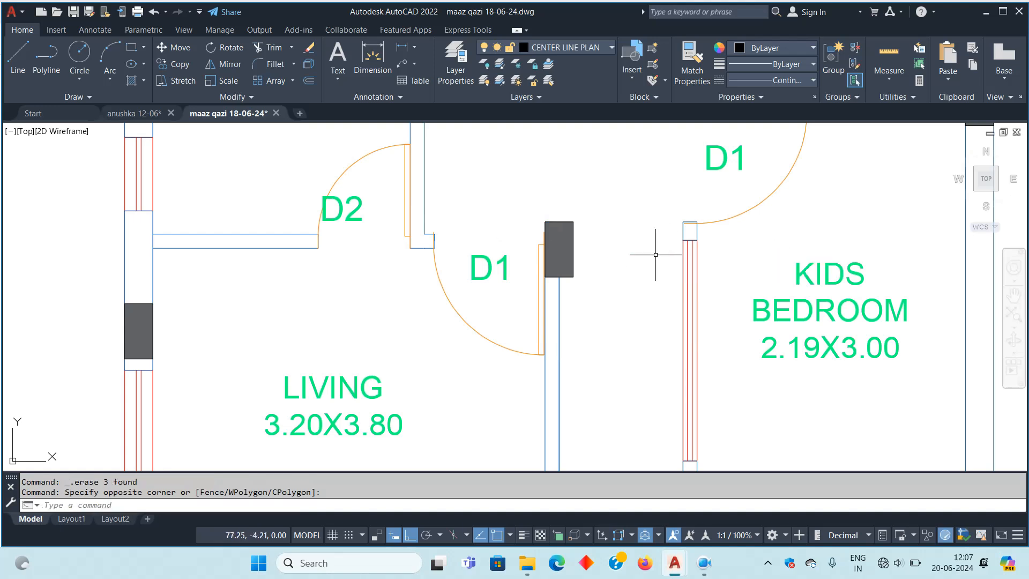
{"action": "scroll", "coordinate": [568, 220], "scroll_direction": "up", "scroll_amount": 2}
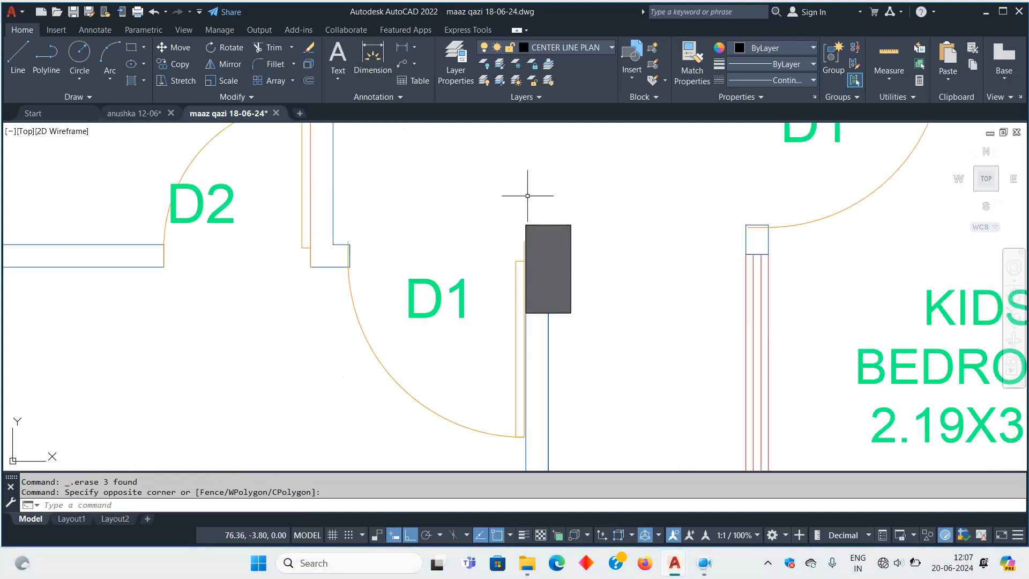
{"action": "middle_click_drag", "start_coordinate": [686, 218], "coordinate": [662, 220]}
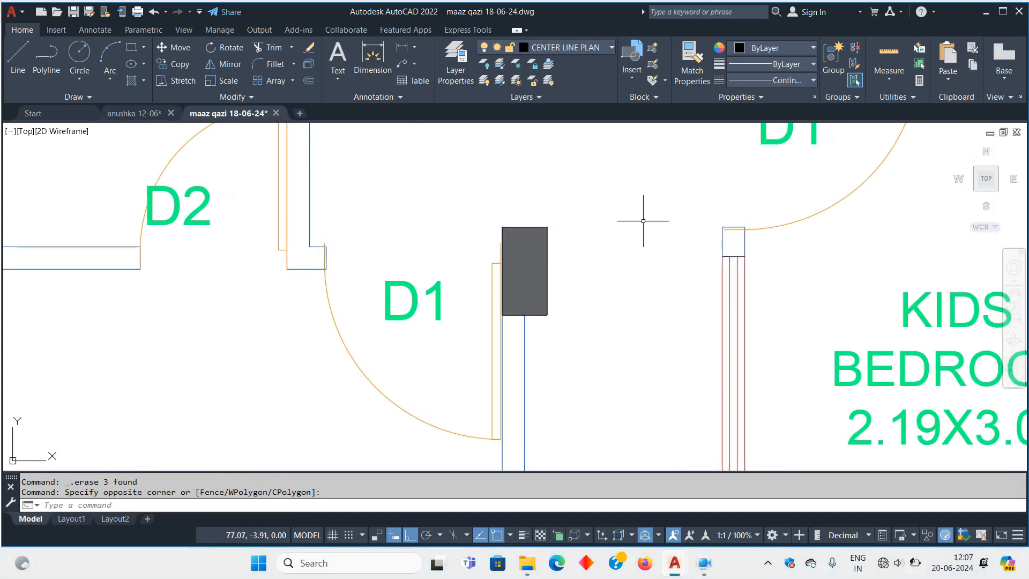
{"action": "left_click", "coordinate": [704, 563]}
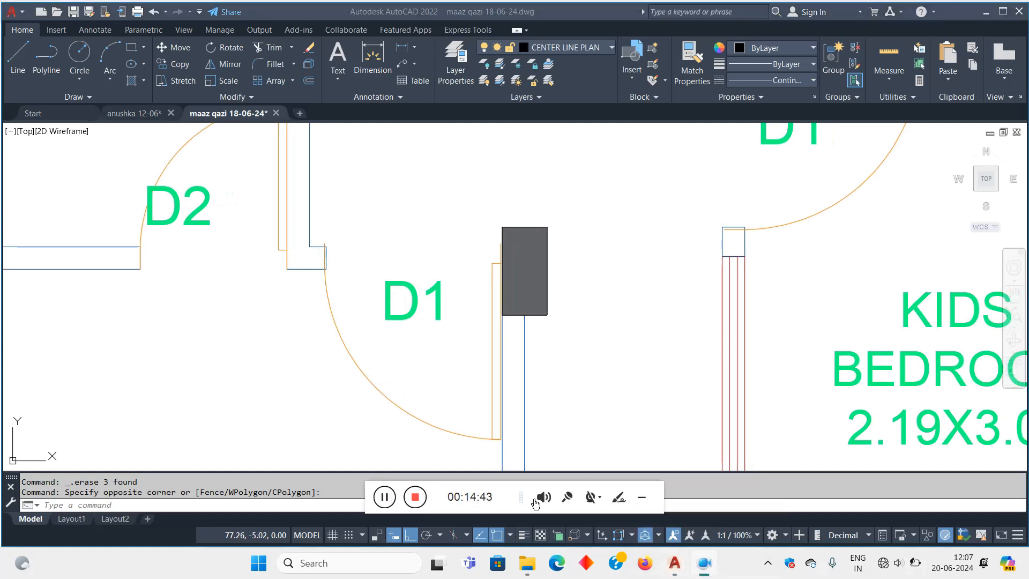
{"action": "left_click", "coordinate": [642, 498]}
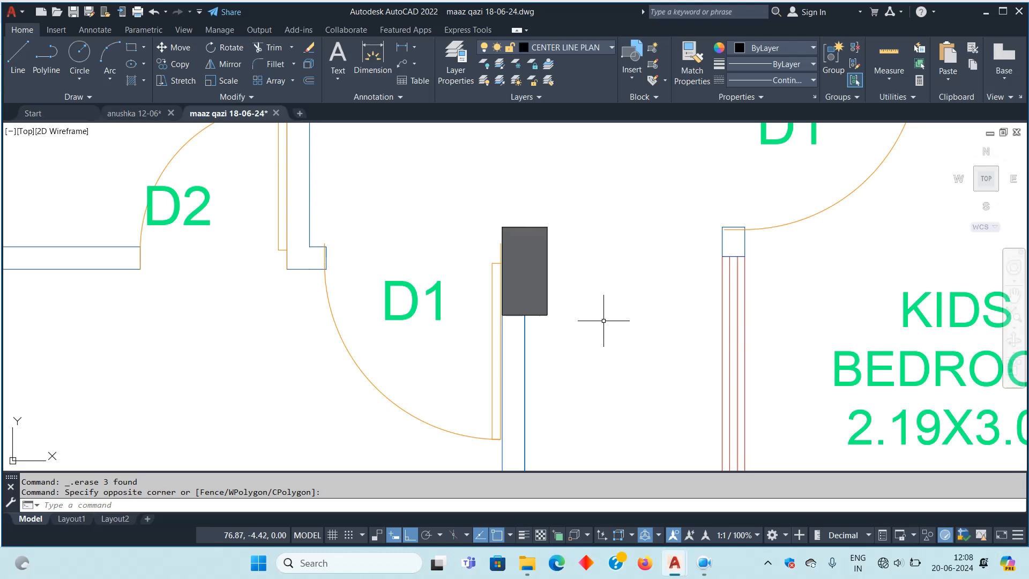
{"action": "scroll", "coordinate": [604, 320], "scroll_direction": "down", "scroll_amount": 8}
{"action": "scroll", "coordinate": [572, 312], "scroll_direction": "up", "scroll_amount": 4}
{"action": "scroll", "coordinate": [489, 280], "scroll_direction": "up", "scroll_amount": 4}
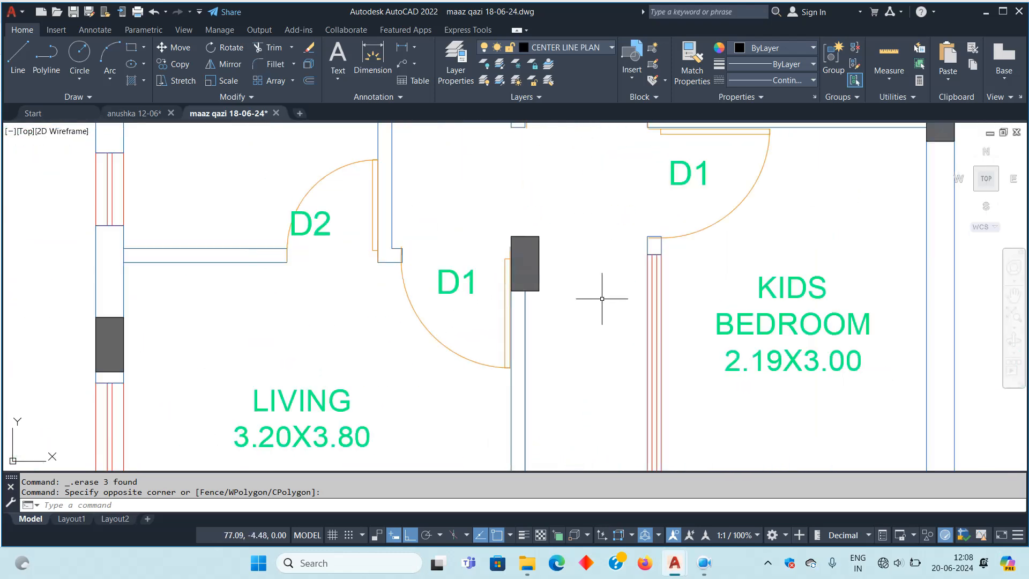
{"action": "left_click", "coordinate": [703, 563]}
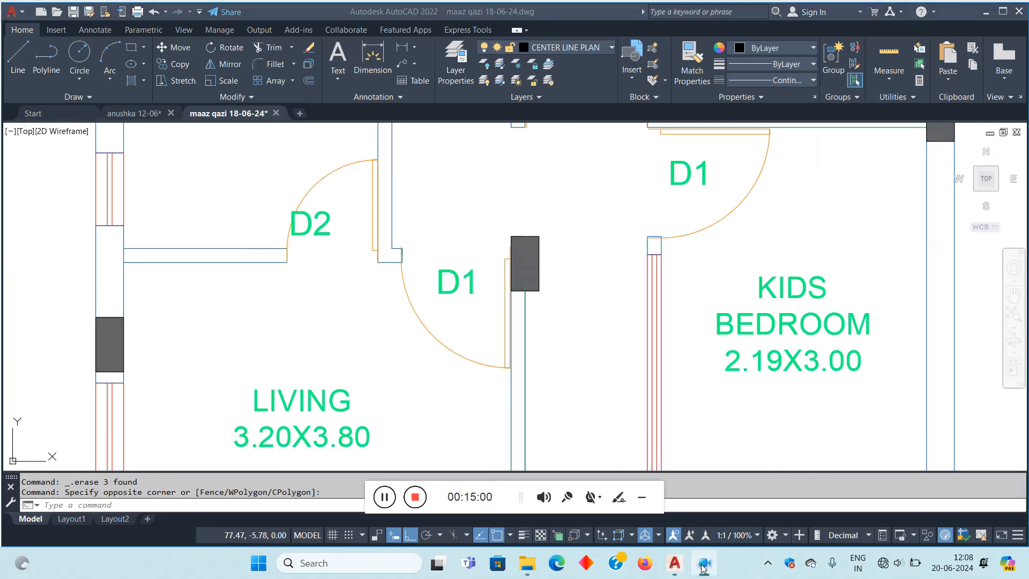
{"action": "left_click", "coordinate": [703, 564]}
Move the ground floor column between the 3.20X5.00 living room and the passage, aligning its edge with the wall's living-room face
{"action": "scroll", "coordinate": [583, 304], "scroll_direction": "down", "scroll_amount": 5}
{"action": "scroll", "coordinate": [348, 250], "scroll_direction": "down", "scroll_amount": 3}
{"action": "scroll", "coordinate": [376, 295], "scroll_direction": "up", "scroll_amount": 3}
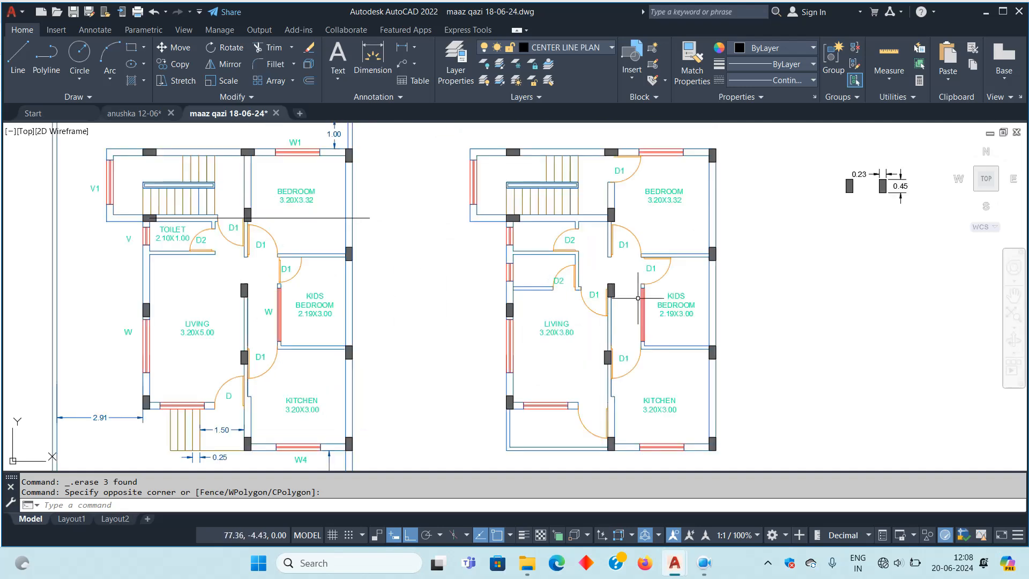
{"action": "scroll", "coordinate": [618, 284], "scroll_direction": "up", "scroll_amount": 3}
{"action": "scroll", "coordinate": [589, 290], "scroll_direction": "down", "scroll_amount": 5}
{"action": "scroll", "coordinate": [359, 322], "scroll_direction": "up", "scroll_amount": 6}
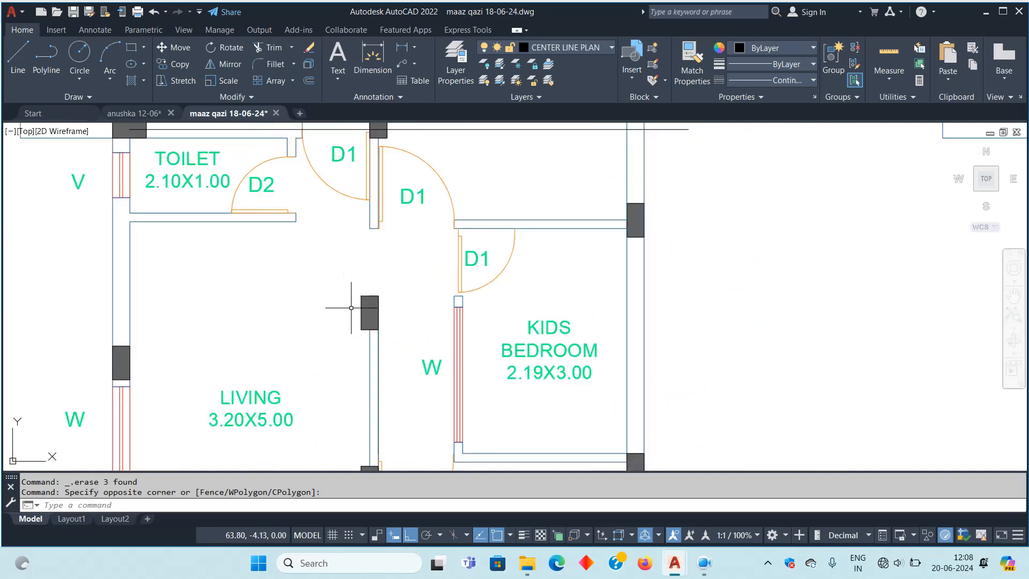
{"action": "left_click", "coordinate": [363, 337]}
{"action": "left_click", "coordinate": [352, 318]}
{"action": "middle_click_drag", "start_coordinate": [447, 324], "coordinate": [459, 324]}
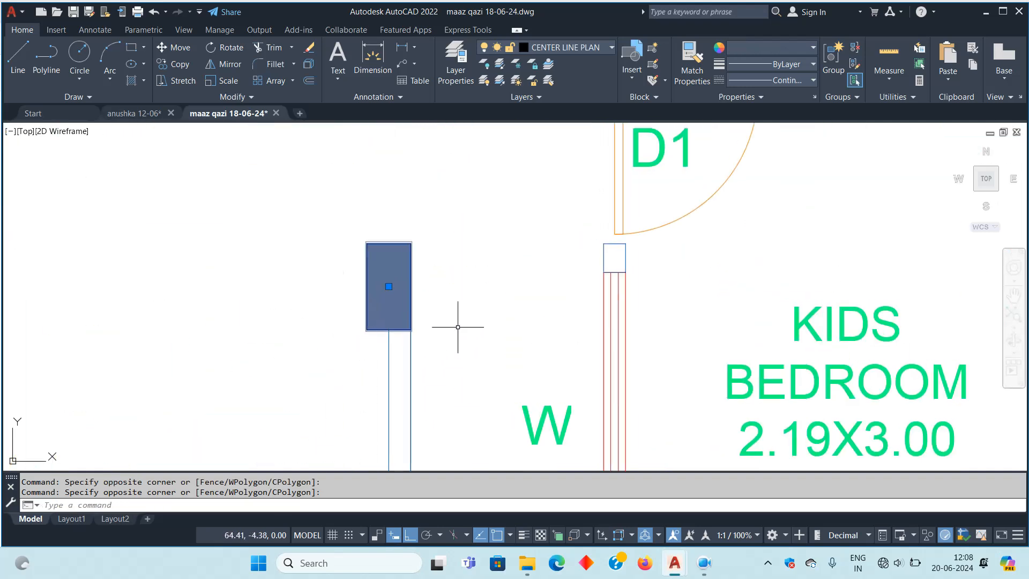
{"action": "type", "text": "m"}
{"action": "key", "text": "Return"}
{"action": "left_click", "coordinate": [377, 319]}
{"action": "left_click", "coordinate": [401, 320]}
{"action": "scroll", "coordinate": [425, 299], "scroll_direction": "down", "scroll_amount": 8}
Delete the stray horizontal line running across the ground floor plan between the staircase and toilet
{"action": "middle_click_drag", "start_coordinate": [652, 320], "coordinate": [529, 315]}
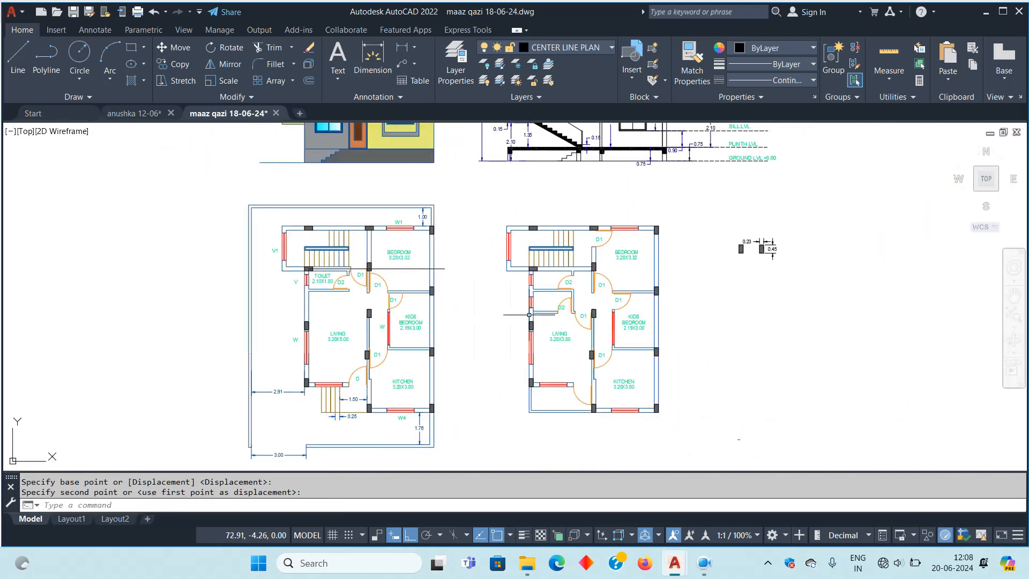
{"action": "left_click", "coordinate": [399, 269]}
{"action": "key", "text": "Delete"}
{"action": "middle_click_drag", "start_coordinate": [415, 294], "coordinate": [432, 253]}
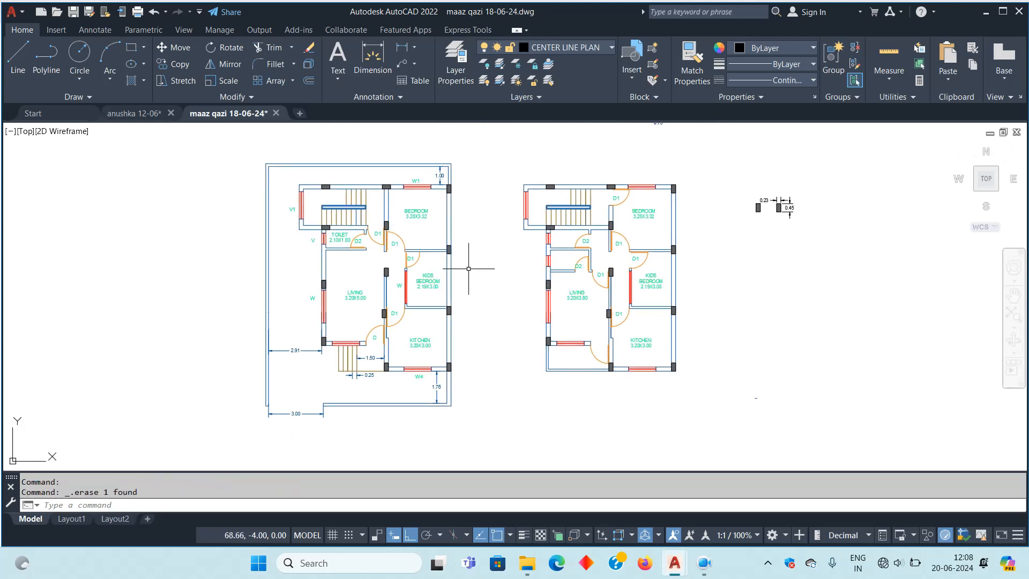
{"action": "middle_click_drag", "start_coordinate": [682, 311], "coordinate": [555, 333]}
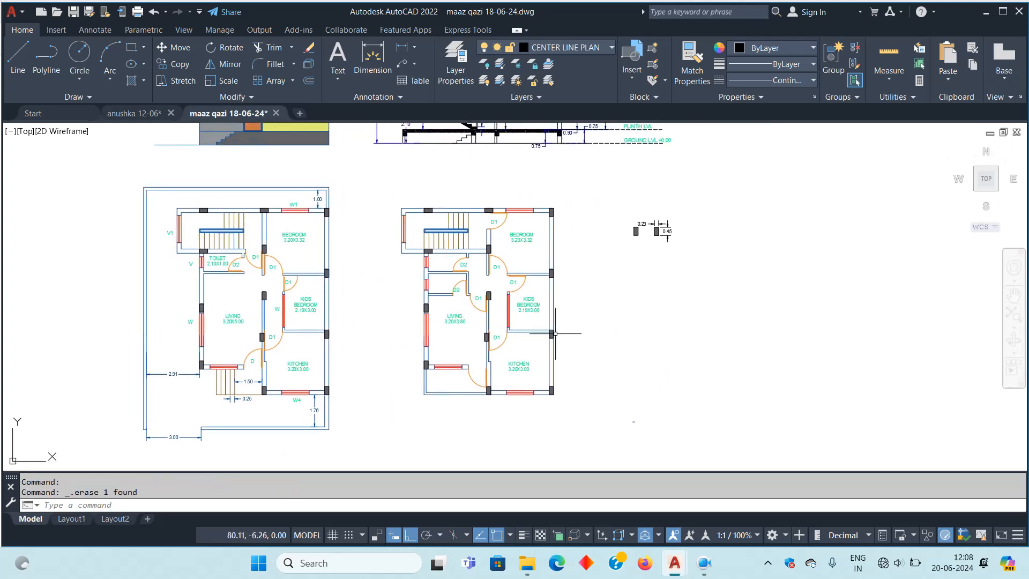
{"action": "middle_click_drag", "start_coordinate": [500, 256], "coordinate": [642, 224]}
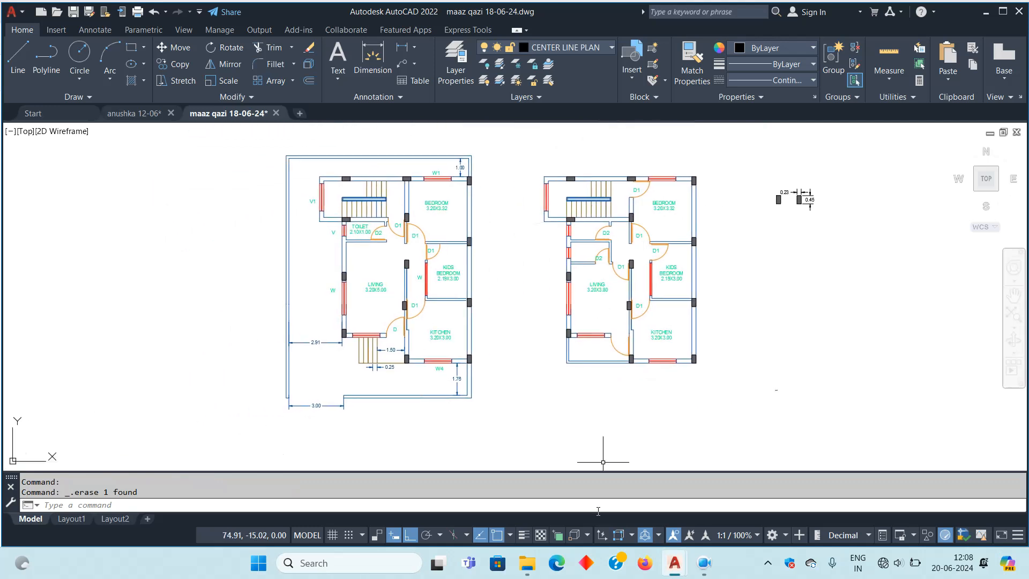
Add a multiline text note reading "1. TOTAL AREA" below the ground floor plan's front boundary wall
{"action": "middle_click_drag", "start_coordinate": [437, 466], "coordinate": [482, 434]}
{"action": "key", "text": "Escape"}
{"action": "key", "text": "Escape"}
{"action": "type", "text": "t"}
{"action": "key", "text": "Return"}
{"action": "left_click", "coordinate": [442, 398]}
{"action": "left_click", "coordinate": [530, 430]}
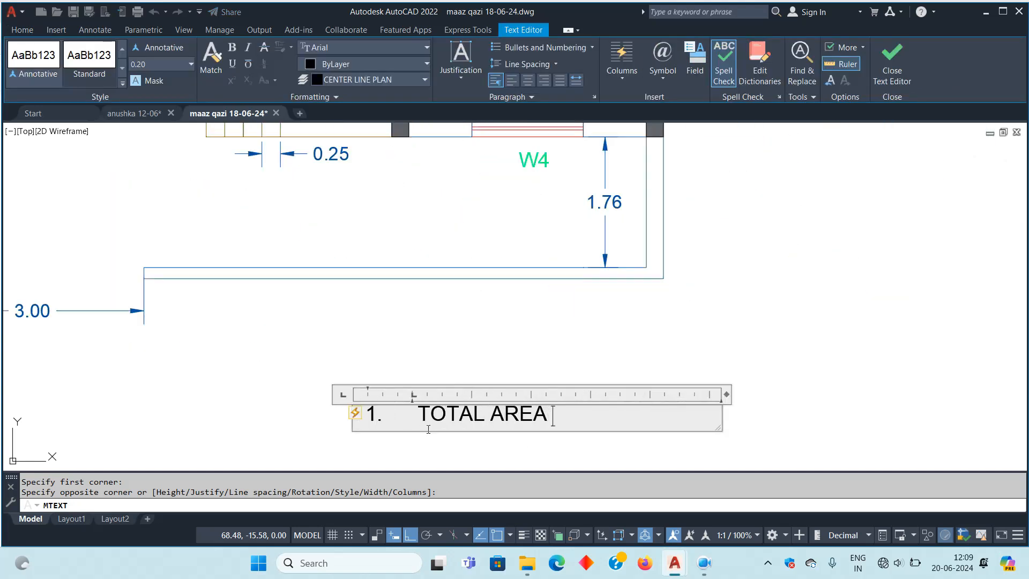
{"action": "left_click", "coordinate": [630, 335]}
{"action": "scroll", "coordinate": [542, 338], "scroll_direction": "down", "scroll_amount": 4}
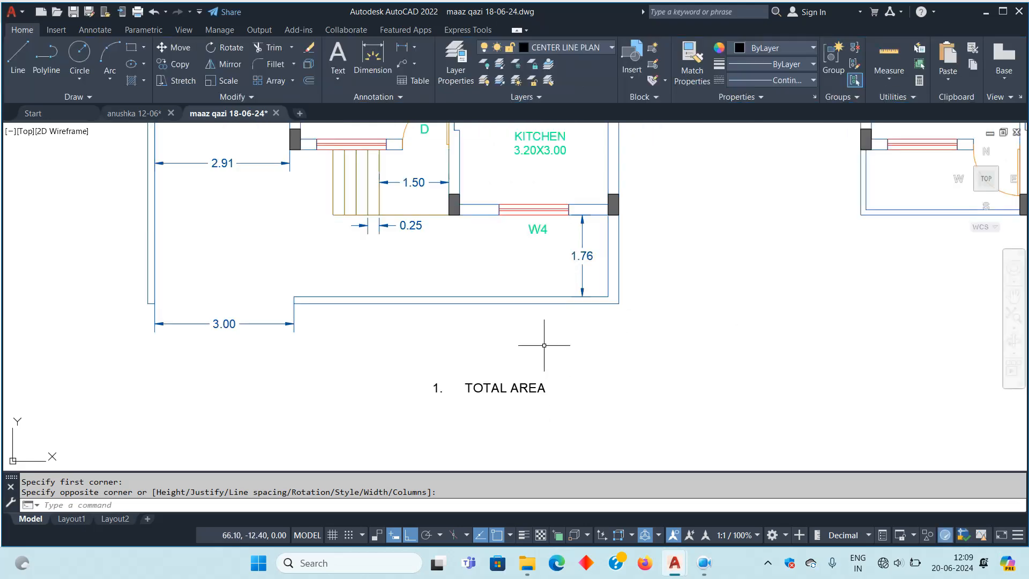
Measure the ground floor plot's total area by picking the outer corners of the compound wall
{"action": "mouse_move", "coordinate": [508, 409]}
{"action": "middle_mouse_down"}
{"action": "mouse_move", "coordinate": [493, 348]}
{"action": "mouse_move", "coordinate": [496, 324]}
{"action": "mouse_move", "coordinate": [504, 331]}
{"action": "middle_mouse_up"}
{"action": "middle_click_drag", "start_coordinate": [475, 295], "coordinate": [500, 381]}
{"action": "type", "text": "A"}
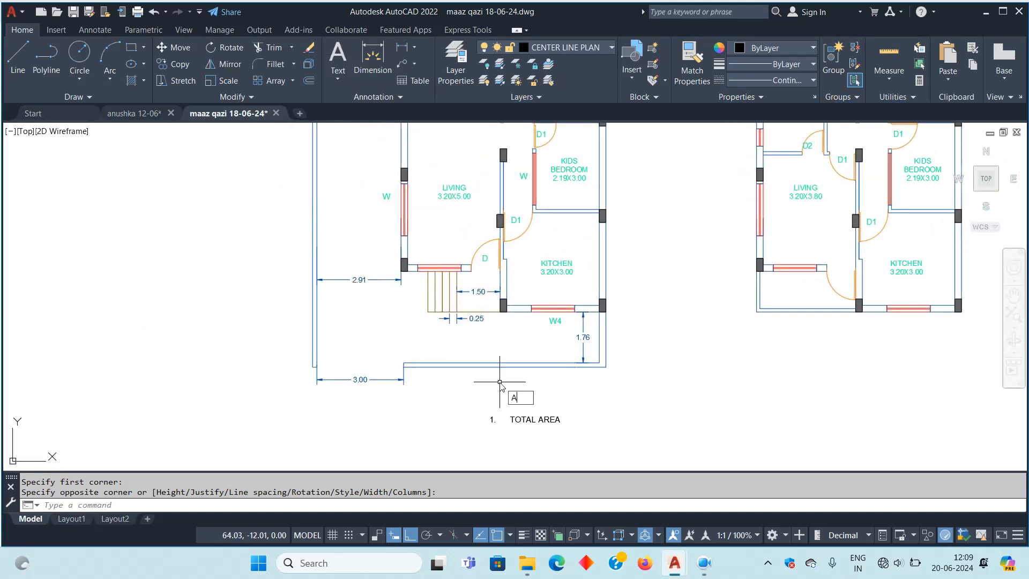
{"action": "type", "text": "REA"}
{"action": "key", "text": "Return"}
{"action": "left_click", "coordinate": [608, 368]}
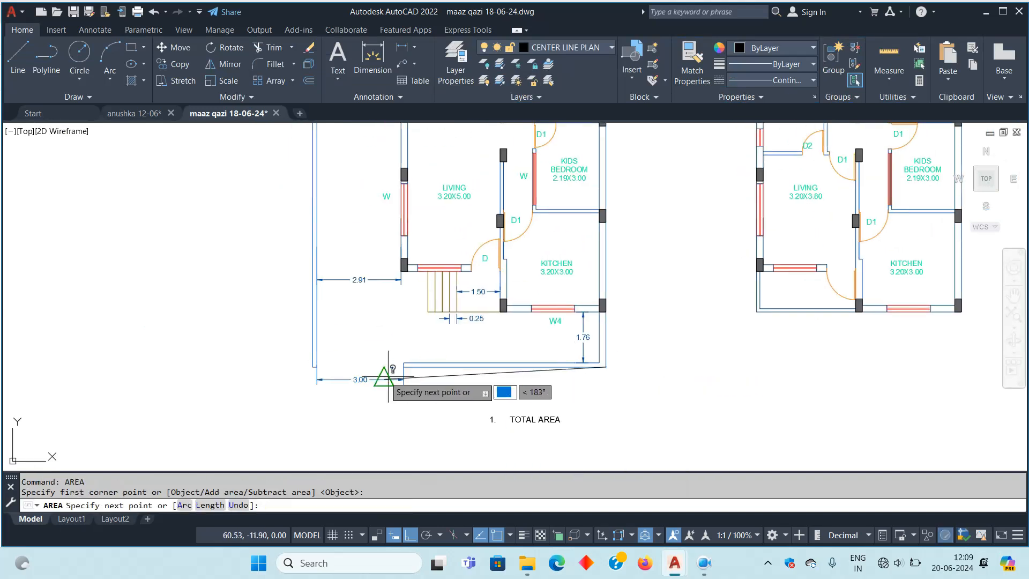
{"action": "scroll", "coordinate": [315, 358], "scroll_direction": "up", "scroll_amount": 6}
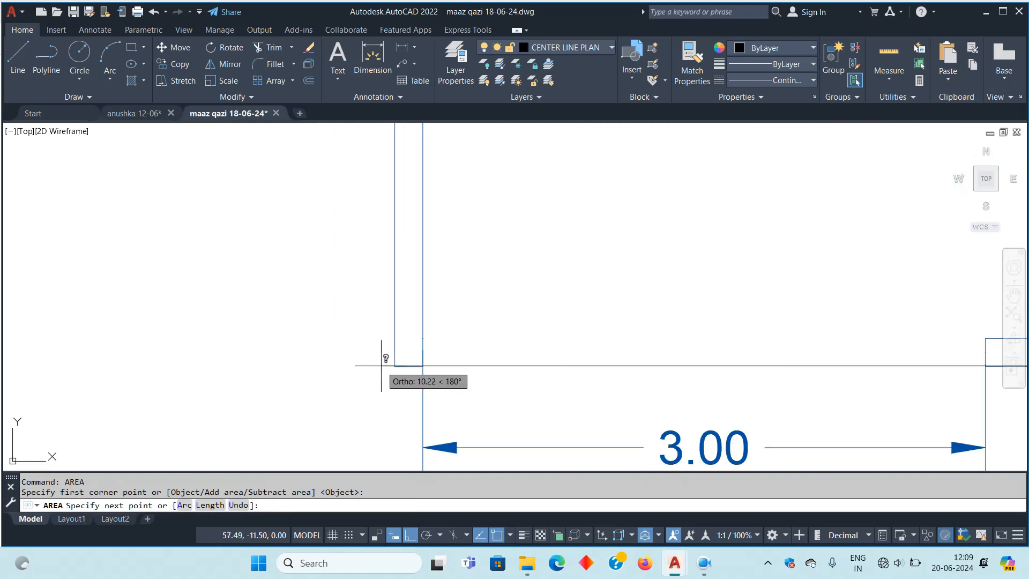
{"action": "scroll", "coordinate": [345, 388], "scroll_direction": "down", "scroll_amount": 15}
{"action": "scroll", "coordinate": [346, 389], "scroll_direction": "up", "scroll_amount": 8}
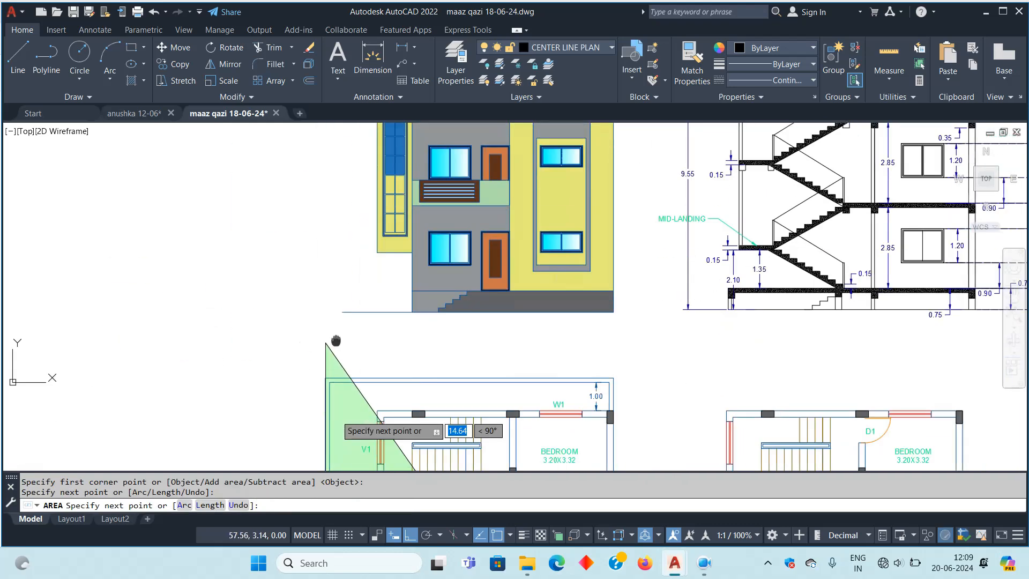
{"action": "scroll", "coordinate": [328, 344], "scroll_direction": "up", "scroll_amount": 4}
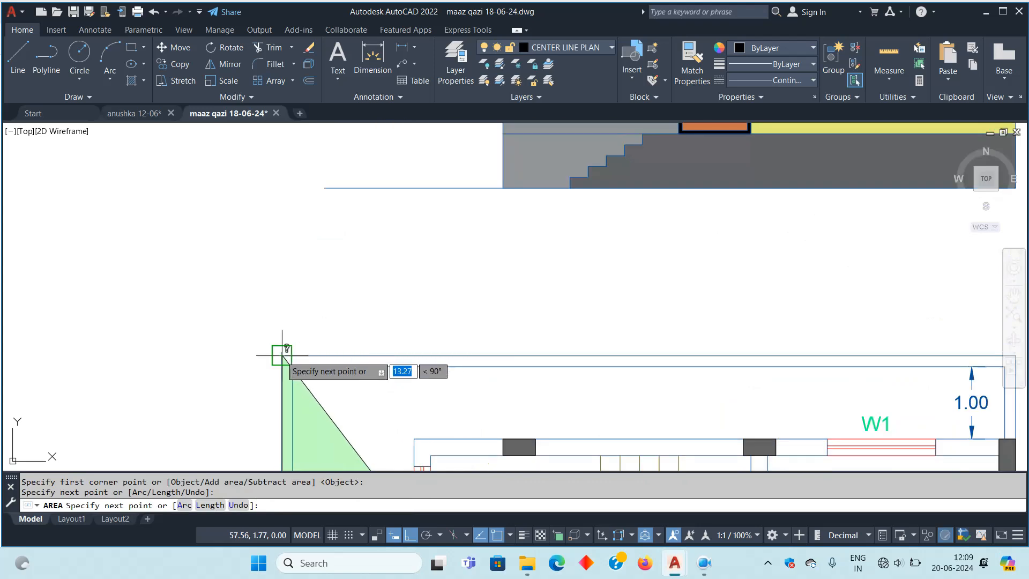
{"action": "left_click", "coordinate": [327, 344]}
{"action": "scroll", "coordinate": [327, 345], "scroll_direction": "down", "scroll_amount": 8}
{"action": "scroll", "coordinate": [443, 306], "scroll_direction": "up", "scroll_amount": 6}
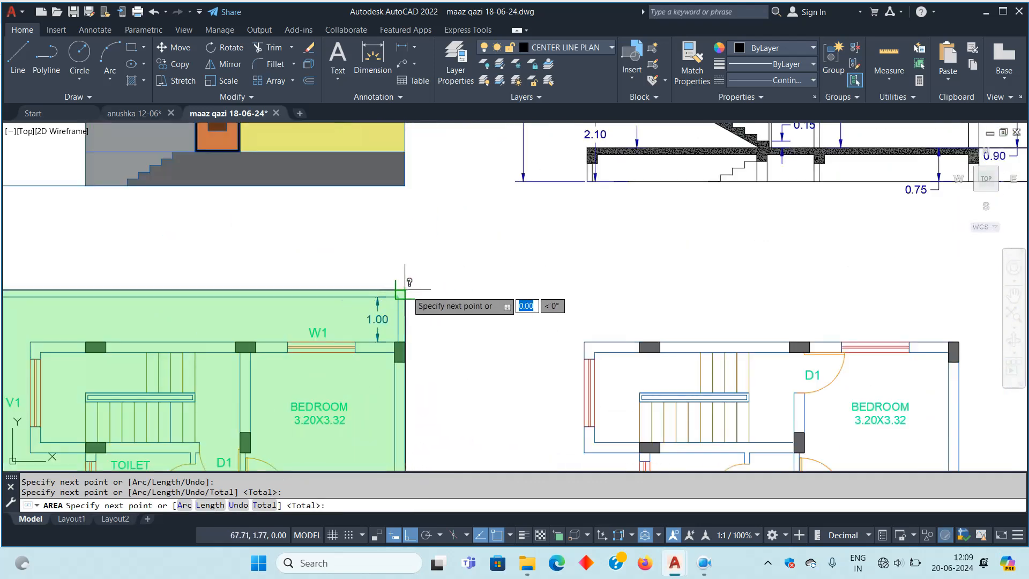
{"action": "scroll", "coordinate": [413, 310], "scroll_direction": "down", "scroll_amount": 10}
{"action": "scroll", "coordinate": [469, 280], "scroll_direction": "up", "scroll_amount": 4}
{"action": "key", "text": "Return"}
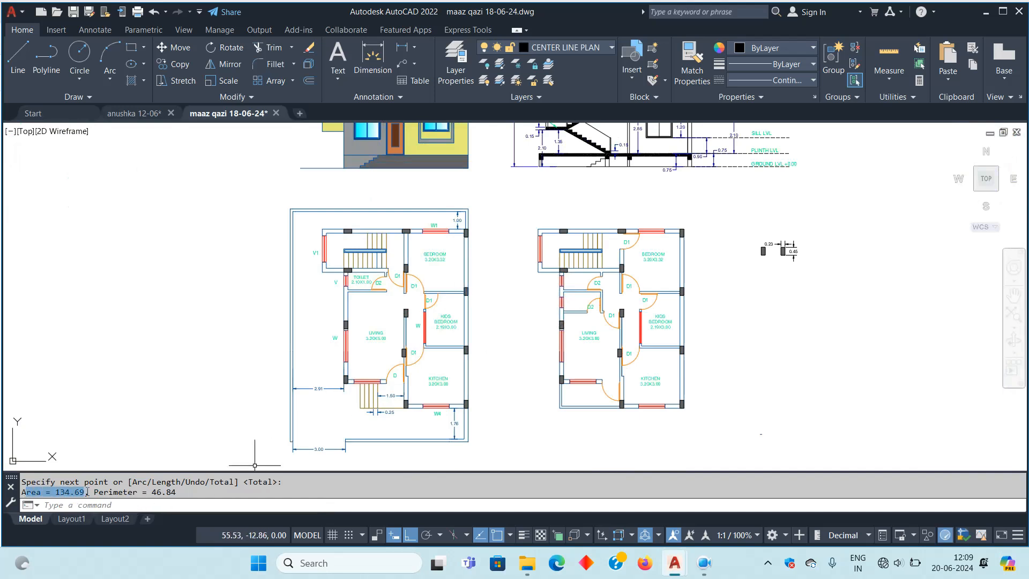
Copy the measured plot area and append "Area = 134.69" to the TOTAL AREA line of the note
{"action": "left_click", "coordinate": [26, 491]}
{"action": "key", "text": "Escape"}
{"action": "key", "text": "Escape"}
{"action": "key", "text": "Escape"}
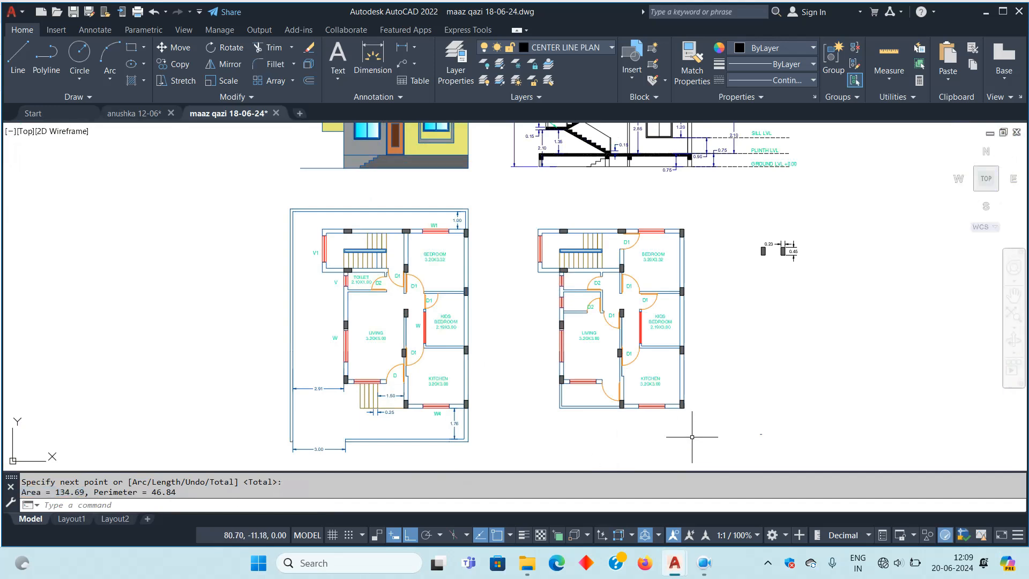
{"action": "middle_click_drag", "start_coordinate": [503, 439], "coordinate": [593, 210]}
{"action": "scroll", "coordinate": [512, 231], "scroll_direction": "up", "scroll_amount": 6}
{"action": "double_click", "coordinate": [543, 299]}
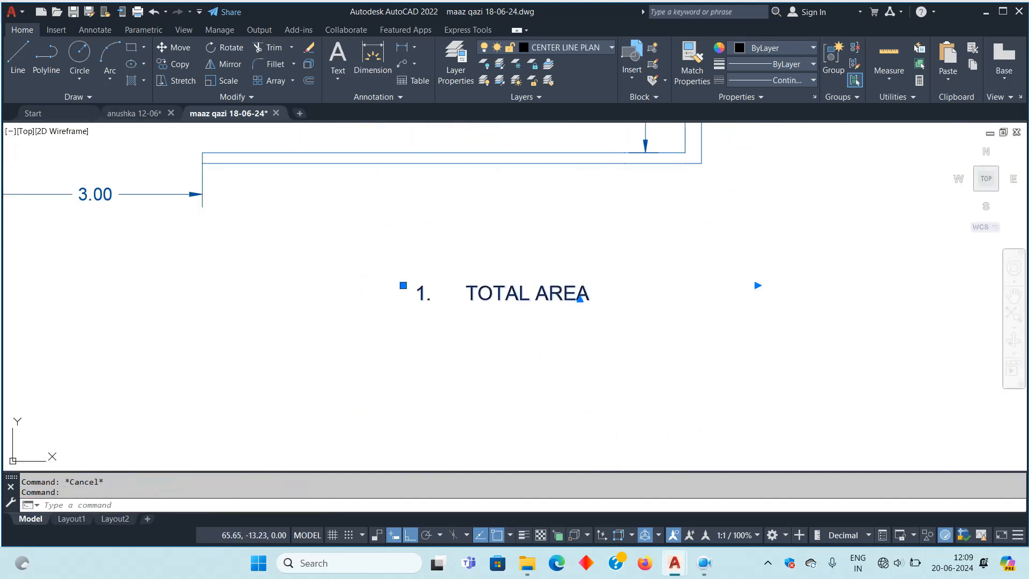
{"action": "type", "text": "Area = 134.69"}
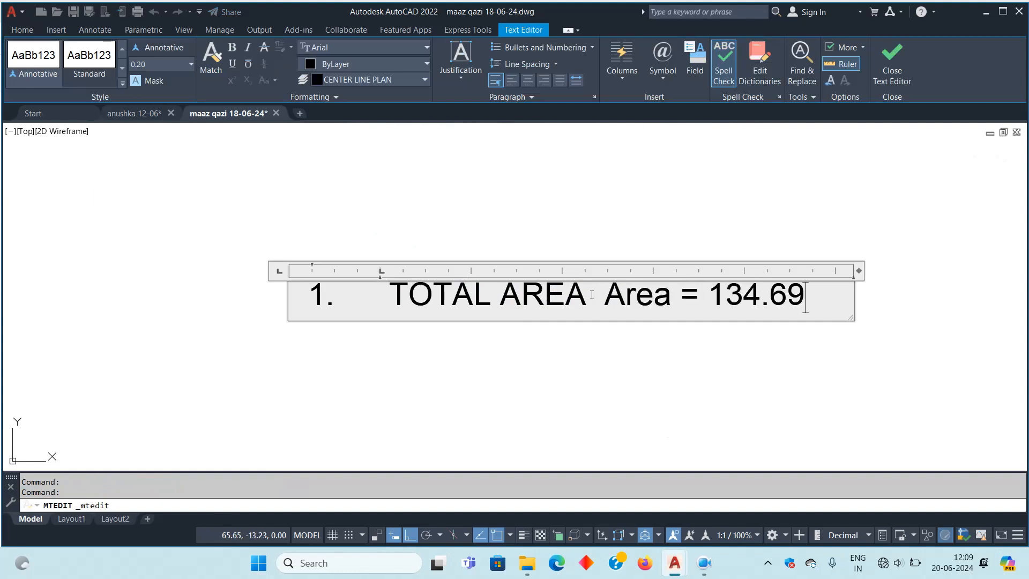
Add a second line "2. BUILD UP AREA =" to the note and remove the extra space before TOTAL AREA
{"action": "key", "text": "Return"}
{"action": "type", "text": "2.\tBUI"}
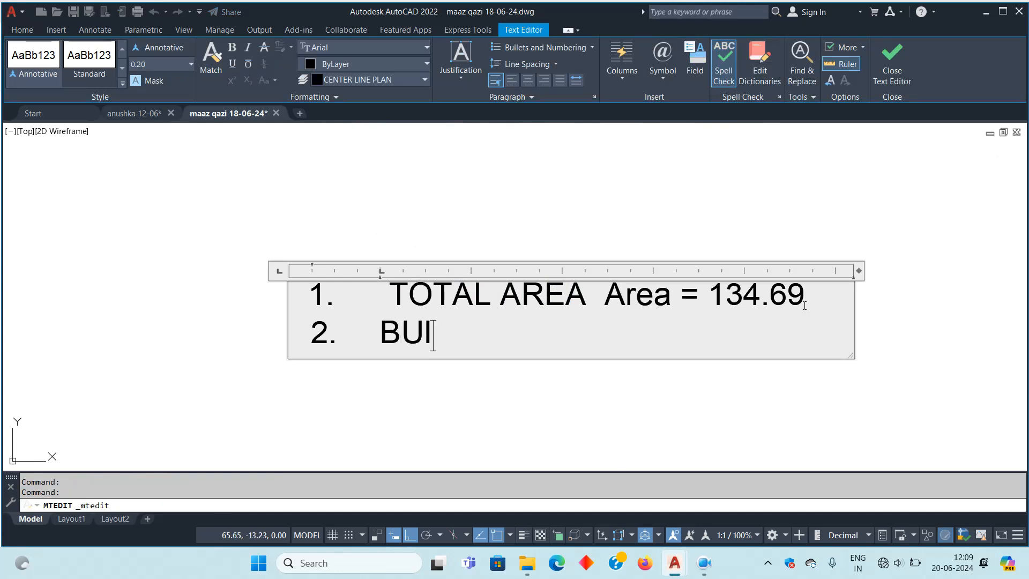
{"action": "type", "text": "LD"}
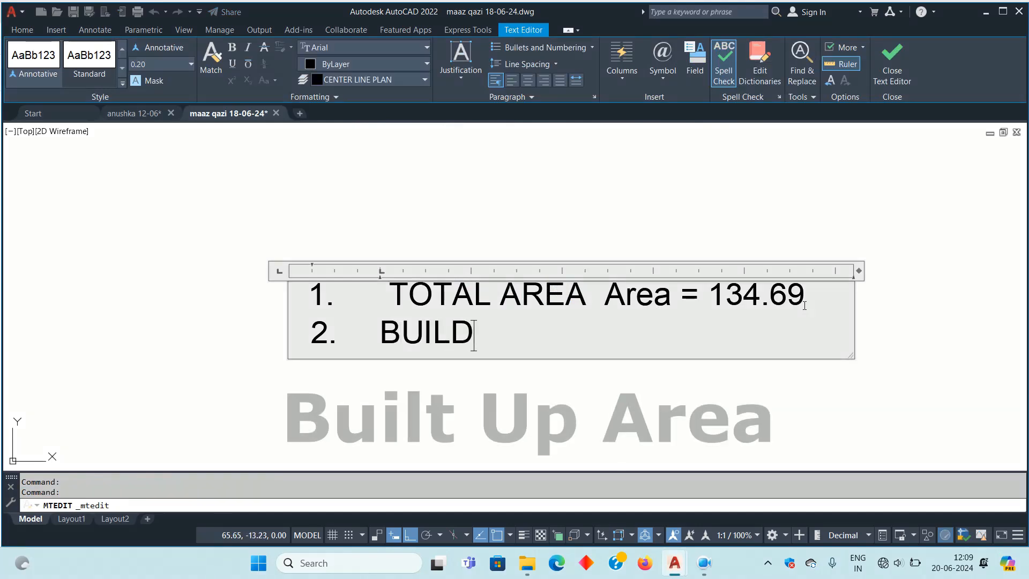
{"action": "type", "text": " UP AREA"}
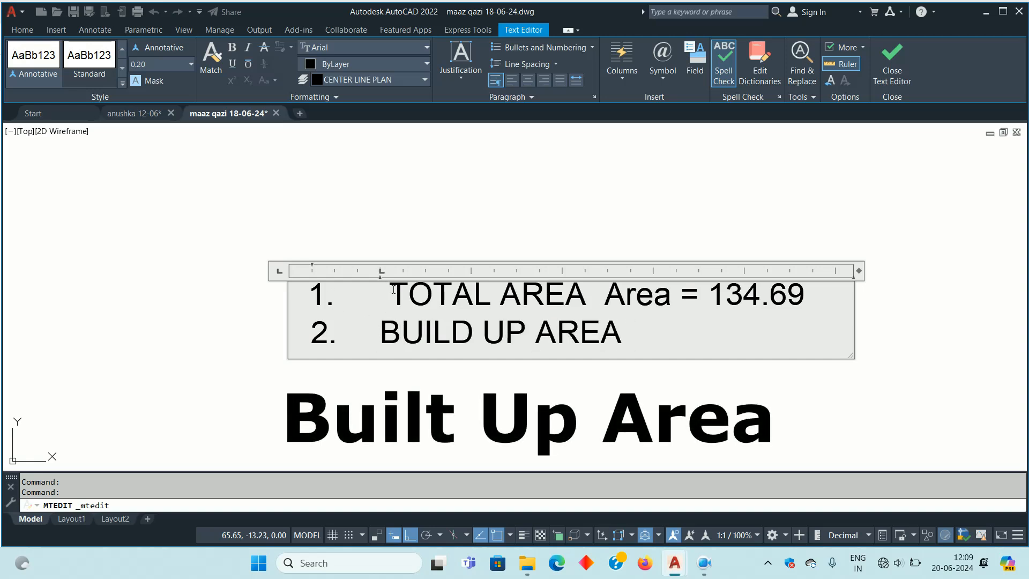
{"action": "left_click", "coordinate": [393, 289]}
{"action": "key", "text": "BackSpace"}
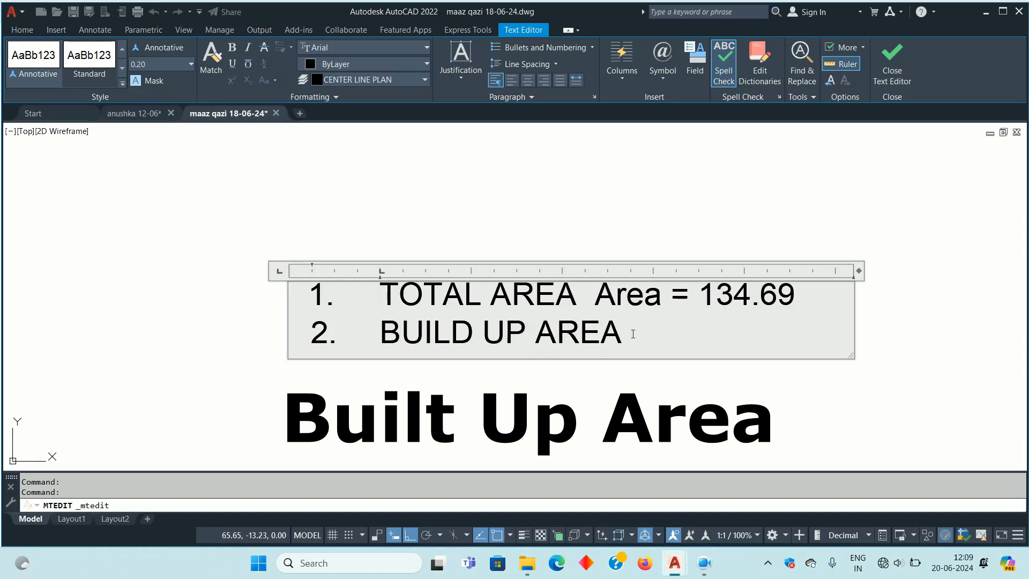
{"action": "type", "text": "="}
{"action": "left_click", "coordinate": [564, 384]}
Begin an area measurement at the ground floor bedroom's outer corner, tracing the building's outer edge around the staircase to the toilet wall
{"action": "scroll", "coordinate": [564, 383], "scroll_direction": "down", "scroll_amount": 8}
{"action": "middle_click_drag", "start_coordinate": [516, 289], "coordinate": [485, 334]}
{"action": "type", "text": "AREA"}
{"action": "key", "text": "Return"}
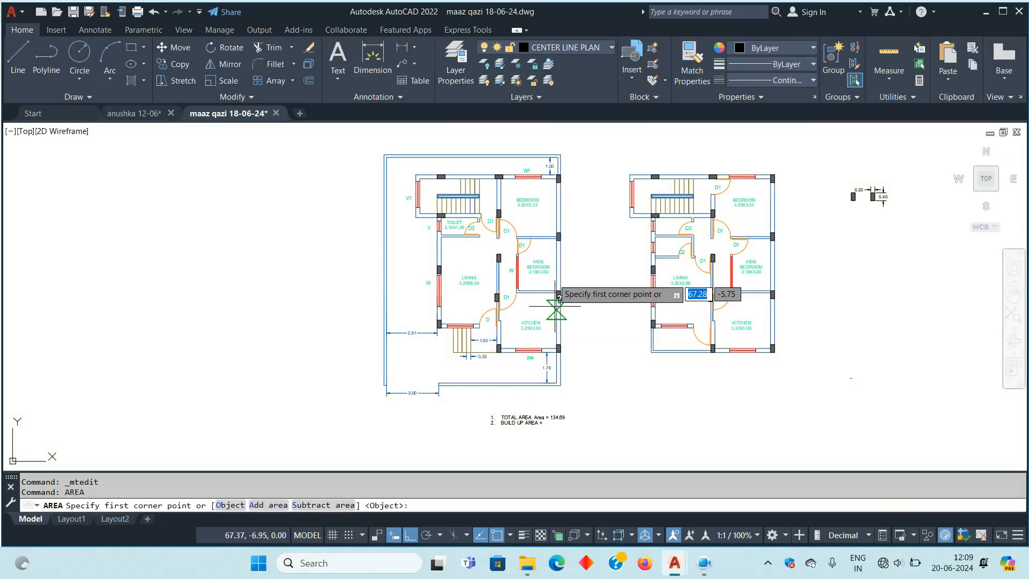
{"action": "scroll", "coordinate": [558, 178], "scroll_direction": "up", "scroll_amount": 5}
{"action": "left_click", "coordinate": [590, 207]}
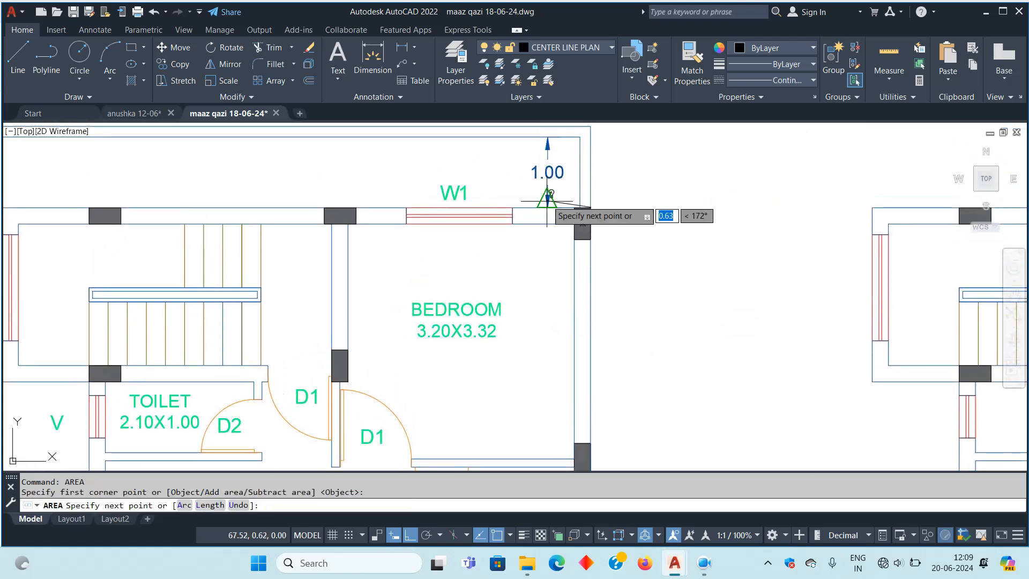
{"action": "scroll", "coordinate": [441, 223], "scroll_direction": "down", "scroll_amount": 4}
{"action": "scroll", "coordinate": [383, 228], "scroll_direction": "up", "scroll_amount": 4}
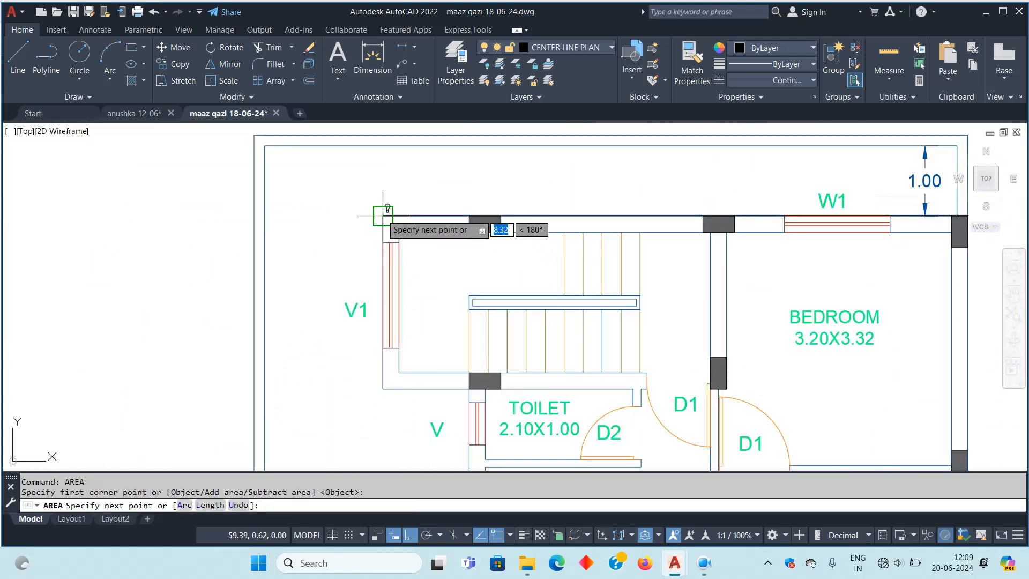
{"action": "left_click", "coordinate": [383, 217]}
{"action": "left_click", "coordinate": [383, 390]}
{"action": "left_click", "coordinate": [470, 393]}
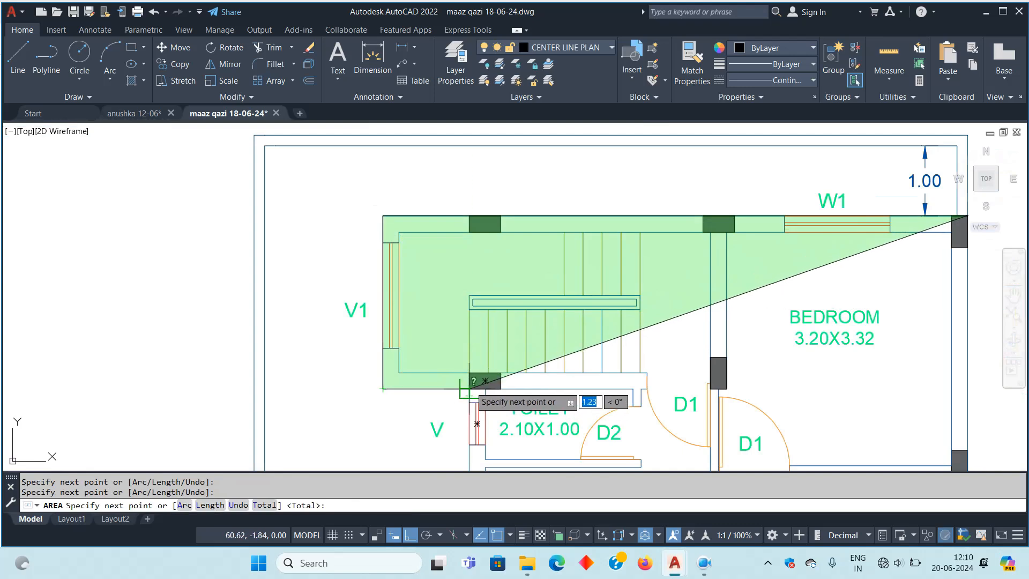
Continue the area boundary down the living room wall, around the entrance steps and to the kitchen's outer corner, and total it
{"action": "scroll", "coordinate": [482, 395], "scroll_direction": "down", "scroll_amount": 4}
{"action": "scroll", "coordinate": [492, 358], "scroll_direction": "up", "scroll_amount": 6}
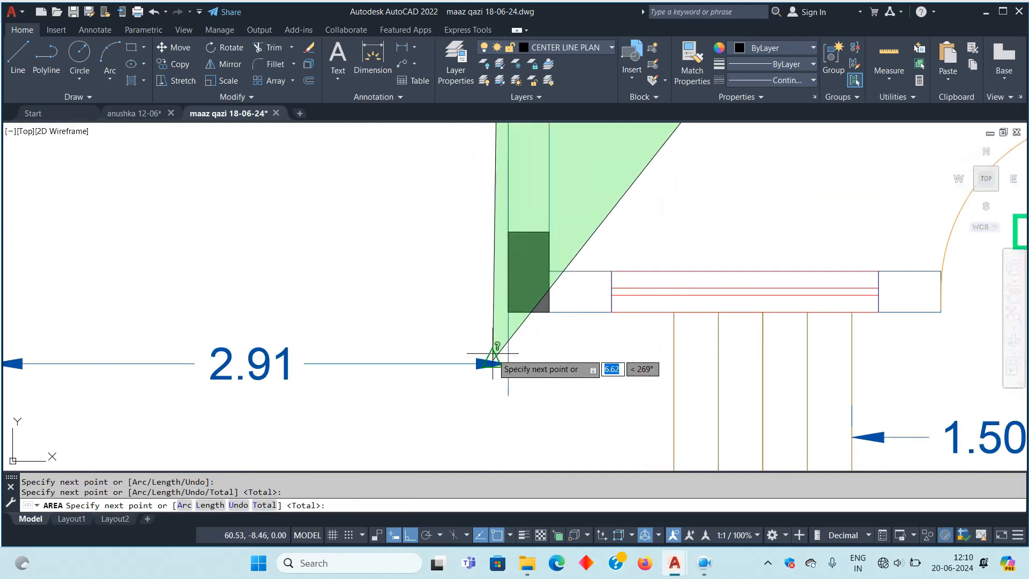
{"action": "left_click", "coordinate": [508, 312]}
{"action": "left_click", "coordinate": [674, 312]}
{"action": "middle_click_drag", "start_coordinate": [672, 379], "coordinate": [582, 181]}
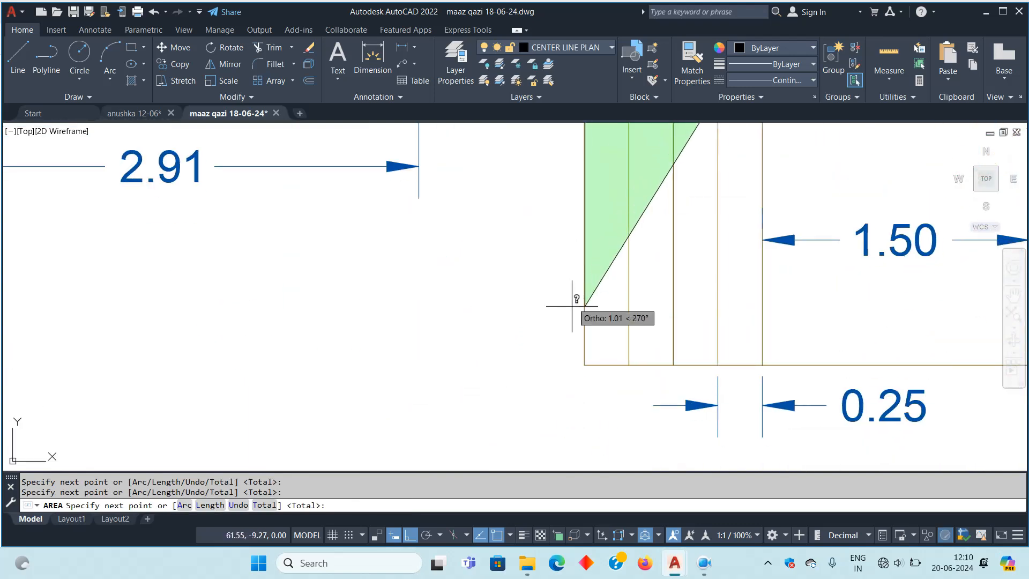
{"action": "left_click", "coordinate": [581, 363]}
{"action": "scroll", "coordinate": [582, 364], "scroll_direction": "down", "scroll_amount": 5}
{"action": "middle_click_drag", "start_coordinate": [582, 364], "coordinate": [356, 327]}
{"action": "scroll", "coordinate": [513, 322], "scroll_direction": "up", "scroll_amount": 4}
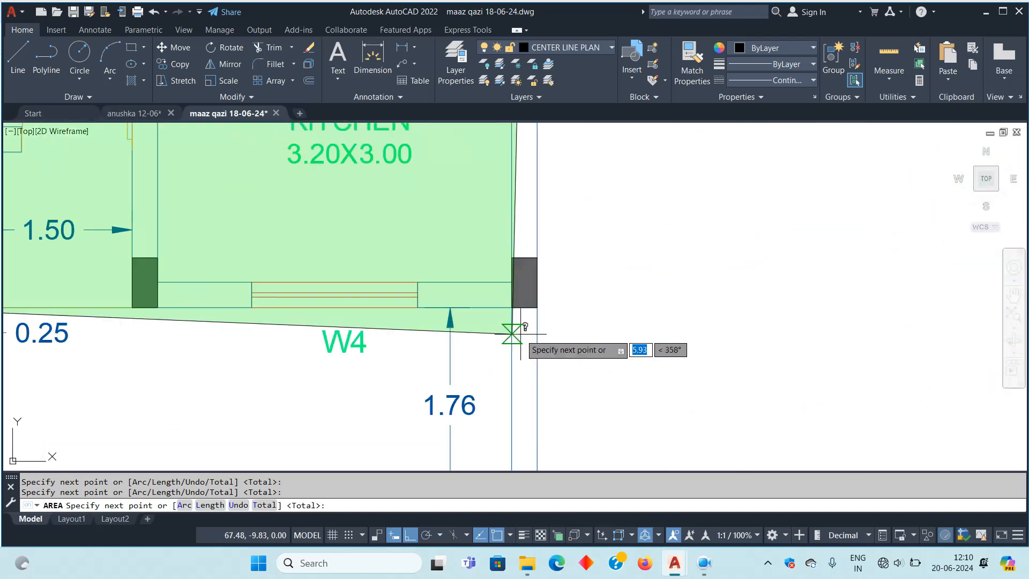
{"action": "left_click", "coordinate": [523, 327]}
{"action": "scroll", "coordinate": [584, 328], "scroll_direction": "down", "scroll_amount": 6}
{"action": "scroll", "coordinate": [583, 328], "scroll_direction": "down", "scroll_amount": 3}
{"action": "scroll", "coordinate": [583, 328], "scroll_direction": "up", "scroll_amount": 3}
{"action": "key", "text": "Return"}
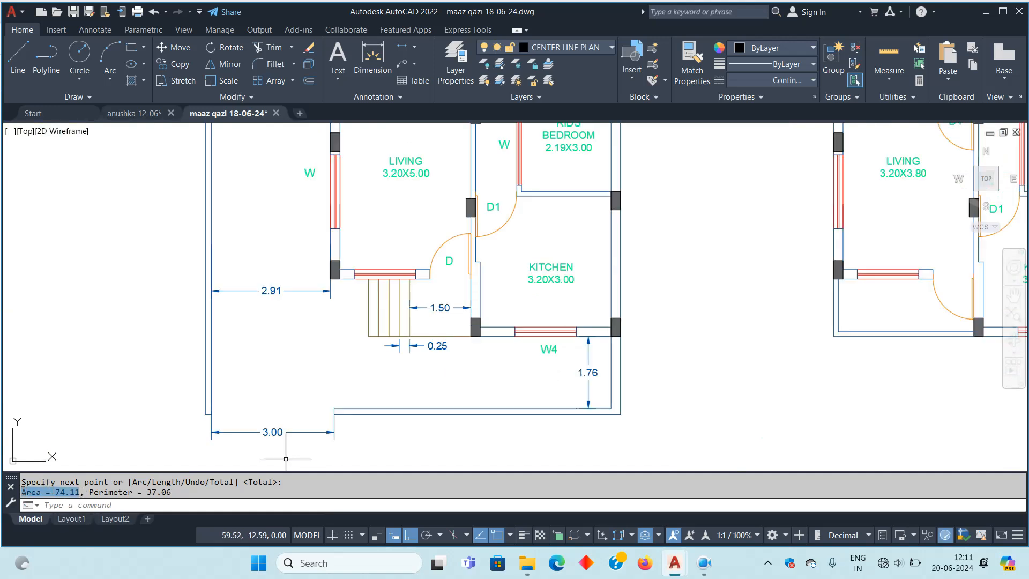
Append "Area = 74.11" to the note's BUILD UP AREA line and add a third line "3. CARPET AREA ="
{"action": "scroll", "coordinate": [536, 322], "scroll_direction": "down", "scroll_amount": 4}
{"action": "scroll", "coordinate": [547, 322], "scroll_direction": "up", "scroll_amount": 3}
{"action": "key", "text": "Escape"}
{"action": "key", "text": "Escape"}
{"action": "left_click", "coordinate": [548, 317]}
{"action": "left_click", "coordinate": [534, 320]}
{"action": "double_click", "coordinate": [541, 322]}
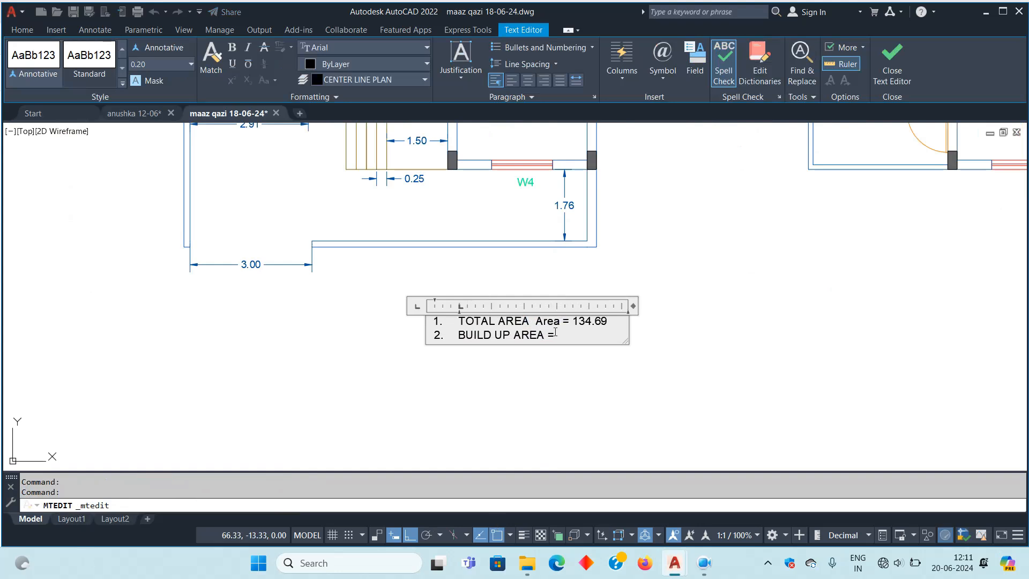
{"action": "key", "text": "Return"}
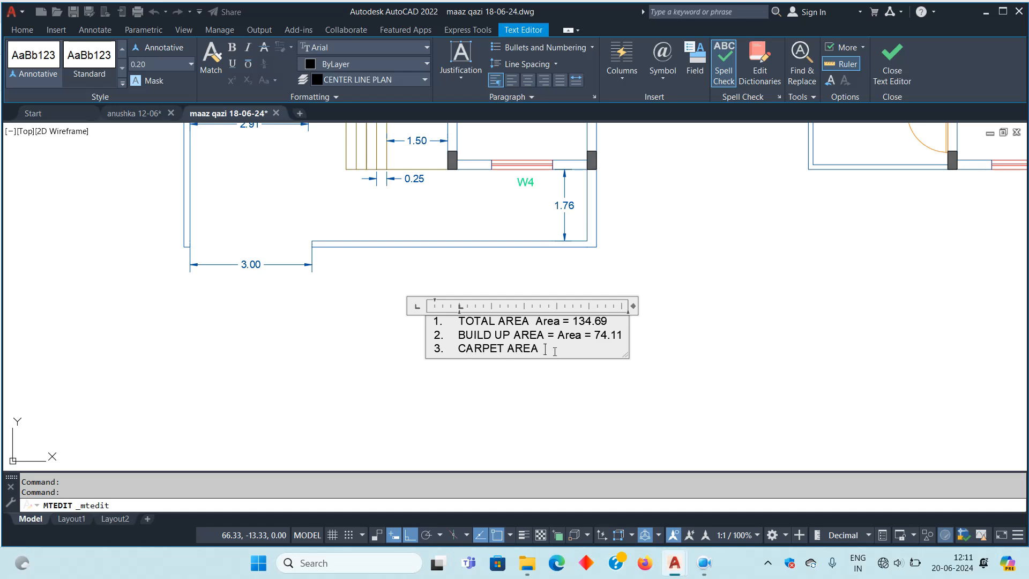
{"action": "left_click", "coordinate": [598, 383]}
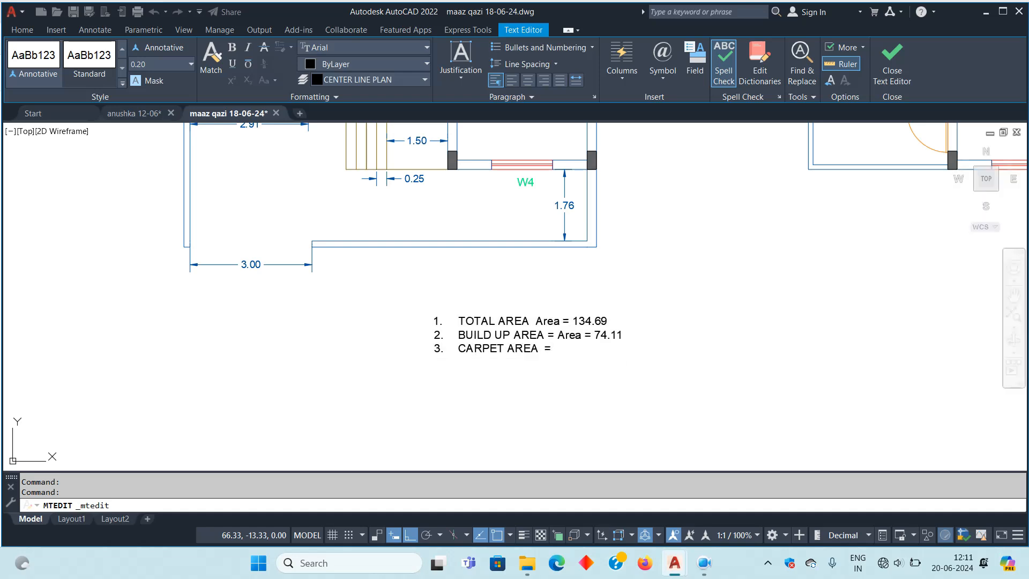
{"action": "scroll", "coordinate": [477, 308], "scroll_direction": "down", "scroll_amount": 3}
{"action": "scroll", "coordinate": [477, 308], "scroll_direction": "up", "scroll_amount": 5}
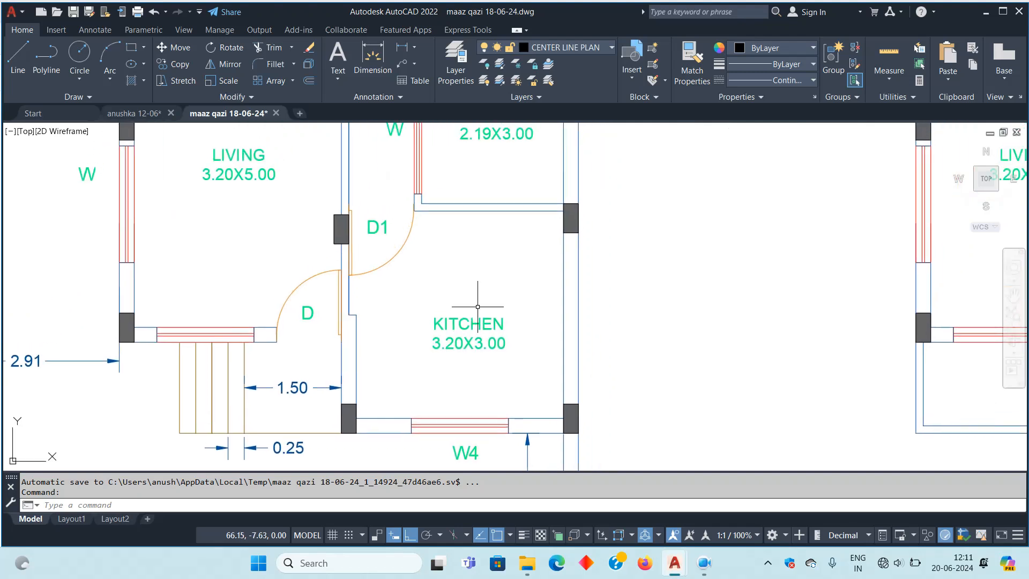
{"action": "middle_click_drag", "start_coordinate": [506, 313], "coordinate": [513, 310]}
{"action": "type", "text": "AREA"}
{"action": "mouse_move", "coordinate": [456, 215]}
{"action": "middle_mouse_down"}
{"action": "mouse_move", "coordinate": [521, 357]}
{"action": "mouse_move", "coordinate": [626, 309]}
{"action": "mouse_move", "coordinate": [622, 340]}
{"action": "mouse_move", "coordinate": [568, 430]}
{"action": "middle_mouse_up"}
{"action": "scroll", "coordinate": [638, 389], "scroll_direction": "up", "scroll_amount": 4}
{"action": "key", "text": "Escape"}
Measure the ground floor kids bedroom's carpet area along its inner wall faces, including the recess at door D1
{"action": "type", "text": "ARE"}
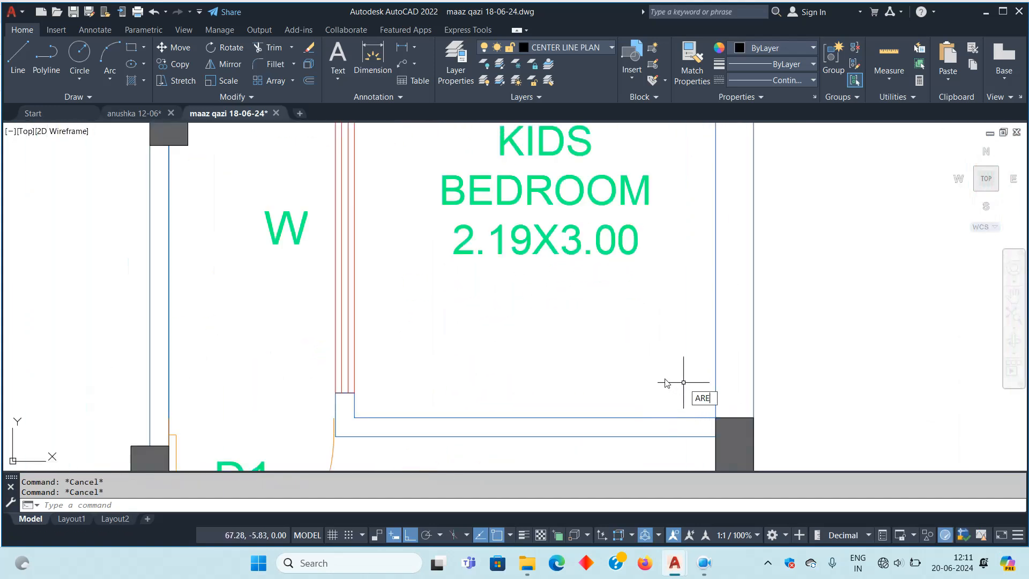
{"action": "type", "text": "A"}
{"action": "key", "text": "Return"}
{"action": "left_click", "coordinate": [716, 418]}
{"action": "left_click", "coordinate": [365, 417]}
{"action": "middle_click_drag", "start_coordinate": [375, 179], "coordinate": [375, 409]}
{"action": "scroll", "coordinate": [359, 295], "scroll_direction": "up", "scroll_amount": 4}
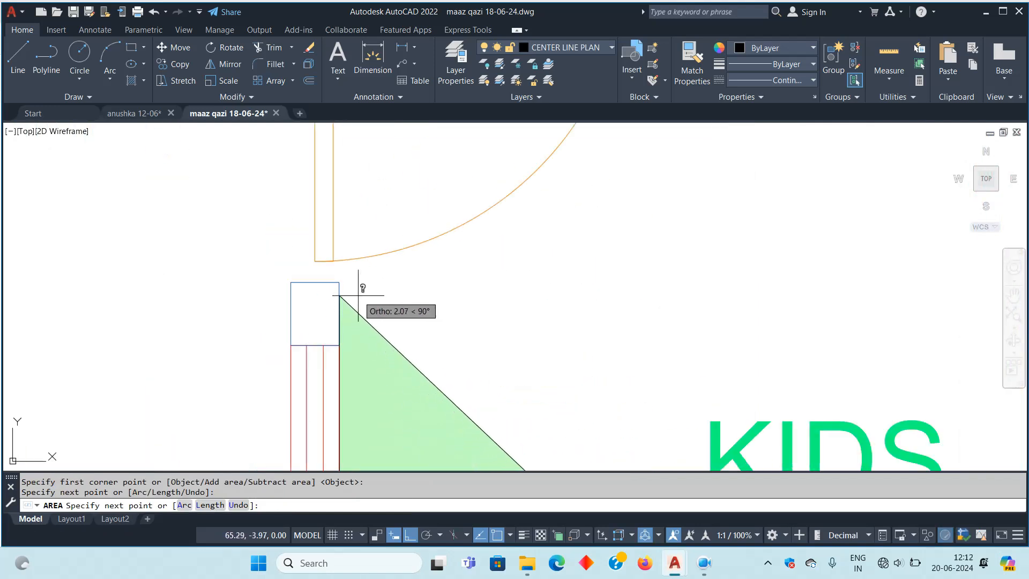
{"action": "left_click", "coordinate": [340, 282]}
{"action": "left_click", "coordinate": [291, 282]}
{"action": "middle_click_drag", "start_coordinate": [333, 207], "coordinate": [332, 382]}
{"action": "middle_click_drag", "start_coordinate": [296, 97], "coordinate": [436, 246]}
{"action": "left_click", "coordinate": [289, 245]}
{"action": "scroll", "coordinate": [290, 245], "scroll_direction": "down", "scroll_amount": 5}
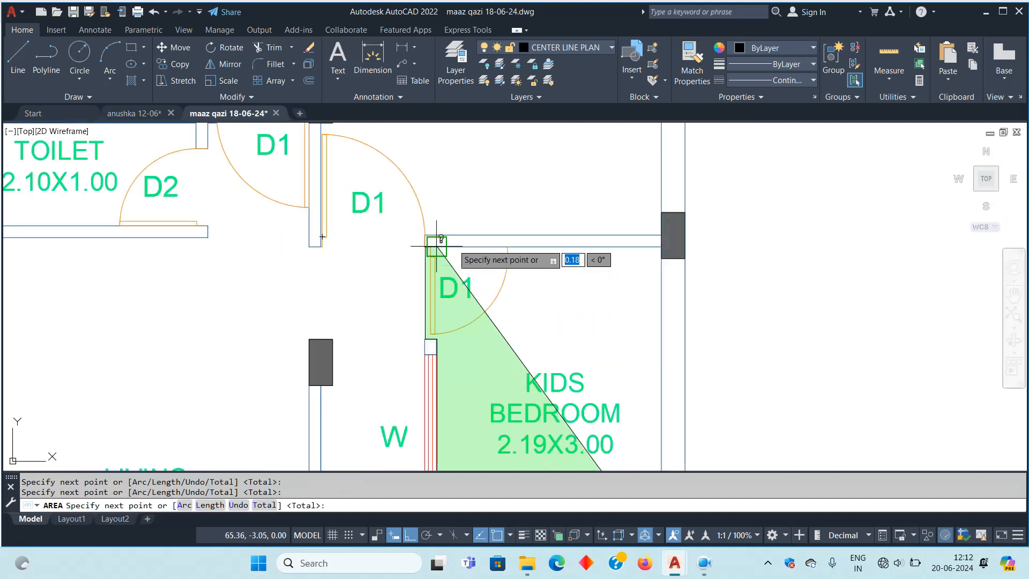
{"action": "scroll", "coordinate": [678, 252], "scroll_direction": "up", "scroll_amount": 3}
{"action": "left_click", "coordinate": [661, 246]}
{"action": "scroll", "coordinate": [659, 224], "scroll_direction": "down", "scroll_amount": 5}
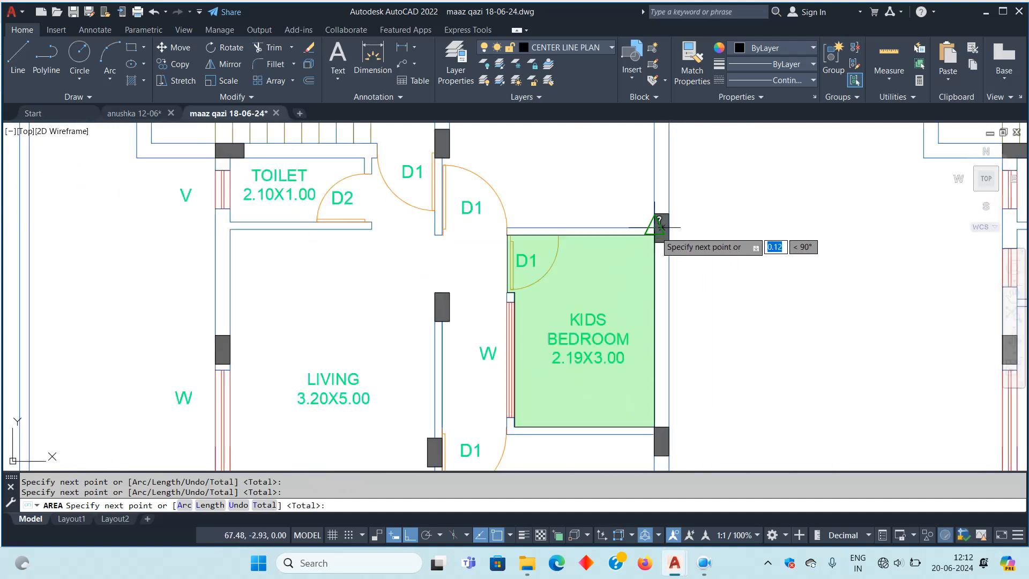
{"action": "key", "text": "Return"}
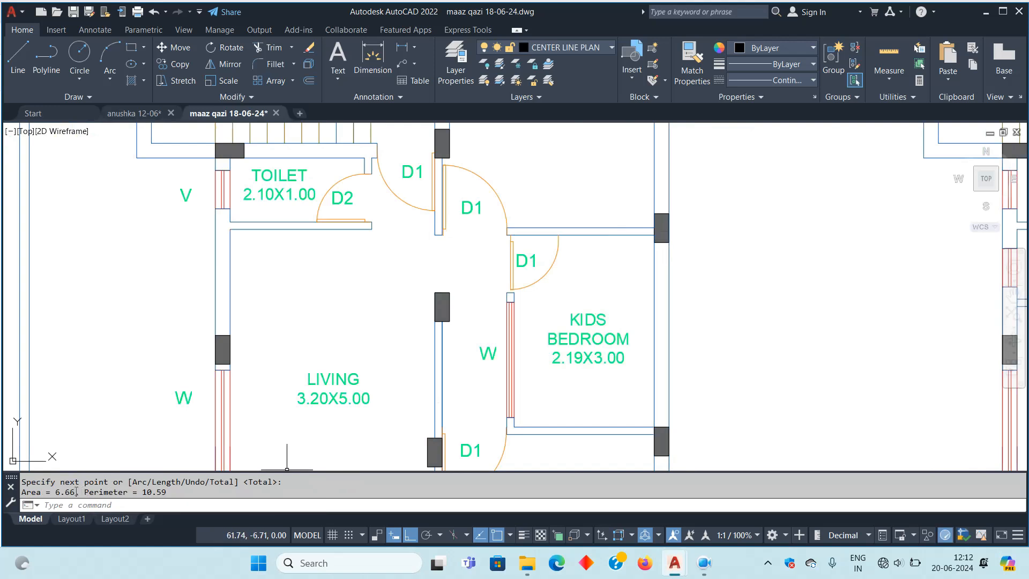
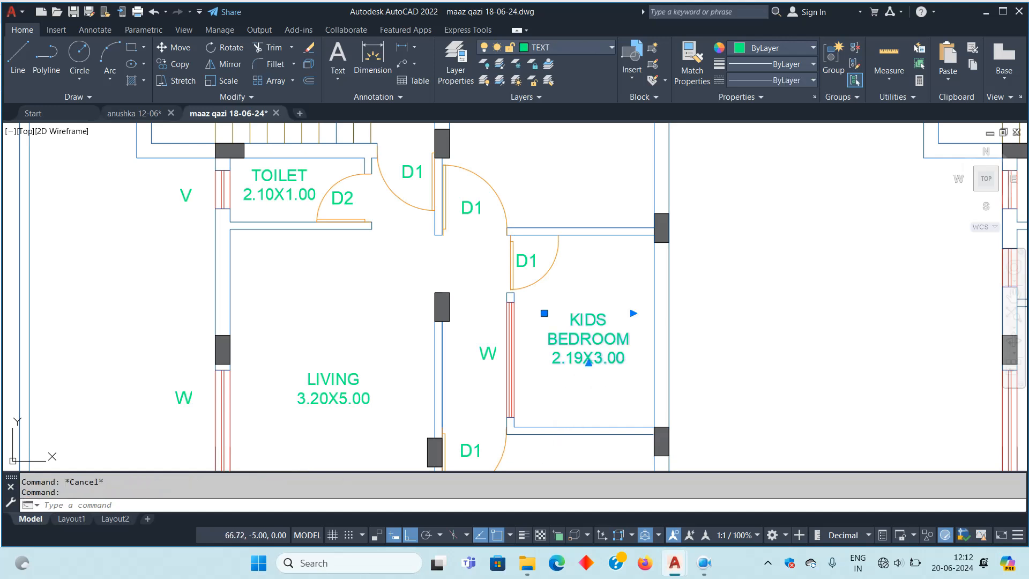
Add the line "Area = 6.66" below the dimensions in the ground floor kids bedroom label
{"action": "double_click", "coordinate": [624, 360]}
{"action": "key", "text": "Return"}
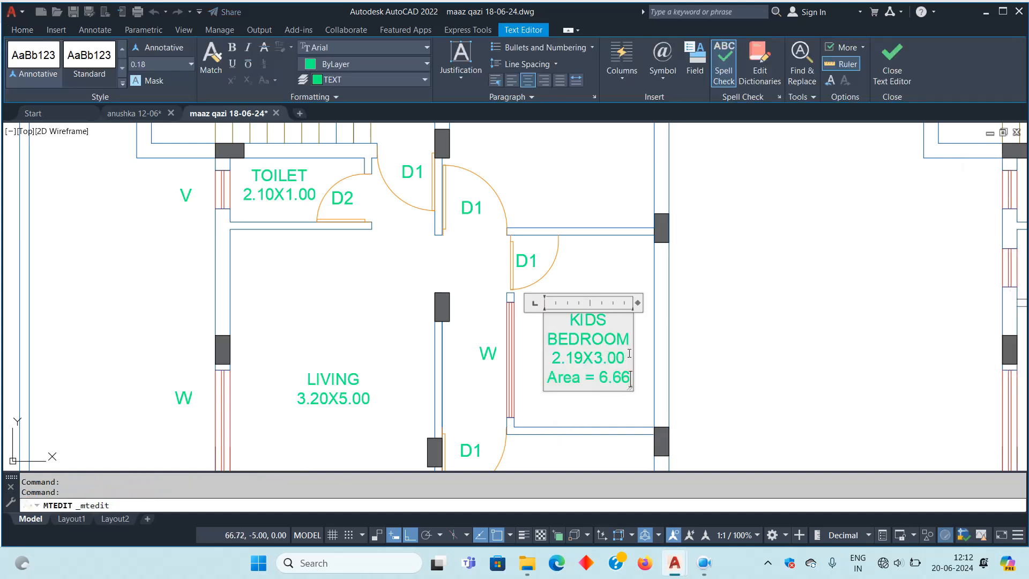
Start the kitchen's area boundary along the inner face of the W4 wall and up to the wall jog beside door D
{"action": "left_click", "coordinate": [662, 363]}
{"action": "middle_click_drag", "start_coordinate": [661, 363], "coordinate": [543, 309]}
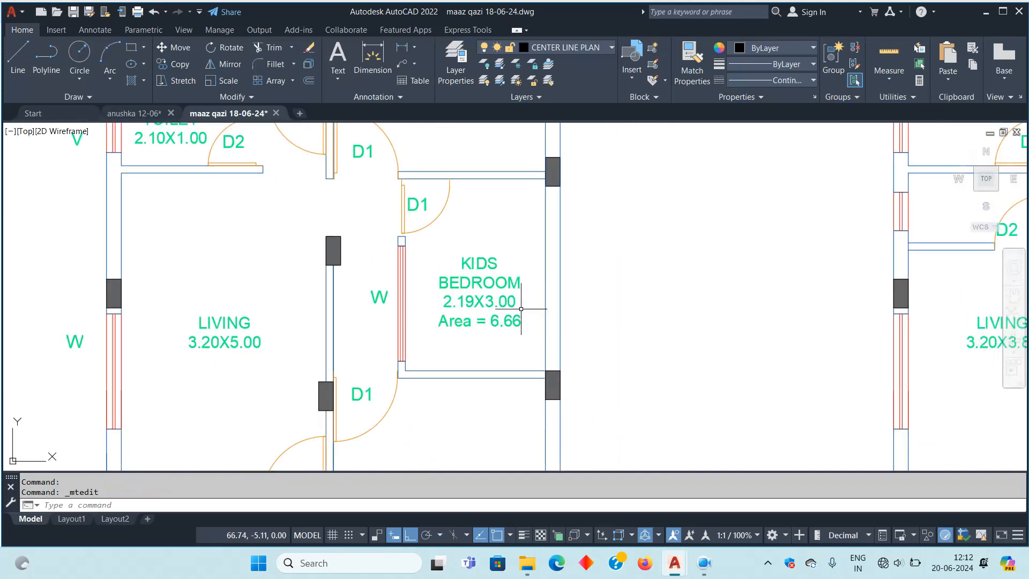
{"action": "middle_click_drag", "start_coordinate": [229, 347], "coordinate": [349, 292]}
{"action": "scroll", "coordinate": [506, 272], "scroll_direction": "down", "scroll_amount": 2}
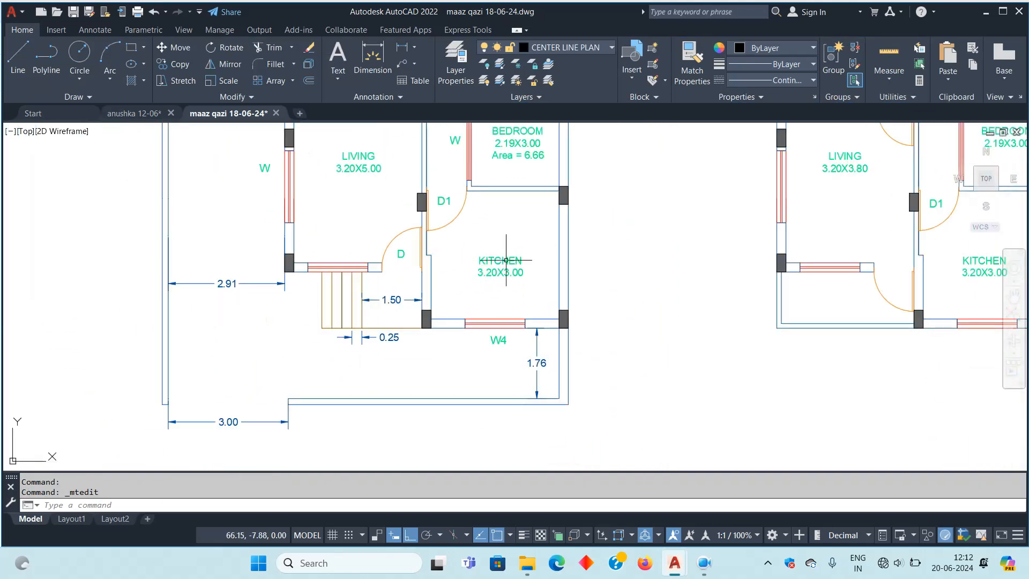
{"action": "scroll", "coordinate": [507, 271], "scroll_direction": "up", "scroll_amount": 4}
{"action": "middle_click_drag", "start_coordinate": [502, 266], "coordinate": [456, 335]}
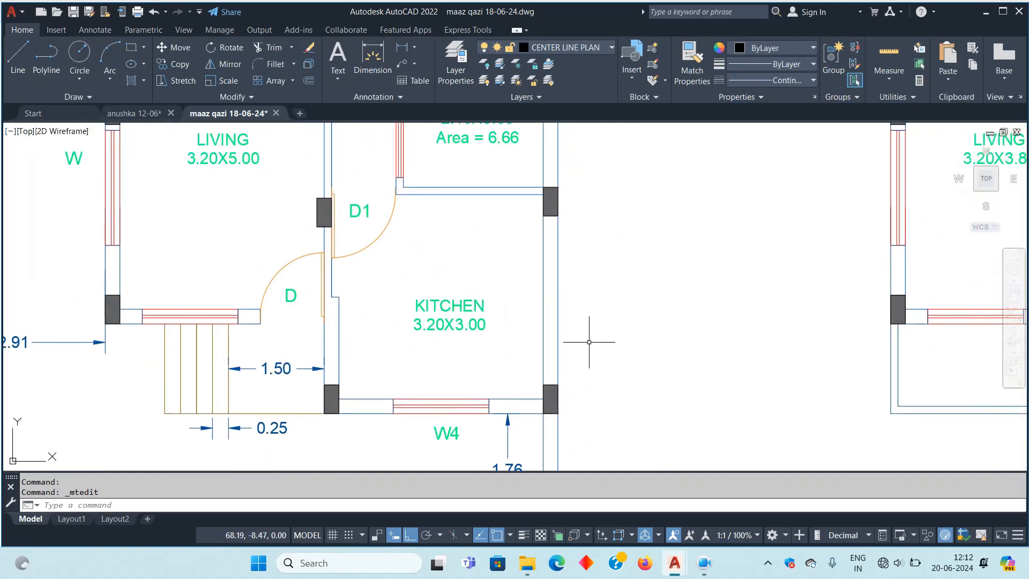
{"action": "type", "text": "AREA"}
{"action": "key", "text": "Return"}
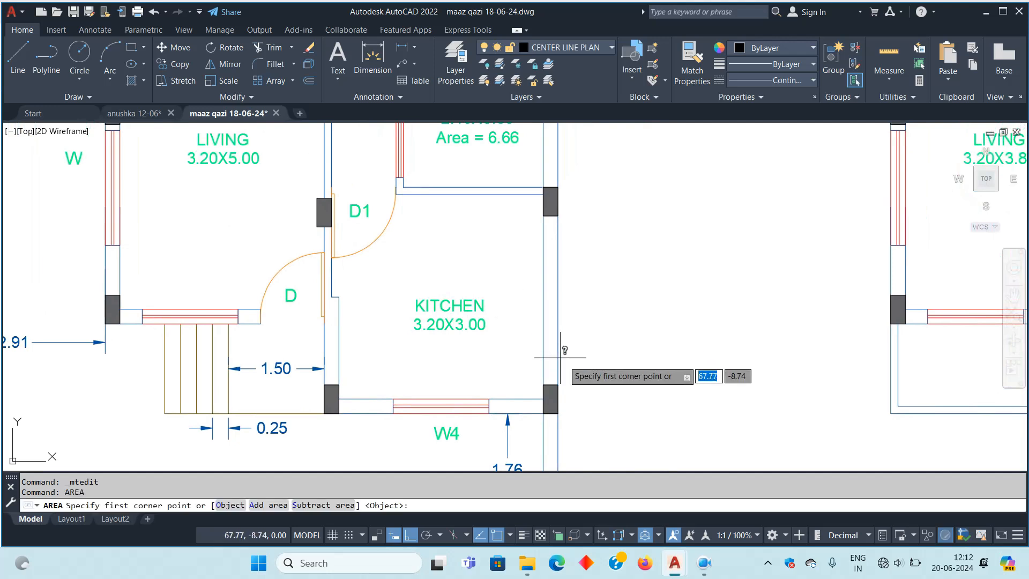
{"action": "scroll", "coordinate": [546, 397], "scroll_direction": "up", "scroll_amount": 5}
{"action": "left_click", "coordinate": [567, 396]}
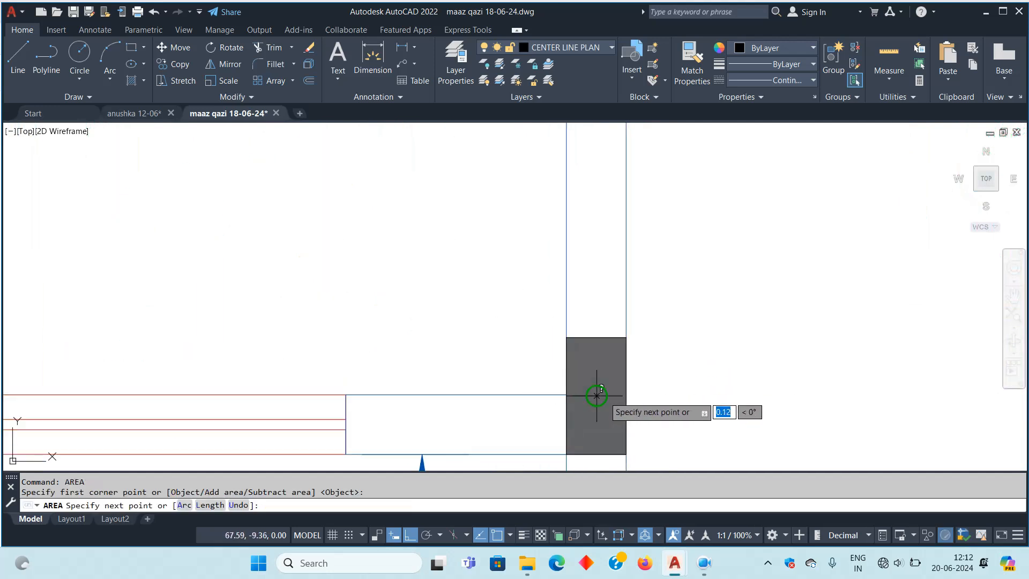
{"action": "scroll", "coordinate": [596, 396], "scroll_direction": "down", "scroll_amount": 5}
{"action": "left_click", "coordinate": [392, 395]}
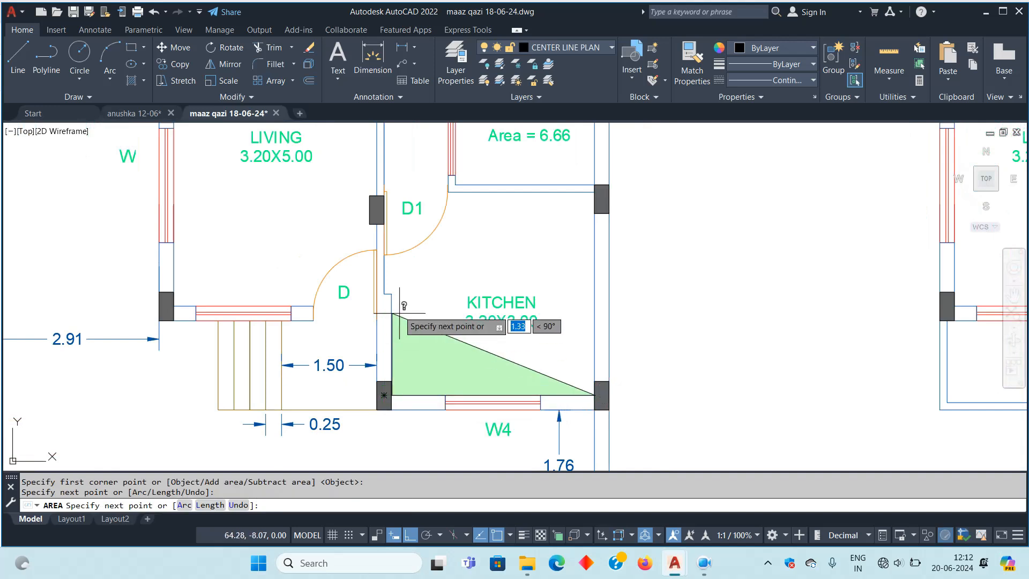
{"action": "left_click", "coordinate": [391, 294]}
Continue the area boundary around the jog, past door D1 and along the kids bedroom wall to the column, and total it
{"action": "scroll", "coordinate": [386, 295], "scroll_direction": "up", "scroll_amount": 6}
{"action": "left_click", "coordinate": [377, 285]}
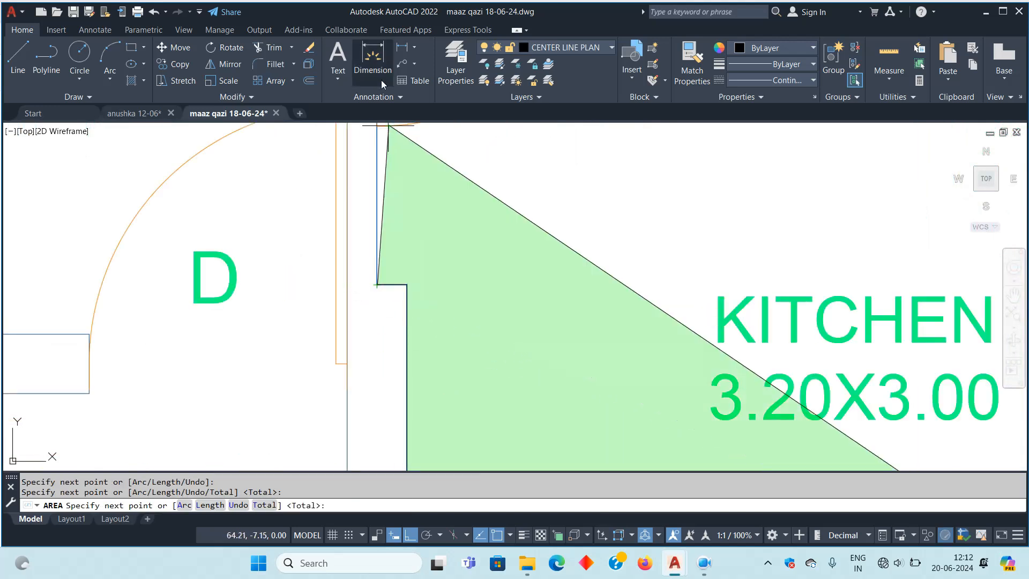
{"action": "scroll", "coordinate": [343, 332], "scroll_direction": "down", "scroll_amount": 4}
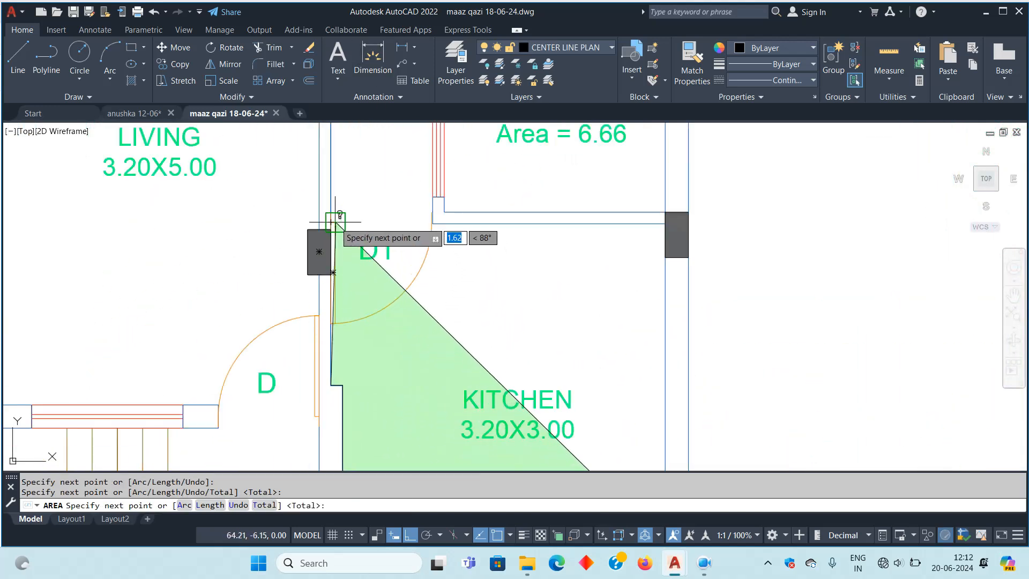
{"action": "left_click", "coordinate": [330, 221]}
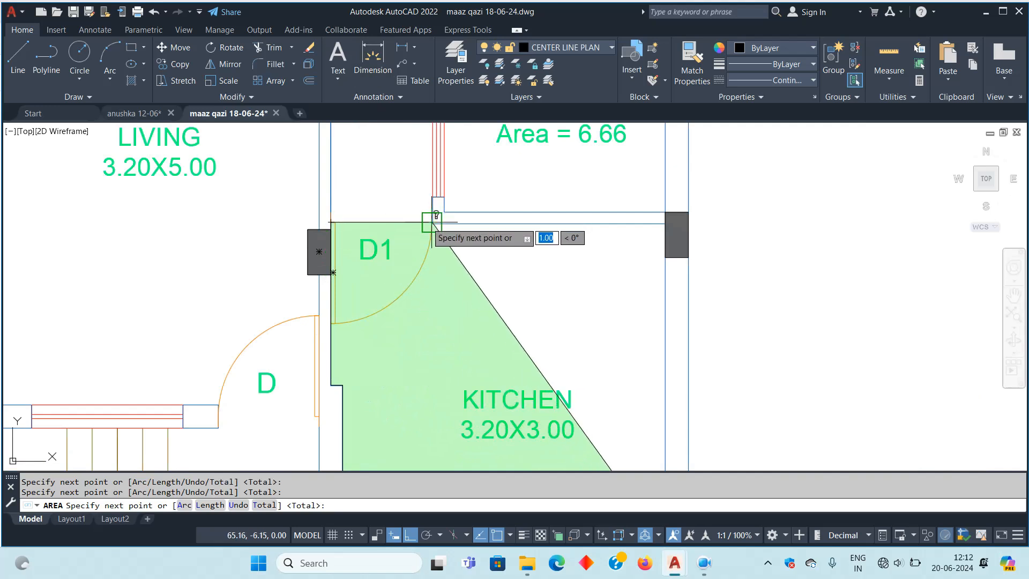
{"action": "scroll", "coordinate": [432, 221], "scroll_direction": "up", "scroll_amount": 5}
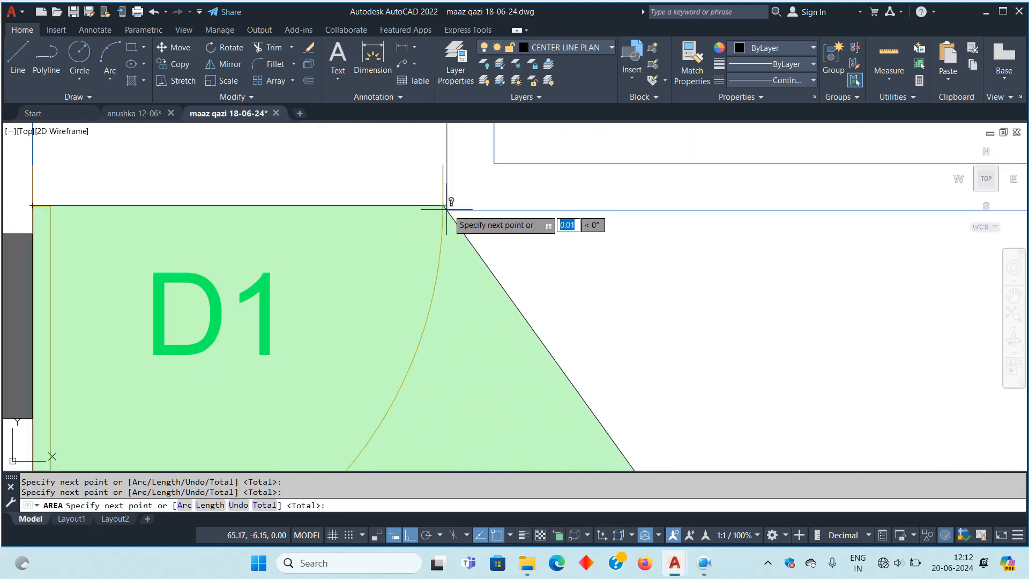
{"action": "scroll", "coordinate": [461, 220], "scroll_direction": "down", "scroll_amount": 4}
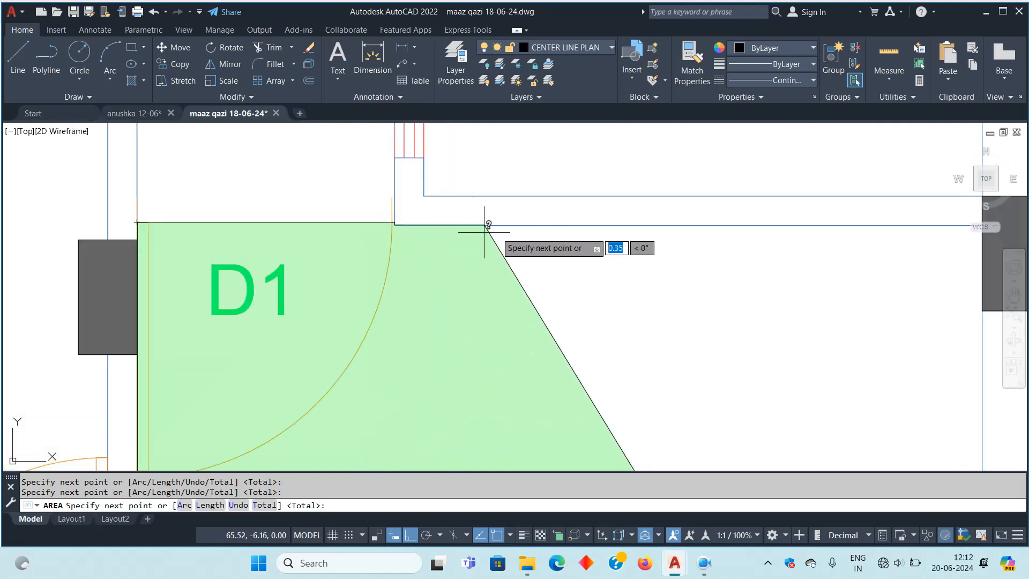
{"action": "left_click", "coordinate": [689, 237]}
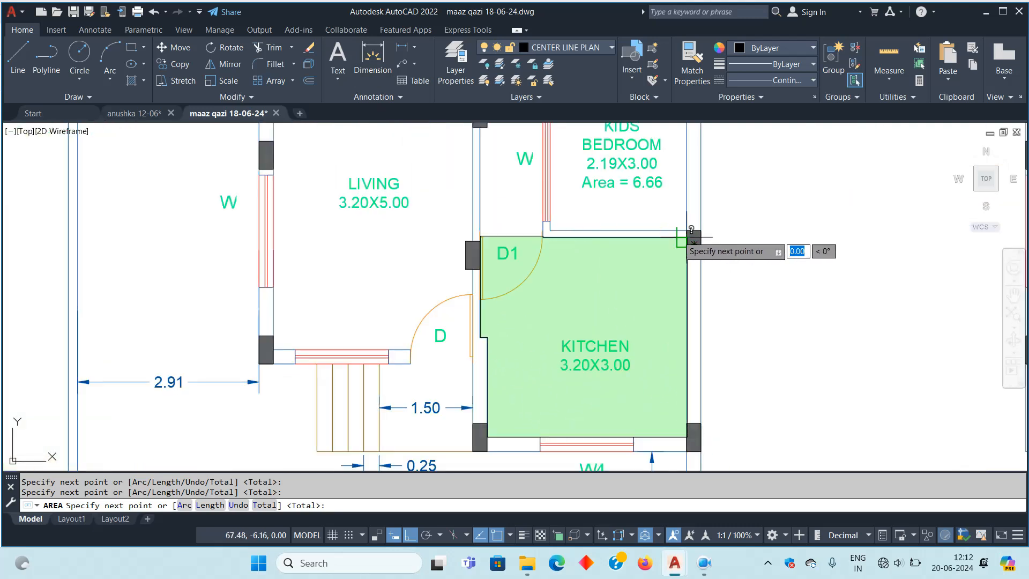
{"action": "key", "text": "Return"}
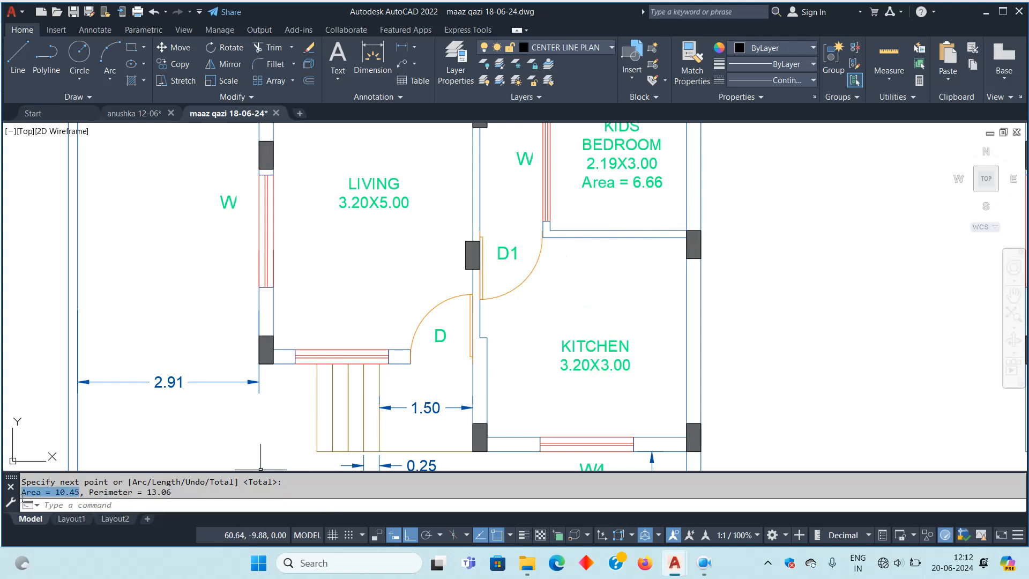
Add the line "Area = 6.66" below the dimensions in the ground floor kitchen label
{"action": "key", "text": "ctrl+c"}
{"action": "key", "text": "Escape"}
{"action": "double_click", "coordinate": [590, 367]}
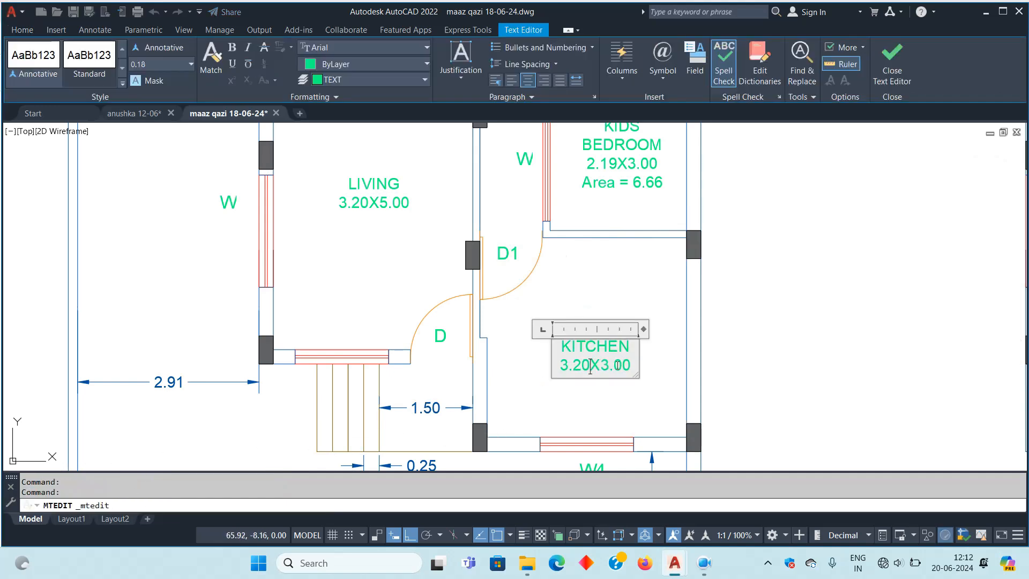
{"action": "key", "text": "Return"}
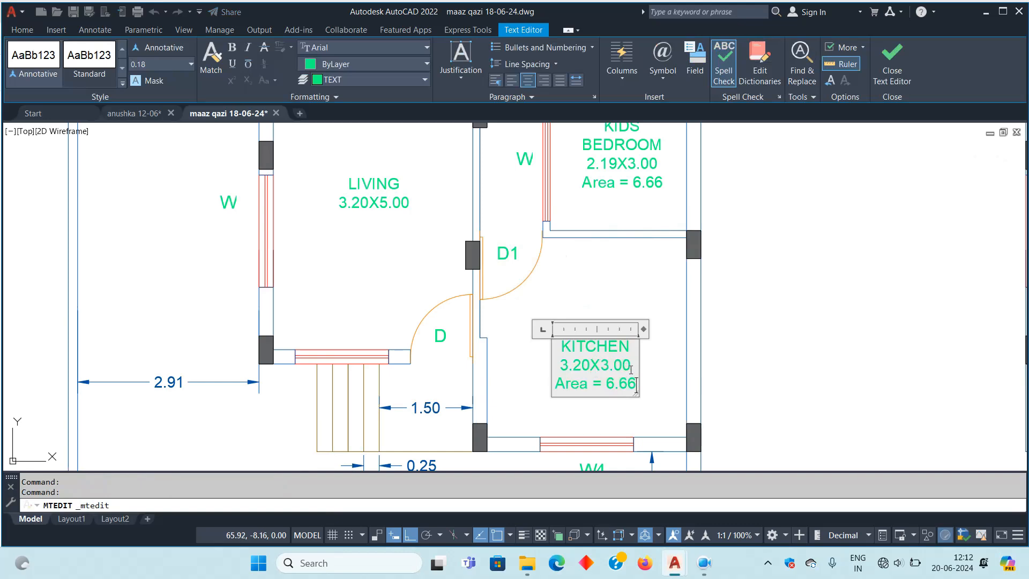
{"action": "left_click", "coordinate": [766, 301]}
{"action": "middle_click_drag", "start_coordinate": [758, 345], "coordinate": [640, 334]}
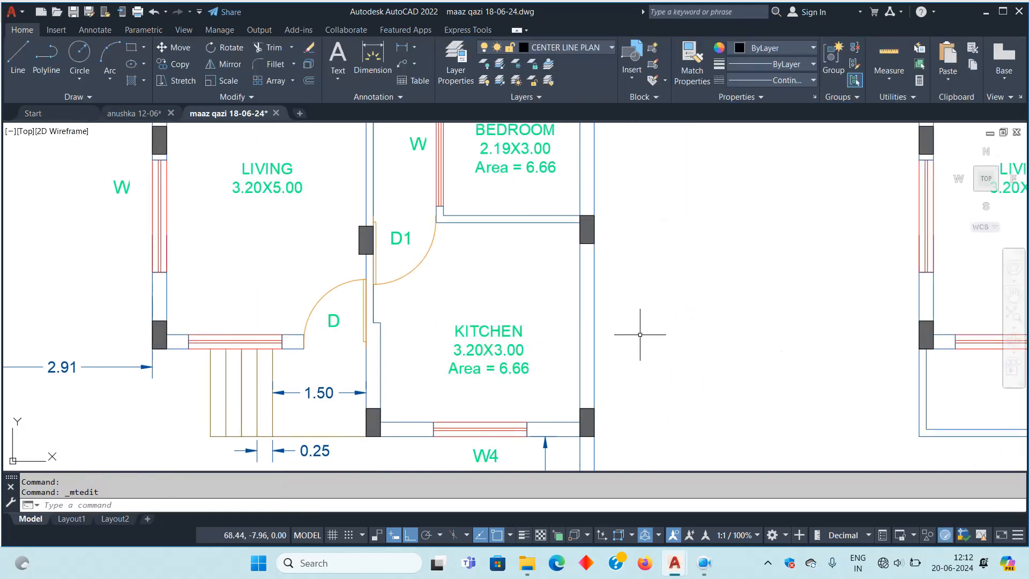
Start a polyline on the ground floor bedroom's inner face along the full W1 window wall
{"action": "scroll", "coordinate": [598, 302], "scroll_direction": "down", "scroll_amount": 5}
{"action": "scroll", "coordinate": [493, 409], "scroll_direction": "up", "scroll_amount": 6}
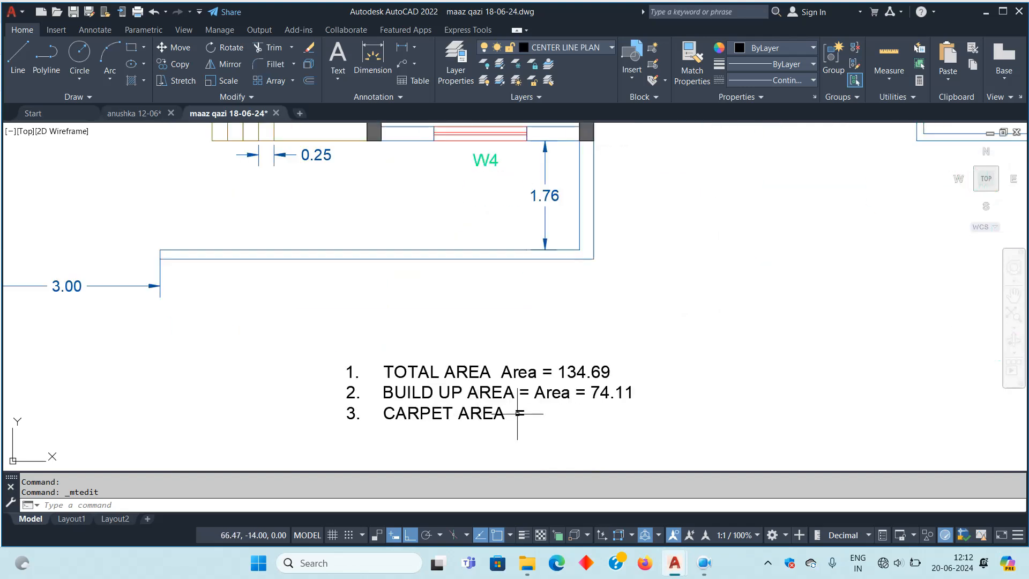
{"action": "scroll", "coordinate": [426, 218], "scroll_direction": "down", "scroll_amount": 4}
{"action": "scroll", "coordinate": [561, 247], "scroll_direction": "up", "scroll_amount": 4}
{"action": "mouse_move", "coordinate": [561, 247]}
{"action": "middle_mouse_down"}
{"action": "mouse_move", "coordinate": [502, 284]}
{"action": "mouse_move", "coordinate": [446, 266]}
{"action": "middle_mouse_up"}
{"action": "left_click", "coordinate": [47, 54]}
{"action": "scroll", "coordinate": [356, 230], "scroll_direction": "up", "scroll_amount": 4}
{"action": "scroll", "coordinate": [568, 236], "scroll_direction": "down", "scroll_amount": 2}
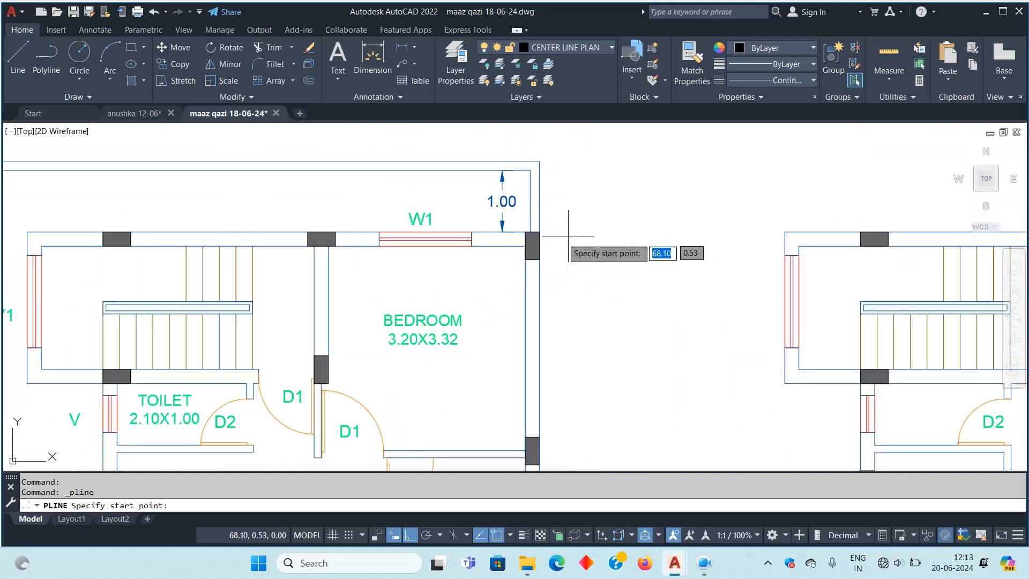
{"action": "left_click", "coordinate": [532, 245]}
{"action": "left_click", "coordinate": [327, 246]}
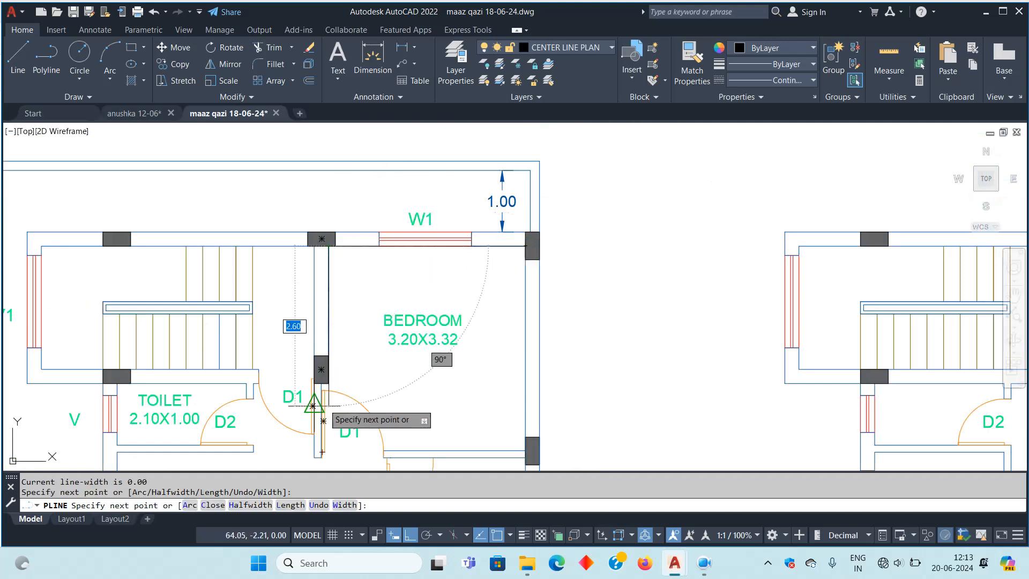
Continue the polyline down the bedroom's inner wall, around the recess at door D1 and along the kids bedroom wall, and close it
{"action": "scroll", "coordinate": [329, 382], "scroll_direction": "up", "scroll_amount": 6}
{"action": "left_click", "coordinate": [346, 302]}
{"action": "left_click", "coordinate": [318, 302]}
{"action": "middle_click_drag", "start_coordinate": [321, 457], "coordinate": [328, 248]}
{"action": "left_click", "coordinate": [328, 383]}
{"action": "scroll", "coordinate": [577, 382], "scroll_direction": "up", "scroll_amount": 5}
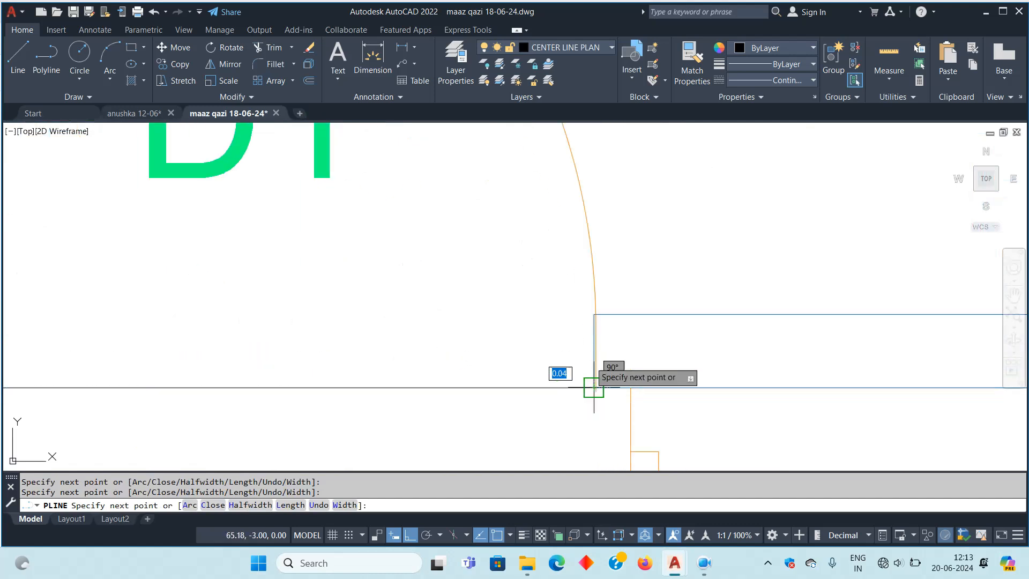
{"action": "scroll", "coordinate": [593, 316], "scroll_direction": "down", "scroll_amount": 6}
{"action": "scroll", "coordinate": [571, 295], "scroll_direction": "up", "scroll_amount": 2}
{"action": "left_click", "coordinate": [589, 303]}
{"action": "type", "text": "c"}
{"action": "key", "text": "Return"}
Move the closed bedroom outline 25 units horizontally to the left, clear of the ground floor plan
{"action": "scroll", "coordinate": [570, 236], "scroll_direction": "down", "scroll_amount": 6}
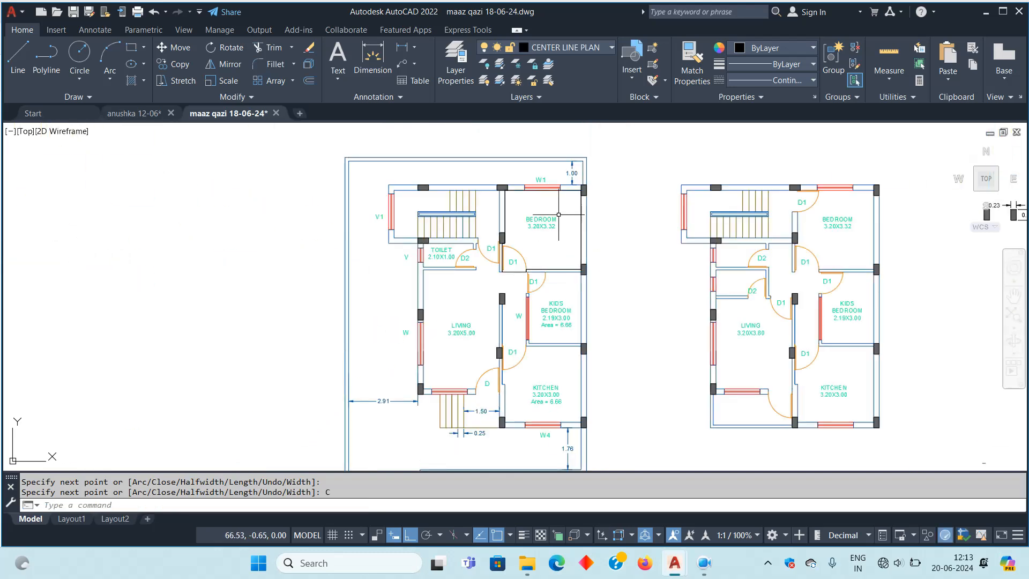
{"action": "scroll", "coordinate": [564, 268], "scroll_direction": "up", "scroll_amount": 4}
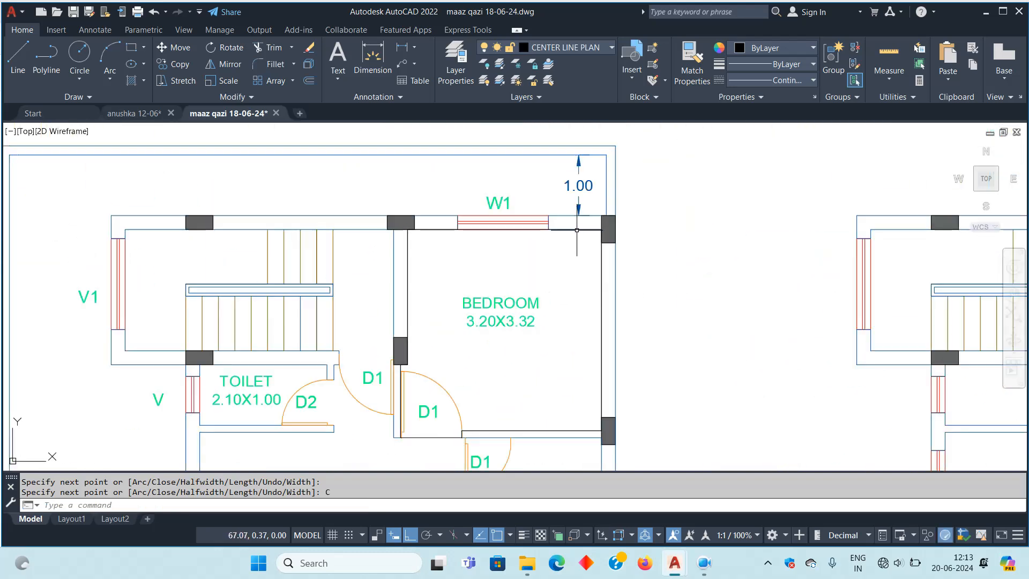
{"action": "scroll", "coordinate": [577, 230], "scroll_direction": "down", "scroll_amount": 6}
{"action": "scroll", "coordinate": [589, 300], "scroll_direction": "up", "scroll_amount": 2}
{"action": "key", "text": "Return"}
{"action": "left_click", "coordinate": [468, 314]}
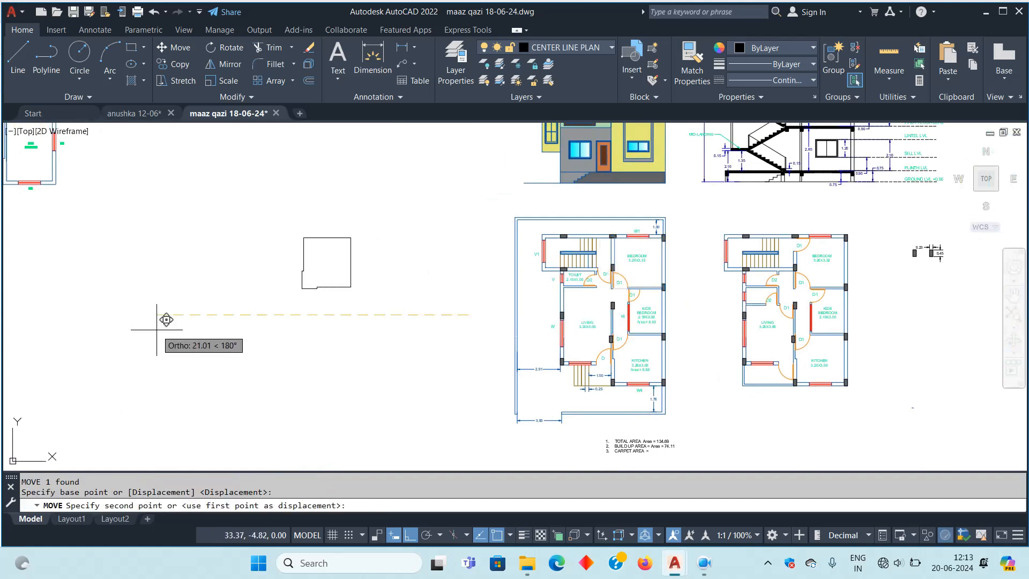
{"action": "type", "text": "25"}
{"action": "key", "text": "Return"}
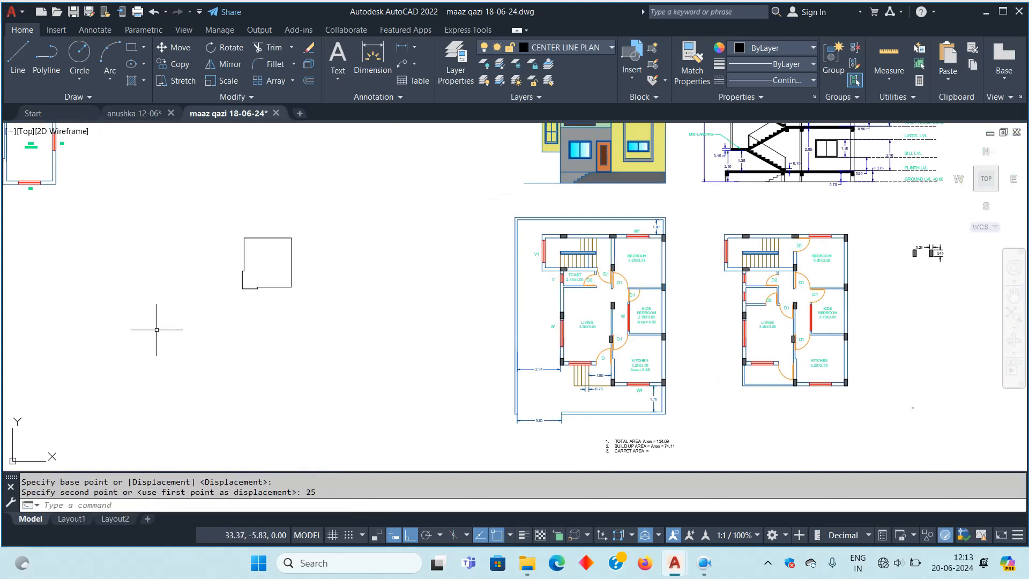
{"action": "key", "text": "Escape"}
{"action": "scroll", "coordinate": [247, 268], "scroll_direction": "up", "scroll_amount": 4}
{"action": "type", "text": "h"}
{"action": "key", "text": "Return"}
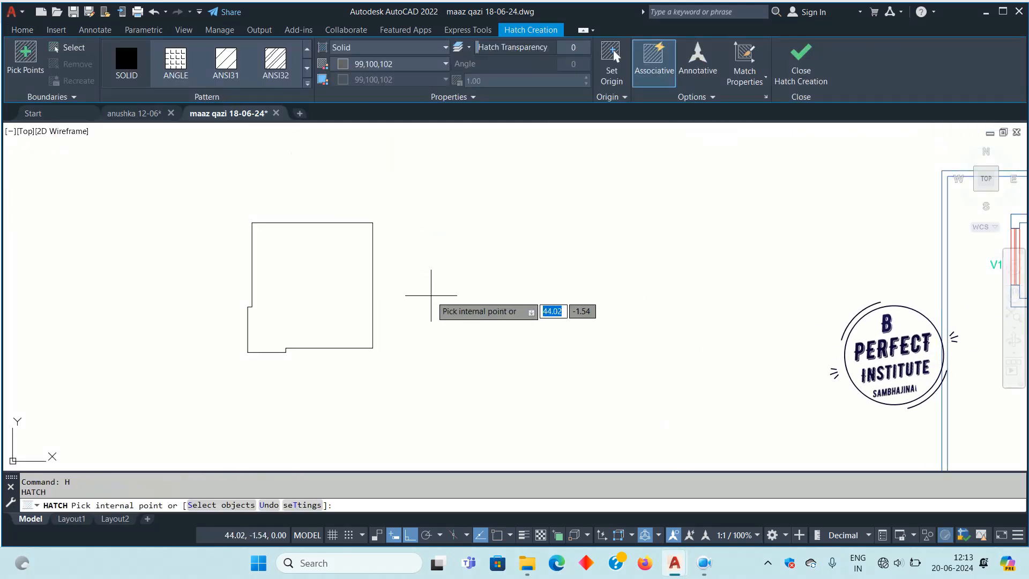
{"action": "key", "text": "Escape"}
{"action": "left_click", "coordinate": [409, 283]}
{"action": "left_click", "coordinate": [365, 284]}
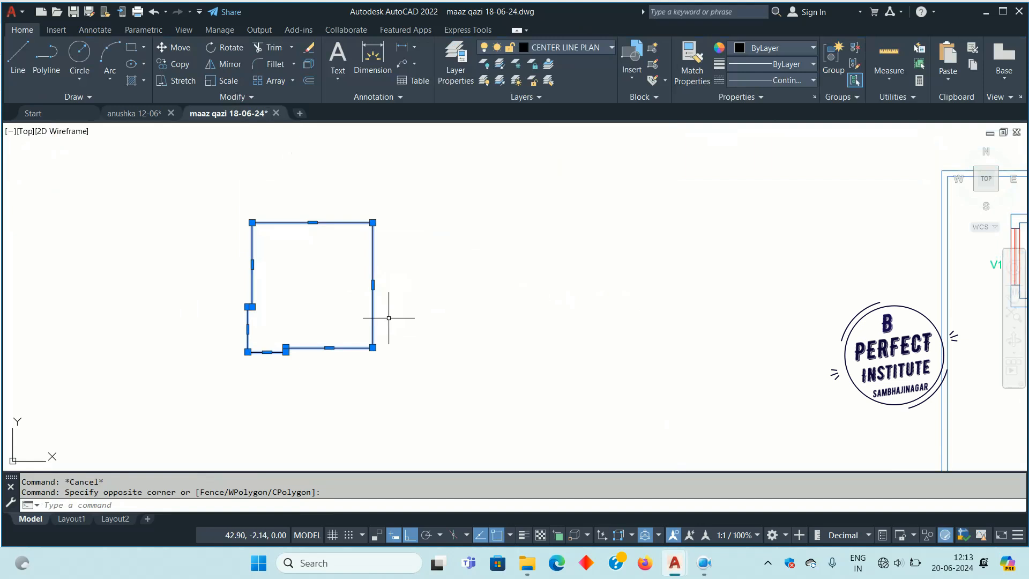
{"action": "key", "text": "Escape"}
List the moved bedroom outline's properties and pick out its area
{"action": "left_click", "coordinate": [396, 283]}
{"action": "left_click", "coordinate": [349, 281]}
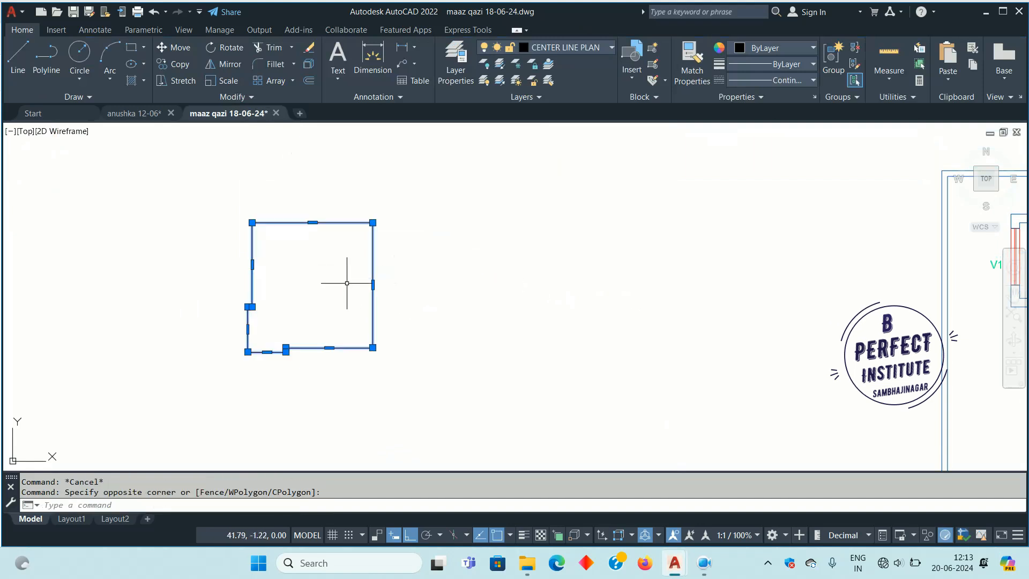
{"action": "type", "text": "li"}
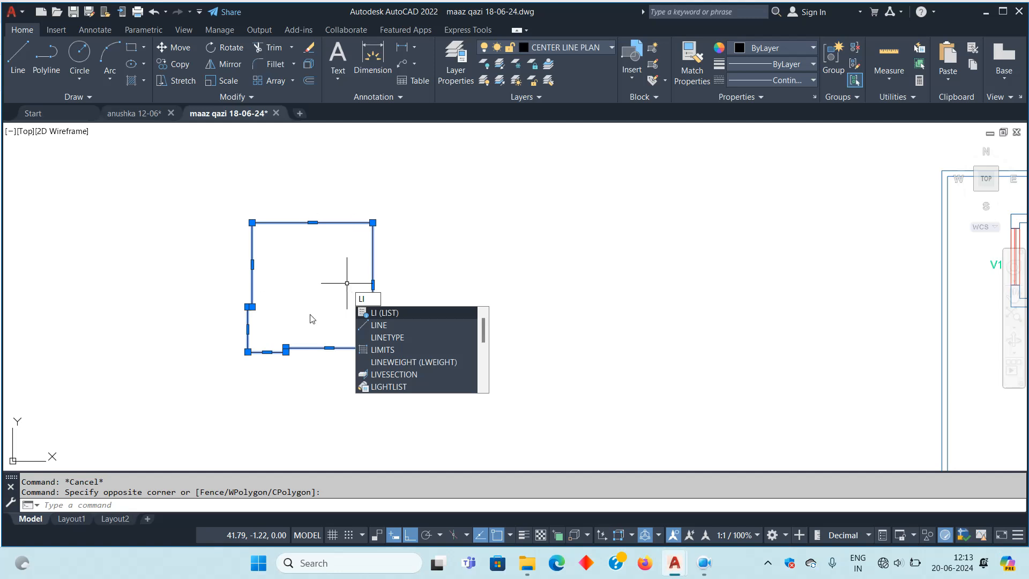
{"action": "key", "text": "Return"}
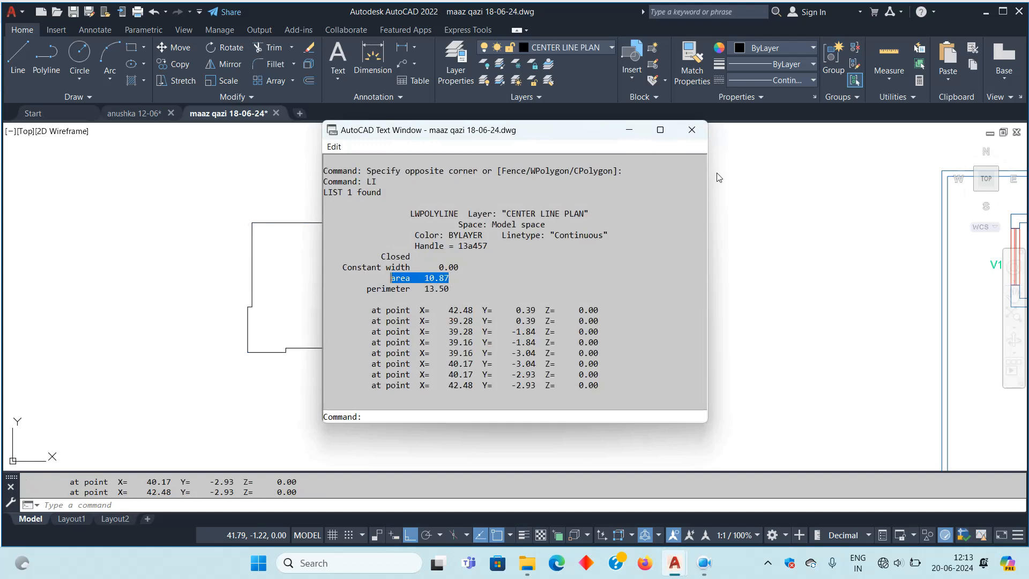
{"action": "left_click", "coordinate": [691, 130]}
Add the line "area 10.87" below the dimensions in the ground floor bedroom label
{"action": "scroll", "coordinate": [546, 271], "scroll_direction": "down", "scroll_amount": 4}
{"action": "scroll", "coordinate": [719, 307], "scroll_direction": "up", "scroll_amount": 8}
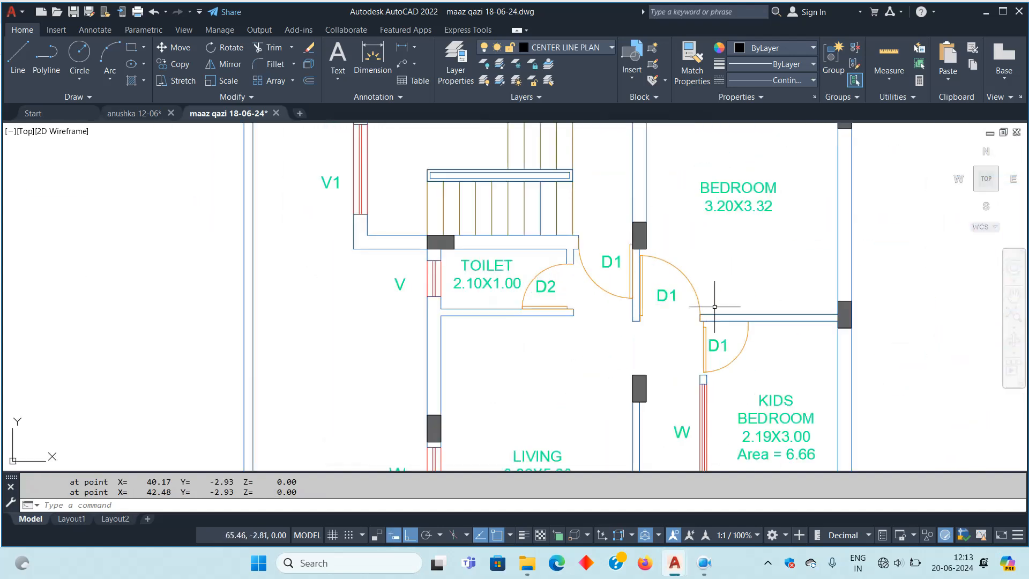
{"action": "scroll", "coordinate": [747, 290], "scroll_direction": "down", "scroll_amount": 6}
{"action": "scroll", "coordinate": [619, 287], "scroll_direction": "up", "scroll_amount": 4}
{"action": "double_click", "coordinate": [737, 232]}
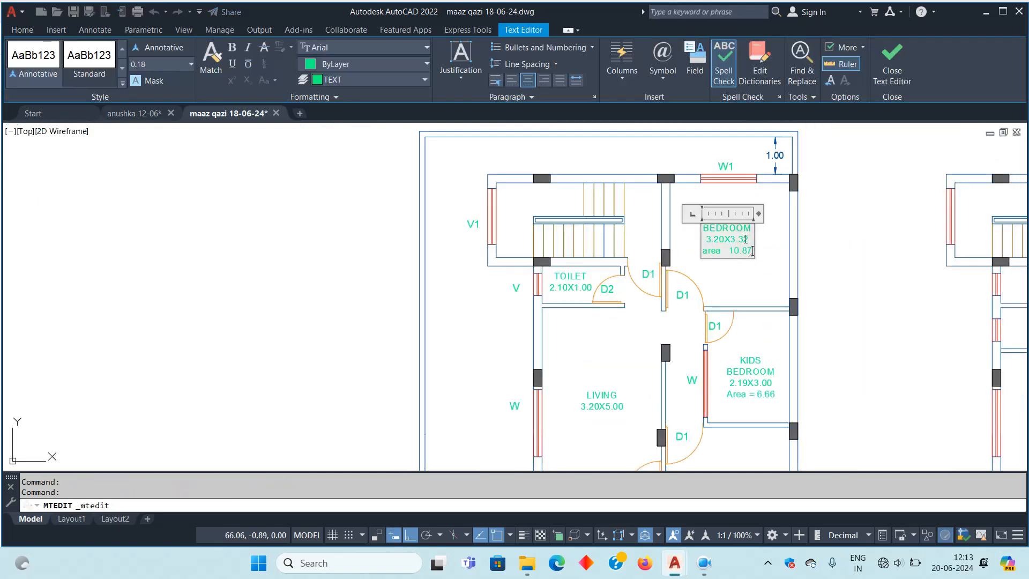
{"action": "left_click", "coordinate": [383, 323]}
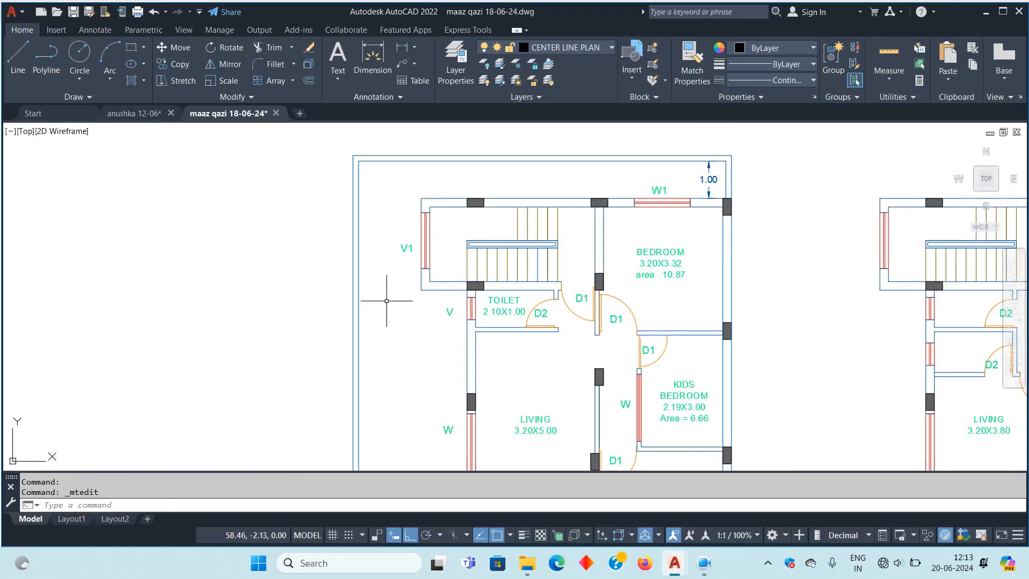
{"action": "scroll", "coordinate": [287, 275], "scroll_direction": "down", "scroll_amount": 2}
{"action": "middle_click_drag", "start_coordinate": [291, 274], "coordinate": [485, 278]}
{"action": "scroll", "coordinate": [485, 278], "scroll_direction": "down", "scroll_amount": 2}
{"action": "scroll", "coordinate": [320, 281], "scroll_direction": "up", "scroll_amount": 2}
{"action": "left_click", "coordinate": [326, 290]}
{"action": "left_click", "coordinate": [250, 269]}
{"action": "key", "text": "Escape"}
{"action": "key", "text": "Escape"}
Fill the moved bedroom outline with a solid hatch in a light blue-violet colour
{"action": "type", "text": "h"}
{"action": "key", "text": "Return"}
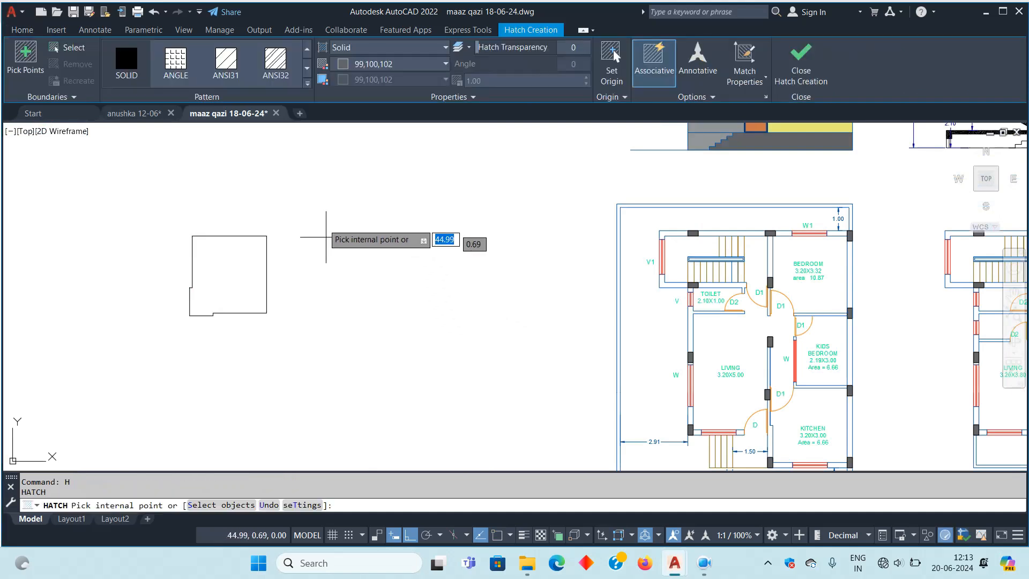
{"action": "left_click", "coordinate": [416, 65]}
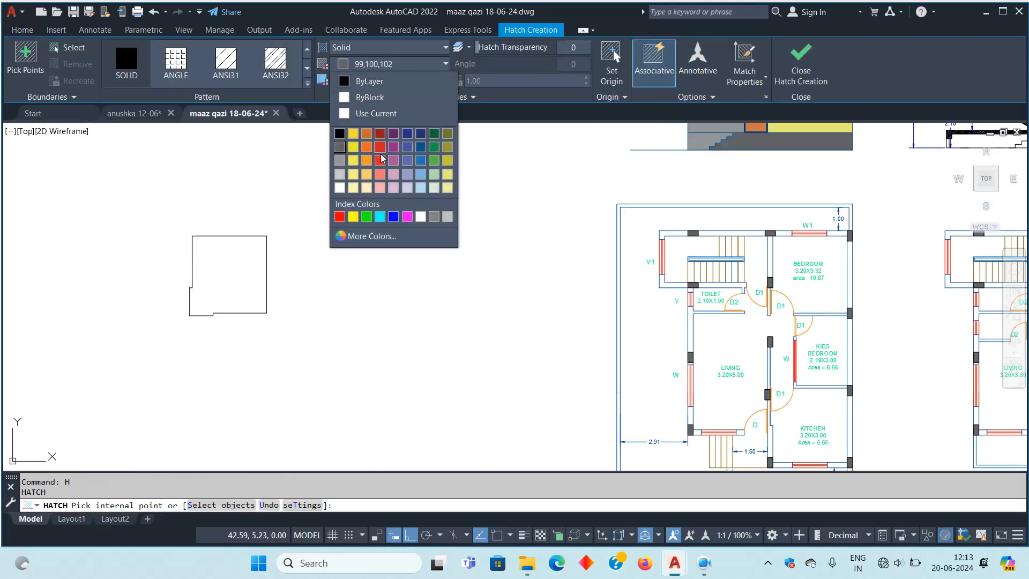
{"action": "left_click", "coordinate": [411, 179]}
{"action": "left_click", "coordinate": [252, 252]}
{"action": "key", "text": "Return"}
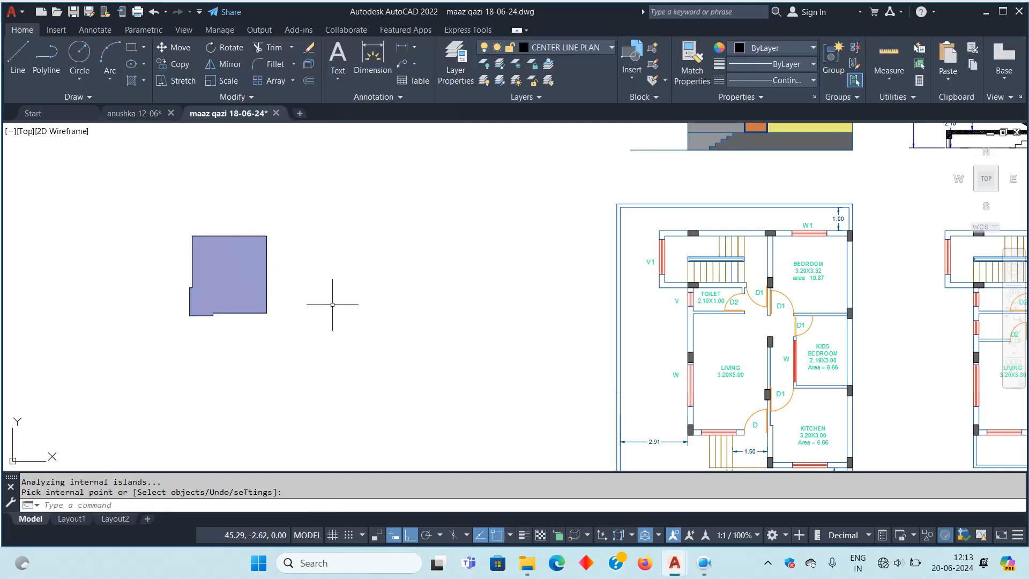
Group the bedroom outline with its hatch and move the group 25 units horizontally to the right, back onto the ground floor bedroom
{"action": "left_click", "coordinate": [228, 245]}
{"action": "key", "text": "Return"}
{"action": "left_click", "coordinate": [326, 287]}
{"action": "left_click", "coordinate": [241, 281]}
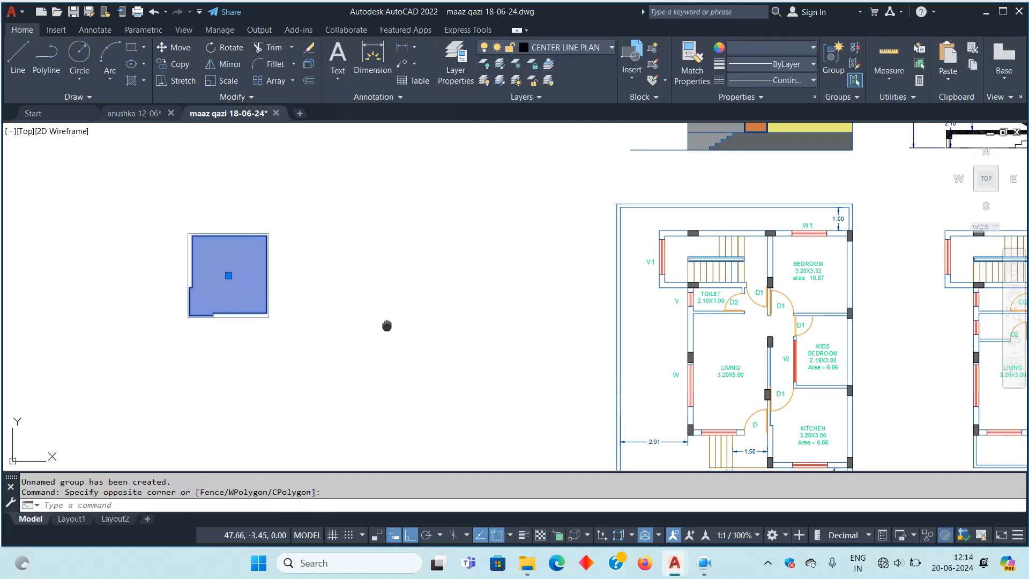
{"action": "middle_click_drag", "start_coordinate": [389, 324], "coordinate": [345, 319]}
{"action": "type", "text": "m"}
{"action": "key", "text": "Return"}
{"action": "left_click", "coordinate": [344, 319]}
{"action": "type", "text": "25"}
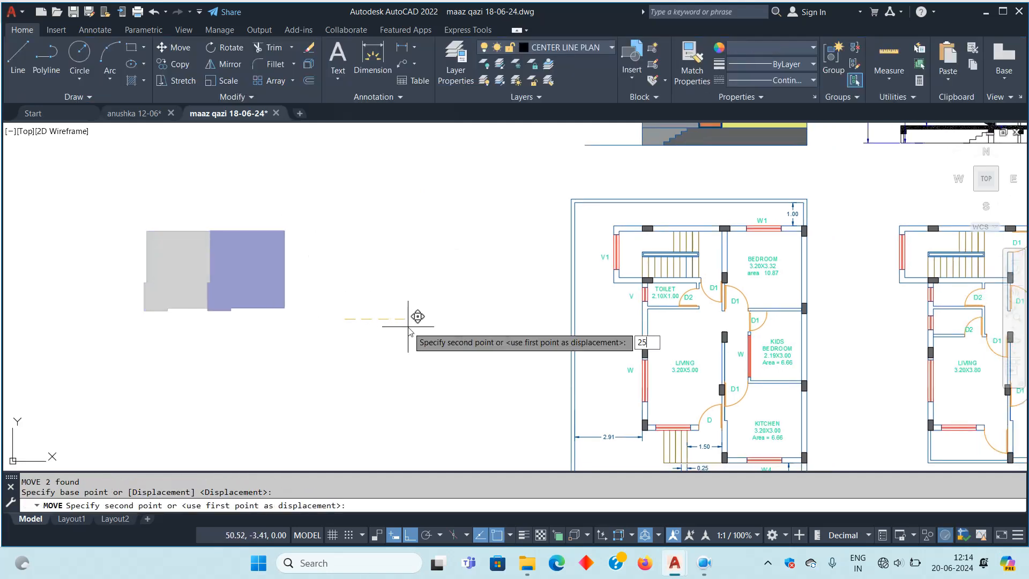
{"action": "key", "text": "Return"}
Send the hatched bedroom group to the back of the draw order, behind the room label and door
{"action": "scroll", "coordinate": [758, 268], "scroll_direction": "up", "scroll_amount": 4}
{"action": "left_click", "coordinate": [806, 207]}
{"action": "right_click", "coordinate": [810, 208]}
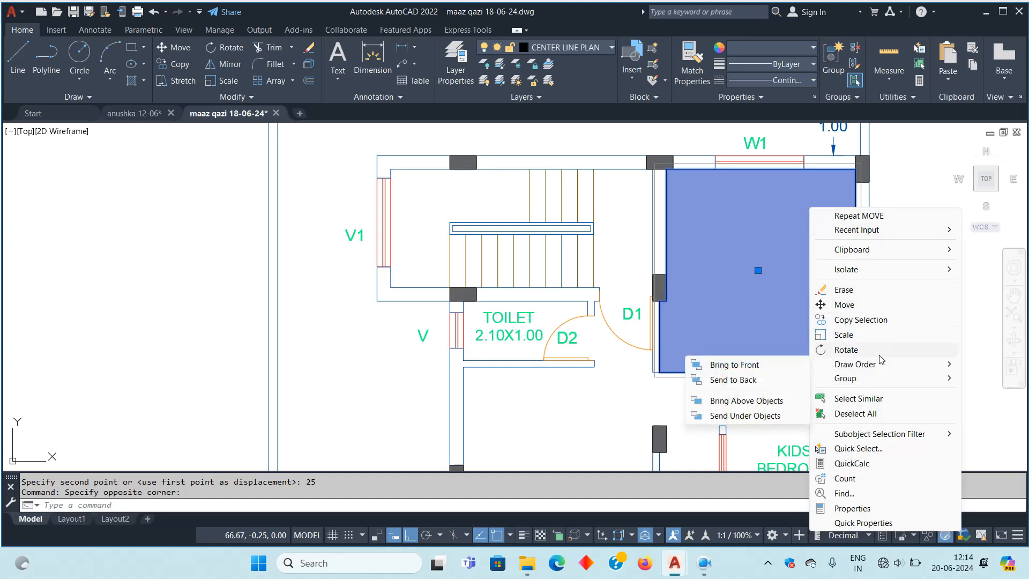
{"action": "mouse_move", "coordinate": [899, 378]}
{"action": "left_click", "coordinate": [733, 379]}
{"action": "scroll", "coordinate": [558, 266], "scroll_direction": "down", "scroll_amount": 5}
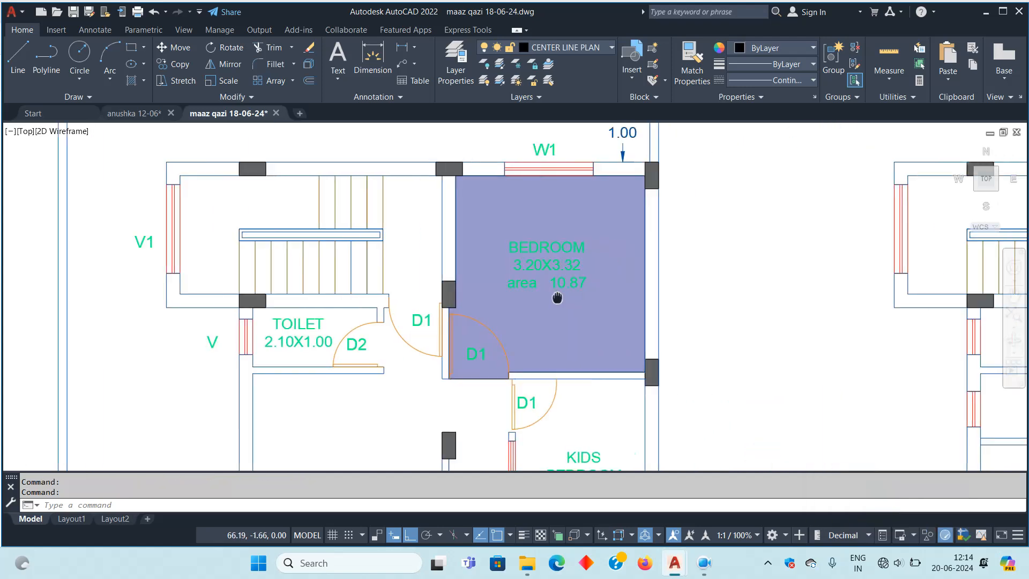
{"action": "middle_click_drag", "start_coordinate": [537, 284], "coordinate": [680, 212]}
{"action": "scroll", "coordinate": [563, 414], "scroll_direction": "up", "scroll_amount": 5}
{"action": "scroll", "coordinate": [563, 413], "scroll_direction": "down", "scroll_amount": 5}
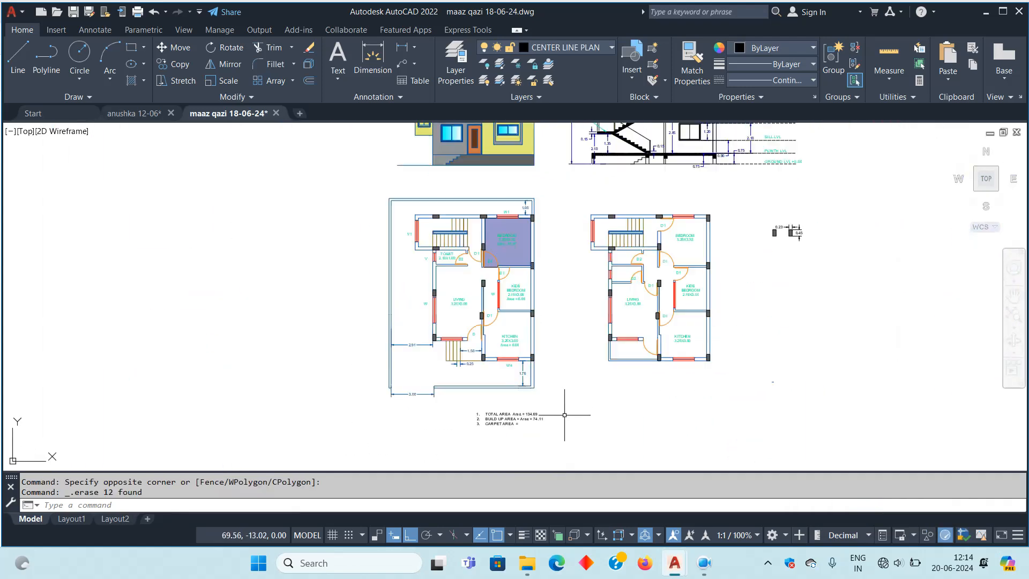
Turn off the Defpoints, dimension, DOOR, Layer1, STEPS, TEXT, WALL and WINDOW layers
{"action": "scroll", "coordinate": [563, 413], "scroll_direction": "up", "scroll_amount": 3}
{"action": "left_click", "coordinate": [599, 49]}
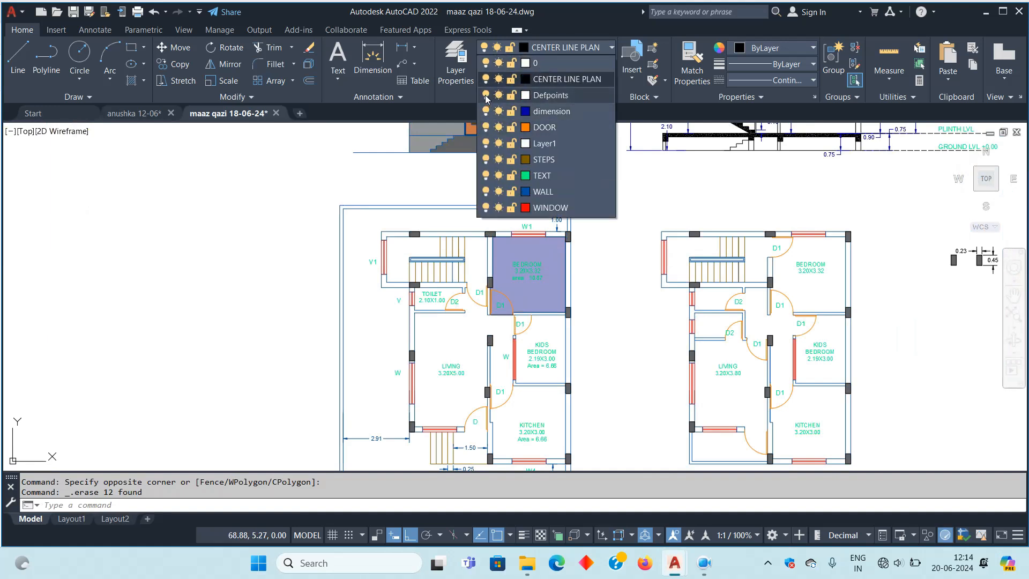
{"action": "left_click", "coordinate": [486, 95]}
{"action": "left_click", "coordinate": [487, 111]}
{"action": "left_click", "coordinate": [486, 127]}
{"action": "left_click", "coordinate": [486, 144]}
{"action": "left_click", "coordinate": [486, 160]}
{"action": "left_click", "coordinate": [486, 176]}
{"action": "left_click", "coordinate": [486, 192]}
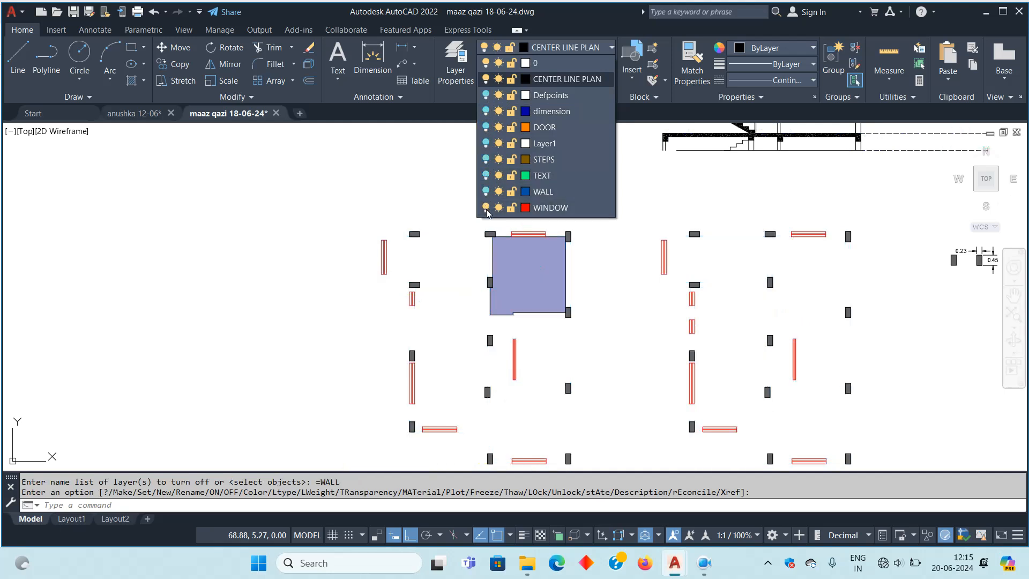
{"action": "left_click", "coordinate": [486, 208]}
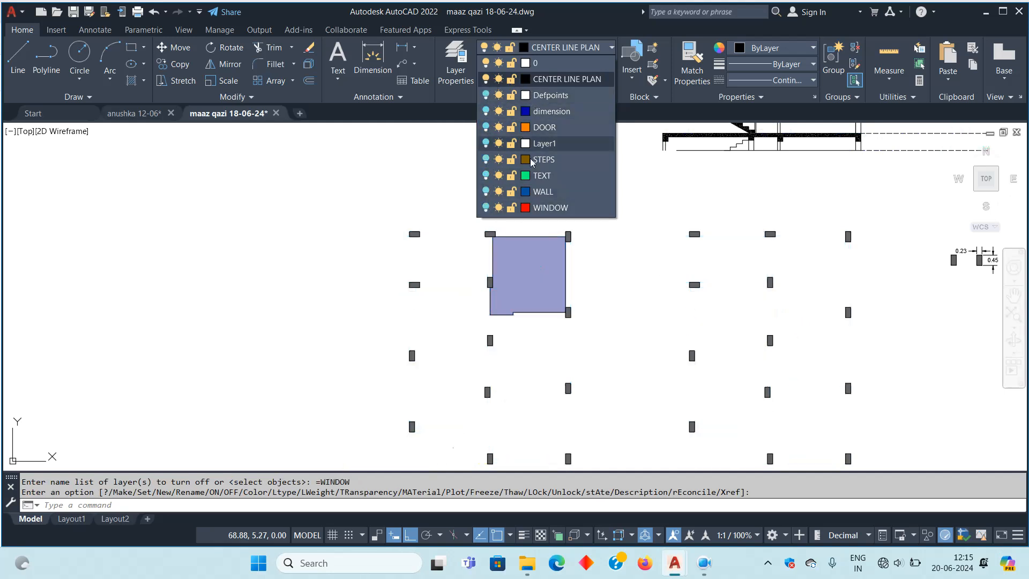
Reassign the hatched ground floor bedroom outline to the dimension layer
{"action": "mouse_move", "coordinate": [799, 251]}
{"action": "middle_mouse_down"}
{"action": "mouse_move", "coordinate": [468, 372]}
{"action": "mouse_move", "coordinate": [529, 257]}
{"action": "mouse_move", "coordinate": [593, 191]}
{"action": "middle_mouse_up"}
{"action": "scroll", "coordinate": [610, 305], "scroll_direction": "down", "scroll_amount": 3}
{"action": "scroll", "coordinate": [450, 358], "scroll_direction": "up", "scroll_amount": 3}
{"action": "middle_click_drag", "start_coordinate": [536, 331], "coordinate": [613, 413]}
{"action": "left_click", "coordinate": [613, 233]}
{"action": "left_click", "coordinate": [584, 236]}
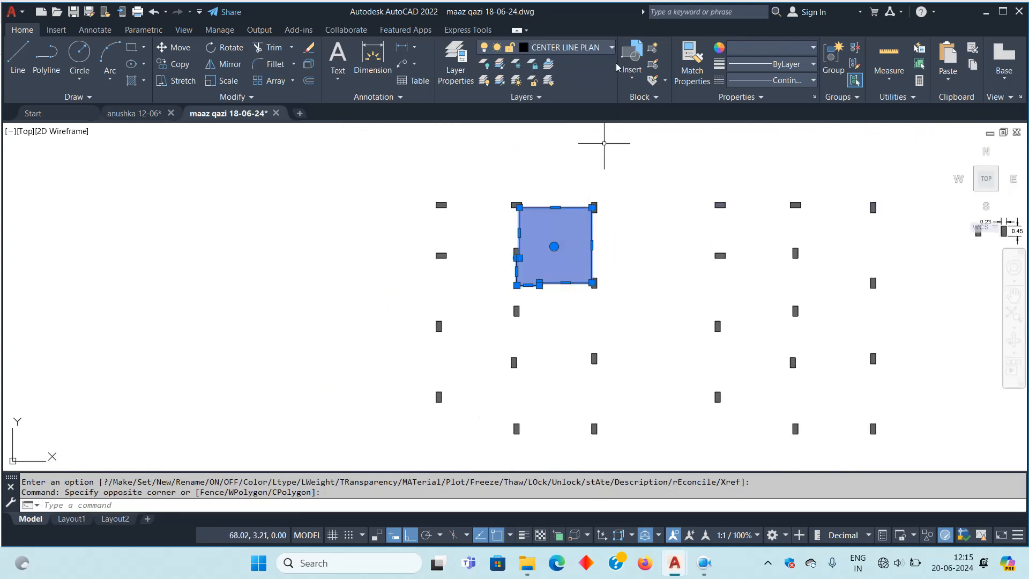
{"action": "left_click", "coordinate": [587, 51]}
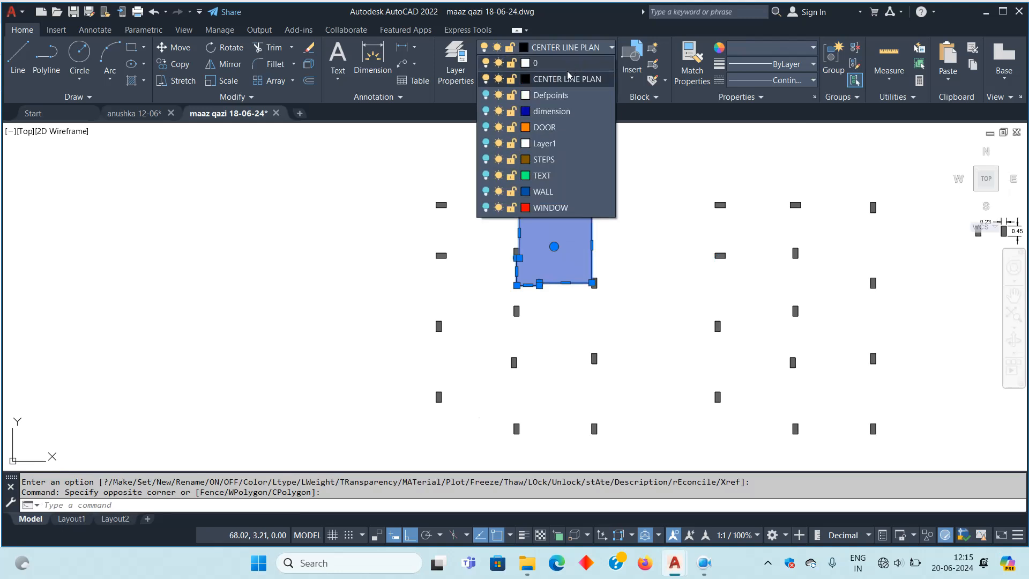
{"action": "left_click", "coordinate": [561, 111]}
{"action": "left_click", "coordinate": [598, 292]}
{"action": "middle_click_drag", "start_coordinate": [642, 256], "coordinate": [461, 218]}
{"action": "mouse_move", "coordinate": [543, 219]}
{"action": "middle_mouse_down"}
{"action": "mouse_move", "coordinate": [607, 218]}
{"action": "mouse_move", "coordinate": [646, 263]}
{"action": "middle_mouse_up"}
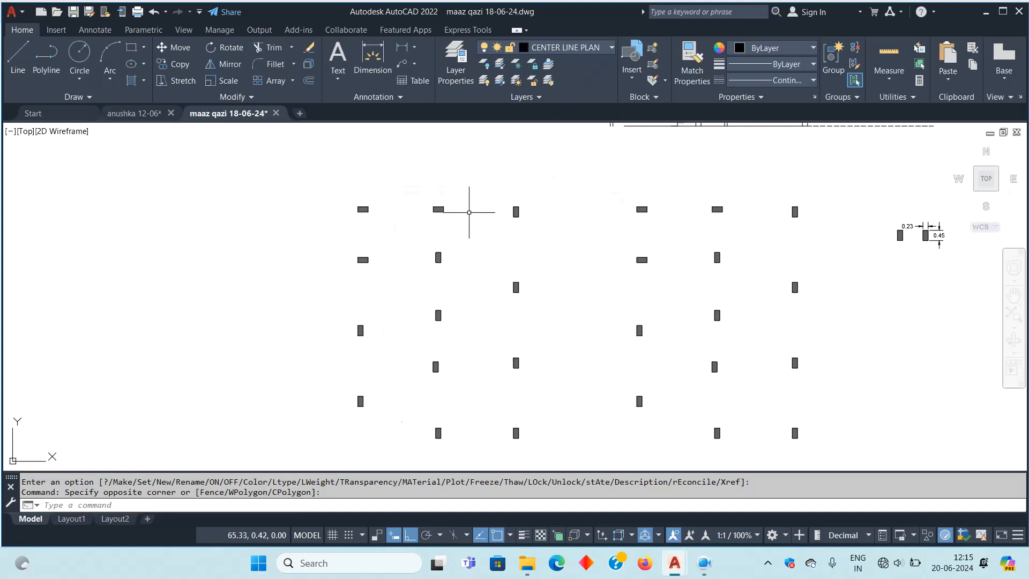
Turn the WALL layer back on and start a line from a point inside the ground floor bedroom
{"action": "type", "text": "L"}
{"action": "key", "text": "Return"}
{"action": "scroll", "coordinate": [386, 233], "scroll_direction": "up", "scroll_amount": 2}
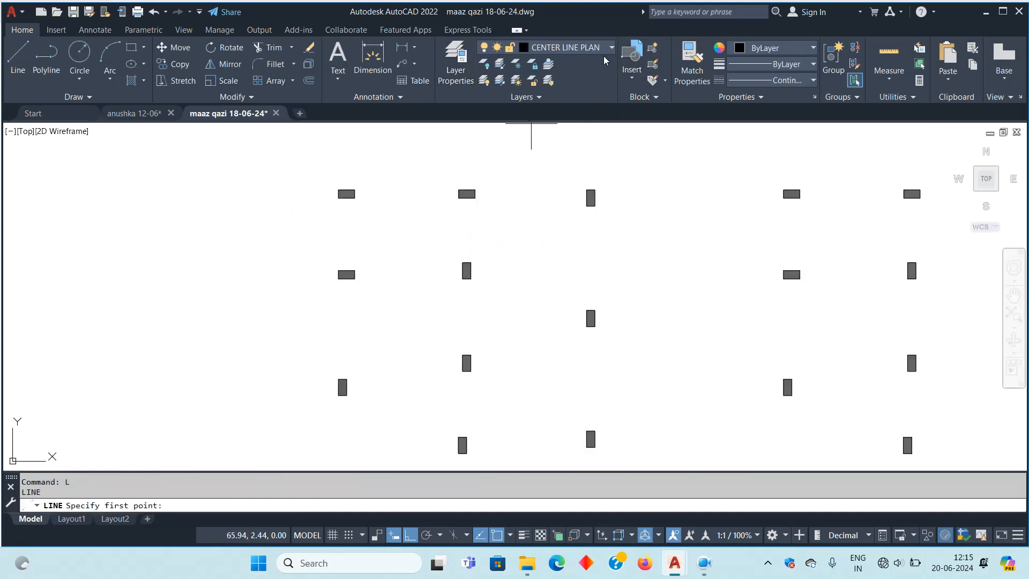
{"action": "left_click", "coordinate": [590, 48]}
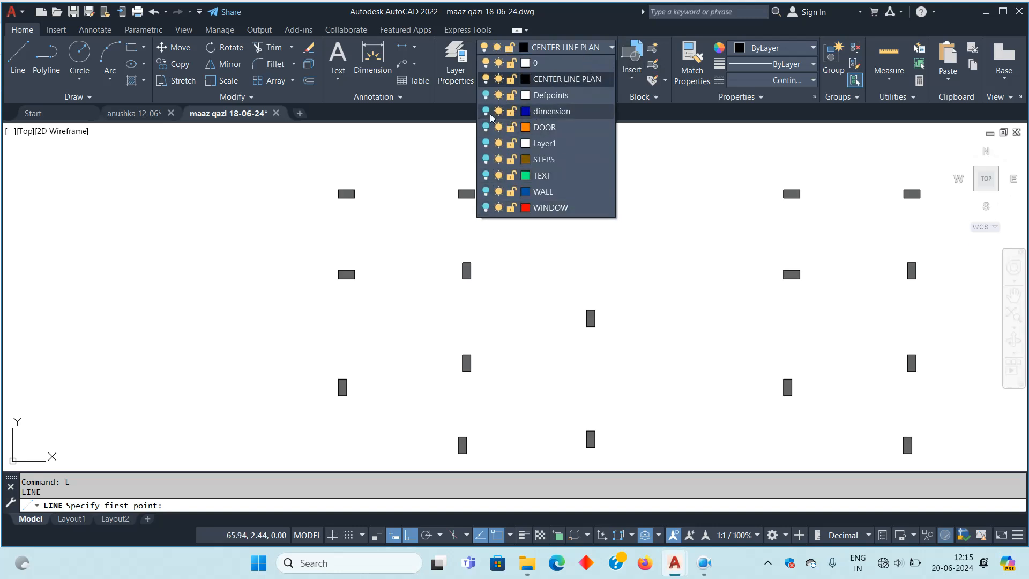
{"action": "left_click", "coordinate": [487, 98]}
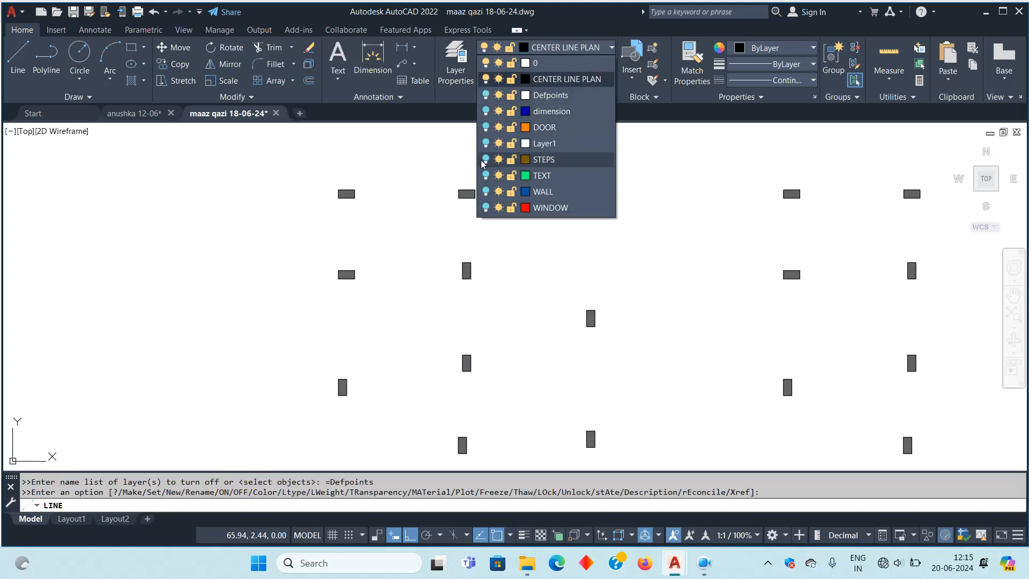
{"action": "left_click", "coordinate": [485, 192]}
{"action": "left_click", "coordinate": [491, 277]}
{"action": "scroll", "coordinate": [490, 276], "scroll_direction": "down", "scroll_amount": 2}
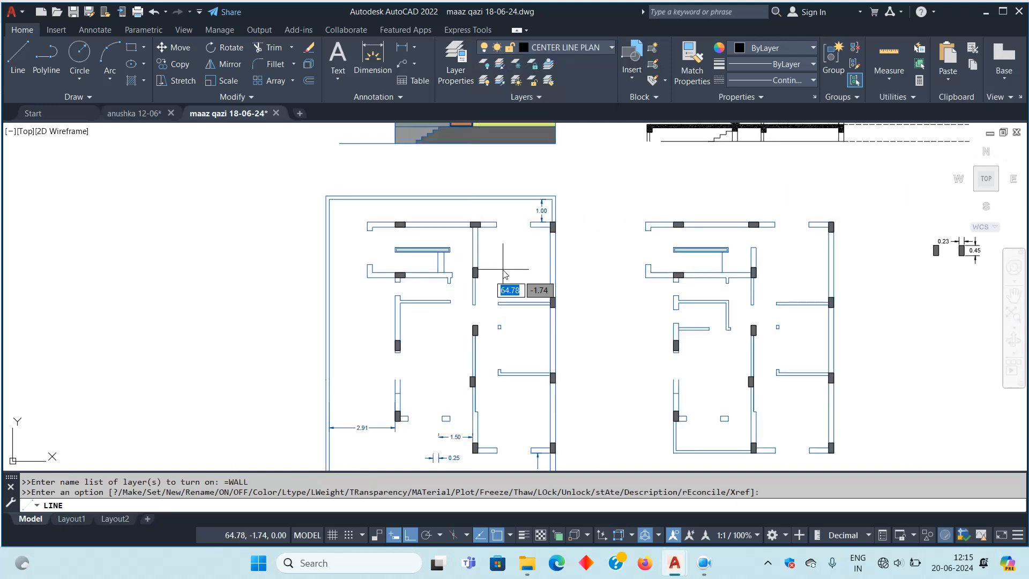
{"action": "left_click", "coordinate": [512, 265]}
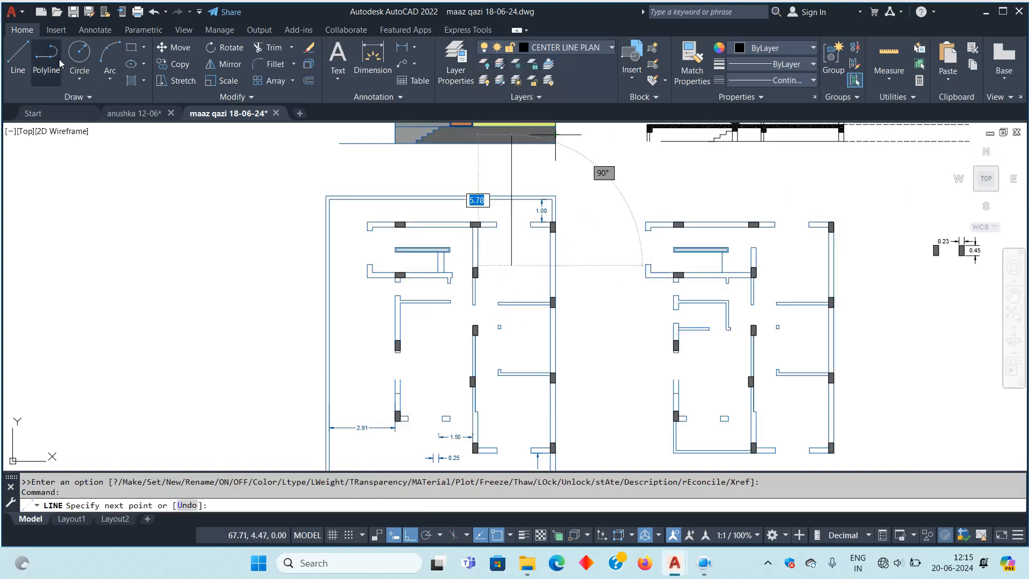
Draw a rectangle over the outer edge of the plot boundary, from its upper-left corner to its lower-right corner
{"action": "left_click", "coordinate": [133, 51]}
{"action": "scroll", "coordinate": [334, 196], "scroll_direction": "up", "scroll_amount": 2}
{"action": "left_click", "coordinate": [315, 195]}
{"action": "scroll", "coordinate": [491, 177], "scroll_direction": "down", "scroll_amount": 3}
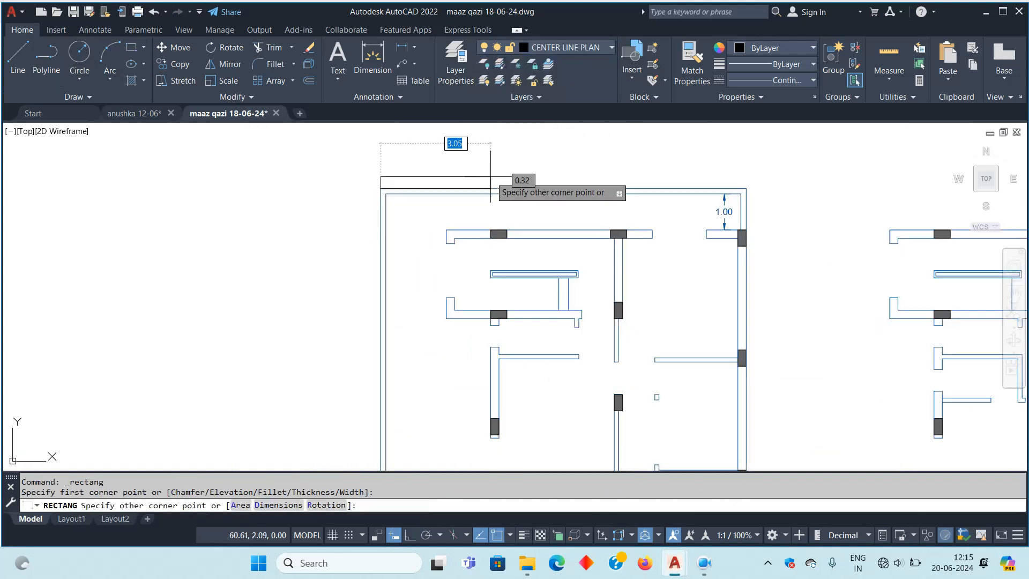
{"action": "scroll", "coordinate": [616, 414], "scroll_direction": "up", "scroll_amount": 3}
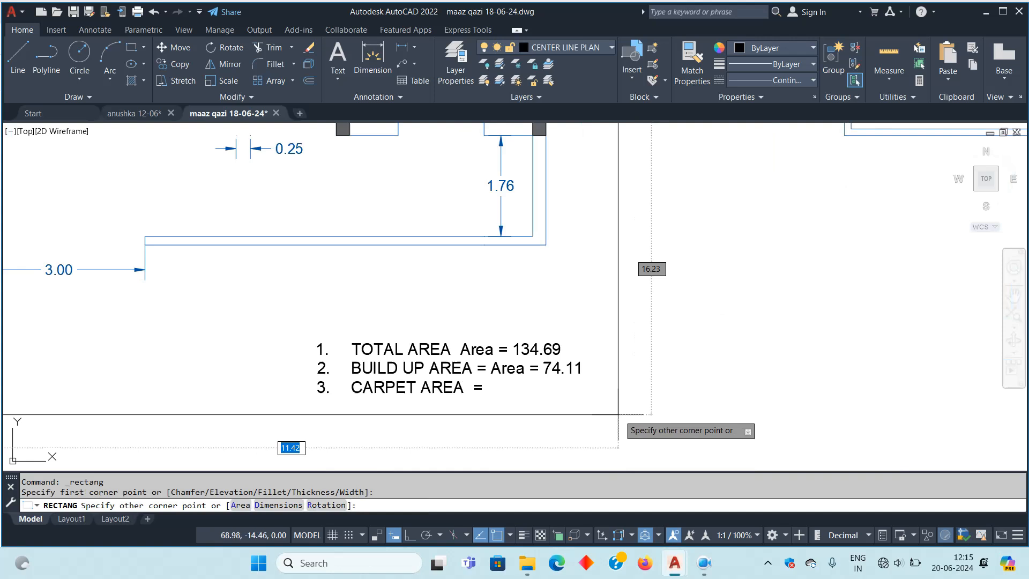
{"action": "left_click", "coordinate": [546, 244]}
{"action": "scroll", "coordinate": [602, 299], "scroll_direction": "down", "scroll_amount": 6}
{"action": "middle_click_drag", "start_coordinate": [592, 294], "coordinate": [494, 276]}
{"action": "scroll", "coordinate": [541, 277], "scroll_direction": "up", "scroll_amount": 3}
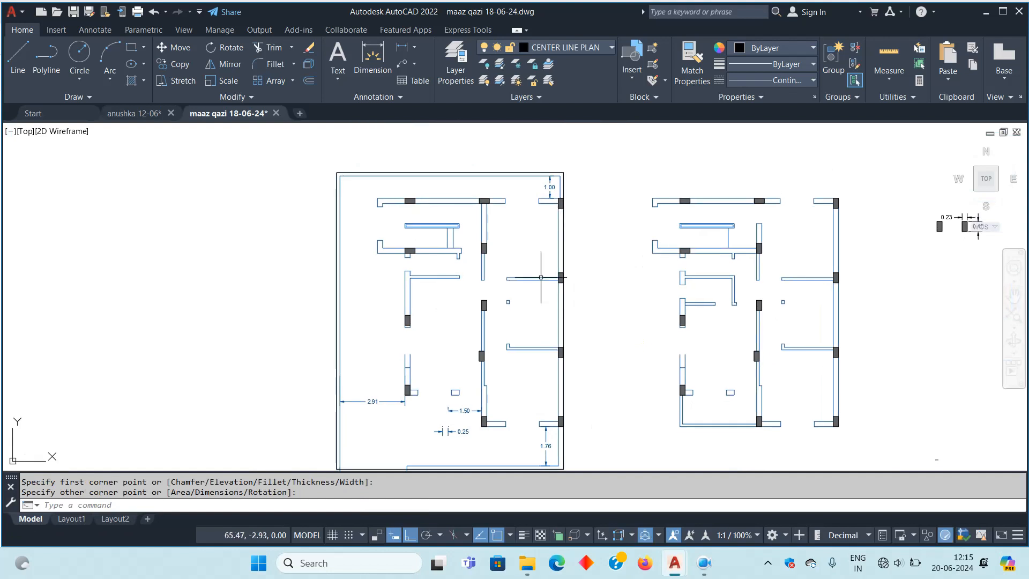
Turn on the STEPS, TEXT, WINDOW, Layer1, DOOR, dimension and Defpoints layers
{"action": "left_click", "coordinate": [575, 53]}
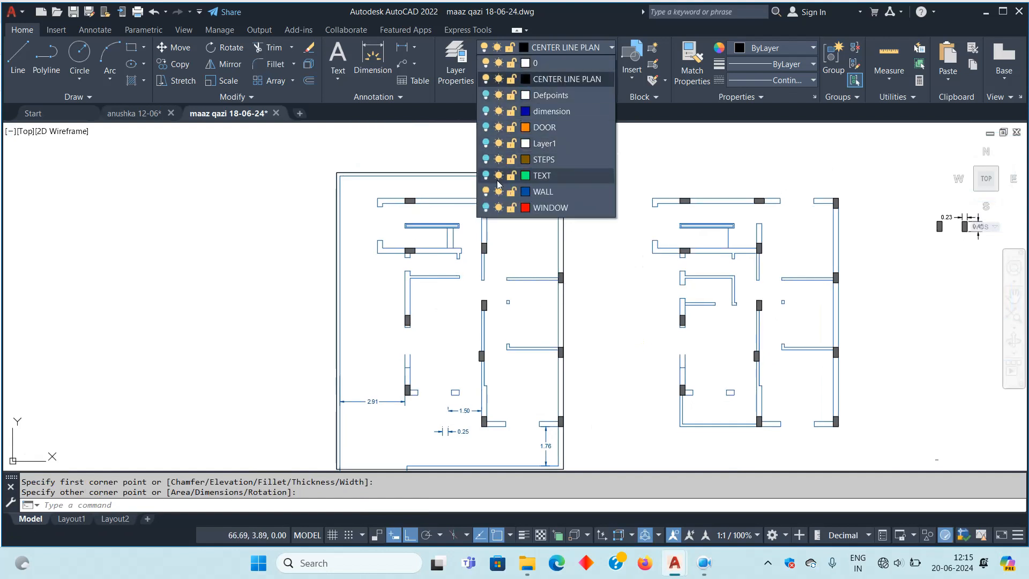
{"action": "left_click", "coordinate": [486, 159]}
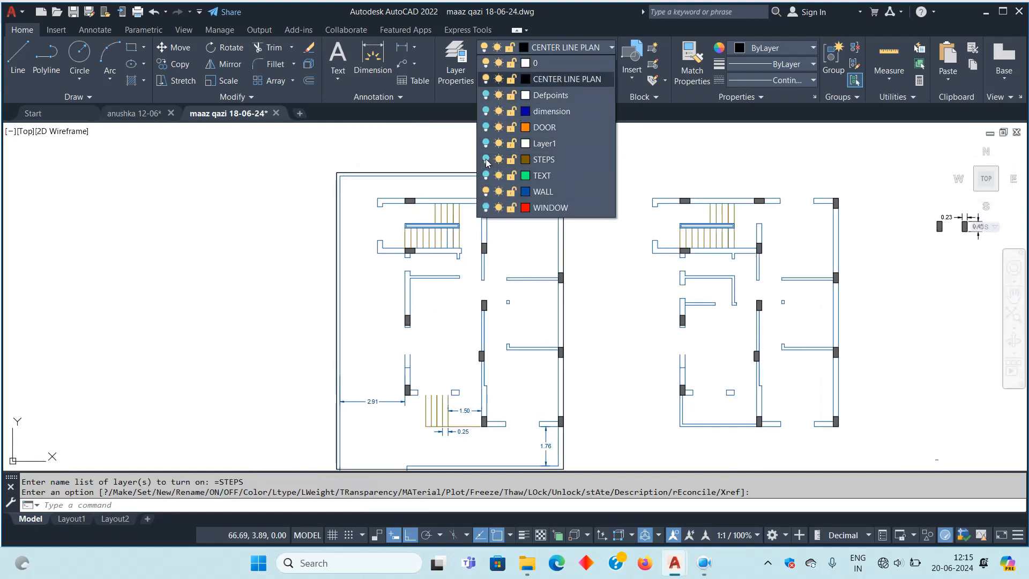
{"action": "left_click", "coordinate": [486, 175]}
{"action": "left_click", "coordinate": [486, 207]}
{"action": "left_click", "coordinate": [486, 143]}
{"action": "left_click", "coordinate": [486, 127]}
{"action": "left_click", "coordinate": [486, 110]}
{"action": "left_click", "coordinate": [486, 95]}
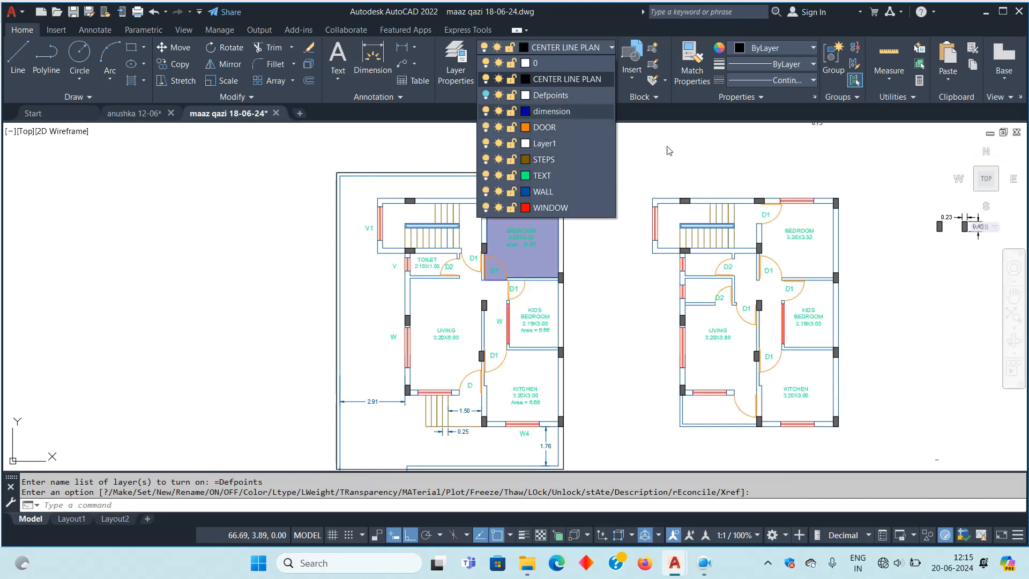
{"action": "left_click", "coordinate": [621, 237]}
List the properties of the plot boundary rectangle to check its area against the TOTAL AREA note
{"action": "middle_click_drag", "start_coordinate": [599, 279], "coordinate": [599, 190]}
{"action": "middle_click_drag", "start_coordinate": [550, 261], "coordinate": [547, 266]}
{"action": "scroll", "coordinate": [542, 440], "scroll_direction": "up", "scroll_amount": 4}
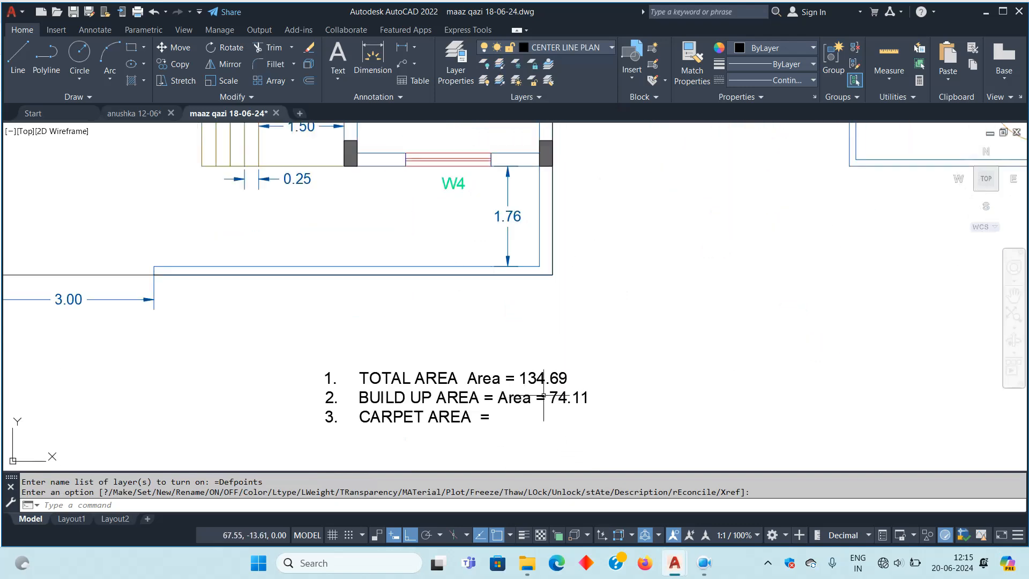
{"action": "scroll", "coordinate": [490, 378], "scroll_direction": "down", "scroll_amount": 2}
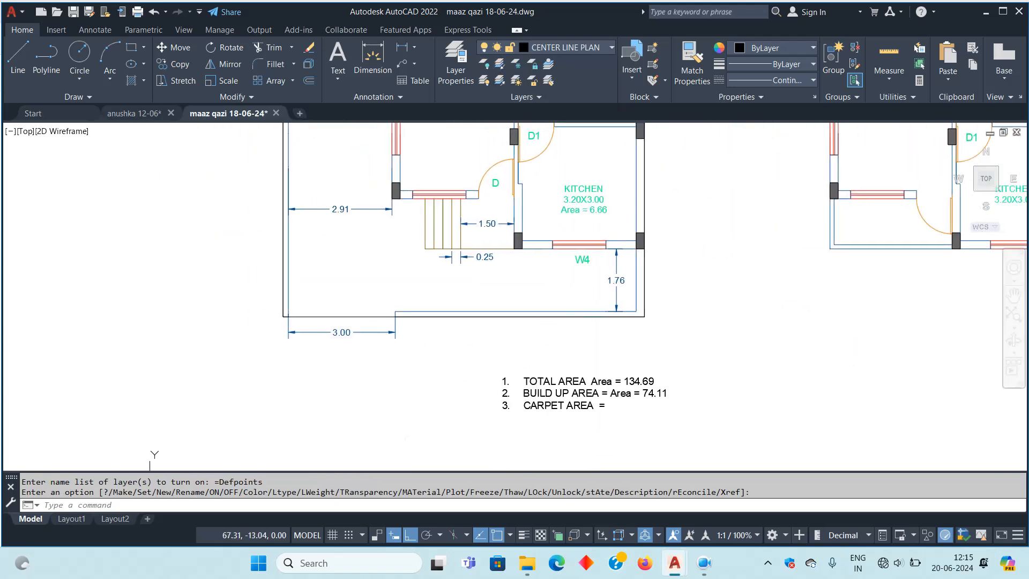
{"action": "key", "text": "Return"}
{"action": "left_click", "coordinate": [370, 318]}
{"action": "mouse_move", "coordinate": [507, 343]}
{"action": "middle_mouse_down"}
{"action": "mouse_move", "coordinate": [426, 343]}
{"action": "mouse_move", "coordinate": [384, 378]}
{"action": "middle_mouse_up"}
{"action": "type", "text": "LI"}
{"action": "key", "text": "Return"}
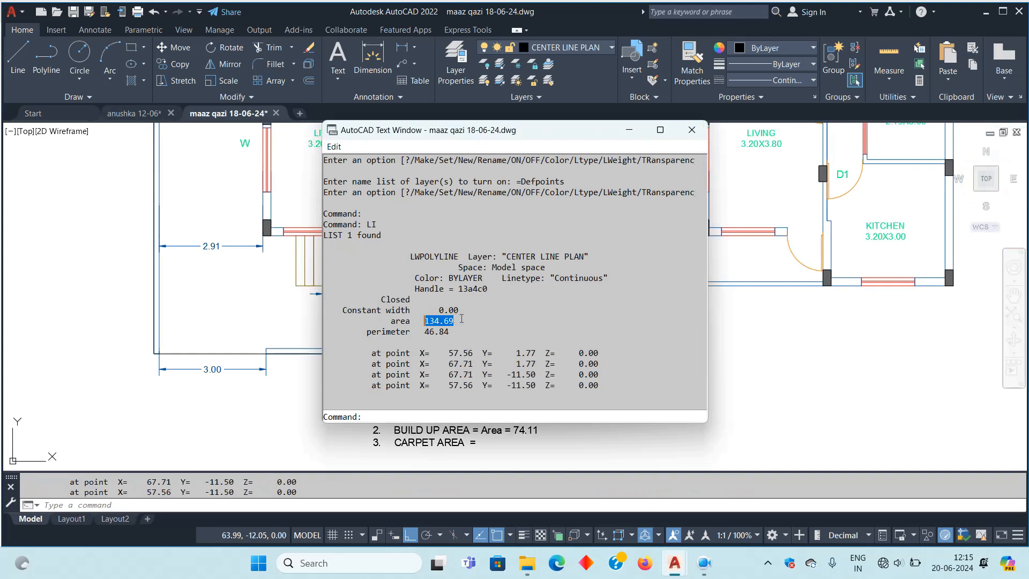
{"action": "left_click", "coordinate": [760, 391]}
Start a polyline at the ground floor plan's upper-right outer corner and trace the outer wall around the staircase projection
{"action": "scroll", "coordinate": [509, 415], "scroll_direction": "up", "scroll_amount": 4}
{"action": "scroll", "coordinate": [526, 412], "scroll_direction": "down", "scroll_amount": 4}
{"action": "scroll", "coordinate": [526, 412], "scroll_direction": "down", "scroll_amount": 2}
{"action": "middle_click_drag", "start_coordinate": [571, 185], "coordinate": [611, 324]}
{"action": "type", "text": "L"}
{"action": "key", "text": "Return"}
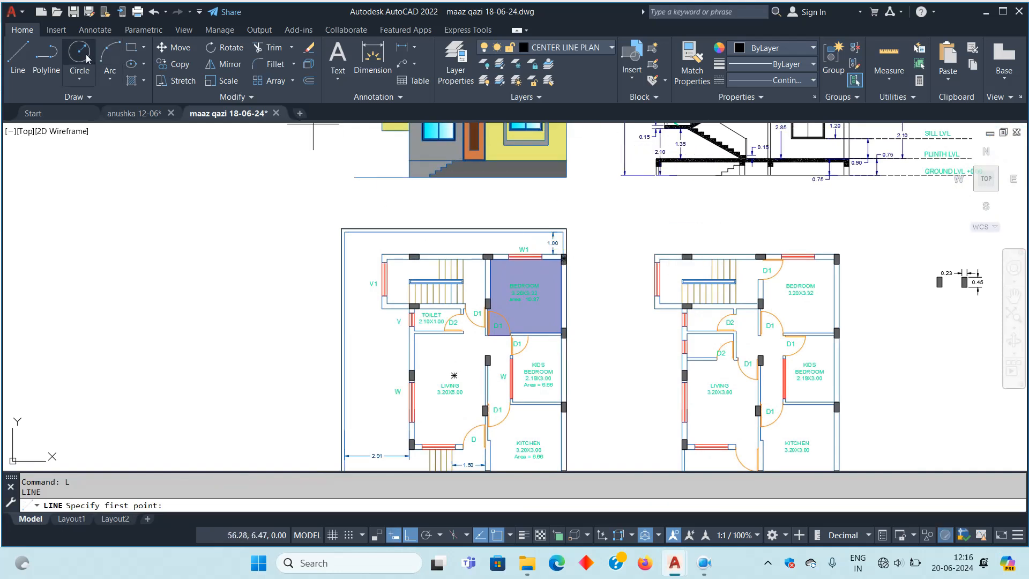
{"action": "left_click", "coordinate": [45, 63]}
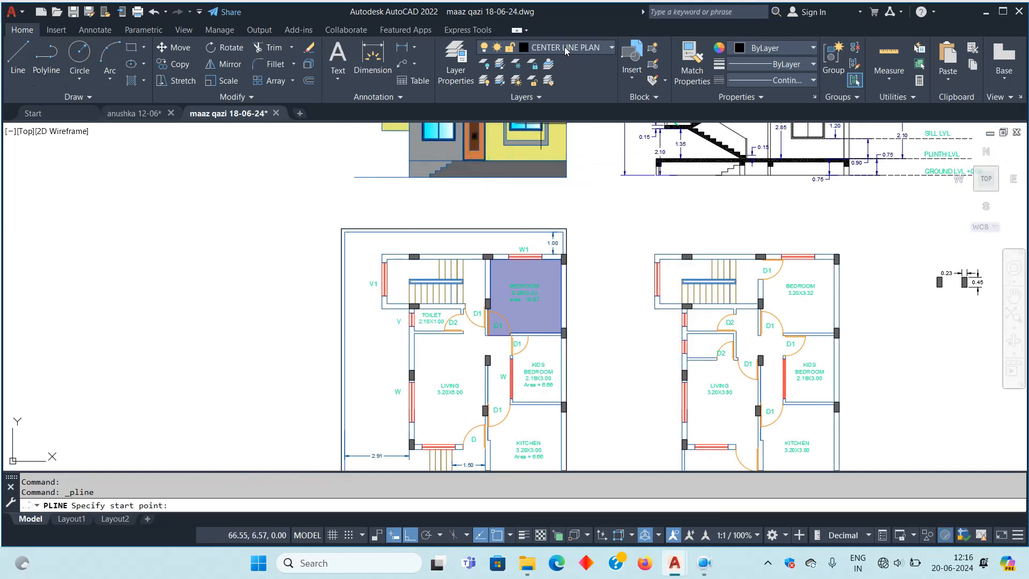
{"action": "scroll", "coordinate": [574, 220], "scroll_direction": "up", "scroll_amount": 3}
{"action": "left_click", "coordinate": [564, 254]}
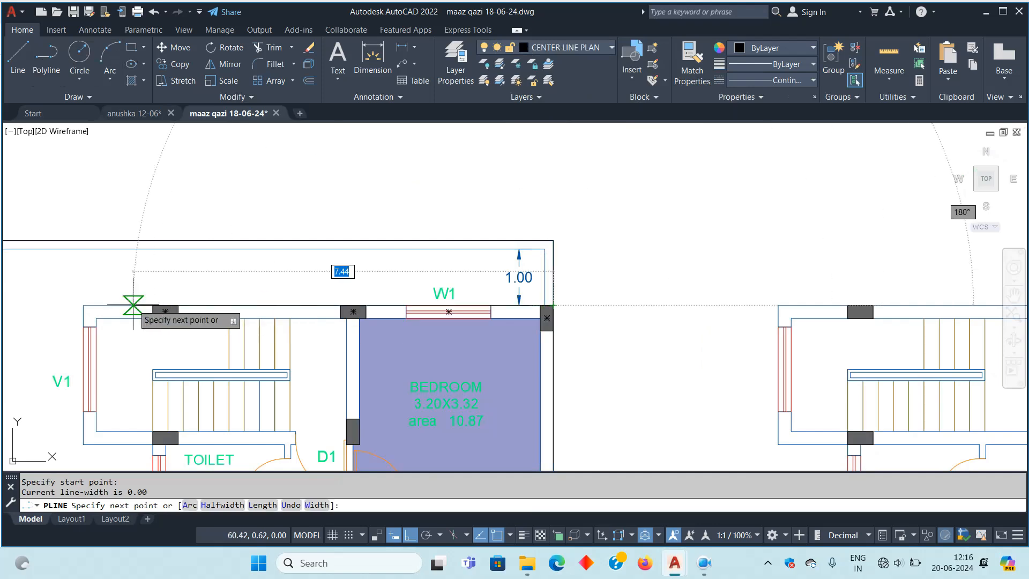
{"action": "left_click", "coordinate": [83, 305]}
{"action": "left_click", "coordinate": [83, 444]}
{"action": "middle_click_drag", "start_coordinate": [178, 437], "coordinate": [441, 279]}
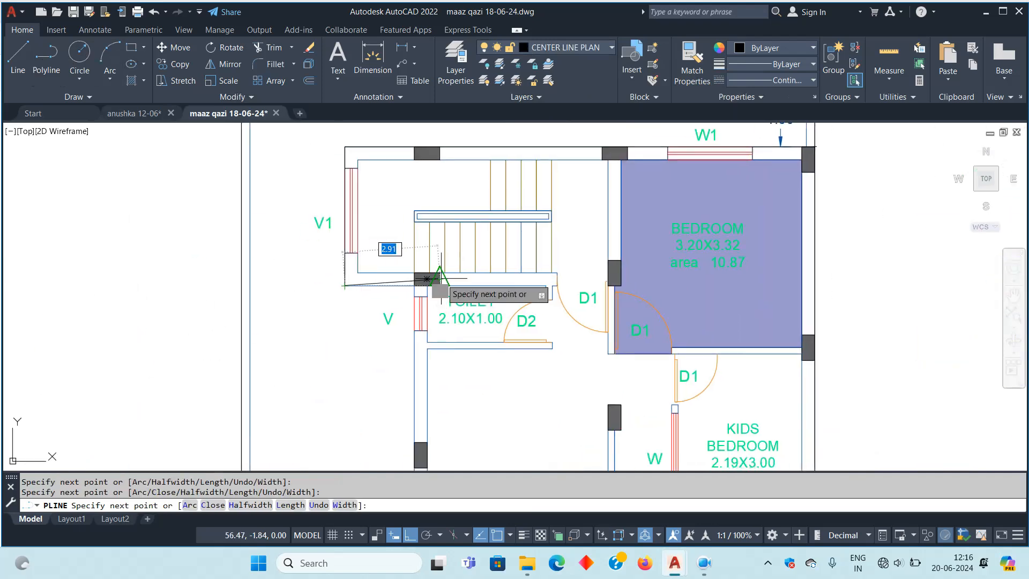
{"action": "left_click", "coordinate": [417, 285]}
Continue the polyline down the living room wall and around the entrance steps to the kitchen's outer corner, and close it
{"action": "scroll", "coordinate": [420, 287], "scroll_direction": "down", "scroll_amount": 6}
{"action": "middle_click_drag", "start_coordinate": [436, 394], "coordinate": [433, 304]}
{"action": "scroll", "coordinate": [434, 305], "scroll_direction": "up", "scroll_amount": 6}
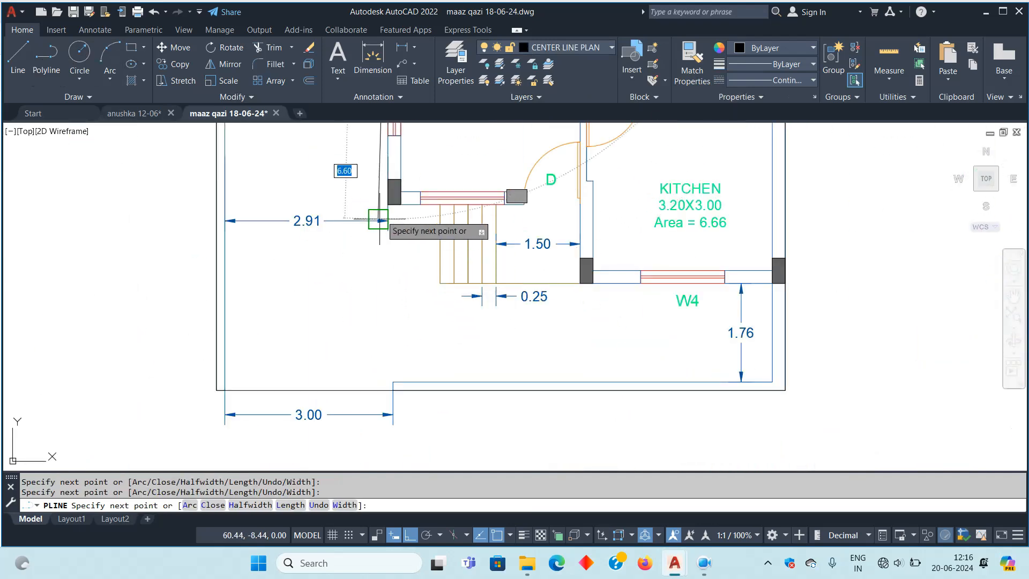
{"action": "scroll", "coordinate": [378, 220], "scroll_direction": "up", "scroll_amount": 4}
{"action": "left_click", "coordinate": [438, 204]}
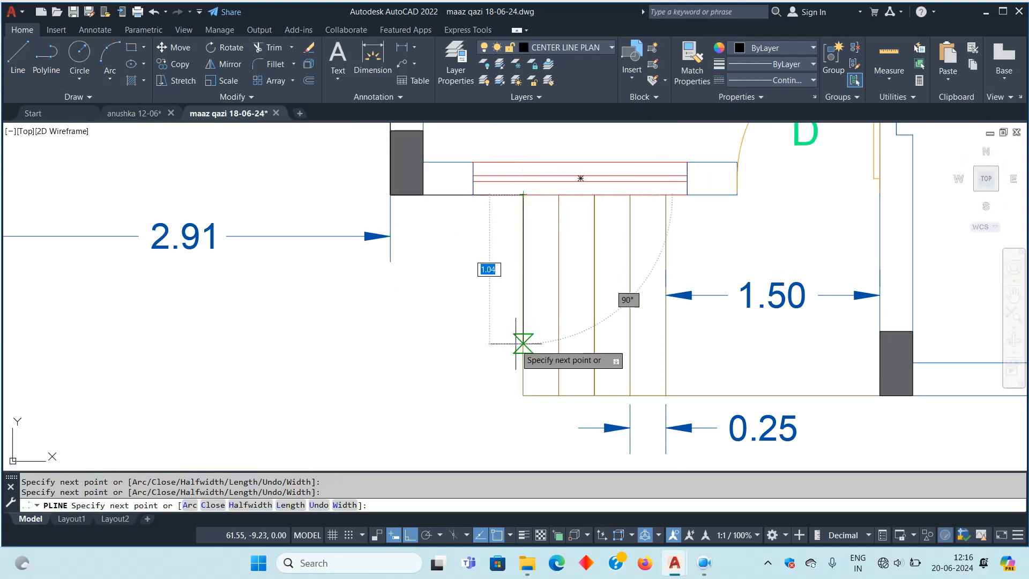
{"action": "left_click", "coordinate": [523, 395]}
{"action": "scroll", "coordinate": [515, 389], "scroll_direction": "down", "scroll_amount": 5}
{"action": "scroll", "coordinate": [574, 356], "scroll_direction": "up", "scroll_amount": 3}
{"action": "left_click", "coordinate": [631, 369]}
{"action": "scroll", "coordinate": [648, 402], "scroll_direction": "down", "scroll_amount": 6}
{"action": "type", "text": "C"}
{"action": "key", "text": "Return"}
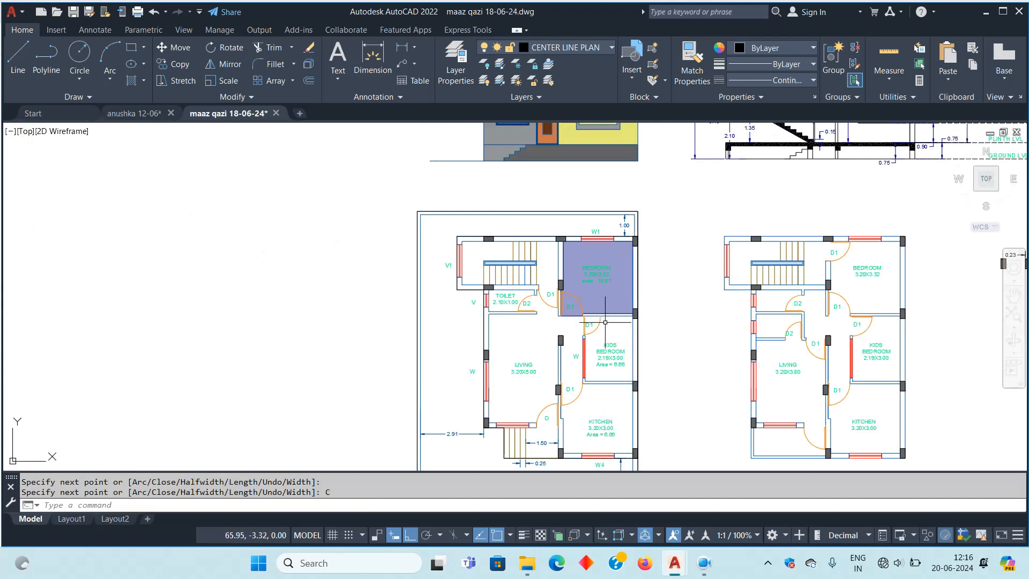
{"action": "left_click", "coordinate": [483, 325]}
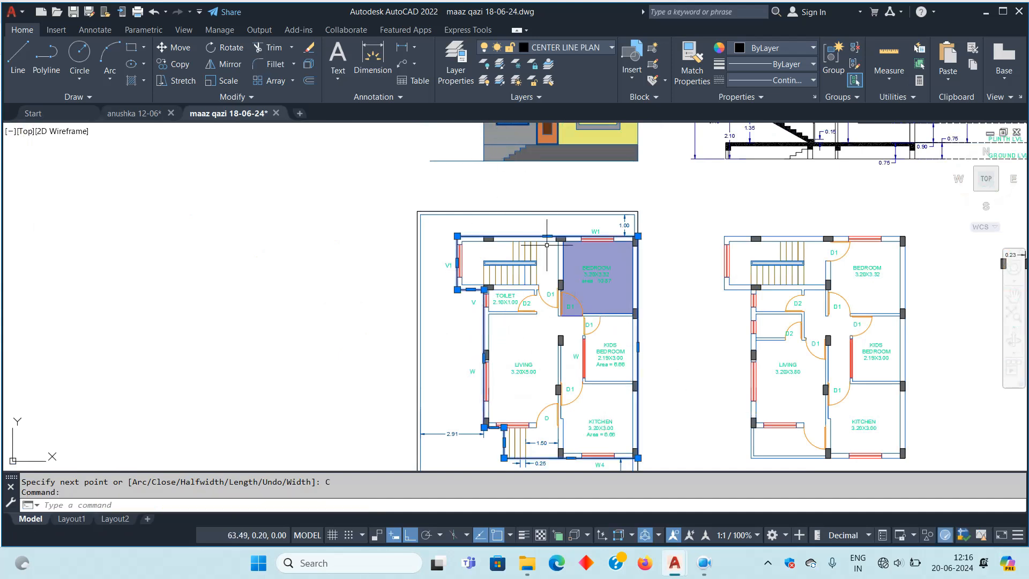
{"action": "key", "text": "Escape"}
Turn off the Defpoints, DOOR, STEPS, TEXT, WALL and WINDOW layers
{"action": "left_click", "coordinate": [594, 48]}
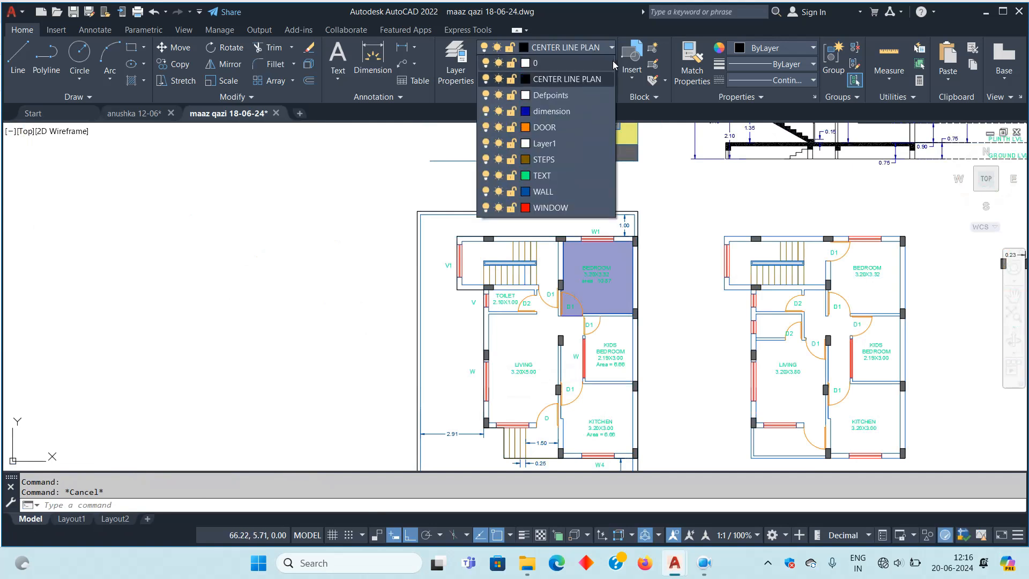
{"action": "left_click", "coordinate": [484, 96]}
{"action": "left_click", "coordinate": [486, 127]}
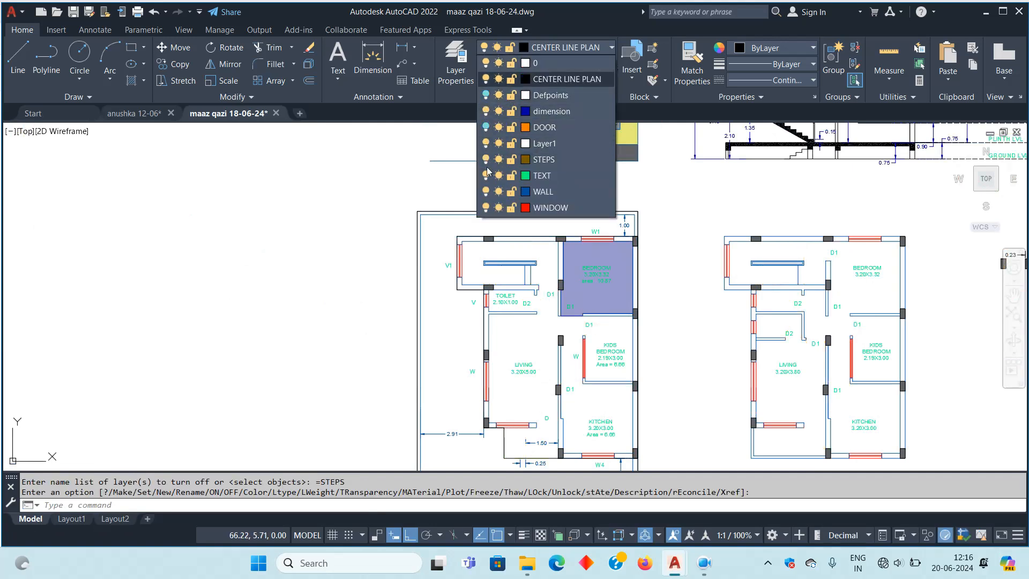
{"action": "left_click", "coordinate": [486, 159]}
{"action": "left_click", "coordinate": [486, 175]}
{"action": "left_click", "coordinate": [486, 191]}
{"action": "left_click", "coordinate": [485, 207]}
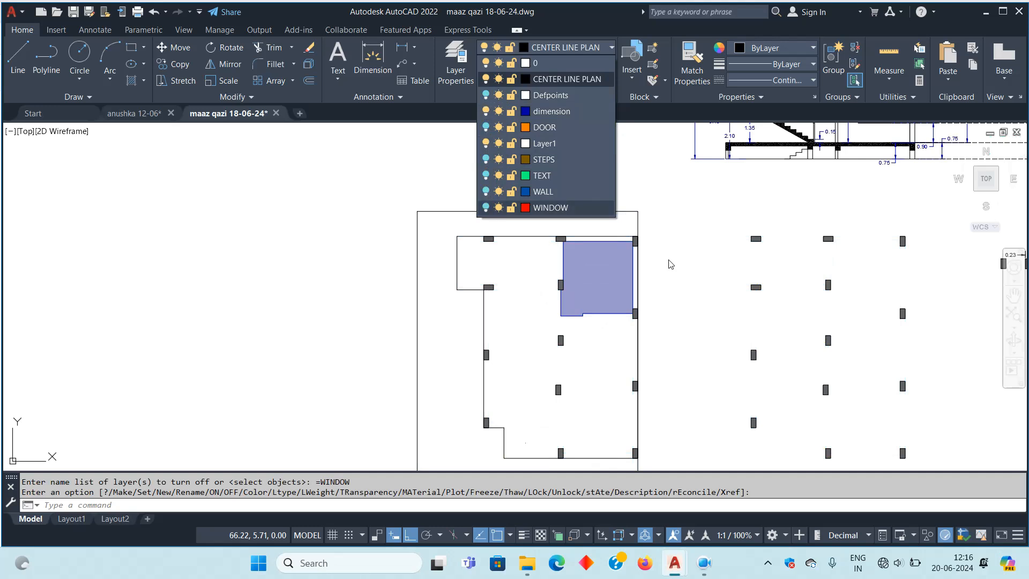
{"action": "mouse_move", "coordinate": [726, 285]}
{"action": "middle_mouse_down"}
{"action": "mouse_move", "coordinate": [437, 216]}
{"action": "mouse_move", "coordinate": [533, 268]}
{"action": "middle_mouse_up"}
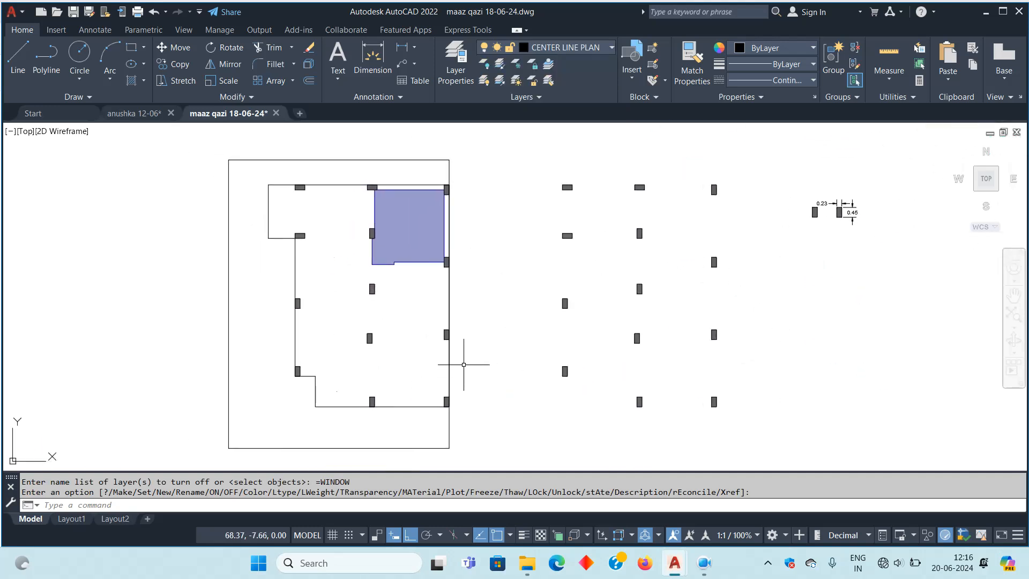
Load the DASHED2 linetype from acad.lin in the Linetype Manager
{"action": "left_click", "coordinate": [345, 152]}
{"action": "left_click", "coordinate": [328, 199]}
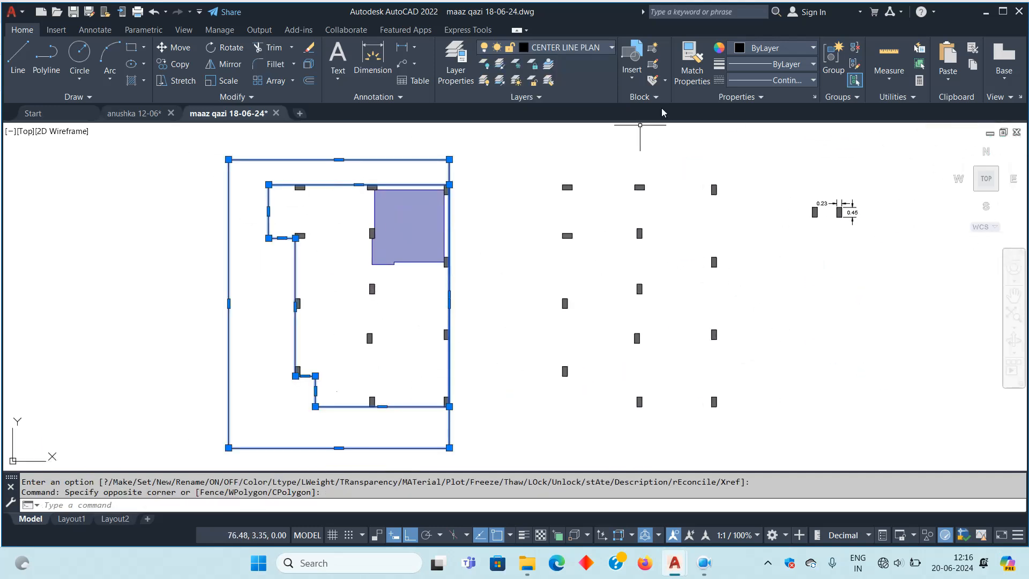
{"action": "left_click", "coordinate": [793, 64]}
{"action": "left_click", "coordinate": [794, 80]}
{"action": "left_click", "coordinate": [794, 80]}
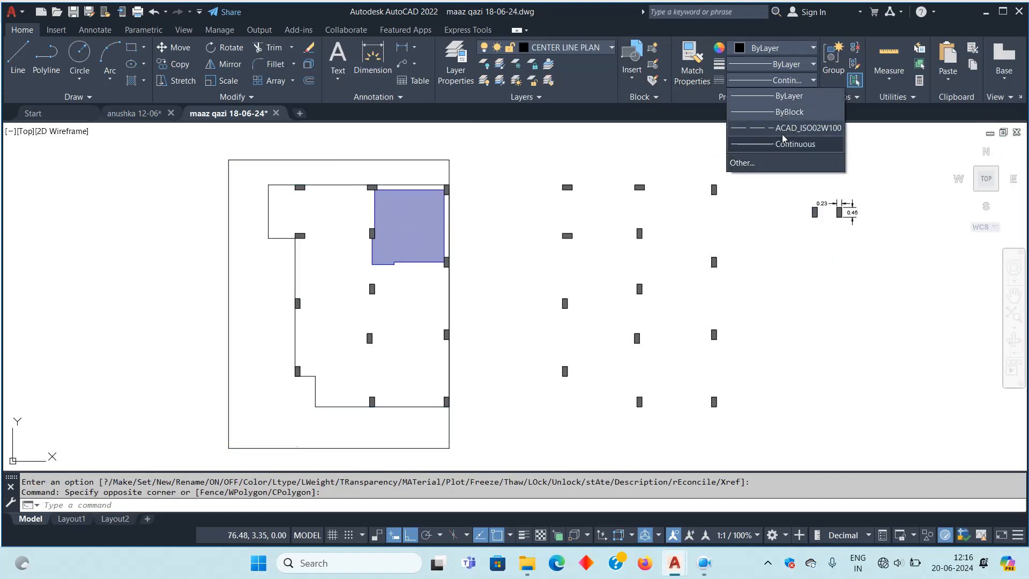
{"action": "left_click", "coordinate": [763, 162]}
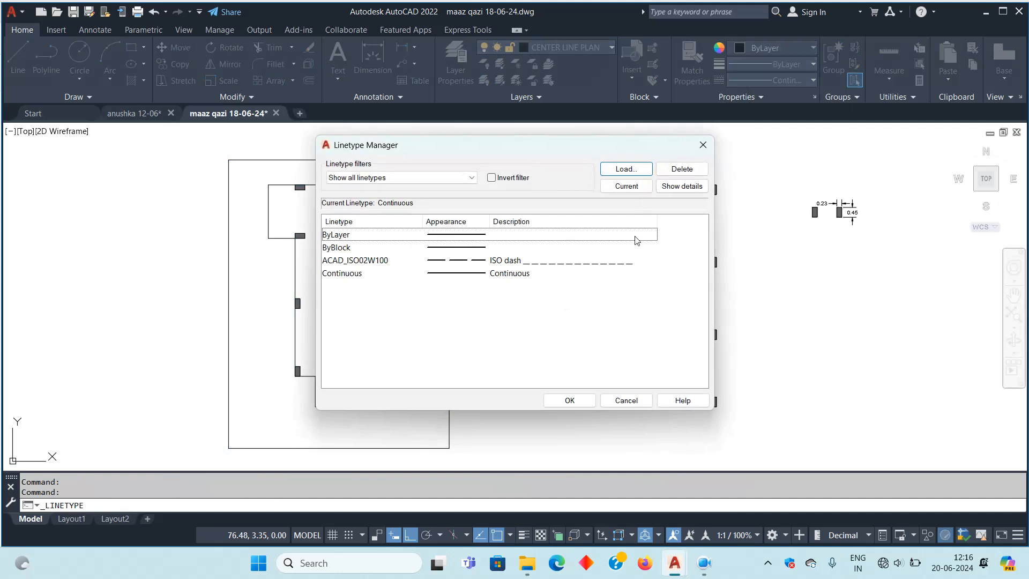
{"action": "left_click", "coordinate": [638, 170]}
{"action": "left_click", "coordinate": [395, 292]}
{"action": "key", "text": "c"}
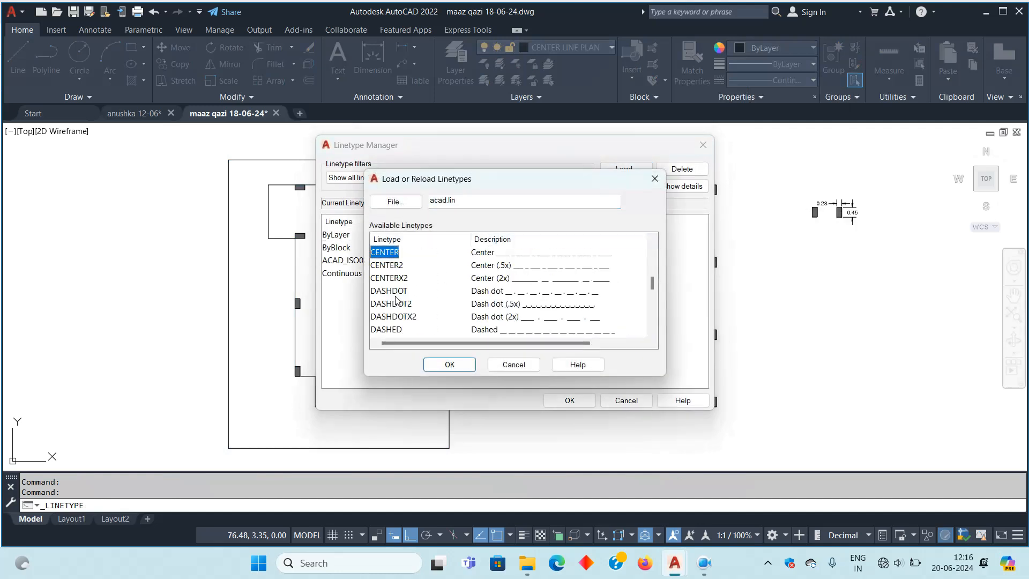
{"action": "left_click", "coordinate": [518, 270]}
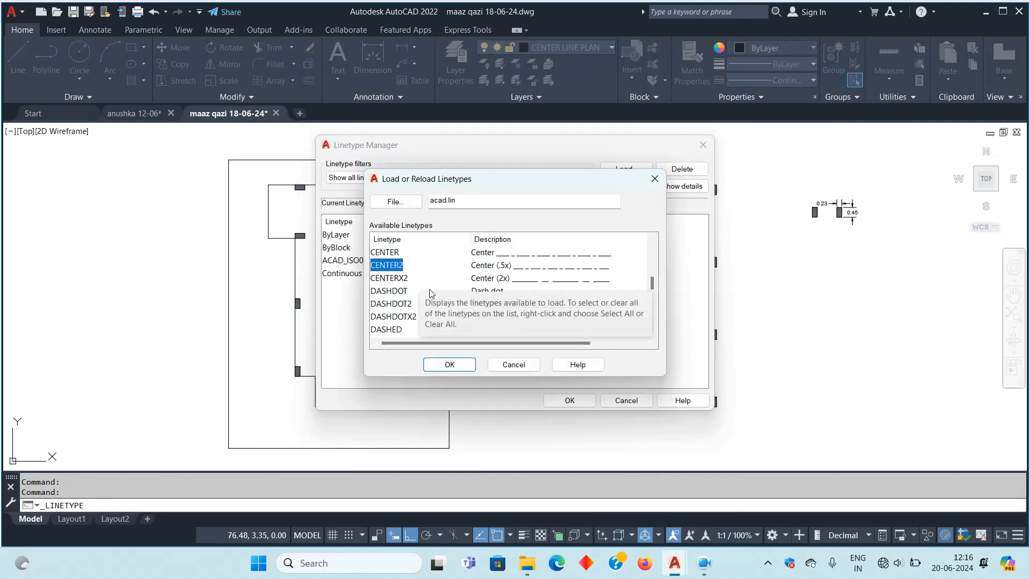
{"action": "left_click", "coordinate": [390, 330]}
{"action": "scroll", "coordinate": [436, 307], "scroll_direction": "down", "scroll_amount": 1}
{"action": "left_click", "coordinate": [433, 305]}
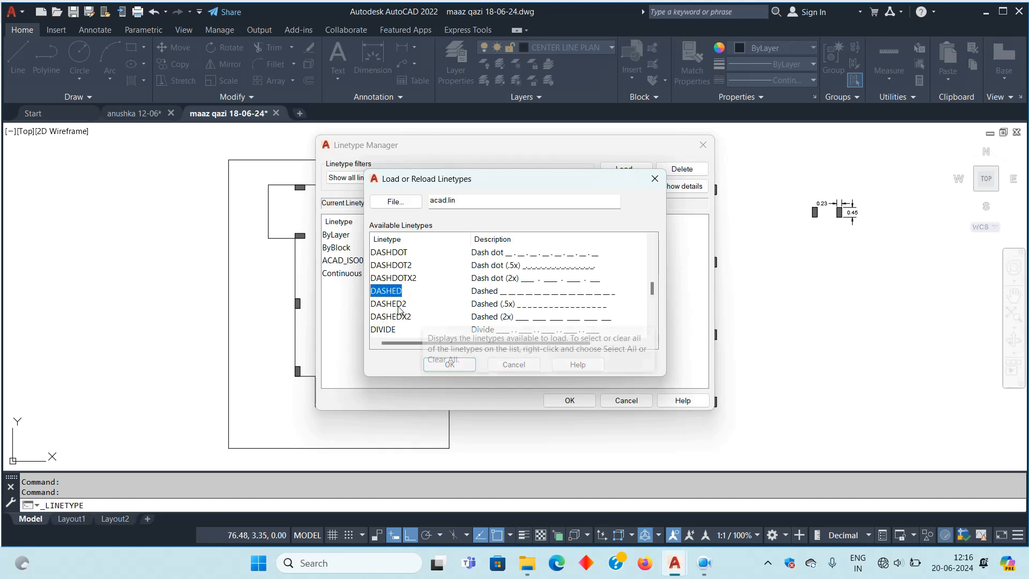
{"action": "left_click", "coordinate": [455, 364]}
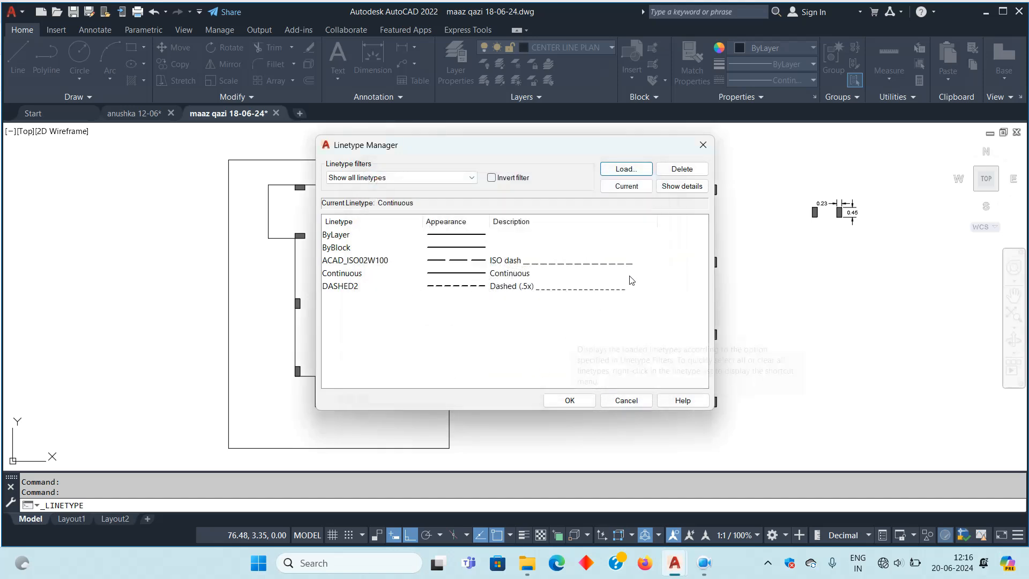
Load the CENTER2 linetype as well and leave the Linetype Manager
{"action": "left_click", "coordinate": [626, 169]}
{"action": "left_click", "coordinate": [400, 277]}
{"action": "key", "text": "c"}
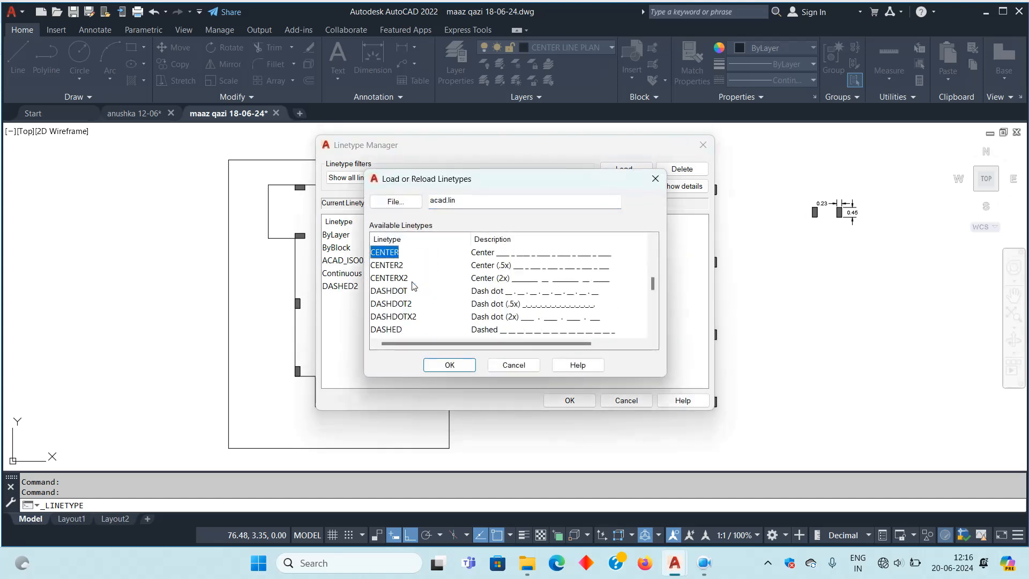
{"action": "left_click", "coordinate": [394, 265]}
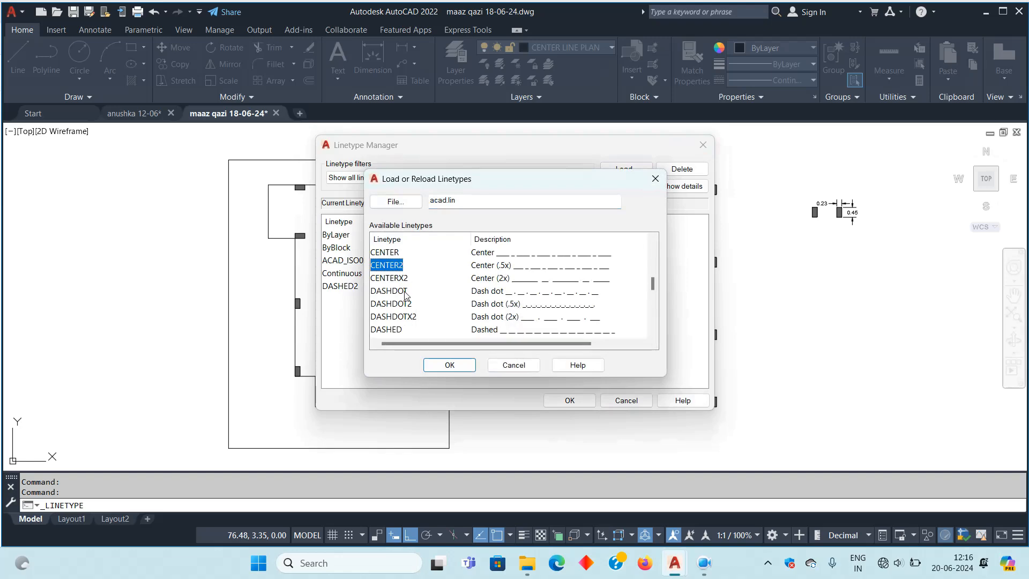
{"action": "left_click", "coordinate": [449, 365]}
{"action": "left_click", "coordinate": [611, 403]}
Apply the DASHED2 linetype to the plot boundary rectangle and the building outline polyline
{"action": "left_click", "coordinate": [299, 340]}
{"action": "left_click", "coordinate": [205, 320]}
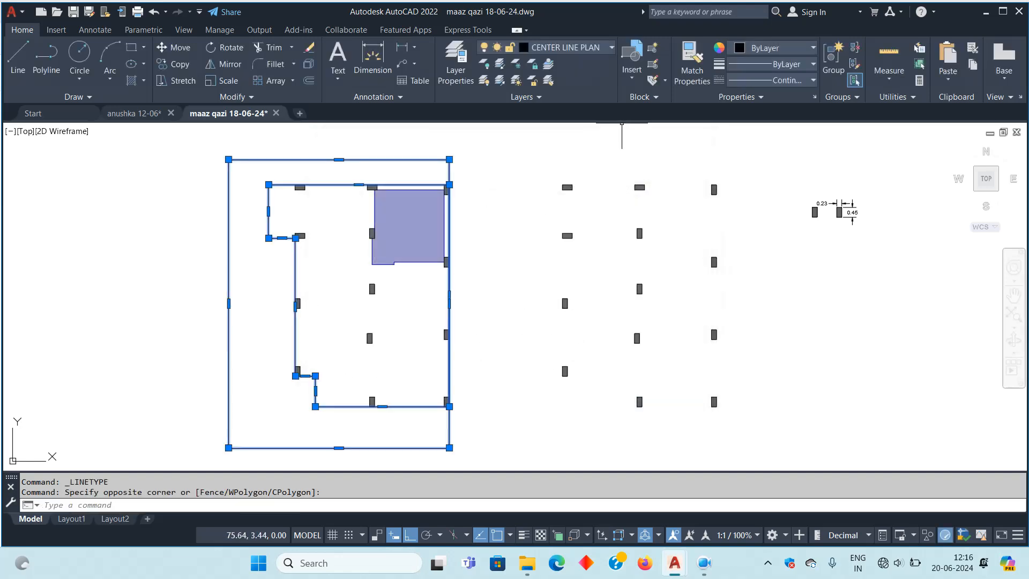
{"action": "left_click", "coordinate": [771, 80]}
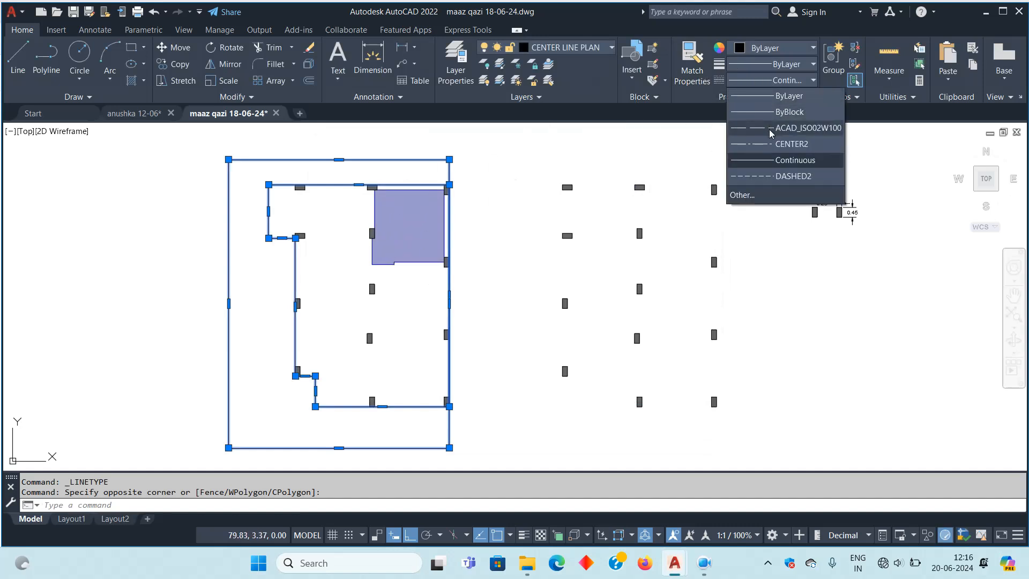
{"action": "left_click", "coordinate": [766, 175]}
{"action": "middle_click_drag", "start_coordinate": [480, 223], "coordinate": [574, 222]}
{"action": "key", "text": "Escape"}
List the dashed plot boundary's properties, highlight its area value and close the listing
{"action": "left_click", "coordinate": [356, 271]}
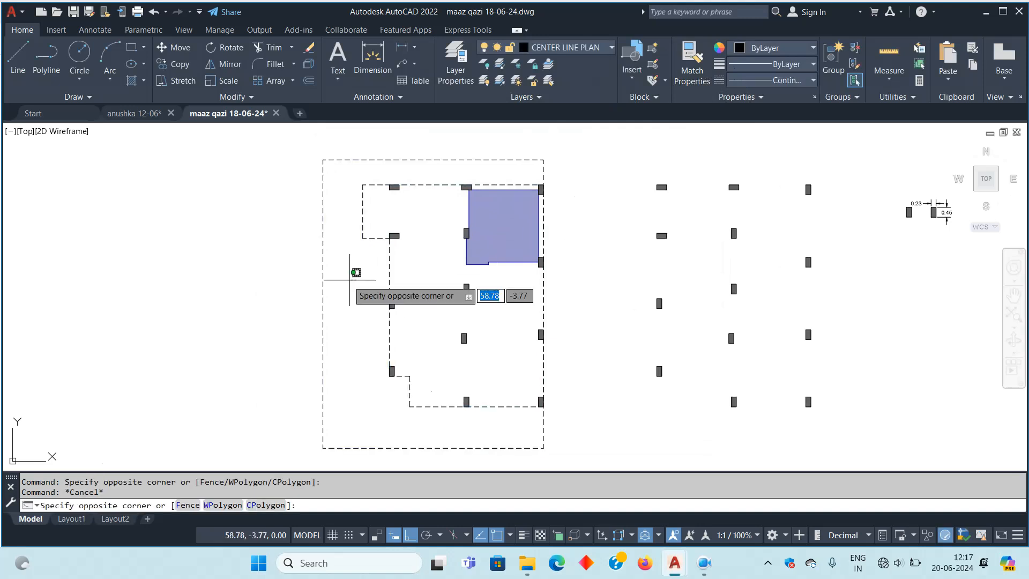
{"action": "left_click", "coordinate": [299, 298]}
{"action": "middle_click_drag", "start_coordinate": [309, 300], "coordinate": [258, 293]}
{"action": "type", "text": "li"}
{"action": "key", "text": "Return"}
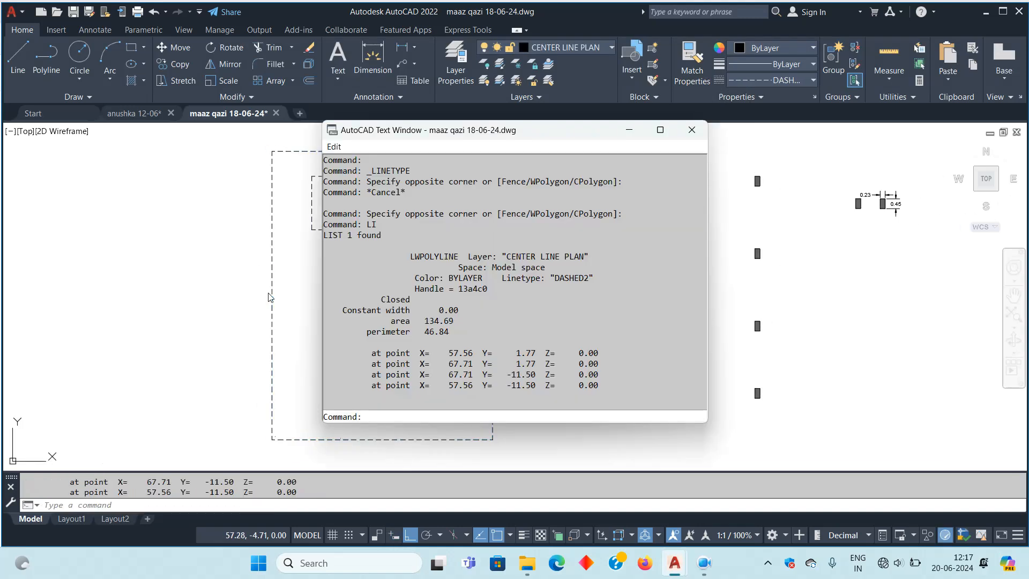
{"action": "left_click_drag", "start_coordinate": [459, 321], "coordinate": [388, 321]}
{"action": "left_click", "coordinate": [692, 130]}
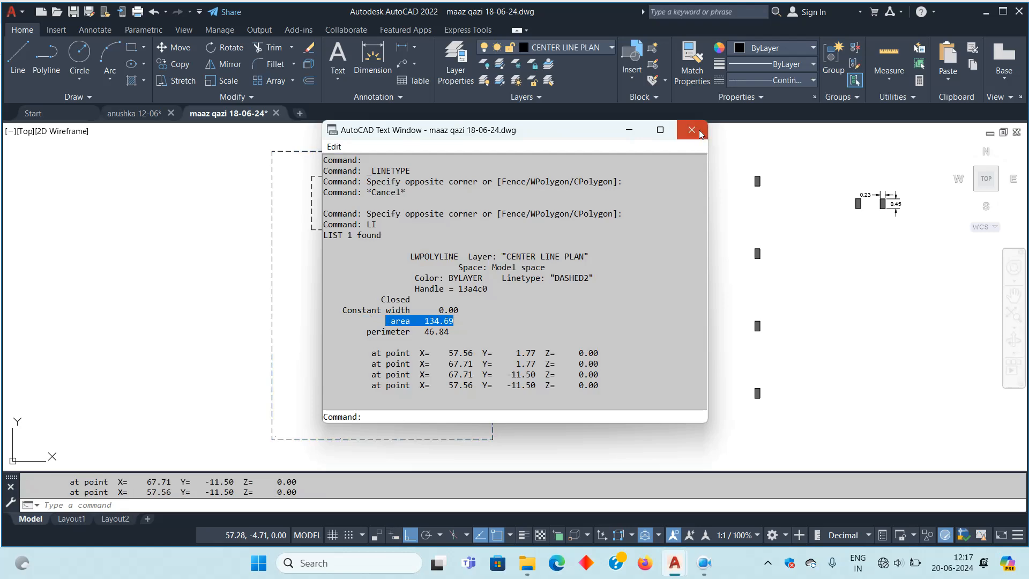
List the dashed building outline's properties, highlight its area value, close the listing and check the area notes below the plan
{"action": "left_click", "coordinate": [348, 319]}
{"action": "left_click", "coordinate": [328, 335]}
{"action": "middle_click_drag", "start_coordinate": [385, 323], "coordinate": [356, 329]}
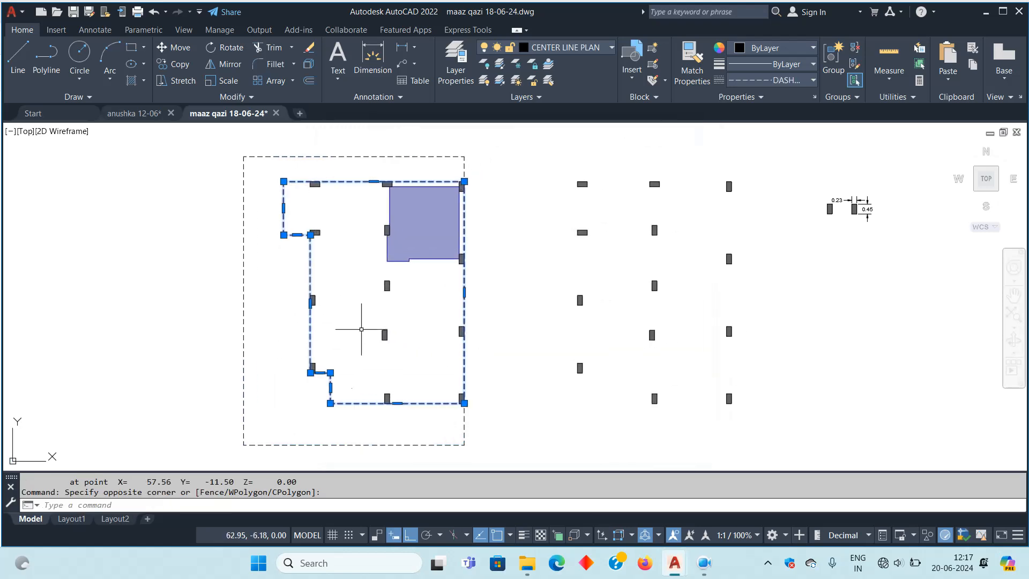
{"action": "type", "text": "LI"}
{"action": "key", "text": "Return"}
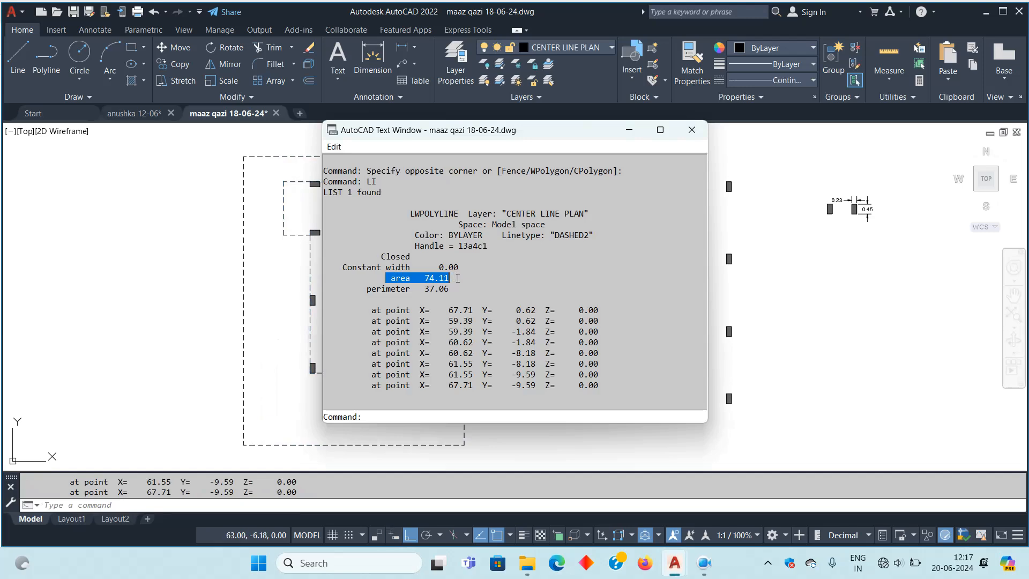
{"action": "left_click", "coordinate": [692, 130]}
{"action": "middle_click_drag", "start_coordinate": [551, 413], "coordinate": [483, 279]}
{"action": "scroll", "coordinate": [463, 300], "scroll_direction": "up", "scroll_amount": 5}
{"action": "scroll", "coordinate": [464, 300], "scroll_direction": "up", "scroll_amount": 2}
{"action": "scroll", "coordinate": [616, 353], "scroll_direction": "down", "scroll_amount": 6}
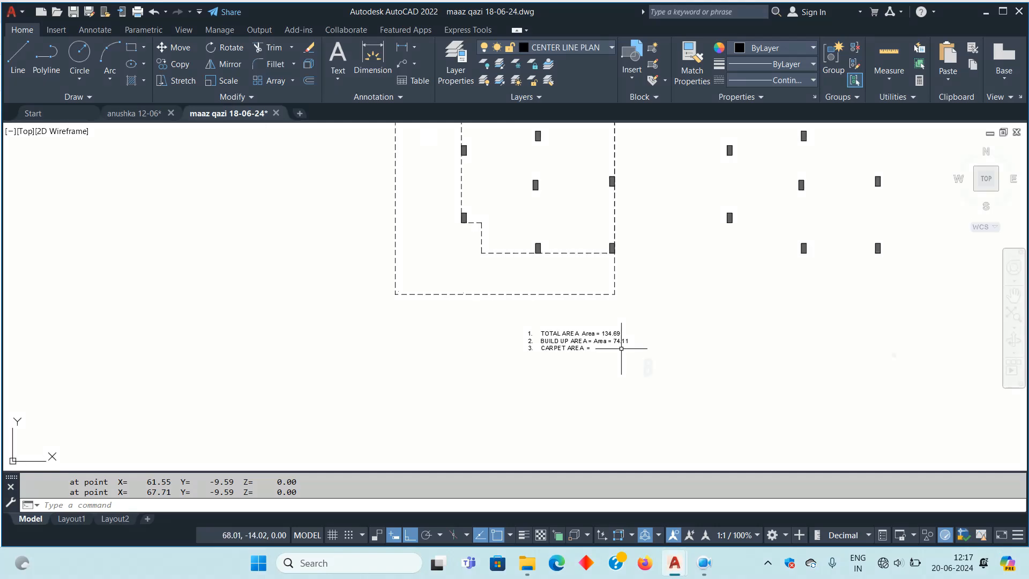
Turn off the dimension layer holding the shaded area in the upper right of the plan and save the drawing
{"action": "middle_click_drag", "start_coordinate": [652, 268], "coordinate": [602, 381]}
{"action": "left_click", "coordinate": [550, 221]}
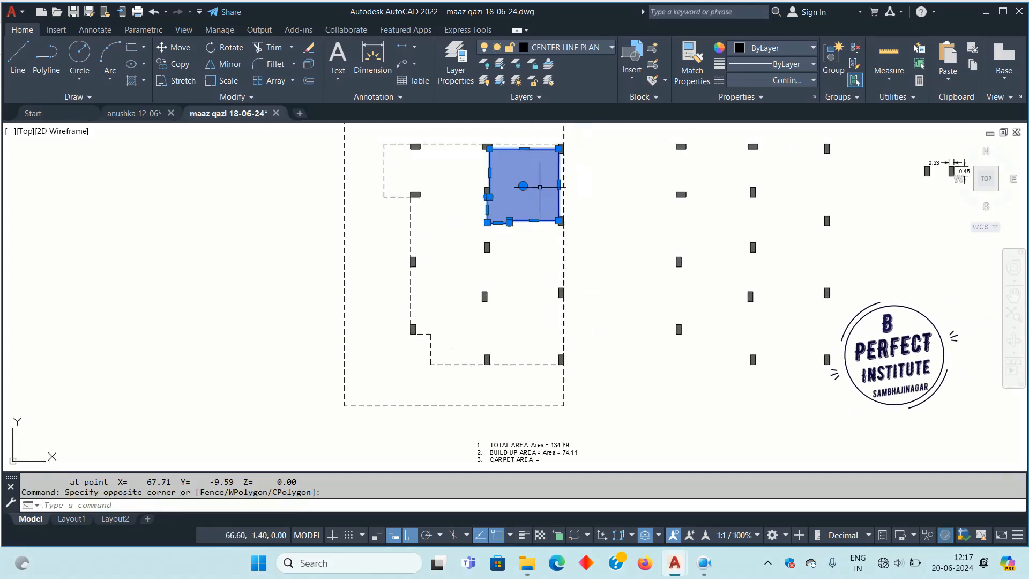
{"action": "left_click", "coordinate": [586, 49]}
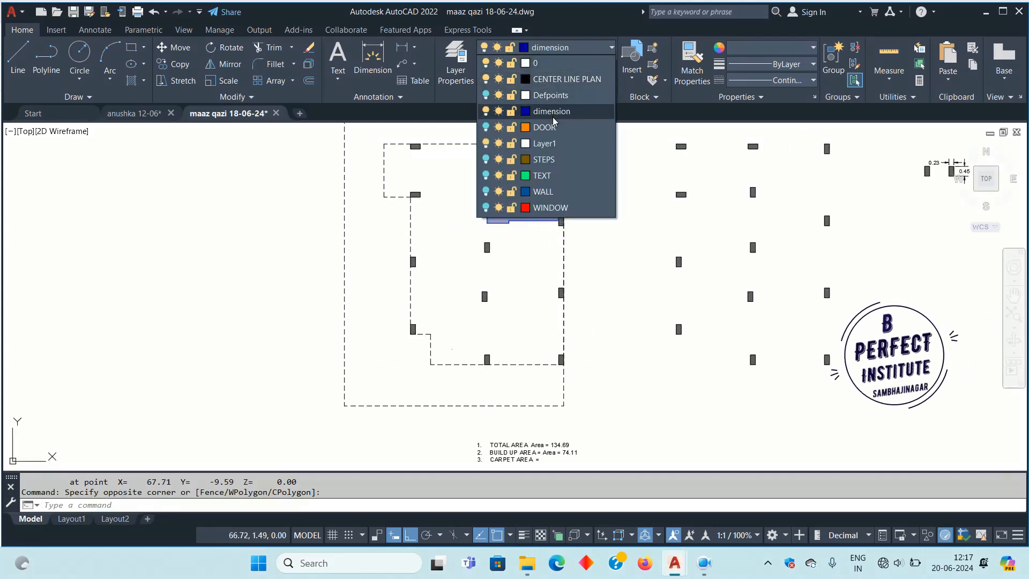
{"action": "left_click", "coordinate": [482, 110]}
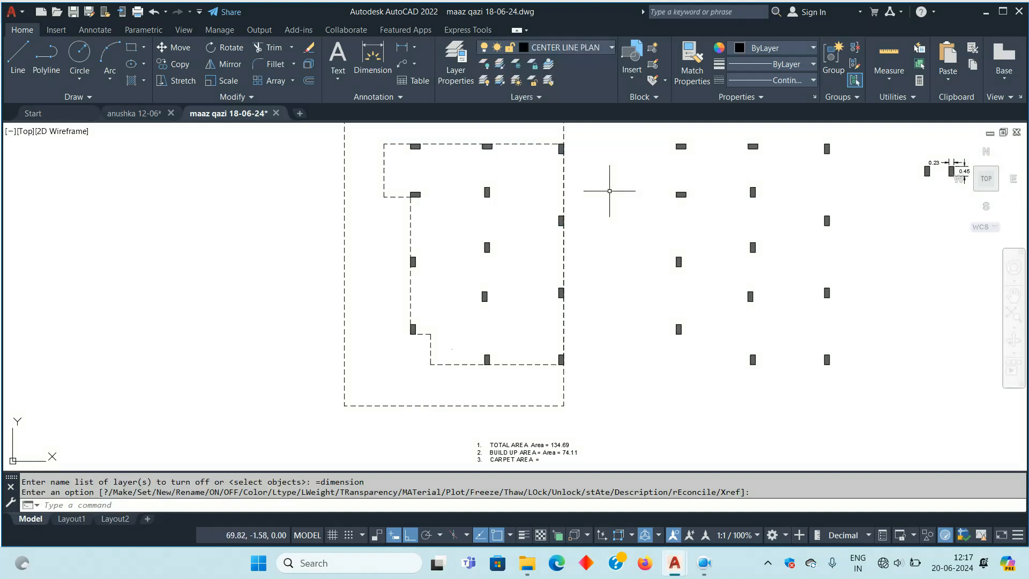
{"action": "middle_click_drag", "start_coordinate": [602, 200], "coordinate": [625, 281]}
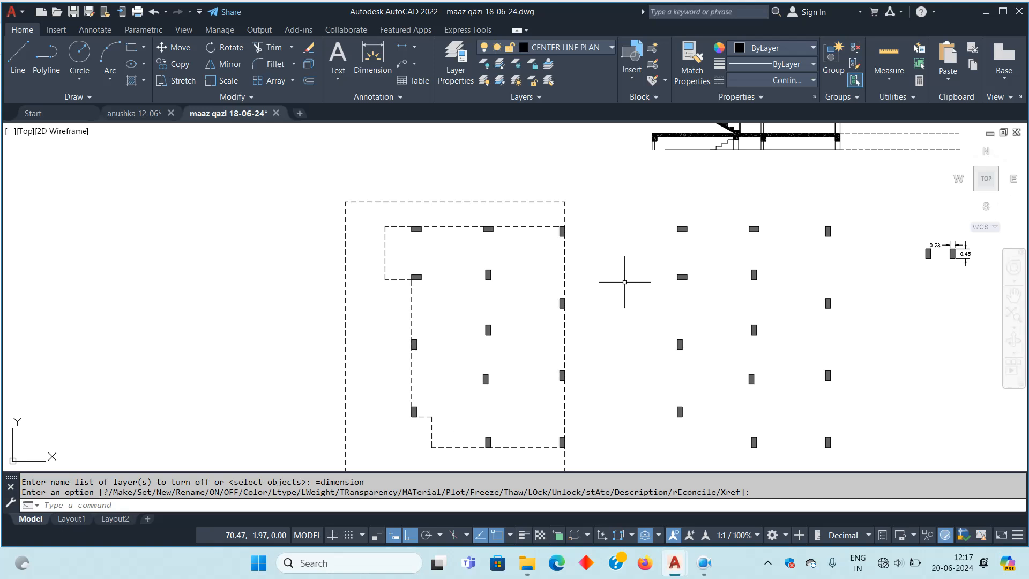
{"action": "key", "text": "ctrl+s"}
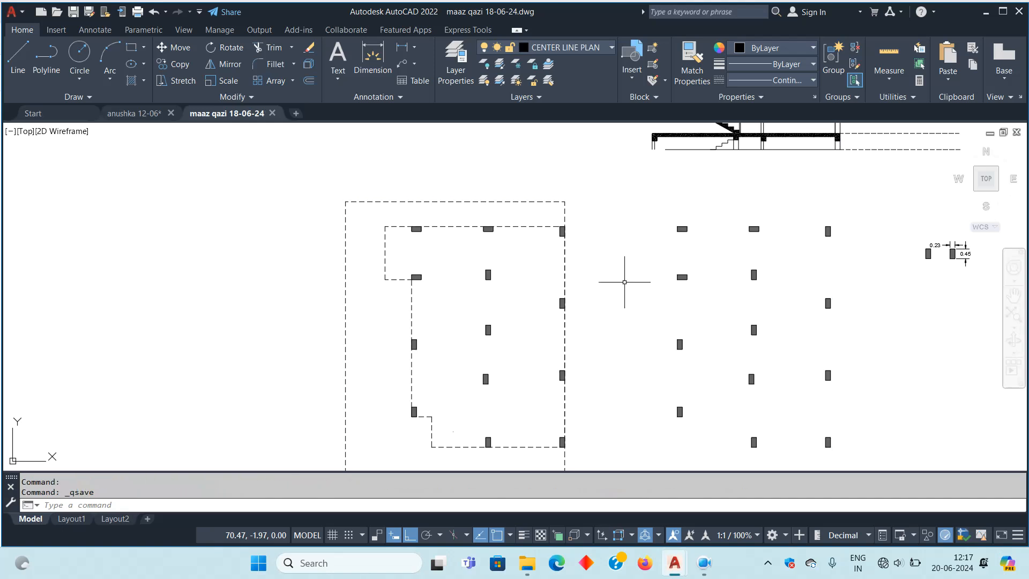
{"action": "left_click", "coordinate": [695, 554]}
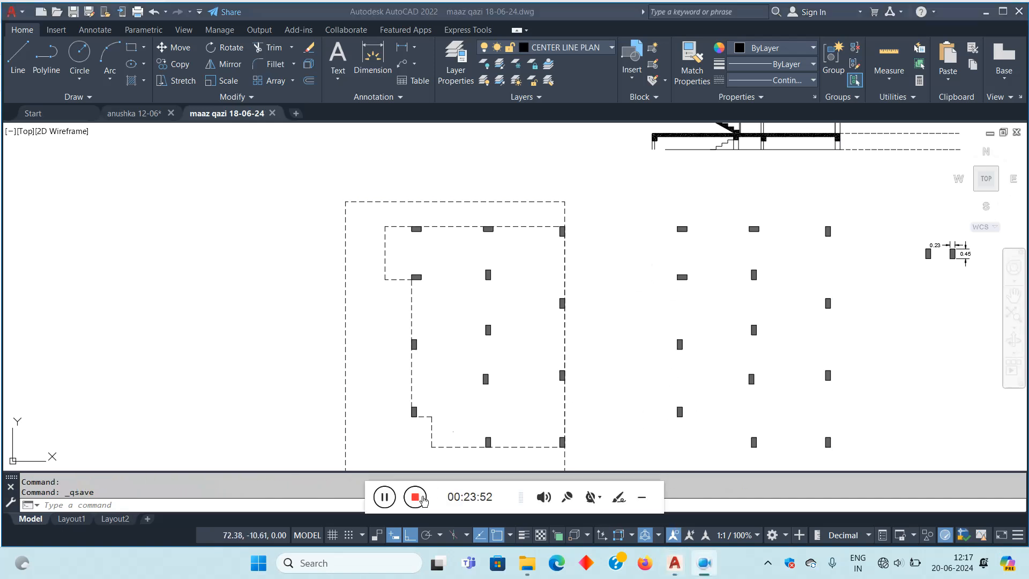
Draw a 1 by 1 rectangle as a footing square in the empty space above the dashed plot boundary
{"action": "scroll", "coordinate": [343, 257], "scroll_direction": "up", "scroll_amount": 6}
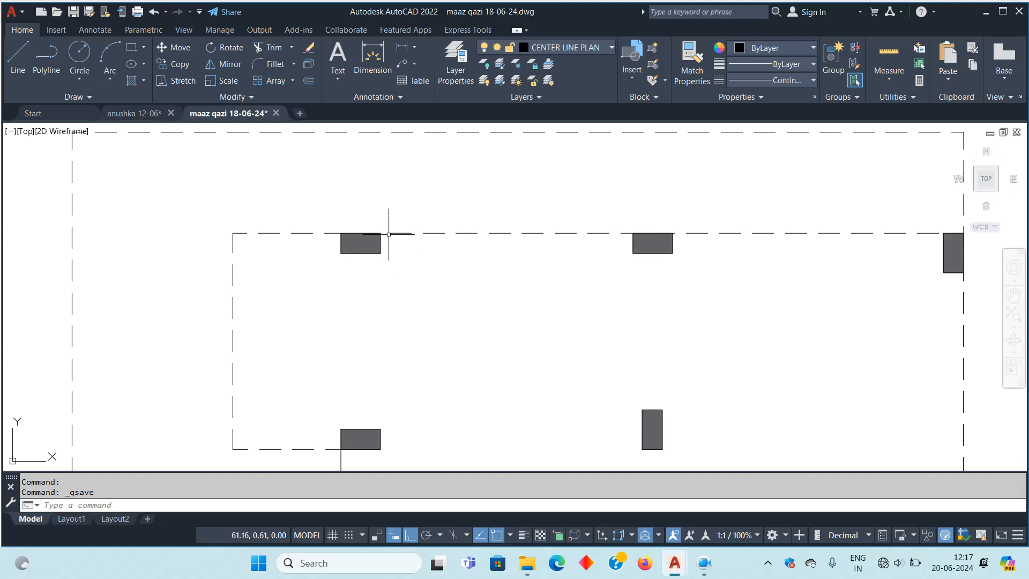
{"action": "middle_click_drag", "start_coordinate": [579, 270], "coordinate": [685, 289]}
{"action": "mouse_move", "coordinate": [462, 266]}
{"action": "middle_mouse_down"}
{"action": "mouse_move", "coordinate": [457, 279]}
{"action": "mouse_move", "coordinate": [496, 332]}
{"action": "middle_mouse_up"}
{"action": "scroll", "coordinate": [472, 289], "scroll_direction": "down", "scroll_amount": 4}
{"action": "scroll", "coordinate": [432, 276], "scroll_direction": "up", "scroll_amount": 4}
{"action": "key", "text": "Return"}
{"action": "key", "text": "Escape"}
{"action": "key", "text": "Escape"}
{"action": "key", "text": "Escape"}
{"action": "type", "text": "REC"}
{"action": "key", "text": "Return"}
{"action": "mouse_move", "coordinate": [404, 278]}
{"action": "middle_mouse_down"}
{"action": "mouse_move", "coordinate": [532, 339]}
{"action": "mouse_move", "coordinate": [393, 366]}
{"action": "middle_mouse_up"}
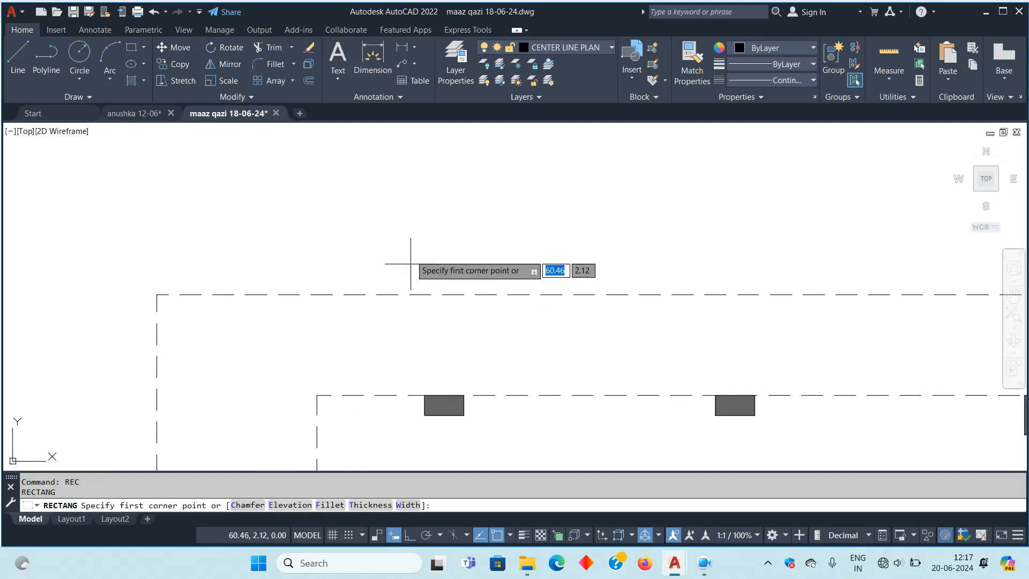
{"action": "left_click", "coordinate": [439, 184]}
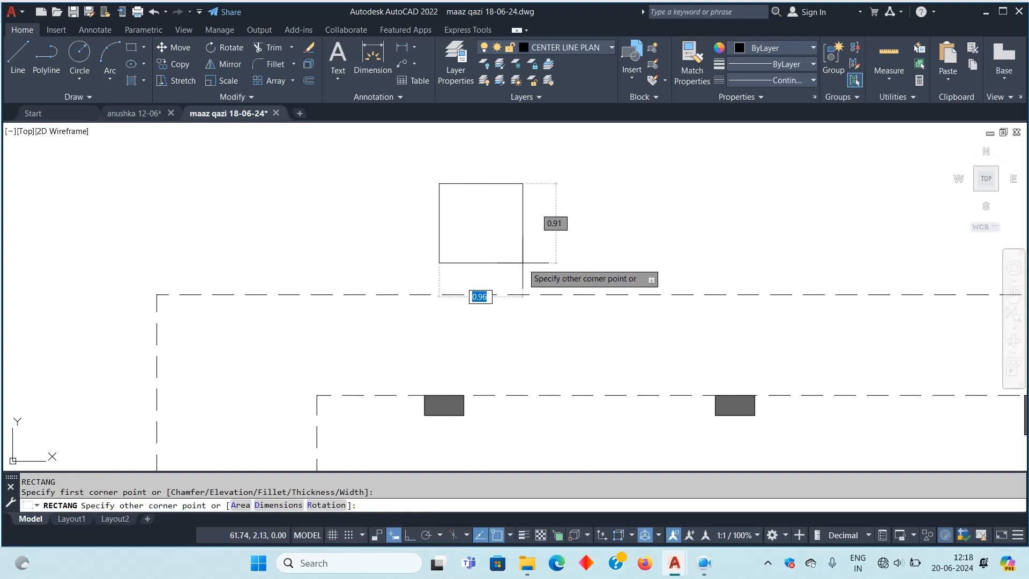
{"action": "key", "text": "Tab"}
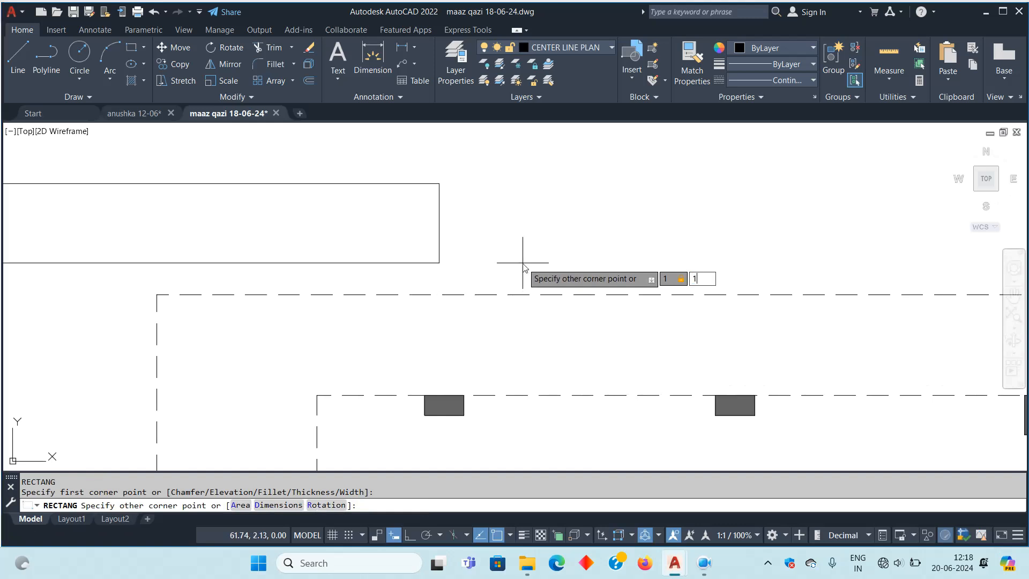
{"action": "key", "text": "Return"}
Move the footing square by its centre onto the centre of the plan's top-left column
{"action": "left_click", "coordinate": [643, 200]}
{"action": "left_click", "coordinate": [485, 163]}
{"action": "middle_click_drag", "start_coordinate": [547, 241], "coordinate": [558, 309]}
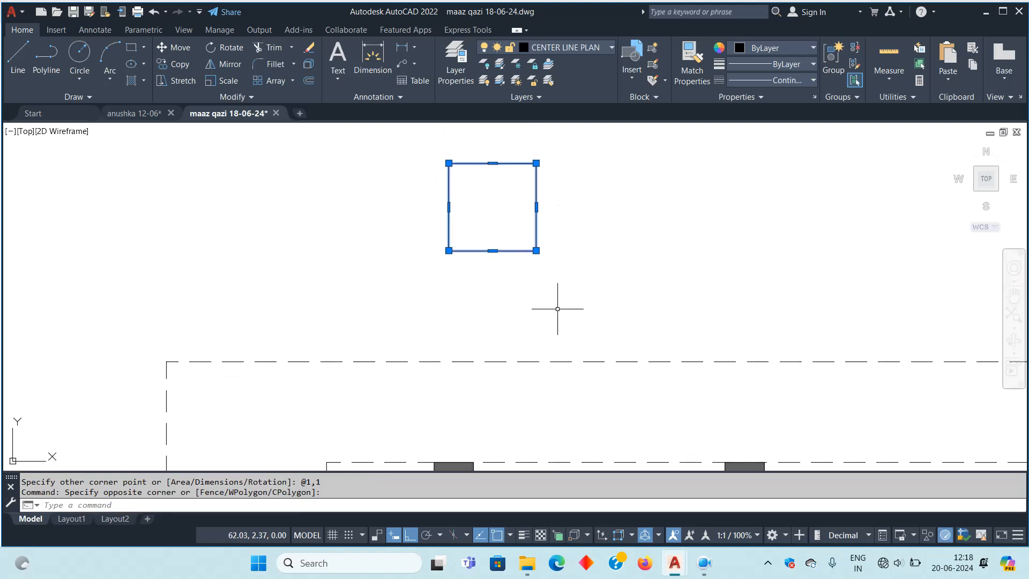
{"action": "type", "text": "m"}
{"action": "key", "text": "Return"}
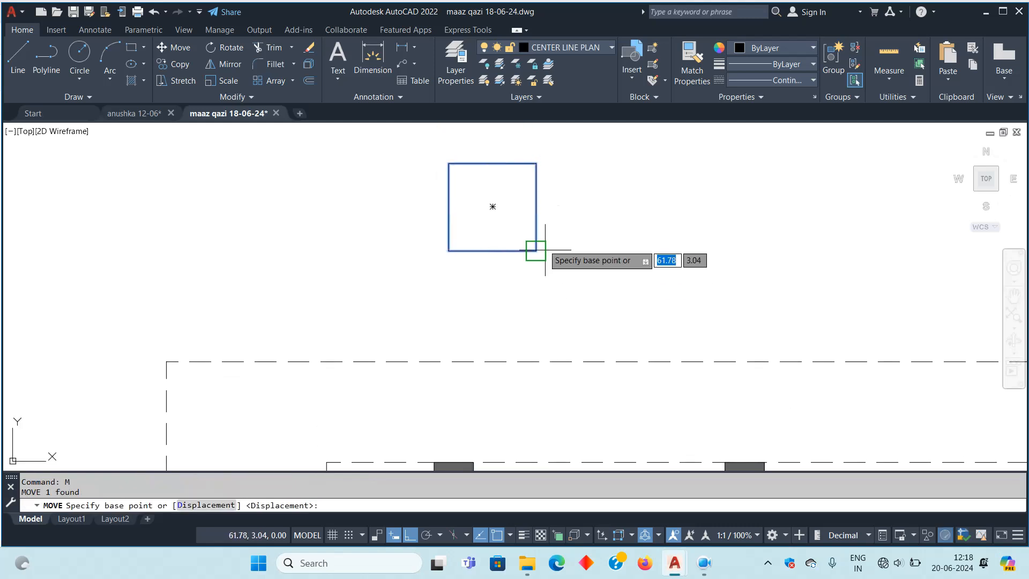
{"action": "left_click", "coordinate": [493, 206]}
{"action": "middle_click_drag", "start_coordinate": [513, 402], "coordinate": [552, 250]}
{"action": "left_click", "coordinate": [494, 318]}
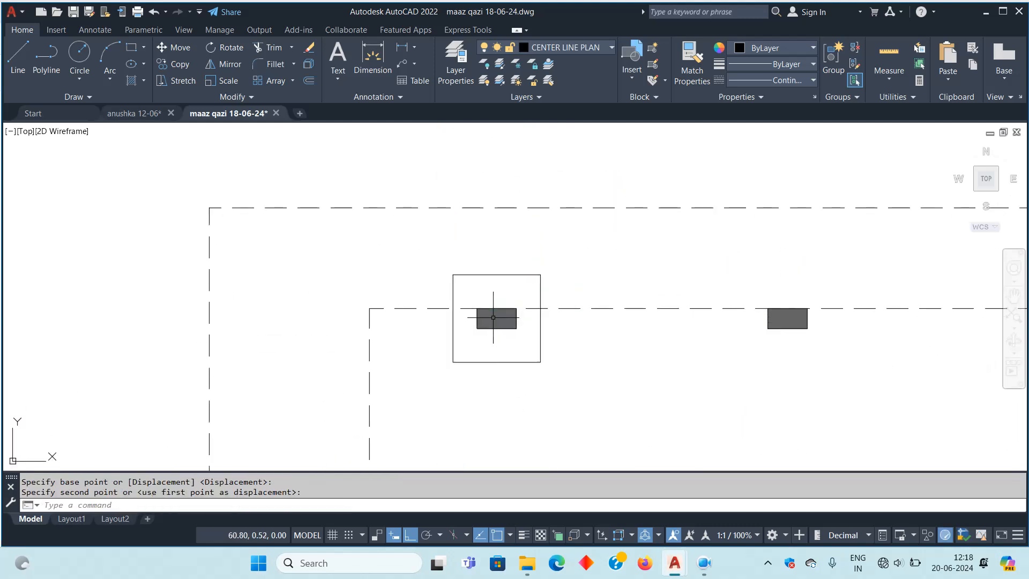
{"action": "middle_click_drag", "start_coordinate": [588, 379], "coordinate": [571, 370]}
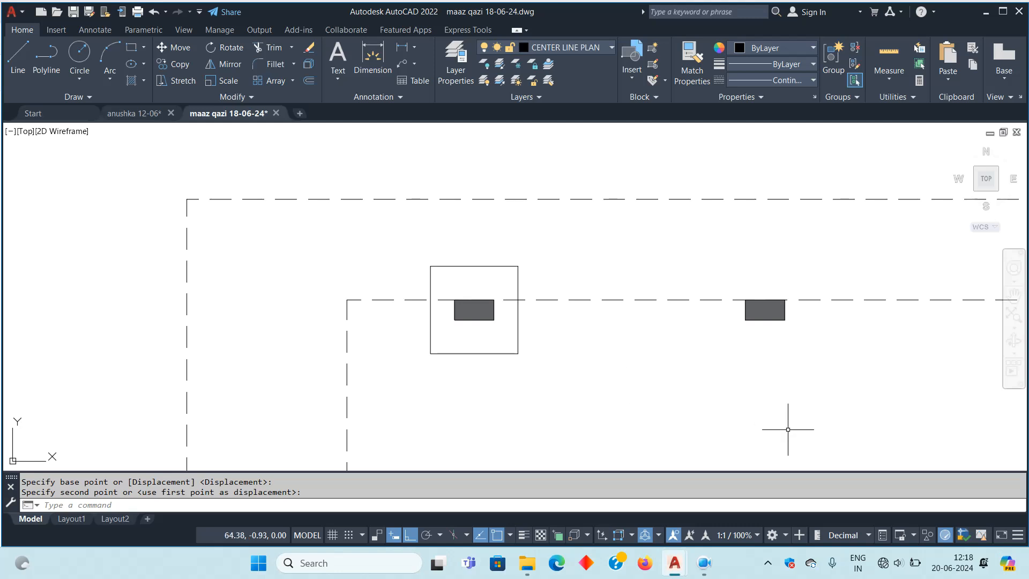
Add a linear dimension for the footing square's width, placed above the square
{"action": "scroll", "coordinate": [586, 390], "scroll_direction": "down", "scroll_amount": 3}
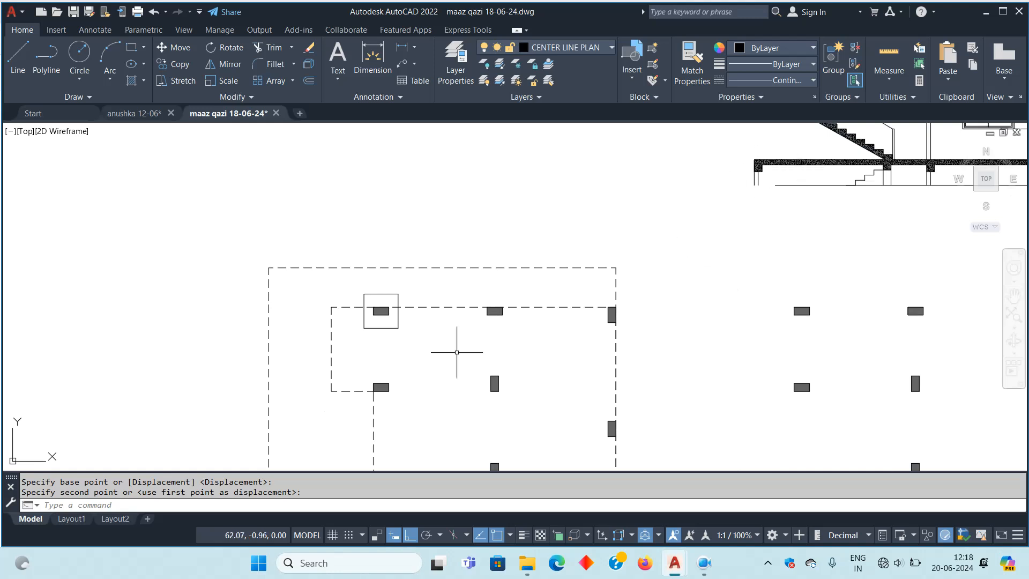
{"action": "left_click", "coordinate": [401, 350]}
{"action": "left_click", "coordinate": [388, 322]}
{"action": "middle_click_drag", "start_coordinate": [394, 322], "coordinate": [431, 353]}
{"action": "key", "text": "Escape"}
{"action": "left_click", "coordinate": [401, 52]}
{"action": "scroll", "coordinate": [420, 329], "scroll_direction": "up", "scroll_amount": 4}
{"action": "left_click", "coordinate": [368, 316]}
{"action": "left_click", "coordinate": [455, 316]}
{"action": "left_click", "coordinate": [459, 275]}
{"action": "key", "text": "Return"}
Add a linear dimension for the footing square's height, placed on its left side
{"action": "key", "text": "Return"}
{"action": "key", "text": "Escape"}
{"action": "key", "text": "Return"}
{"action": "left_click", "coordinate": [369, 316]}
{"action": "left_click", "coordinate": [368, 402]}
{"action": "left_click", "coordinate": [329, 397]}
{"action": "key", "text": "Escape"}
{"action": "key", "text": "Escape"}
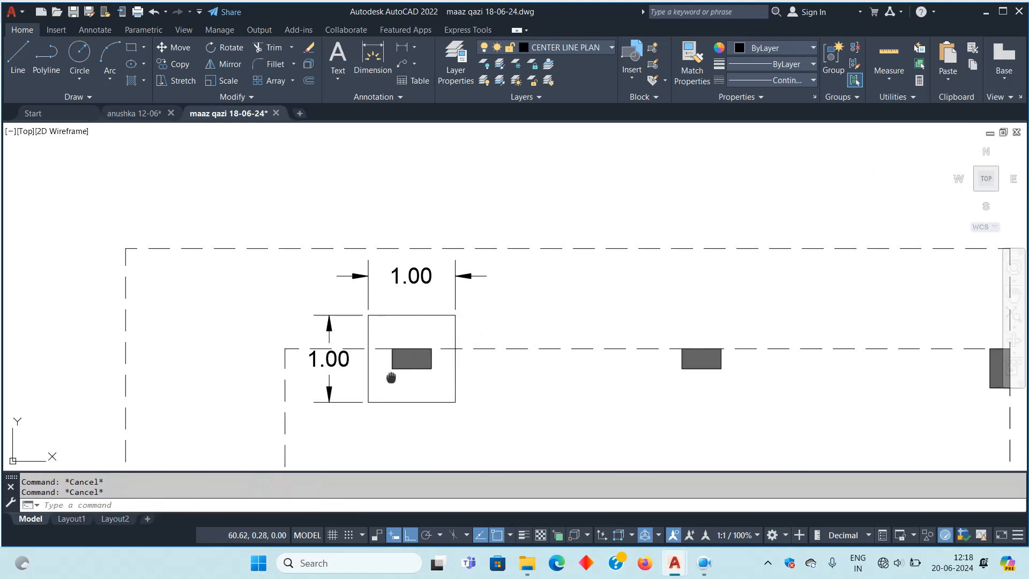
Erase the vertical dimension beside the footing square
{"action": "middle_click_drag", "start_coordinate": [397, 375], "coordinate": [340, 341]}
{"action": "left_click", "coordinate": [263, 357]}
{"action": "key", "text": "Delete"}
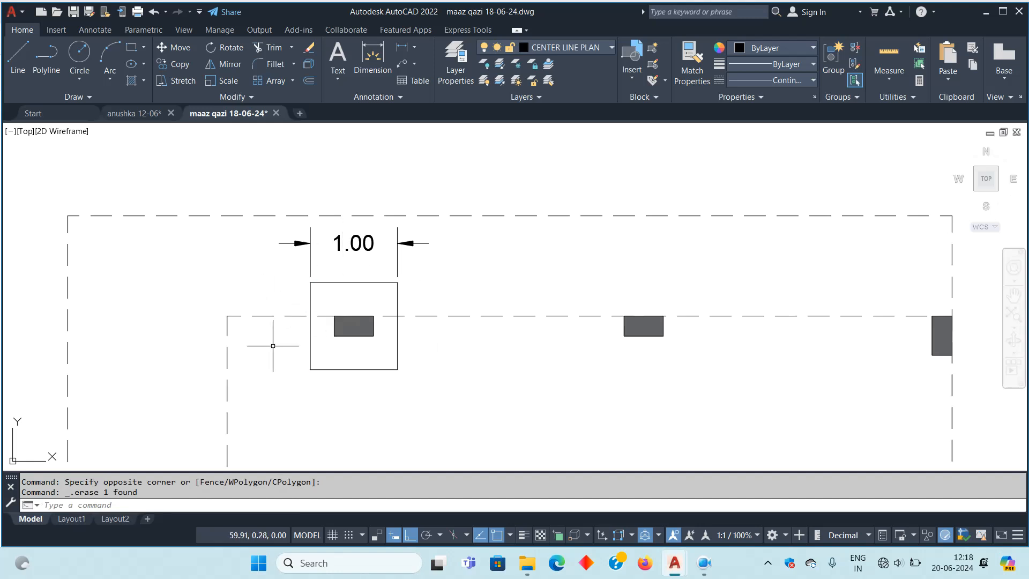
{"action": "middle_click_drag", "start_coordinate": [351, 341], "coordinate": [471, 316]}
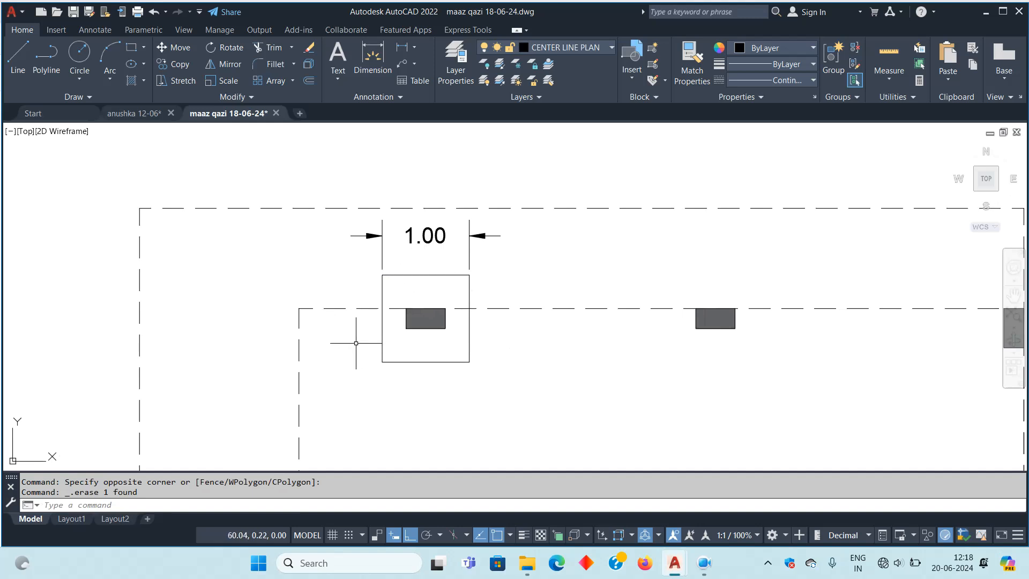
Copy the footing square by its centre onto the top-middle and top-right columns of the plan
{"action": "middle_click_drag", "start_coordinate": [514, 371], "coordinate": [384, 386]}
{"action": "left_click", "coordinate": [384, 386]}
{"action": "left_click", "coordinate": [327, 376]}
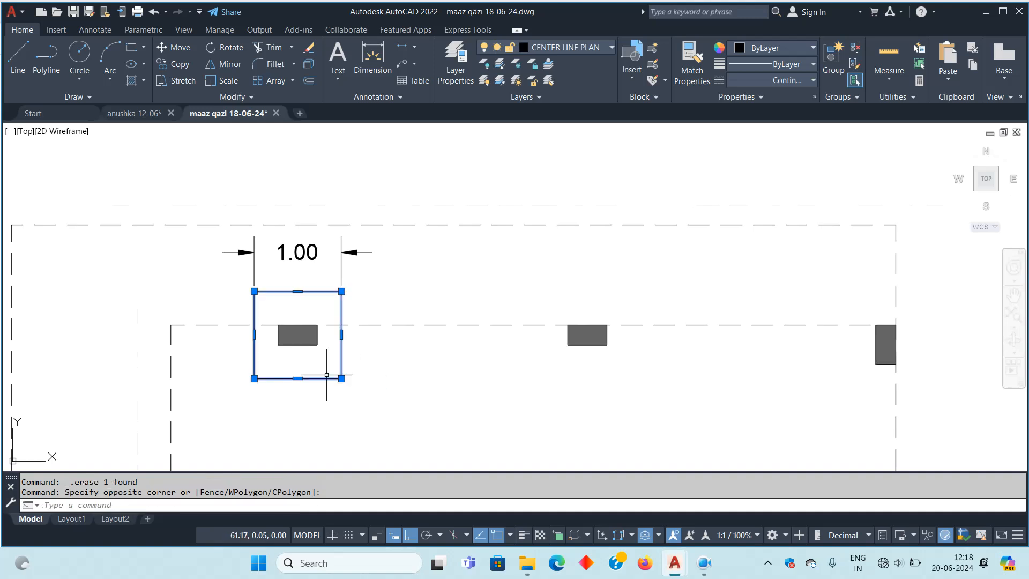
{"action": "middle_click_drag", "start_coordinate": [513, 406], "coordinate": [445, 392]}
{"action": "type", "text": "o"}
{"action": "key", "text": "Return"}
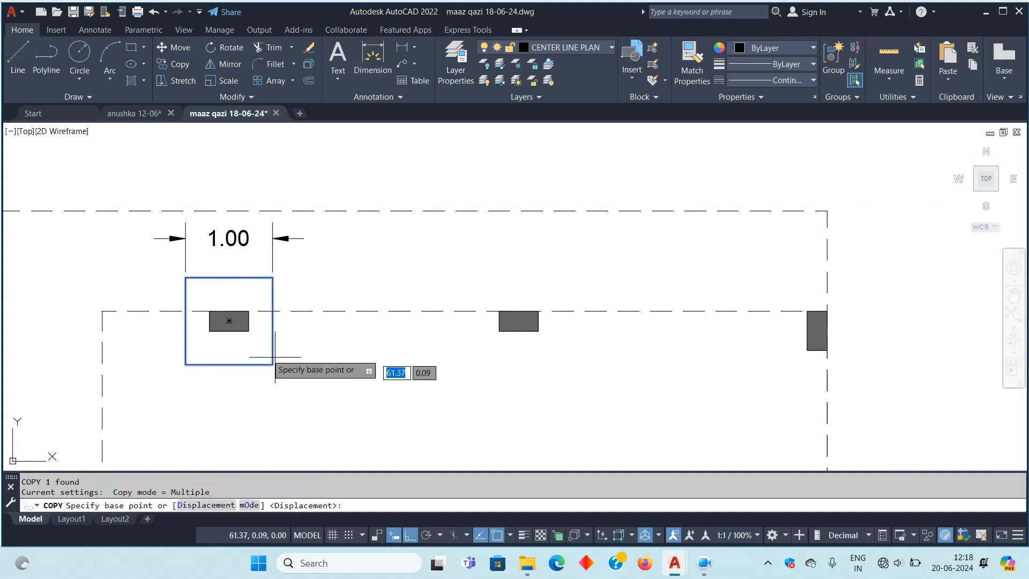
{"action": "left_click", "coordinate": [229, 320]}
{"action": "left_click", "coordinate": [519, 320]}
{"action": "left_click", "coordinate": [817, 329]}
Place further footing copies centred on the three remaining columns along the plan's right edge
{"action": "middle_click_drag", "start_coordinate": [817, 329], "coordinate": [823, 109]}
{"action": "scroll", "coordinate": [809, 228], "scroll_direction": "down", "scroll_amount": 4}
{"action": "scroll", "coordinate": [818, 300], "scroll_direction": "up", "scroll_amount": 6}
{"action": "left_click", "coordinate": [799, 285]}
{"action": "middle_click_drag", "start_coordinate": [812, 354], "coordinate": [804, 172]}
{"action": "middle_click_drag", "start_coordinate": [803, 374], "coordinate": [845, 134]}
{"action": "left_click", "coordinate": [831, 288]}
{"action": "scroll", "coordinate": [829, 289], "scroll_direction": "down", "scroll_amount": 2}
{"action": "middle_click_drag", "start_coordinate": [832, 343], "coordinate": [806, 135]}
{"action": "left_click", "coordinate": [804, 349]}
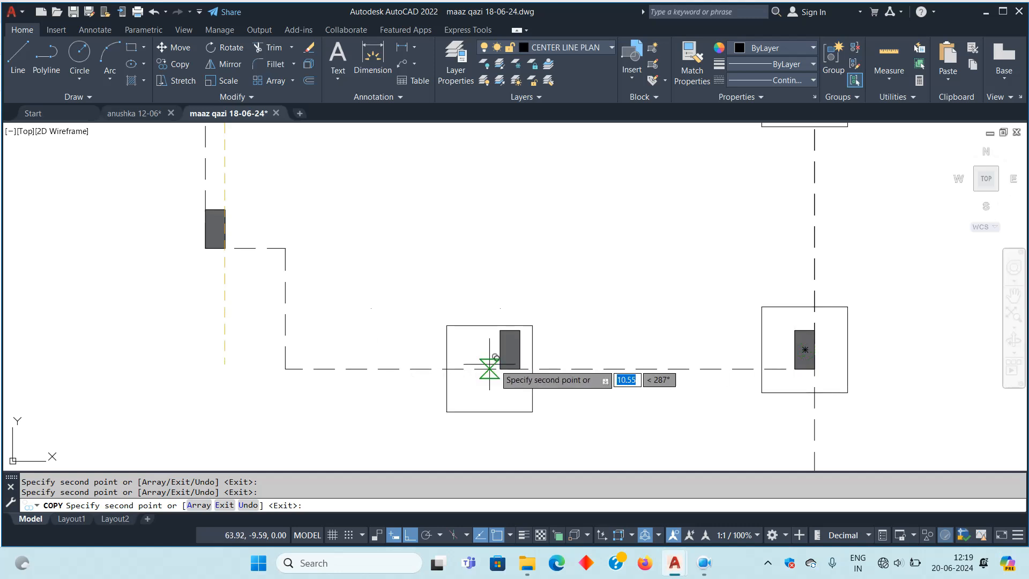
Place footing copies centred on the bottom-middle column, the lowest left column and the next column up in the middle row
{"action": "left_click", "coordinate": [510, 350]}
{"action": "middle_click_drag", "start_coordinate": [351, 259], "coordinate": [617, 305]}
{"action": "left_click", "coordinate": [481, 275]}
{"action": "middle_click_drag", "start_coordinate": [649, 209], "coordinate": [539, 391]}
{"action": "left_click", "coordinate": [652, 323]}
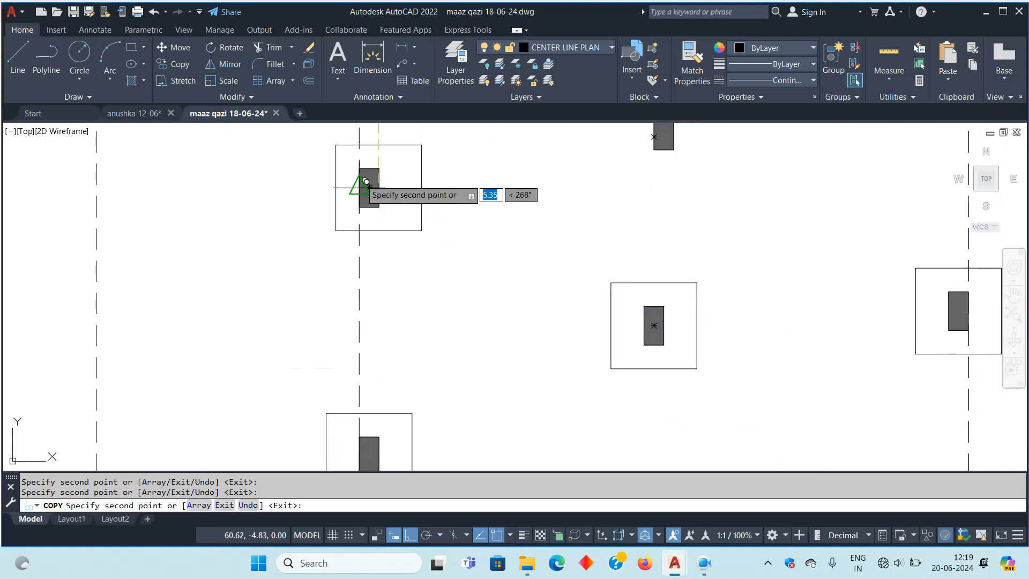
Place footing copies on the remaining left and middle columns and finish copying
{"action": "middle_click_drag", "start_coordinate": [368, 184], "coordinate": [398, 258]}
{"action": "left_click", "coordinate": [691, 201]}
{"action": "scroll", "coordinate": [447, 186], "scroll_direction": "down", "scroll_amount": 4}
{"action": "middle_click_drag", "start_coordinate": [447, 186], "coordinate": [465, 371]}
{"action": "scroll", "coordinate": [440, 287], "scroll_direction": "up", "scroll_amount": 6}
{"action": "left_click", "coordinate": [471, 328]}
{"action": "left_click", "coordinate": [925, 313]}
{"action": "scroll", "coordinate": [511, 350], "scroll_direction": "down", "scroll_amount": 6}
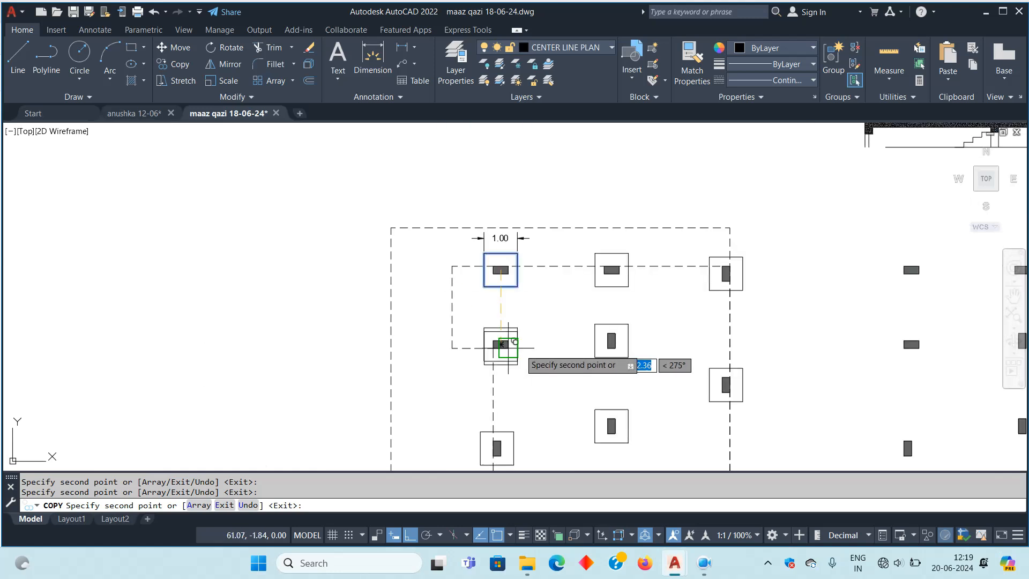
{"action": "middle_click_drag", "start_coordinate": [708, 340], "coordinate": [493, 278]}
{"action": "key", "text": "Escape"}
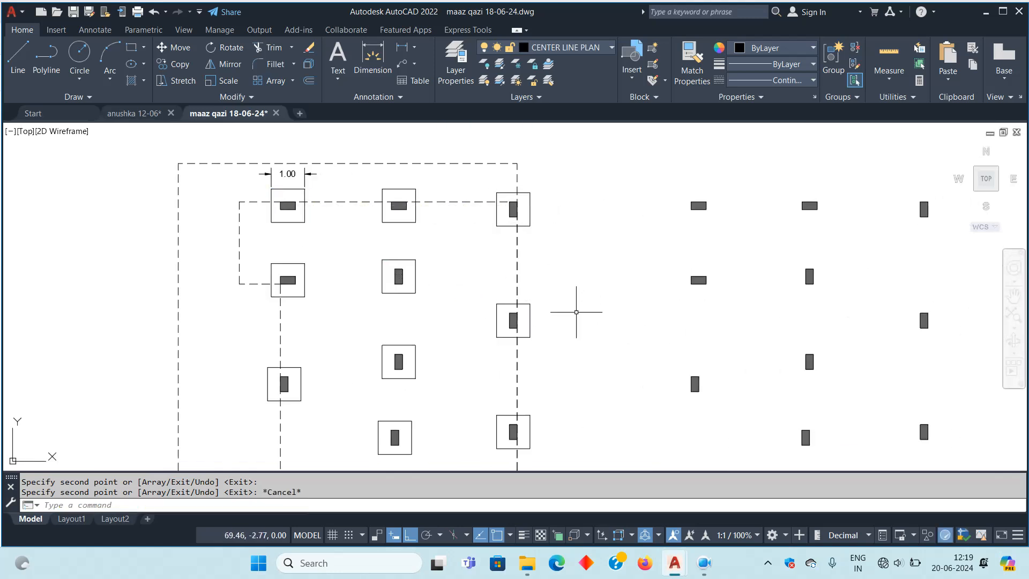
Compare the completed footing layout with the separate column layout beside it
{"action": "middle_click_drag", "start_coordinate": [575, 330], "coordinate": [574, 211]}
{"action": "scroll", "coordinate": [560, 228], "scroll_direction": "down", "scroll_amount": 2}
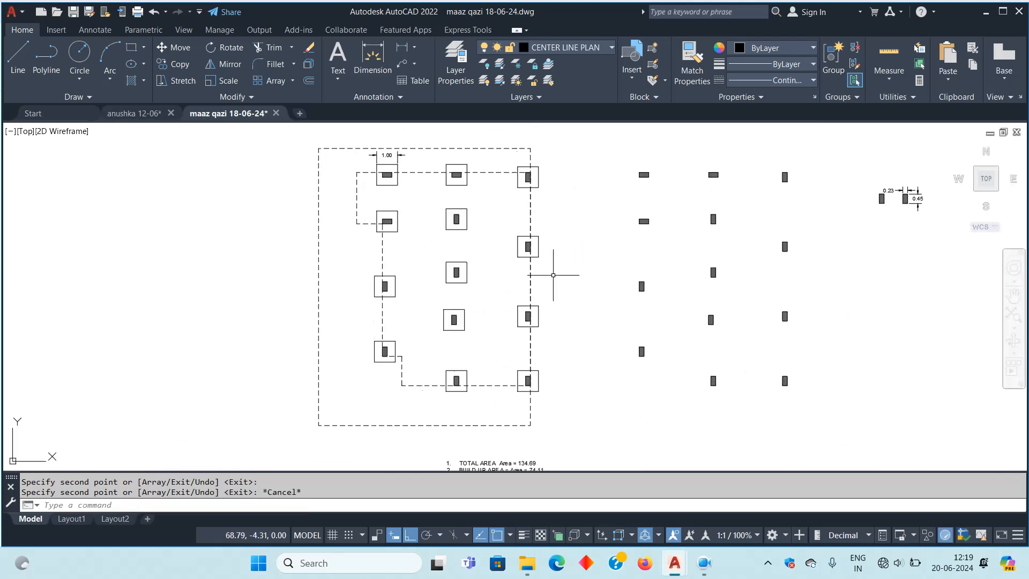
{"action": "middle_click_drag", "start_coordinate": [776, 271], "coordinate": [740, 336]}
{"action": "left_click", "coordinate": [593, 208]}
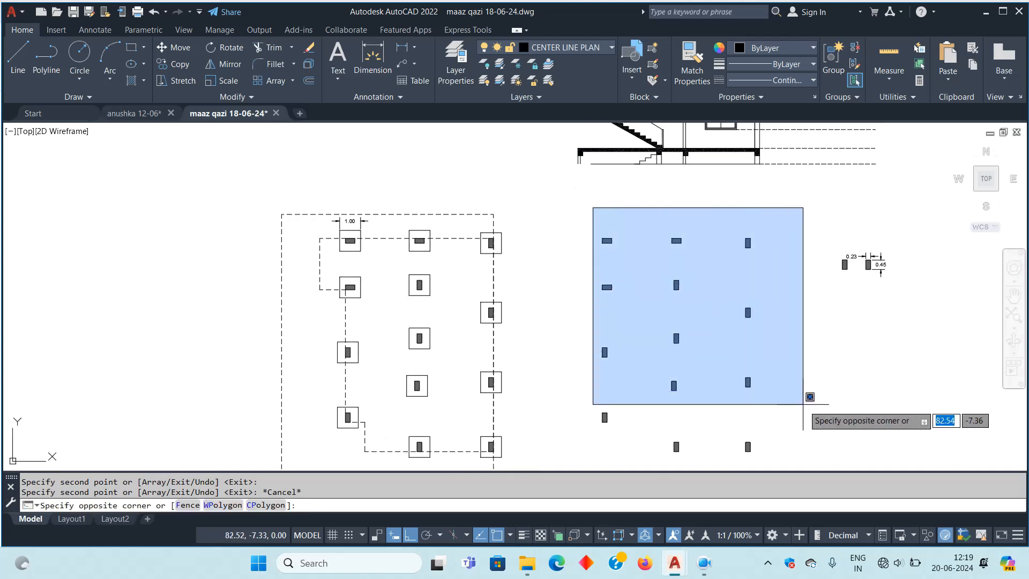
{"action": "middle_click_drag", "start_coordinate": [795, 437], "coordinate": [792, 361]}
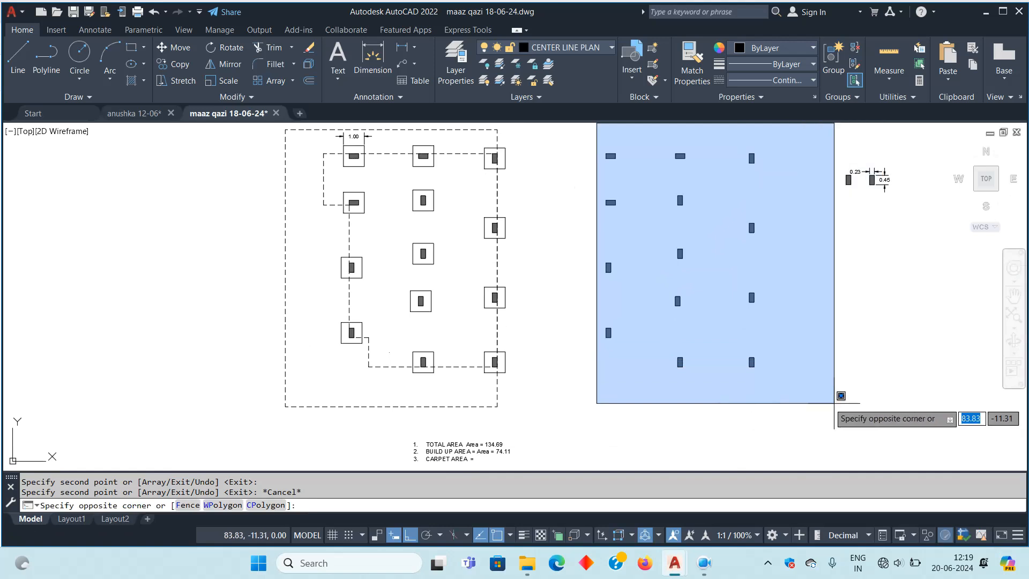
{"action": "left_click", "coordinate": [579, 307]}
{"action": "middle_click_drag", "start_coordinate": [574, 277], "coordinate": [696, 327]}
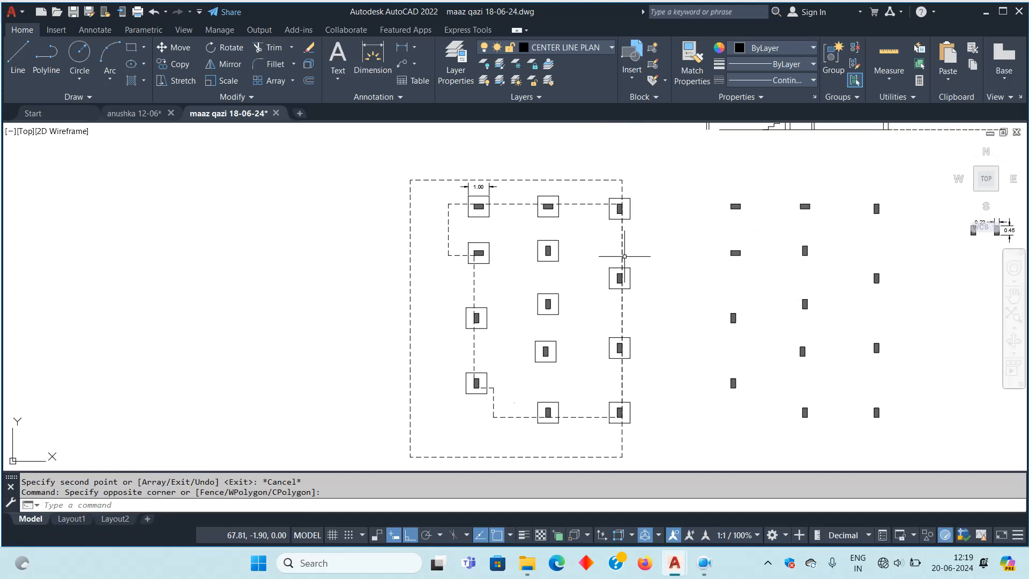
Draw a green line about 6.75 long from the top-left column's centre to the top-right column
{"action": "mouse_move", "coordinate": [577, 304]}
{"action": "middle_mouse_down"}
{"action": "mouse_move", "coordinate": [666, 297]}
{"action": "mouse_move", "coordinate": [602, 340]}
{"action": "middle_mouse_up"}
{"action": "scroll", "coordinate": [585, 318], "scroll_direction": "up", "scroll_amount": 2}
{"action": "mouse_move", "coordinate": [567, 257]}
{"action": "middle_mouse_down"}
{"action": "mouse_move", "coordinate": [528, 251]}
{"action": "mouse_move", "coordinate": [686, 240]}
{"action": "mouse_move", "coordinate": [544, 260]}
{"action": "middle_mouse_up"}
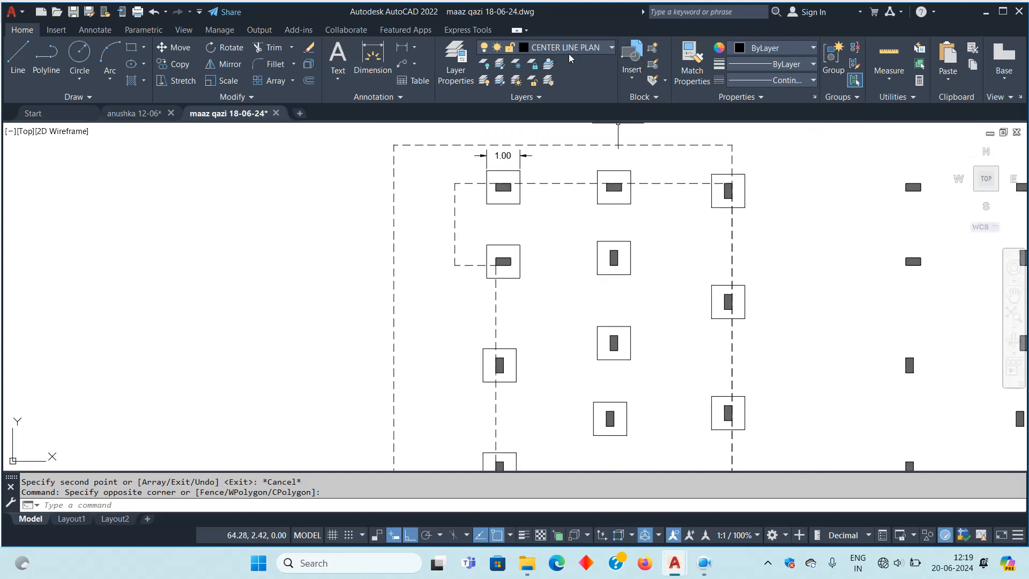
{"action": "left_click", "coordinate": [18, 56]}
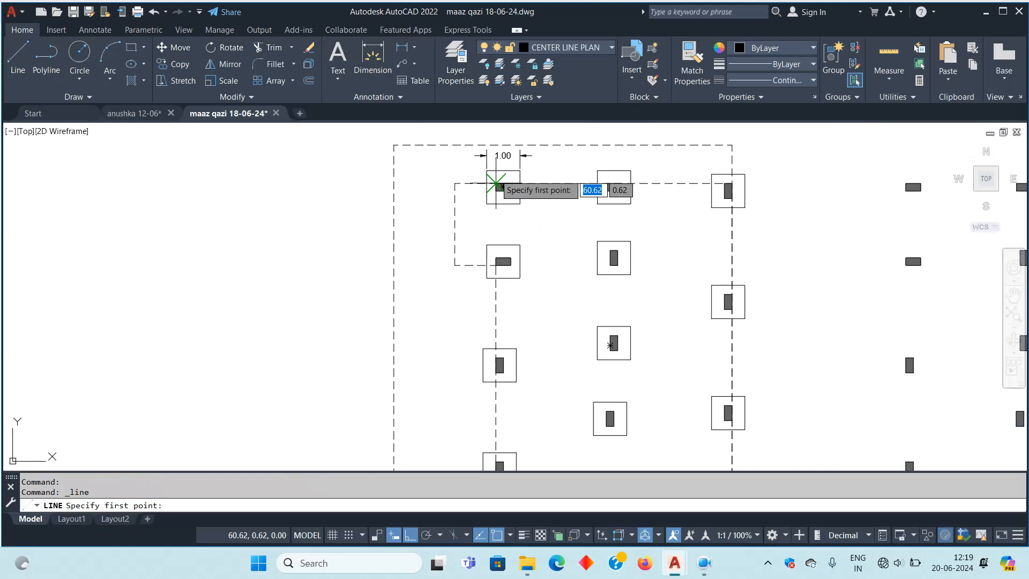
{"action": "left_click", "coordinate": [774, 48]}
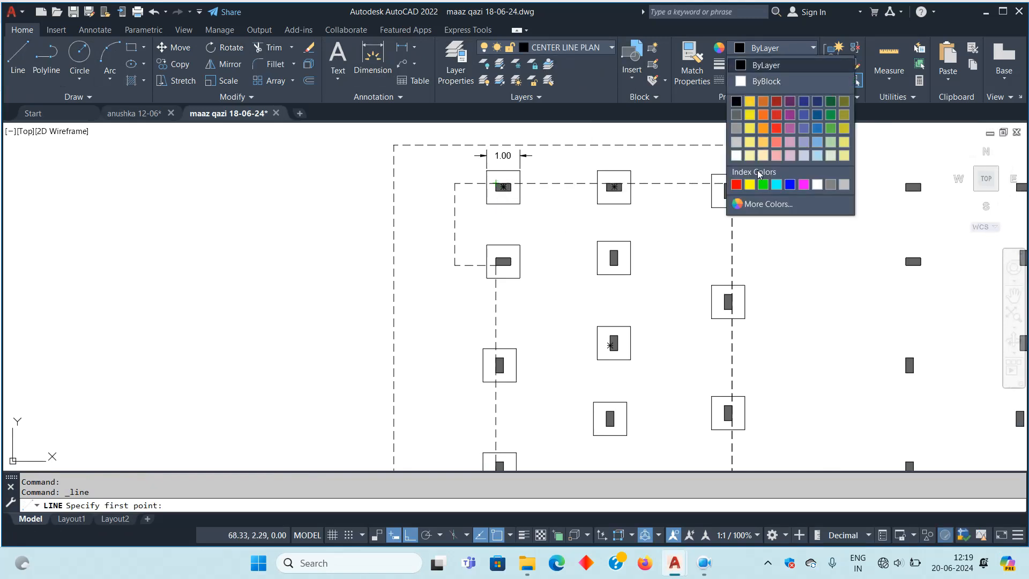
{"action": "left_click", "coordinate": [763, 185]}
{"action": "scroll", "coordinate": [483, 236], "scroll_direction": "up", "scroll_amount": 8}
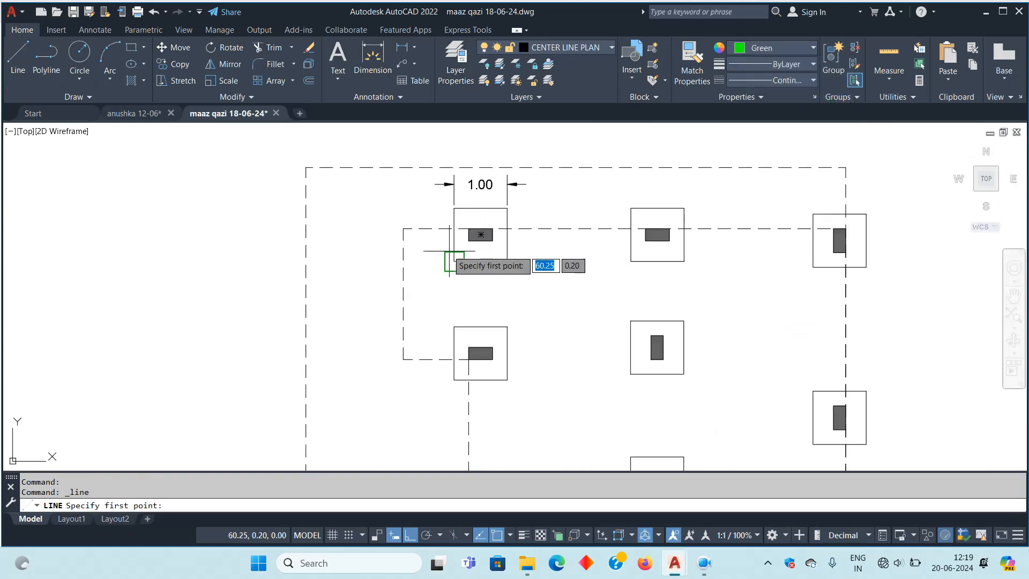
{"action": "left_click", "coordinate": [484, 203]}
{"action": "scroll", "coordinate": [337, 223], "scroll_direction": "down", "scroll_amount": 5}
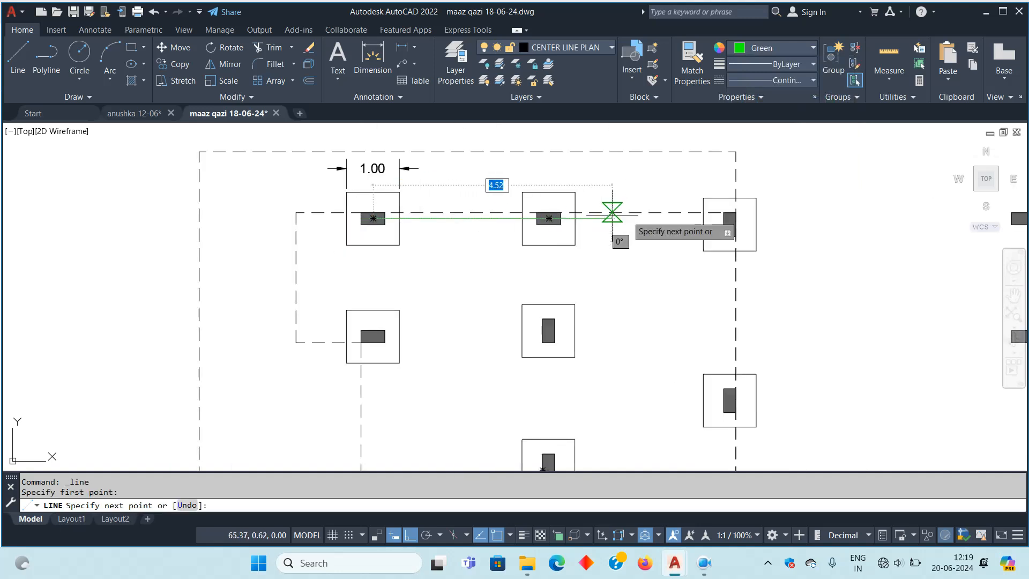
{"action": "scroll", "coordinate": [736, 211], "scroll_direction": "up", "scroll_amount": 6}
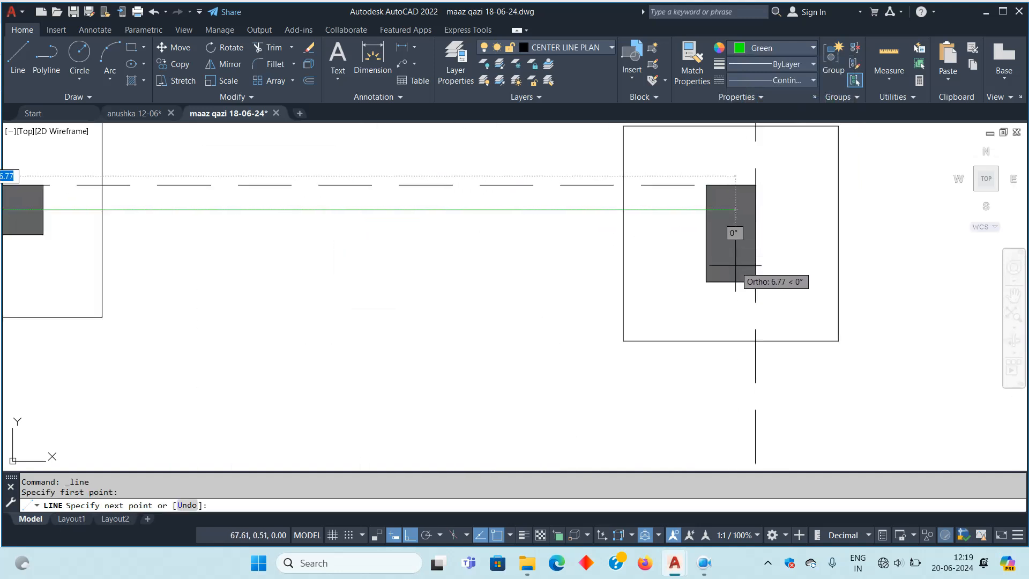
{"action": "left_click", "coordinate": [731, 209]}
{"action": "scroll", "coordinate": [732, 209], "scroll_direction": "down", "scroll_amount": 6}
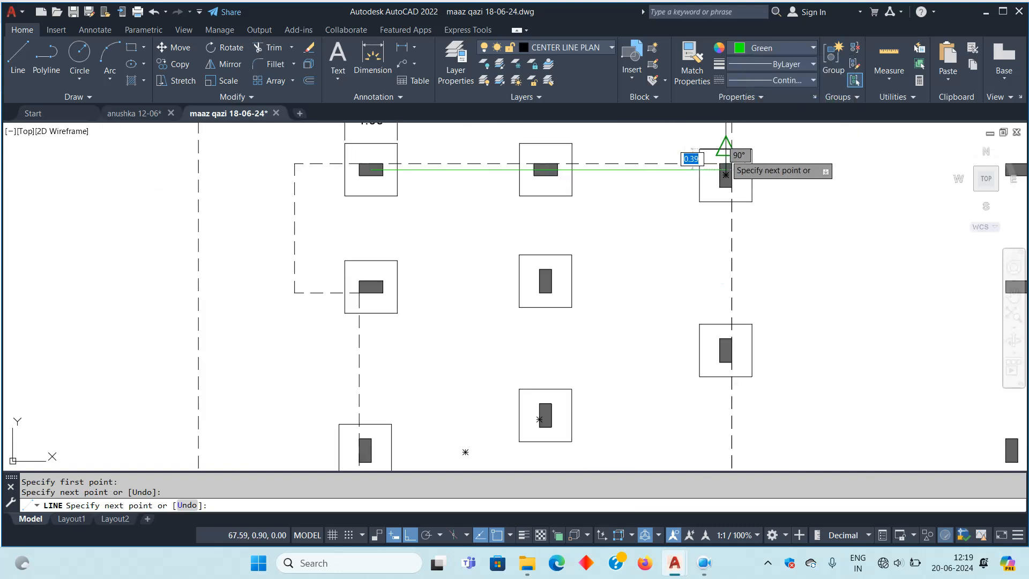
Continue the green line down the right column row to the bottom-right column, across to the bottom-middle column's centre, and finish it
{"action": "middle_click_drag", "start_coordinate": [742, 391], "coordinate": [730, 198]}
{"action": "middle_click_drag", "start_coordinate": [706, 383], "coordinate": [720, 228]}
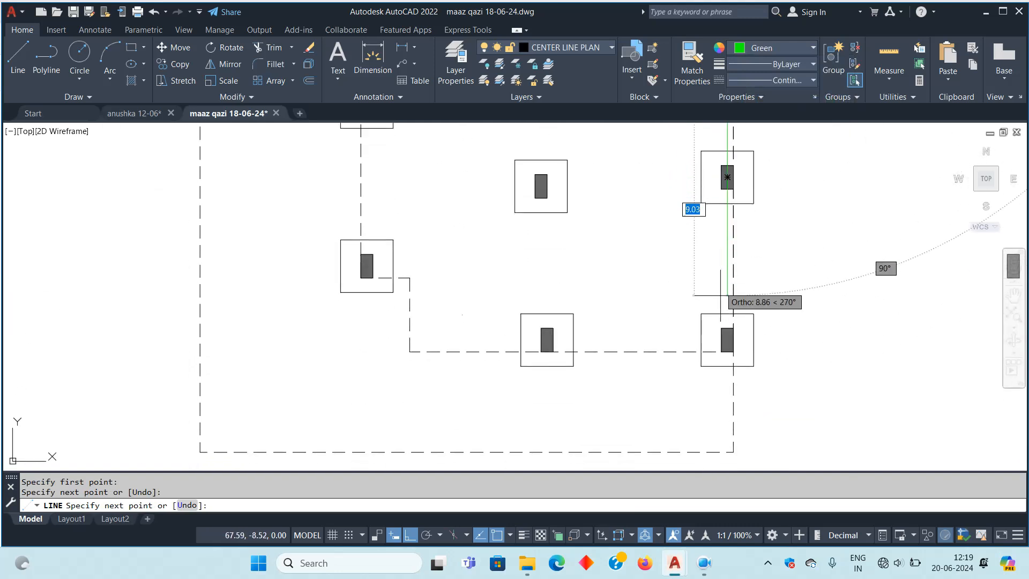
{"action": "scroll", "coordinate": [726, 340], "scroll_direction": "up", "scroll_amount": 4}
{"action": "left_click", "coordinate": [727, 342]}
{"action": "middle_click_drag", "start_coordinate": [252, 357], "coordinate": [614, 351]}
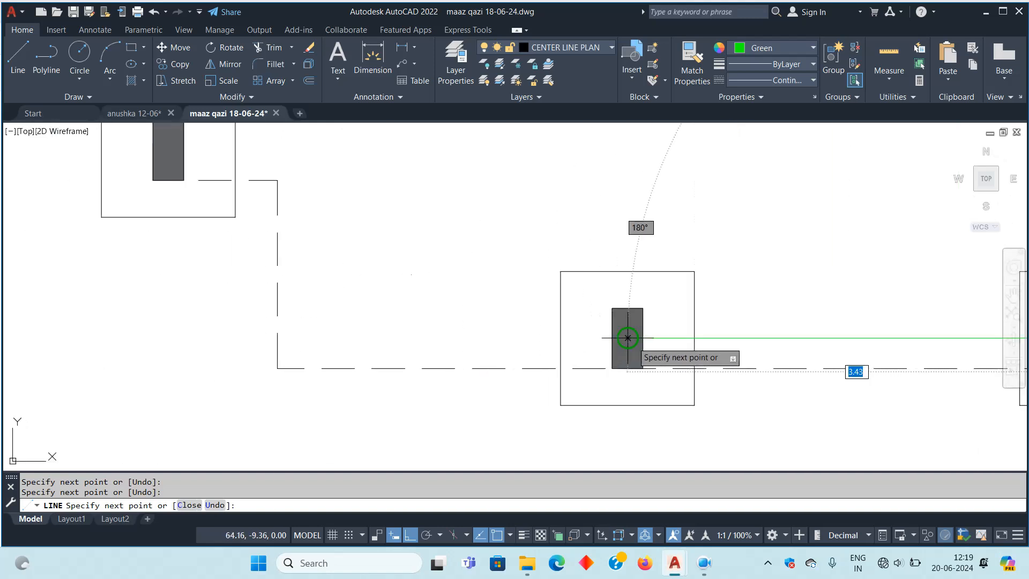
{"action": "scroll", "coordinate": [612, 356], "scroll_direction": "down", "scroll_amount": 4}
{"action": "scroll", "coordinate": [612, 356], "scroll_direction": "down", "scroll_amount": 2}
{"action": "middle_click_drag", "start_coordinate": [611, 301], "coordinate": [611, 397]}
{"action": "key", "text": "Escape"}
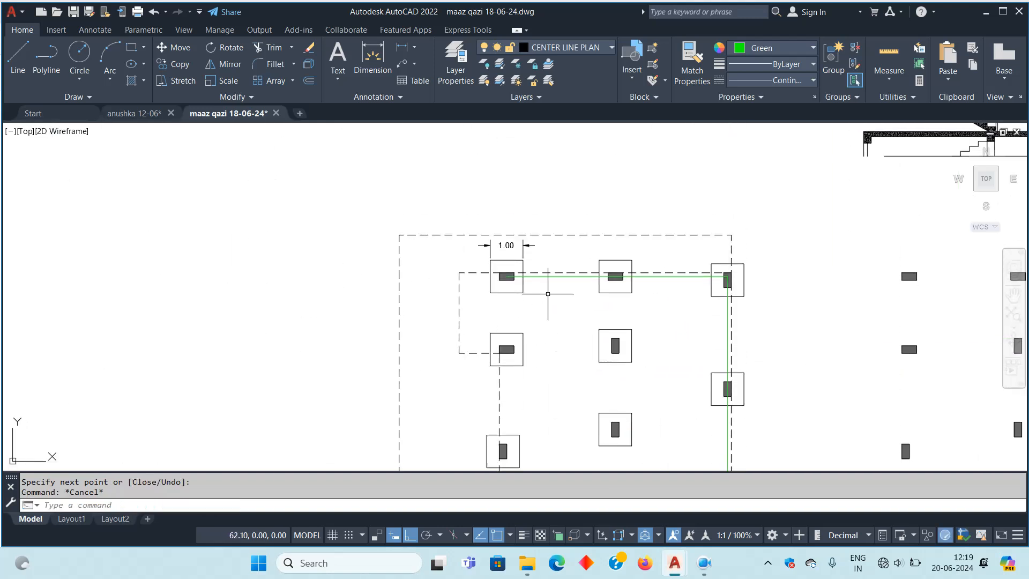
Set the linetype of the green line along the top row of columns to CENTER2
{"action": "scroll", "coordinate": [554, 276], "scroll_direction": "up", "scroll_amount": 4}
{"action": "left_click", "coordinate": [551, 279]}
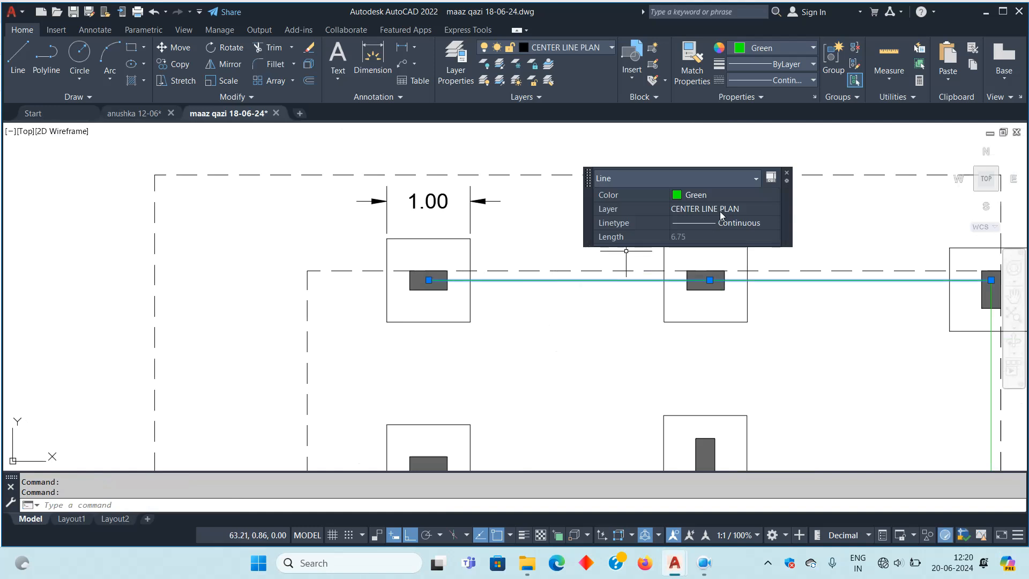
{"action": "left_click", "coordinate": [721, 221]}
{"action": "left_click", "coordinate": [721, 223]}
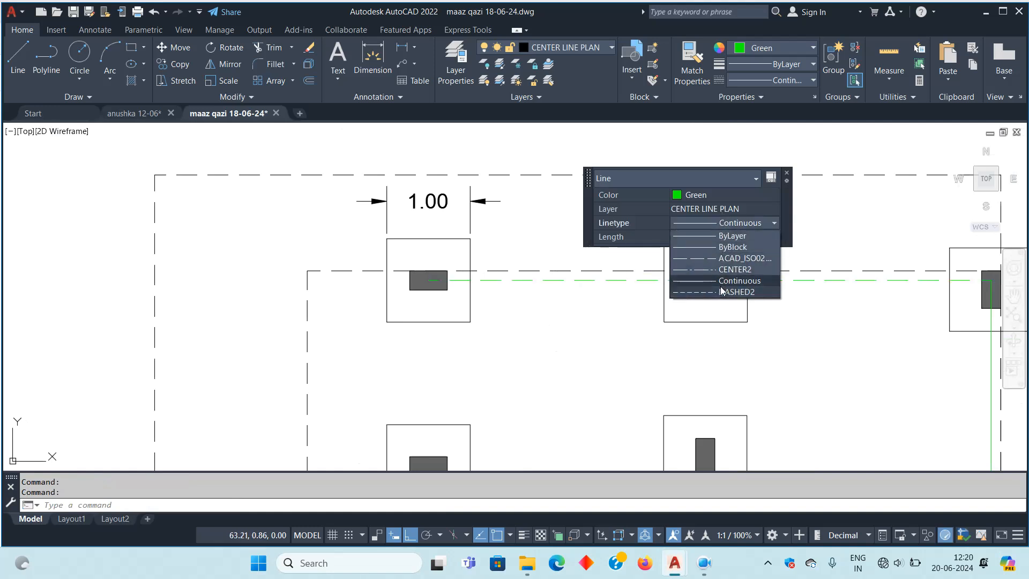
{"action": "left_click", "coordinate": [728, 270]}
{"action": "key", "text": "Escape"}
{"action": "key", "text": "Escape"}
Match the top green line's properties onto the green lines along the right and bottom column rows
{"action": "middle_click_drag", "start_coordinate": [891, 310], "coordinate": [642, 317]}
{"action": "type", "text": "MA"}
{"action": "key", "text": "Return"}
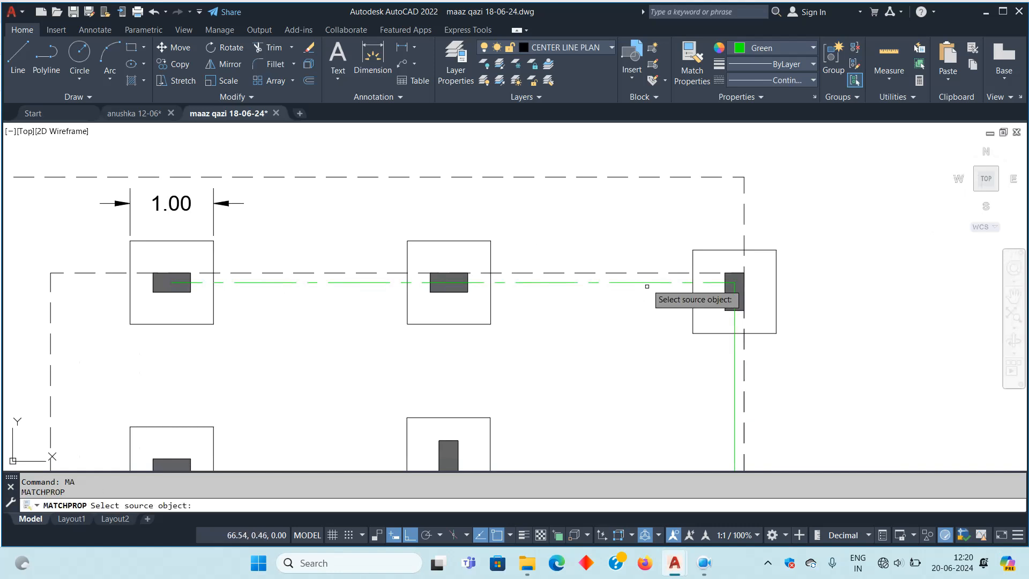
{"action": "left_click", "coordinate": [650, 282]}
{"action": "left_click", "coordinate": [737, 366]}
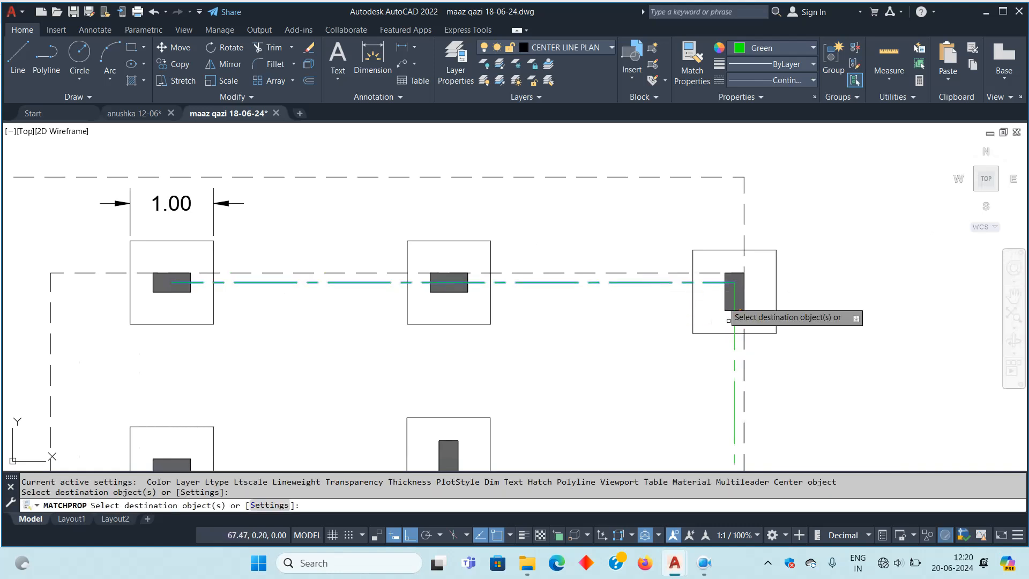
{"action": "scroll", "coordinate": [718, 299], "scroll_direction": "down", "scroll_amount": 6}
{"action": "middle_click_drag", "start_coordinate": [690, 420], "coordinate": [710, 344]}
{"action": "scroll", "coordinate": [710, 344], "scroll_direction": "up", "scroll_amount": 6}
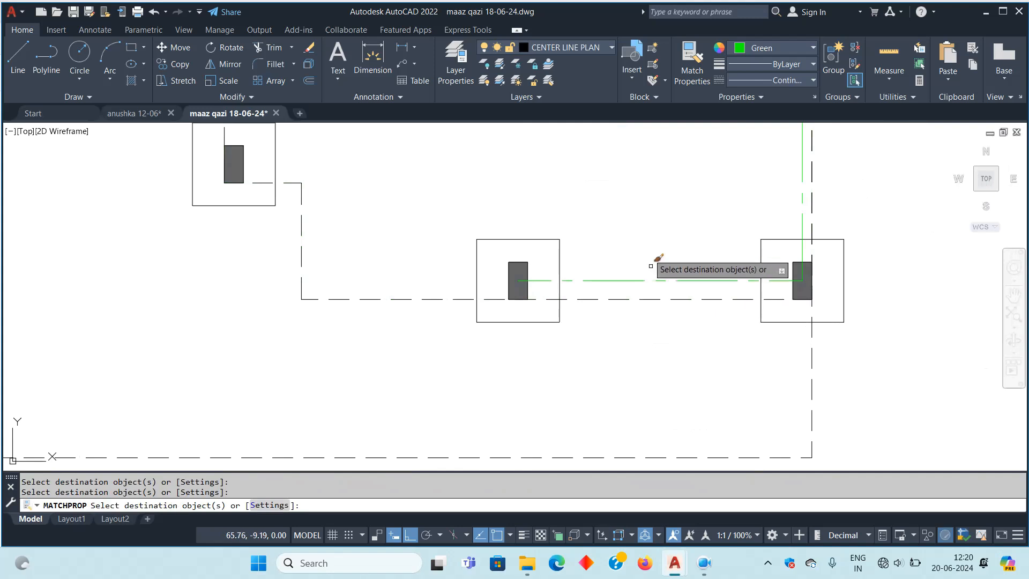
{"action": "middle_click_drag", "start_coordinate": [657, 262], "coordinate": [680, 301]}
{"action": "key", "text": "Escape"}
{"action": "middle_click_drag", "start_coordinate": [655, 259], "coordinate": [648, 303]}
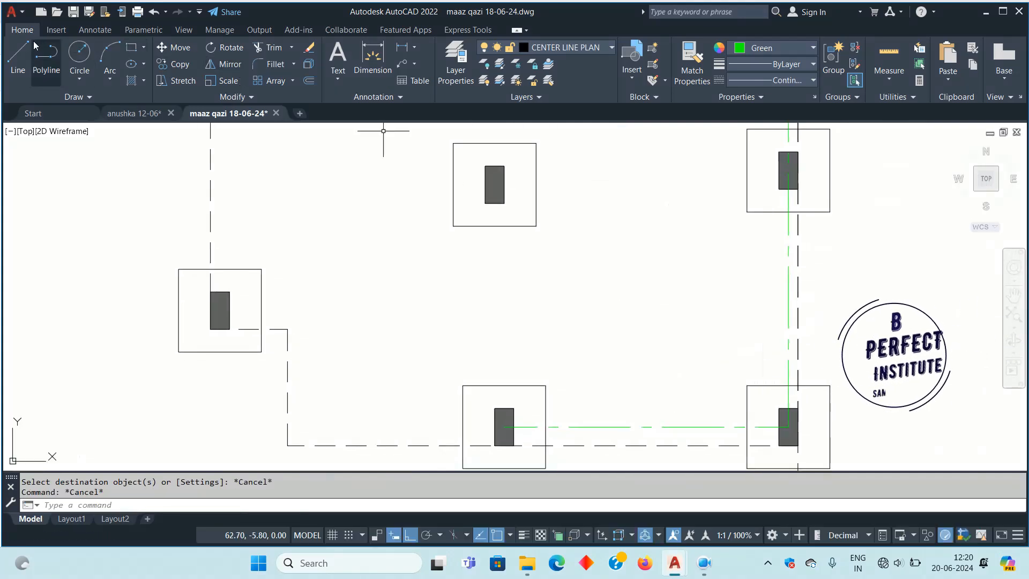
Make CENTER2 the current linetype and draw a vertical green line from the bottom-middle column's centre to the top-middle column
{"action": "left_click", "coordinate": [18, 56]}
{"action": "left_click", "coordinate": [769, 82]}
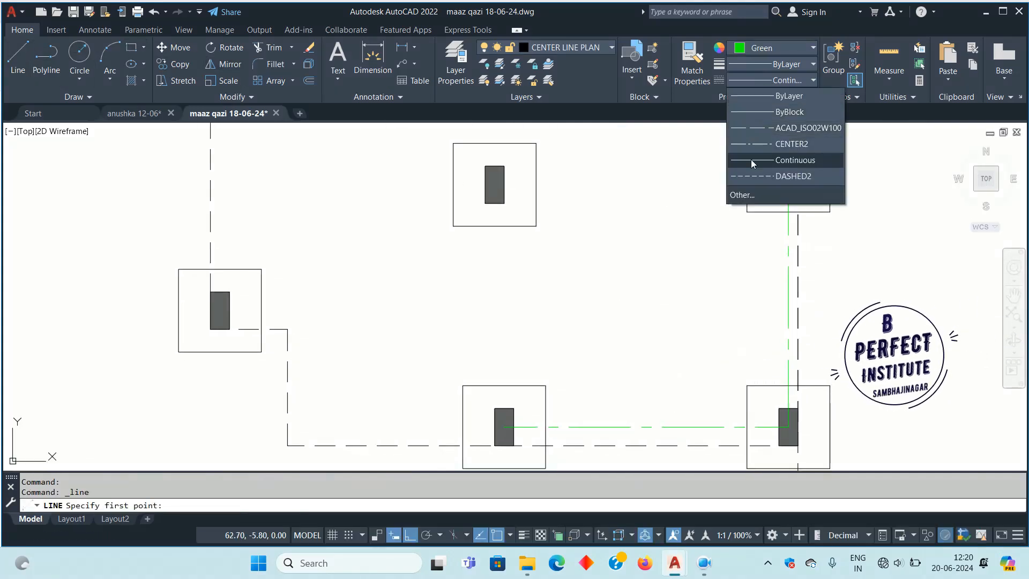
{"action": "left_click", "coordinate": [792, 144]}
{"action": "left_click", "coordinate": [504, 426]}
{"action": "scroll", "coordinate": [515, 386], "scroll_direction": "down", "scroll_amount": 4}
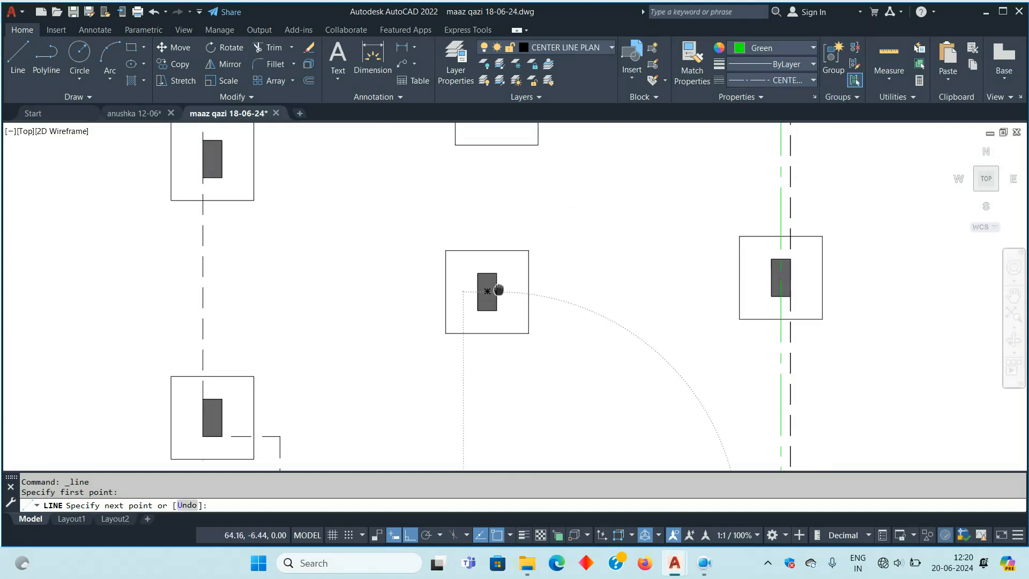
{"action": "middle_click_drag", "start_coordinate": [500, 180], "coordinate": [518, 341]}
{"action": "scroll", "coordinate": [512, 245], "scroll_direction": "up", "scroll_amount": 4}
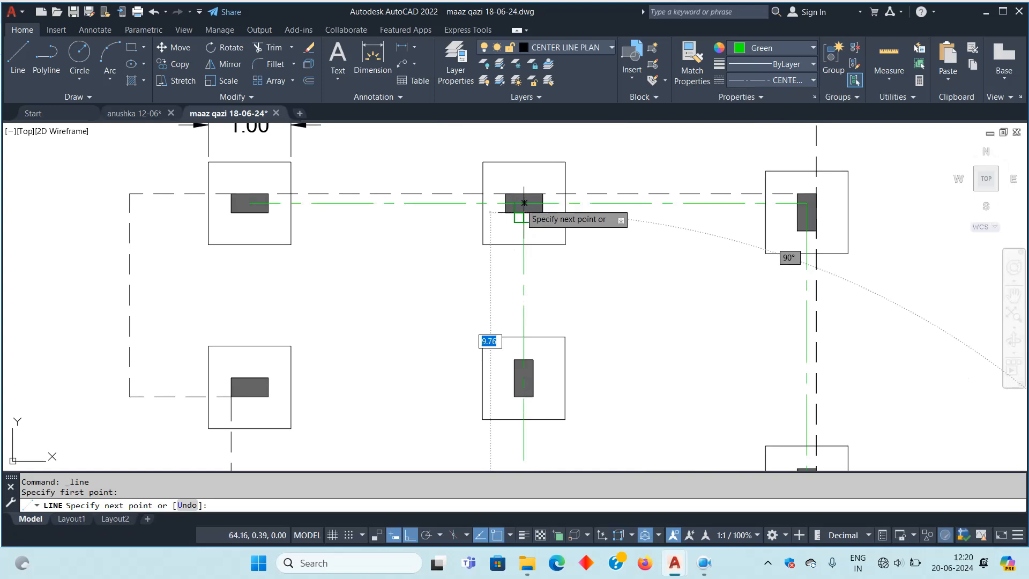
{"action": "left_click", "coordinate": [525, 203]}
{"action": "scroll", "coordinate": [526, 196], "scroll_direction": "down", "scroll_amount": 4}
{"action": "key", "text": "Return"}
Show the WALL layer temporarily to check the offset column in the middle row against the wall, and hide it again
{"action": "scroll", "coordinate": [536, 365], "scroll_direction": "up", "scroll_amount": 2}
{"action": "middle_click_drag", "start_coordinate": [505, 461], "coordinate": [517, 317]}
{"action": "scroll", "coordinate": [517, 316], "scroll_direction": "up", "scroll_amount": 4}
{"action": "scroll", "coordinate": [551, 292], "scroll_direction": "down", "scroll_amount": 4}
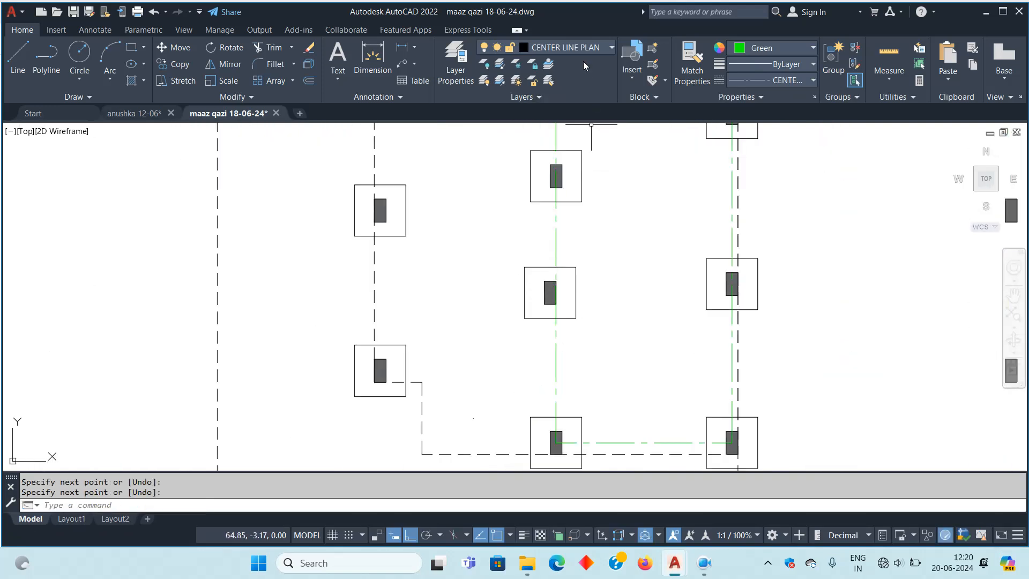
{"action": "left_click", "coordinate": [570, 48]}
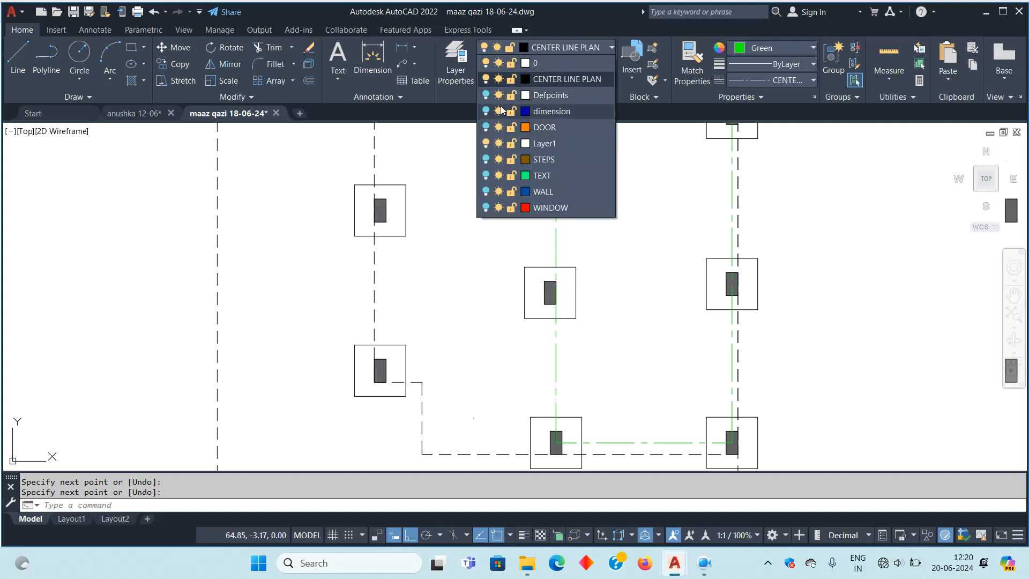
{"action": "left_click", "coordinate": [486, 192]}
{"action": "scroll", "coordinate": [558, 278], "scroll_direction": "up", "scroll_amount": 3}
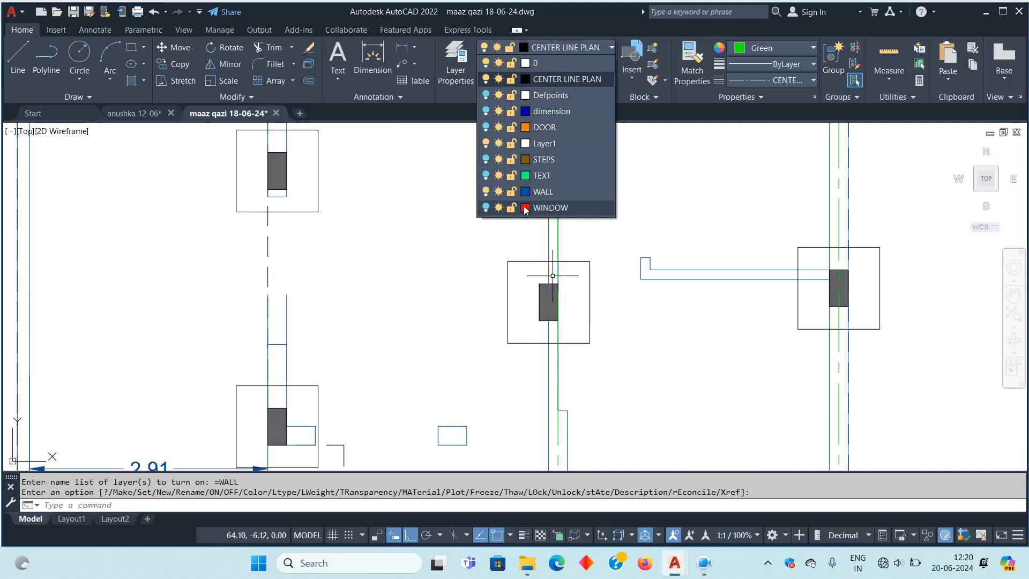
{"action": "scroll", "coordinate": [545, 313], "scroll_direction": "up", "scroll_amount": 4}
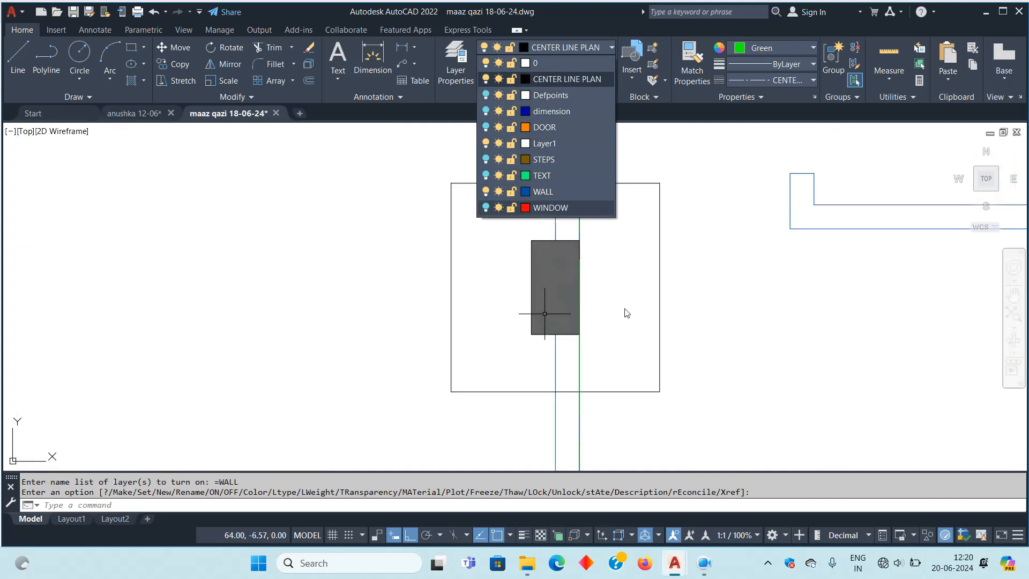
{"action": "left_click", "coordinate": [486, 192]}
{"action": "scroll", "coordinate": [589, 261], "scroll_direction": "down", "scroll_amount": 5}
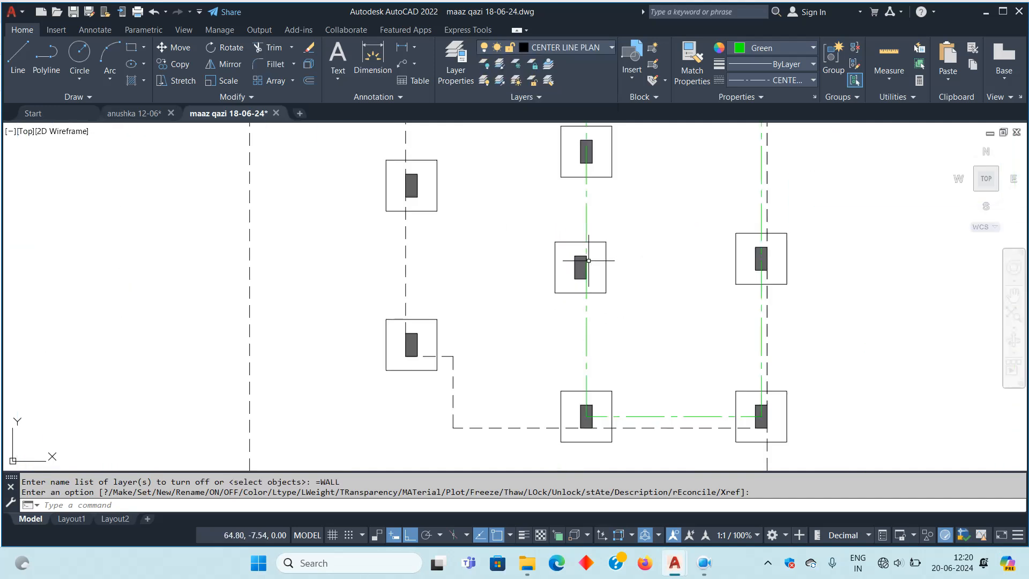
{"action": "scroll", "coordinate": [654, 244], "scroll_direction": "down", "scroll_amount": 4}
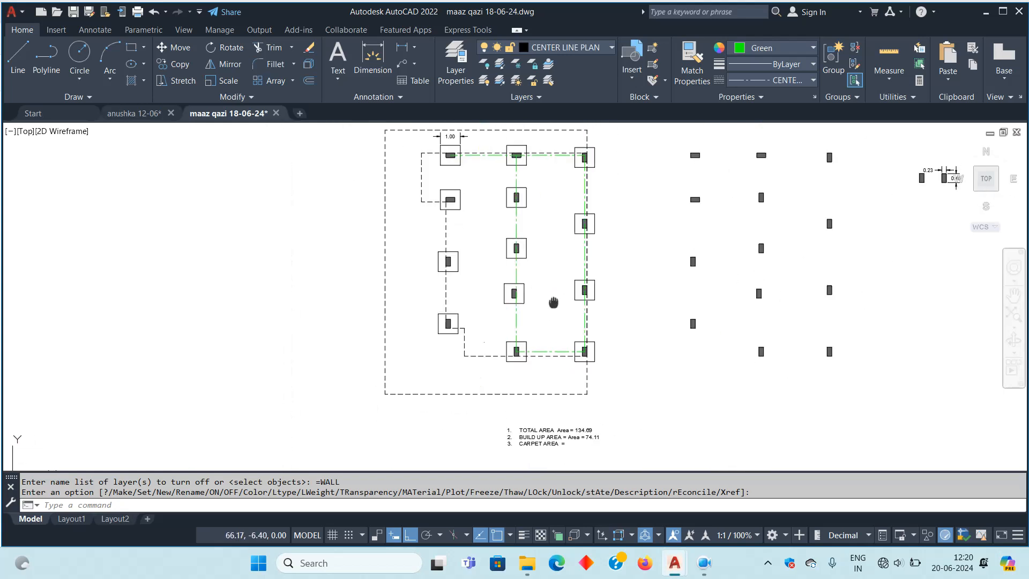
Draw a horizontal green centre line about 3.43 long from the lowest left column's centre to the middle vertical line
{"action": "left_click", "coordinate": [17, 59]}
{"action": "scroll", "coordinate": [493, 317], "scroll_direction": "up", "scroll_amount": 5}
{"action": "middle_click_drag", "start_coordinate": [493, 317], "coordinate": [601, 325]}
{"action": "scroll", "coordinate": [634, 420], "scroll_direction": "up", "scroll_amount": 2}
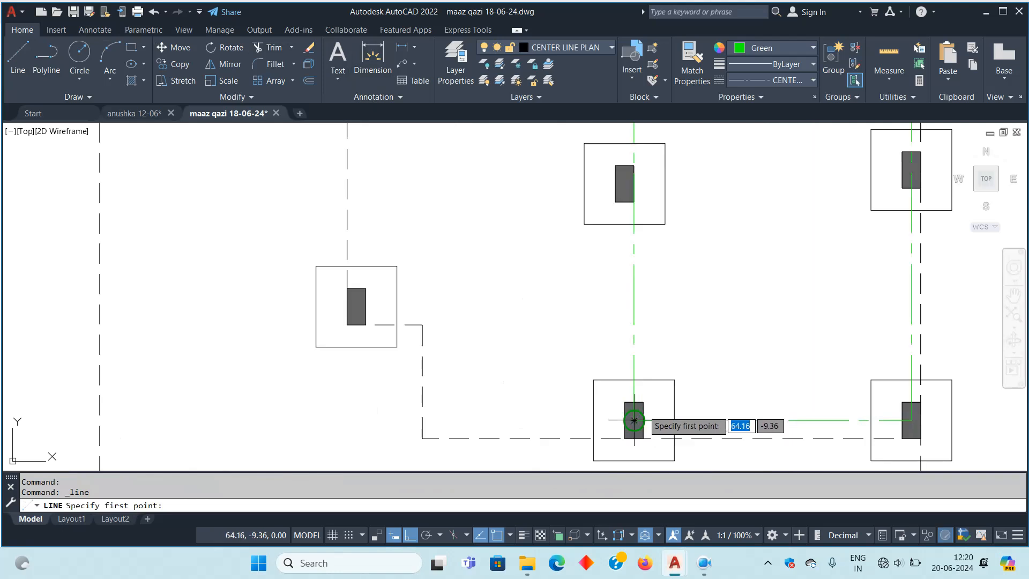
{"action": "left_click", "coordinate": [356, 306]}
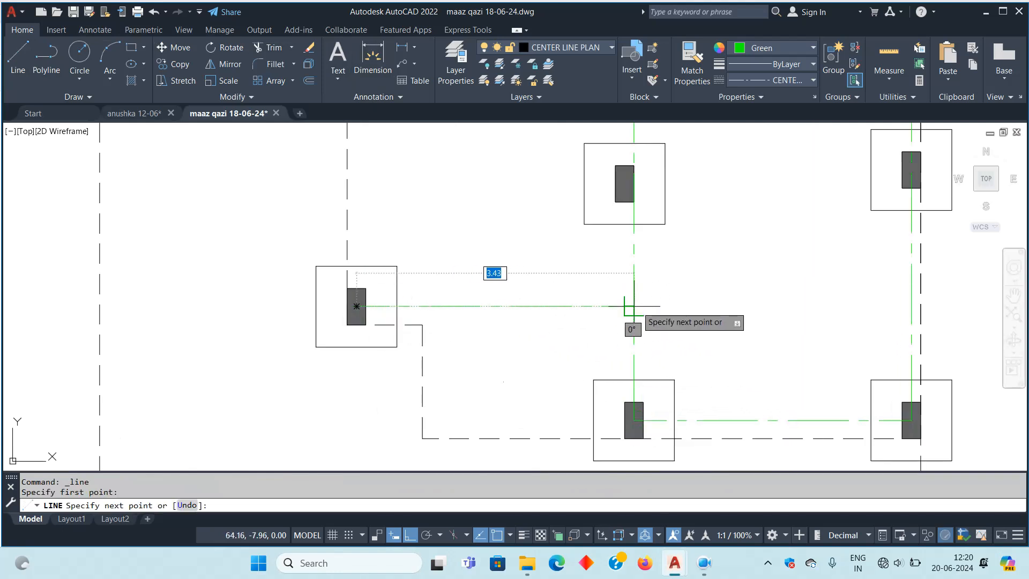
{"action": "key", "text": "Return"}
{"action": "middle_click_drag", "start_coordinate": [747, 314], "coordinate": [732, 370]}
Draw a green centre line from the lowest left column's centre up through the left row to the top-left column
{"action": "key", "text": "Return"}
{"action": "left_click", "coordinate": [341, 336]}
{"action": "scroll", "coordinate": [340, 338], "scroll_direction": "down", "scroll_amount": 6}
{"action": "scroll", "coordinate": [342, 201], "scroll_direction": "up", "scroll_amount": 4}
{"action": "middle_click_drag", "start_coordinate": [338, 172], "coordinate": [328, 263]}
{"action": "scroll", "coordinate": [333, 291], "scroll_direction": "up", "scroll_amount": 4}
{"action": "key", "text": "Return"}
{"action": "scroll", "coordinate": [494, 248], "scroll_direction": "down", "scroll_amount": 4}
{"action": "middle_click_drag", "start_coordinate": [494, 248], "coordinate": [465, 220]}
{"action": "scroll", "coordinate": [370, 262], "scroll_direction": "up", "scroll_amount": 4}
Start a green centre line at the centre of the second column from the top in the left row
{"action": "key", "text": "Return"}
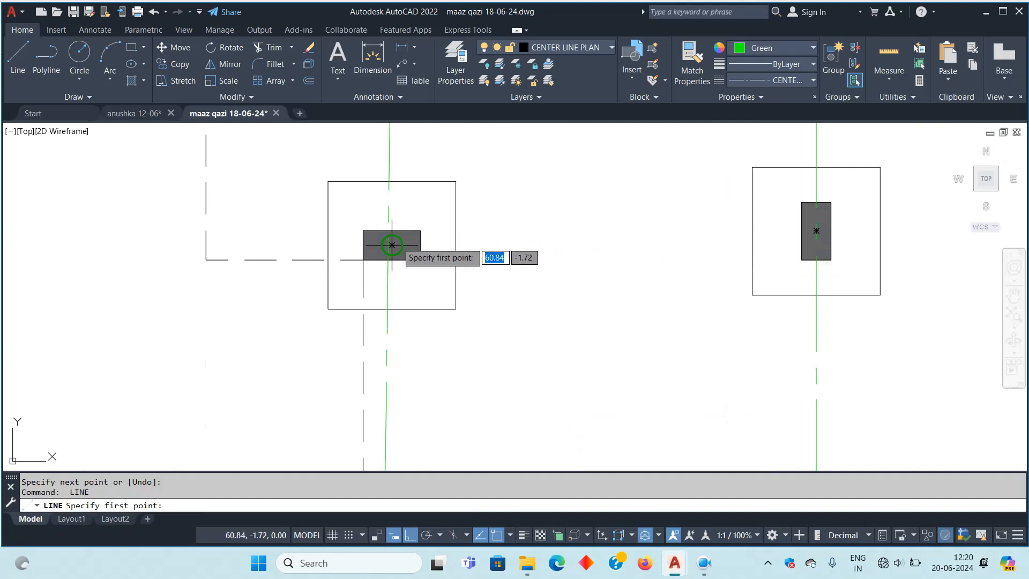
{"action": "left_click", "coordinate": [392, 245]}
{"action": "scroll", "coordinate": [817, 230], "scroll_direction": "down", "scroll_amount": 4}
{"action": "scroll", "coordinate": [829, 231], "scroll_direction": "up", "scroll_amount": 8}
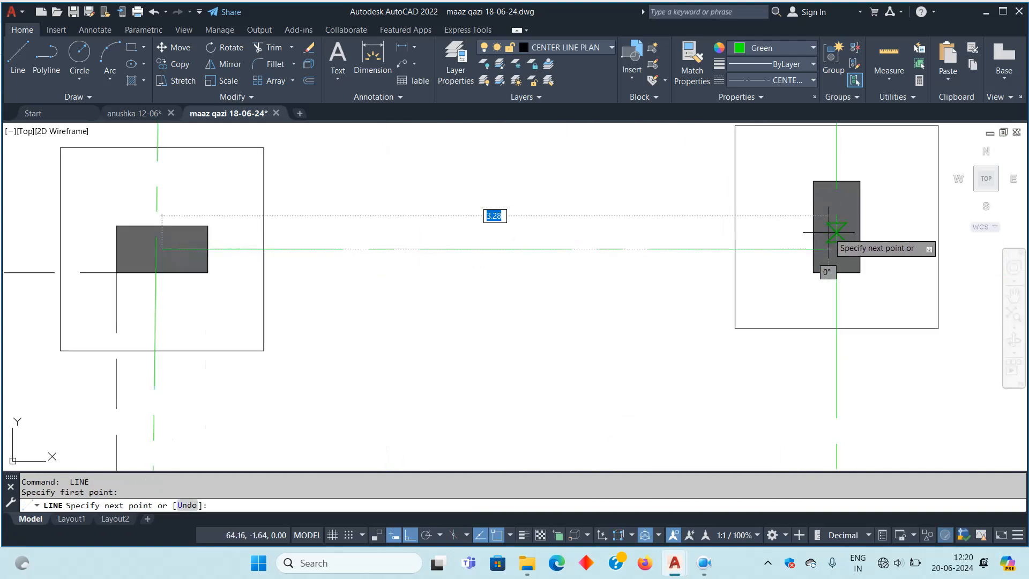
Try to end the line at the neighbouring middle column's centre, and undo that slanted segment
{"action": "left_click", "coordinate": [849, 229]}
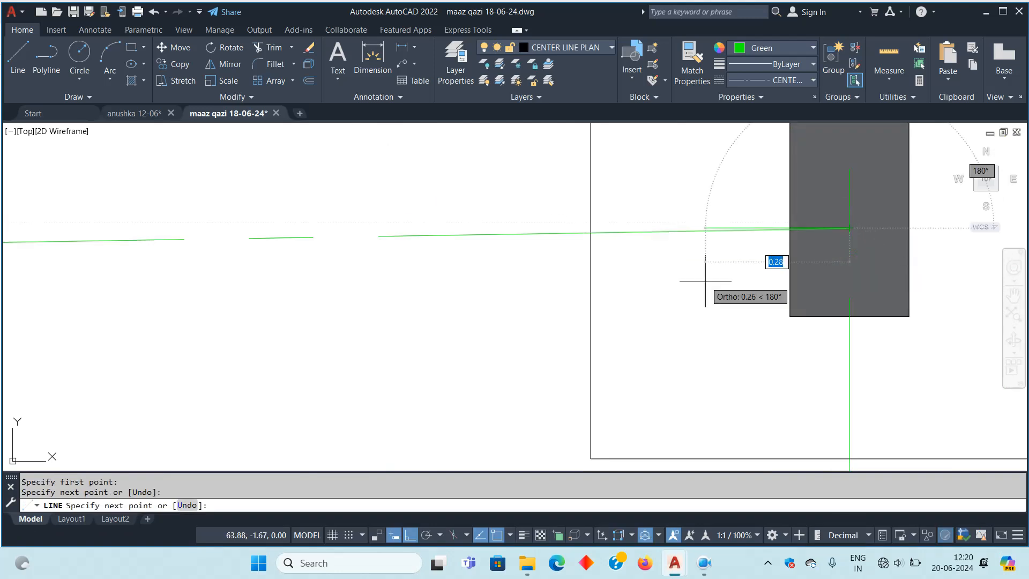
{"action": "scroll", "coordinate": [700, 277], "scroll_direction": "up", "scroll_amount": 2}
{"action": "scroll", "coordinate": [699, 282], "scroll_direction": "down", "scroll_amount": 4}
{"action": "middle_click_drag", "start_coordinate": [690, 285], "coordinate": [619, 309]}
{"action": "key", "text": "ctrl+z"}
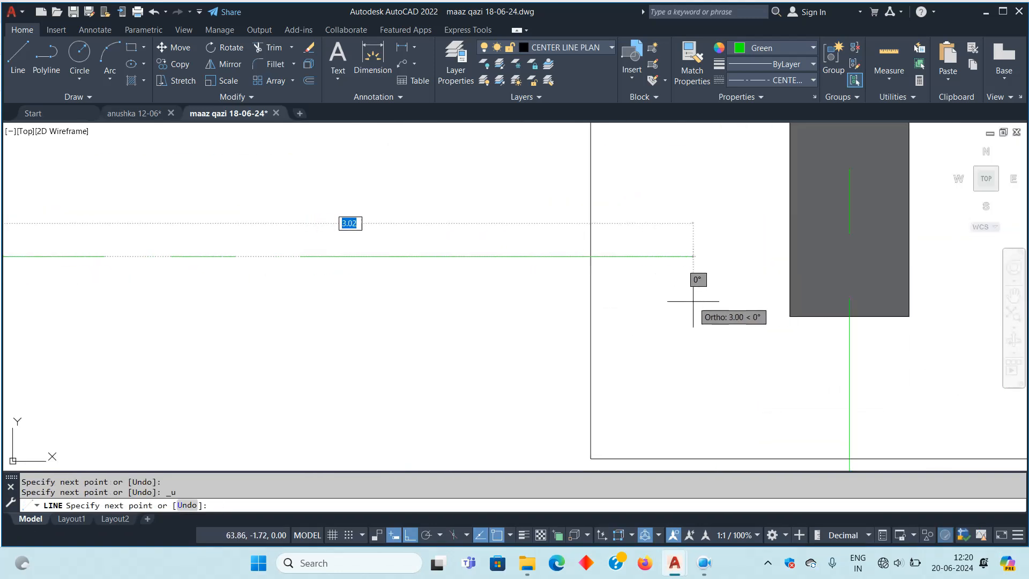
End the line horizontally on the middle vertical centre line, about 3.32 long, and finish it
{"action": "scroll", "coordinate": [716, 295], "scroll_direction": "down", "scroll_amount": 2}
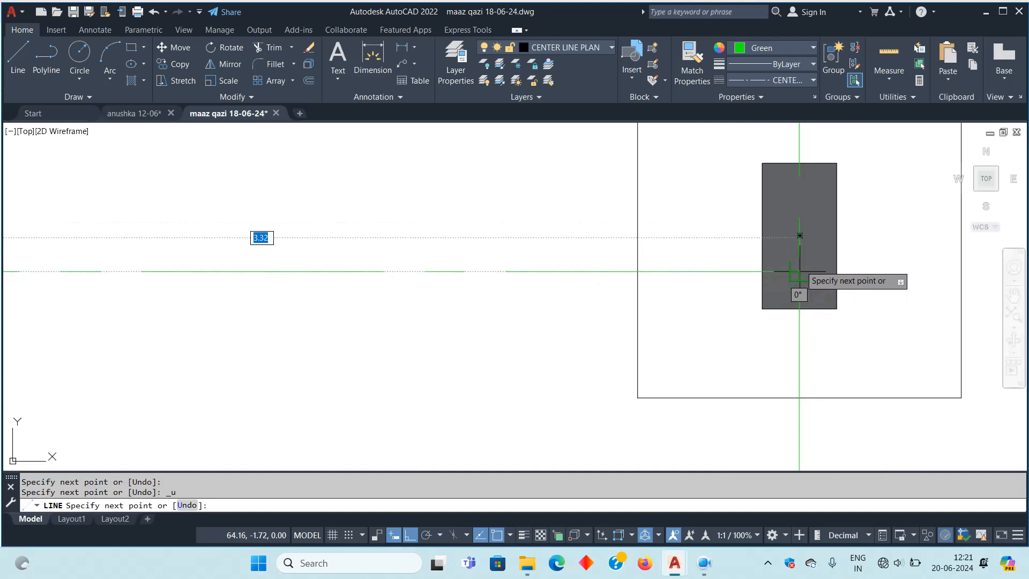
{"action": "left_click", "coordinate": [799, 272]}
{"action": "scroll", "coordinate": [649, 294], "scroll_direction": "down", "scroll_amount": 3}
{"action": "key", "text": "Return"}
{"action": "scroll", "coordinate": [632, 315], "scroll_direction": "down", "scroll_amount": 2}
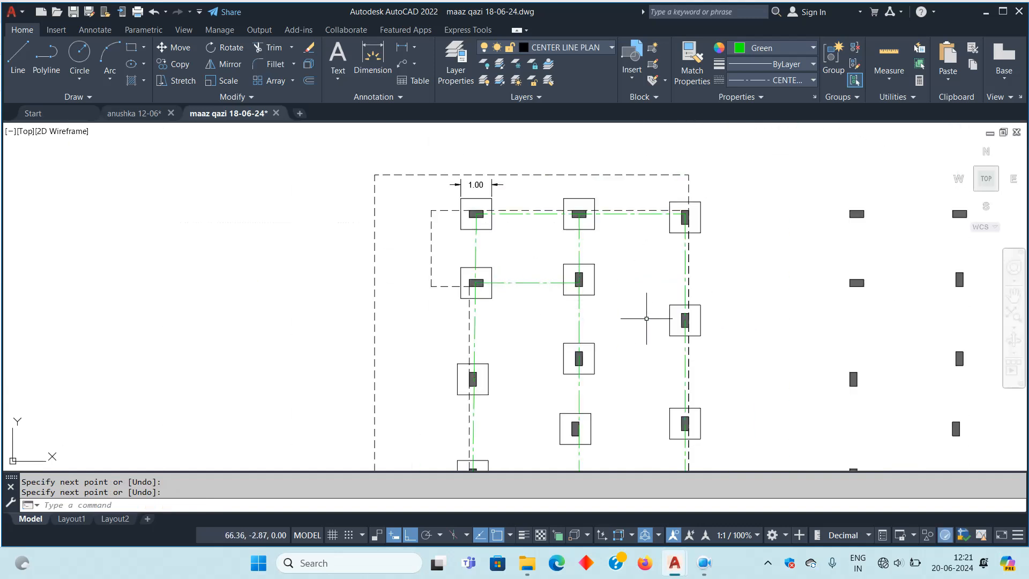
Draw a horizontal green centre line from the second right column's centre to the middle vertical line
{"action": "scroll", "coordinate": [735, 321], "scroll_direction": "up", "scroll_amount": 4}
{"action": "key", "text": "Return"}
{"action": "left_click", "coordinate": [736, 328]}
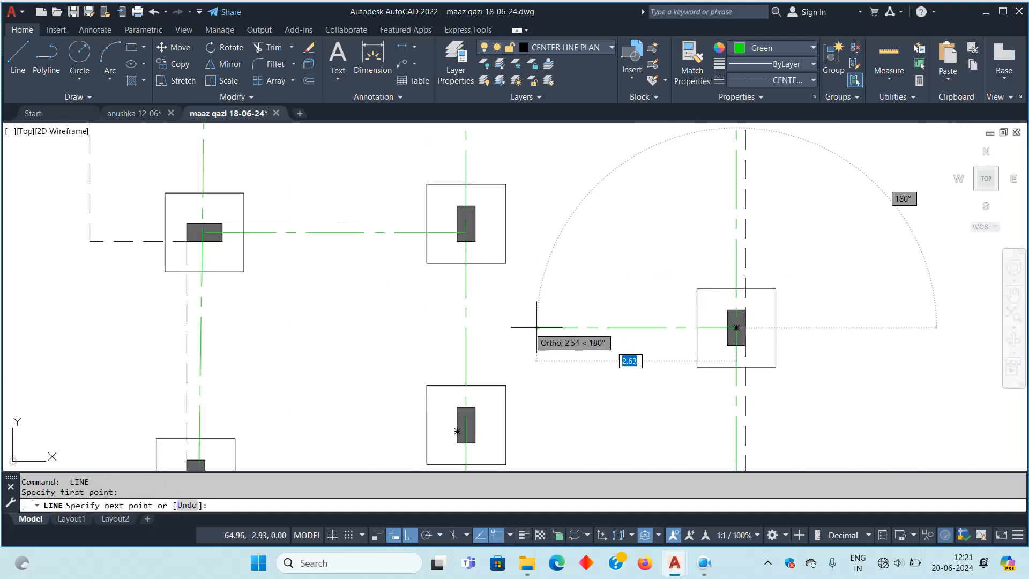
{"action": "left_click", "coordinate": [466, 327]}
{"action": "key", "text": "Return"}
Draw a horizontal green centre line from the third left column's centre to the middle vertical centre line
{"action": "scroll", "coordinate": [597, 269], "scroll_direction": "down", "scroll_amount": 4}
{"action": "scroll", "coordinate": [617, 322], "scroll_direction": "up", "scroll_amount": 4}
{"action": "key", "text": "Return"}
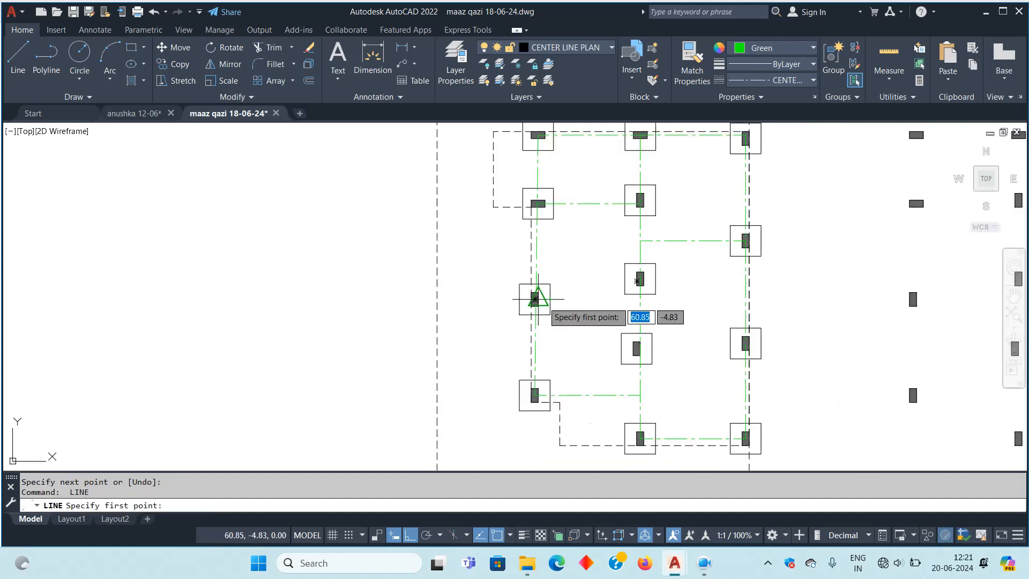
{"action": "scroll", "coordinate": [650, 297], "scroll_direction": "up", "scroll_amount": 2}
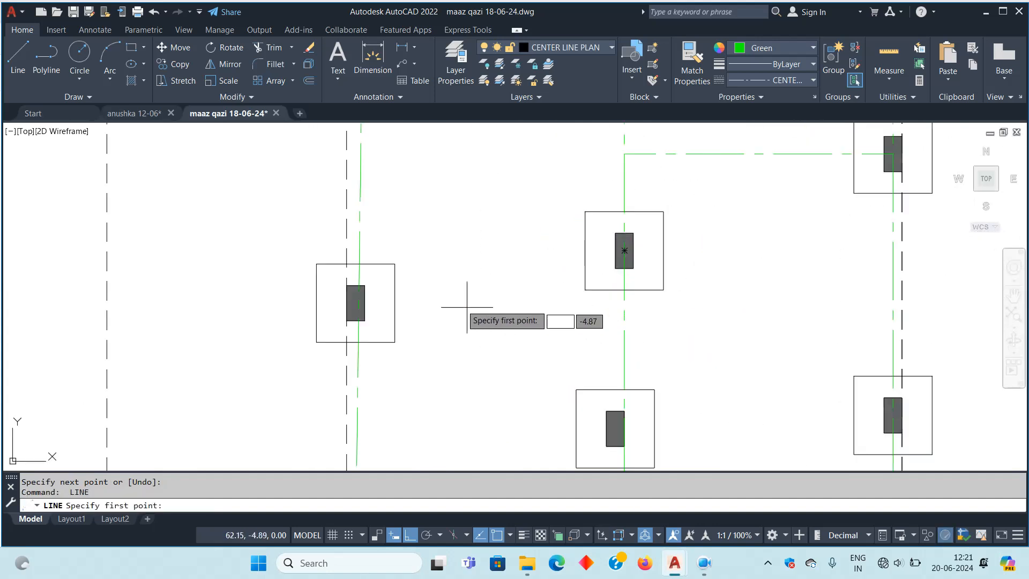
{"action": "left_click", "coordinate": [355, 303]}
{"action": "left_click", "coordinate": [624, 316]}
{"action": "key", "text": "Return"}
{"action": "scroll", "coordinate": [700, 294], "scroll_direction": "down", "scroll_amount": 5}
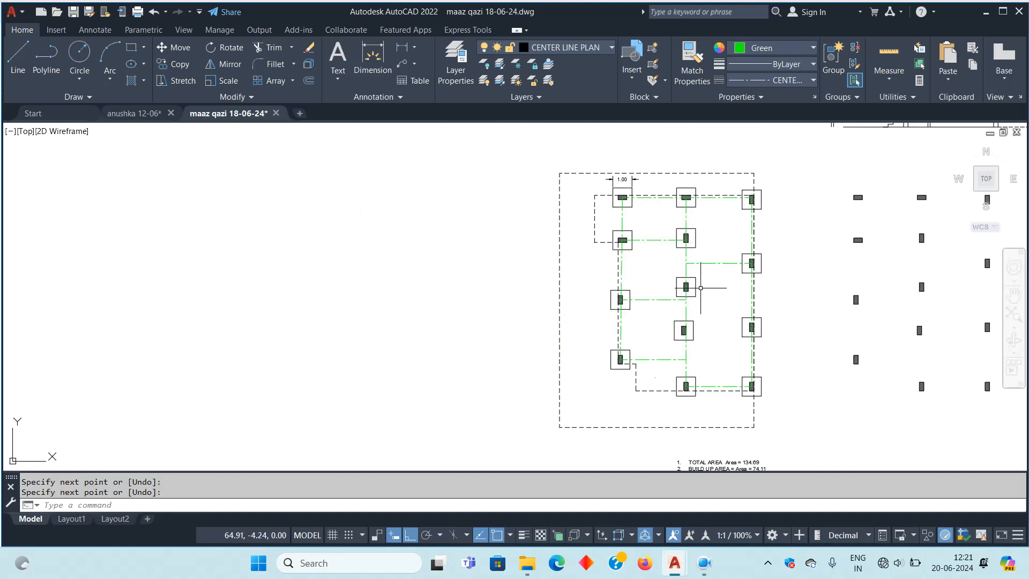
Examine the footing plan's columns, footings and green centre lines for alignment and missing connections
{"action": "middle_click_drag", "start_coordinate": [733, 350], "coordinate": [659, 354]}
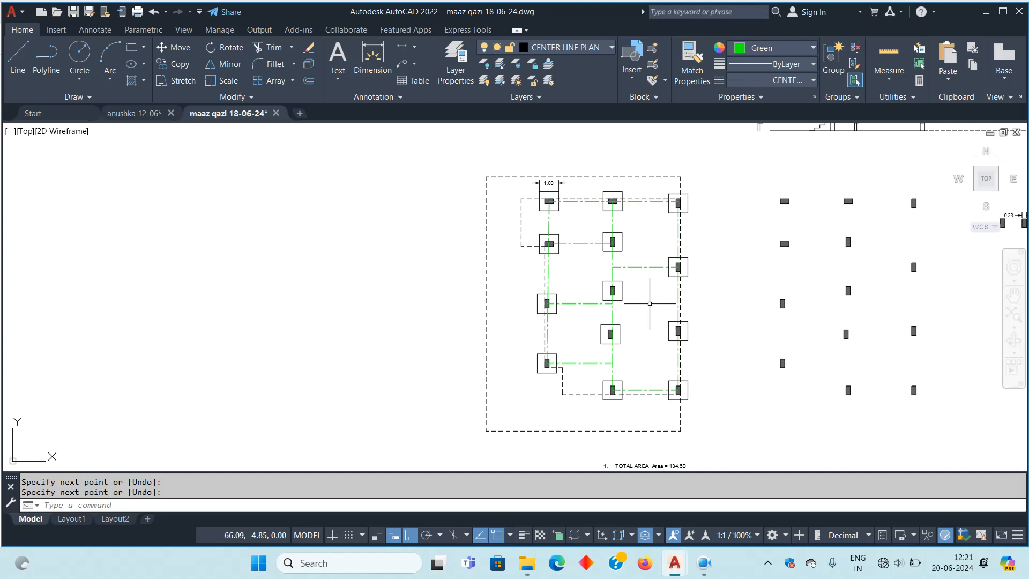
{"action": "mouse_move", "coordinate": [701, 311]}
{"action": "middle_mouse_down"}
{"action": "mouse_move", "coordinate": [459, 301]}
{"action": "mouse_move", "coordinate": [500, 270]}
{"action": "mouse_move", "coordinate": [590, 278]}
{"action": "mouse_move", "coordinate": [596, 332]}
{"action": "middle_mouse_up"}
{"action": "scroll", "coordinate": [427, 204], "scroll_direction": "up", "scroll_amount": 2}
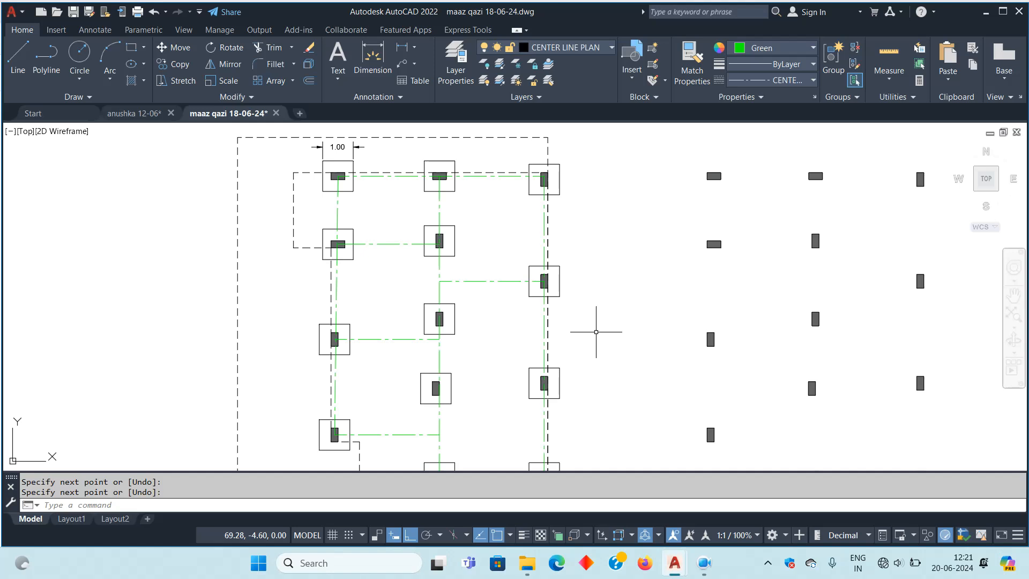
{"action": "mouse_move", "coordinate": [581, 282]}
{"action": "middle_mouse_down"}
{"action": "mouse_move", "coordinate": [607, 271]}
{"action": "mouse_move", "coordinate": [565, 282]}
{"action": "middle_mouse_up"}
{"action": "left_click", "coordinate": [469, 224]}
{"action": "left_click", "coordinate": [492, 239]}
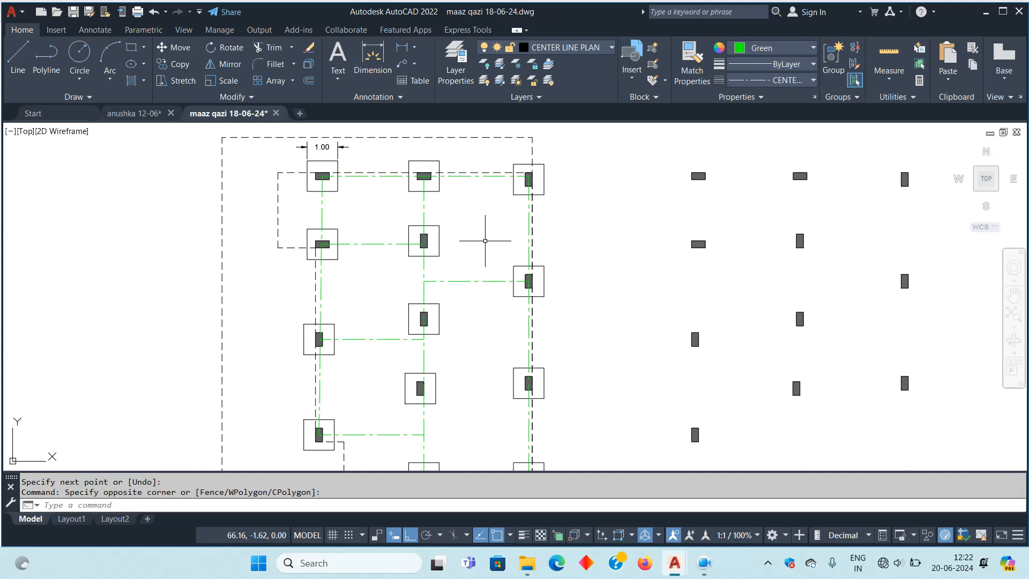
{"action": "middle_click_drag", "start_coordinate": [495, 205], "coordinate": [448, 214]}
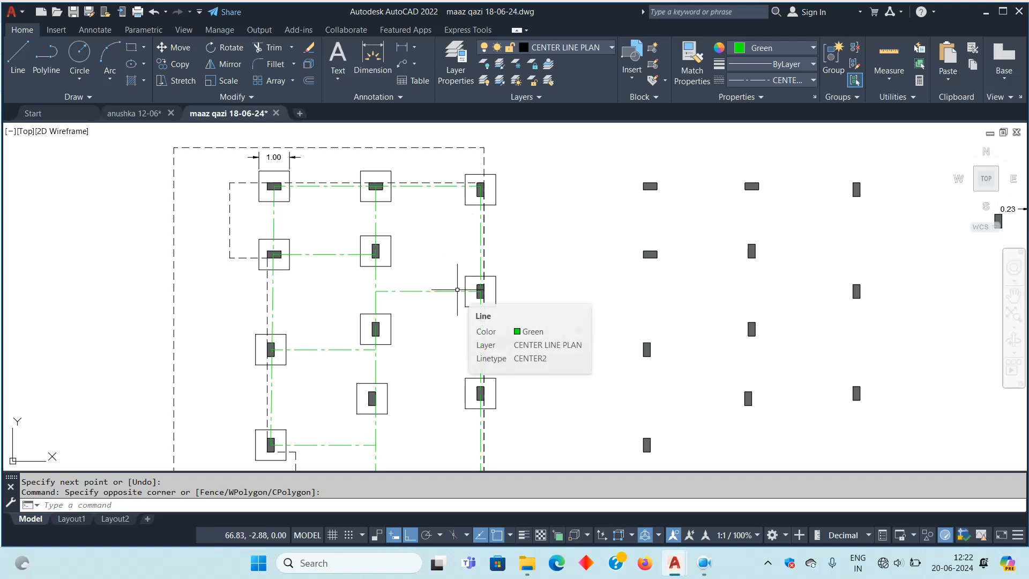
{"action": "scroll", "coordinate": [444, 291], "scroll_direction": "down", "scroll_amount": 2}
{"action": "scroll", "coordinate": [443, 291], "scroll_direction": "up", "scroll_amount": 2}
{"action": "scroll", "coordinate": [551, 299], "scroll_direction": "down", "scroll_amount": 2}
{"action": "middle_click_drag", "start_coordinate": [526, 252], "coordinate": [636, 227]}
{"action": "scroll", "coordinate": [614, 189], "scroll_direction": "up", "scroll_amount": 2}
{"action": "middle_click_drag", "start_coordinate": [624, 139], "coordinate": [615, 245]}
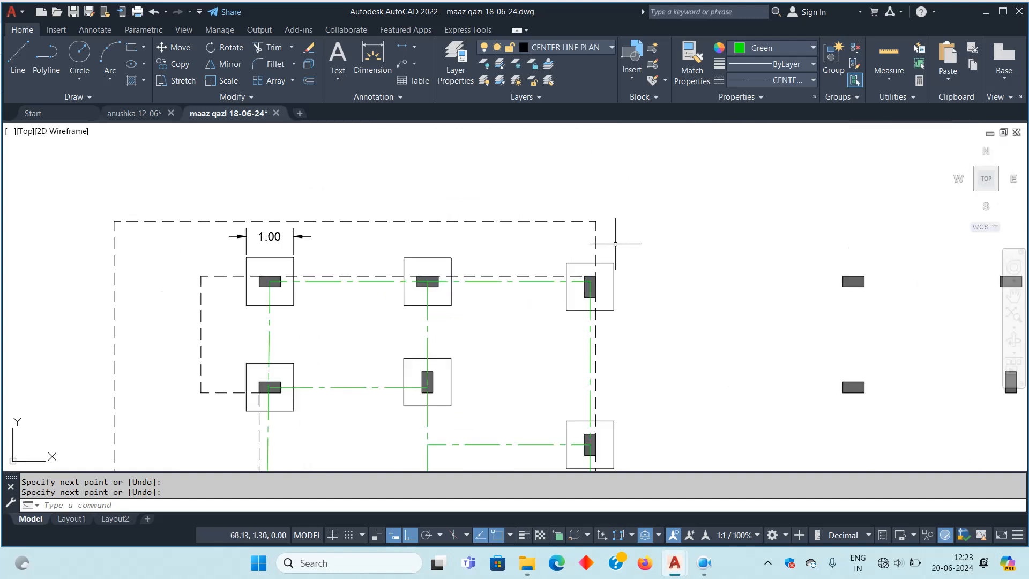
{"action": "scroll", "coordinate": [615, 245], "scroll_direction": "up", "scroll_amount": 5}
{"action": "left_click", "coordinate": [622, 292]}
{"action": "left_click", "coordinate": [605, 234]}
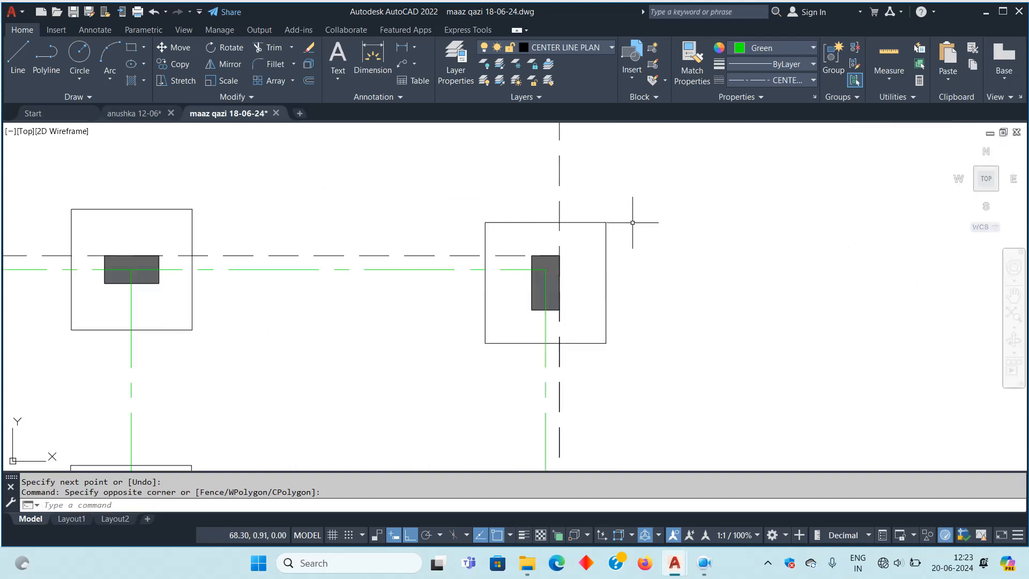
{"action": "scroll", "coordinate": [636, 233], "scroll_direction": "down", "scroll_amount": 5}
{"action": "left_click", "coordinate": [622, 193]}
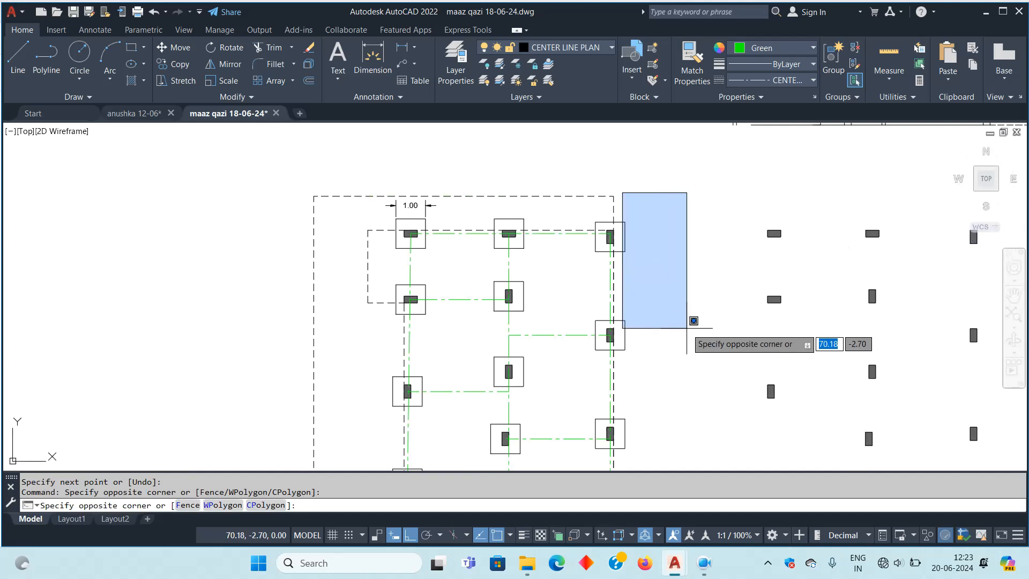
{"action": "left_click", "coordinate": [697, 321]}
{"action": "scroll", "coordinate": [683, 368], "scroll_direction": "down", "scroll_amount": 5}
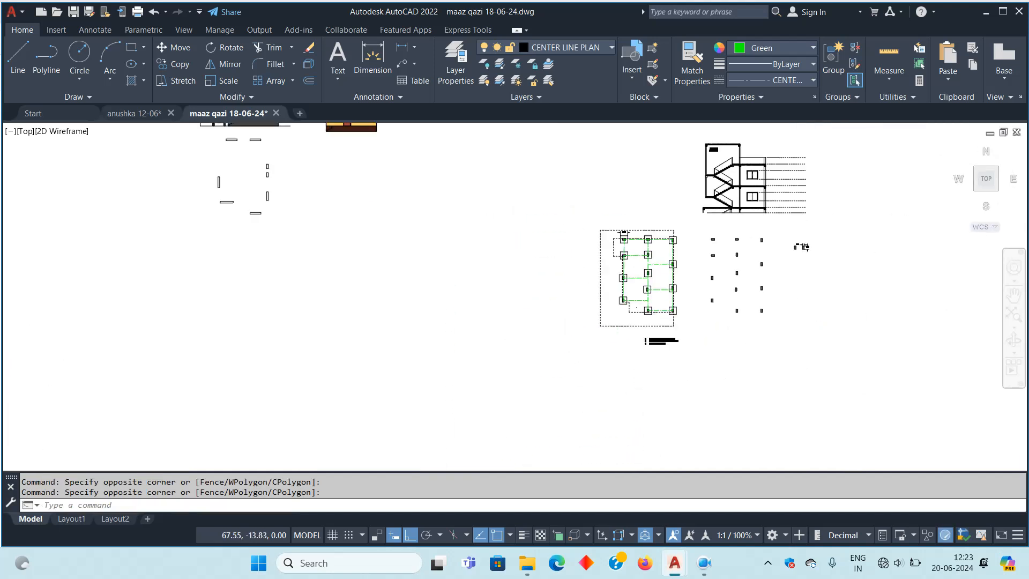
{"action": "scroll", "coordinate": [615, 293], "scroll_direction": "up", "scroll_amount": 6}
{"action": "middle_click_drag", "start_coordinate": [709, 250], "coordinate": [653, 331]}
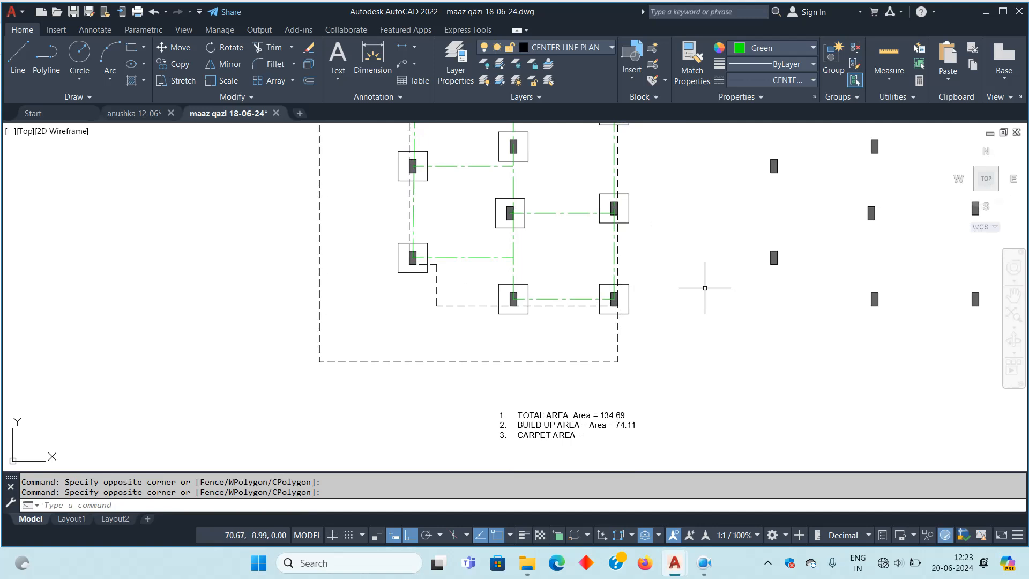
{"action": "scroll", "coordinate": [690, 283], "scroll_direction": "down", "scroll_amount": 5}
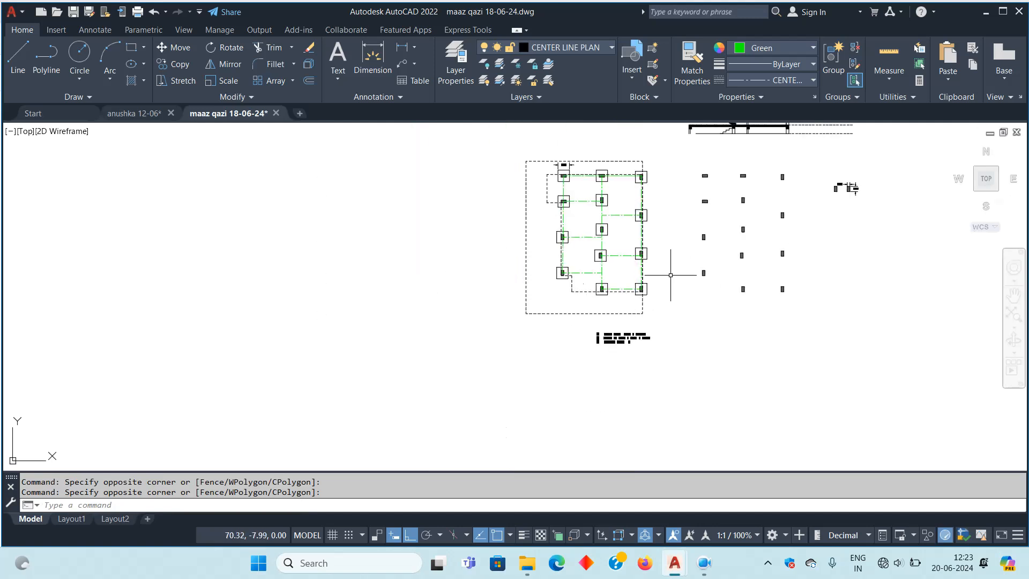
Turn on the WINDOW and WALL layers
{"action": "middle_click_drag", "start_coordinate": [691, 262], "coordinate": [524, 347]}
{"action": "left_click", "coordinate": [557, 47]}
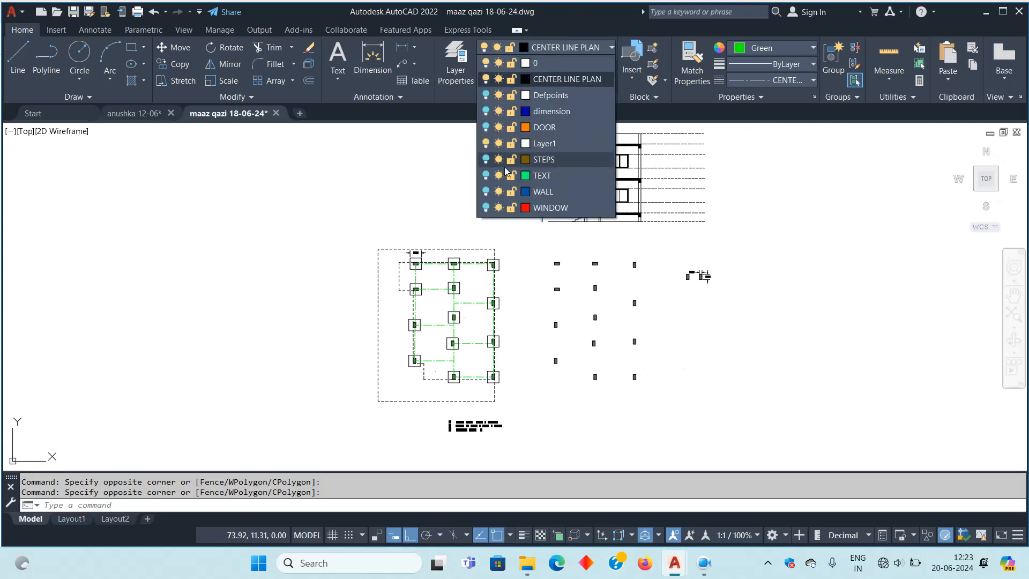
{"action": "left_click", "coordinate": [486, 208]}
{"action": "left_click", "coordinate": [486, 192]}
Check the footings and green centre lines against the walls and windows of the floor plan
{"action": "scroll", "coordinate": [501, 338], "scroll_direction": "up", "scroll_amount": 4}
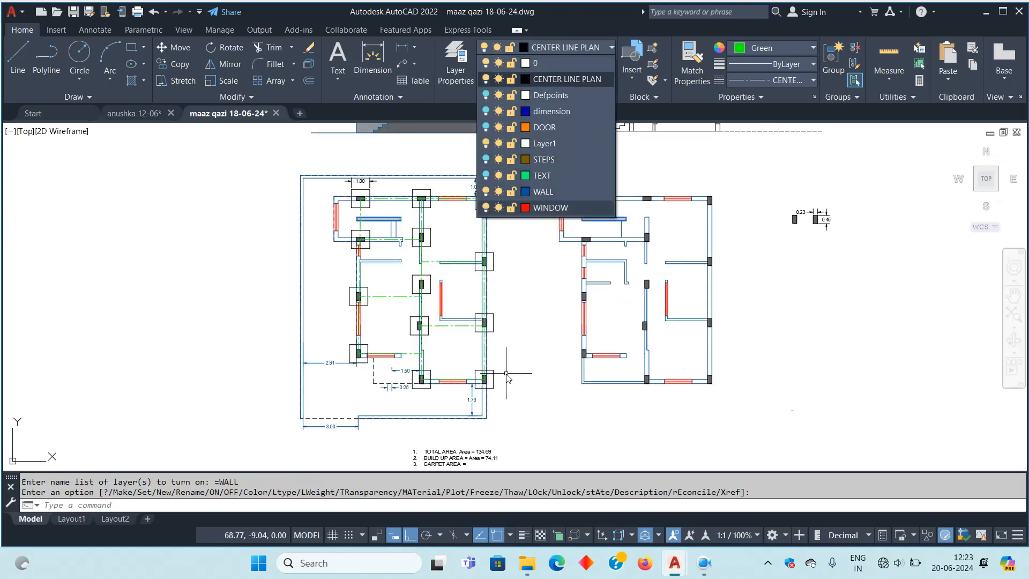
{"action": "scroll", "coordinate": [485, 401], "scroll_direction": "down", "scroll_amount": 4}
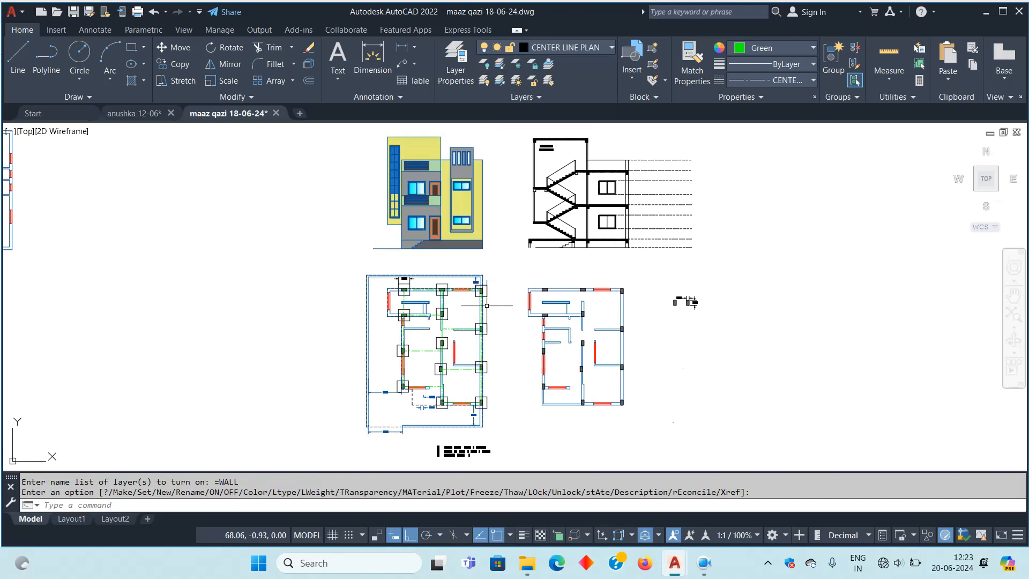
{"action": "scroll", "coordinate": [487, 306], "scroll_direction": "up", "scroll_amount": 4}
{"action": "scroll", "coordinate": [483, 305], "scroll_direction": "down", "scroll_amount": 2}
{"action": "scroll", "coordinate": [485, 389], "scroll_direction": "up", "scroll_amount": 1}
{"action": "scroll", "coordinate": [472, 414], "scroll_direction": "down", "scroll_amount": 1}
{"action": "scroll", "coordinate": [434, 416], "scroll_direction": "up", "scroll_amount": 2}
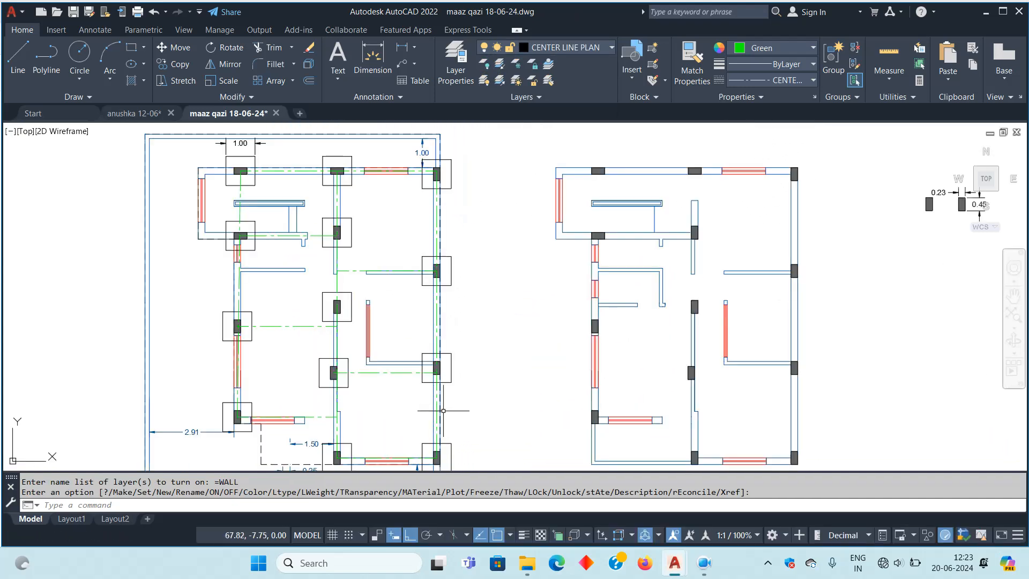
{"action": "scroll", "coordinate": [446, 370], "scroll_direction": "down", "scroll_amount": 2}
{"action": "scroll", "coordinate": [448, 366], "scroll_direction": "up", "scroll_amount": 2}
{"action": "scroll", "coordinate": [436, 295], "scroll_direction": "down", "scroll_amount": 2}
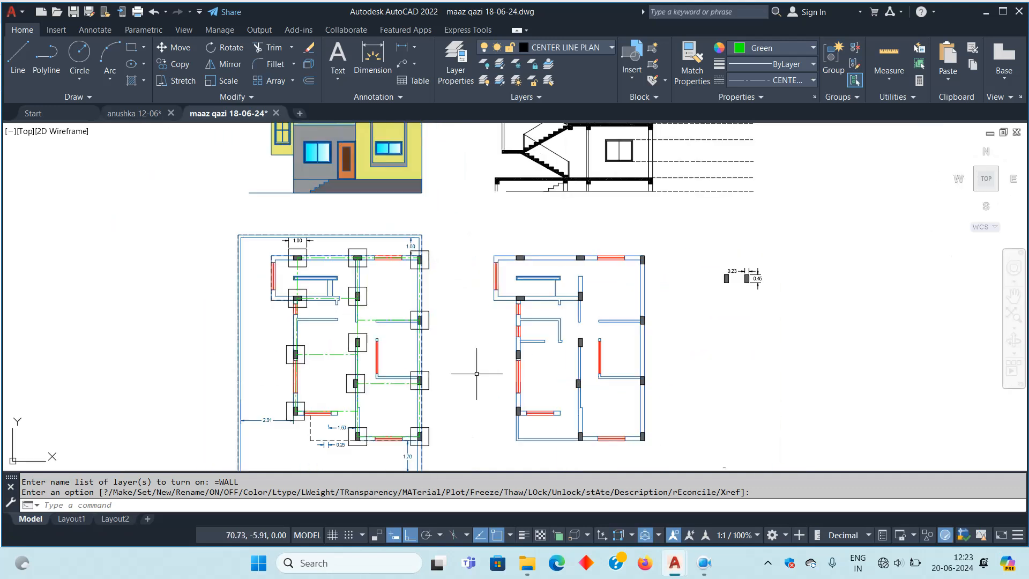
{"action": "middle_click_drag", "start_coordinate": [434, 384], "coordinate": [492, 344]}
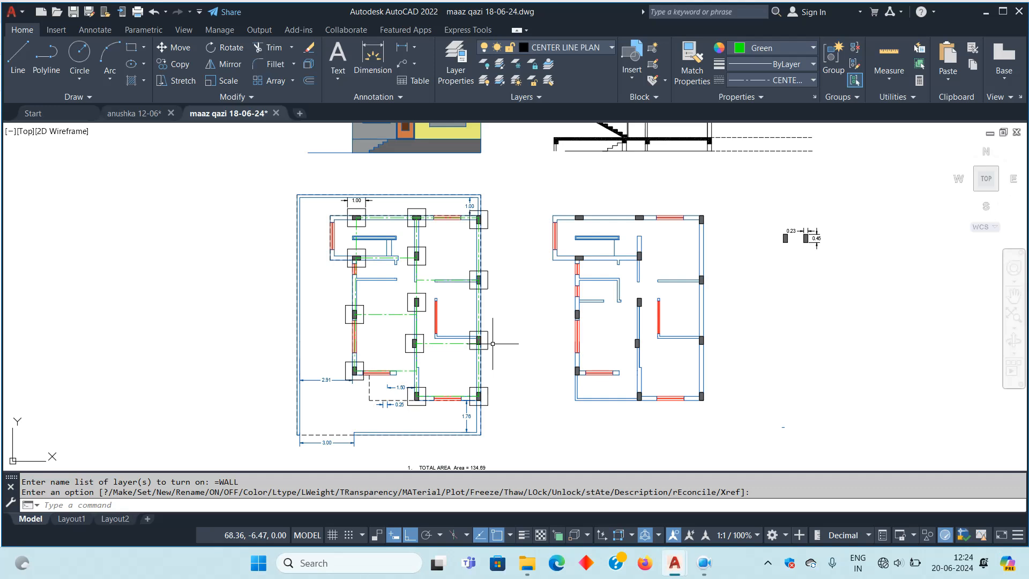
{"action": "scroll", "coordinate": [496, 215], "scroll_direction": "up", "scroll_amount": 3}
{"action": "scroll", "coordinate": [489, 195], "scroll_direction": "down", "scroll_amount": 3}
{"action": "left_click", "coordinate": [493, 200]}
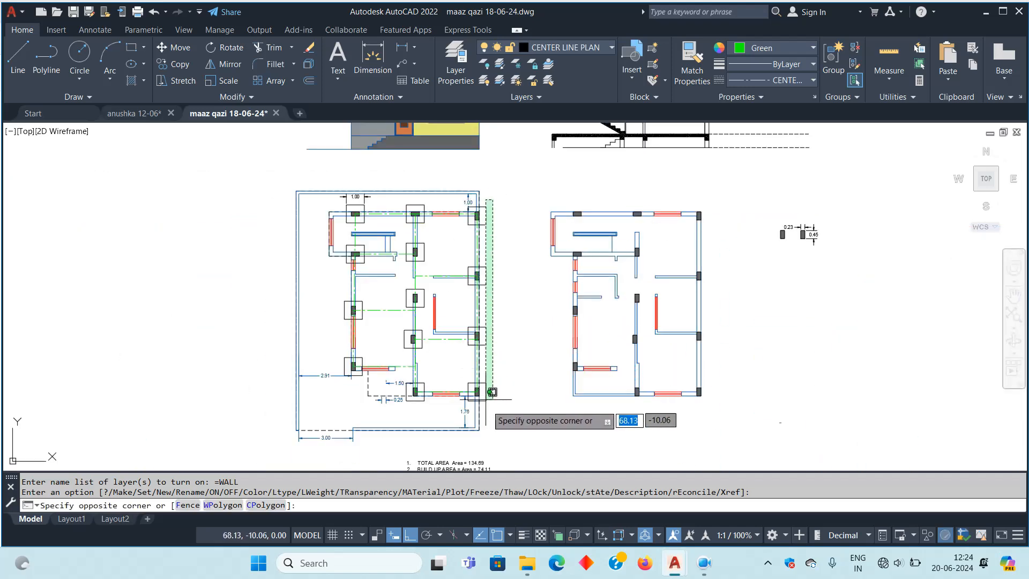
{"action": "left_click", "coordinate": [492, 381]}
{"action": "scroll", "coordinate": [486, 210], "scroll_direction": "up", "scroll_amount": 3}
{"action": "middle_click_drag", "start_coordinate": [528, 223], "coordinate": [548, 291]}
{"action": "key", "text": "Return"}
{"action": "left_click", "coordinate": [518, 264]}
{"action": "left_click", "coordinate": [501, 265]}
{"action": "key", "text": "ctrl+z"}
{"action": "key", "text": "ctrl+z"}
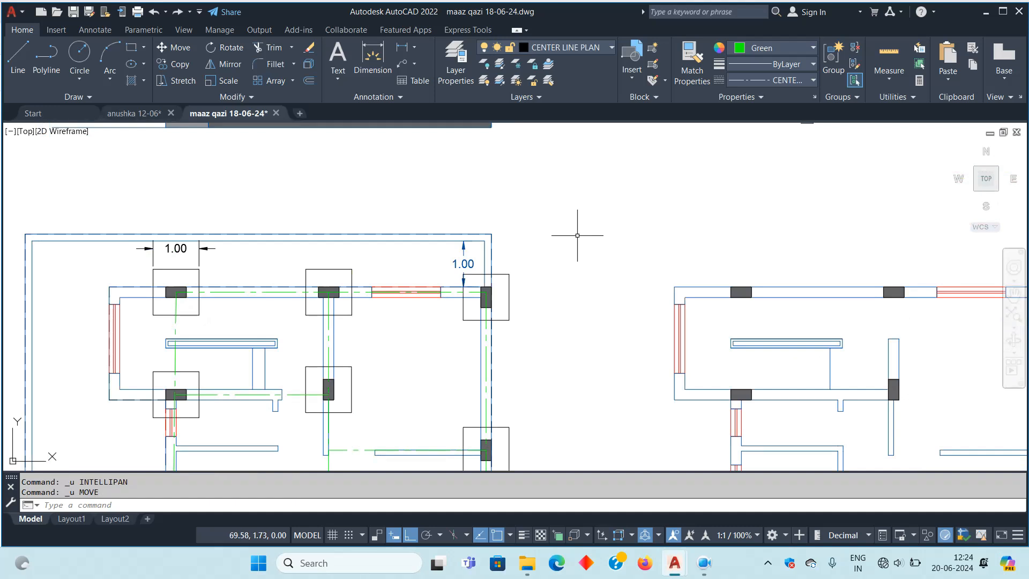
Examine how the column footings and centre lines sit relative to the room walls across the plan
{"action": "scroll", "coordinate": [587, 257], "scroll_direction": "down", "scroll_amount": 5}
{"action": "scroll", "coordinate": [592, 262], "scroll_direction": "up", "scroll_amount": 4}
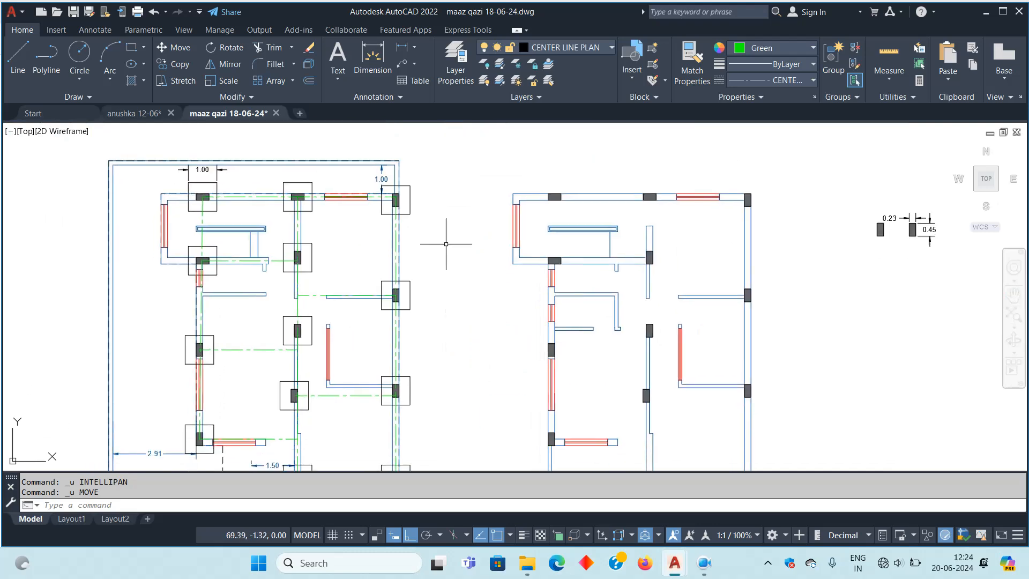
{"action": "scroll", "coordinate": [446, 244], "scroll_direction": "down", "scroll_amount": 4}
{"action": "scroll", "coordinate": [409, 230], "scroll_direction": "up", "scroll_amount": 2}
{"action": "middle_click_drag", "start_coordinate": [409, 229], "coordinate": [443, 220]}
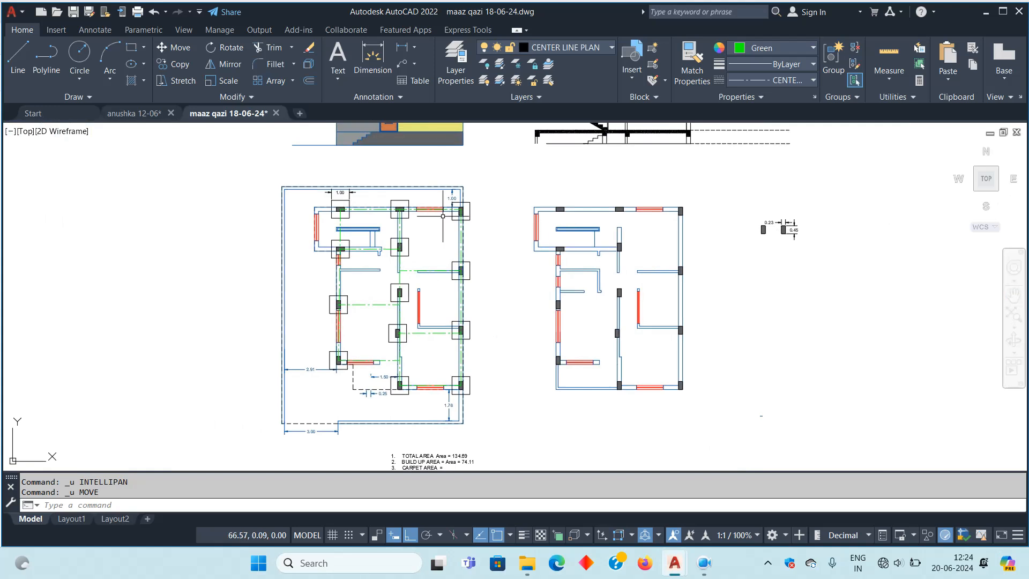
{"action": "scroll", "coordinate": [467, 288], "scroll_direction": "up", "scroll_amount": 5}
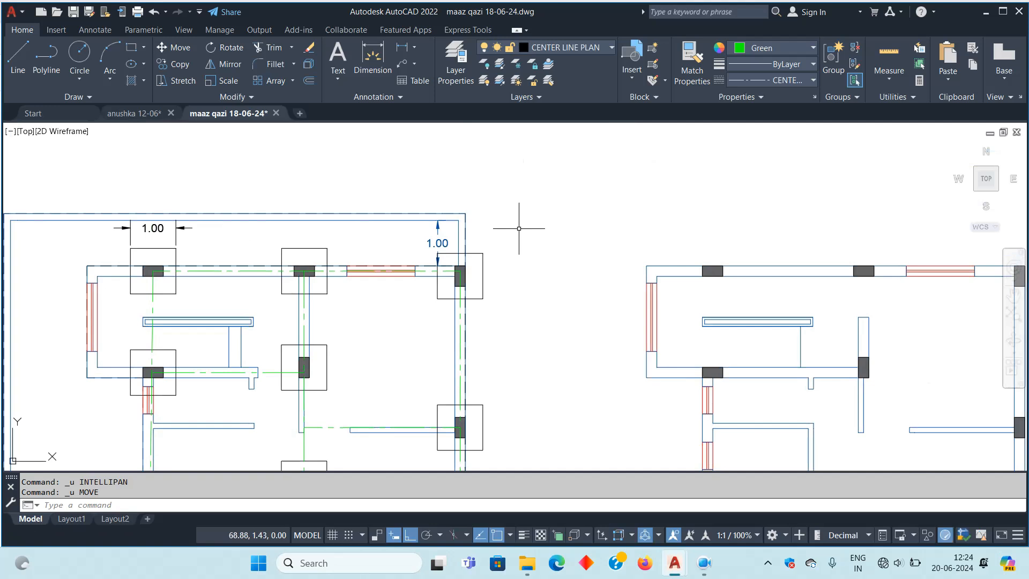
{"action": "middle_click_drag", "start_coordinate": [499, 267], "coordinate": [494, 225]}
{"action": "scroll", "coordinate": [503, 219], "scroll_direction": "down", "scroll_amount": 4}
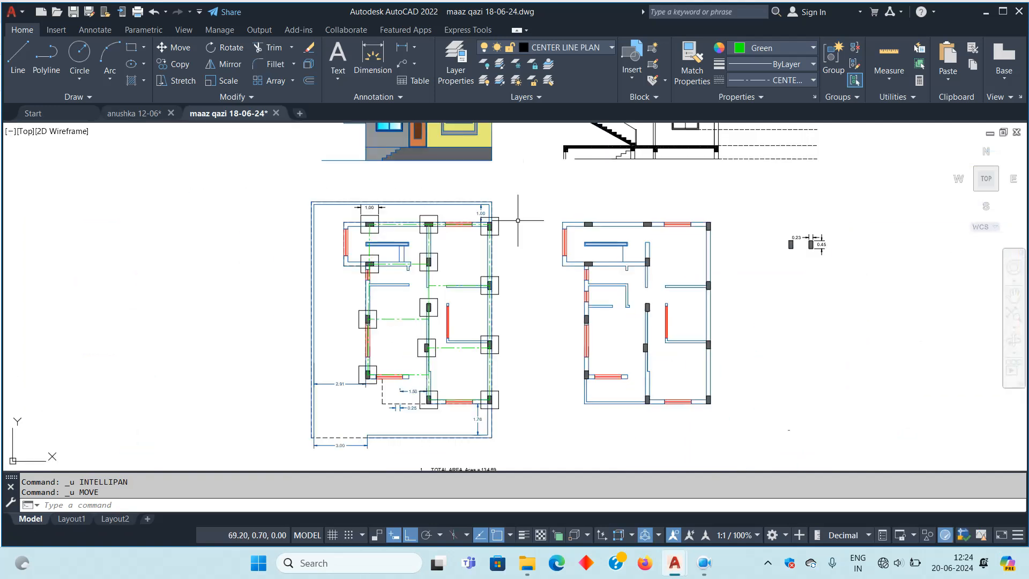
{"action": "scroll", "coordinate": [439, 276], "scroll_direction": "up", "scroll_amount": 2}
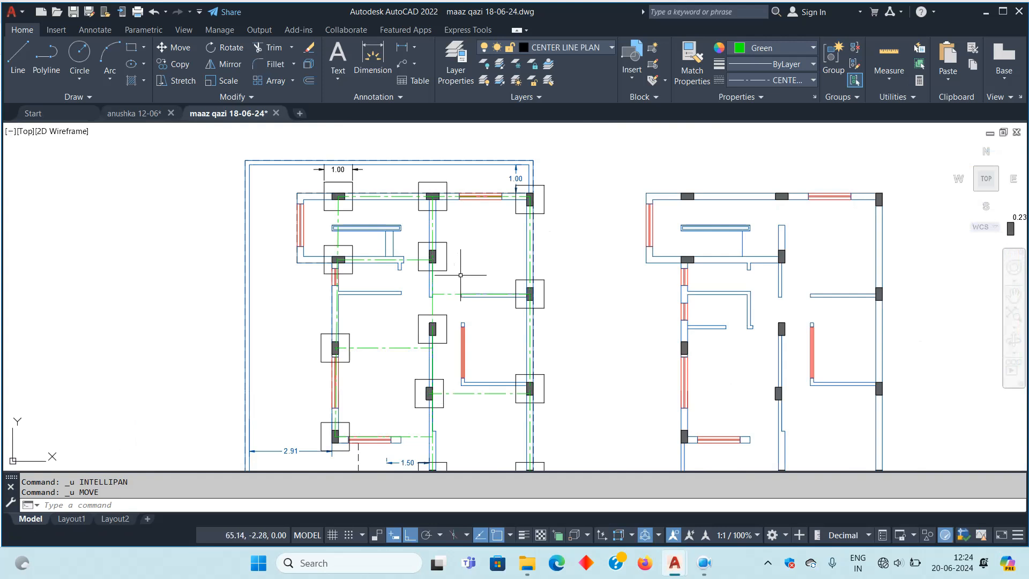
{"action": "scroll", "coordinate": [461, 275], "scroll_direction": "up", "scroll_amount": 2}
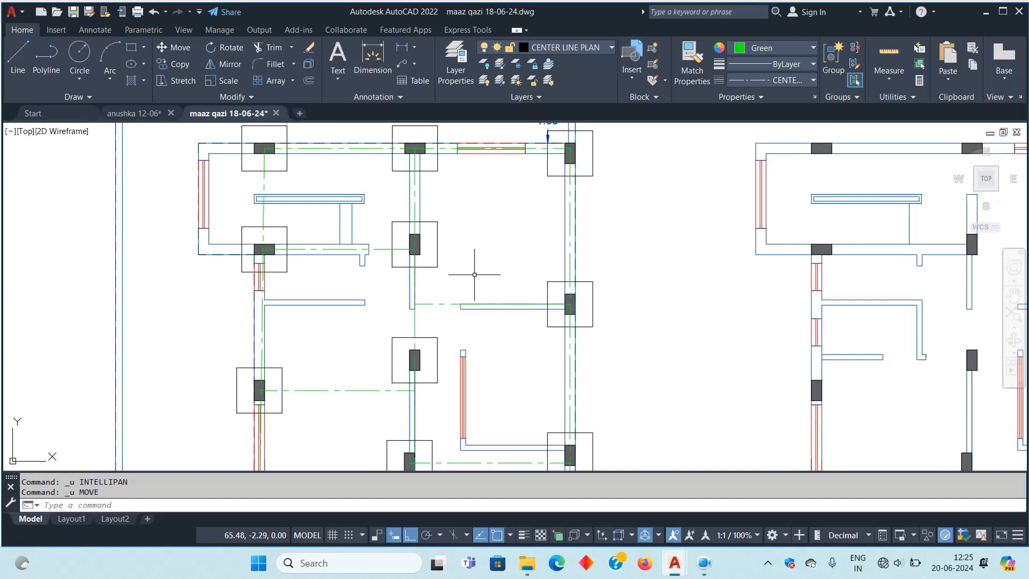
{"action": "scroll", "coordinate": [501, 368], "scroll_direction": "down", "scroll_amount": 5}
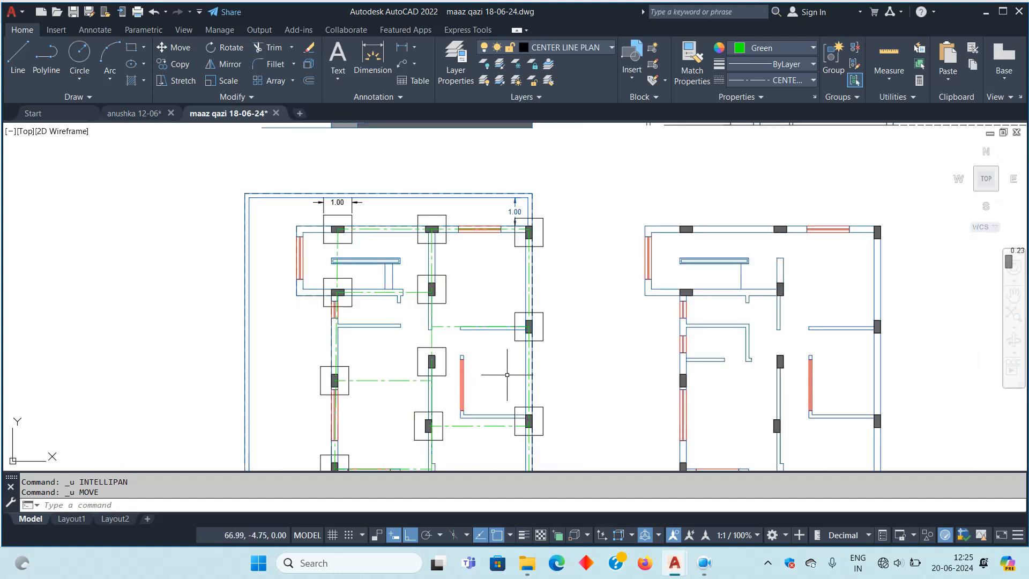
{"action": "middle_click_drag", "start_coordinate": [506, 368], "coordinate": [487, 309]}
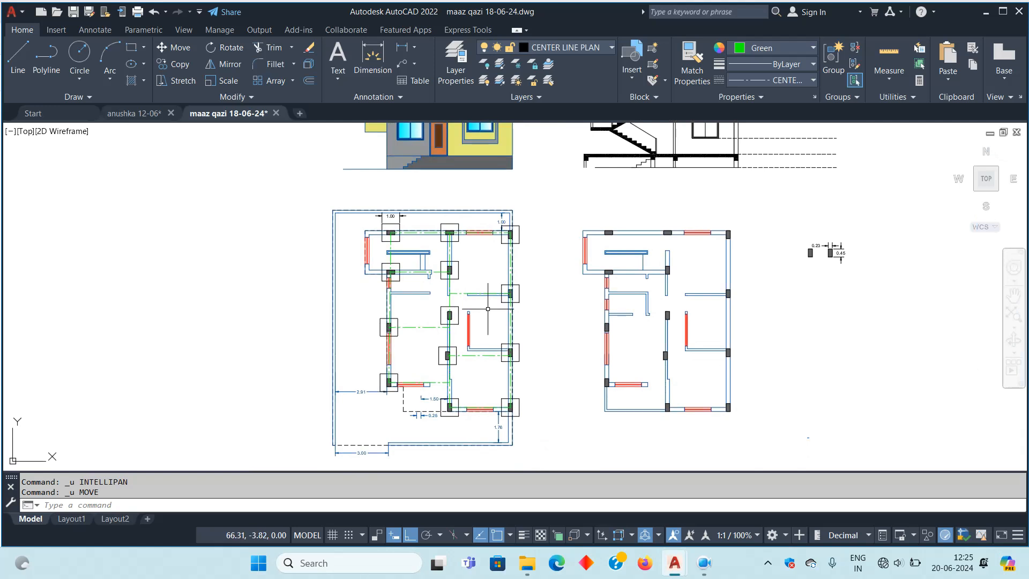
{"action": "middle_click_drag", "start_coordinate": [394, 380], "coordinate": [452, 368]}
{"action": "scroll", "coordinate": [609, 360], "scroll_direction": "up", "scroll_amount": 2}
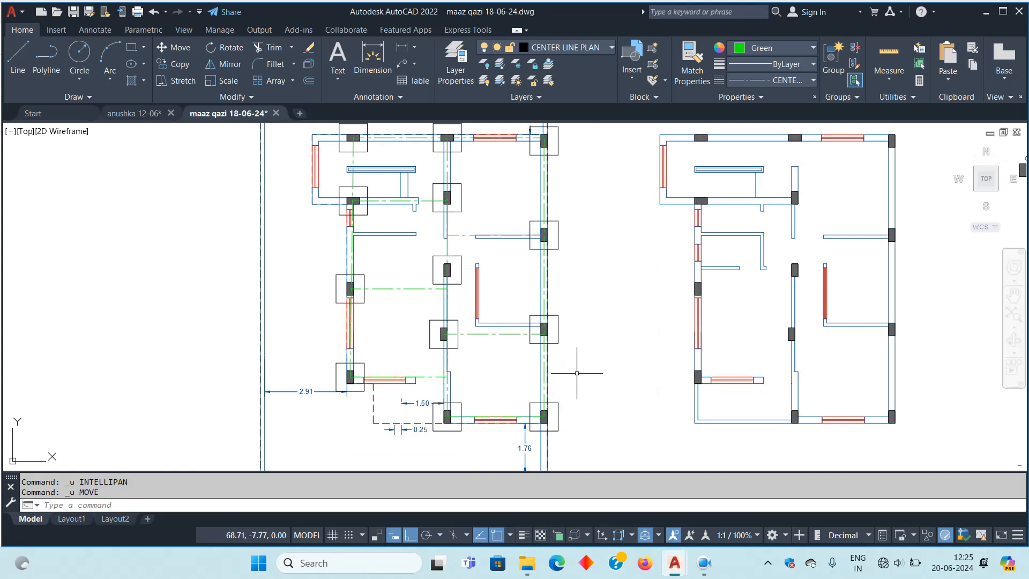
Turn off the WALL and WINDOW layers
{"action": "scroll", "coordinate": [535, 354], "scroll_direction": "down", "scroll_amount": 4}
{"action": "left_click", "coordinate": [575, 51]}
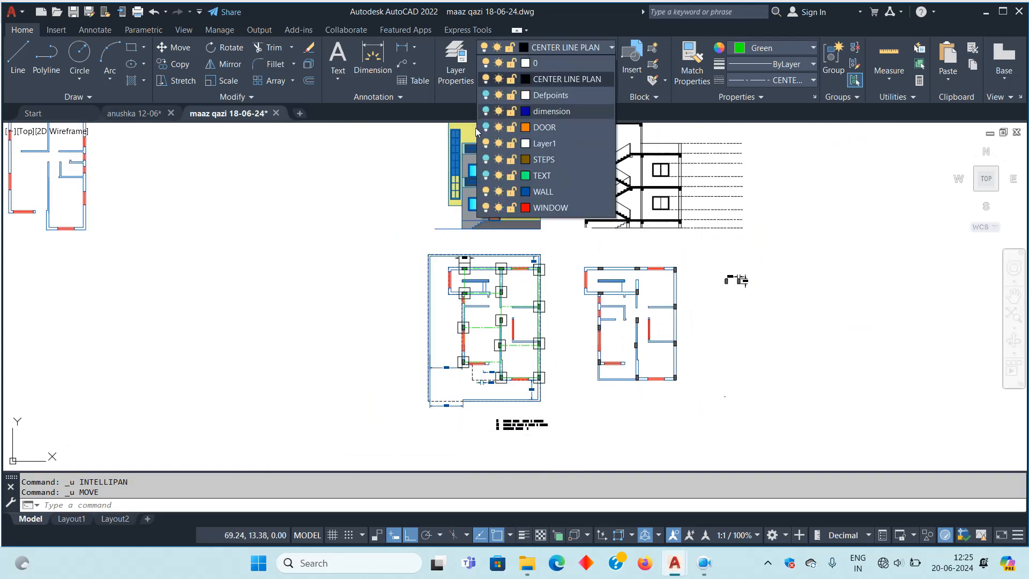
{"action": "left_click", "coordinate": [486, 192]}
{"action": "left_click", "coordinate": [486, 208]}
{"action": "left_click", "coordinate": [555, 286]}
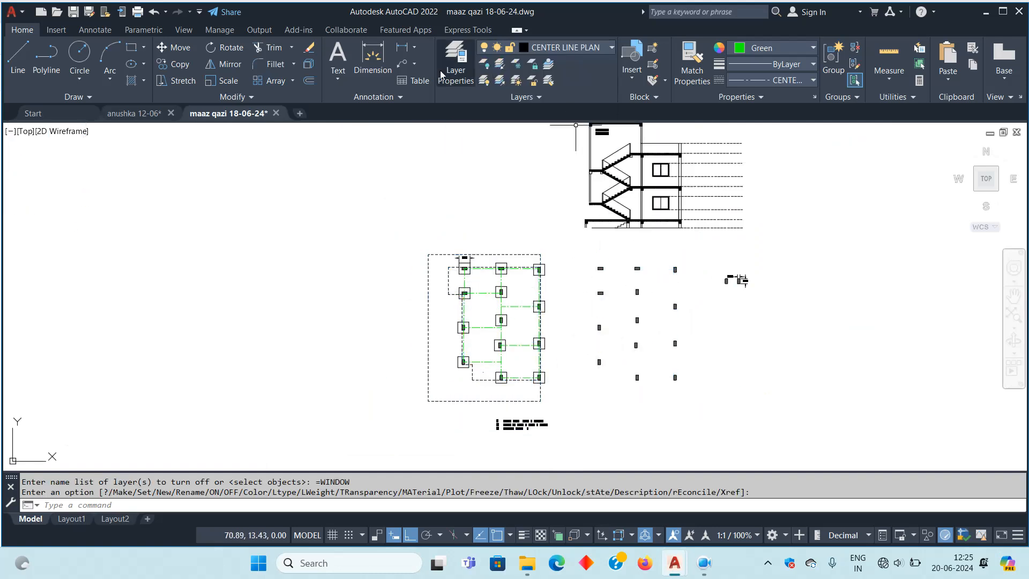
{"action": "left_click", "coordinate": [379, 58]}
{"action": "scroll", "coordinate": [531, 411], "scroll_direction": "up", "scroll_amount": 4}
{"action": "middle_click_drag", "start_coordinate": [600, 383], "coordinate": [655, 361]}
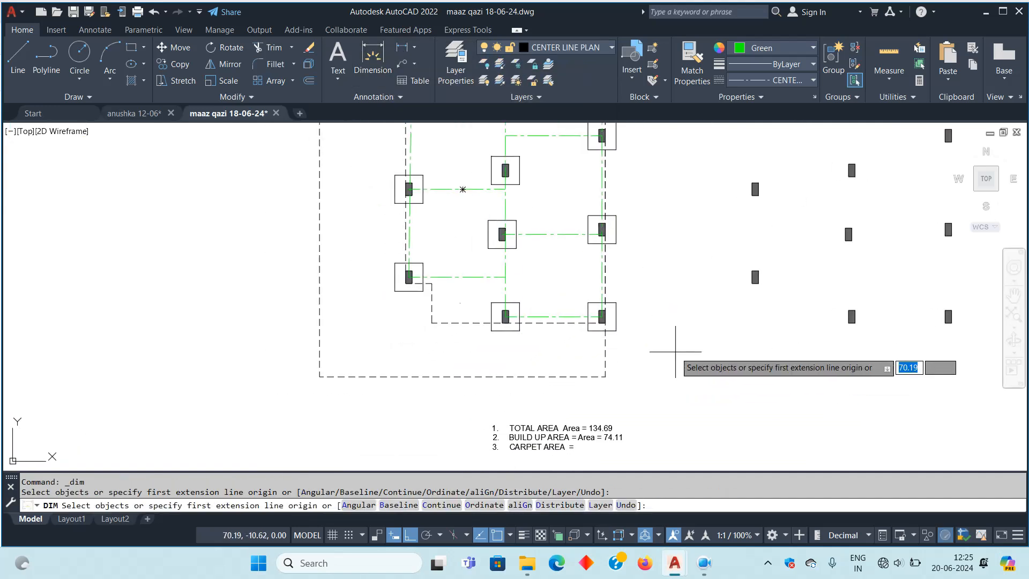
{"action": "mouse_move", "coordinate": [400, 327]}
{"action": "middle_mouse_down"}
{"action": "mouse_move", "coordinate": [422, 403]}
{"action": "mouse_move", "coordinate": [466, 313]}
{"action": "mouse_move", "coordinate": [360, 316]}
{"action": "middle_mouse_up"}
{"action": "key", "text": "Escape"}
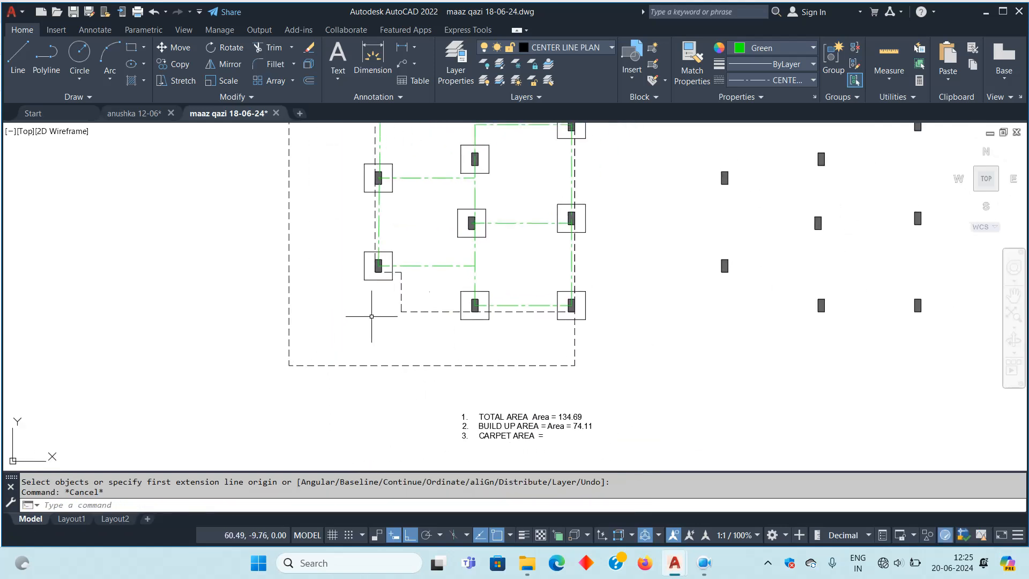
Define a new UCS with its origin at the plot boundary's lower-left corner, X along the bottom edge and Y up the left edge
{"action": "type", "text": "UCS"}
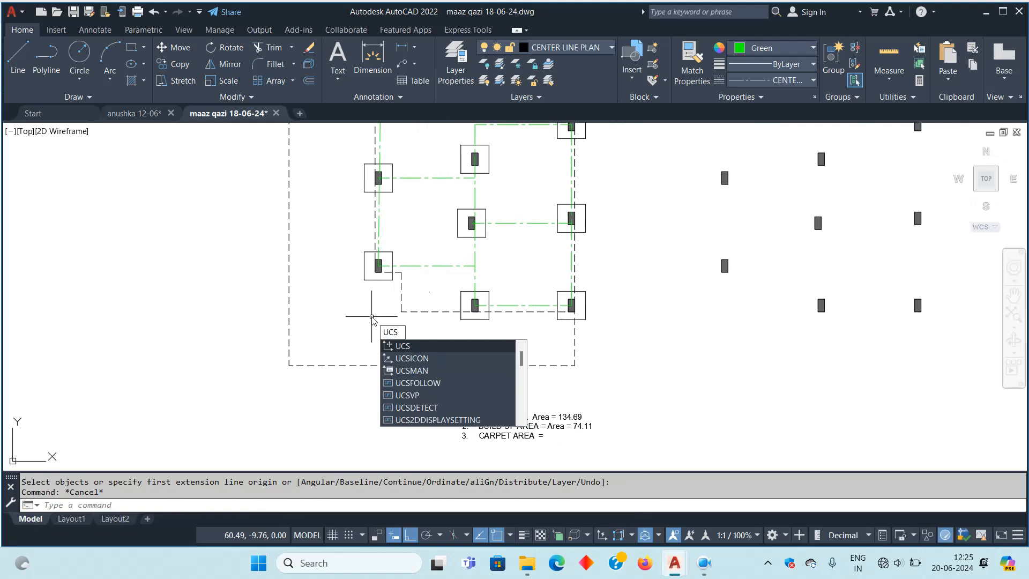
{"action": "key", "text": "Return"}
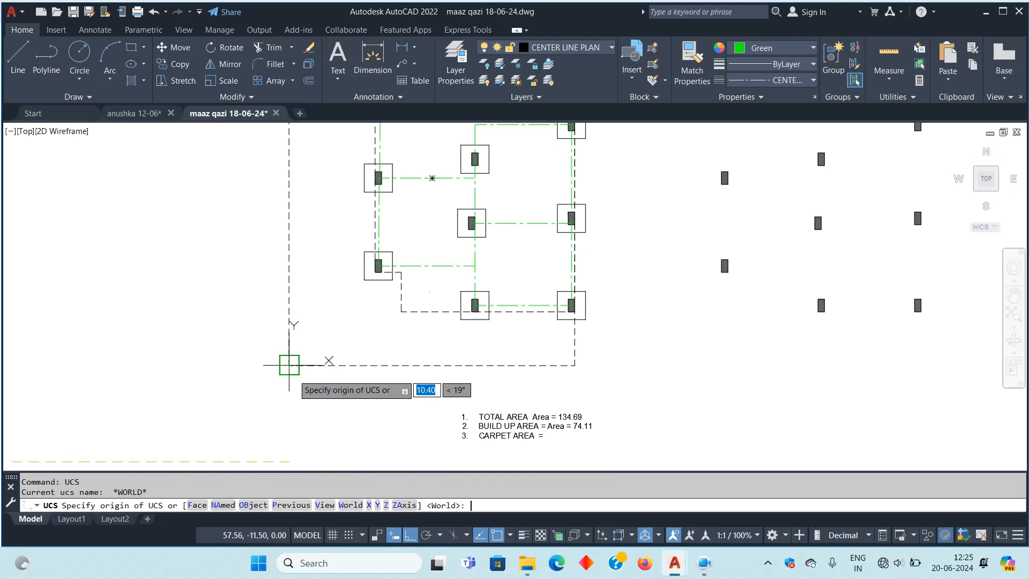
{"action": "key", "text": "F7"}
{"action": "key", "text": "F7"}
{"action": "key", "text": "F8"}
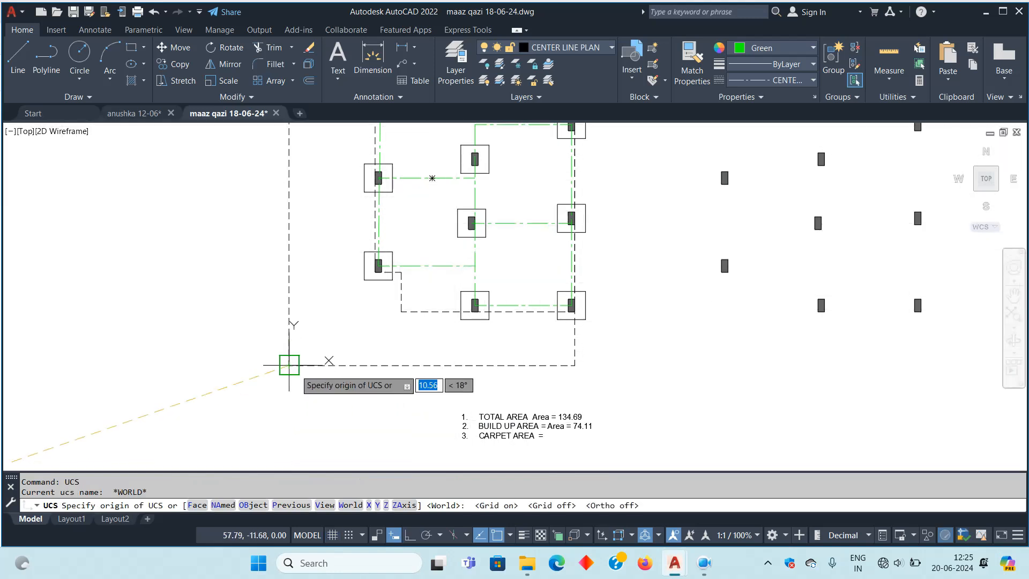
{"action": "left_click", "coordinate": [290, 365]}
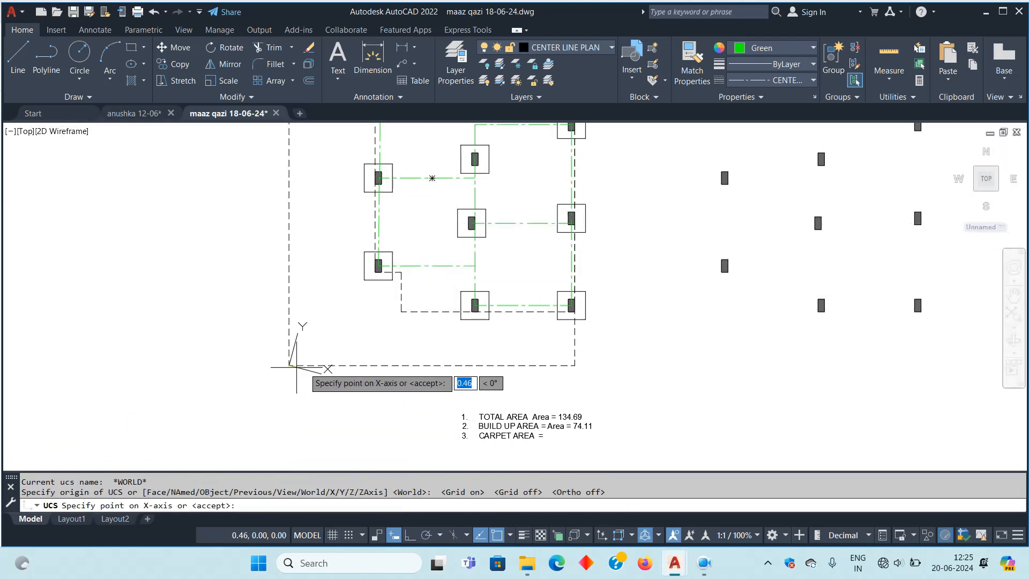
{"action": "left_click", "coordinate": [568, 366]}
{"action": "scroll", "coordinate": [349, 297], "scroll_direction": "up", "scroll_amount": 2}
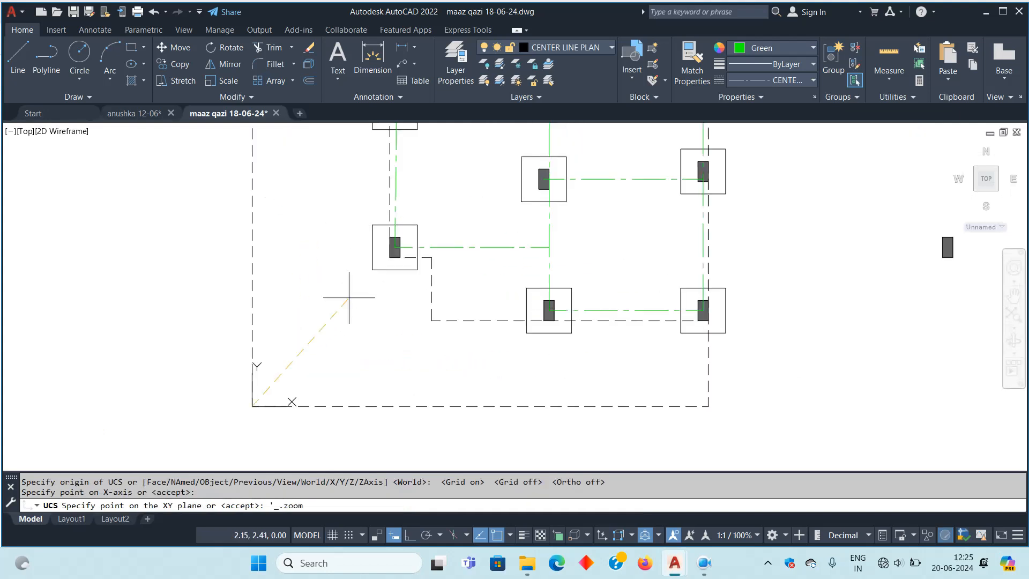
{"action": "middle_click", "coordinate": [349, 297]}
{"action": "middle_click", "coordinate": [349, 297]}
{"action": "scroll", "coordinate": [408, 300], "scroll_direction": "up", "scroll_amount": 5}
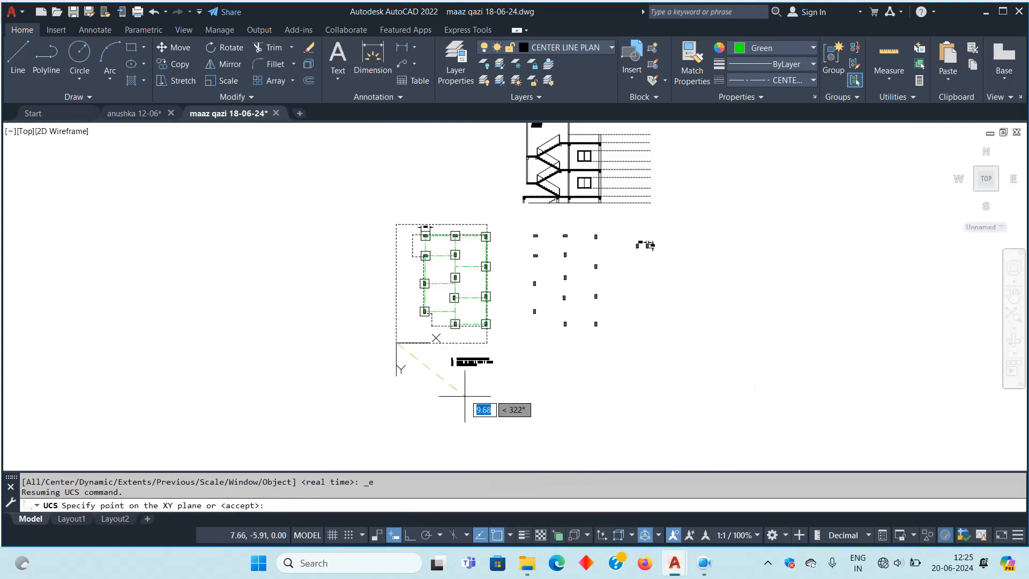
{"action": "left_click", "coordinate": [383, 147]}
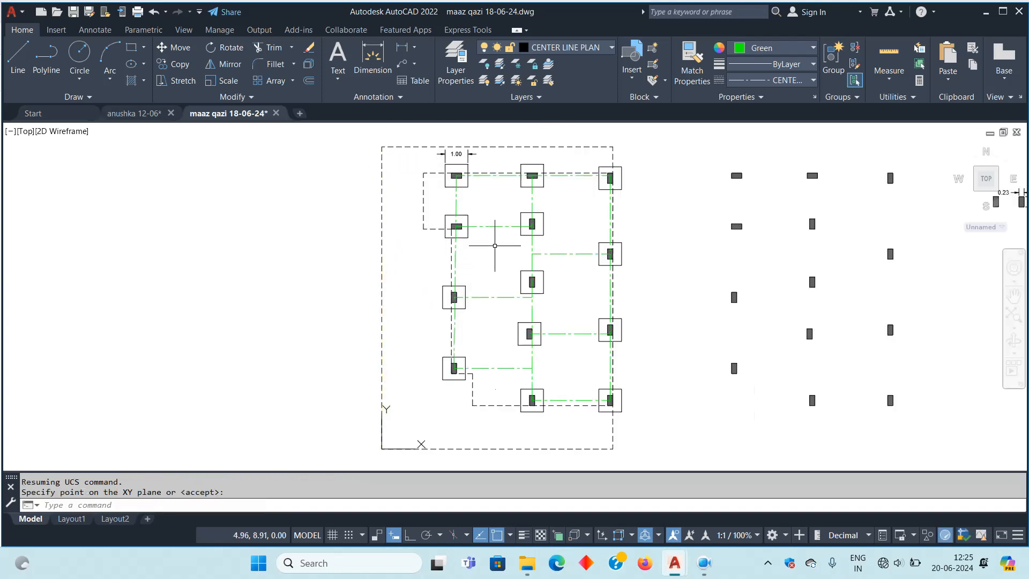
{"action": "middle_click_drag", "start_coordinate": [438, 323], "coordinate": [362, 296]}
{"action": "key", "text": "Escape"}
{"action": "key", "text": "Escape"}
Add a Y ordinate dimension at the UCS origin, with its leader running out to the left of the plot boundary
{"action": "middle_click_drag", "start_coordinate": [340, 379], "coordinate": [322, 345]}
{"action": "scroll", "coordinate": [311, 375], "scroll_direction": "up", "scroll_amount": 4}
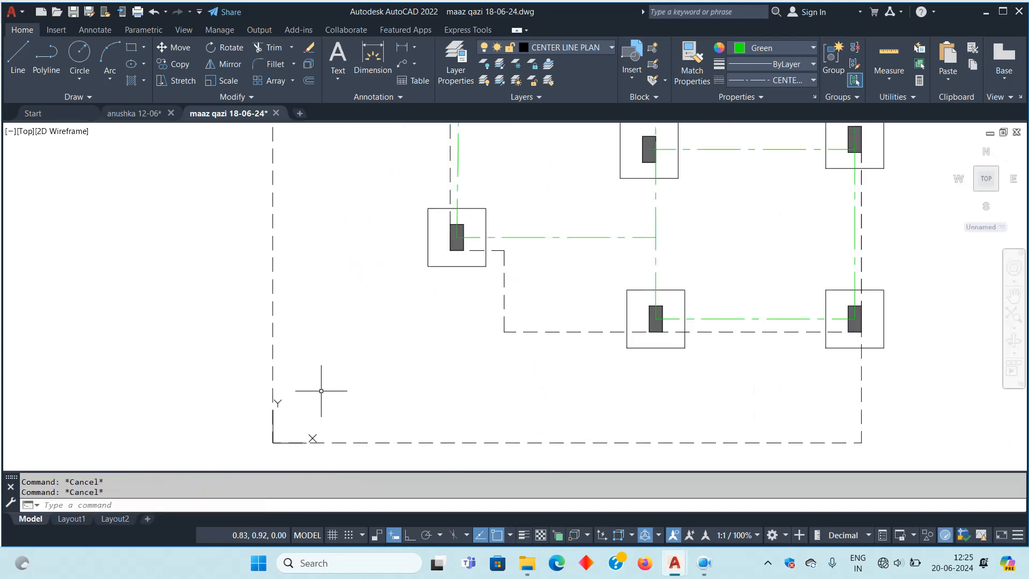
{"action": "scroll", "coordinate": [419, 341], "scroll_direction": "down", "scroll_amount": 2}
{"action": "left_click", "coordinate": [415, 52]}
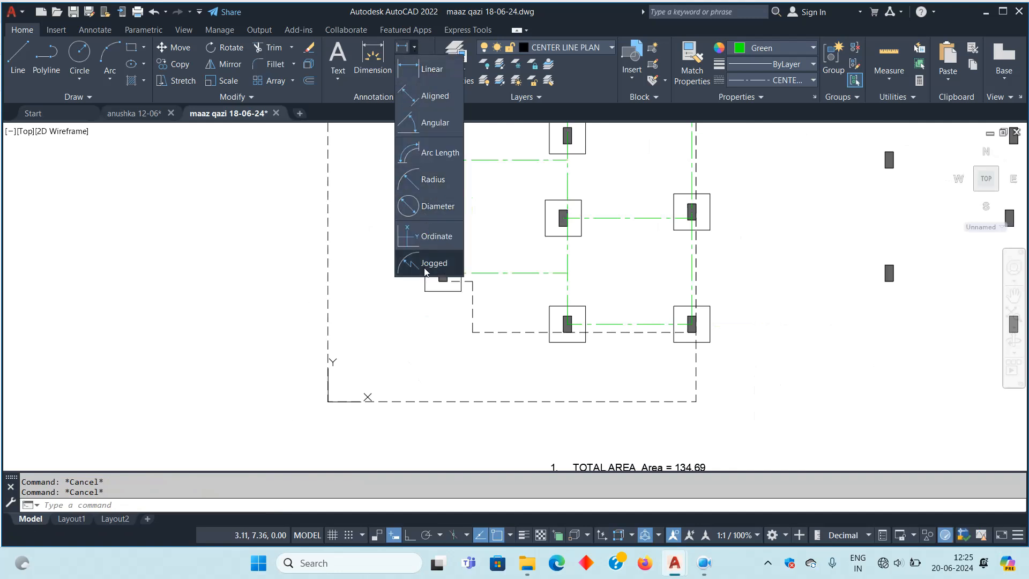
{"action": "left_click", "coordinate": [435, 243]}
{"action": "scroll", "coordinate": [328, 399], "scroll_direction": "up", "scroll_amount": 2}
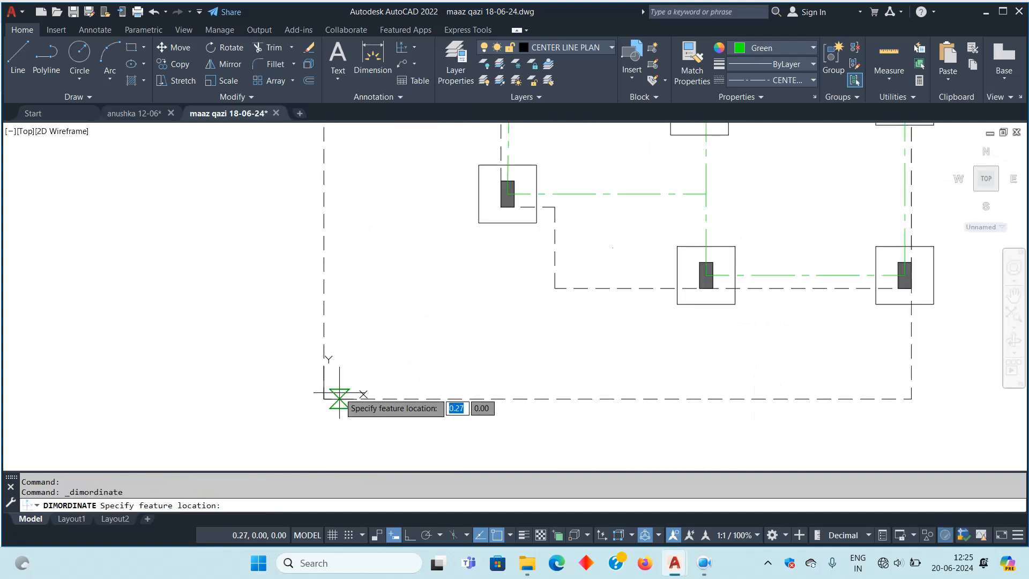
{"action": "left_click", "coordinate": [324, 399]}
{"action": "left_click", "coordinate": [282, 377]}
Add an X ordinate dimension at the same origin corner, with its leader running below the plot boundary
{"action": "scroll", "coordinate": [332, 392], "scroll_direction": "up", "scroll_amount": 2}
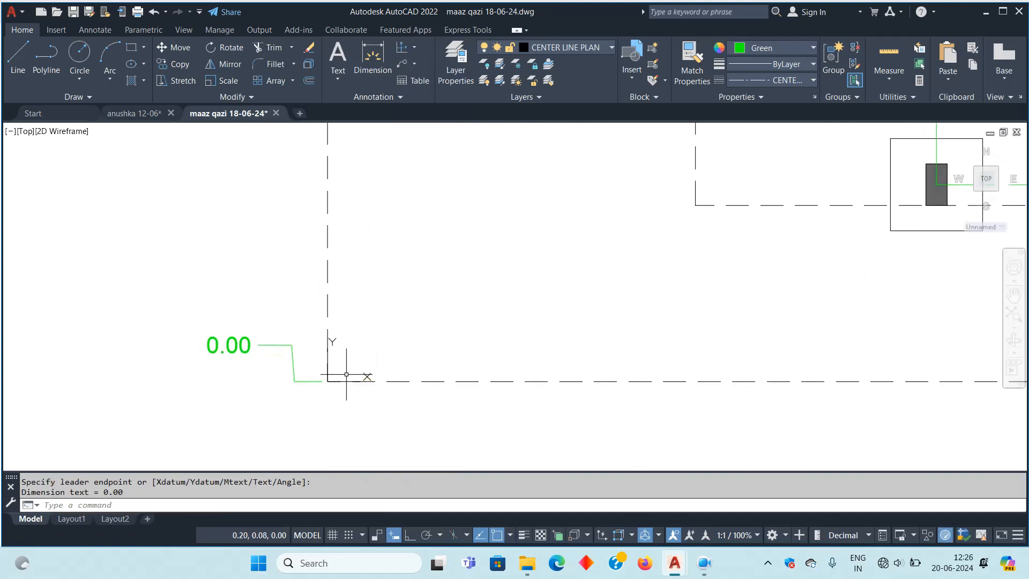
{"action": "key", "text": "Return"}
{"action": "left_click", "coordinate": [327, 381]}
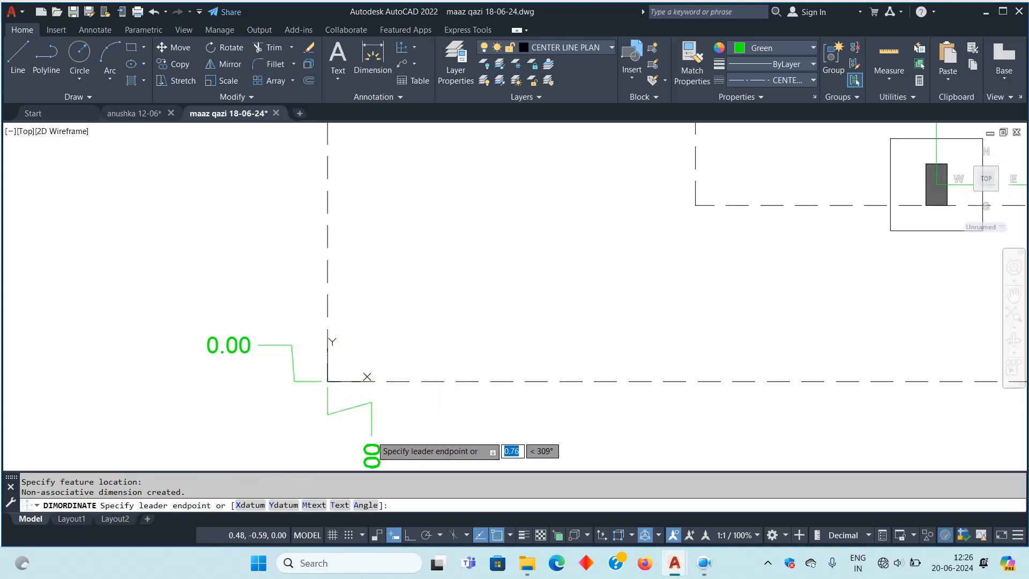
{"action": "middle_click_drag", "start_coordinate": [355, 427], "coordinate": [327, 330]}
{"action": "left_click", "coordinate": [336, 364]}
{"action": "scroll", "coordinate": [605, 376], "scroll_direction": "down", "scroll_amount": 2}
{"action": "scroll", "coordinate": [751, 185], "scroll_direction": "down", "scroll_amount": 2}
{"action": "middle_click_drag", "start_coordinate": [750, 185], "coordinate": [417, 292]}
{"action": "key", "text": "Escape"}
{"action": "key", "text": "Escape"}
Dimension the horizontal distance from the plot's lower-left corner to the lower-left column's centre, placing it below the plot boundary
{"action": "middle_click_drag", "start_coordinate": [414, 254], "coordinate": [330, 276]}
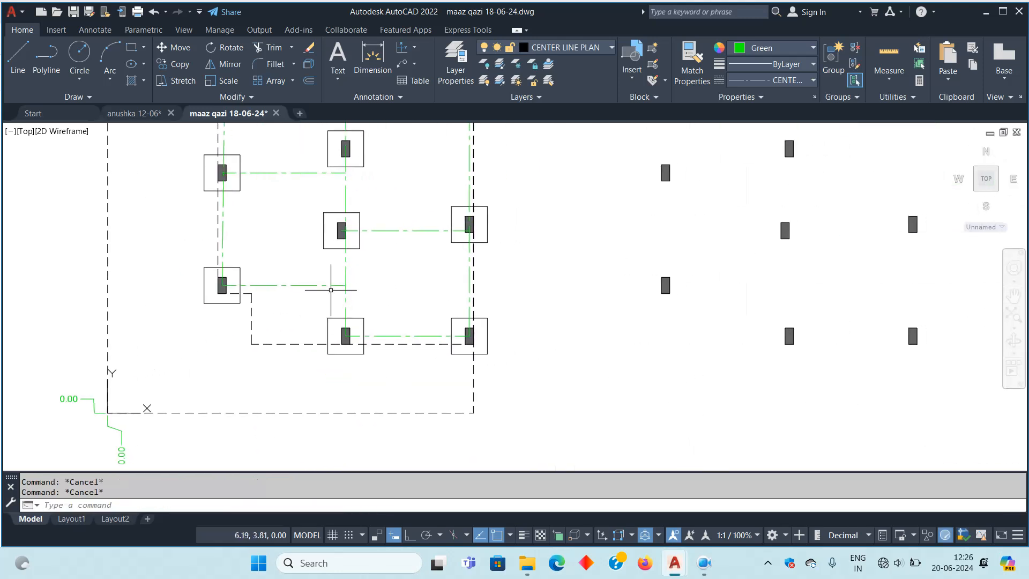
{"action": "left_click", "coordinate": [363, 66]}
{"action": "scroll", "coordinate": [138, 391], "scroll_direction": "up", "scroll_amount": 4}
{"action": "scroll", "coordinate": [70, 361], "scroll_direction": "down", "scroll_amount": 2}
{"action": "middle_click_drag", "start_coordinate": [132, 389], "coordinate": [205, 365]}
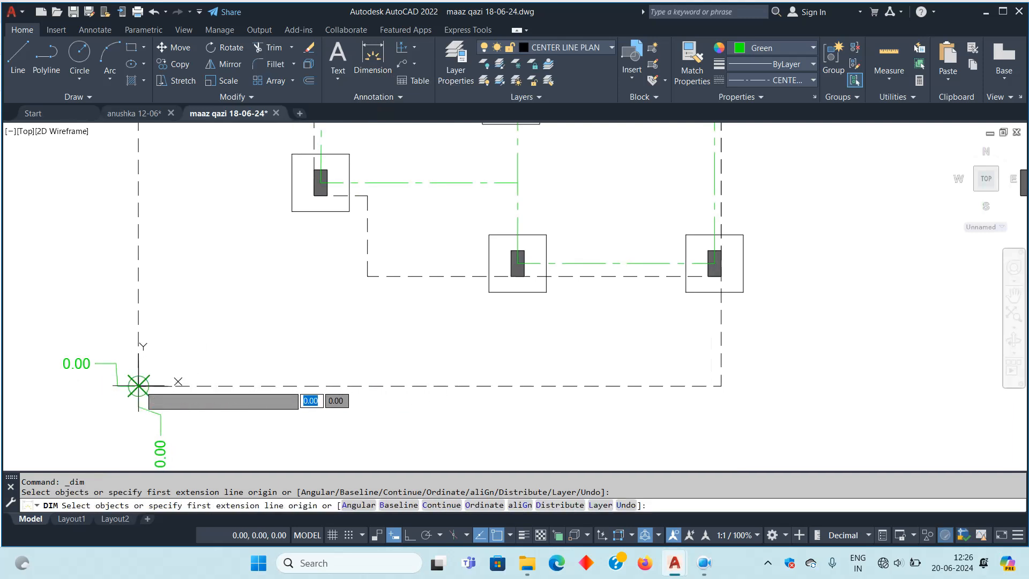
{"action": "left_click", "coordinate": [138, 386]}
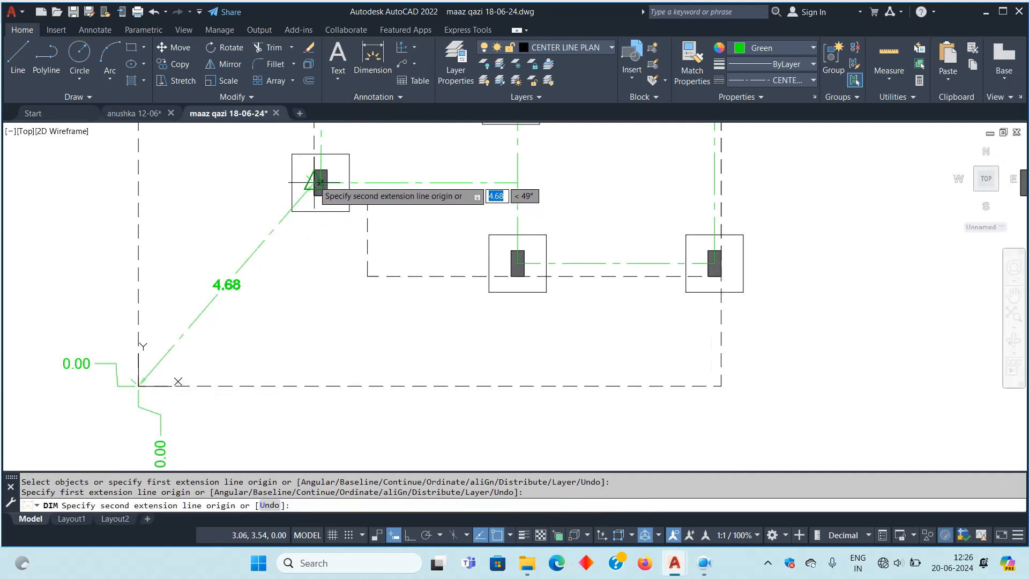
{"action": "scroll", "coordinate": [320, 182], "scroll_direction": "up", "scroll_amount": 5}
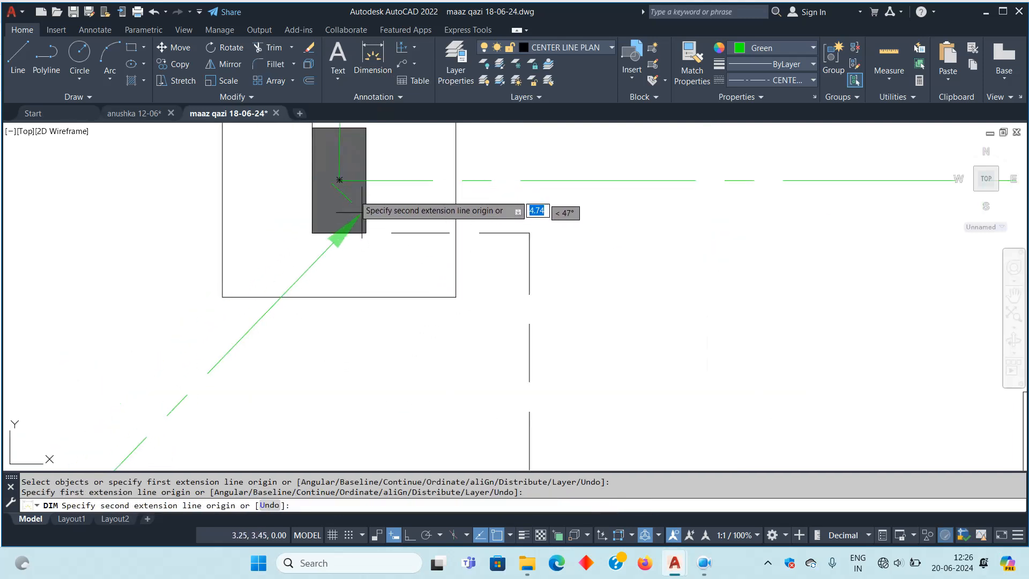
{"action": "left_click", "coordinate": [339, 180]}
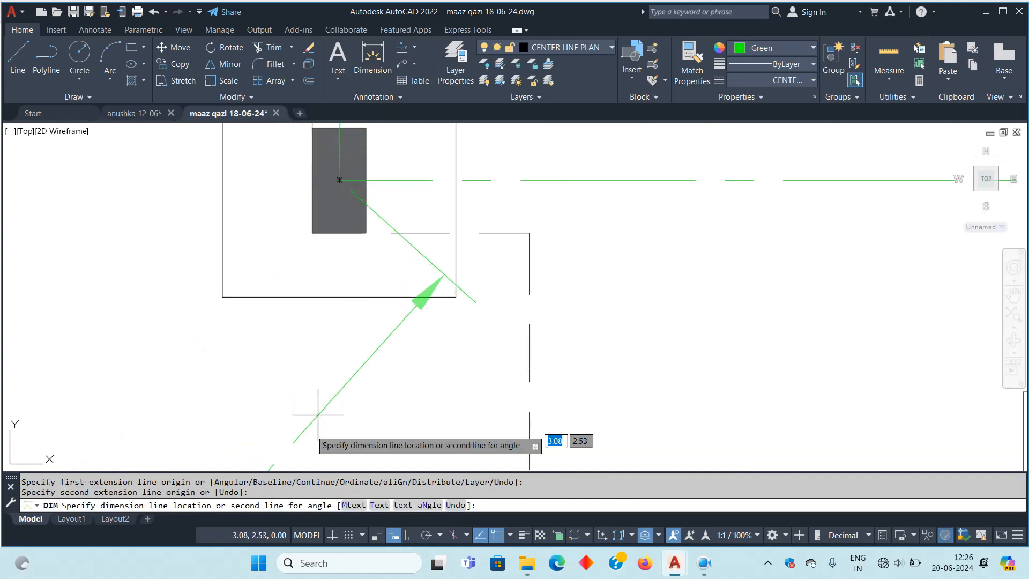
{"action": "scroll", "coordinate": [318, 414], "scroll_direction": "down", "scroll_amount": 5}
{"action": "scroll", "coordinate": [296, 321], "scroll_direction": "down", "scroll_amount": 3}
{"action": "scroll", "coordinate": [295, 327], "scroll_direction": "up", "scroll_amount": 7}
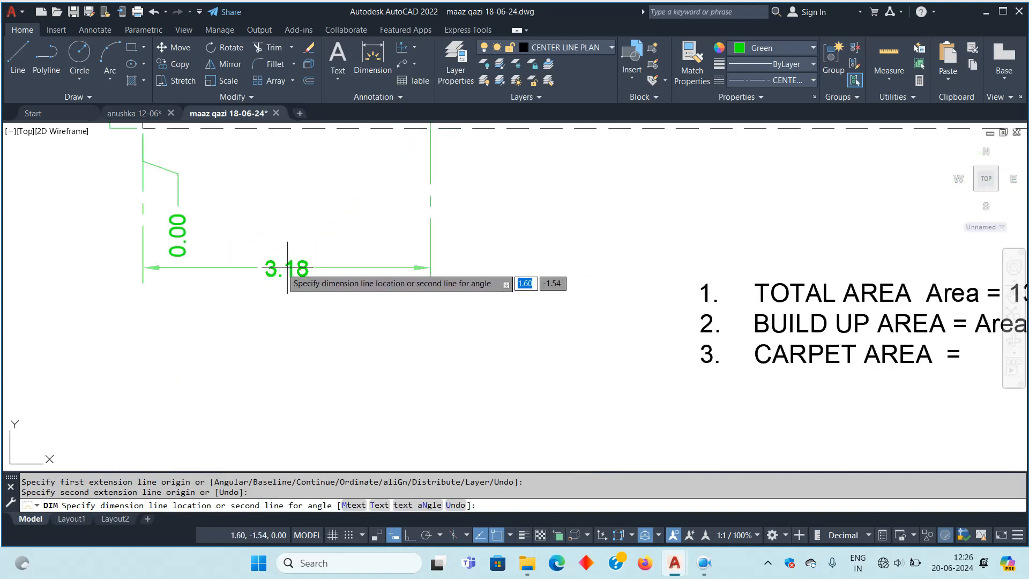
{"action": "left_click", "coordinate": [238, 279]}
Continue the horizontal dimension chain to the centres of the bottom-row middle and right columns
{"action": "scroll", "coordinate": [225, 321], "scroll_direction": "down", "scroll_amount": 3}
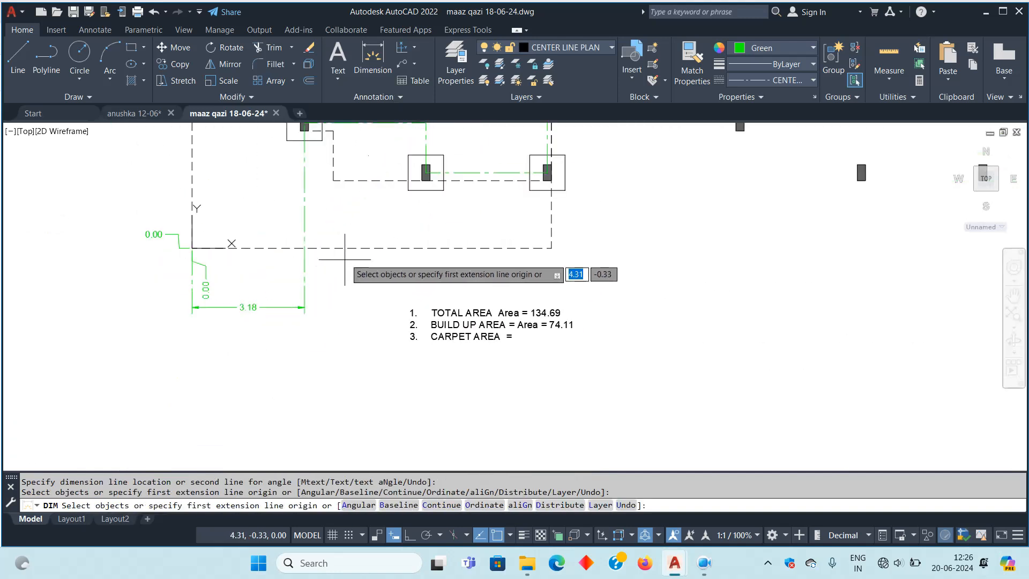
{"action": "left_click", "coordinate": [445, 510]}
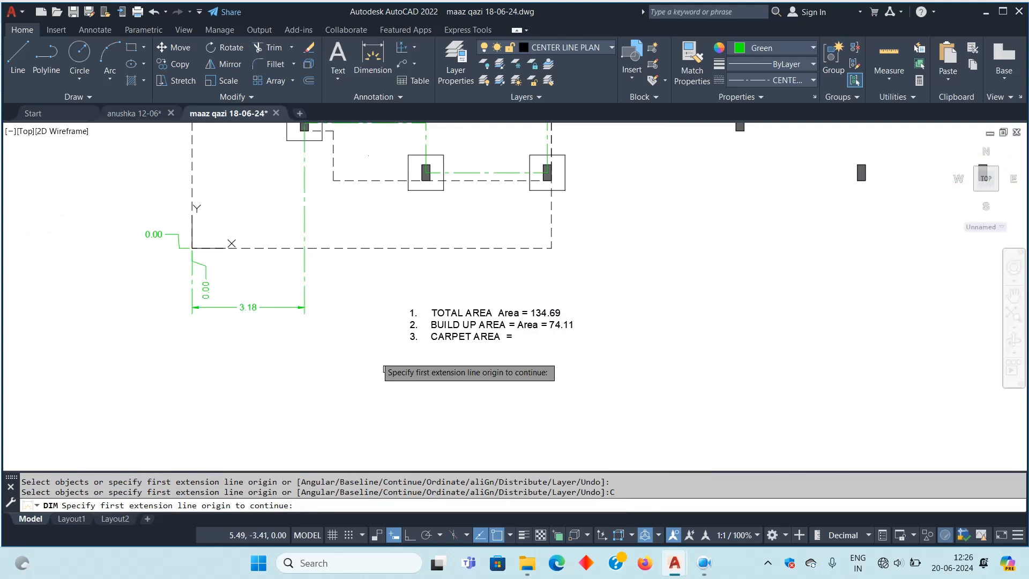
{"action": "left_click", "coordinate": [306, 278]}
{"action": "scroll", "coordinate": [434, 174], "scroll_direction": "up", "scroll_amount": 3}
{"action": "left_click", "coordinate": [426, 171]}
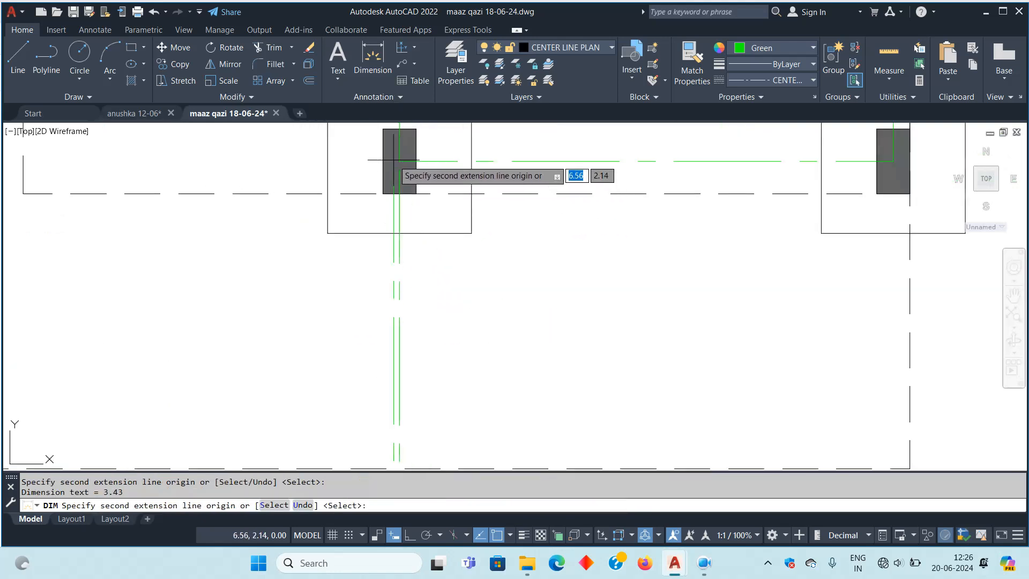
{"action": "scroll", "coordinate": [670, 214], "scroll_direction": "down", "scroll_amount": 3}
{"action": "scroll", "coordinate": [472, 166], "scroll_direction": "up", "scroll_amount": 3}
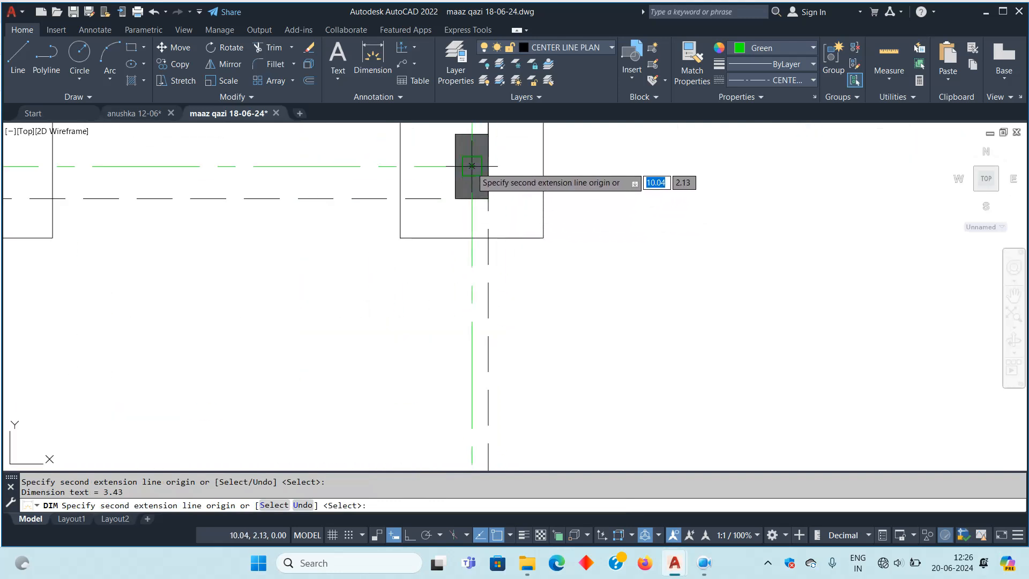
{"action": "scroll", "coordinate": [469, 228], "scroll_direction": "down", "scroll_amount": 3}
{"action": "scroll", "coordinate": [476, 234], "scroll_direction": "up", "scroll_amount": 2}
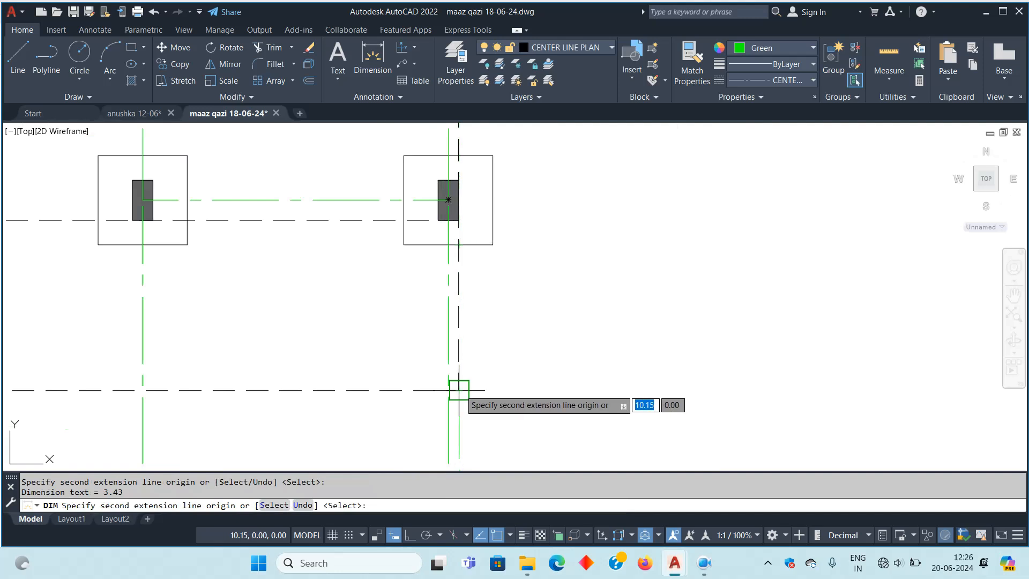
{"action": "scroll", "coordinate": [483, 354], "scroll_direction": "down", "scroll_amount": 3}
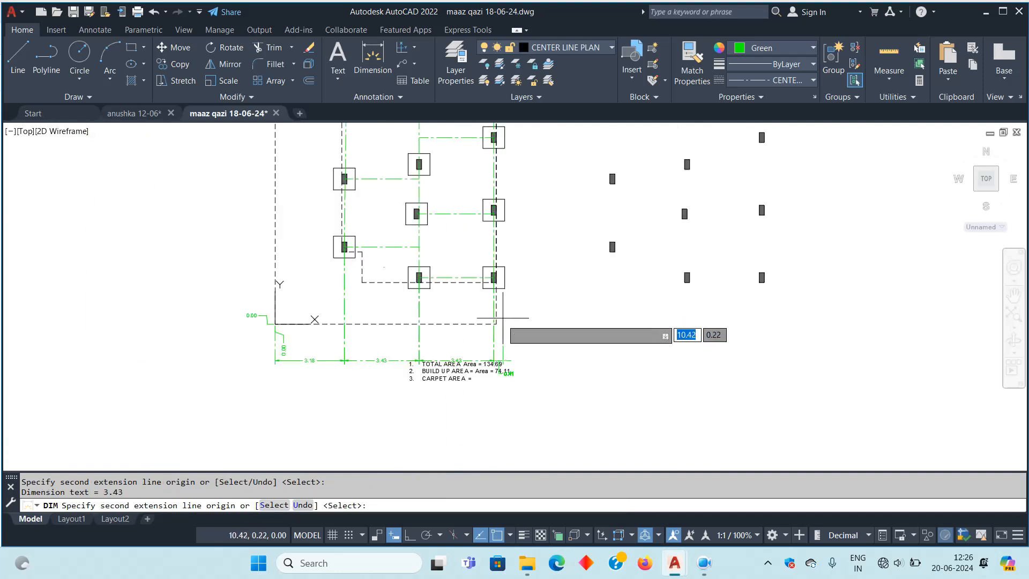
{"action": "scroll", "coordinate": [496, 327], "scroll_direction": "up", "scroll_amount": 2}
{"action": "scroll", "coordinate": [496, 322], "scroll_direction": "down", "scroll_amount": 4}
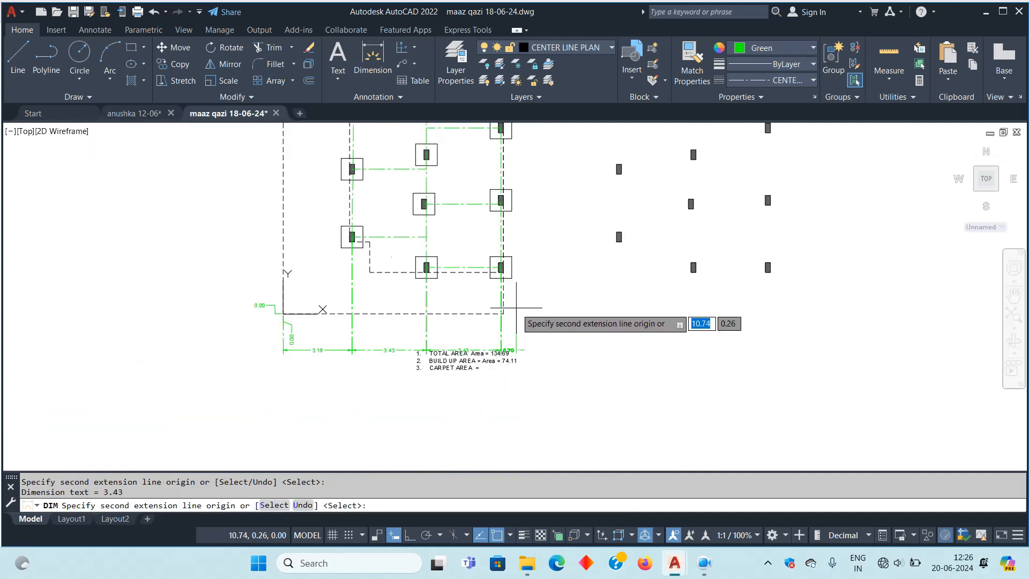
{"action": "key", "text": "Return"}
{"action": "scroll", "coordinate": [475, 380], "scroll_direction": "up", "scroll_amount": 4}
{"action": "key", "text": "Return"}
{"action": "key", "text": "Return"}
Move the area notes straight down so they clear the horizontal dimension chain
{"action": "left_click", "coordinate": [511, 382]}
{"action": "left_click", "coordinate": [421, 349]}
{"action": "middle_click_drag", "start_coordinate": [421, 349], "coordinate": [353, 355]}
{"action": "type", "text": "m"}
{"action": "key", "text": "Return"}
{"action": "left_click", "coordinate": [670, 301]}
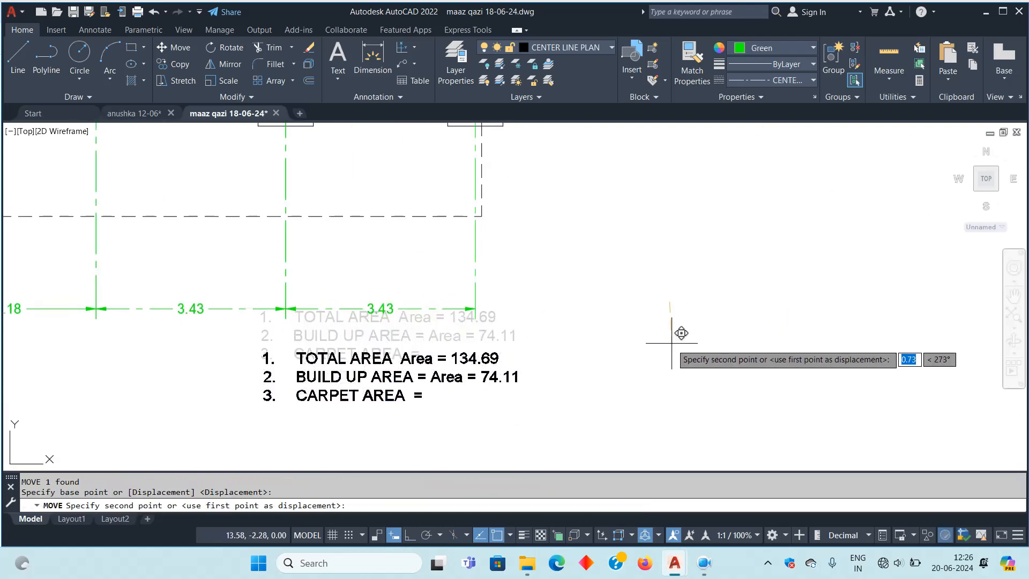
{"action": "left_click", "coordinate": [665, 359]}
Dimension the vertical distance from the plot's lower-left corner to the bottom row's middle column centre, placing it left of the boundary
{"action": "scroll", "coordinate": [686, 344], "scroll_direction": "down", "scroll_amount": 4}
{"action": "middle_click_drag", "start_coordinate": [678, 328], "coordinate": [655, 357]}
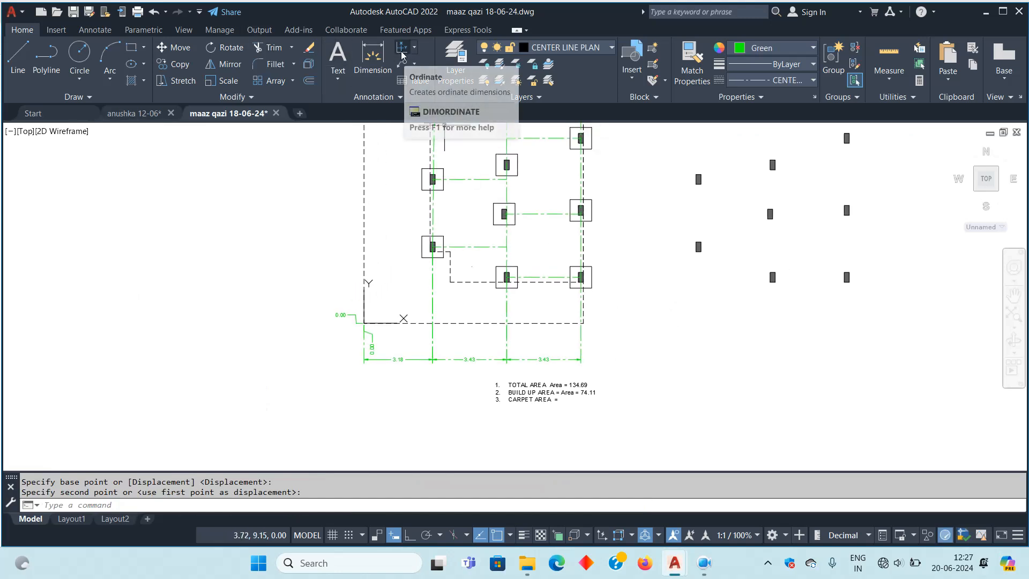
{"action": "left_click", "coordinate": [374, 61]}
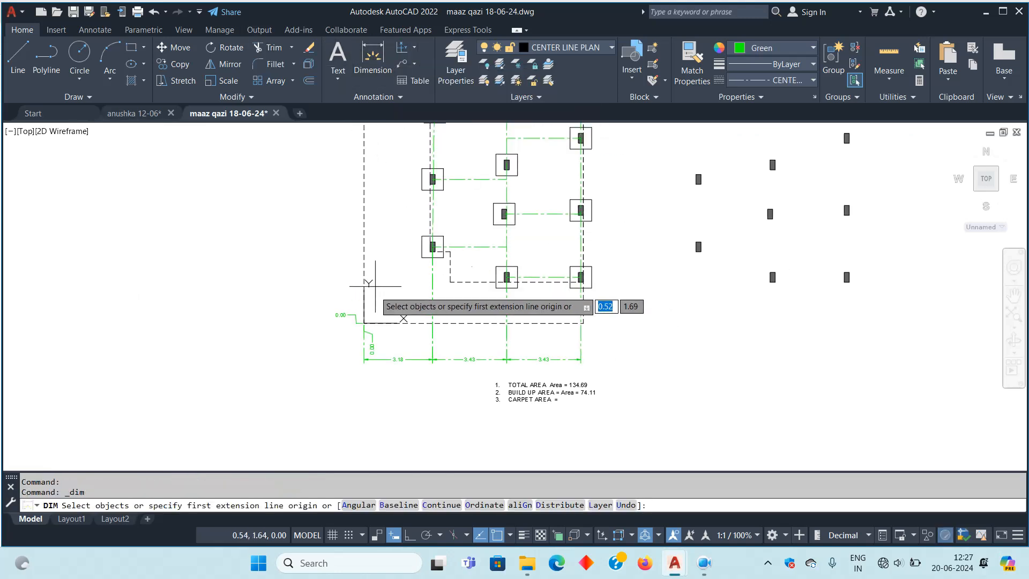
{"action": "scroll", "coordinate": [377, 294], "scroll_direction": "up", "scroll_amount": 4}
{"action": "left_click", "coordinate": [345, 372]}
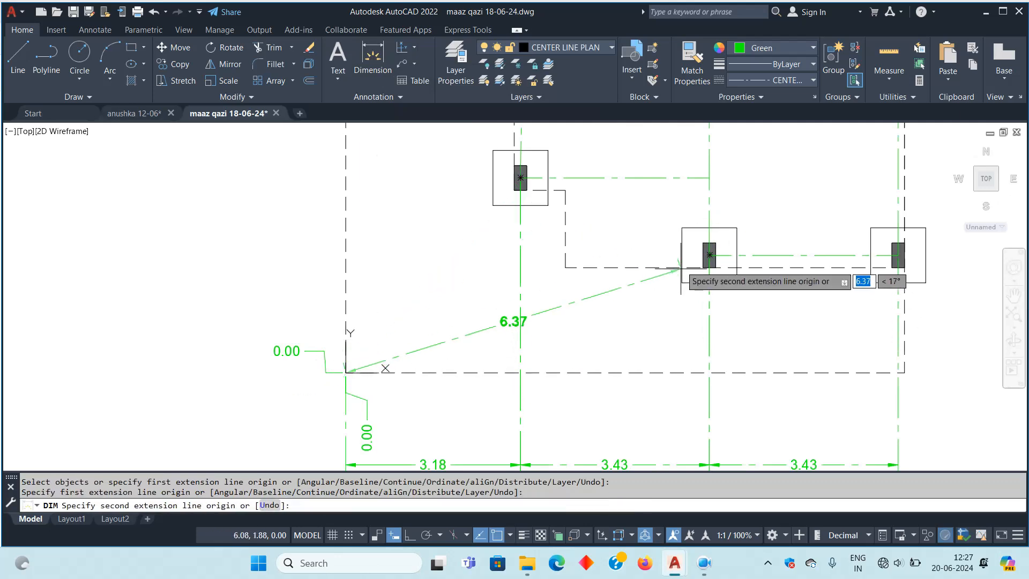
{"action": "scroll", "coordinate": [697, 258], "scroll_direction": "up", "scroll_amount": 4}
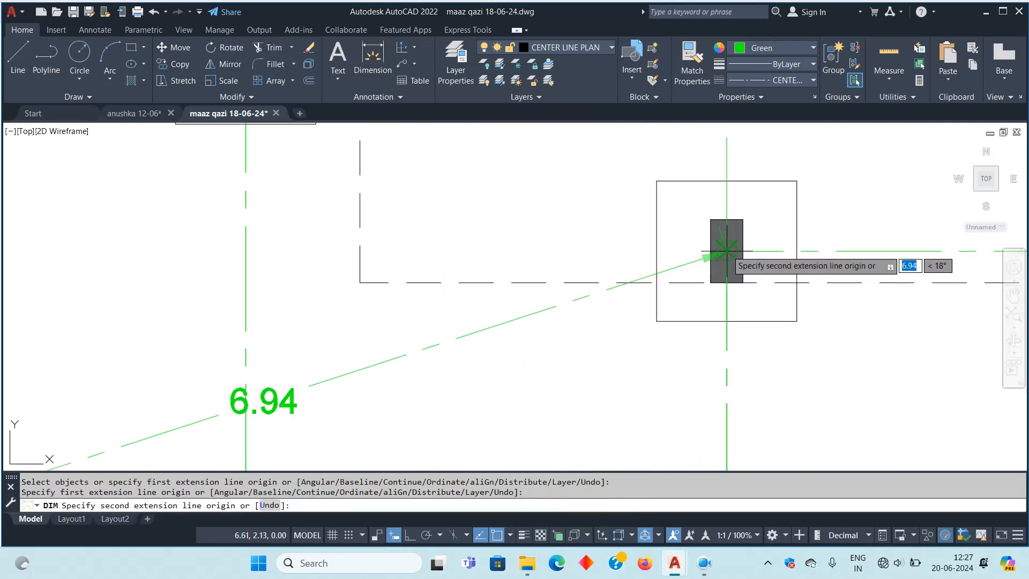
{"action": "left_click", "coordinate": [726, 250]}
{"action": "scroll", "coordinate": [696, 258], "scroll_direction": "down", "scroll_amount": 6}
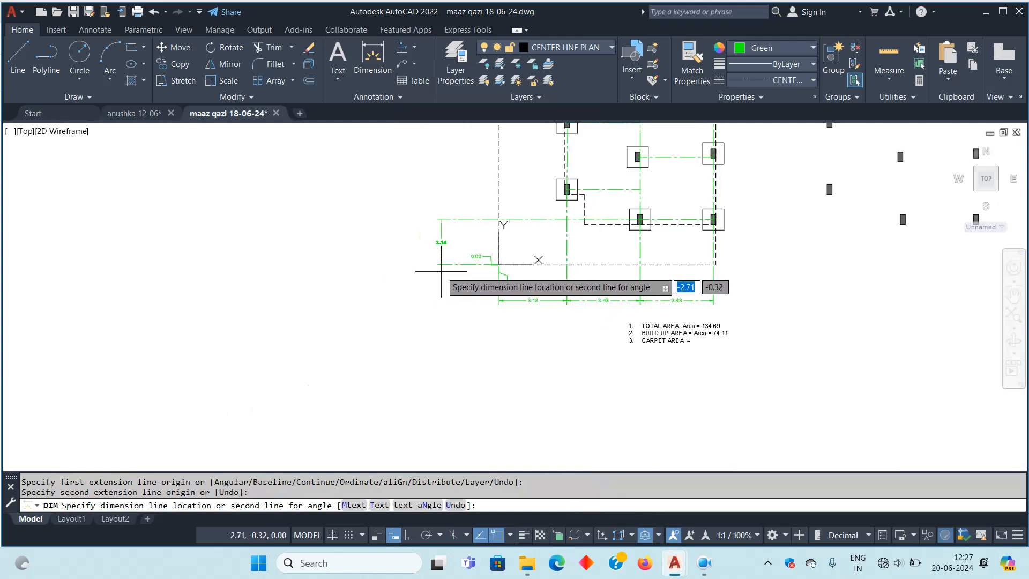
{"action": "left_click", "coordinate": [458, 284]}
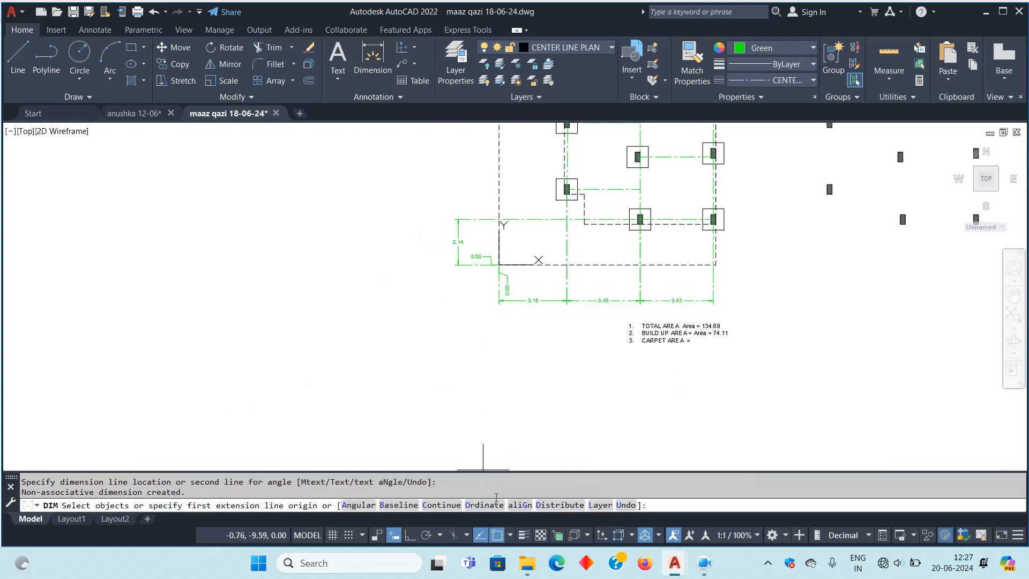
Continue the left vertical dimension chain upward to the centres of the two lowest columns on the left column line
{"action": "left_click", "coordinate": [443, 508]}
{"action": "scroll", "coordinate": [563, 225], "scroll_direction": "up", "scroll_amount": 8}
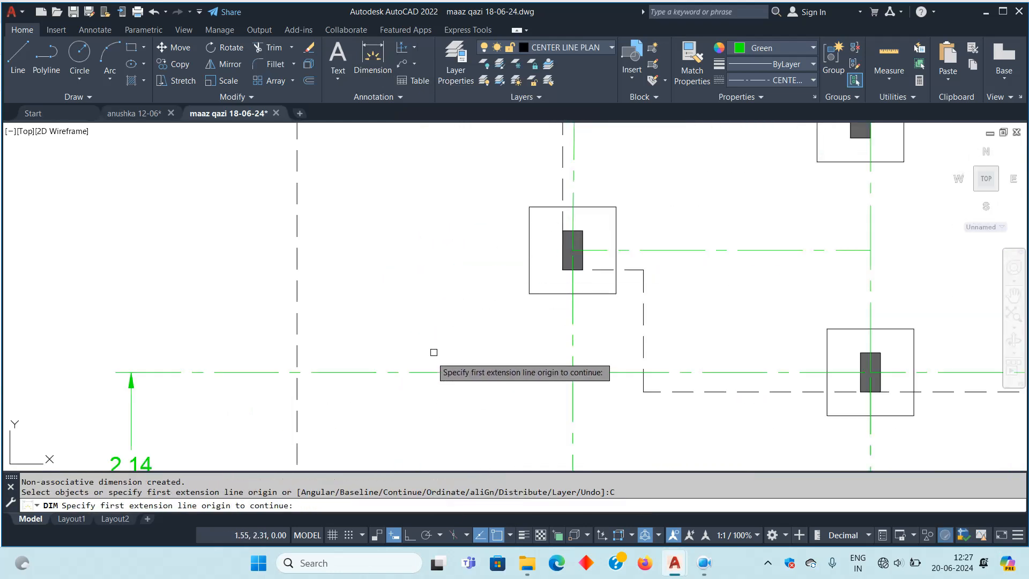
{"action": "left_click", "coordinate": [422, 371]}
{"action": "scroll", "coordinate": [590, 239], "scroll_direction": "up", "scroll_amount": 5}
{"action": "left_click", "coordinate": [594, 240]}
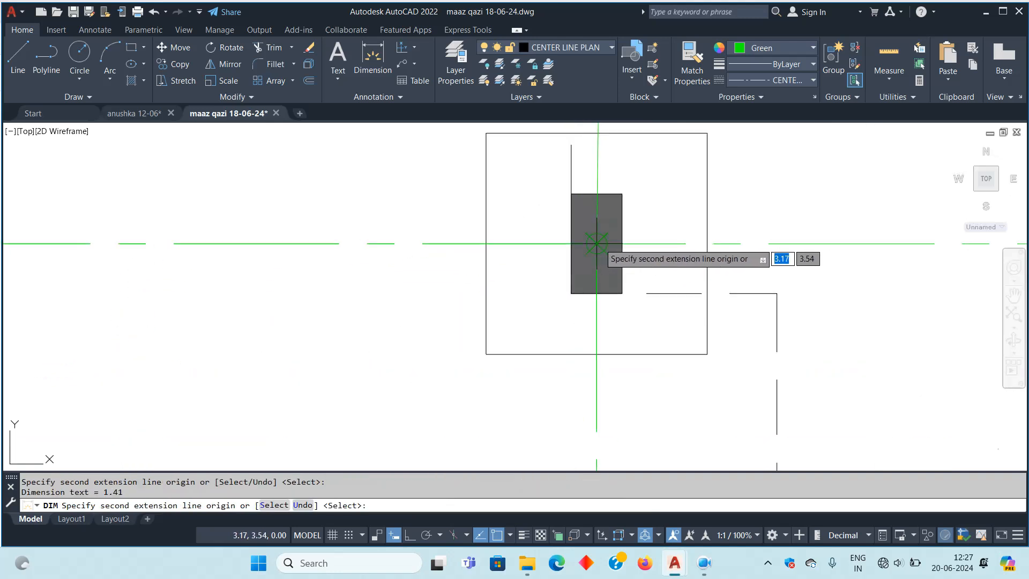
{"action": "scroll", "coordinate": [567, 323], "scroll_direction": "down", "scroll_amount": 8}
{"action": "scroll", "coordinate": [570, 231], "scroll_direction": "up", "scroll_amount": 5}
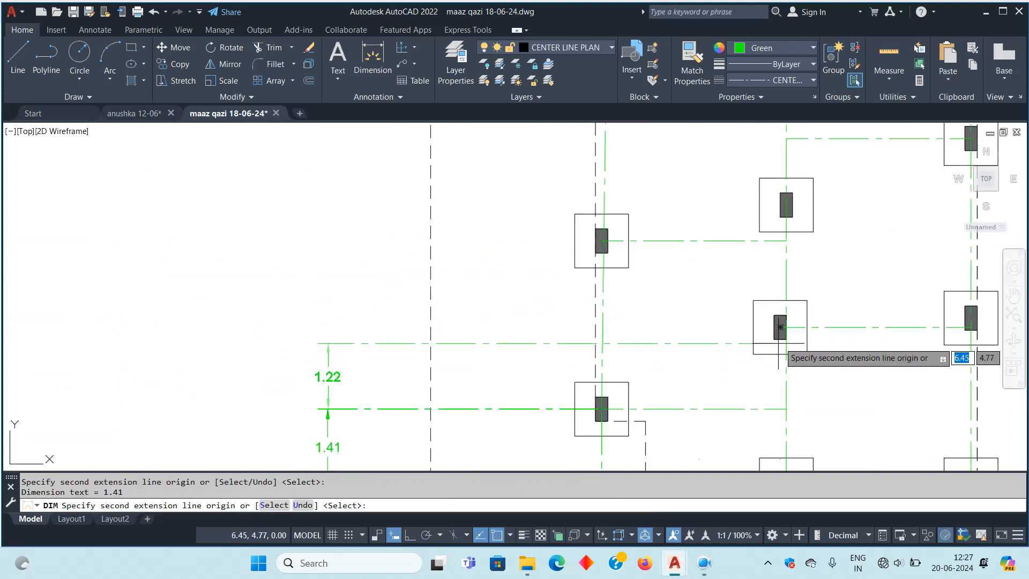
{"action": "scroll", "coordinate": [651, 300], "scroll_direction": "up", "scroll_amount": 2}
{"action": "middle_click_drag", "start_coordinate": [777, 133], "coordinate": [881, 185]}
{"action": "scroll", "coordinate": [596, 234], "scroll_direction": "down", "scroll_amount": 5}
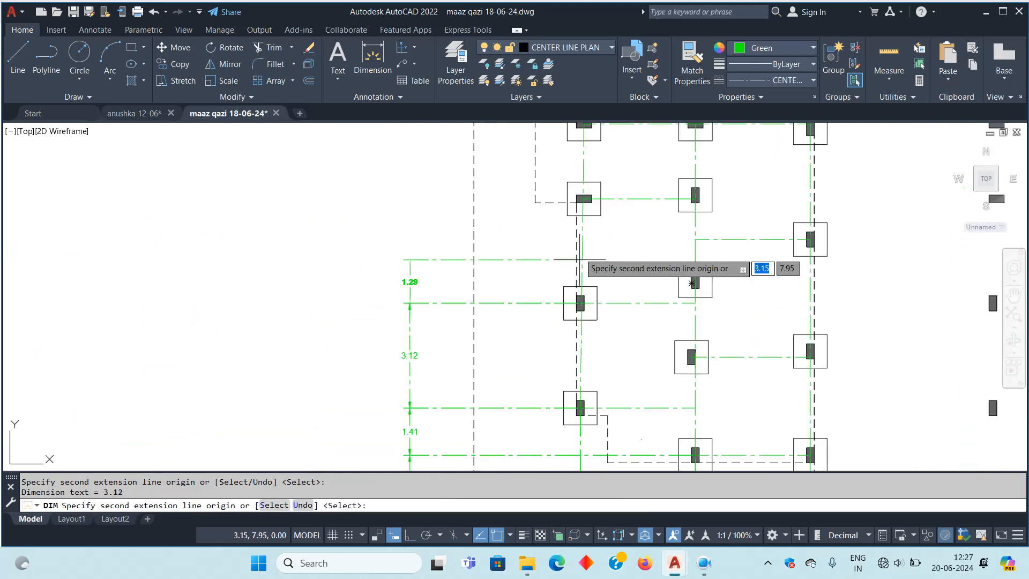
Extend the left vertical chain to the centres of the upper two left-line columns and to the plot's upper-left corner
{"action": "scroll", "coordinate": [606, 202], "scroll_direction": "up", "scroll_amount": 5}
{"action": "left_click", "coordinate": [610, 202]}
{"action": "scroll", "coordinate": [542, 319], "scroll_direction": "down", "scroll_amount": 5}
{"action": "scroll", "coordinate": [546, 298], "scroll_direction": "up", "scroll_amount": 5}
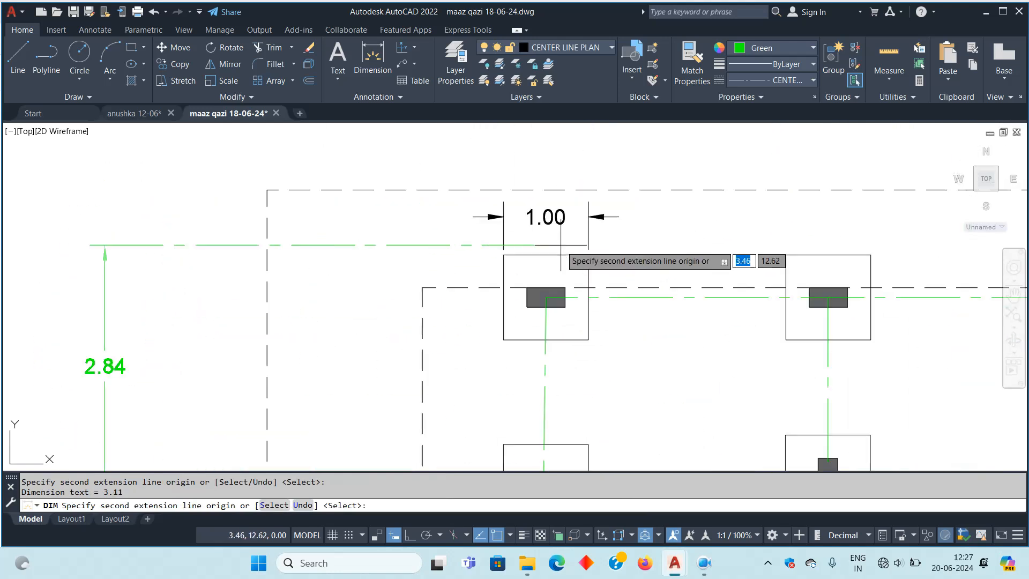
{"action": "left_click", "coordinate": [547, 296]}
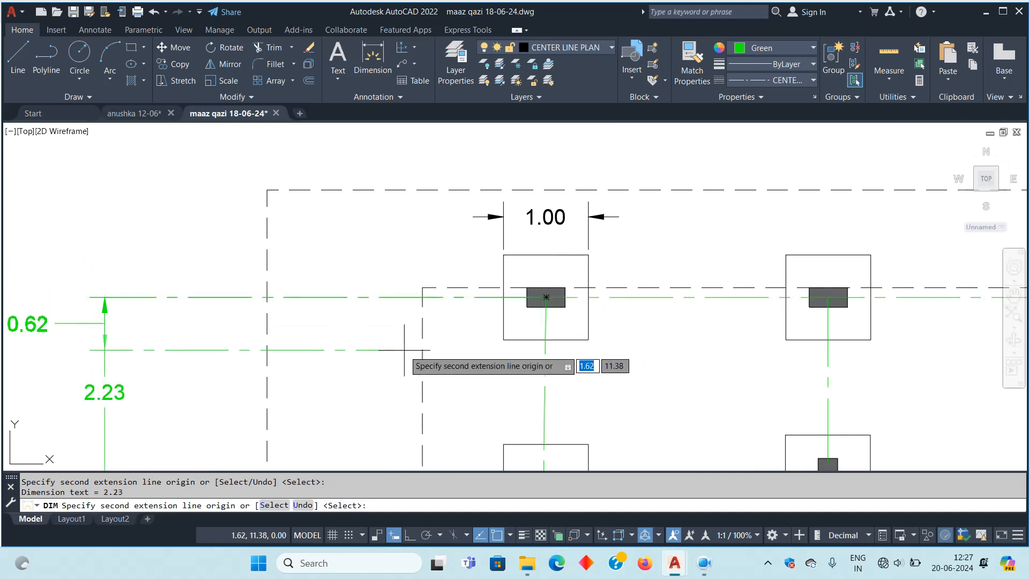
{"action": "scroll", "coordinate": [444, 349], "scroll_direction": "down", "scroll_amount": 4}
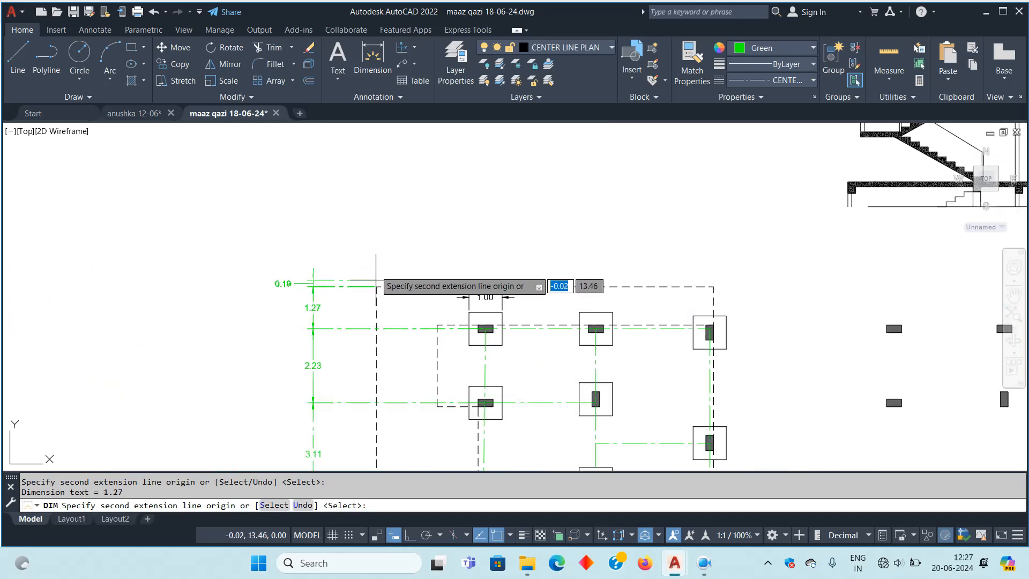
{"action": "scroll", "coordinate": [375, 252], "scroll_direction": "down", "scroll_amount": 5}
{"action": "scroll", "coordinate": [385, 217], "scroll_direction": "up", "scroll_amount": 3}
{"action": "key", "text": "Return"}
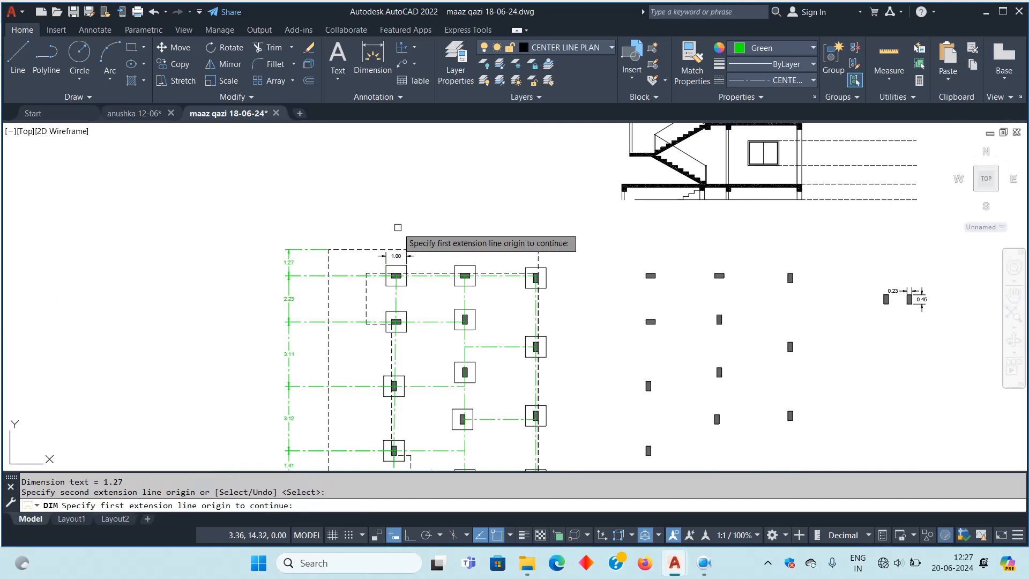
Dimension the horizontal distance from the plot's upper-left corner to the top-left column's centre, placing it above the plot boundary
{"action": "middle_click_drag", "start_coordinate": [455, 214], "coordinate": [359, 197]}
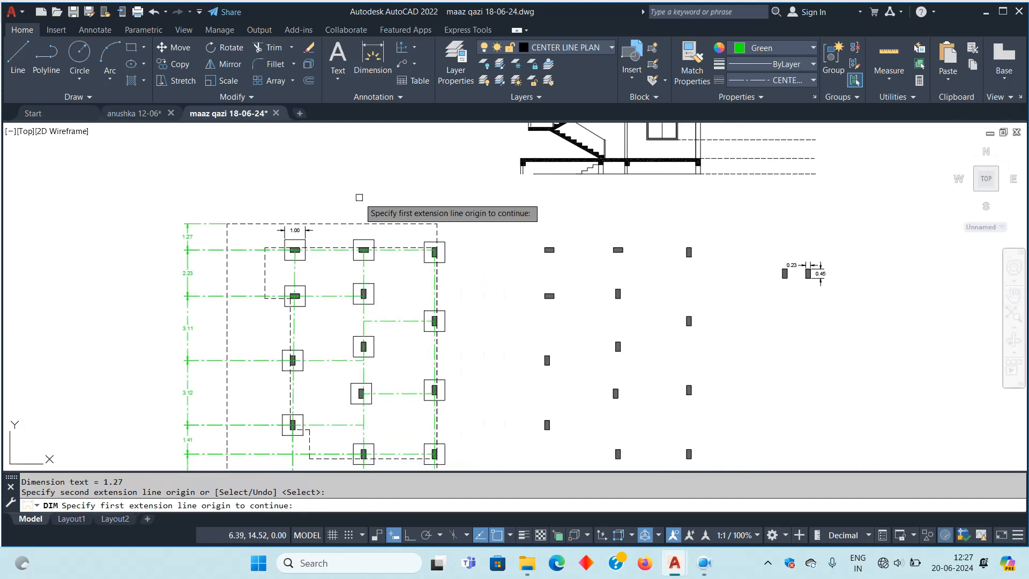
{"action": "left_click", "coordinate": [379, 60]}
{"action": "scroll", "coordinate": [307, 199], "scroll_direction": "up", "scroll_amount": 5}
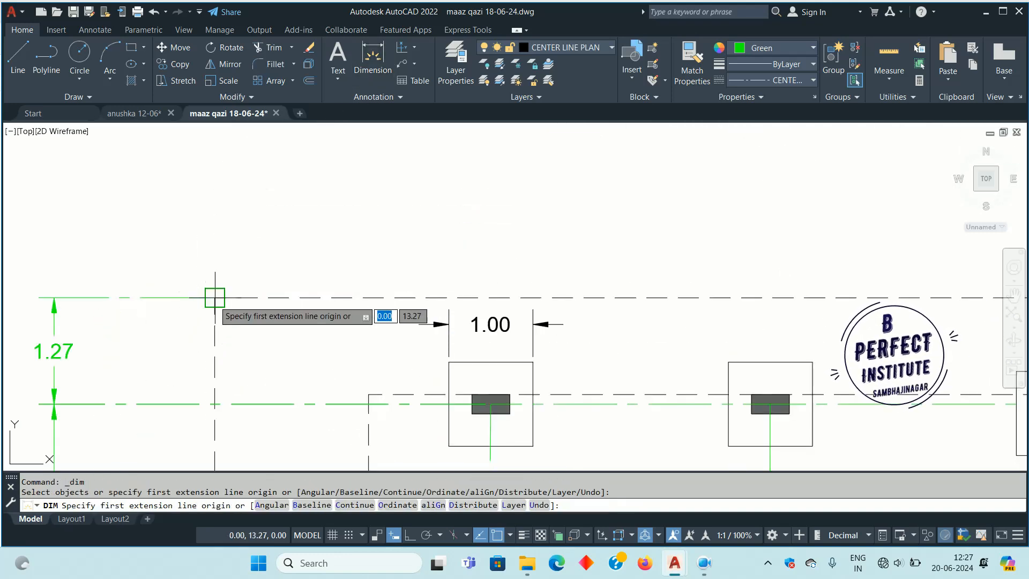
{"action": "left_click", "coordinate": [215, 297]}
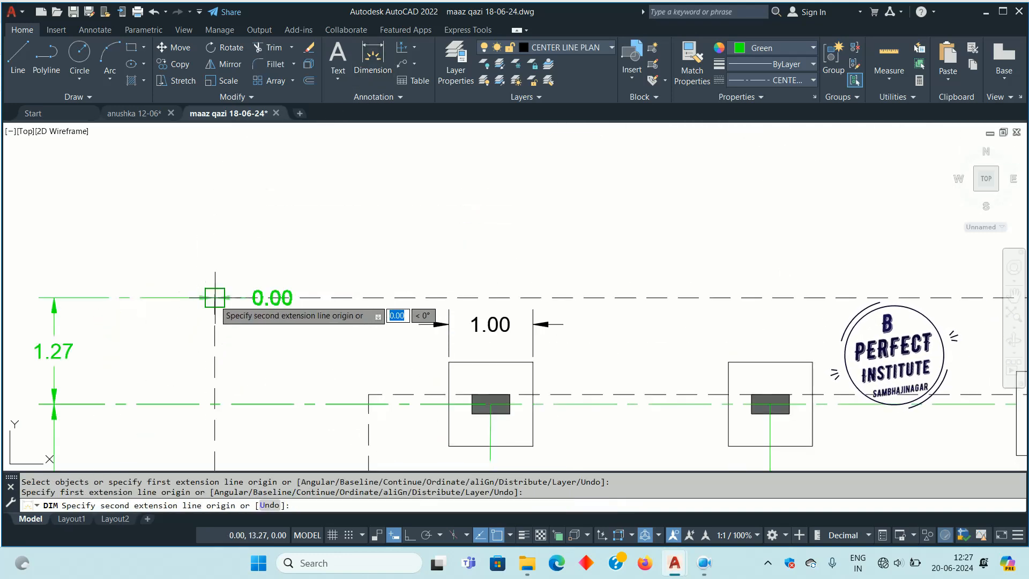
{"action": "left_click", "coordinate": [490, 404]}
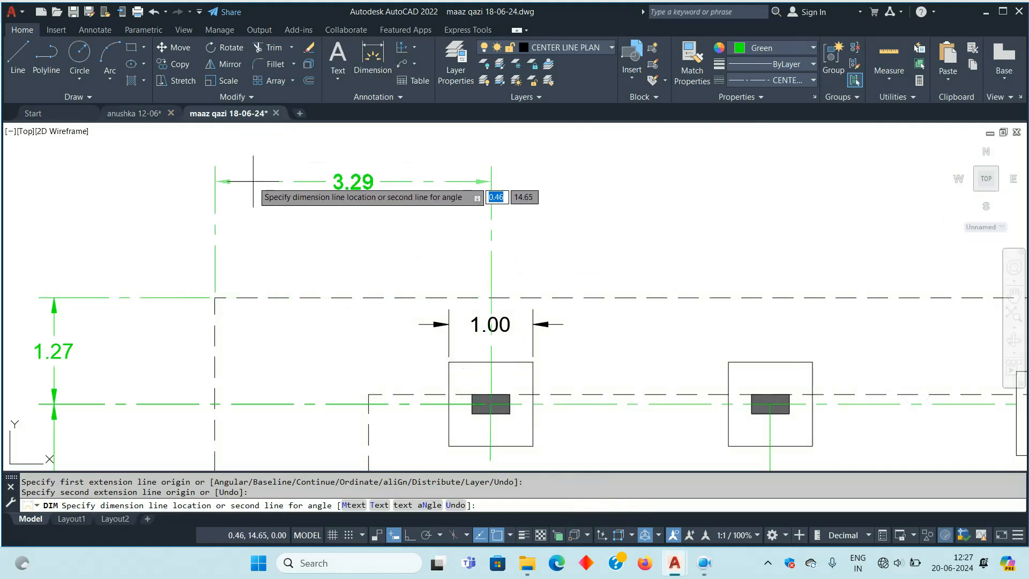
{"action": "left_click", "coordinate": [253, 181]}
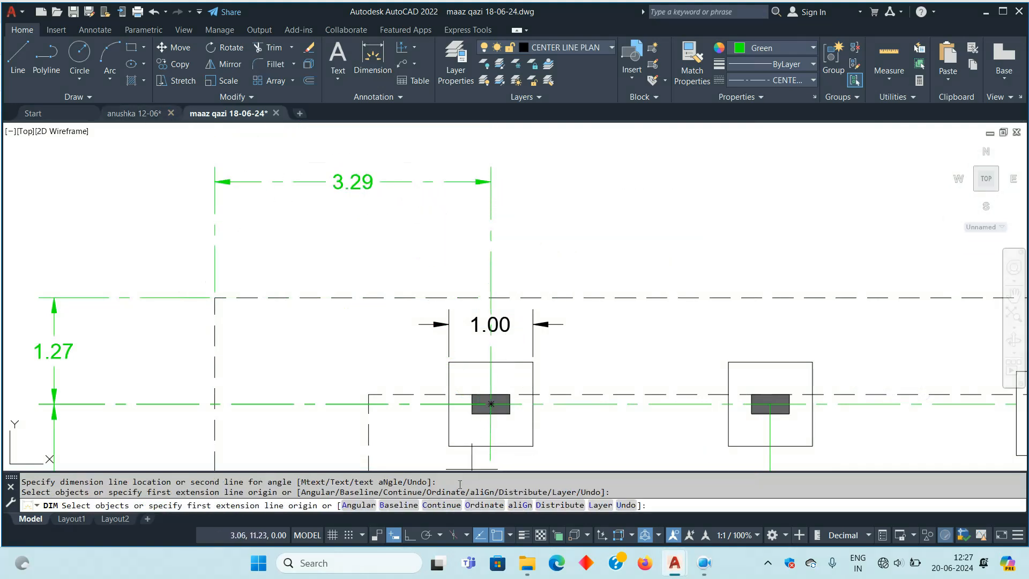
Continue the upper horizontal dimension chain to the centres of the top-row middle and right columns
{"action": "left_click", "coordinate": [442, 505]}
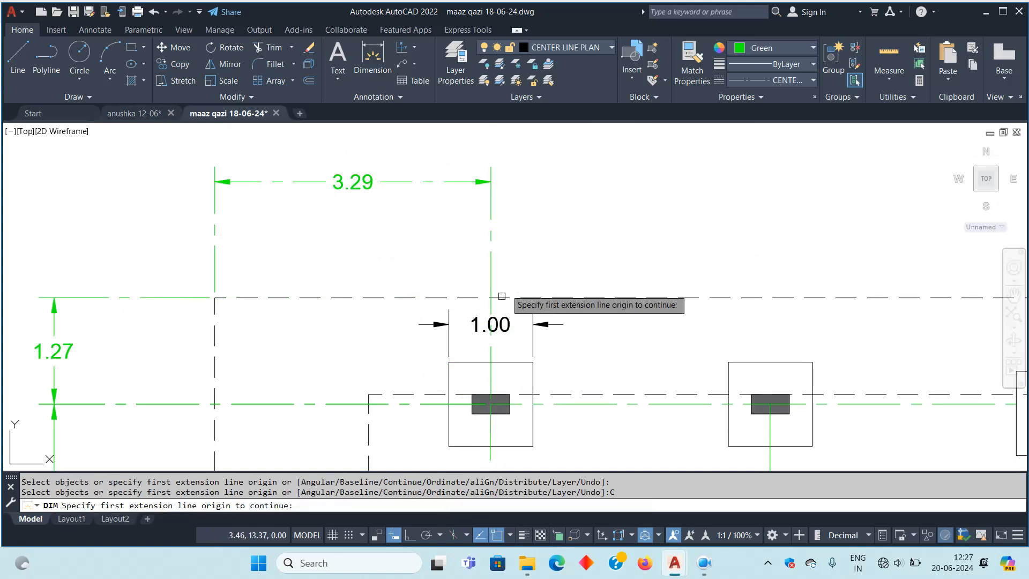
{"action": "left_click", "coordinate": [489, 236]}
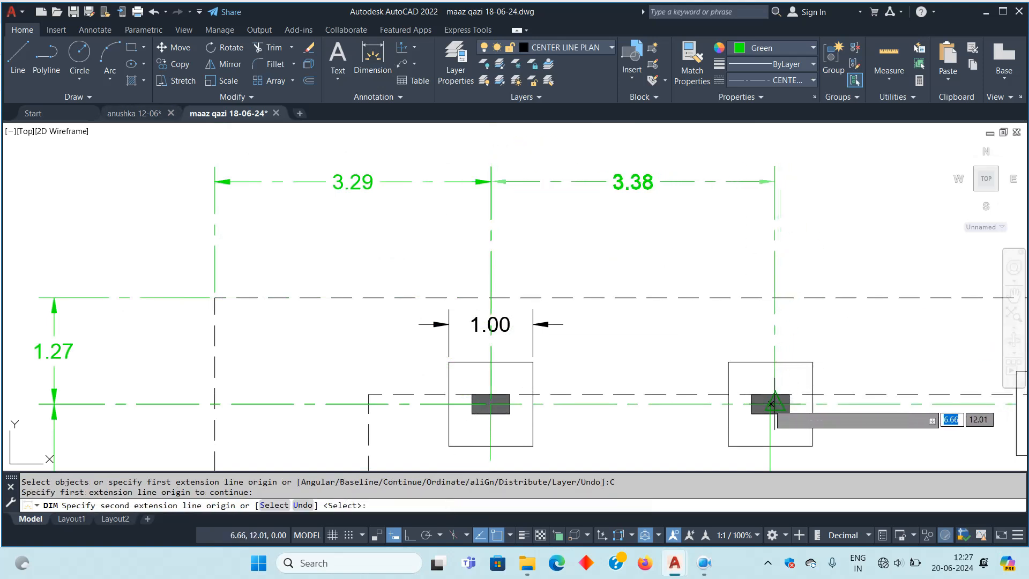
{"action": "scroll", "coordinate": [766, 404], "scroll_direction": "up", "scroll_amount": 8}
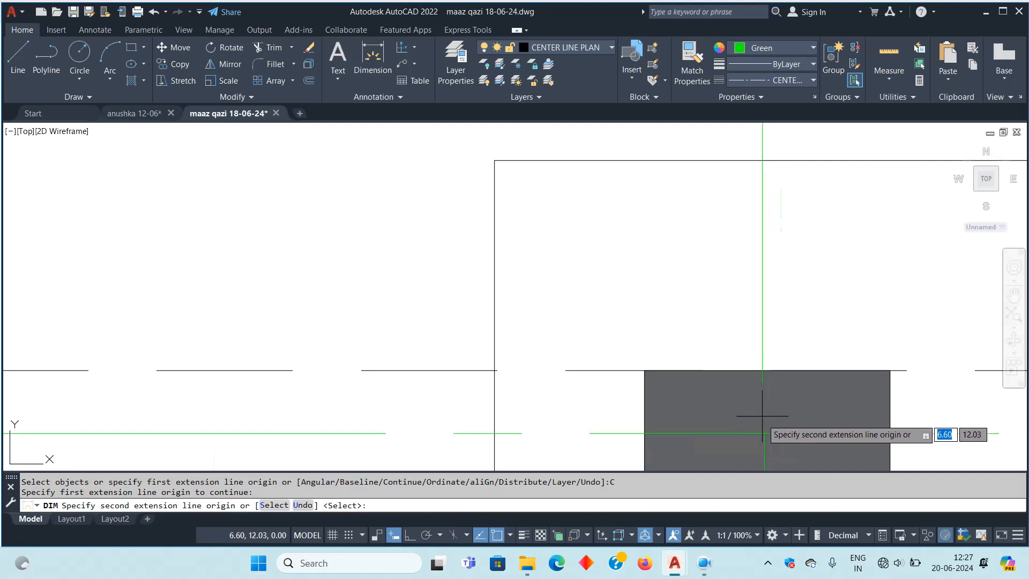
{"action": "scroll", "coordinate": [763, 423], "scroll_direction": "down", "scroll_amount": 4}
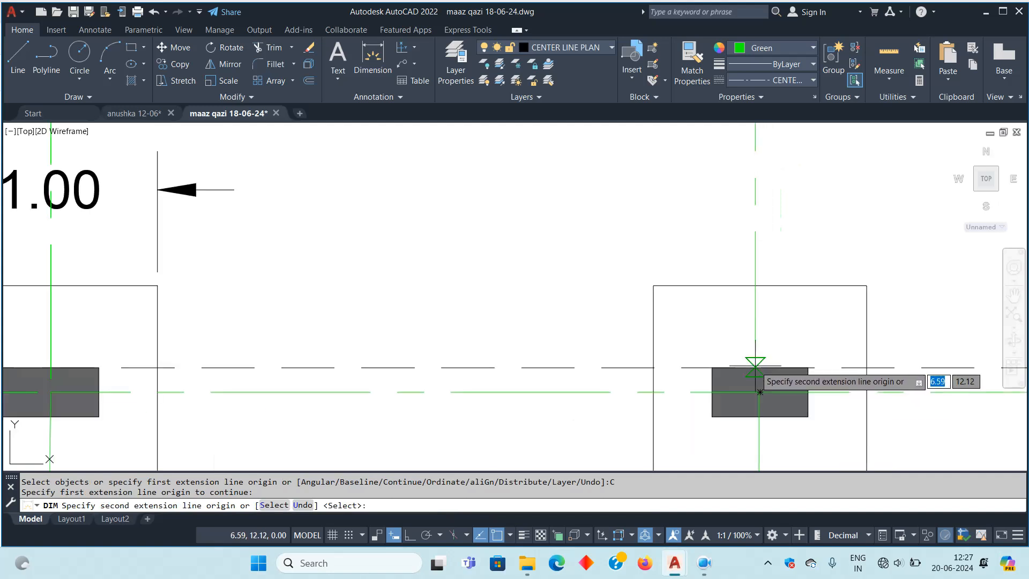
{"action": "left_click", "coordinate": [760, 392]}
{"action": "scroll", "coordinate": [614, 316], "scroll_direction": "down", "scroll_amount": 6}
{"action": "scroll", "coordinate": [690, 332], "scroll_direction": "up", "scroll_amount": 3}
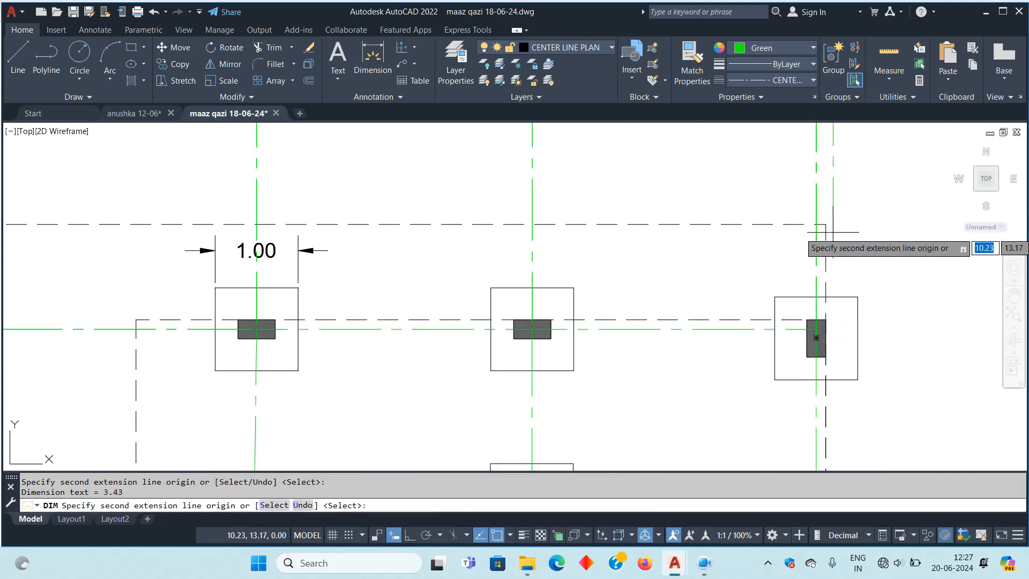
{"action": "scroll", "coordinate": [528, 333], "scroll_direction": "down", "scroll_amount": 6}
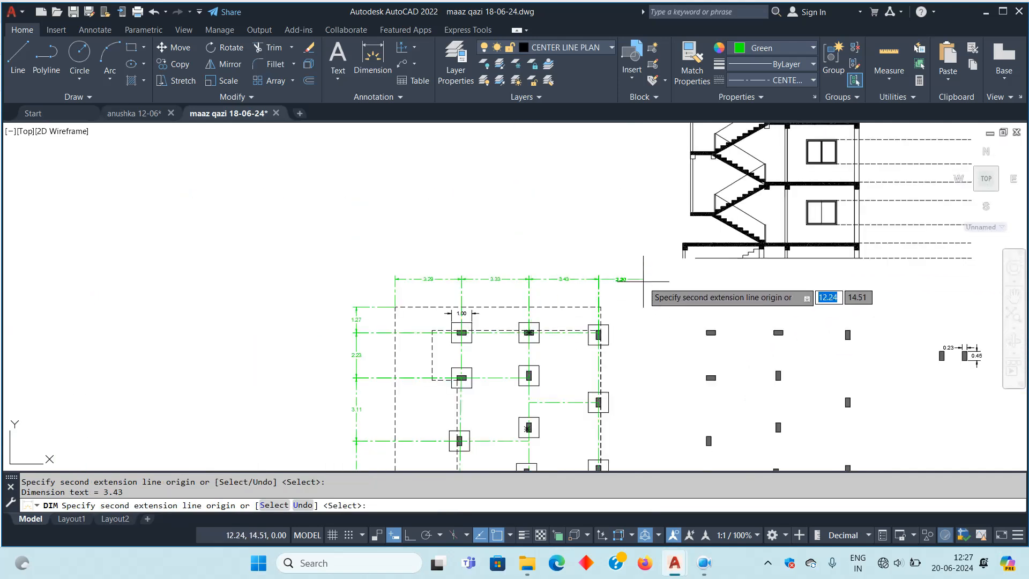
{"action": "key", "text": "Return"}
Dimension the vertical distance from the plot's lower-right corner to the bottom-right column's centre, placing it right of the boundary
{"action": "mouse_move", "coordinate": [643, 281]}
{"action": "middle_mouse_down"}
{"action": "mouse_move", "coordinate": [515, 225]}
{"action": "mouse_move", "coordinate": [429, 155]}
{"action": "middle_mouse_up"}
{"action": "middle_click_drag", "start_coordinate": [418, 230], "coordinate": [343, 264]}
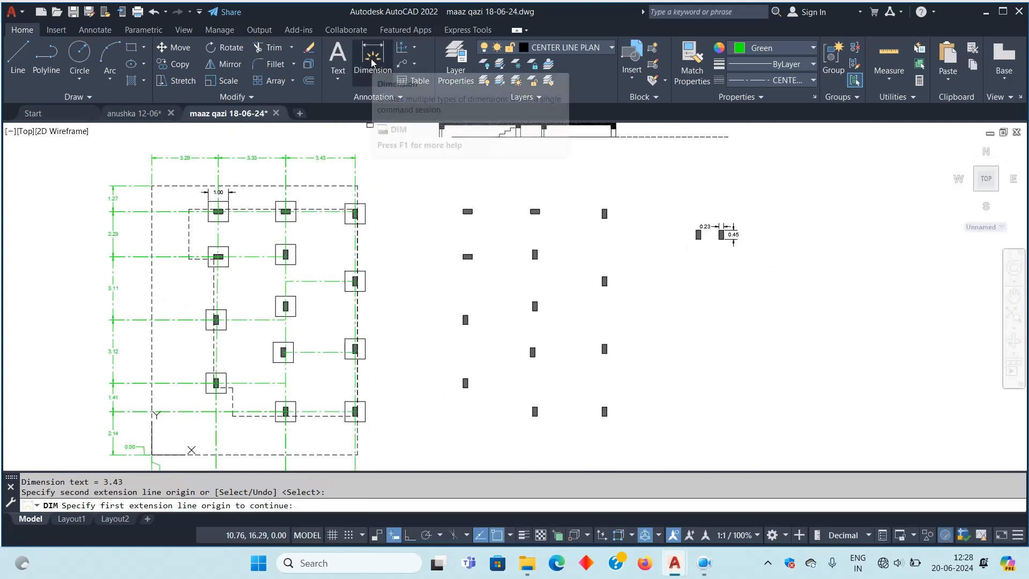
{"action": "left_click", "coordinate": [368, 58]}
{"action": "scroll", "coordinate": [415, 429], "scroll_direction": "up", "scroll_amount": 4}
{"action": "scroll", "coordinate": [412, 386], "scroll_direction": "down", "scroll_amount": 2}
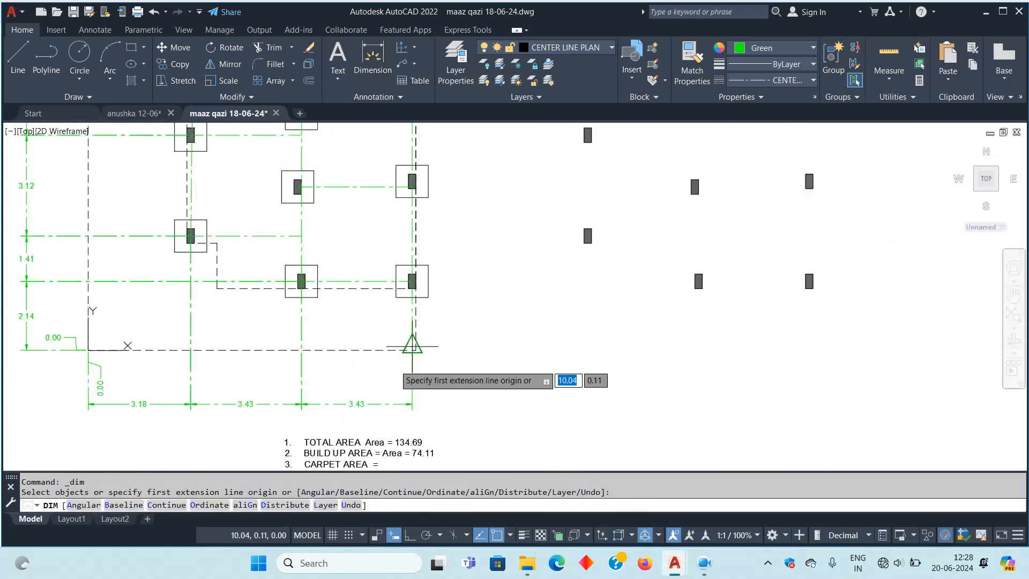
{"action": "scroll", "coordinate": [466, 322], "scroll_direction": "up", "scroll_amount": 4}
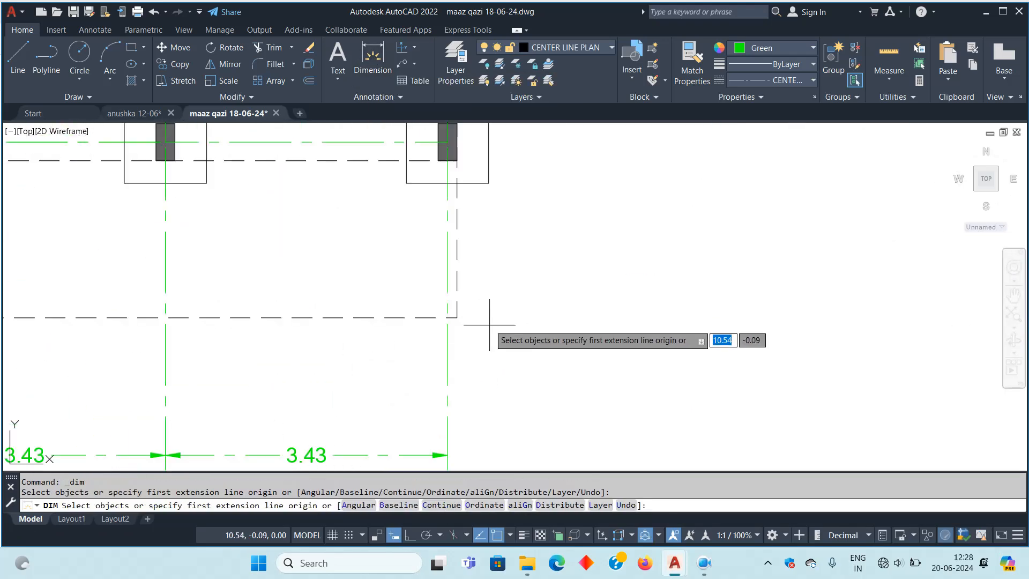
{"action": "left_click", "coordinate": [457, 317]}
{"action": "middle_click_drag", "start_coordinate": [460, 185], "coordinate": [391, 340]}
{"action": "scroll", "coordinate": [395, 294], "scroll_direction": "up", "scroll_amount": 3}
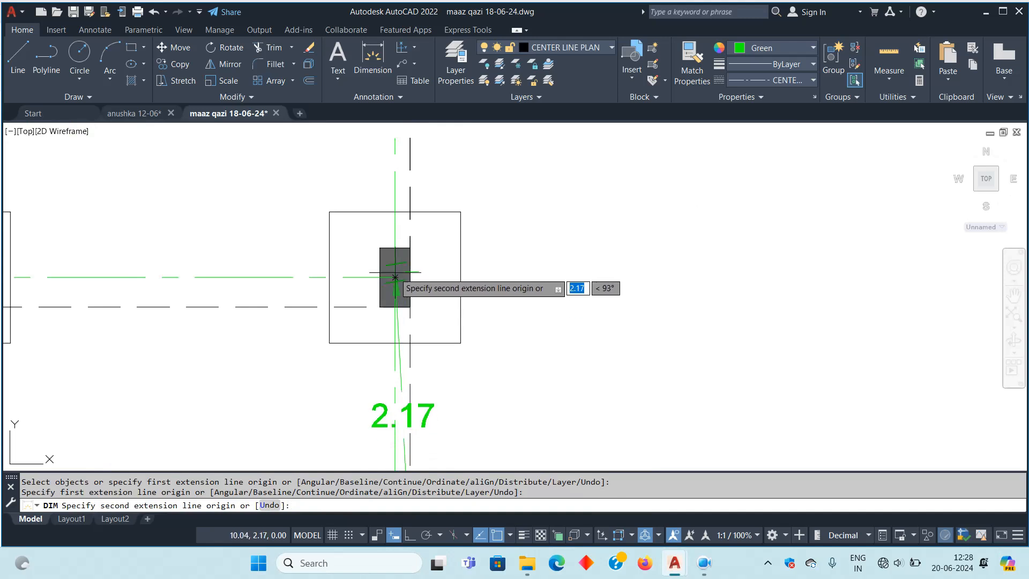
{"action": "left_click", "coordinate": [395, 277]}
{"action": "scroll", "coordinate": [429, 311], "scroll_direction": "down", "scroll_amount": 5}
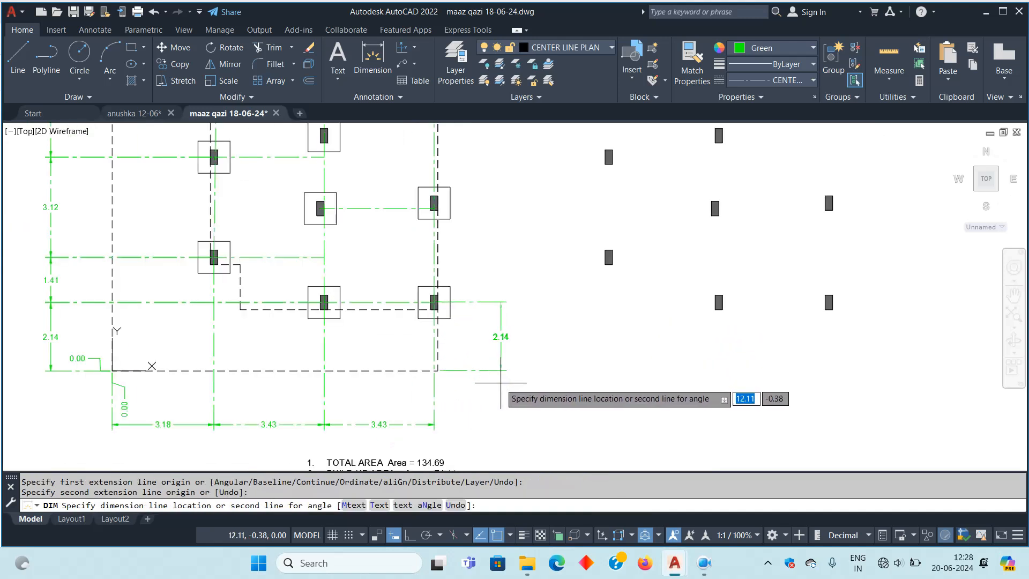
{"action": "scroll", "coordinate": [501, 382], "scroll_direction": "up", "scroll_amount": 2}
{"action": "left_click", "coordinate": [484, 381]}
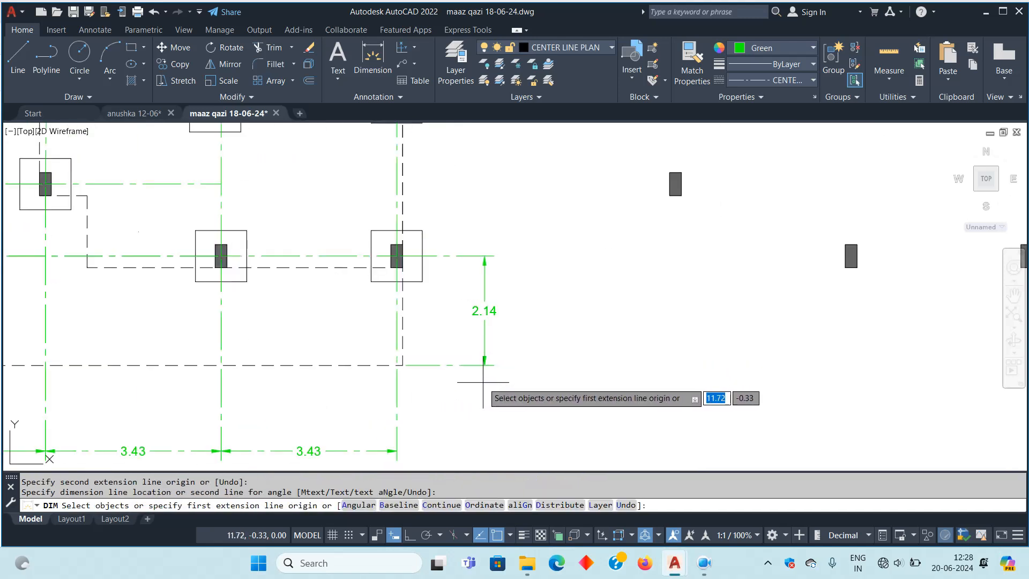
Continue the right vertical dimension to the centre of the second column from the bottom, using Break up for the overlapping dimensions
{"action": "type", "text": "C"}
{"action": "key", "text": "Return"}
{"action": "left_click", "coordinate": [472, 364]}
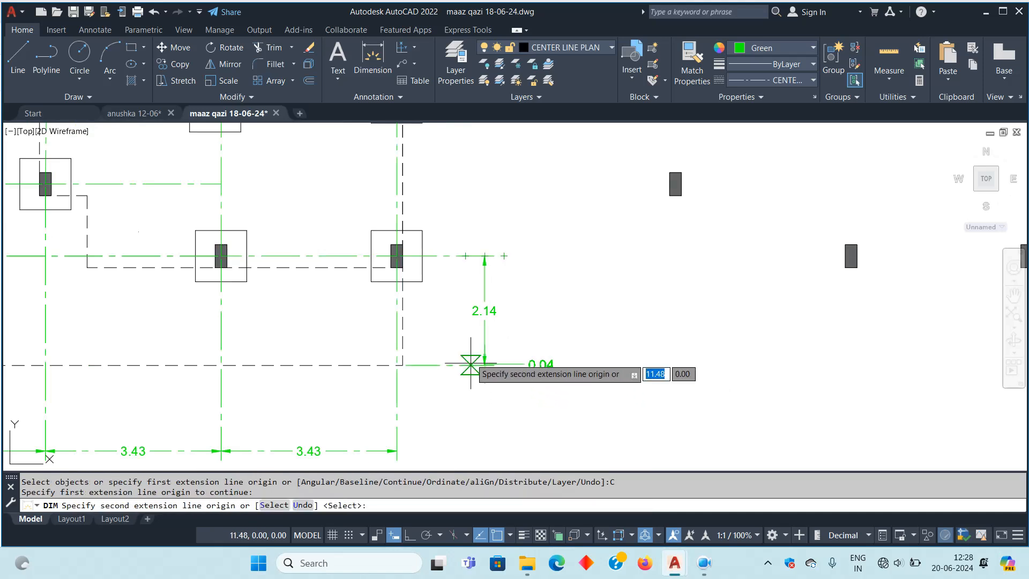
{"action": "middle_click_drag", "start_coordinate": [471, 365], "coordinate": [442, 453]}
{"action": "scroll", "coordinate": [424, 405], "scroll_direction": "up", "scroll_amount": 4}
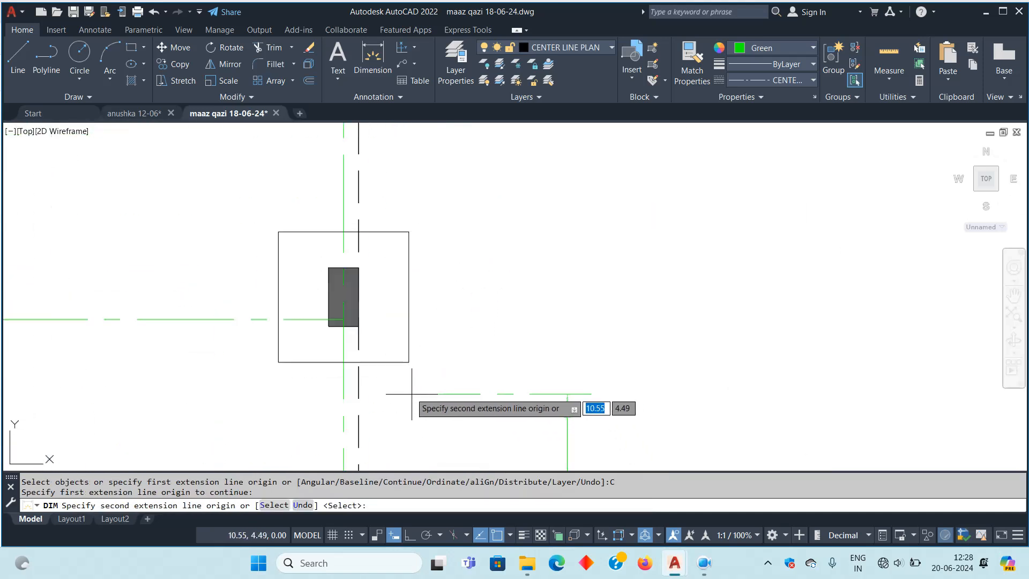
{"action": "left_click", "coordinate": [344, 296]}
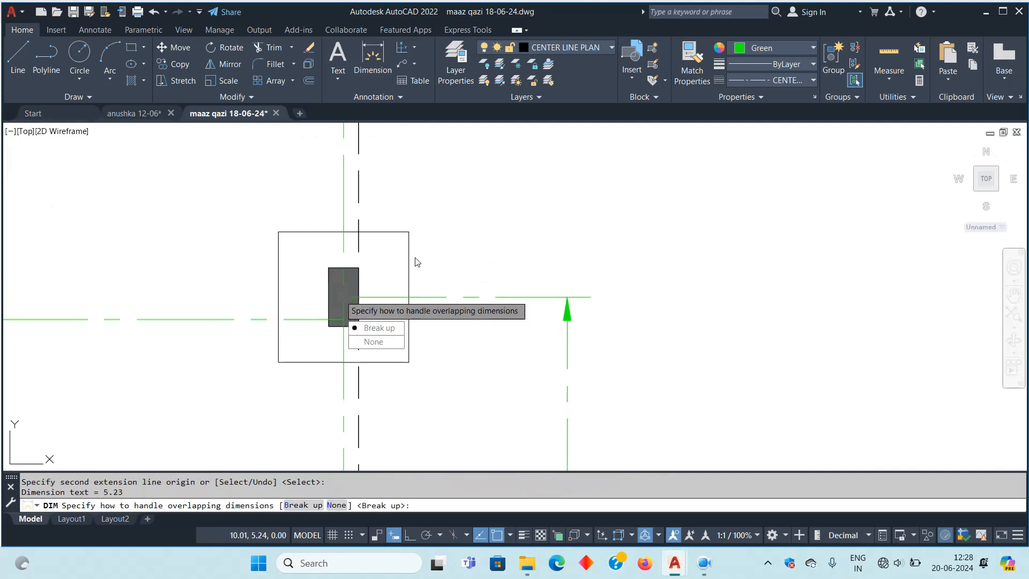
{"action": "middle_click_drag", "start_coordinate": [450, 264], "coordinate": [435, 294]}
{"action": "middle_click_drag", "start_coordinate": [442, 219], "coordinate": [445, 281]}
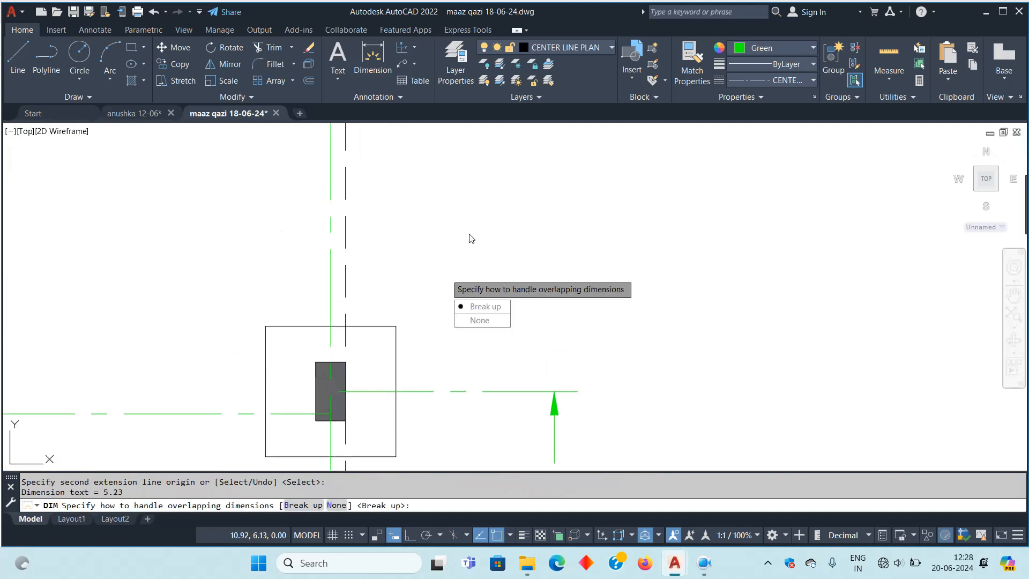
{"action": "left_click", "coordinate": [492, 309]}
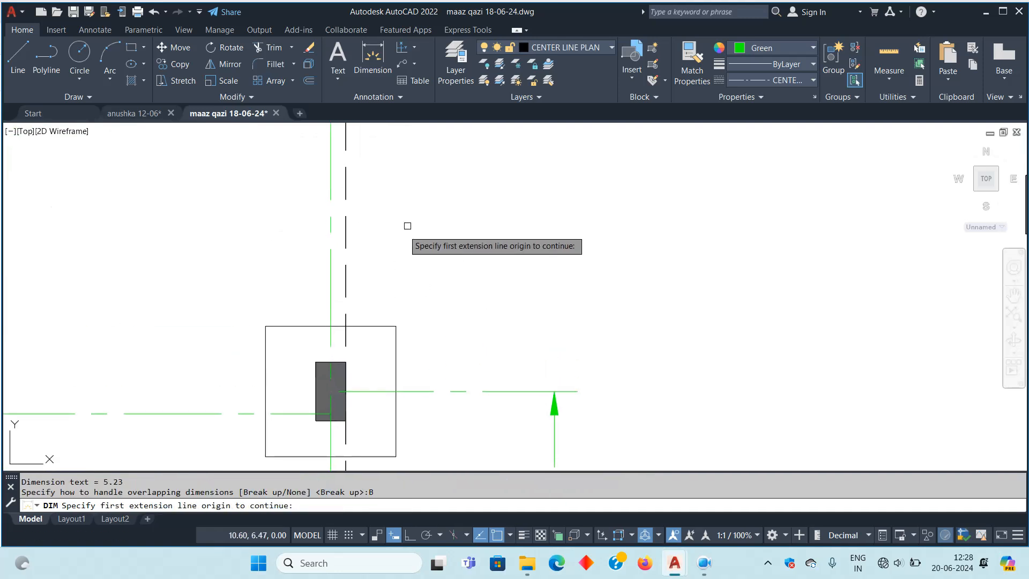
Extend the right vertical chain to the centres of the upper two right-line columns and to the plot's upper-right corner
{"action": "left_click", "coordinate": [445, 391]}
{"action": "middle_click_drag", "start_coordinate": [416, 214], "coordinate": [441, 436]}
{"action": "left_click", "coordinate": [356, 176]}
{"action": "scroll", "coordinate": [460, 298], "scroll_direction": "down", "scroll_amount": 6}
{"action": "scroll", "coordinate": [461, 225], "scroll_direction": "up", "scroll_amount": 5}
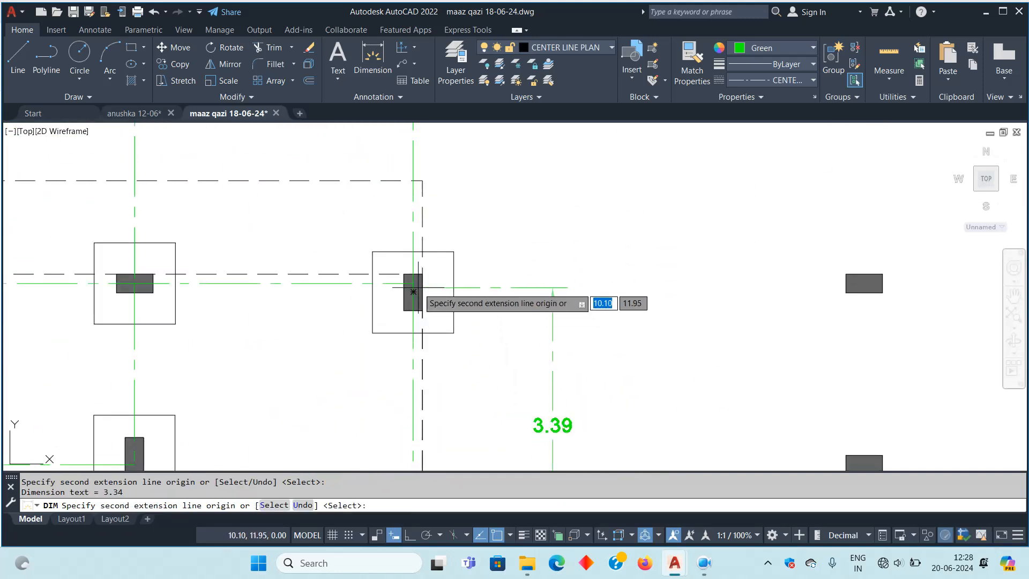
{"action": "left_click", "coordinate": [413, 293]}
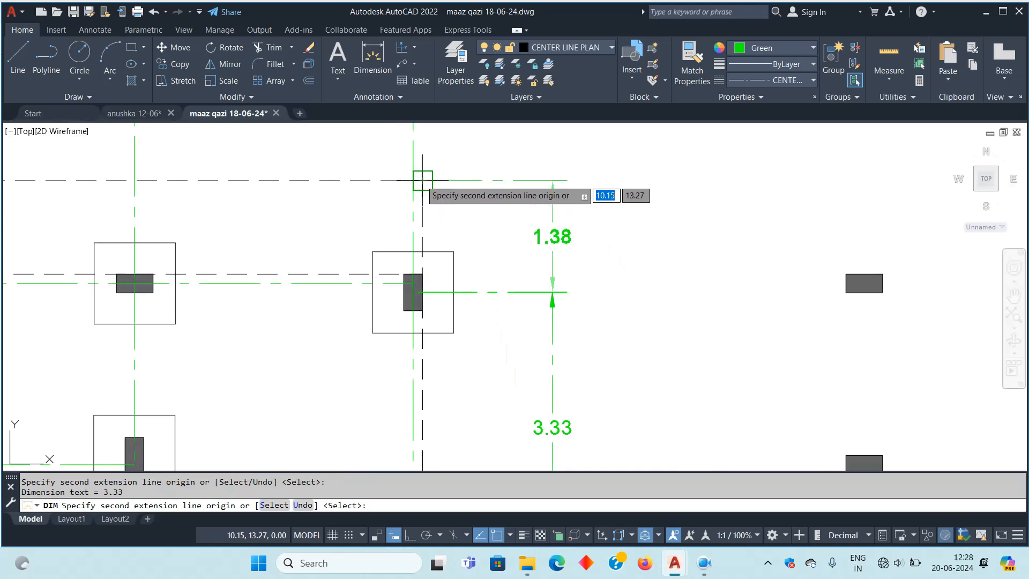
{"action": "scroll", "coordinate": [498, 263], "scroll_direction": "down", "scroll_amount": 6}
{"action": "middle_click_drag", "start_coordinate": [498, 262], "coordinate": [550, 244]}
{"action": "scroll", "coordinate": [551, 252], "scroll_direction": "up", "scroll_amount": 9}
{"action": "key", "text": "Return"}
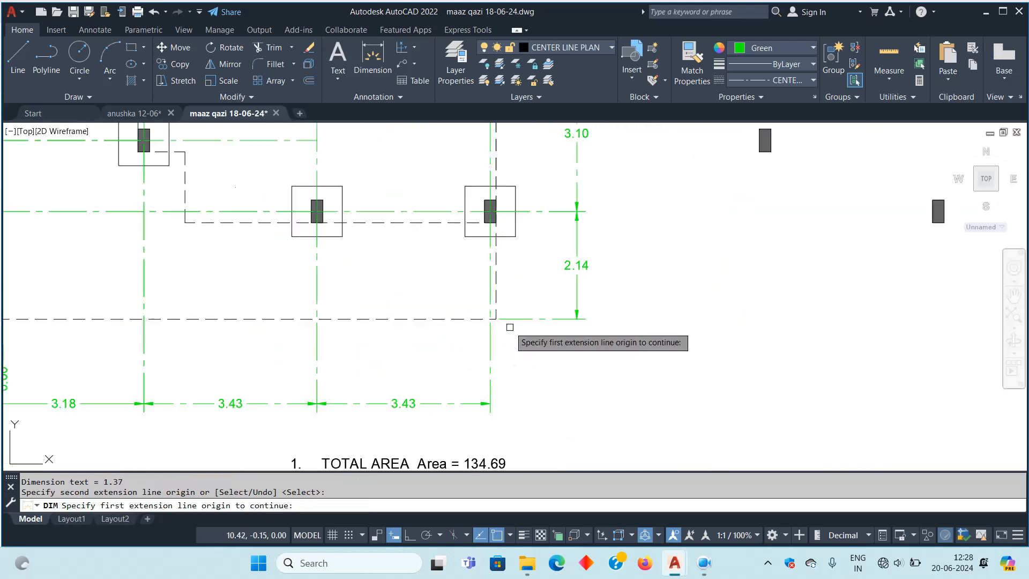
{"action": "left_click", "coordinate": [402, 50]}
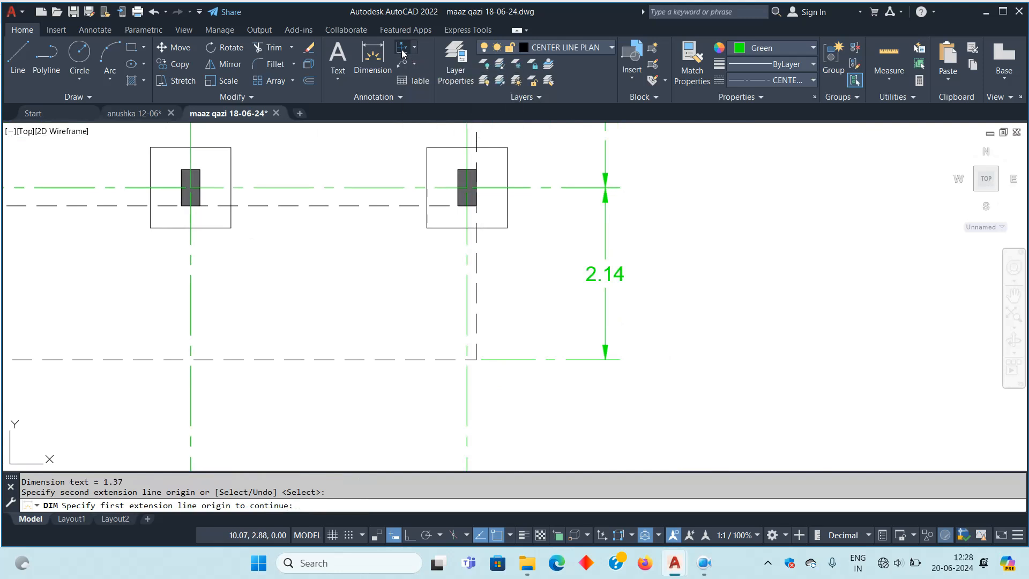
{"action": "scroll", "coordinate": [465, 398], "scroll_direction": "up", "scroll_amount": 2}
{"action": "left_click", "coordinate": [477, 338]}
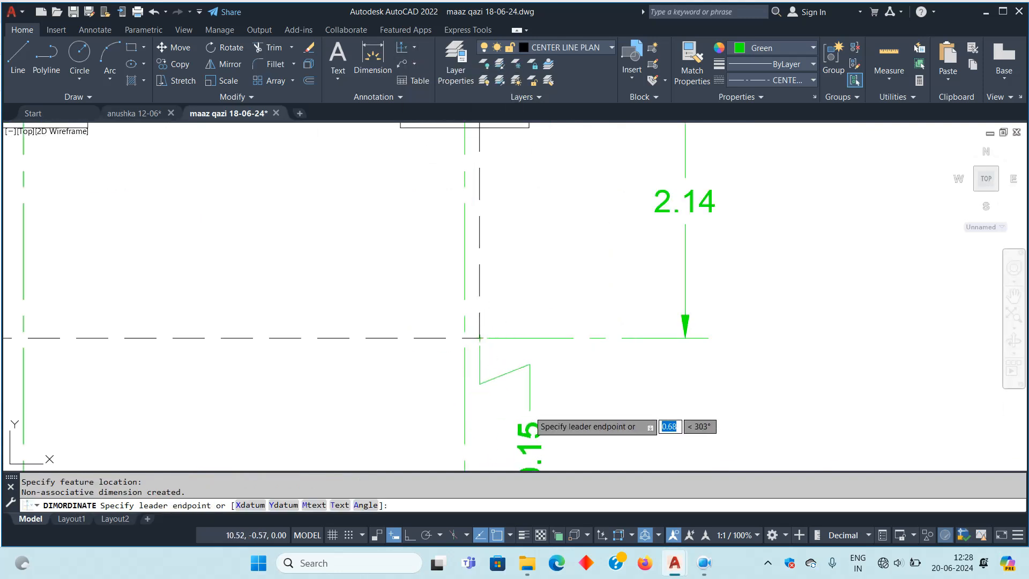
{"action": "scroll", "coordinate": [525, 358], "scroll_direction": "down", "scroll_amount": 2}
{"action": "scroll", "coordinate": [442, 358], "scroll_direction": "down", "scroll_amount": 2}
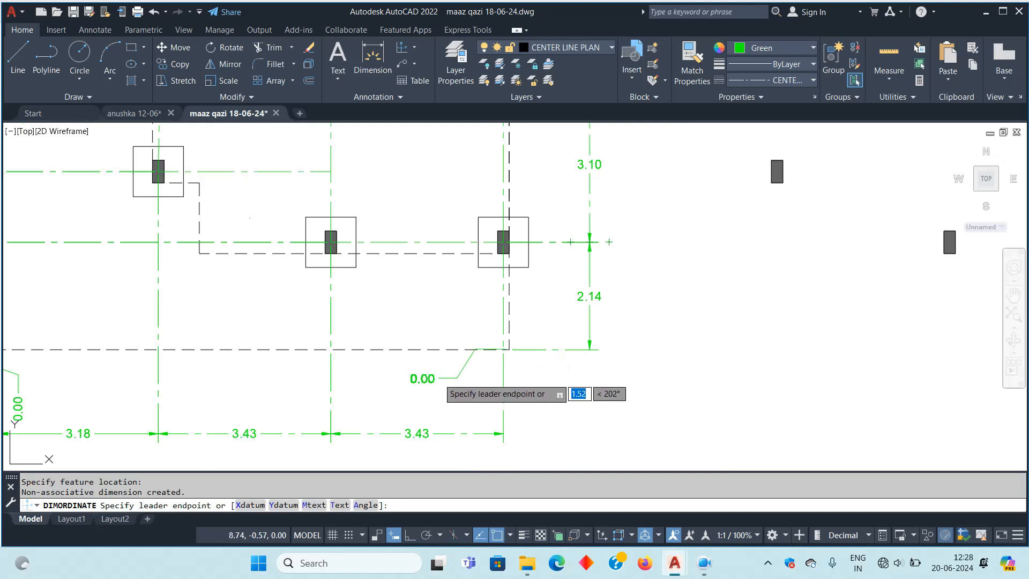
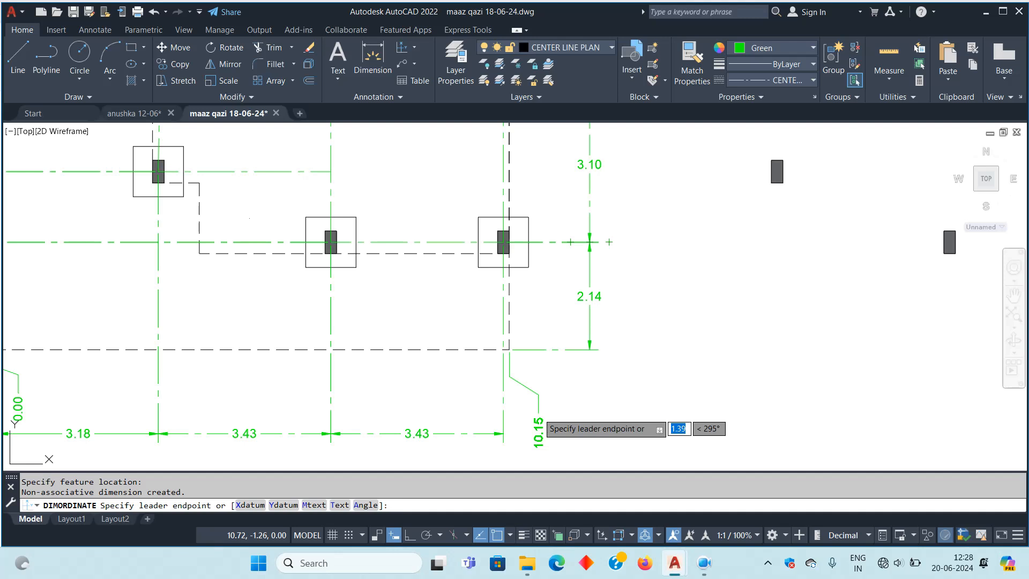
{"action": "key", "text": "Escape"}
Add a Y ordinate dimension at the centre of the middle line's second column from the bottom, with its text to the column's upper left
{"action": "scroll", "coordinate": [546, 398], "scroll_direction": "down", "scroll_amount": 2}
{"action": "middle_click_drag", "start_coordinate": [624, 320], "coordinate": [610, 361]}
{"action": "scroll", "coordinate": [601, 347], "scroll_direction": "down", "scroll_amount": 2}
{"action": "middle_click_drag", "start_coordinate": [558, 294], "coordinate": [487, 333]}
{"action": "mouse_move", "coordinate": [455, 289]}
{"action": "middle_mouse_down"}
{"action": "mouse_move", "coordinate": [400, 289]}
{"action": "mouse_move", "coordinate": [471, 247]}
{"action": "middle_mouse_up"}
{"action": "middle_click_drag", "start_coordinate": [546, 307], "coordinate": [556, 342]}
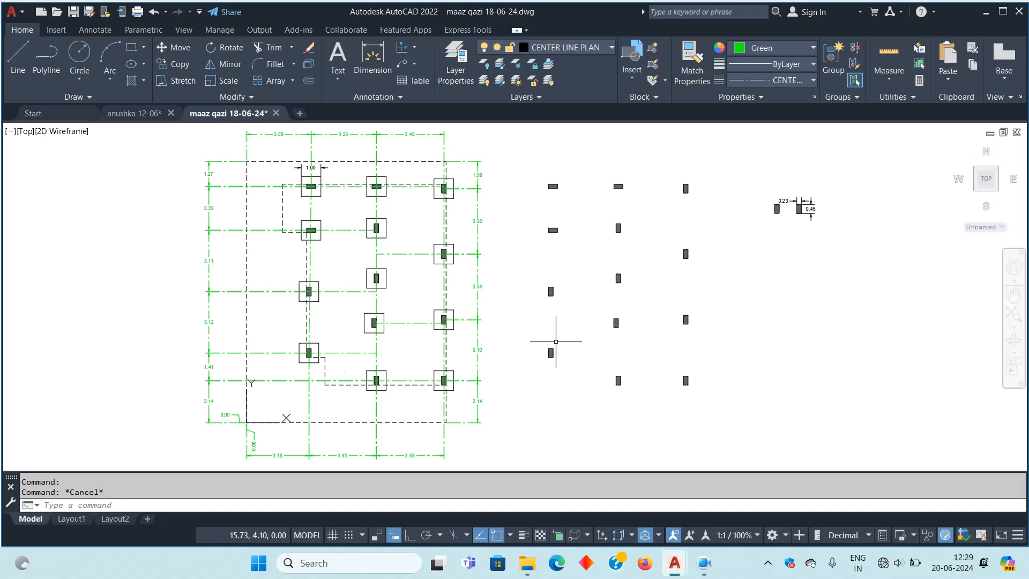
{"action": "scroll", "coordinate": [394, 378], "scroll_direction": "up", "scroll_amount": 5}
{"action": "scroll", "coordinate": [531, 332], "scroll_direction": "down", "scroll_amount": 5}
{"action": "scroll", "coordinate": [547, 295], "scroll_direction": "up", "scroll_amount": 5}
{"action": "middle_click_drag", "start_coordinate": [547, 287], "coordinate": [535, 386]}
{"action": "scroll", "coordinate": [504, 285], "scroll_direction": "up", "scroll_amount": 2}
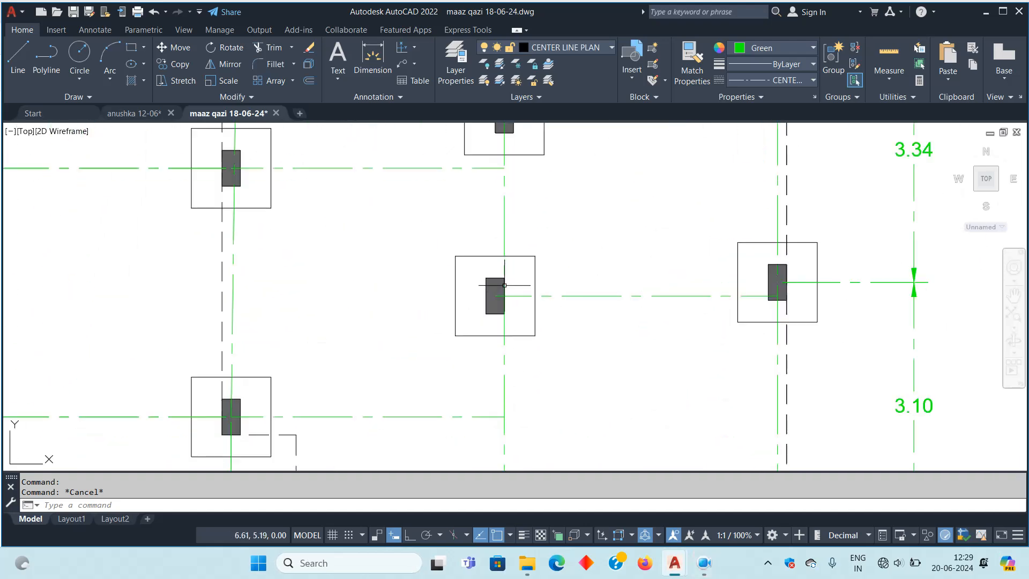
{"action": "left_click", "coordinate": [403, 49]}
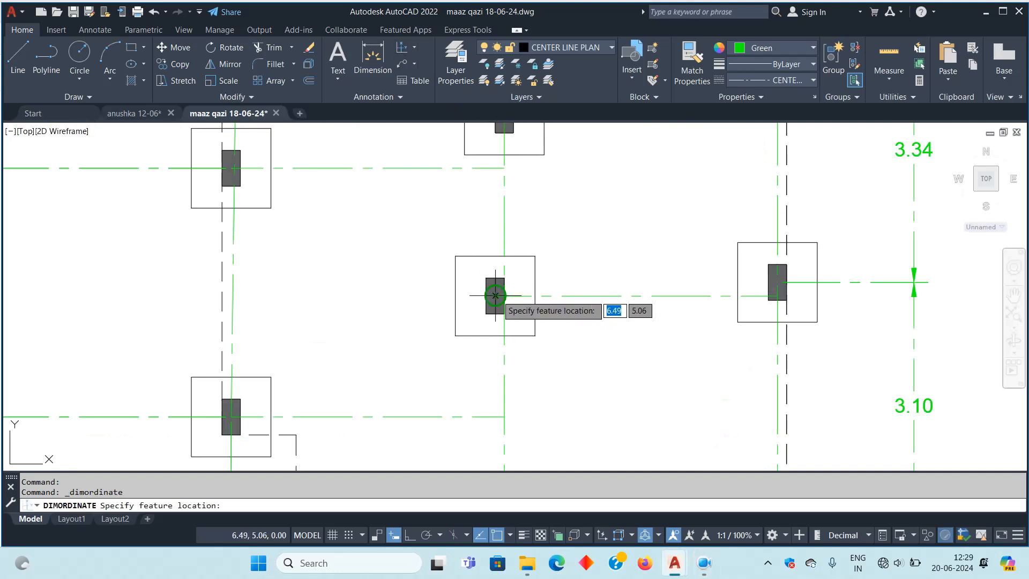
{"action": "left_click", "coordinate": [495, 295]}
{"action": "left_click", "coordinate": [406, 255]}
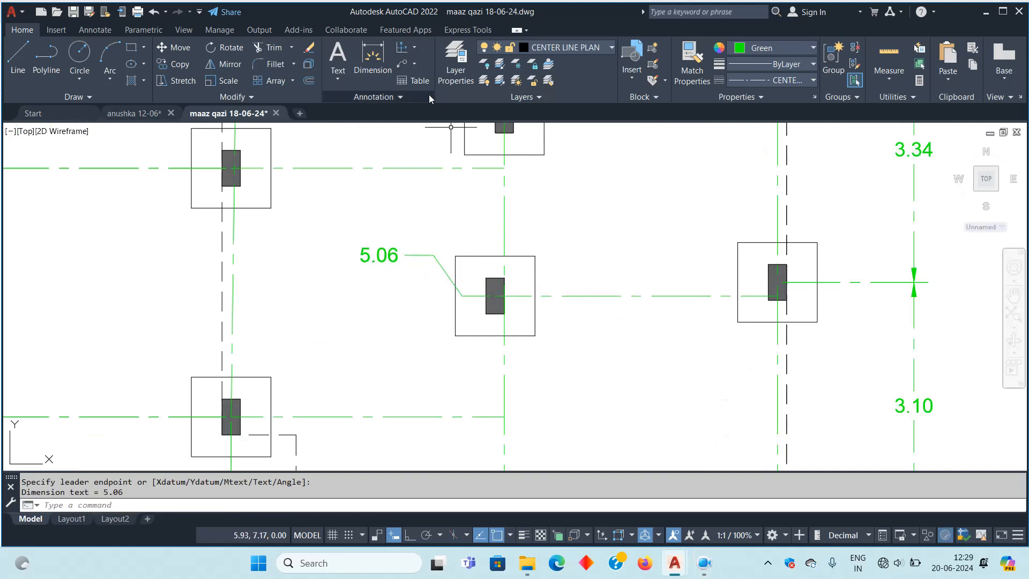
Add an X ordinate dimension at the same column's centre, ending its leader below and to the right of the footing
{"action": "left_click", "coordinate": [403, 50]}
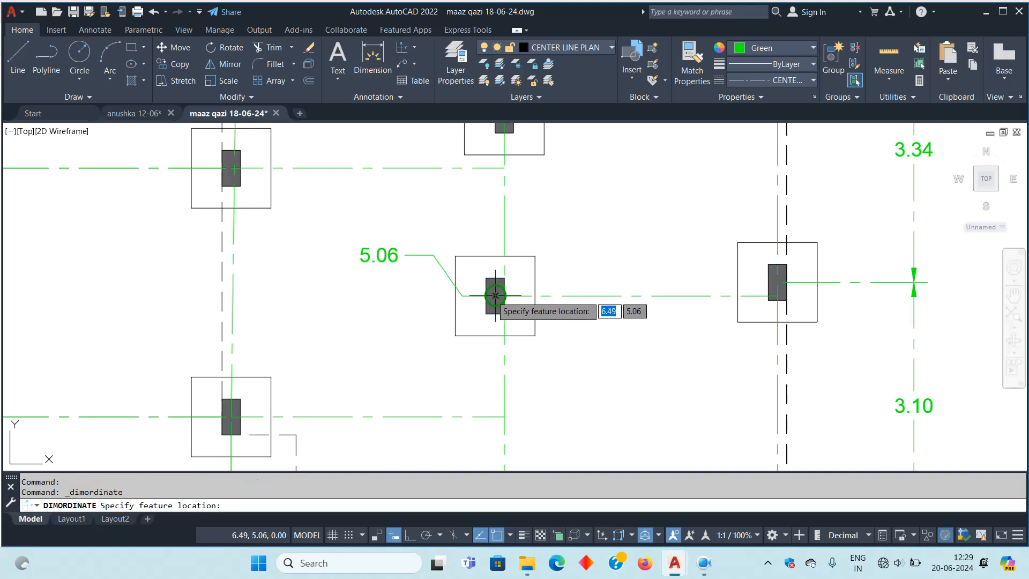
{"action": "left_click", "coordinate": [495, 296]}
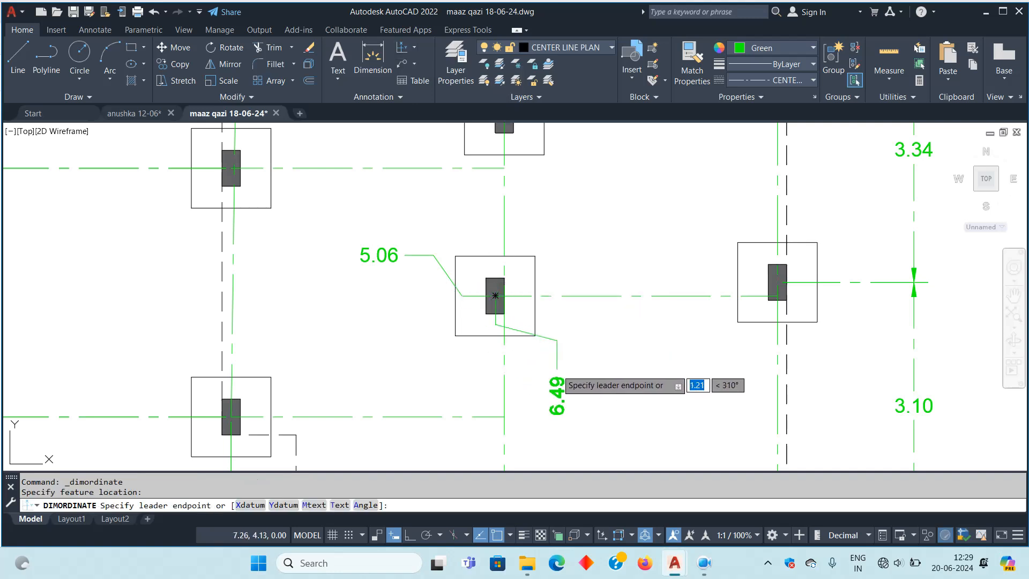
{"action": "left_click", "coordinate": [557, 375]}
Add a Y ordinate dimension at the centre of the middle line's third column, with its text to the column's upper left
{"action": "middle_click_drag", "start_coordinate": [541, 188], "coordinate": [517, 360]}
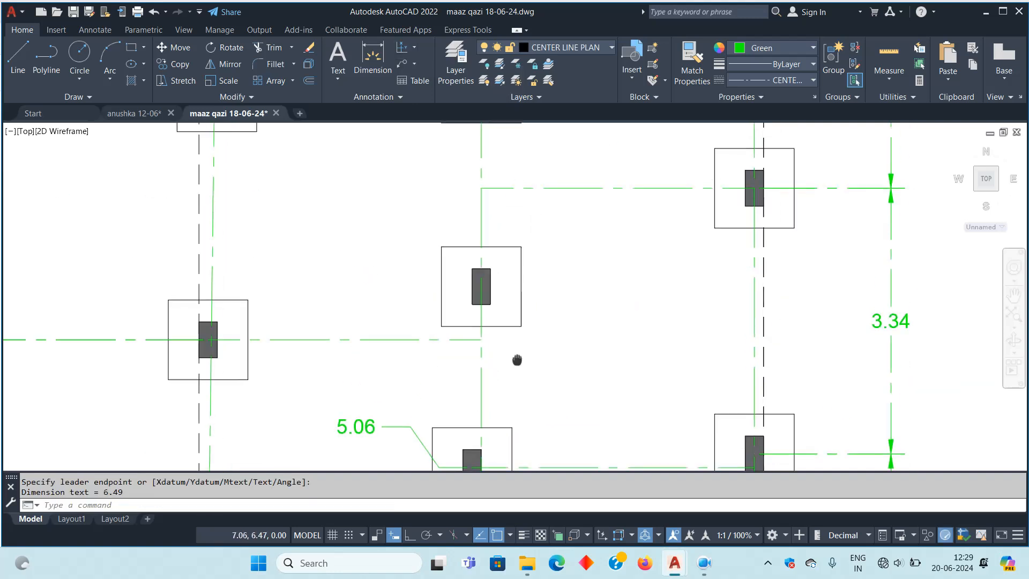
{"action": "left_click", "coordinate": [403, 49]}
{"action": "left_click", "coordinate": [480, 287]}
{"action": "left_click", "coordinate": [414, 227]}
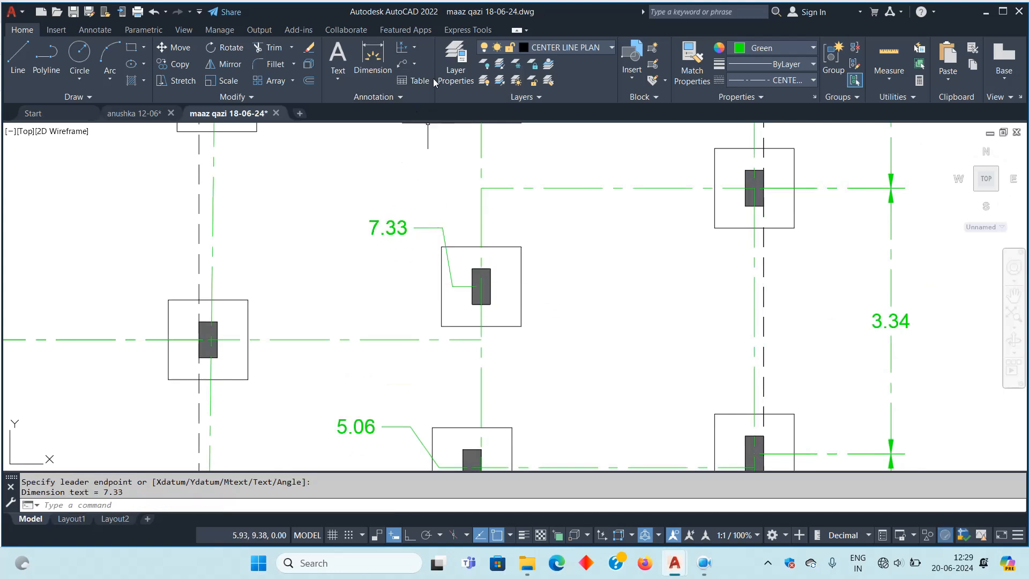
Try a second ordinate dimension at the third middle-line column's centre with its leader to the lower right, and erase it
{"action": "left_click", "coordinate": [403, 49]}
{"action": "left_click", "coordinate": [481, 287]}
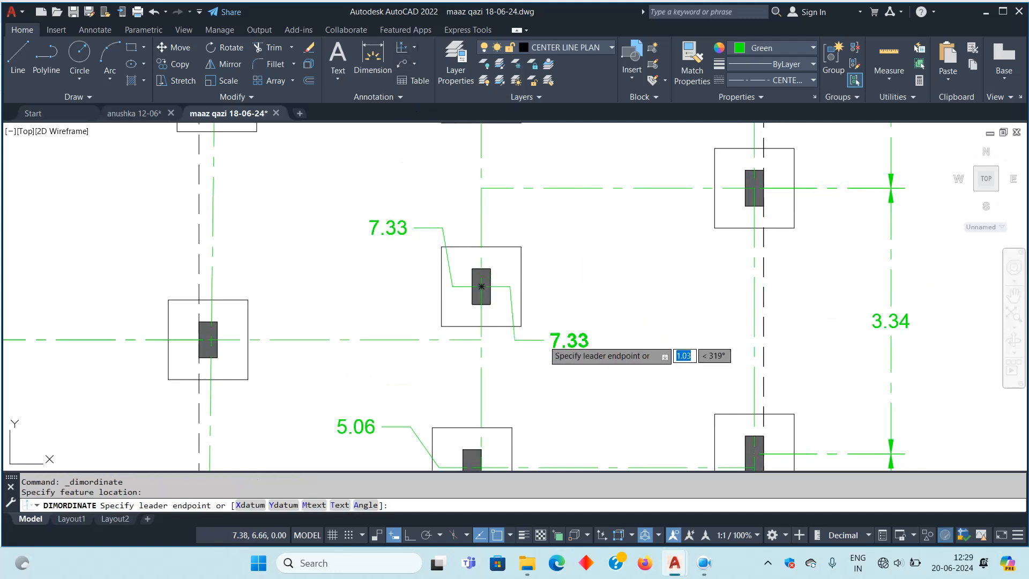
{"action": "left_click", "coordinate": [558, 355]}
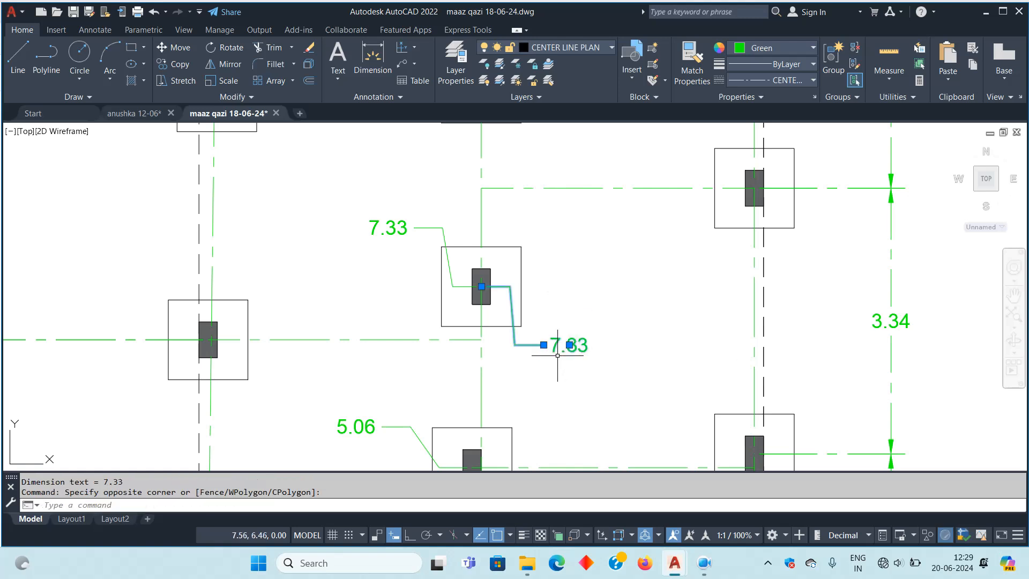
{"action": "scroll", "coordinate": [561, 359], "scroll_direction": "down", "scroll_amount": 2}
Add an X ordinate dimension at the third middle-line column's centre, ending its leader just below the footing
{"action": "middle_click_drag", "start_coordinate": [558, 340], "coordinate": [533, 292]}
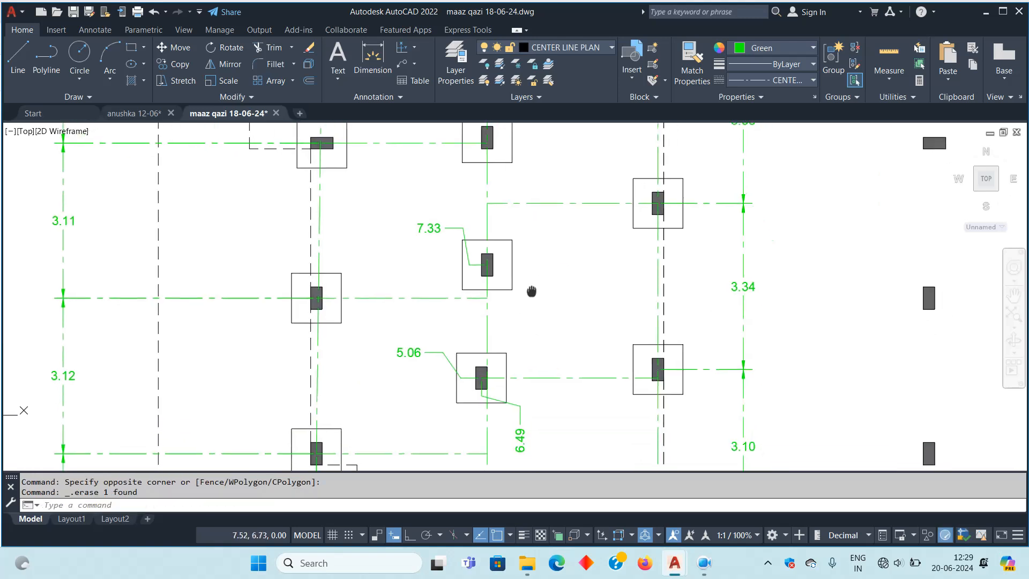
{"action": "left_click", "coordinate": [394, 61]}
{"action": "scroll", "coordinate": [501, 249], "scroll_direction": "up", "scroll_amount": 2}
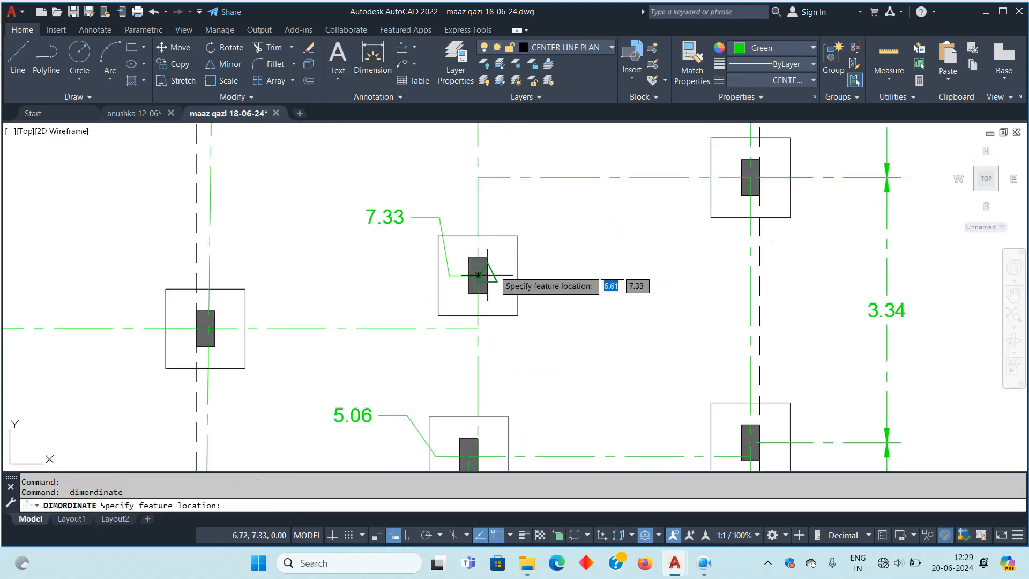
{"action": "left_click", "coordinate": [478, 275]}
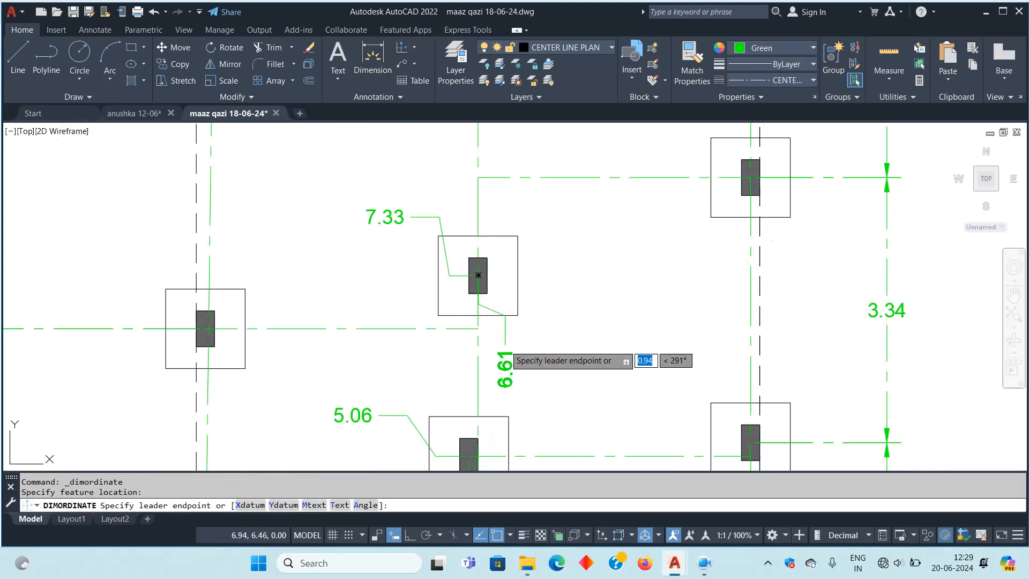
{"action": "left_click", "coordinate": [504, 350]}
Add a Y ordinate dimension at the centre of the middle line's second column from the top, with its text left of the footing
{"action": "middle_click_drag", "start_coordinate": [512, 178], "coordinate": [524, 395]}
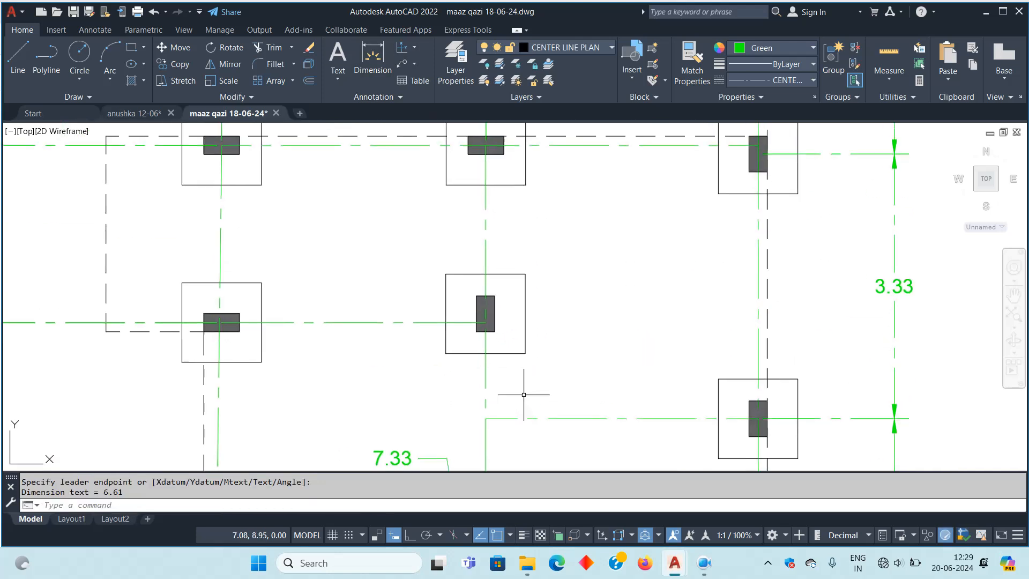
{"action": "left_click", "coordinate": [401, 48]}
{"action": "scroll", "coordinate": [485, 314], "scroll_direction": "up", "scroll_amount": 3}
{"action": "left_click", "coordinate": [506, 381]}
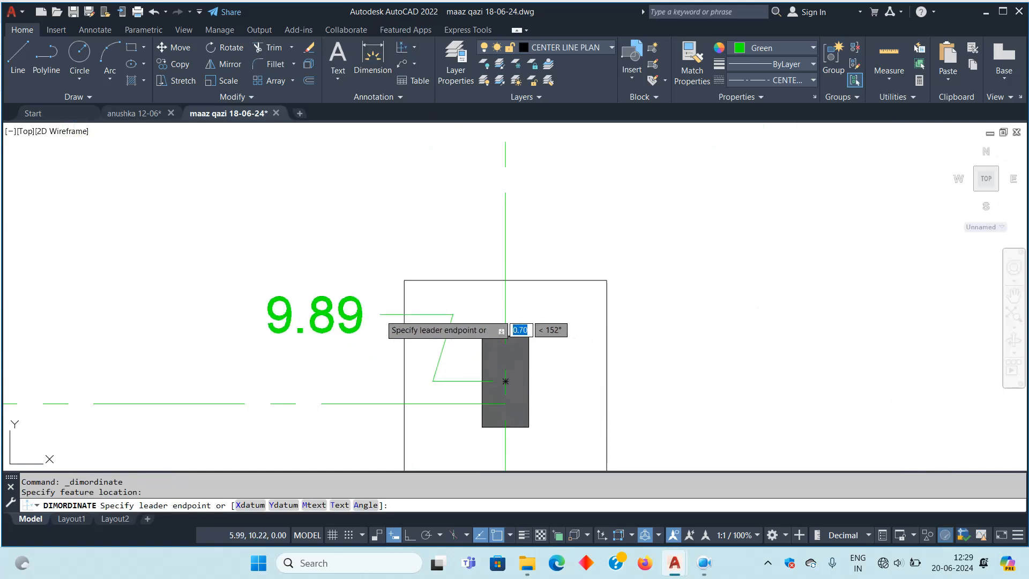
{"action": "left_click", "coordinate": [380, 315]}
Add an X ordinate dimension at the centre of the middle line's second column from the top, placing it below the footing
{"action": "left_click", "coordinate": [402, 47]}
{"action": "middle_click_drag", "start_coordinate": [548, 415], "coordinate": [493, 264]}
{"action": "left_click", "coordinate": [451, 231]}
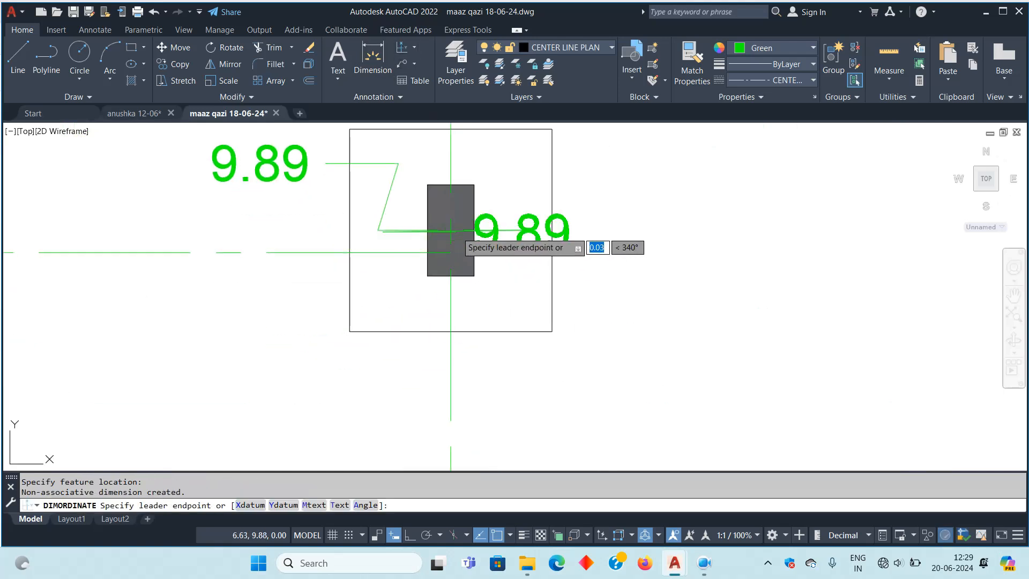
{"action": "left_click", "coordinate": [534, 365]}
Examine the ordinate dimensions on the middle column line against the surrounding columns and the outer dimension chains
{"action": "scroll", "coordinate": [533, 345], "scroll_direction": "down", "scroll_amount": 3}
{"action": "middle_click_drag", "start_coordinate": [498, 226], "coordinate": [526, 394]}
{"action": "middle_click_drag", "start_coordinate": [537, 291], "coordinate": [534, 320]}
{"action": "scroll", "coordinate": [528, 309], "scroll_direction": "down", "scroll_amount": 2}
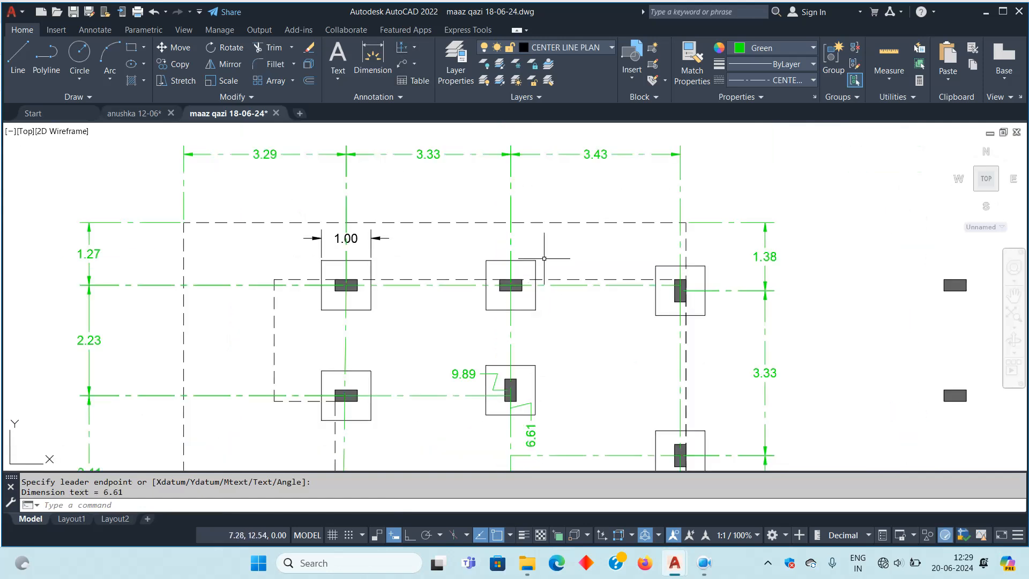
{"action": "middle_click_drag", "start_coordinate": [655, 305], "coordinate": [618, 219]}
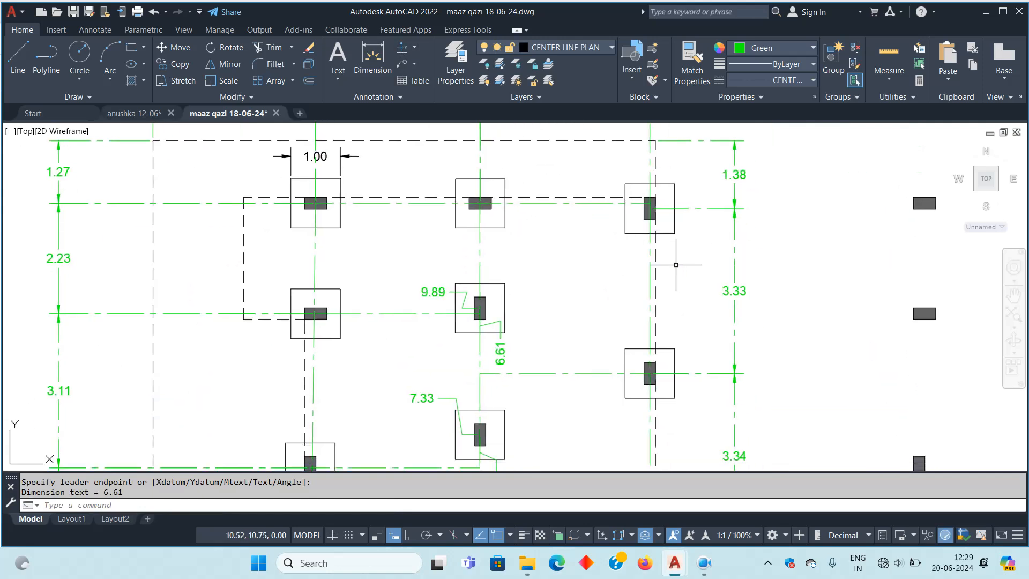
{"action": "middle_click_drag", "start_coordinate": [383, 280], "coordinate": [384, 394]}
{"action": "scroll", "coordinate": [510, 238], "scroll_direction": "down", "scroll_amount": 3}
{"action": "scroll", "coordinate": [473, 323], "scroll_direction": "up", "scroll_amount": 3}
{"action": "scroll", "coordinate": [554, 302], "scroll_direction": "up", "scroll_amount": 3}
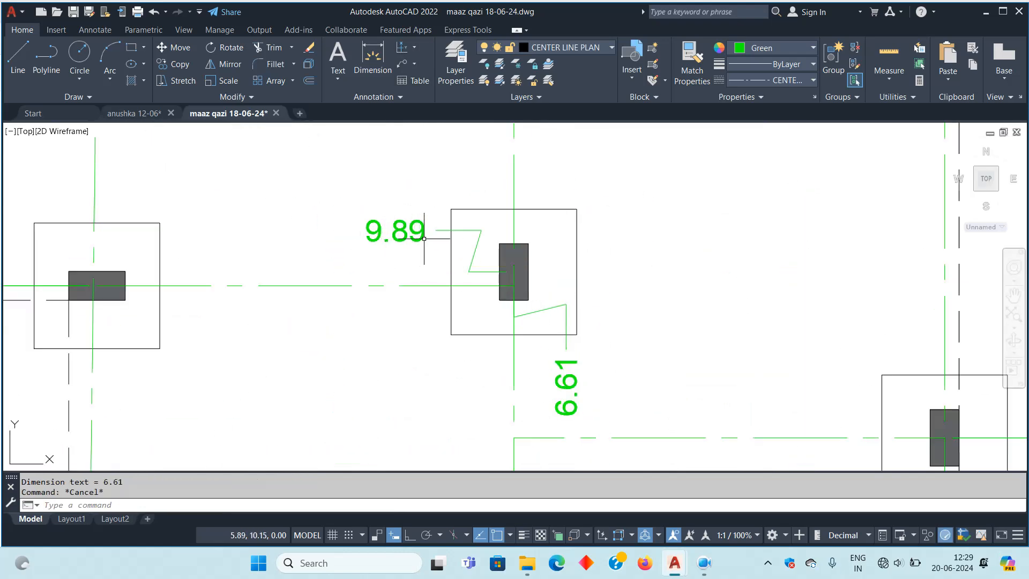
{"action": "scroll", "coordinate": [490, 245], "scroll_direction": "down", "scroll_amount": 2}
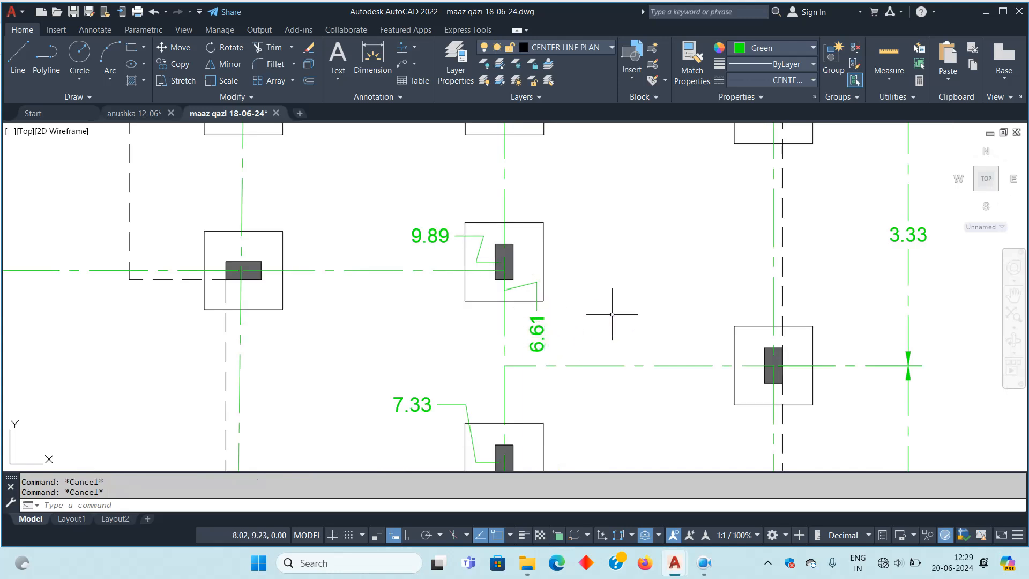
{"action": "middle_click_drag", "start_coordinate": [612, 314], "coordinate": [627, 311]}
{"action": "type", "text": "L"}
{"action": "key", "text": "Return"}
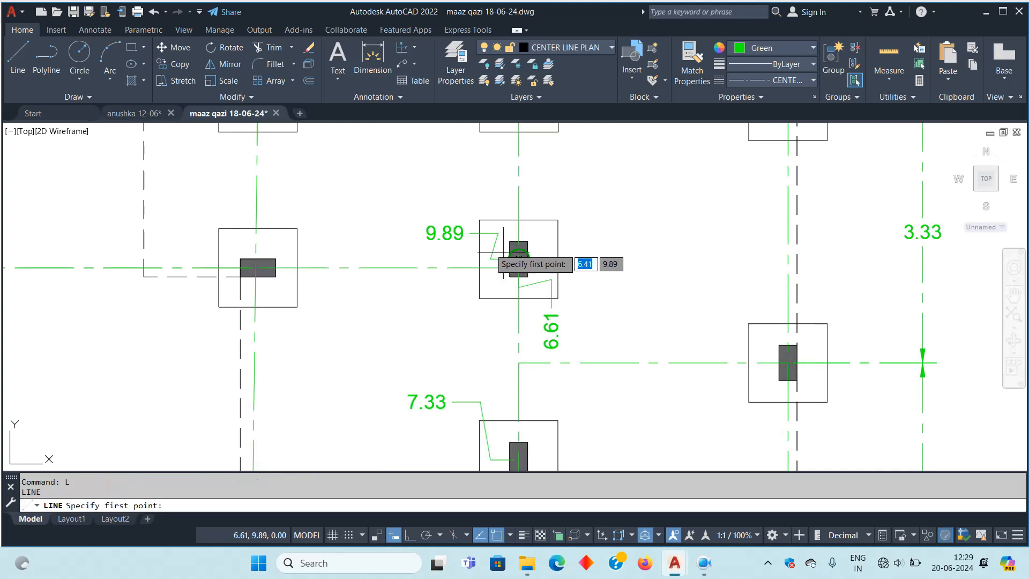
{"action": "key", "text": "Escape"}
Set the current object colour to dark red 153,27,30 and the current linetype to ByBlock
{"action": "left_click", "coordinate": [774, 49]}
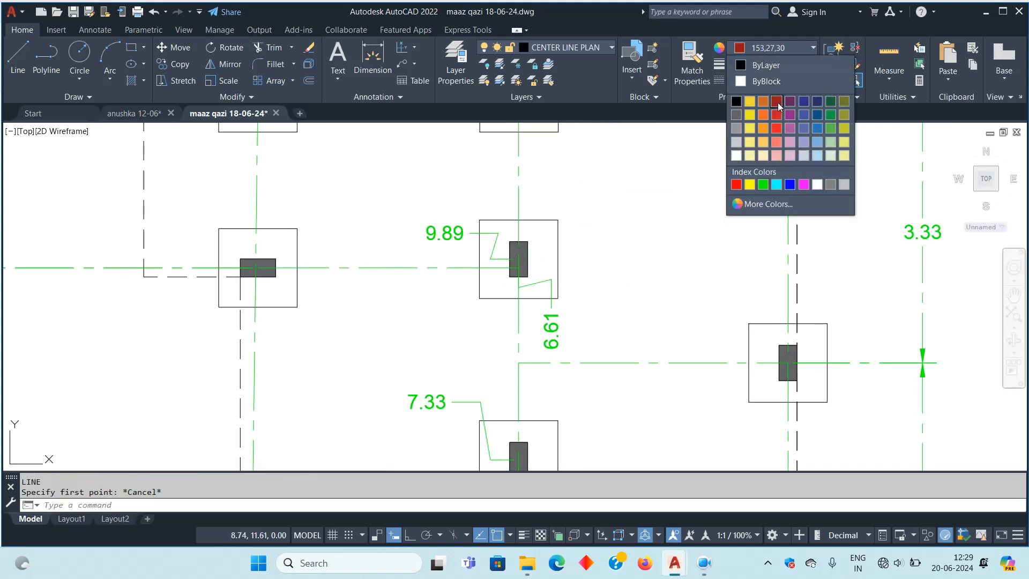
{"action": "left_click", "coordinate": [777, 102]}
{"action": "left_click", "coordinate": [18, 57]}
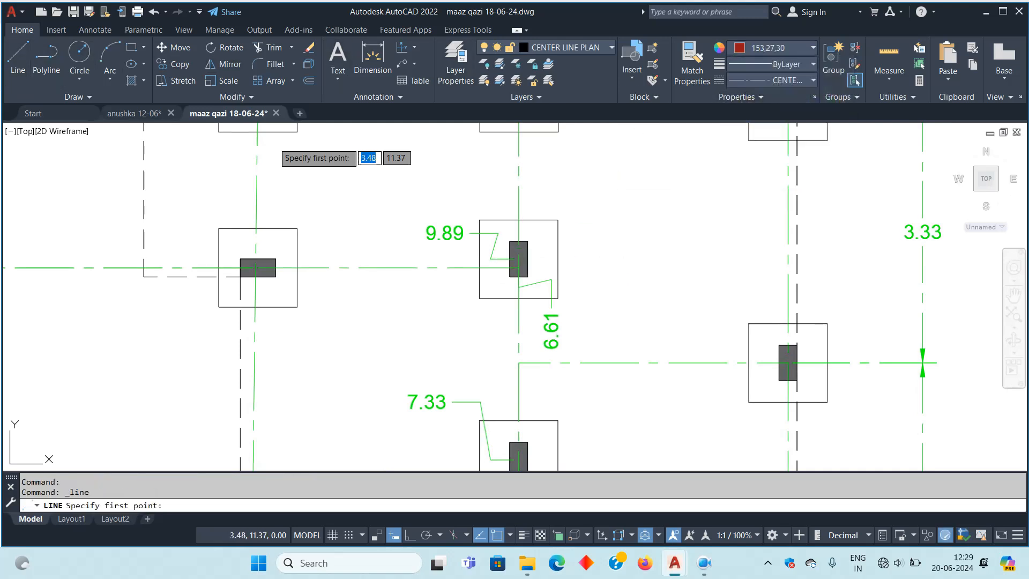
{"action": "left_click", "coordinate": [519, 258]}
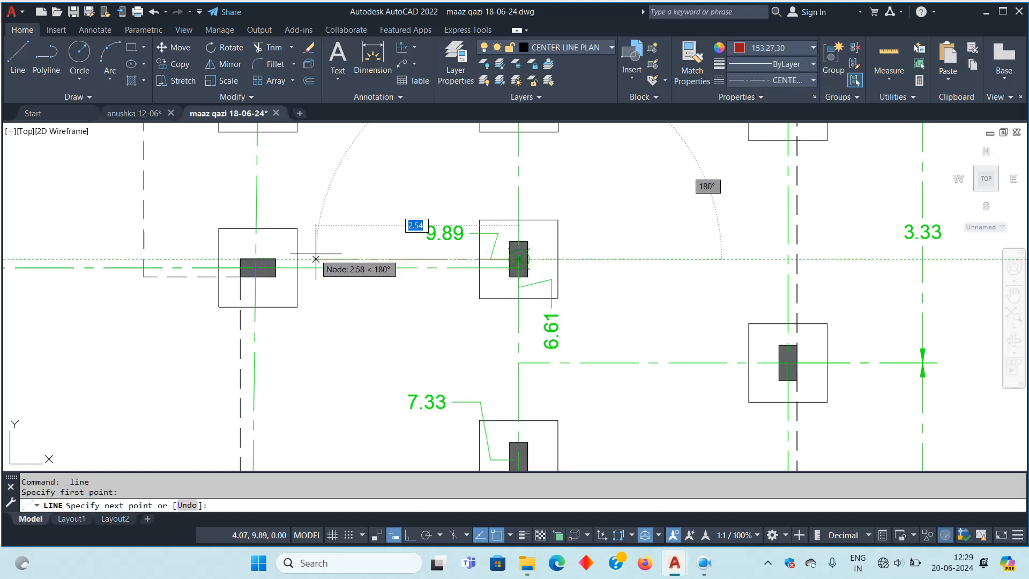
{"action": "left_click", "coordinate": [764, 80]}
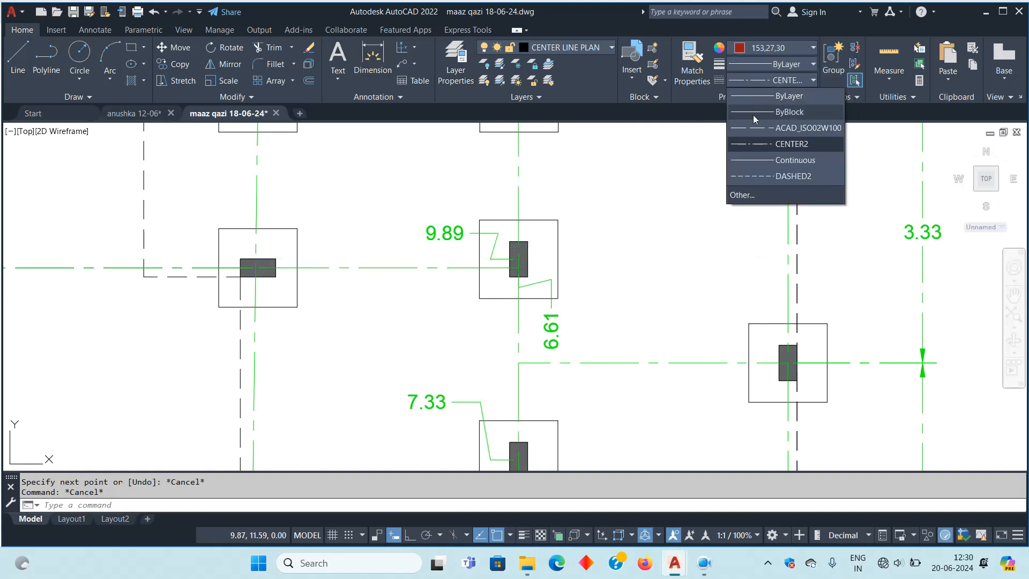
{"action": "left_click", "coordinate": [780, 112]}
Start a polyline at the centre of the middle line's second column from the top and run it 6.61 horizontally left with Ortho on
{"action": "left_click", "coordinate": [17, 53]}
{"action": "left_click", "coordinate": [48, 54]}
{"action": "left_click", "coordinate": [519, 259]}
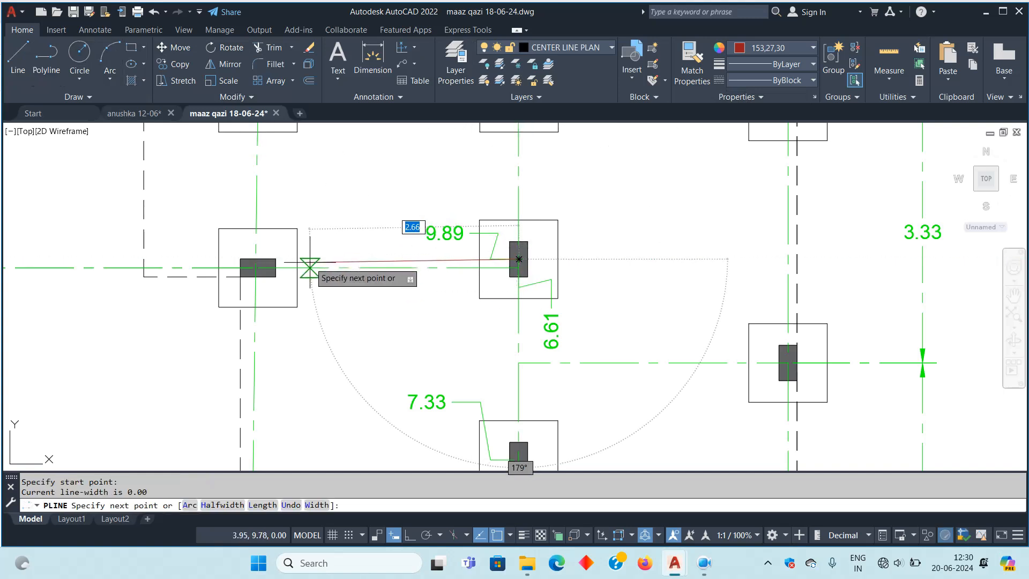
{"action": "key", "text": "F8"}
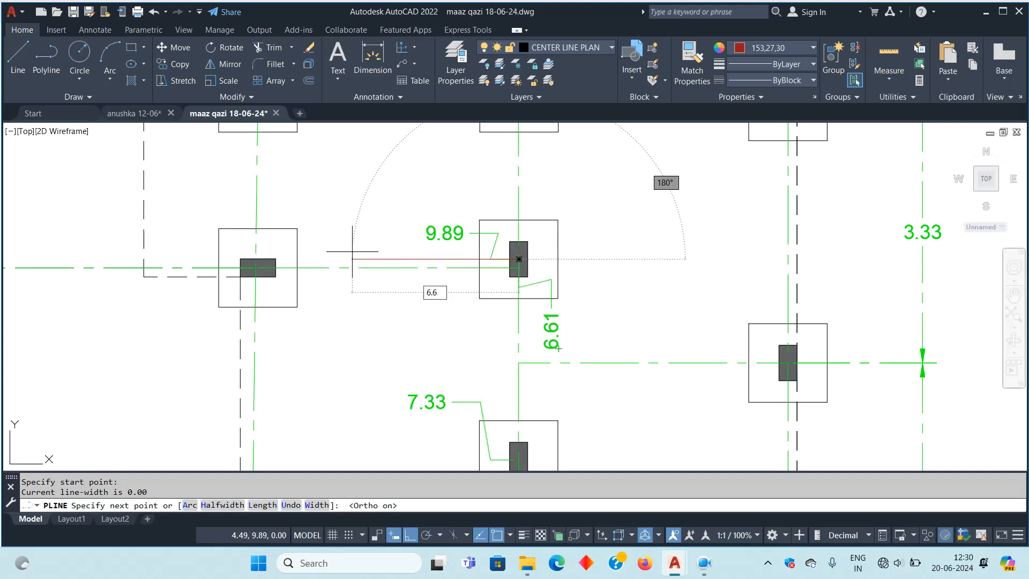
{"action": "key", "text": "Return"}
{"action": "scroll", "coordinate": [662, 283], "scroll_direction": "down", "scroll_amount": 2}
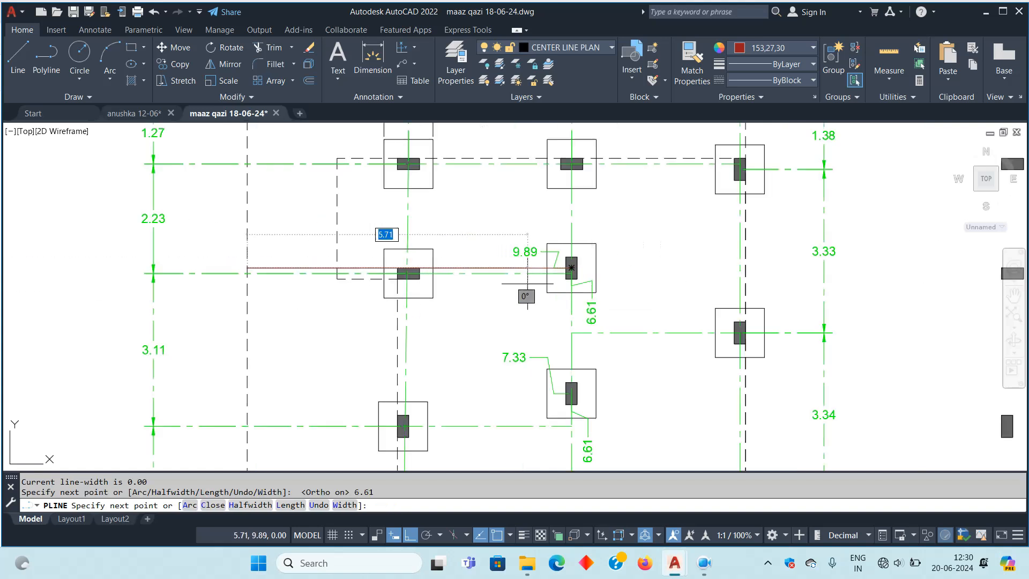
Run the polyline 9.89 vertically down the left boundary to the origin and end it
{"action": "scroll", "coordinate": [260, 273], "scroll_direction": "up", "scroll_amount": 6}
{"action": "scroll", "coordinate": [246, 188], "scroll_direction": "down", "scroll_amount": 6}
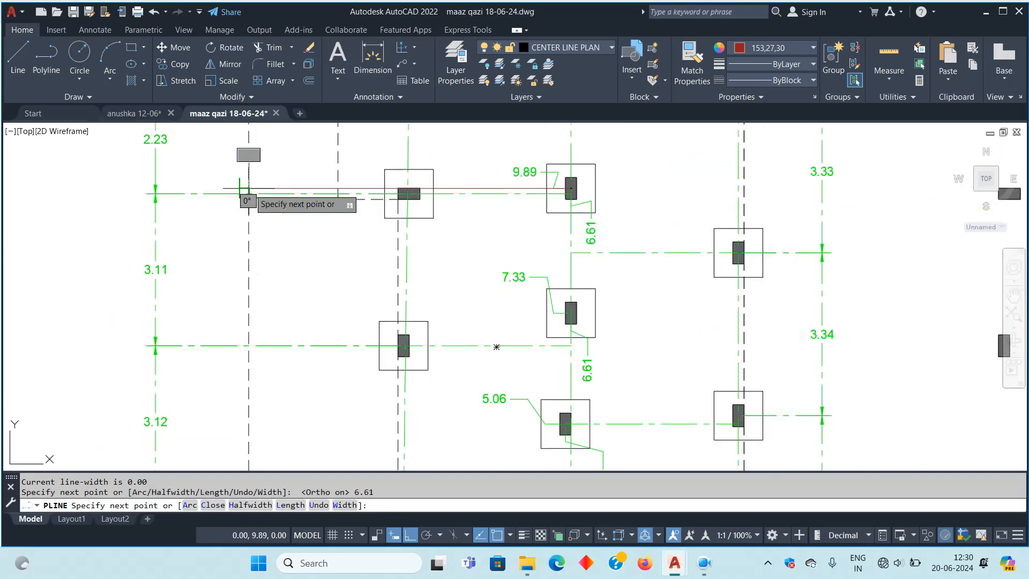
{"action": "scroll", "coordinate": [529, 184], "scroll_direction": "up", "scroll_amount": 4}
{"action": "scroll", "coordinate": [510, 202], "scroll_direction": "down", "scroll_amount": 4}
{"action": "scroll", "coordinate": [504, 198], "scroll_direction": "up", "scroll_amount": 4}
{"action": "scroll", "coordinate": [548, 216], "scroll_direction": "down", "scroll_amount": 4}
{"action": "scroll", "coordinate": [341, 226], "scroll_direction": "down", "scroll_amount": 2}
{"action": "middle_click_drag", "start_coordinate": [340, 289], "coordinate": [351, 225]}
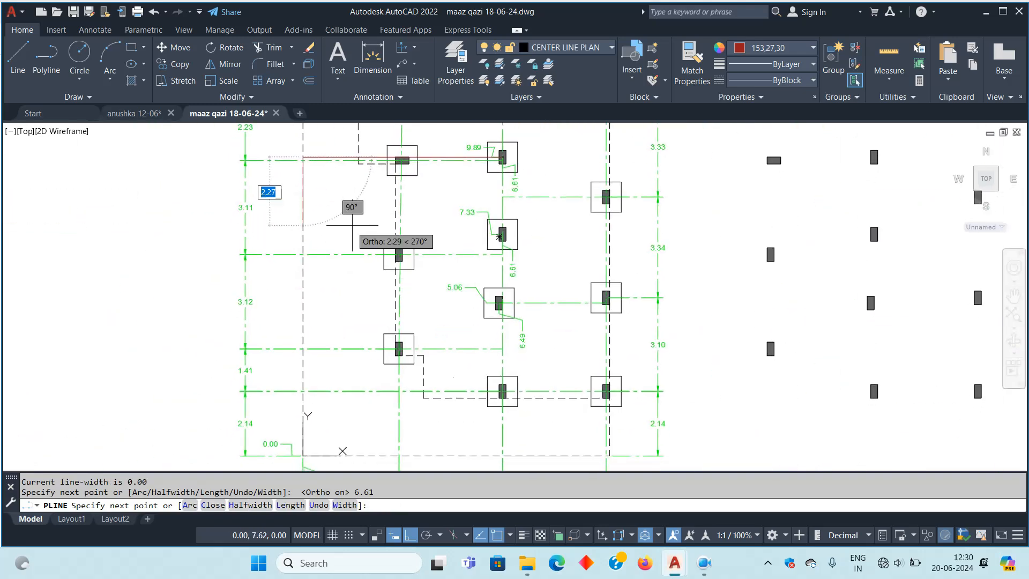
{"action": "scroll", "coordinate": [343, 252], "scroll_direction": "up", "scroll_amount": 2}
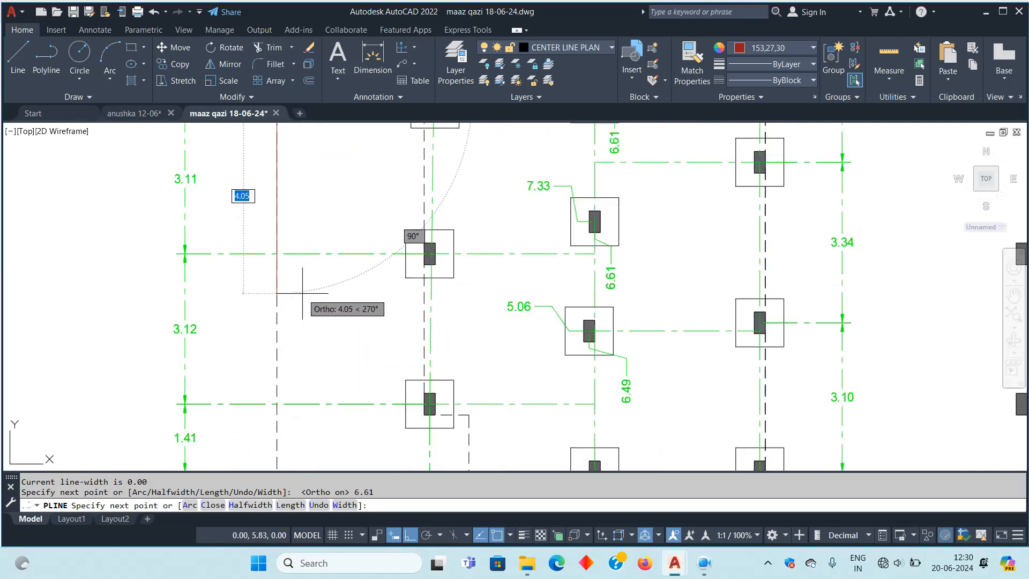
{"action": "key", "text": "Return"}
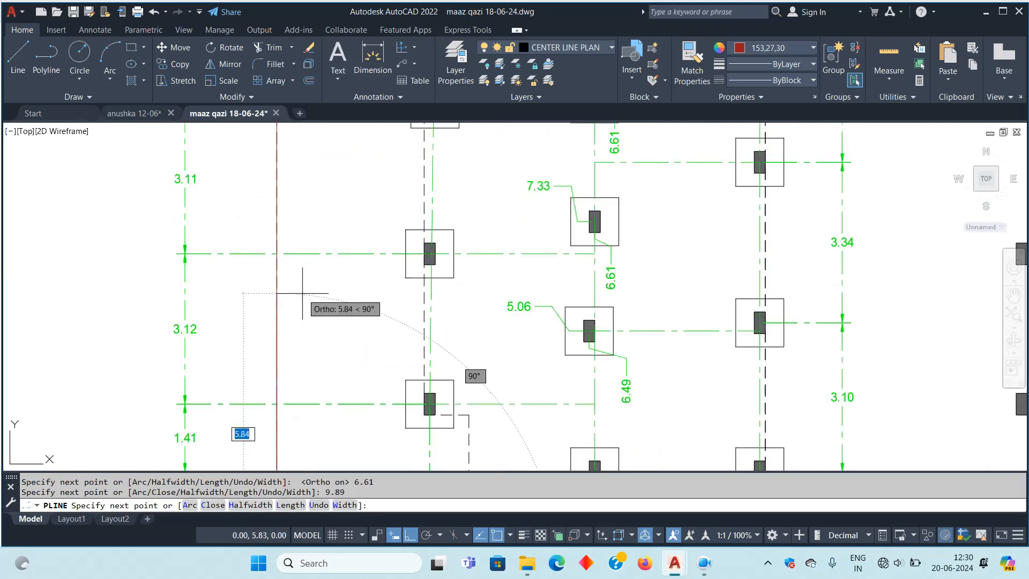
{"action": "scroll", "coordinate": [268, 300], "scroll_direction": "down", "scroll_amount": 4}
{"action": "scroll", "coordinate": [285, 332], "scroll_direction": "up", "scroll_amount": 3}
{"action": "key", "text": "Return"}
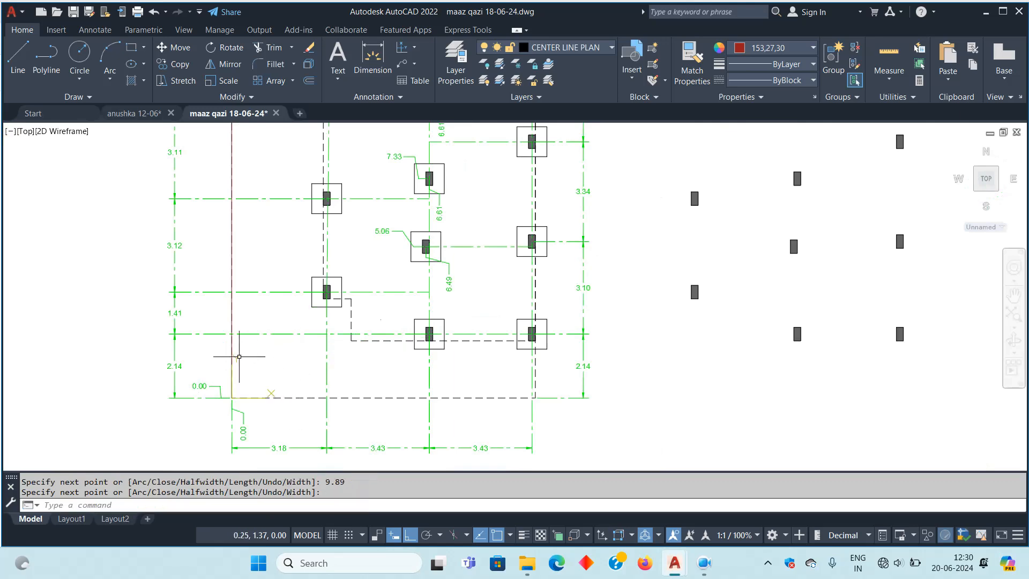
Select the checking polyline, compare its two legs with the column's ordinates, and delete it
{"action": "mouse_move", "coordinate": [312, 312]}
{"action": "middle_mouse_down"}
{"action": "mouse_move", "coordinate": [322, 153]}
{"action": "mouse_move", "coordinate": [323, 195]}
{"action": "middle_mouse_up"}
{"action": "middle_click_drag", "start_coordinate": [358, 127], "coordinate": [387, 304]}
{"action": "middle_click_drag", "start_coordinate": [408, 199], "coordinate": [434, 289]}
{"action": "scroll", "coordinate": [436, 263], "scroll_direction": "up", "scroll_amount": 4}
{"action": "left_click", "coordinate": [439, 239]}
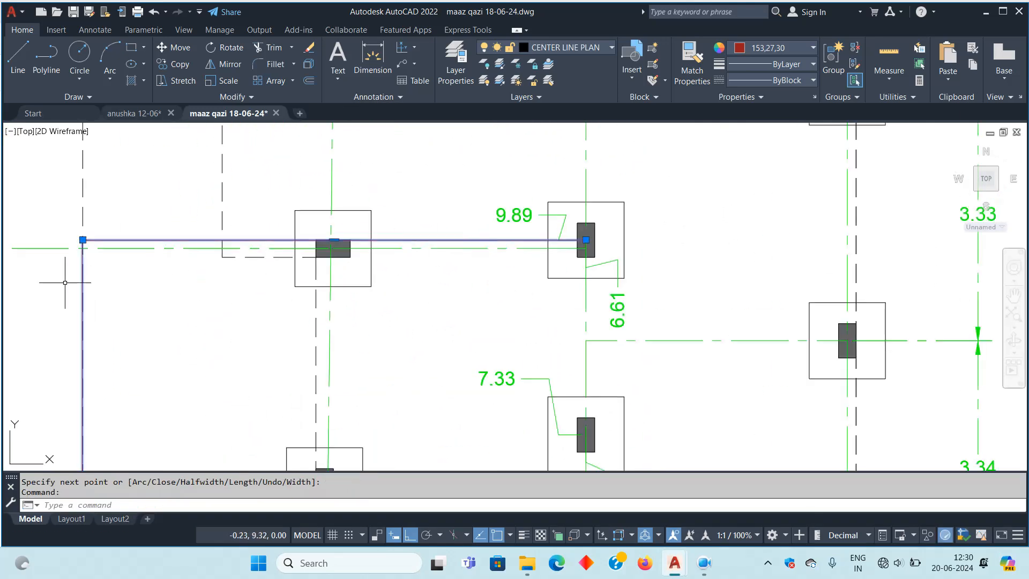
{"action": "scroll", "coordinate": [100, 274], "scroll_direction": "up", "scroll_amount": 2}
{"action": "middle_click_drag", "start_coordinate": [179, 277], "coordinate": [315, 280]}
{"action": "scroll", "coordinate": [314, 280], "scroll_direction": "down", "scroll_amount": 6}
{"action": "middle_click_drag", "start_coordinate": [529, 278], "coordinate": [522, 248]}
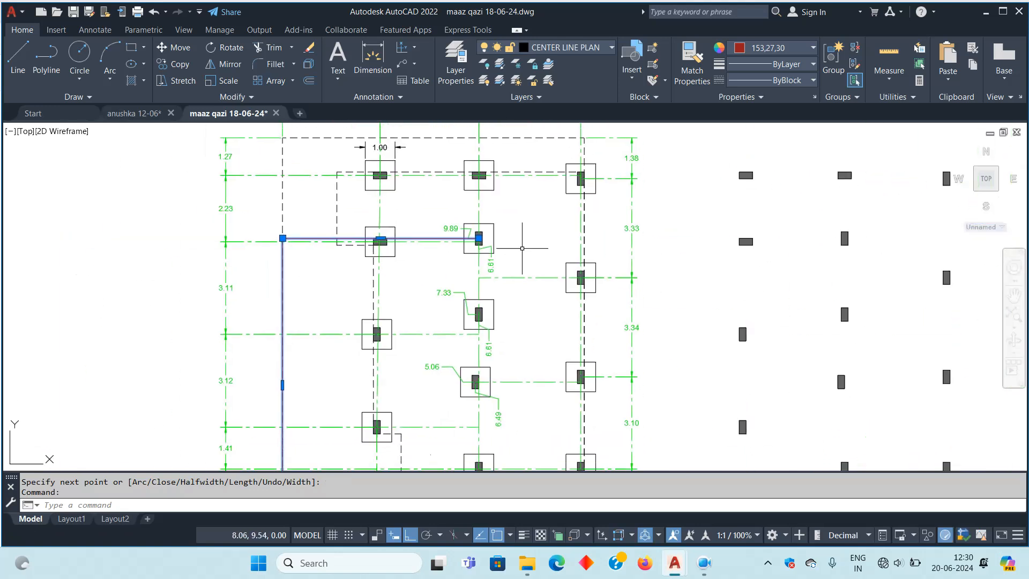
{"action": "key", "text": "Escape"}
{"action": "left_click", "coordinate": [428, 239]}
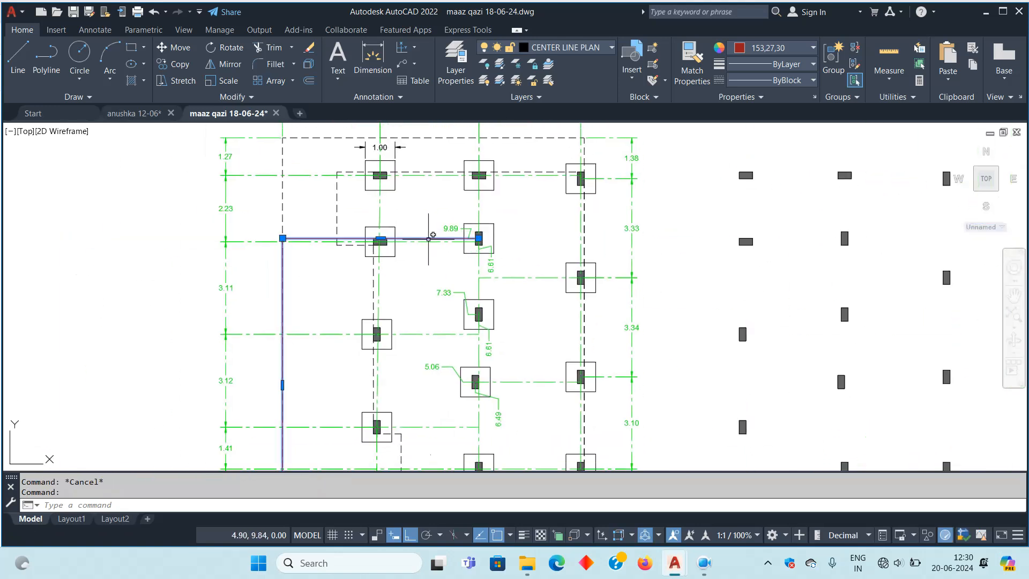
{"action": "key", "text": "Delete"}
Examine the interior columns' X and Y ordinates against the zero ordinates at the origin and the whole plan
{"action": "scroll", "coordinate": [451, 191], "scroll_direction": "up", "scroll_amount": 3}
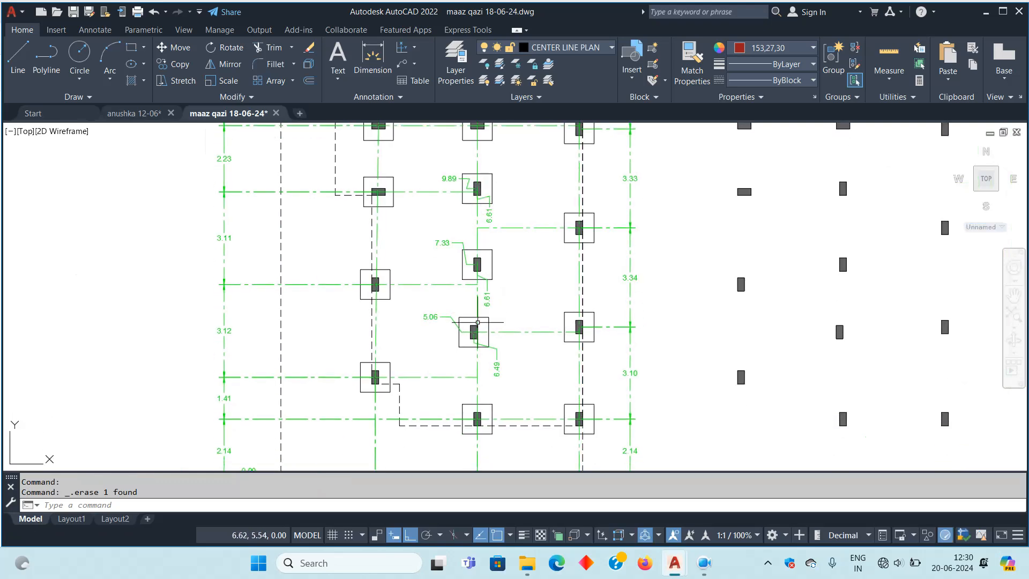
{"action": "scroll", "coordinate": [452, 190], "scroll_direction": "up", "scroll_amount": 2}
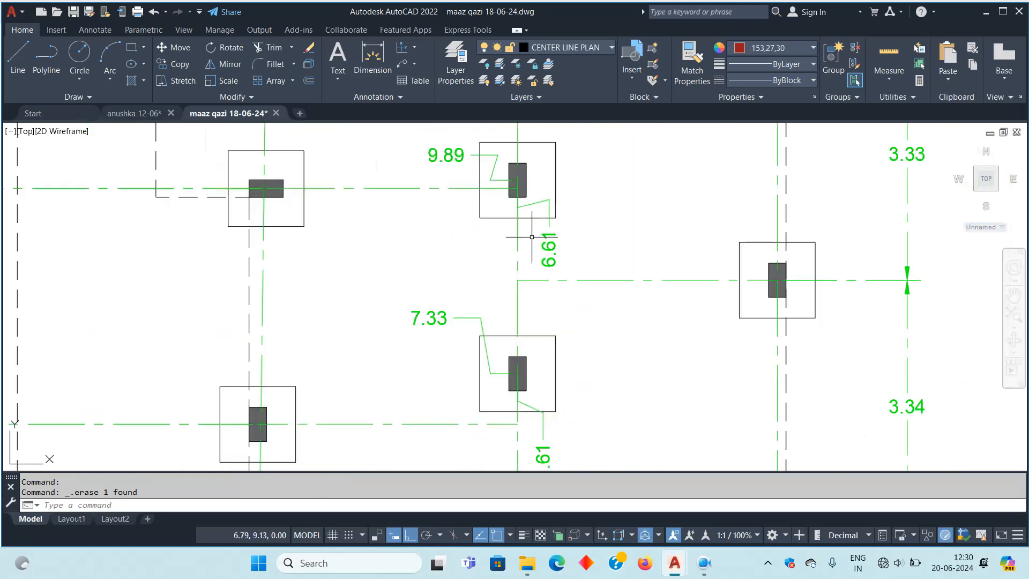
{"action": "scroll", "coordinate": [516, 248], "scroll_direction": "down", "scroll_amount": 5}
{"action": "scroll", "coordinate": [296, 388], "scroll_direction": "up", "scroll_amount": 5}
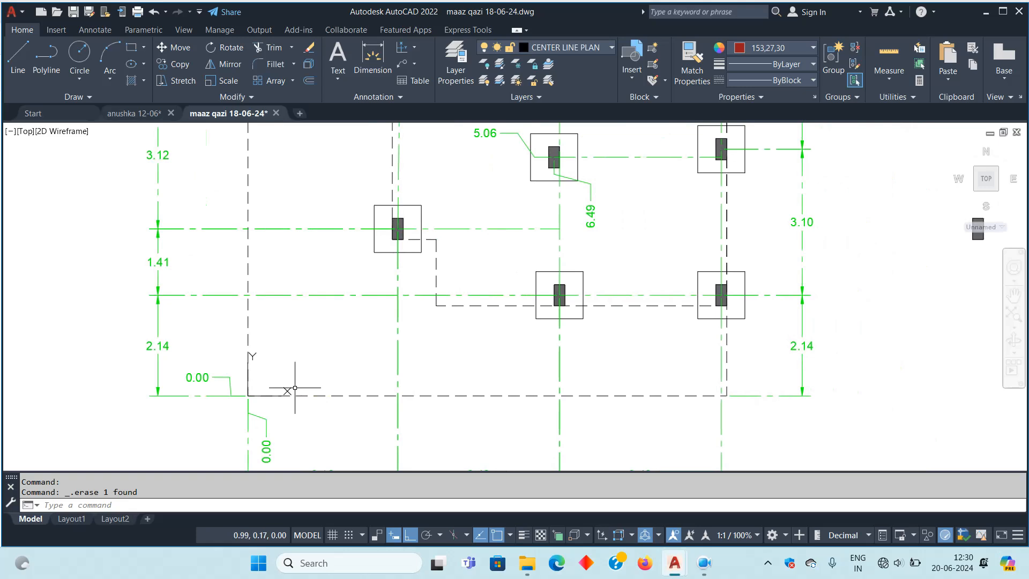
{"action": "scroll", "coordinate": [295, 387], "scroll_direction": "down", "scroll_amount": 5}
{"action": "scroll", "coordinate": [492, 280], "scroll_direction": "up", "scroll_amount": 2}
{"action": "scroll", "coordinate": [491, 281], "scroll_direction": "down", "scroll_amount": 1}
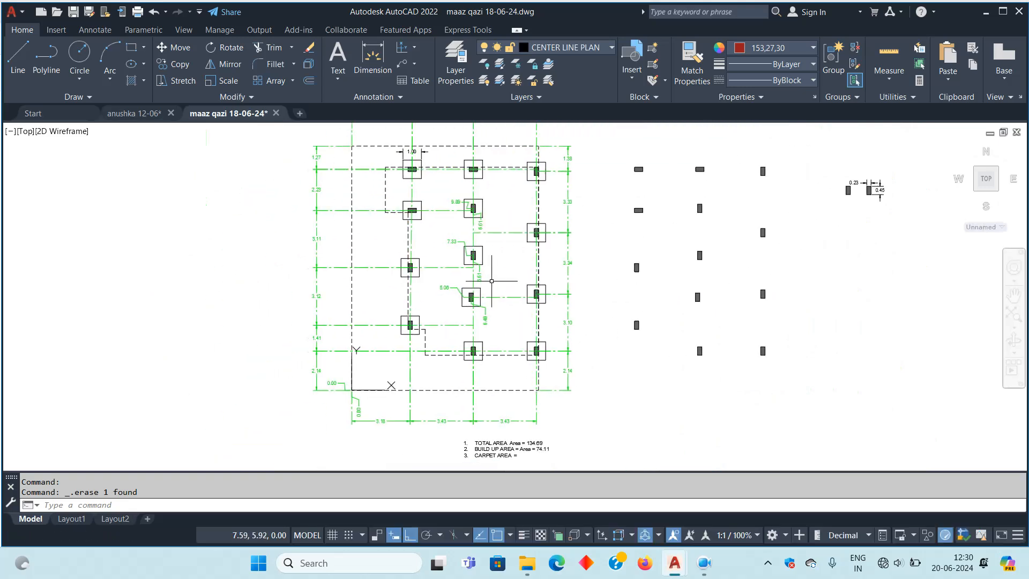
{"action": "scroll", "coordinate": [524, 305], "scroll_direction": "up", "scroll_amount": 3}
Draw a circle outside the plan, below and left of the origin, and offset it inward as a concentric ring
{"action": "middle_click_drag", "start_coordinate": [524, 305], "coordinate": [392, 359]}
{"action": "type", "text": "c"}
{"action": "key", "text": "Return"}
{"action": "scroll", "coordinate": [354, 368], "scroll_direction": "up", "scroll_amount": 2}
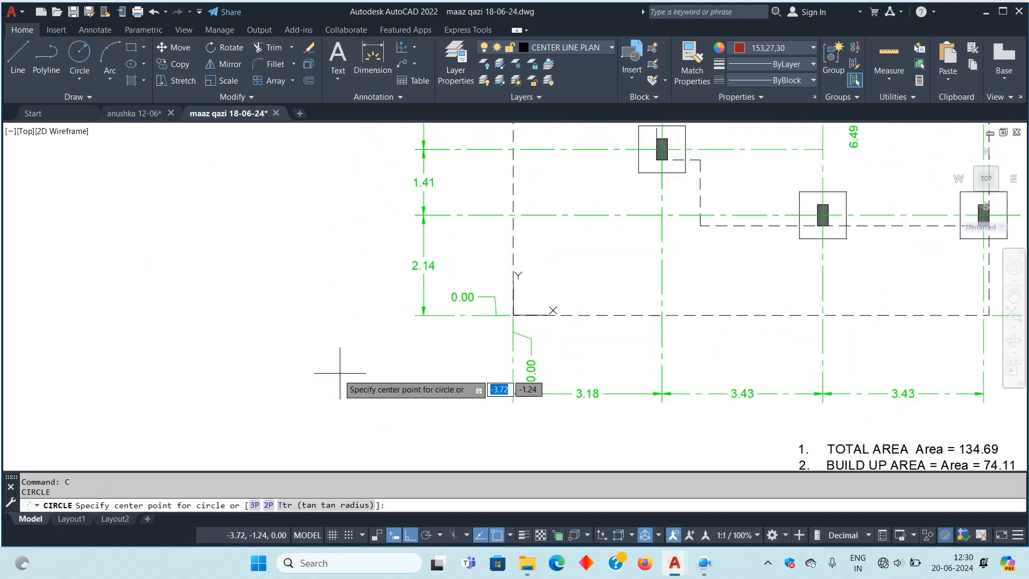
{"action": "left_click", "coordinate": [344, 355]}
{"action": "scroll", "coordinate": [346, 354], "scroll_direction": "up", "scroll_amount": 3}
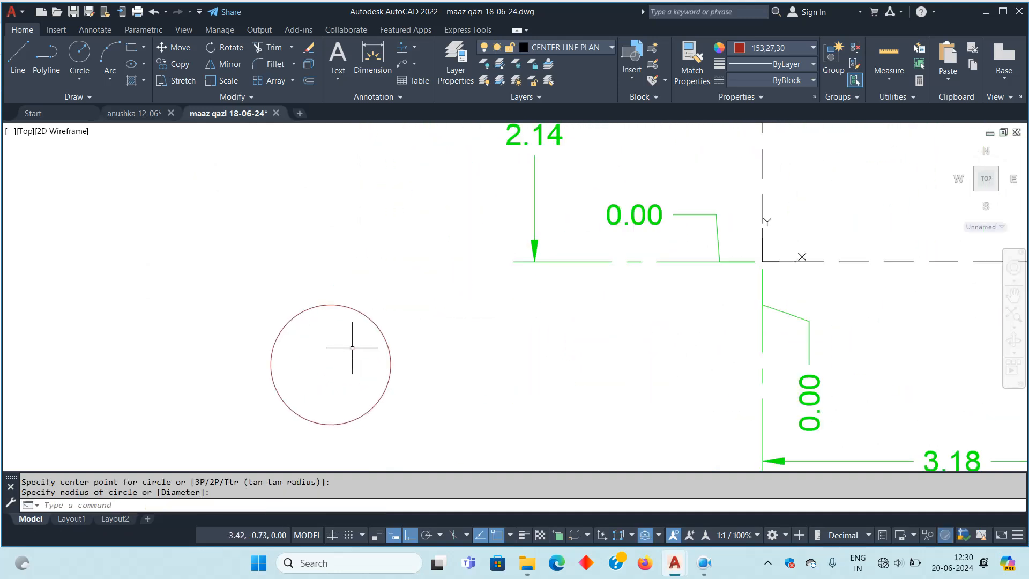
{"action": "middle_click_drag", "start_coordinate": [349, 349], "coordinate": [392, 304]}
{"action": "left_click", "coordinate": [419, 296]}
{"action": "type", "text": "o"}
{"action": "key", "text": "Return"}
{"action": "left_click", "coordinate": [378, 260]}
Draw a vertical diameter line from the top to the bottom of the inner circle
{"action": "scroll", "coordinate": [321, 305], "scroll_direction": "up", "scroll_amount": 3}
{"action": "type", "text": "l"}
{"action": "key", "text": "Return"}
{"action": "left_click", "coordinate": [400, 256]}
{"action": "left_click", "coordinate": [401, 399]}
Draw the north arrow's right half from the inner circle's top to its lower right, into a notch point and to the circle's bottom, with Ortho off
{"action": "left_click", "coordinate": [401, 257]}
{"action": "key", "text": "Return"}
{"action": "key", "text": "Return"}
{"action": "scroll", "coordinate": [406, 381], "scroll_direction": "up", "scroll_amount": 3}
{"action": "left_click", "coordinate": [462, 389]}
{"action": "key", "text": "F8"}
{"action": "left_click", "coordinate": [417, 359]}
{"action": "left_click", "coordinate": [397, 409]}
{"action": "key", "text": "Return"}
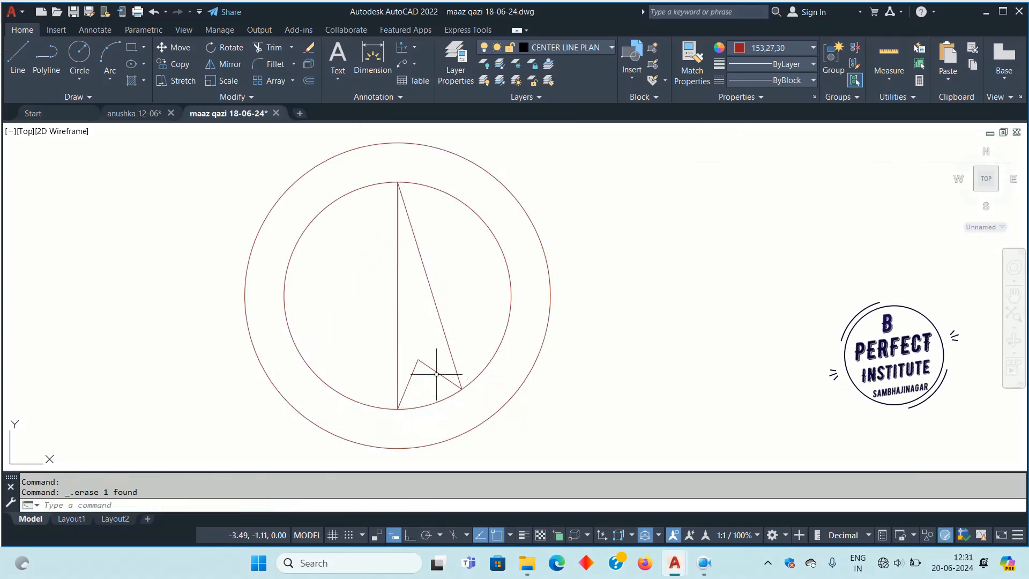
Mirror the arrow's long slanted edge about the vertical diameter line
{"action": "left_click", "coordinate": [402, 304]}
{"action": "type", "text": "mi"}
{"action": "key", "text": "Return"}
{"action": "left_click", "coordinate": [342, 221]}
{"action": "left_click", "coordinate": [342, 448]}
{"action": "key", "text": "Delete"}
Hatch the ring between the two circles and the right half of the north arrow
{"action": "type", "text": "afdd"}
{"action": "key", "text": "Return"}
{"action": "type", "text": "h"}
{"action": "key", "text": "Return"}
{"action": "left_click", "coordinate": [357, 431]}
Mirror the arrow's two notch lines about the vertical diameter line to complete the left half
{"action": "type", "text": "mi"}
{"action": "key", "text": "Return"}
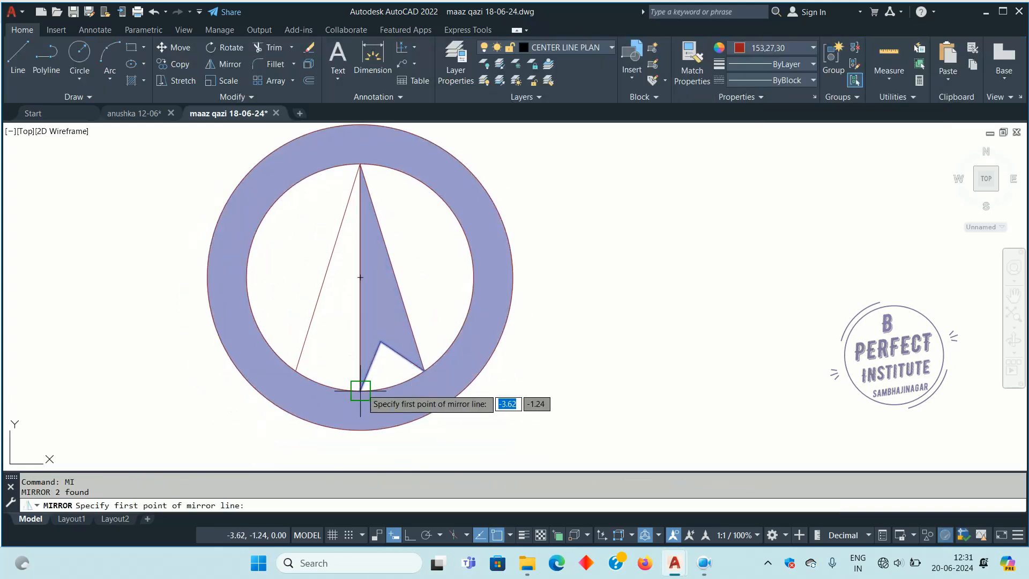
{"action": "left_click", "coordinate": [361, 391]}
{"action": "left_click", "coordinate": [361, 165]}
{"action": "scroll", "coordinate": [450, 267], "scroll_direction": "down", "scroll_amount": 4}
{"action": "key", "text": "Escape"}
{"action": "key", "text": "Escape"}
{"action": "scroll", "coordinate": [460, 272], "scroll_direction": "down", "scroll_amount": 4}
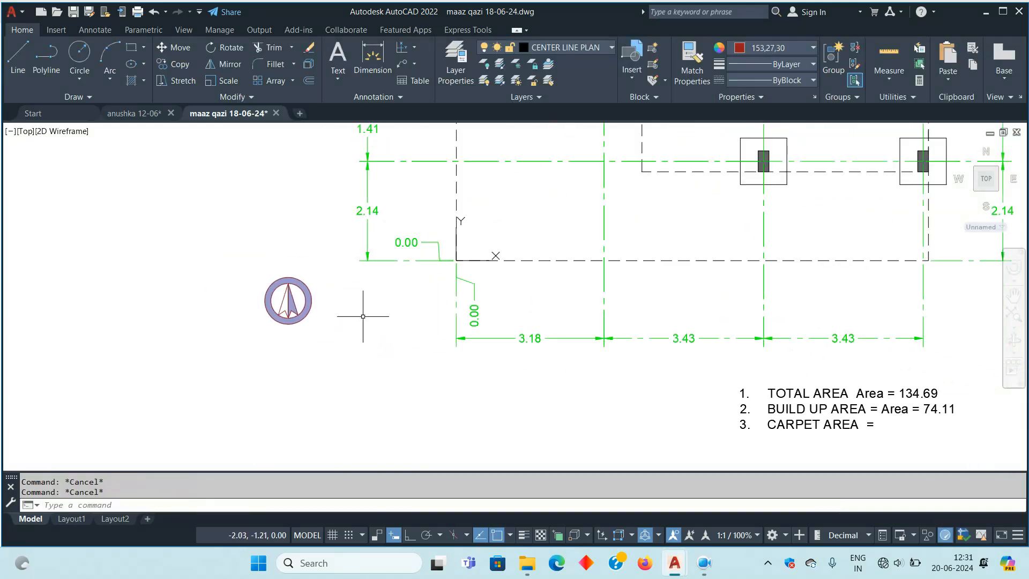
Group all the objects of the north symbol
{"action": "scroll", "coordinate": [322, 303], "scroll_direction": "up", "scroll_amount": 2}
{"action": "left_click", "coordinate": [322, 368]}
{"action": "left_click", "coordinate": [184, 205]}
{"action": "middle_click_drag", "start_coordinate": [329, 311], "coordinate": [346, 334]}
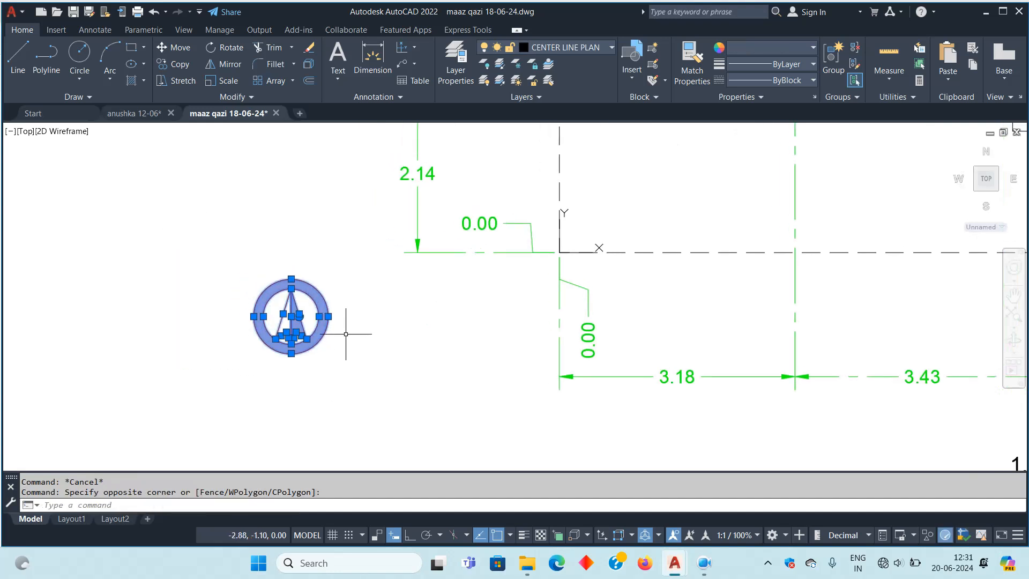
{"action": "type", "text": "G"}
{"action": "key", "text": "Return"}
Ungroup the north symbol and delete the hatch between its two circles
{"action": "scroll", "coordinate": [298, 315], "scroll_direction": "up", "scroll_amount": 3}
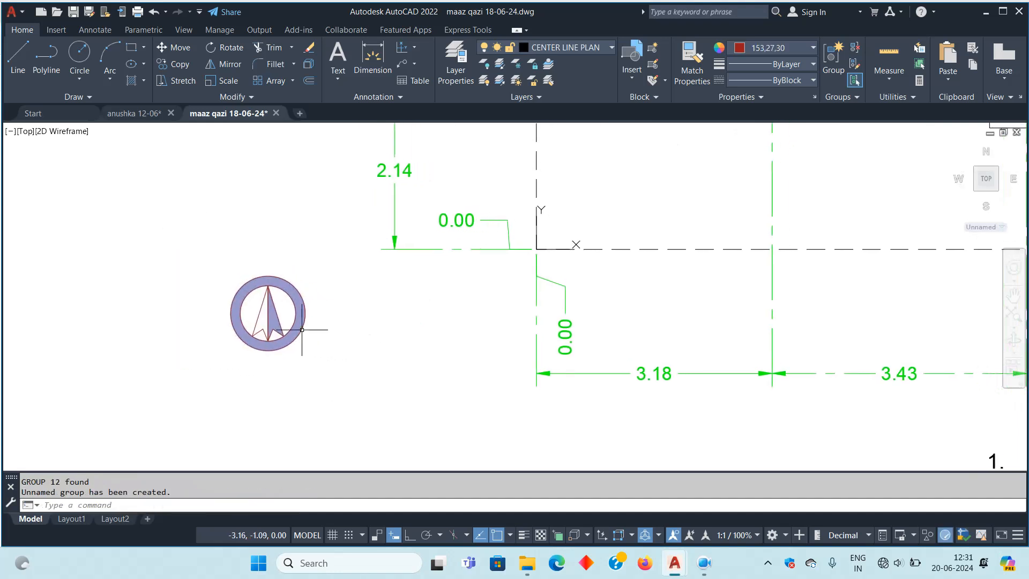
{"action": "type", "text": "UNGROUP"}
{"action": "key", "text": "Return"}
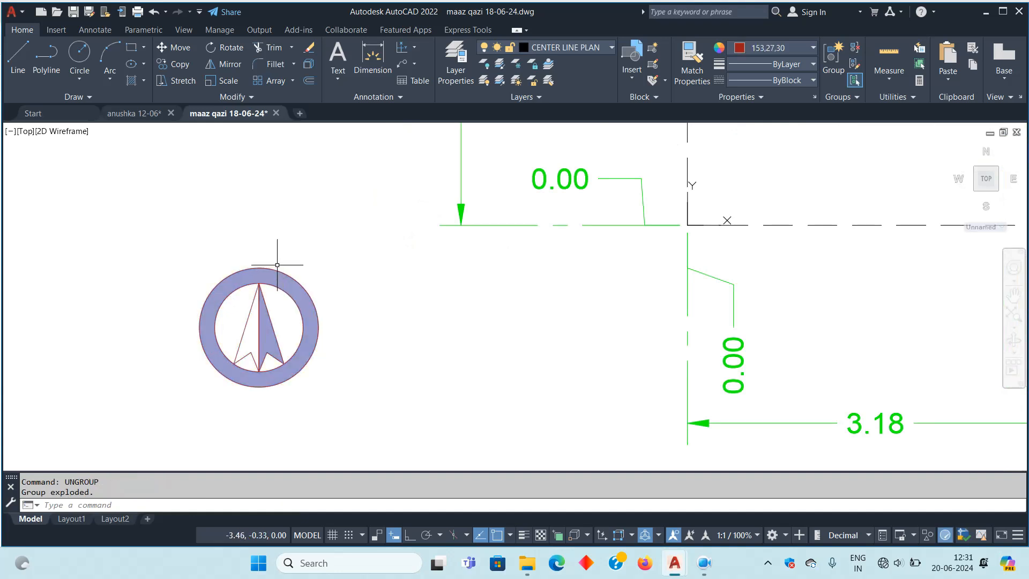
{"action": "left_click", "coordinate": [274, 271]}
{"action": "left_click", "coordinate": [272, 273]}
{"action": "key", "text": "Delete"}
Stretch the north symbol's outer circle inward, closer to the inner circle
{"action": "left_click", "coordinate": [281, 271]}
{"action": "left_click", "coordinate": [278, 269]}
{"action": "left_click", "coordinate": [259, 268]}
{"action": "scroll", "coordinate": [259, 272], "scroll_direction": "up", "scroll_amount": 5}
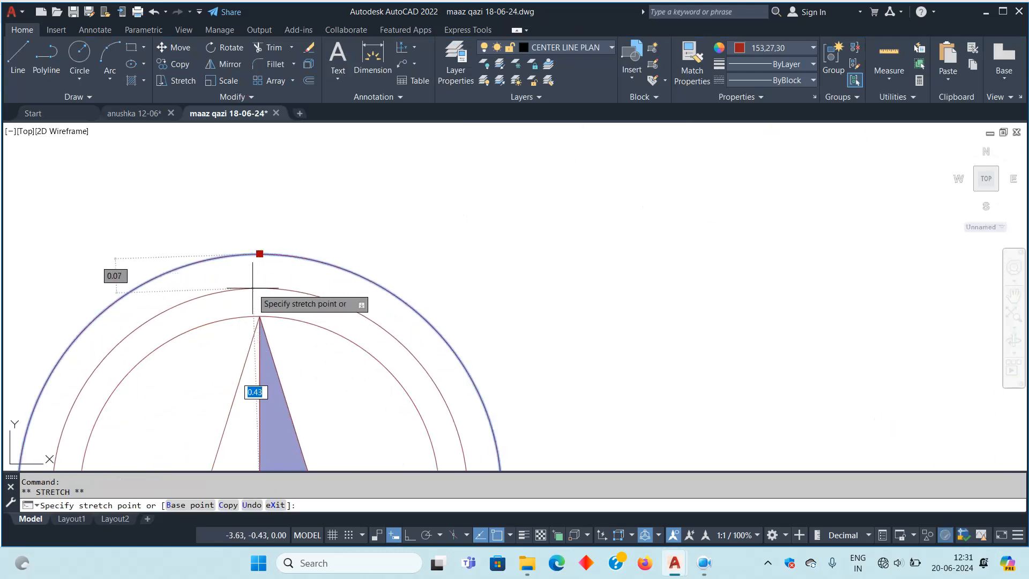
{"action": "scroll", "coordinate": [253, 302], "scroll_direction": "down", "scroll_amount": 5}
{"action": "key", "text": "Escape"}
{"action": "key", "text": "Escape"}
Draw vertical construction lines through both side edges of the 1.00 wide footing at the plan's upper left
{"action": "scroll", "coordinate": [344, 288], "scroll_direction": "down", "scroll_amount": 10}
{"action": "scroll", "coordinate": [517, 409], "scroll_direction": "up", "scroll_amount": 1}
{"action": "scroll", "coordinate": [507, 339], "scroll_direction": "up", "scroll_amount": 4}
{"action": "middle_click_drag", "start_coordinate": [525, 262], "coordinate": [529, 351]}
{"action": "scroll", "coordinate": [533, 341], "scroll_direction": "down", "scroll_amount": 2}
{"action": "middle_click_drag", "start_coordinate": [549, 288], "coordinate": [547, 329]}
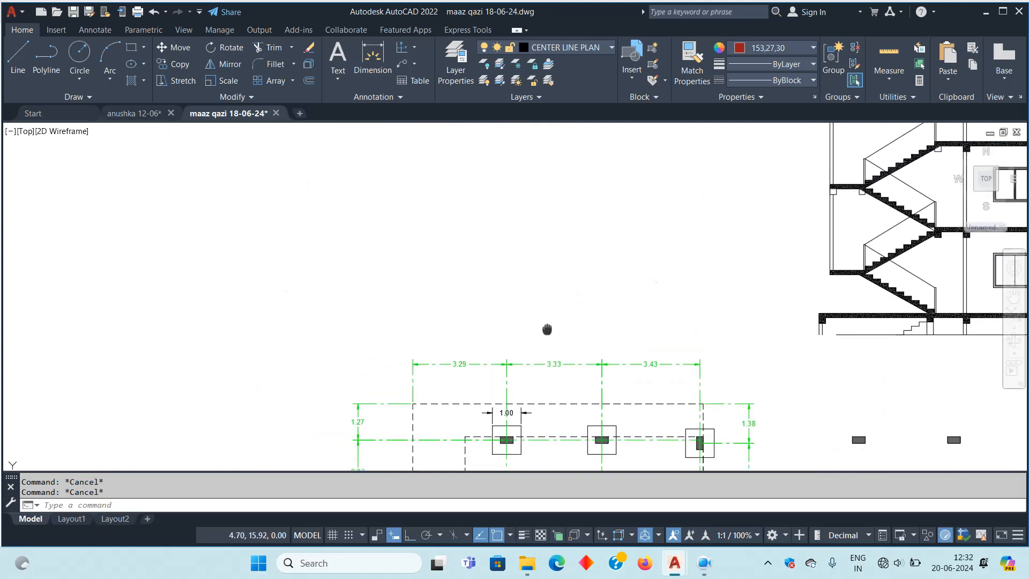
{"action": "type", "text": "xl"}
{"action": "key", "text": "Return"}
{"action": "type", "text": "v"}
{"action": "key", "text": "Return"}
{"action": "scroll", "coordinate": [476, 430], "scroll_direction": "up", "scroll_amount": 4}
{"action": "left_click", "coordinate": [590, 423]}
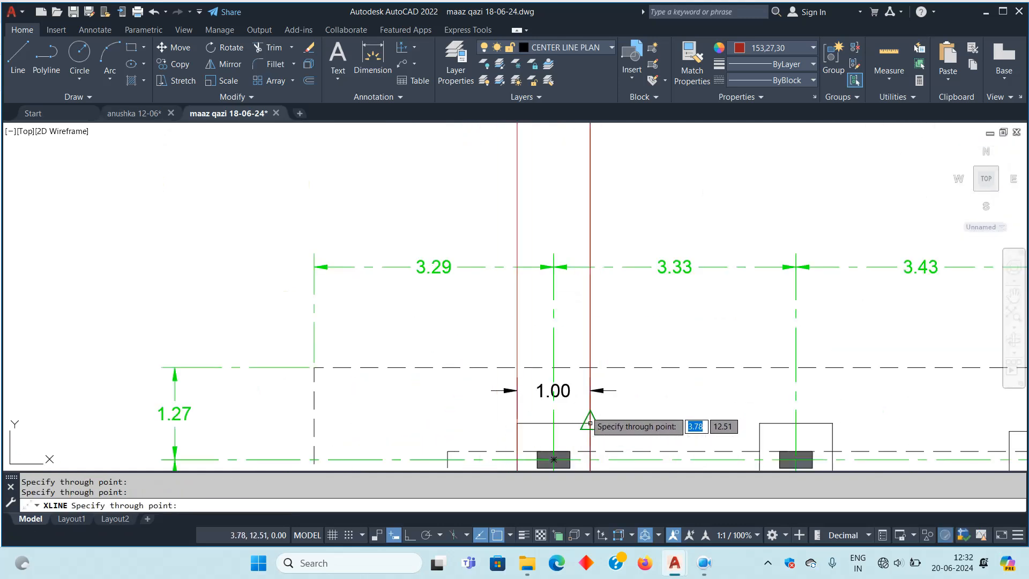
Draw a horizontal line between the two construction lines, above the plan's upper dimension chain
{"action": "middle_click_drag", "start_coordinate": [644, 180], "coordinate": [634, 266]}
{"action": "type", "text": "l"}
{"action": "key", "text": "Return"}
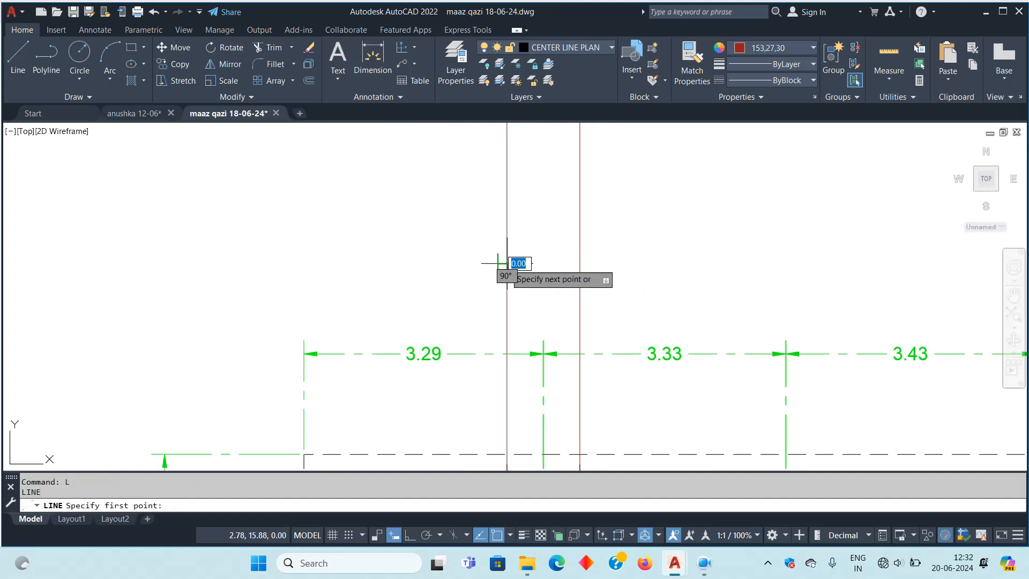
{"action": "left_click", "coordinate": [507, 263]}
{"action": "left_click", "coordinate": [579, 263]}
{"action": "key", "text": "Escape"}
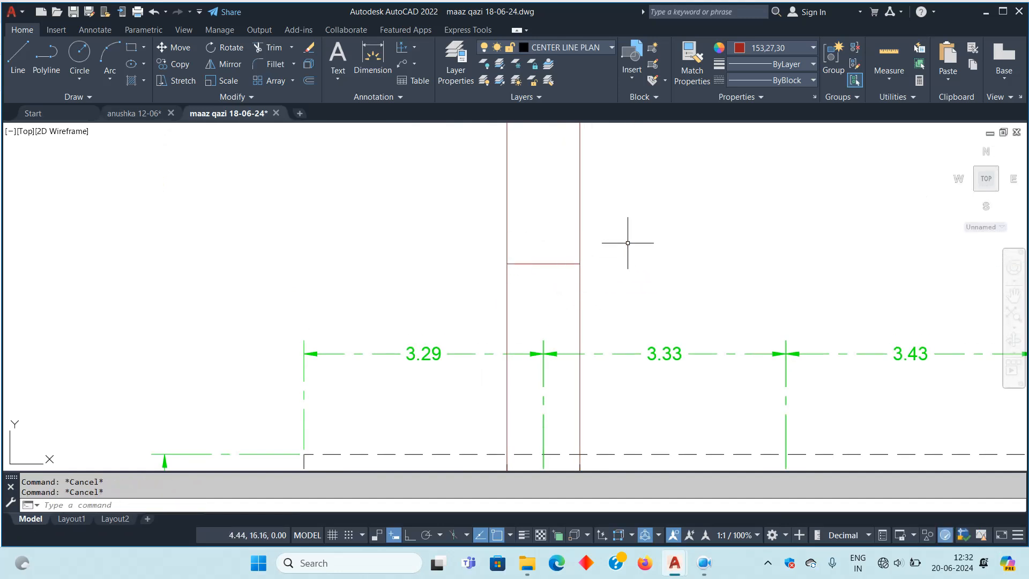
Offset the horizontal line upward by 0.15
{"action": "type", "text": "o"}
{"action": "key", "text": "Return"}
{"action": "type", "text": ".15"}
{"action": "key", "text": "Return"}
{"action": "left_click", "coordinate": [552, 263]}
{"action": "left_click", "coordinate": [551, 248]}
{"action": "scroll", "coordinate": [589, 269], "scroll_direction": "up", "scroll_amount": 2}
{"action": "key", "text": "Escape"}
{"action": "key", "text": "Escape"}
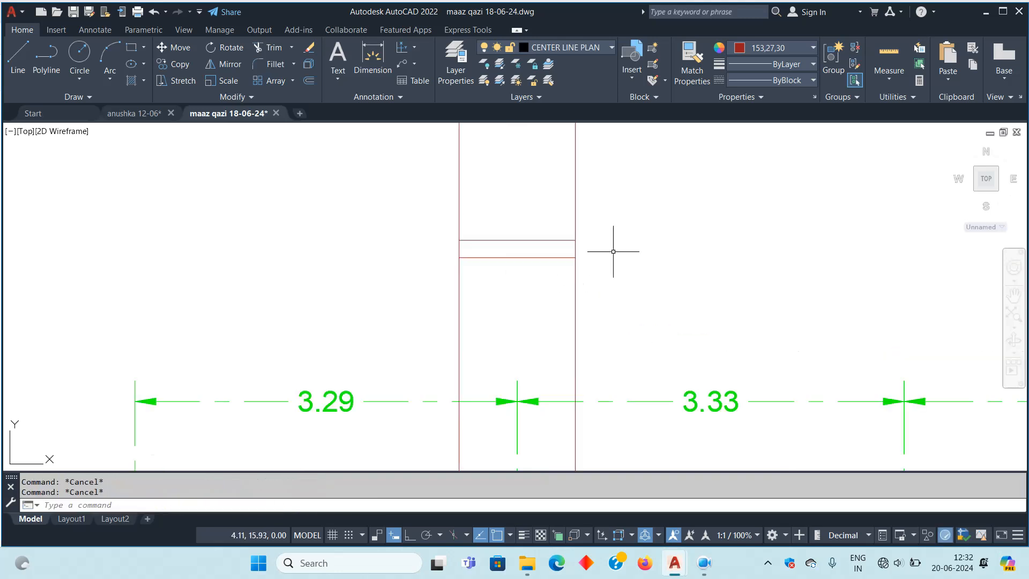
Trim the construction lines below and above the two horizontal lines, leaving a closed rectangle for the footing base
{"action": "key", "text": "Return"}
{"action": "left_click_drag", "start_coordinate": [593, 271], "coordinate": [340, 292]}
{"action": "key", "text": "Escape"}
{"action": "key", "text": "Escape"}
{"action": "key", "text": "Escape"}
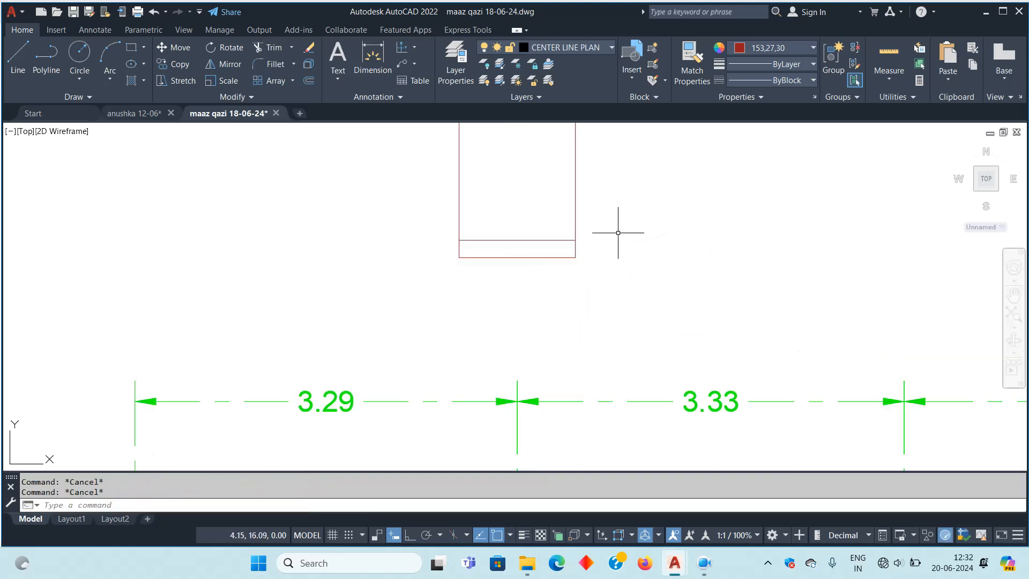
{"action": "middle_click_drag", "start_coordinate": [574, 249], "coordinate": [577, 300]}
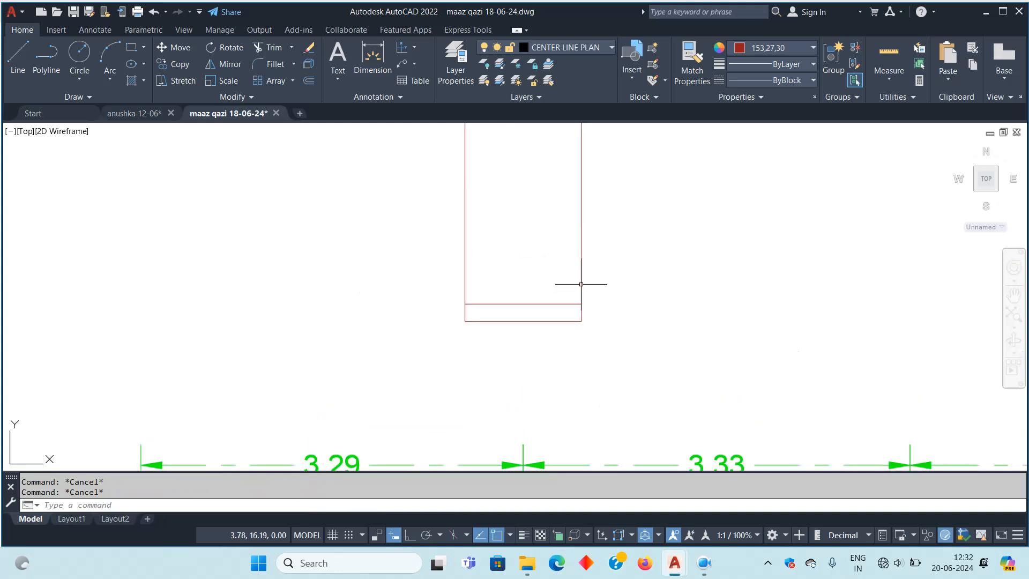
{"action": "type", "text": "tr"}
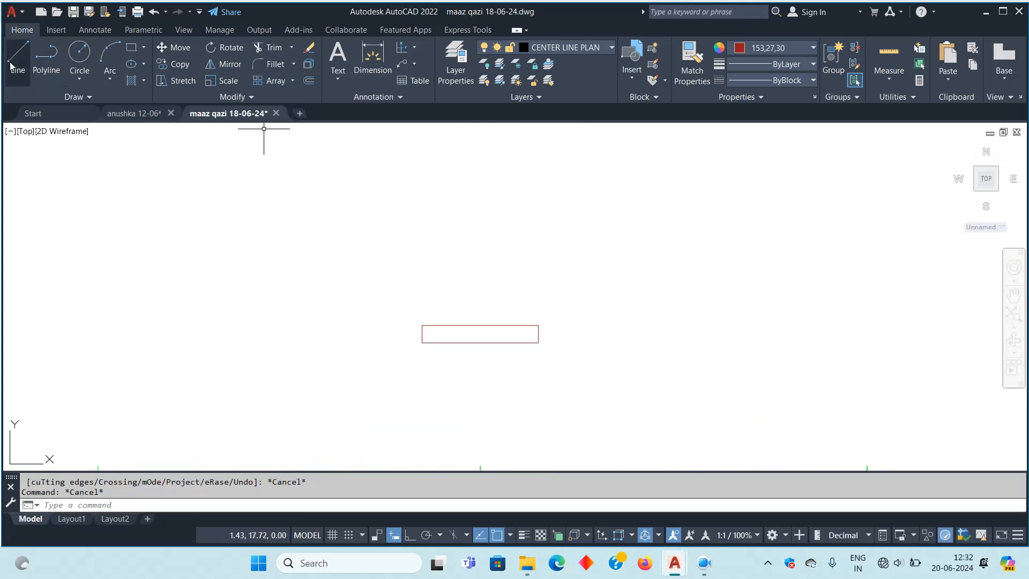
Draw a line 1.5 long straight up from the midpoint of the rectangle's upper edge
{"action": "left_click", "coordinate": [18, 58]}
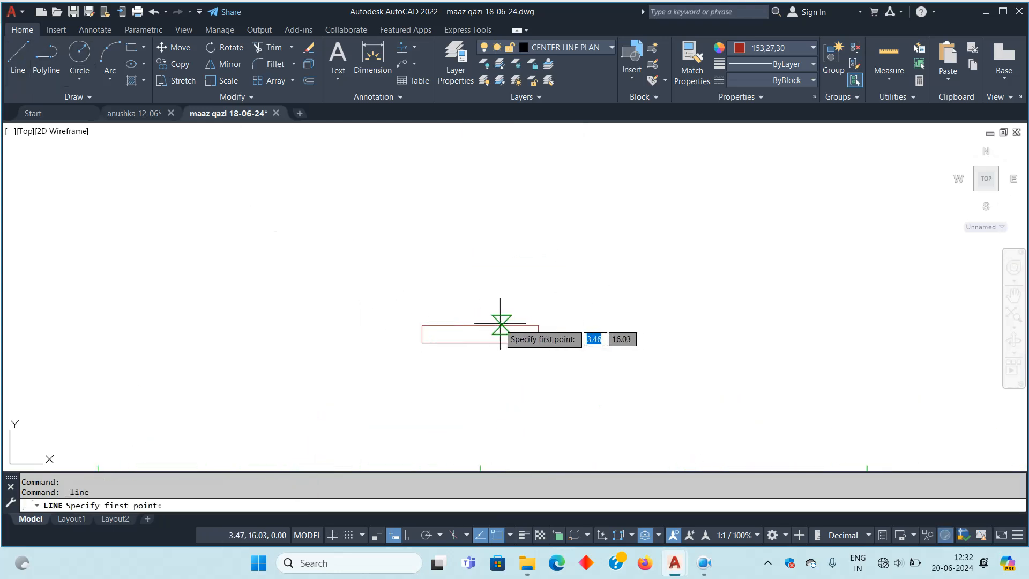
{"action": "left_click", "coordinate": [480, 325]}
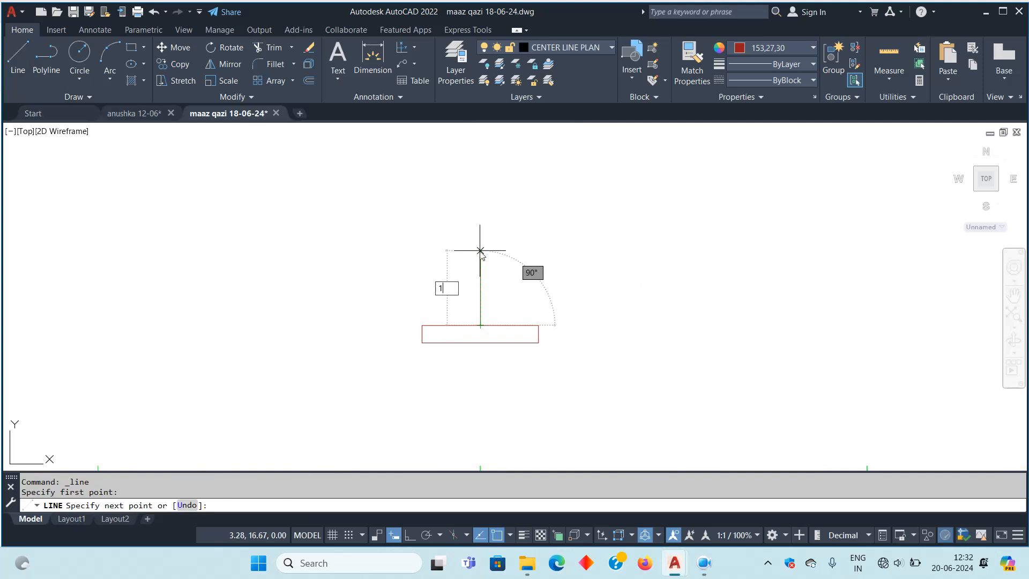
{"action": "type", "text": "1.5"}
{"action": "key", "text": "Return"}
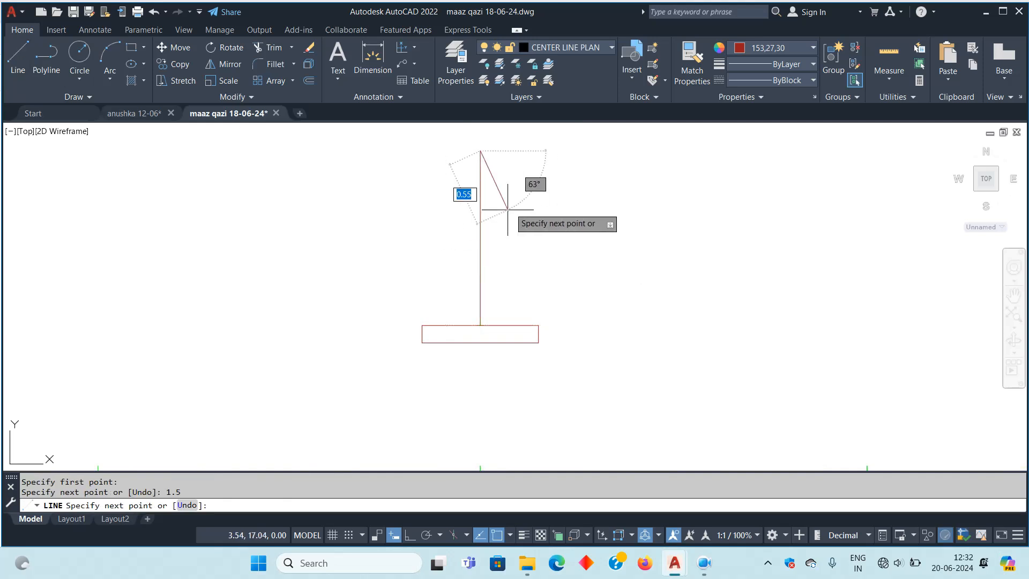
{"action": "middle_click_drag", "start_coordinate": [540, 197], "coordinate": [524, 252]}
{"action": "key", "text": "Escape"}
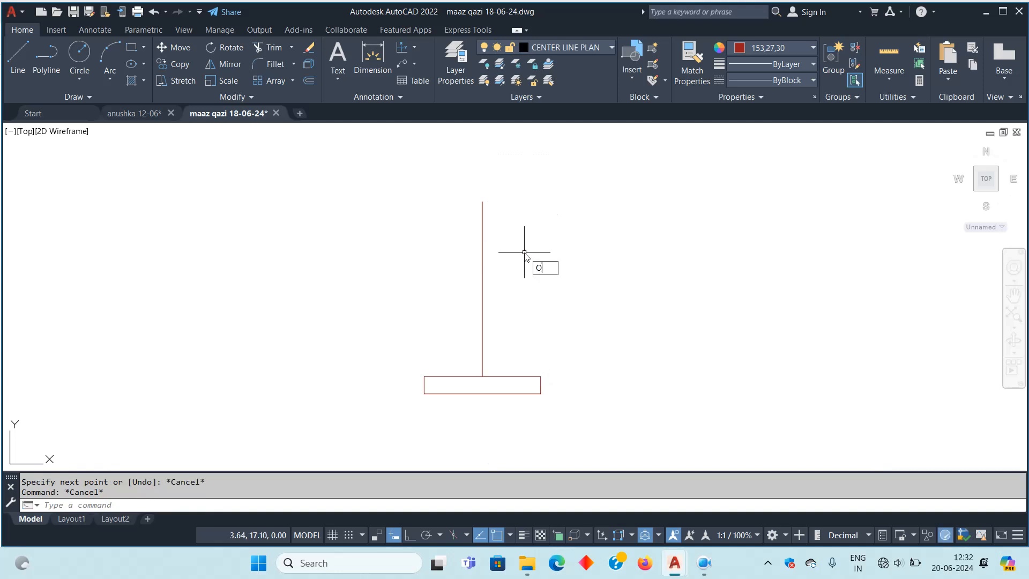
Offset the rectangle's two short side edges inward by 0.10
{"action": "type", "text": "o"}
{"action": "key", "text": "Return"}
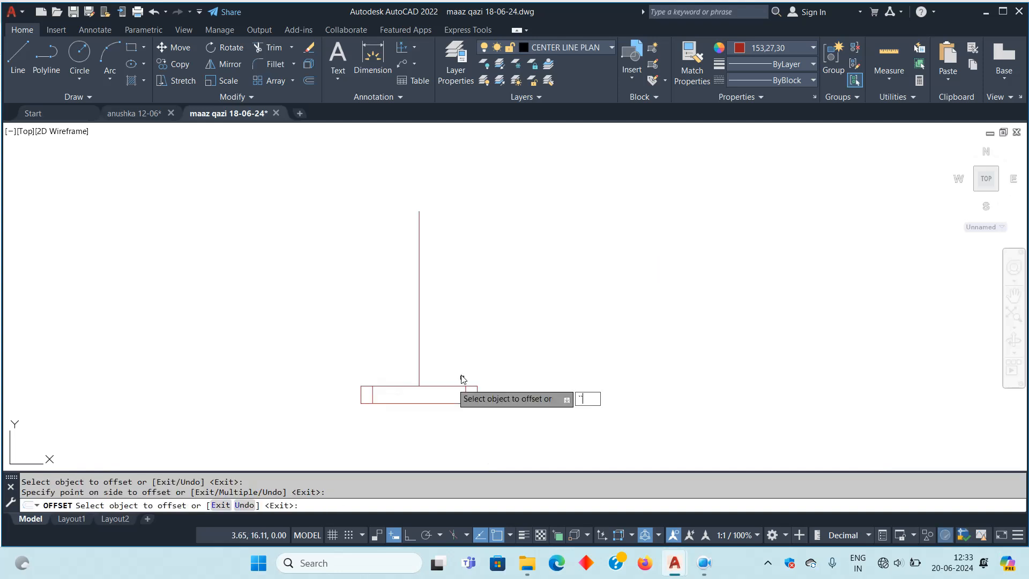
{"action": "key", "text": "Escape"}
Offset the upper edge of the footing base rectangle upward by 0.253
{"action": "type", "text": "o"}
{"action": "key", "text": "Return"}
{"action": "type", "text": ".253"}
{"action": "key", "text": "Return"}
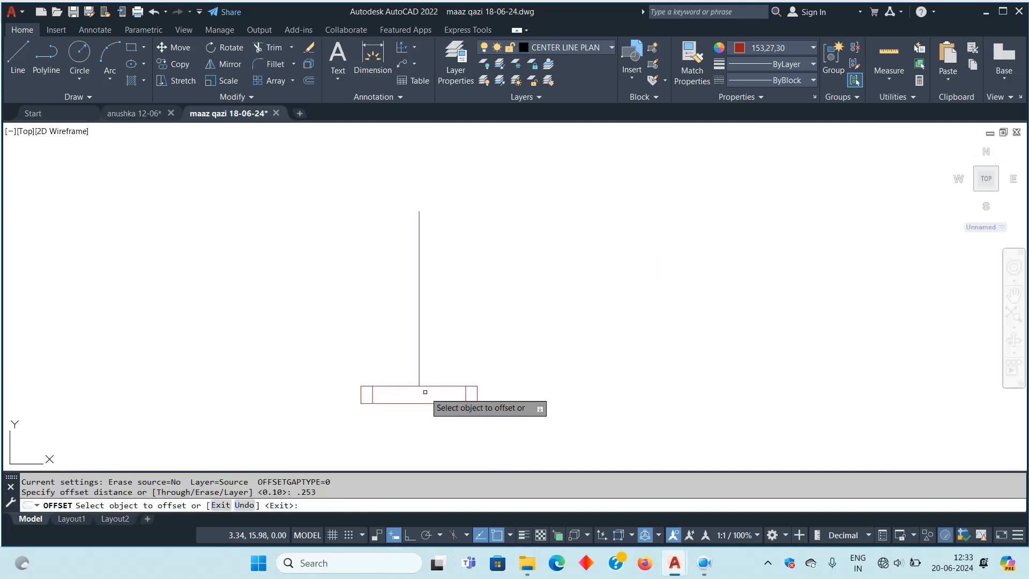
{"action": "left_click", "coordinate": [437, 386]}
{"action": "left_click", "coordinate": [443, 360]}
{"action": "key", "text": "Escape"}
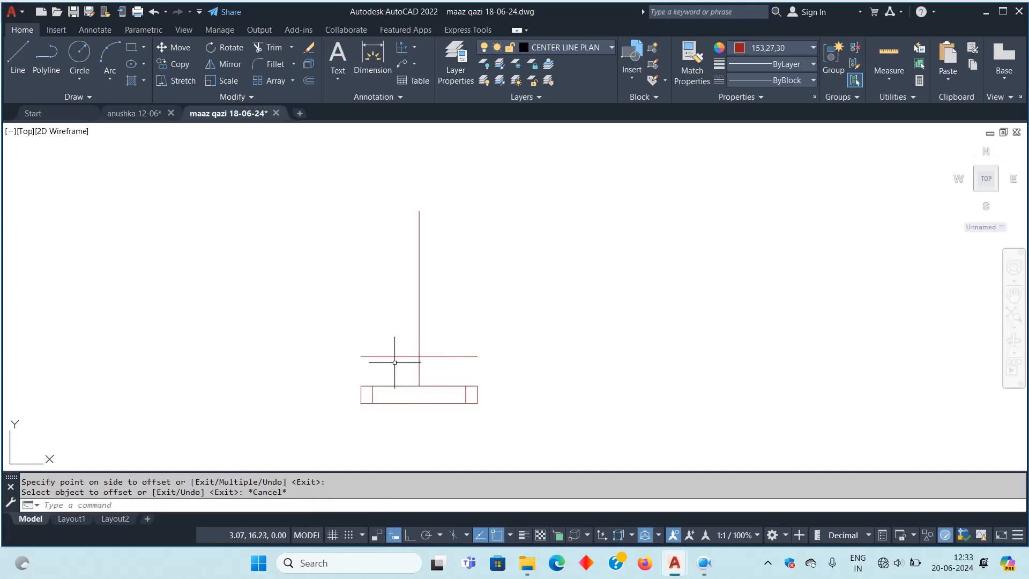
Fillet the raised horizontal line with both inner side lines at radius 0 to form the second footing step
{"action": "key", "text": "Return"}
{"action": "left_click", "coordinate": [368, 356]}
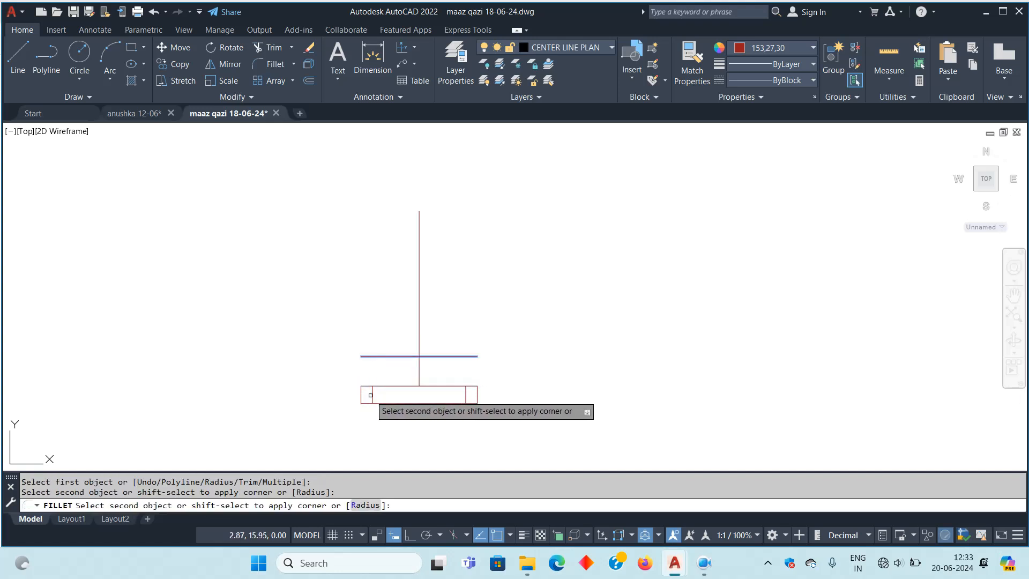
{"action": "left_click", "coordinate": [374, 395]}
{"action": "key", "text": "Return"}
{"action": "left_click", "coordinate": [451, 356]}
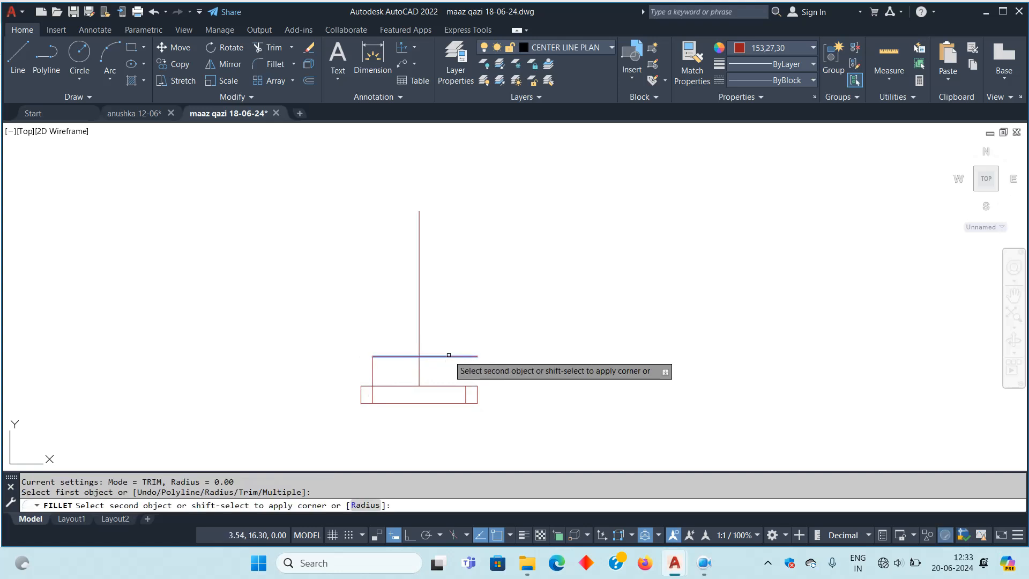
{"action": "key", "text": "Escape"}
{"action": "key", "text": "Escape"}
{"action": "key", "text": "Escape"}
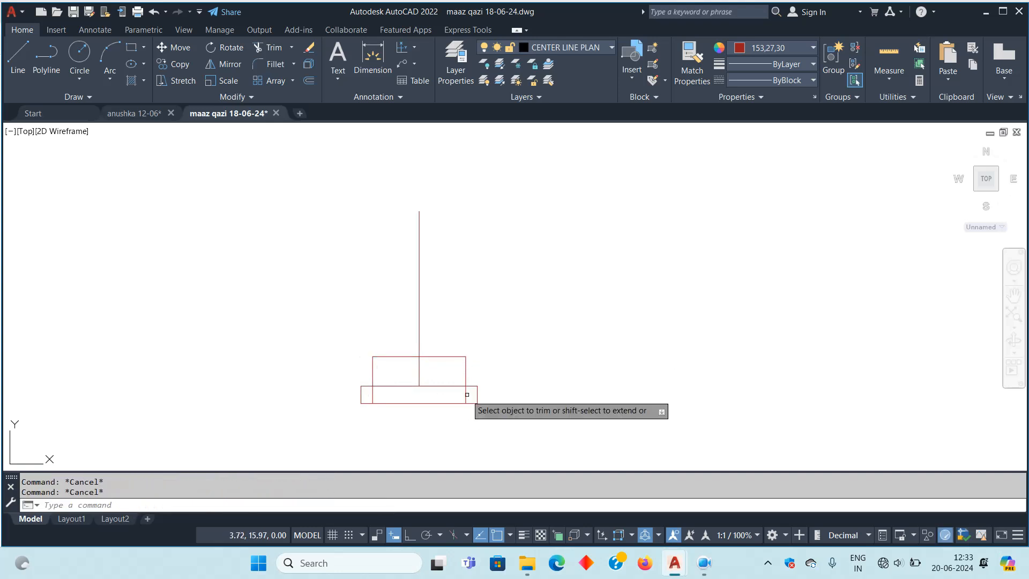
Trim the inner side lines where they cross the footing base rectangle
{"action": "type", "text": "TR"}
{"action": "key", "text": "Return"}
{"action": "left_click", "coordinate": [458, 391]}
{"action": "key", "text": "Return"}
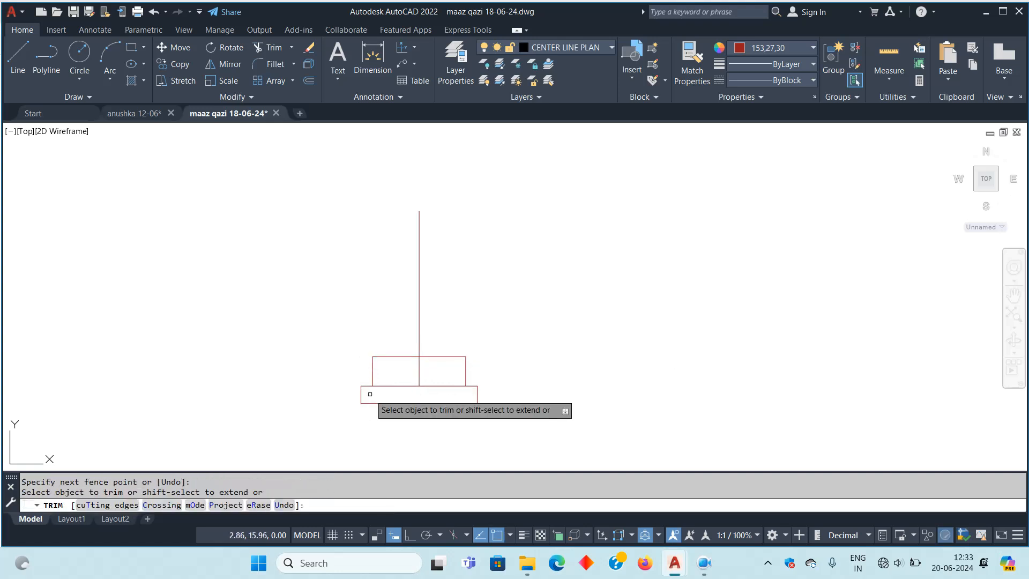
{"action": "middle_click_drag", "start_coordinate": [638, 329], "coordinate": [615, 354]}
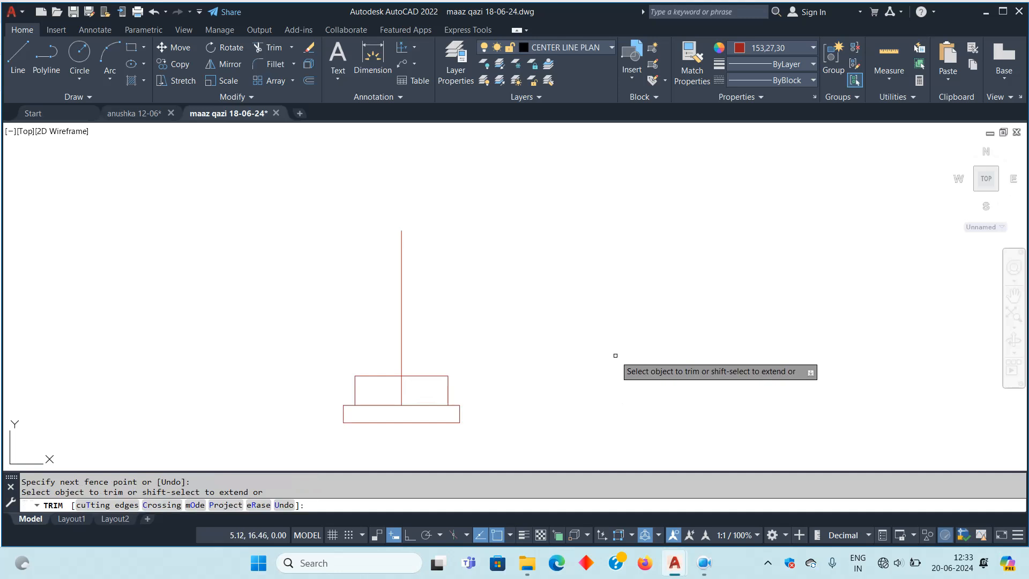
{"action": "middle_click_drag", "start_coordinate": [556, 364], "coordinate": [579, 351]}
Trim the part of the vertical centre line that lies inside the second footing step
{"action": "key", "text": "Escape"}
{"action": "key", "text": "Escape"}
{"action": "type", "text": "tr"}
{"action": "key", "text": "Return"}
{"action": "left_click_drag", "start_coordinate": [439, 379], "coordinate": [415, 378]}
{"action": "key", "text": "Escape"}
{"action": "key", "text": "Escape"}
{"action": "key", "text": "Escape"}
{"action": "middle_click_drag", "start_coordinate": [474, 336], "coordinate": [527, 370]}
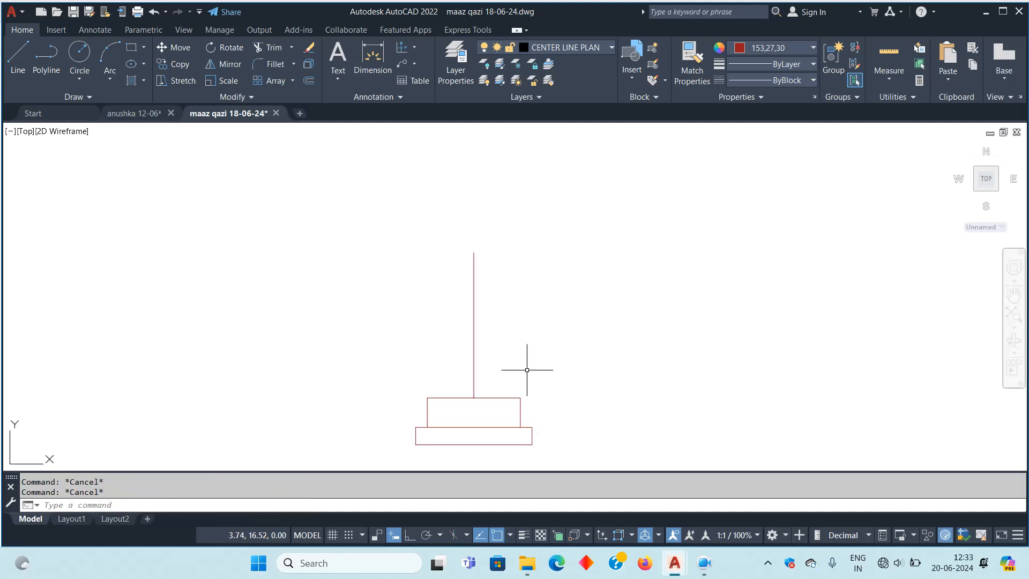
Offset both side edges of the second footing step inward by 0.15
{"action": "key", "text": "Return"}
{"action": "key", "text": "Return"}
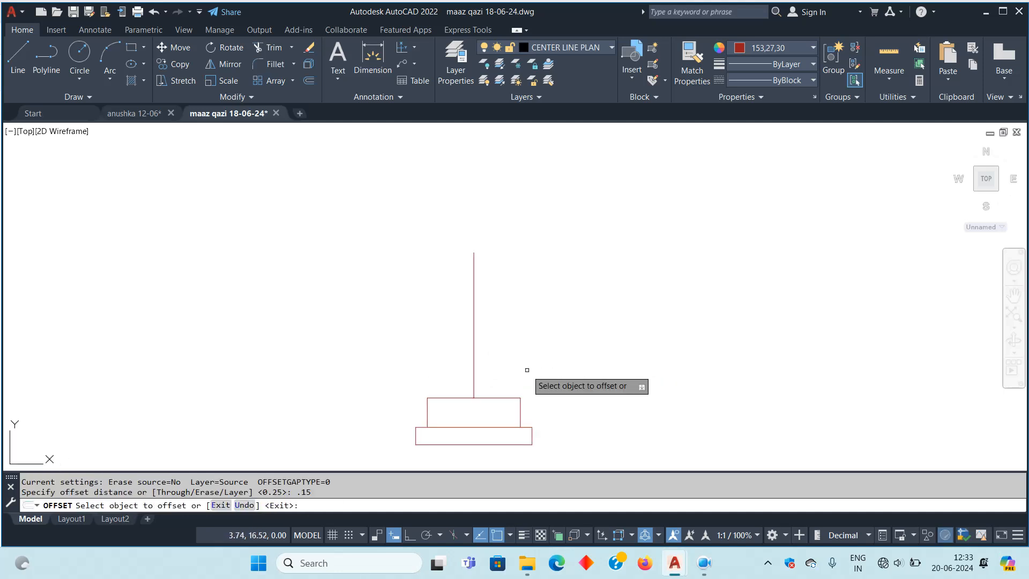
{"action": "left_click", "coordinate": [520, 411]}
{"action": "left_click", "coordinate": [485, 411]}
{"action": "left_click", "coordinate": [428, 413]}
{"action": "left_click", "coordinate": [480, 414]}
{"action": "key", "text": "Escape"}
{"action": "key", "text": "Escape"}
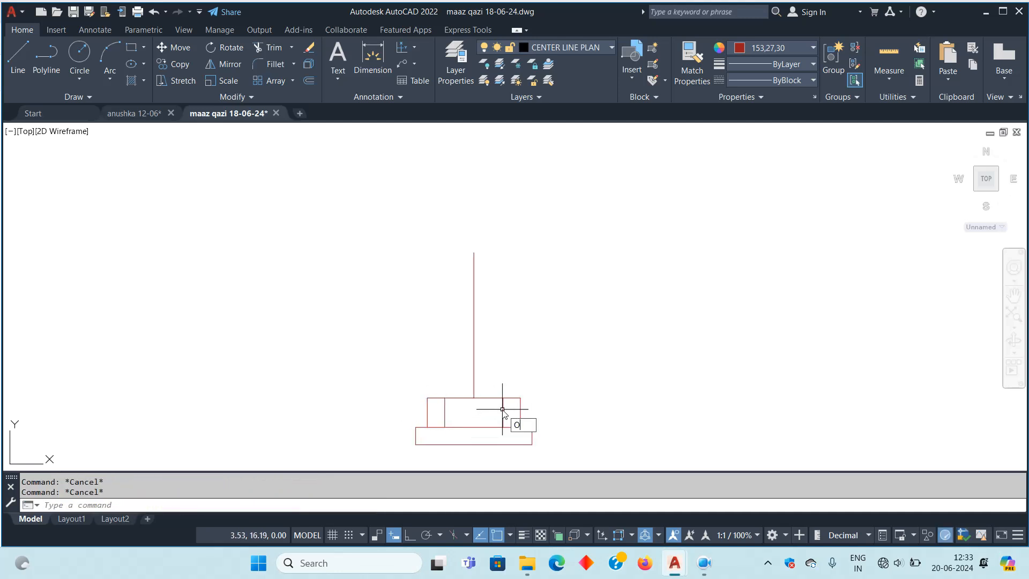
Offset the upper edge of the second footing step upward by 0.25
{"action": "key", "text": "Return"}
{"action": "type", "text": ".25"}
{"action": "key", "text": "Return"}
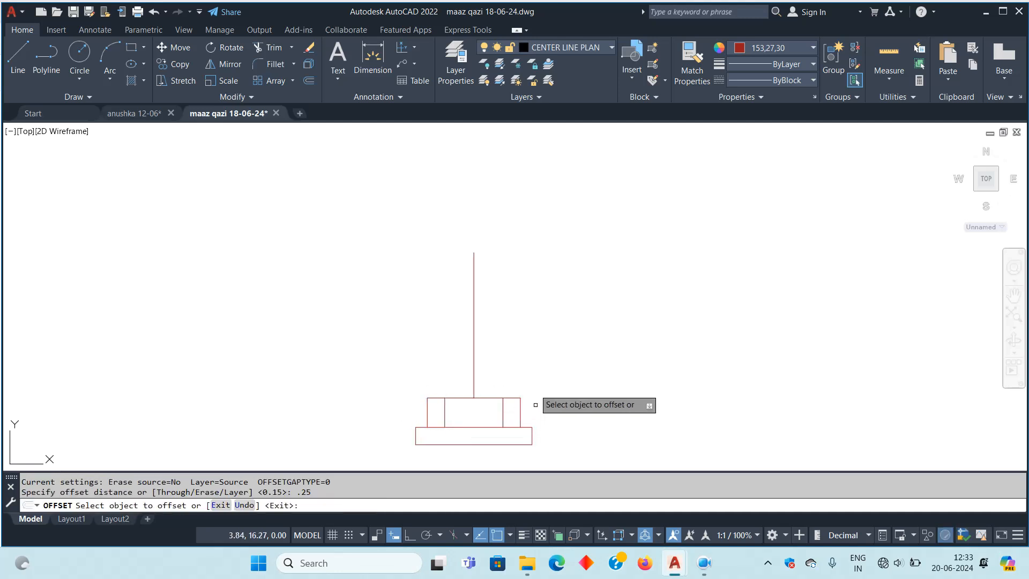
{"action": "left_click", "coordinate": [491, 399]}
{"action": "left_click", "coordinate": [501, 358]}
{"action": "key", "text": "Escape"}
{"action": "key", "text": "Escape"}
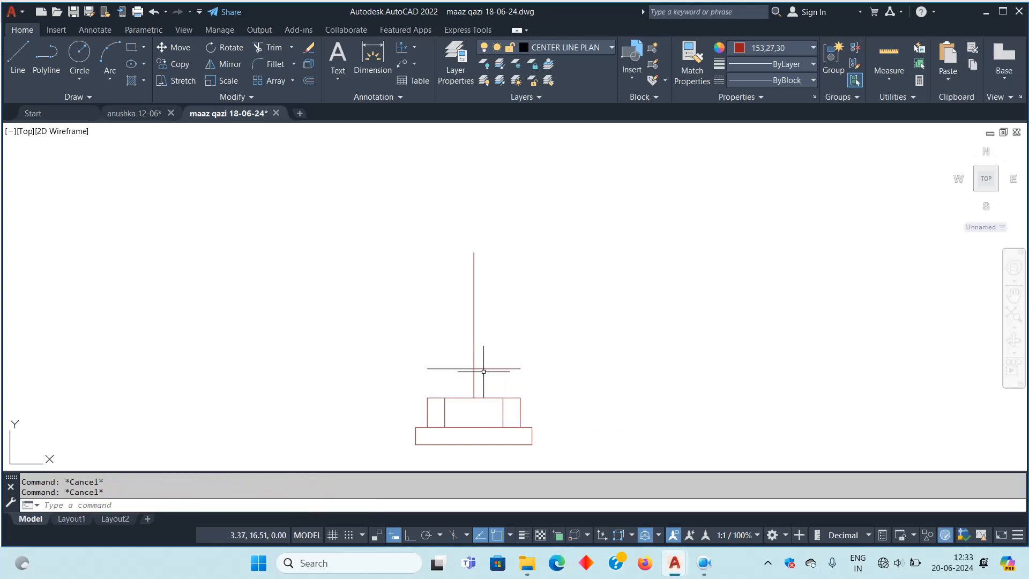
Fillet the newly raised horizontal line with both inset side lines at radius 0 to form the third footing step
{"action": "type", "text": "f"}
{"action": "key", "text": "Return"}
{"action": "left_click", "coordinate": [460, 368]}
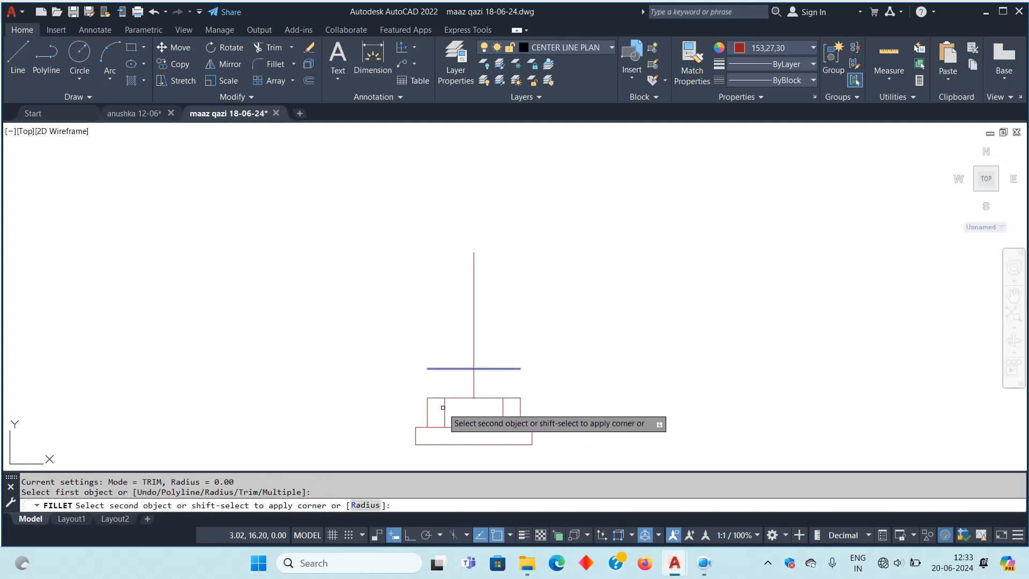
{"action": "left_click", "coordinate": [446, 406]}
{"action": "key", "text": "Return"}
{"action": "left_click", "coordinate": [485, 368]}
{"action": "left_click", "coordinate": [503, 409]}
{"action": "key", "text": "Escape"}
Trim the side lines inside the second footing step and the centre line inside the third
{"action": "middle_click_drag", "start_coordinate": [583, 363], "coordinate": [650, 362]}
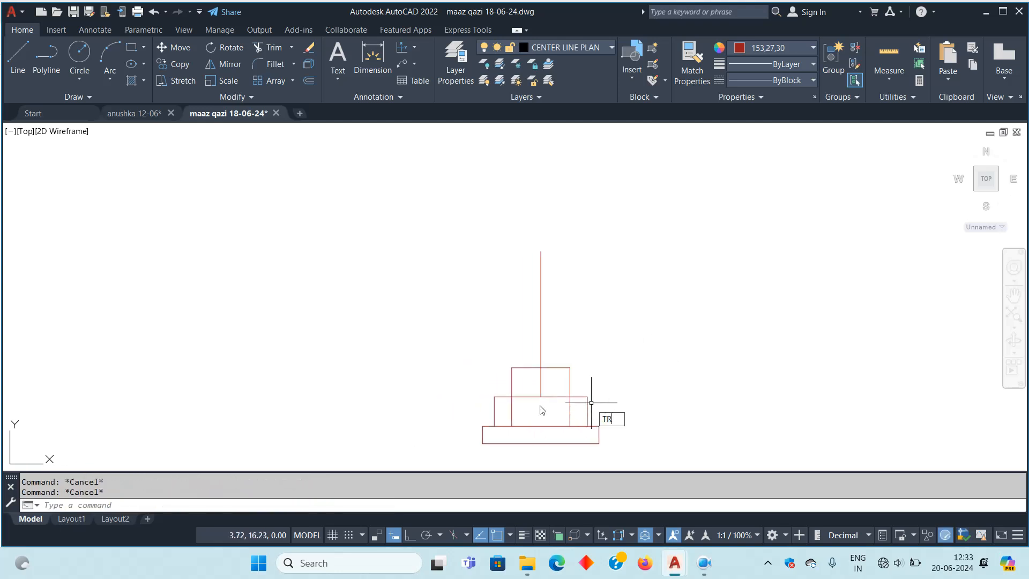
{"action": "key", "text": "Return"}
{"action": "left_click_drag", "start_coordinate": [576, 414], "coordinate": [503, 416]}
{"action": "mouse_move", "coordinate": [555, 384]}
{"action": "left_mouse_down"}
{"action": "mouse_move", "coordinate": [545, 407]}
{"action": "mouse_move", "coordinate": [527, 387]}
{"action": "left_mouse_up"}
{"action": "key", "text": "ctrl+z"}
{"action": "key", "text": "Escape"}
{"action": "key", "text": "Escape"}
{"action": "middle_click_drag", "start_coordinate": [610, 333], "coordinate": [602, 364]}
Offset the vertical centre line by 0.115 to each side to form the column faces
{"action": "type", "text": "o"}
{"action": "key", "text": "Return"}
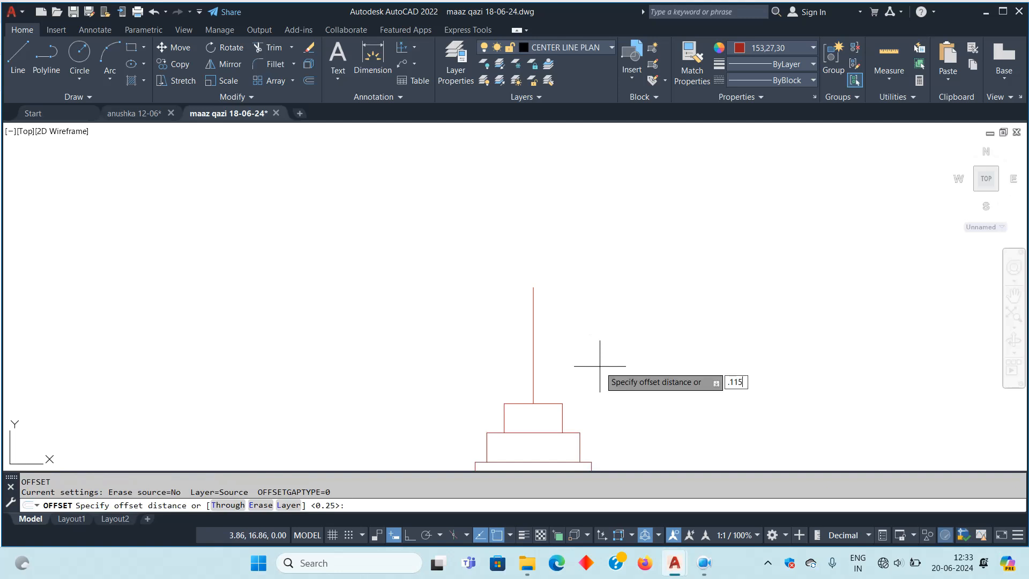
{"action": "key", "text": "Return"}
{"action": "left_click", "coordinate": [533, 342]}
{"action": "left_click", "coordinate": [527, 348]}
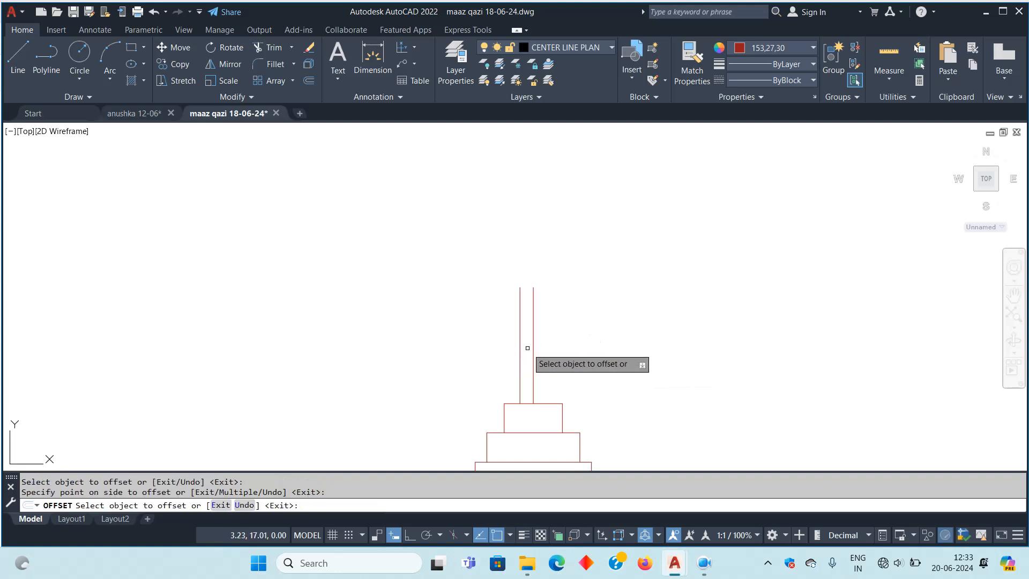
{"action": "left_click", "coordinate": [533, 348]}
{"action": "left_click", "coordinate": [568, 348]}
{"action": "key", "text": "Escape"}
Erase the original centre line between the two column faces
{"action": "left_click", "coordinate": [533, 351]}
{"action": "middle_click_drag", "start_coordinate": [604, 348], "coordinate": [596, 350]}
{"action": "key", "text": "Delete"}
{"action": "middle_click_drag", "start_coordinate": [538, 302], "coordinate": [535, 314]}
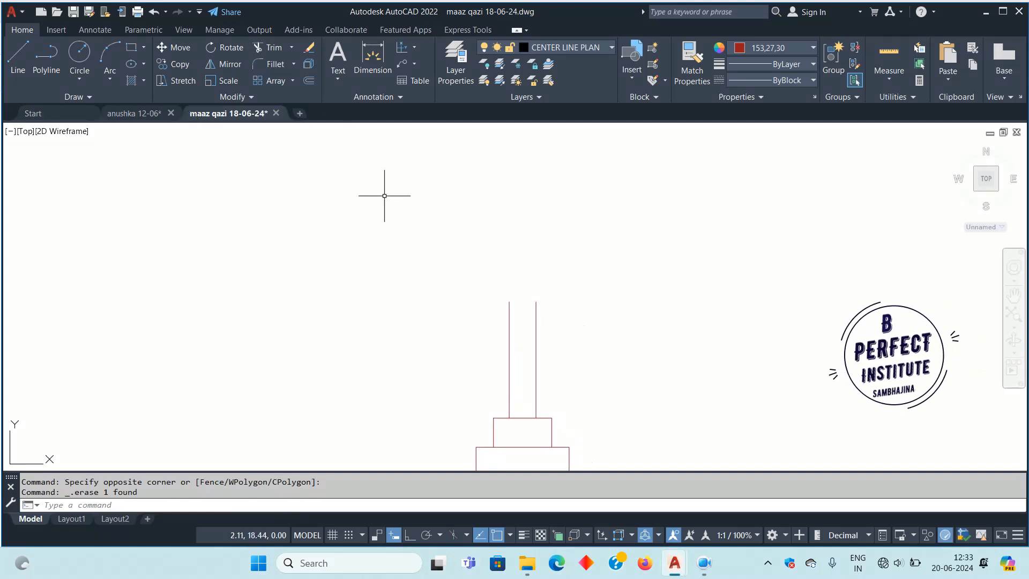
Draw a zigzag break line across the upper ends of the two column lines
{"action": "type", "text": "L"}
{"action": "key", "text": "Return"}
{"action": "scroll", "coordinate": [491, 302], "scroll_direction": "up", "scroll_amount": 4}
{"action": "left_click", "coordinate": [515, 257]}
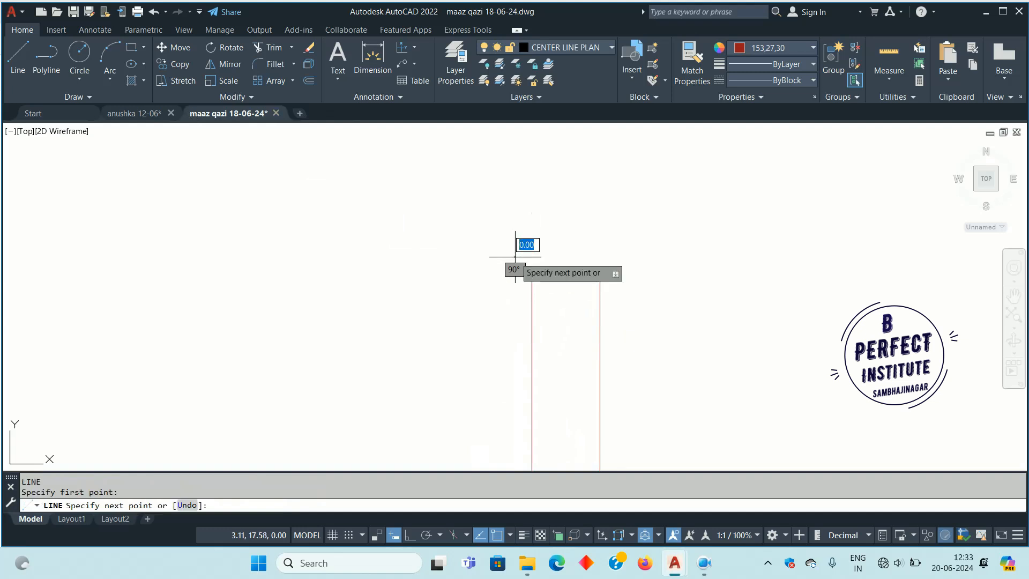
{"action": "left_click", "coordinate": [567, 303]}
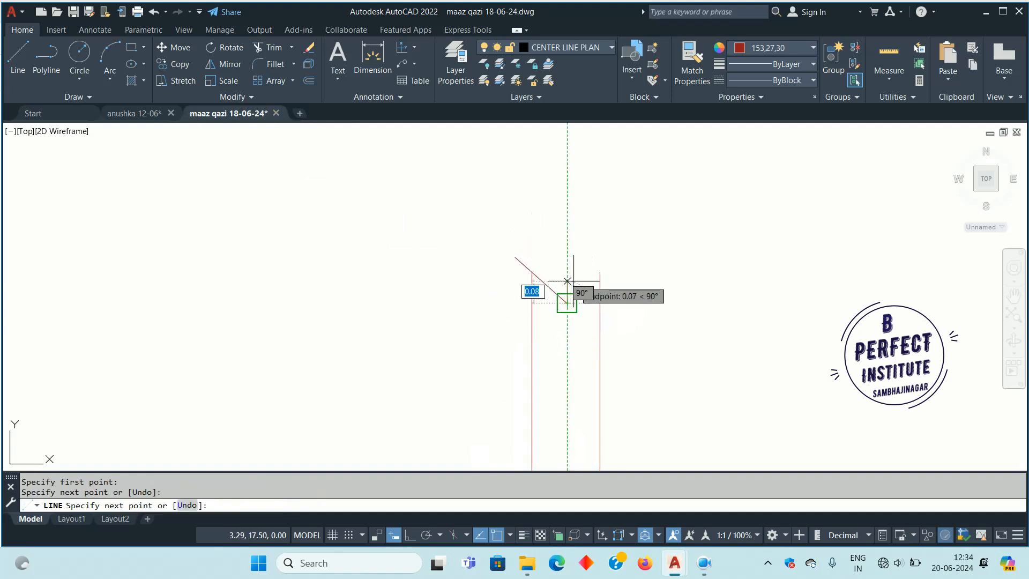
{"action": "scroll", "coordinate": [575, 285], "scroll_direction": "up", "scroll_amount": 4}
{"action": "left_click", "coordinate": [579, 274]}
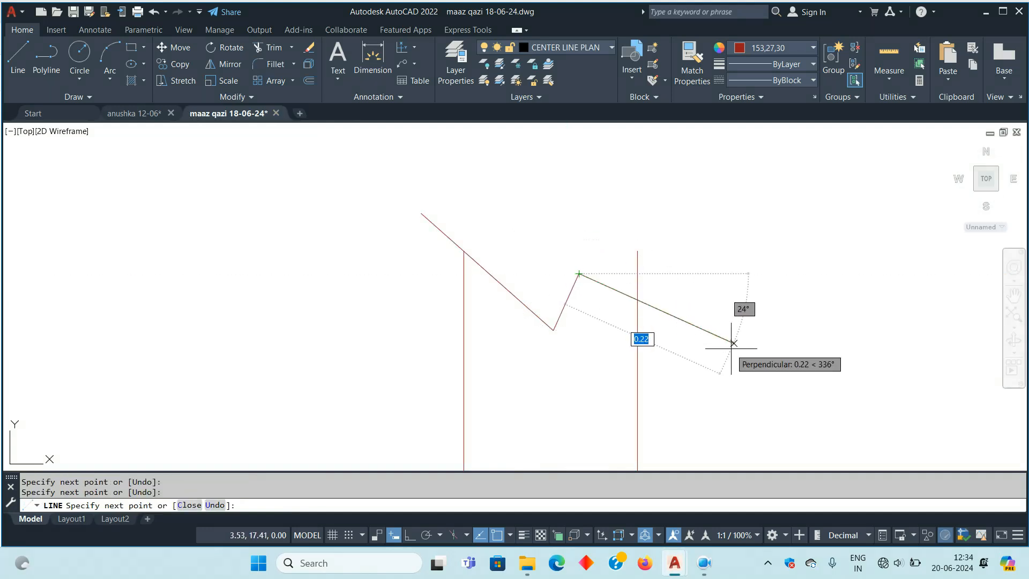
{"action": "left_click", "coordinate": [734, 343]}
{"action": "key", "text": "Return"}
Trim the column line end projecting above the break line
{"action": "key", "text": "Return"}
{"action": "mouse_move", "coordinate": [655, 276]}
{"action": "left_mouse_down"}
{"action": "mouse_move", "coordinate": [606, 241]}
{"action": "mouse_move", "coordinate": [576, 260]}
{"action": "left_mouse_up"}
{"action": "scroll", "coordinate": [611, 220], "scroll_direction": "down", "scroll_amount": 4}
{"action": "middle_click_drag", "start_coordinate": [747, 303], "coordinate": [588, 259]}
{"action": "scroll", "coordinate": [588, 257], "scroll_direction": "down", "scroll_amount": 6}
{"action": "key", "text": "Escape"}
{"action": "key", "text": "Escape"}
{"action": "middle_click_drag", "start_coordinate": [608, 349], "coordinate": [552, 345]}
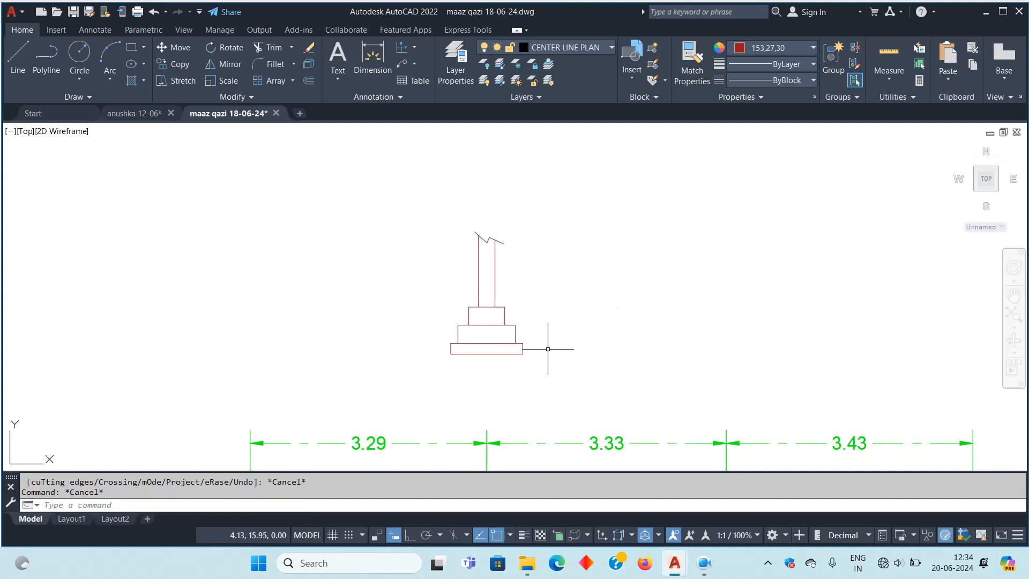
Draw horizontal ground lines outward from both lower corners of the footing base
{"action": "scroll", "coordinate": [492, 350], "scroll_direction": "up", "scroll_amount": 2}
{"action": "key", "text": "Return"}
{"action": "left_click", "coordinate": [521, 348]}
{"action": "left_click", "coordinate": [622, 349]}
{"action": "key", "text": "Return"}
{"action": "key", "text": "Return"}
{"action": "left_click", "coordinate": [407, 348]}
{"action": "left_click", "coordinate": [298, 348]}
{"action": "key", "text": "Return"}
Examine the stepped footing section and compare it with the footing plan below
{"action": "scroll", "coordinate": [568, 350], "scroll_direction": "down", "scroll_amount": 4}
{"action": "middle_click_drag", "start_coordinate": [579, 356], "coordinate": [523, 354]}
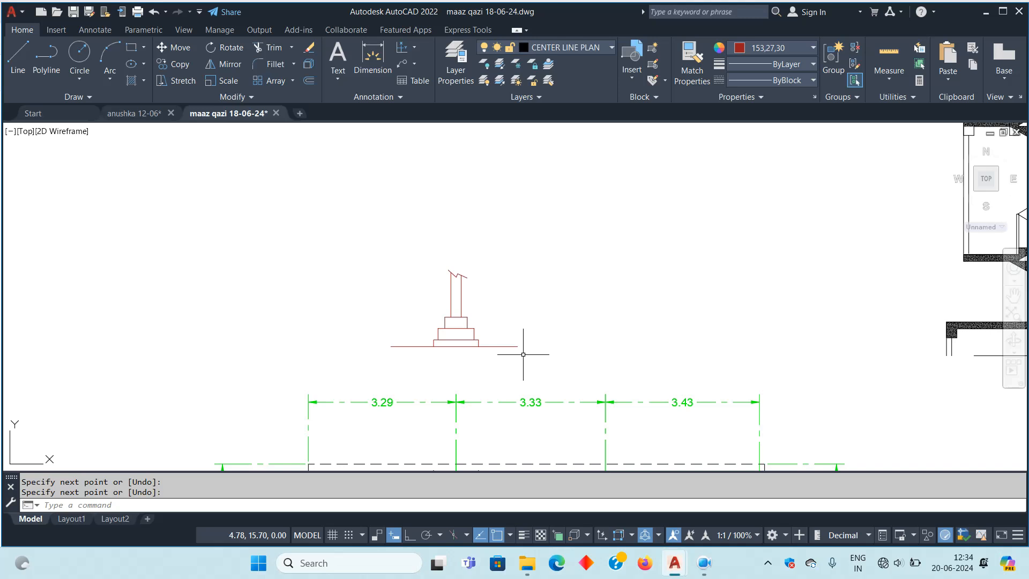
{"action": "scroll", "coordinate": [461, 327], "scroll_direction": "up", "scroll_amount": 4}
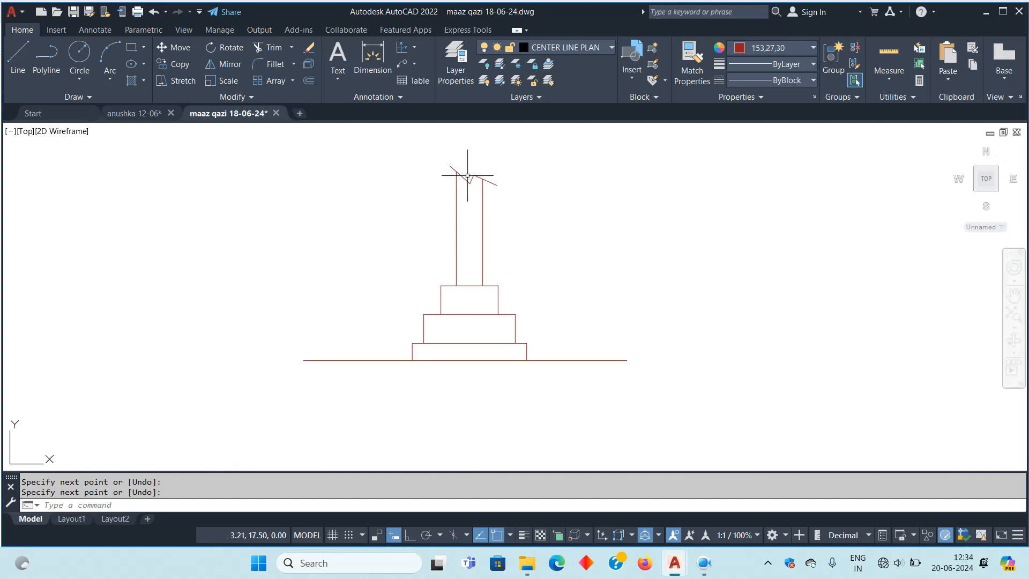
{"action": "scroll", "coordinate": [515, 287], "scroll_direction": "down", "scroll_amount": 4}
{"action": "scroll", "coordinate": [492, 316], "scroll_direction": "up", "scroll_amount": 3}
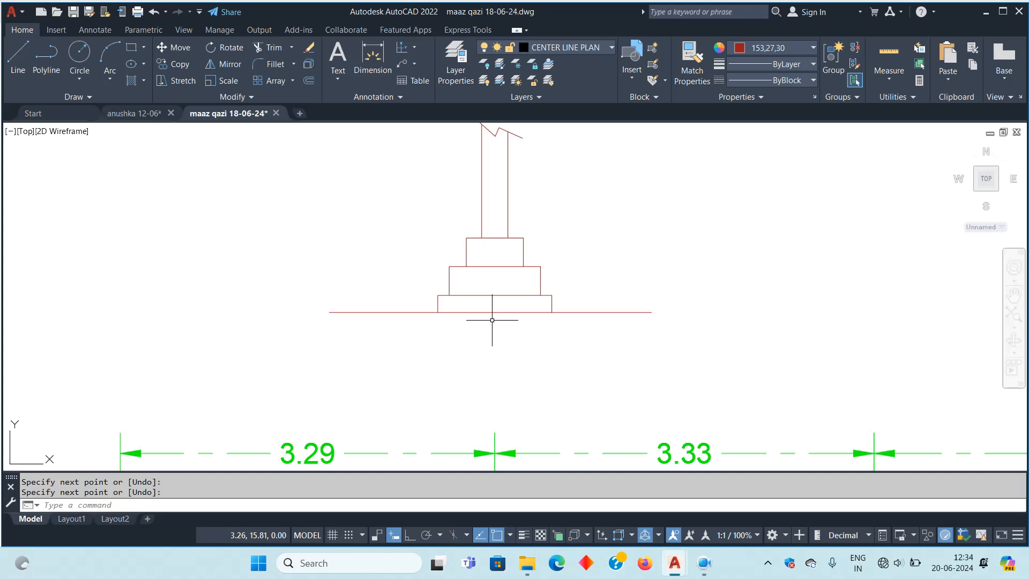
{"action": "scroll", "coordinate": [492, 320], "scroll_direction": "down", "scroll_amount": 6}
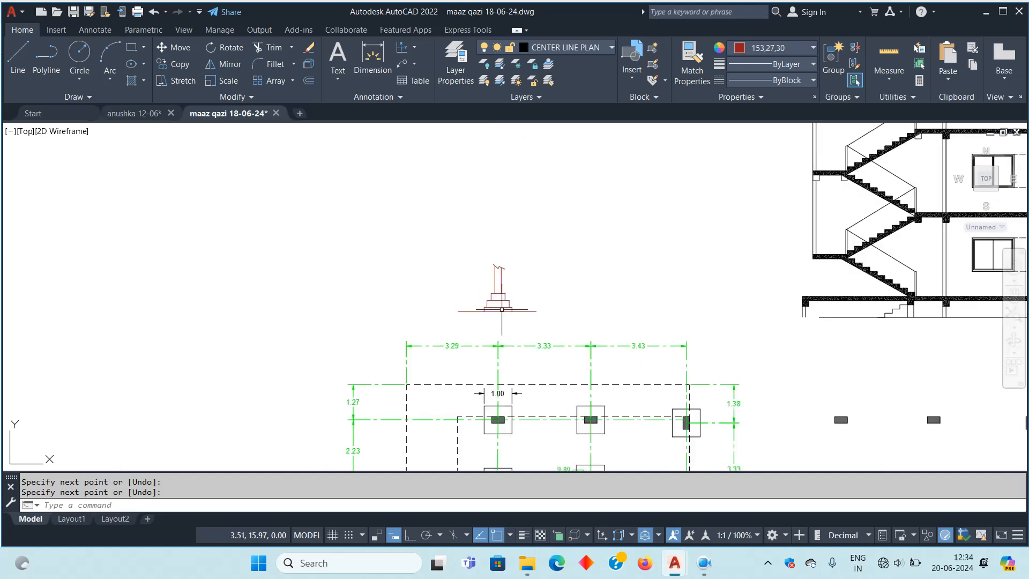
{"action": "middle_click_drag", "start_coordinate": [526, 299], "coordinate": [491, 218]}
{"action": "mouse_move", "coordinate": [488, 323]}
{"action": "middle_mouse_down"}
{"action": "mouse_move", "coordinate": [479, 295]}
{"action": "mouse_move", "coordinate": [497, 296]}
{"action": "middle_mouse_up"}
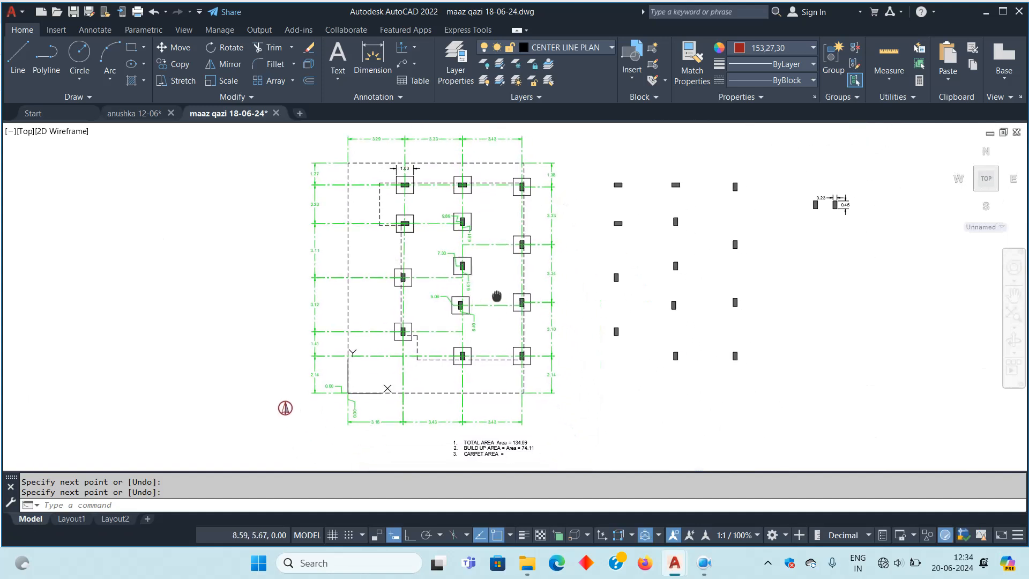